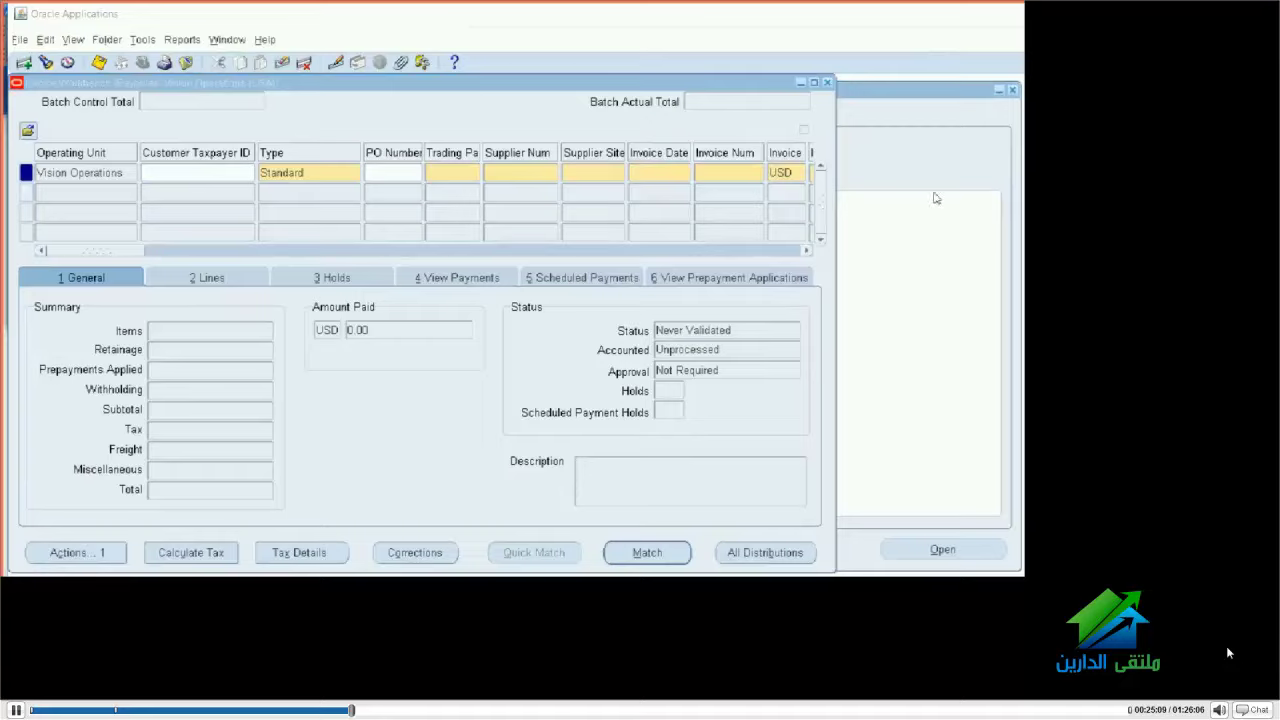
Close the invoice form and switch to the System Administrator responsibility
key("F4")
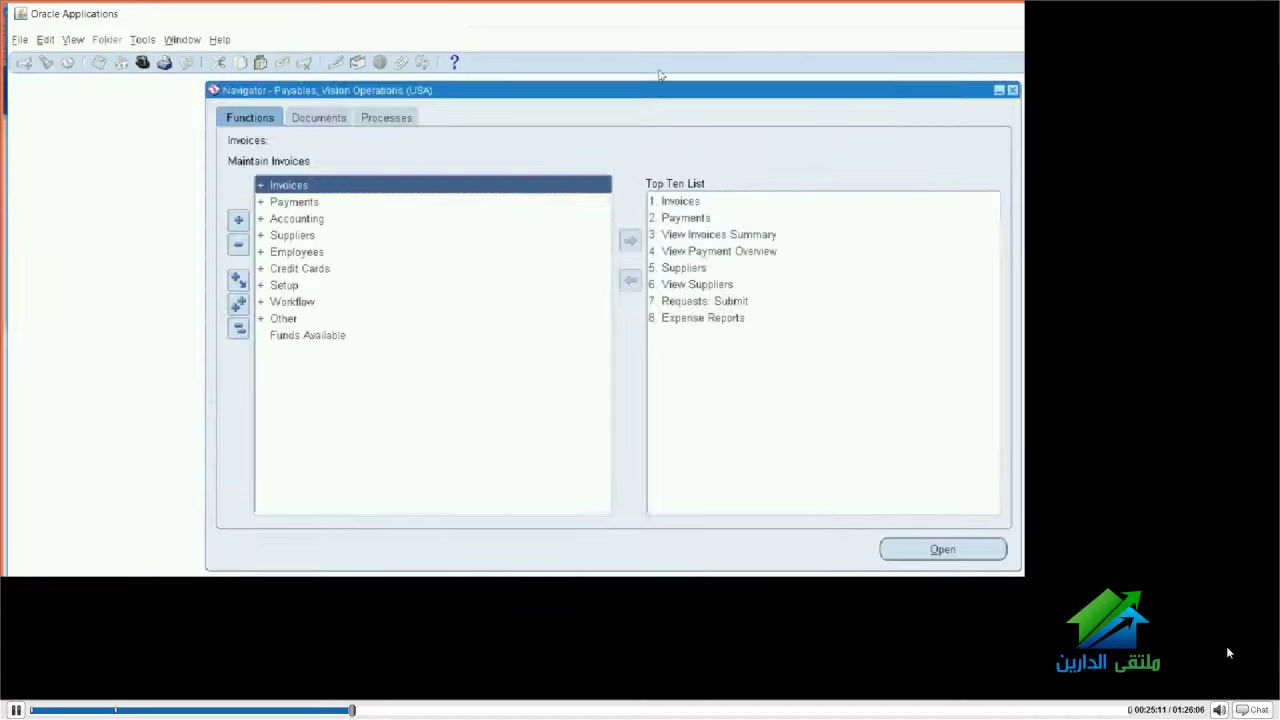
key("alt+f")
type("w")
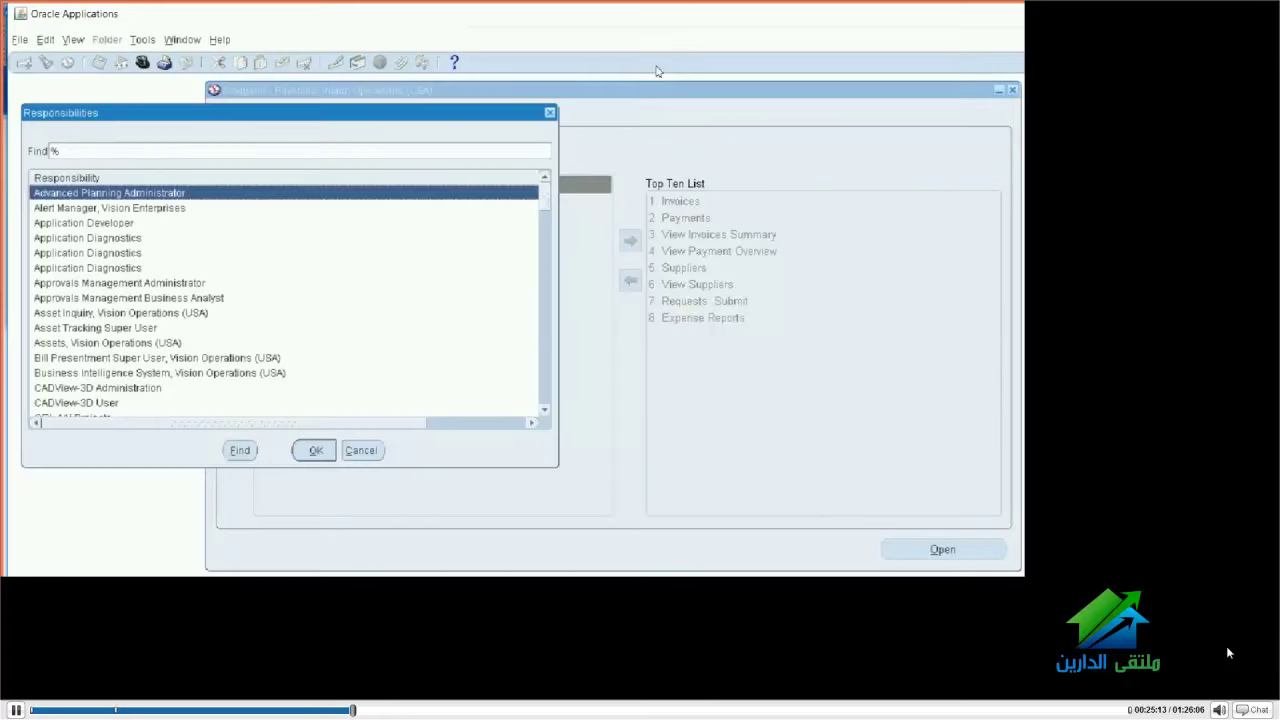
type("system Administrat")
key("Down")
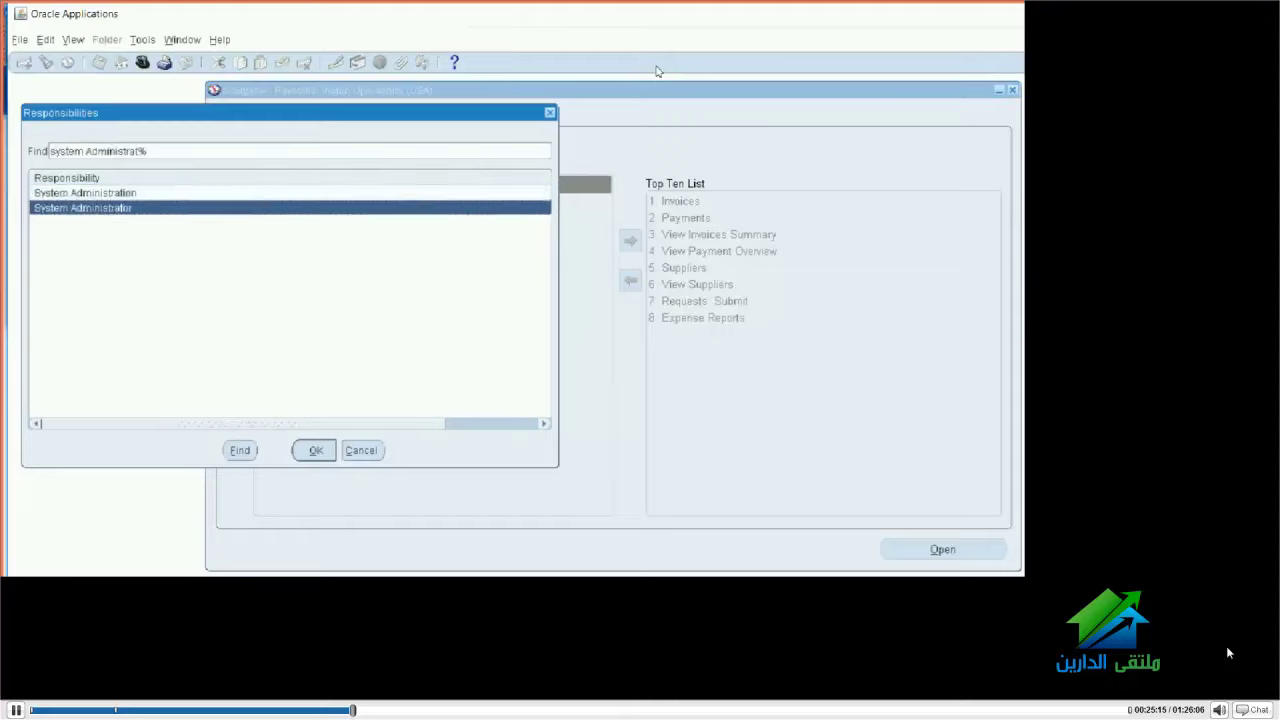
key("Return")
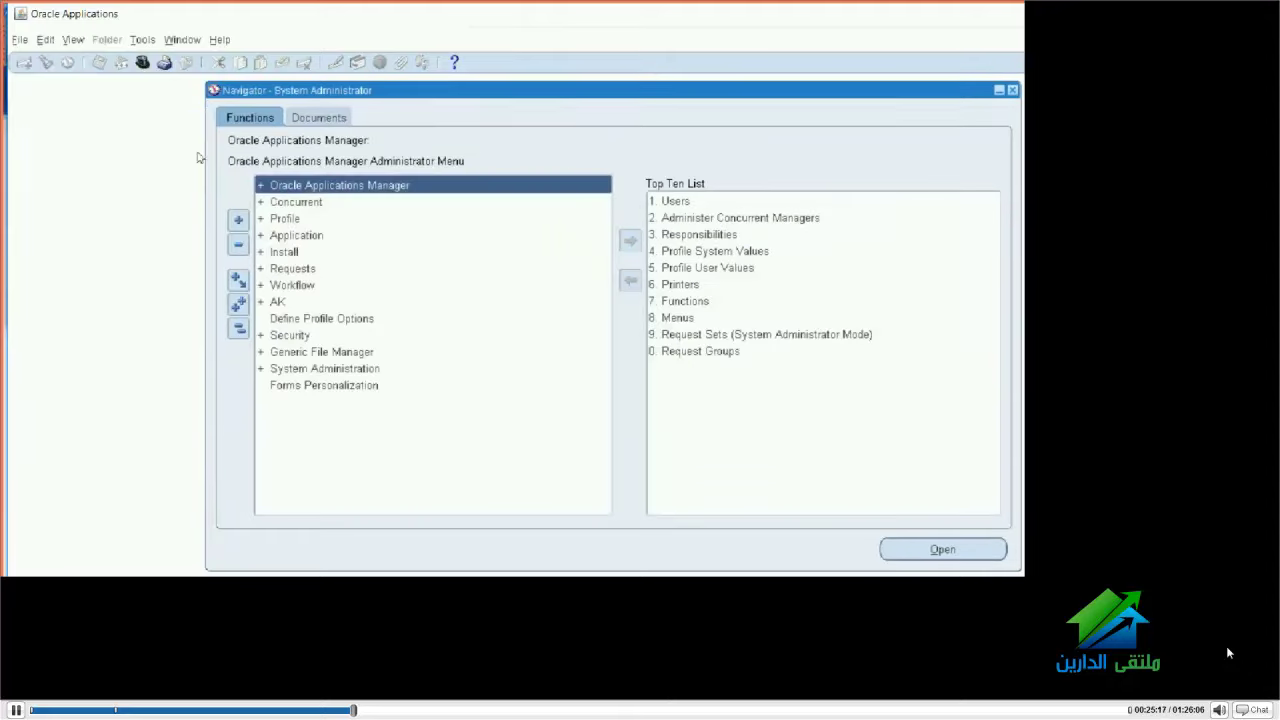
Open the Concurrent Program Executable form from the System Administrator navigator
key("Down")
left_click(237, 218)
key("Down")
key("Down")
key("Down")
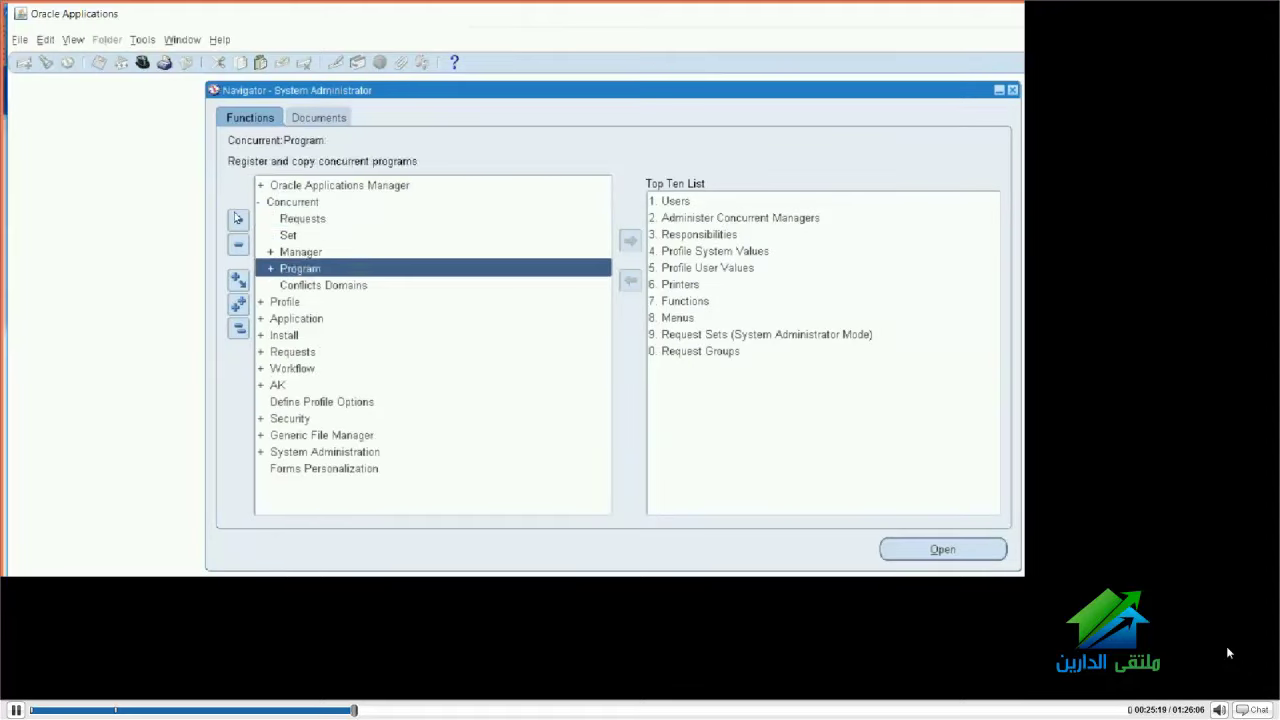
key("Right")
key("Down")
key("Down")
key("Return")
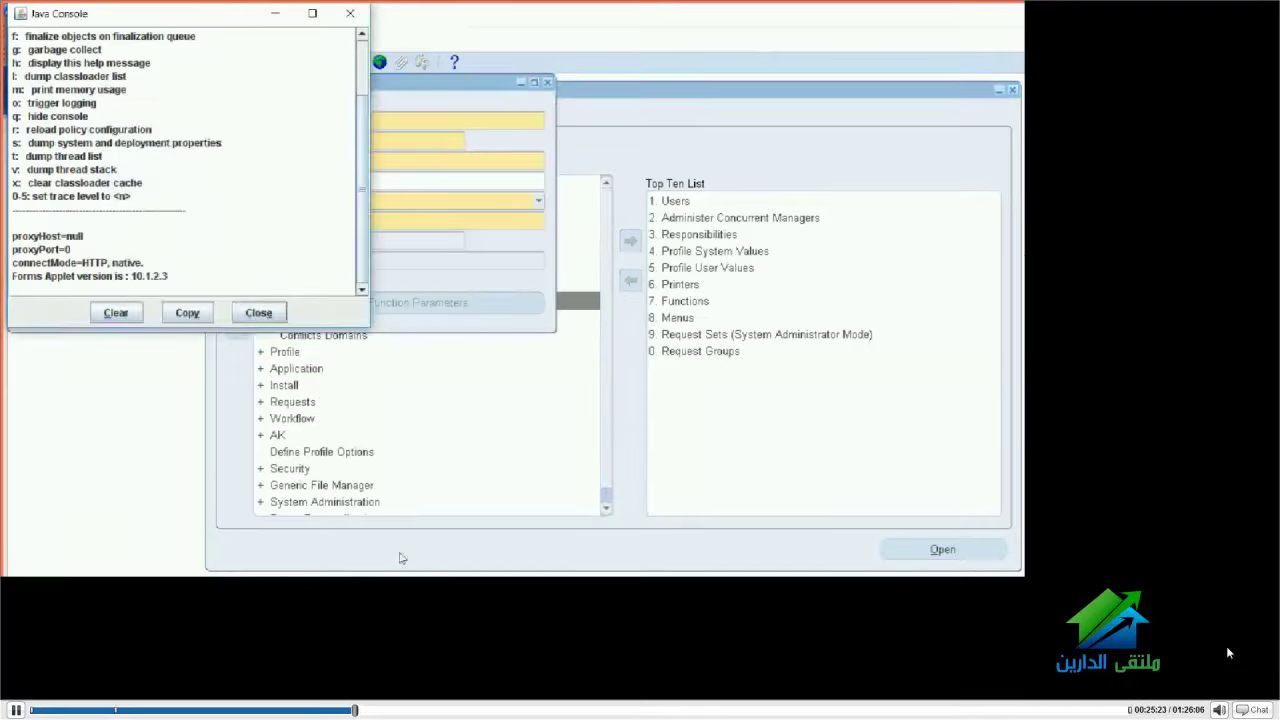
Switch to Notepad++, replace the text in the new 4 document with XXALDAR_EMPLOYEE_ABSE and copy that name
key("alt+Tab")
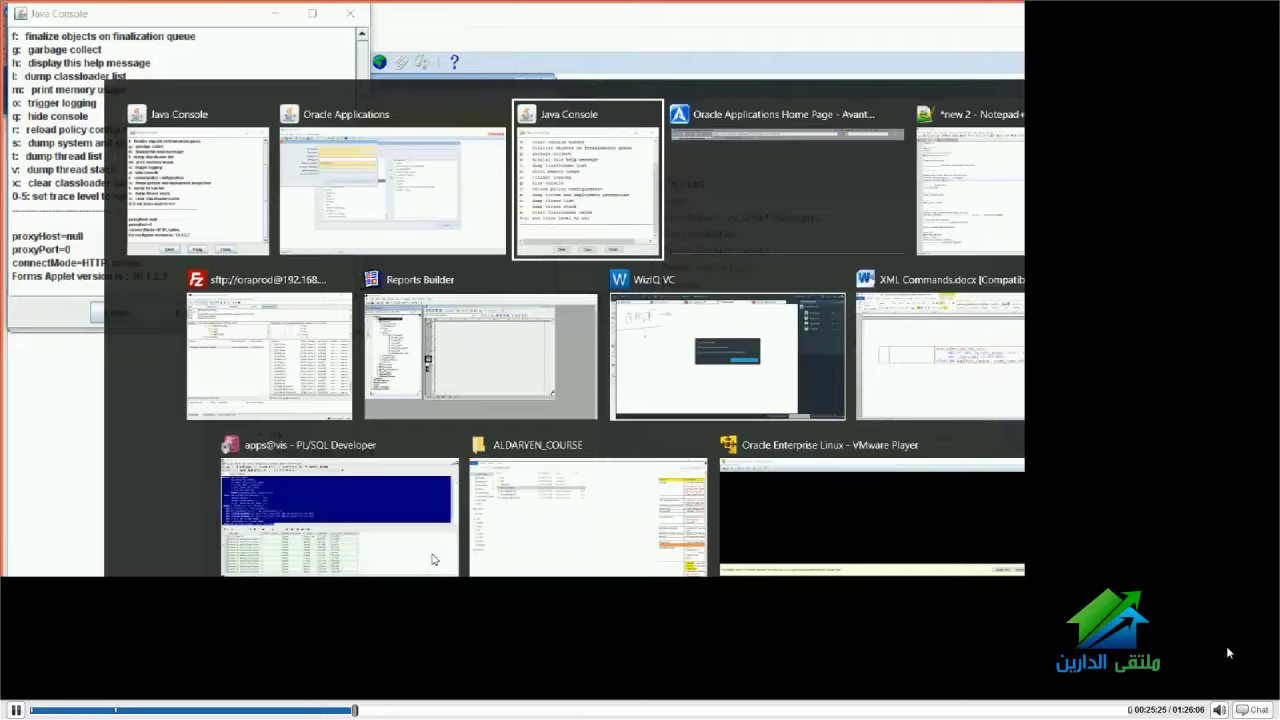
key("alt+Tab")
key("alt+Tab")
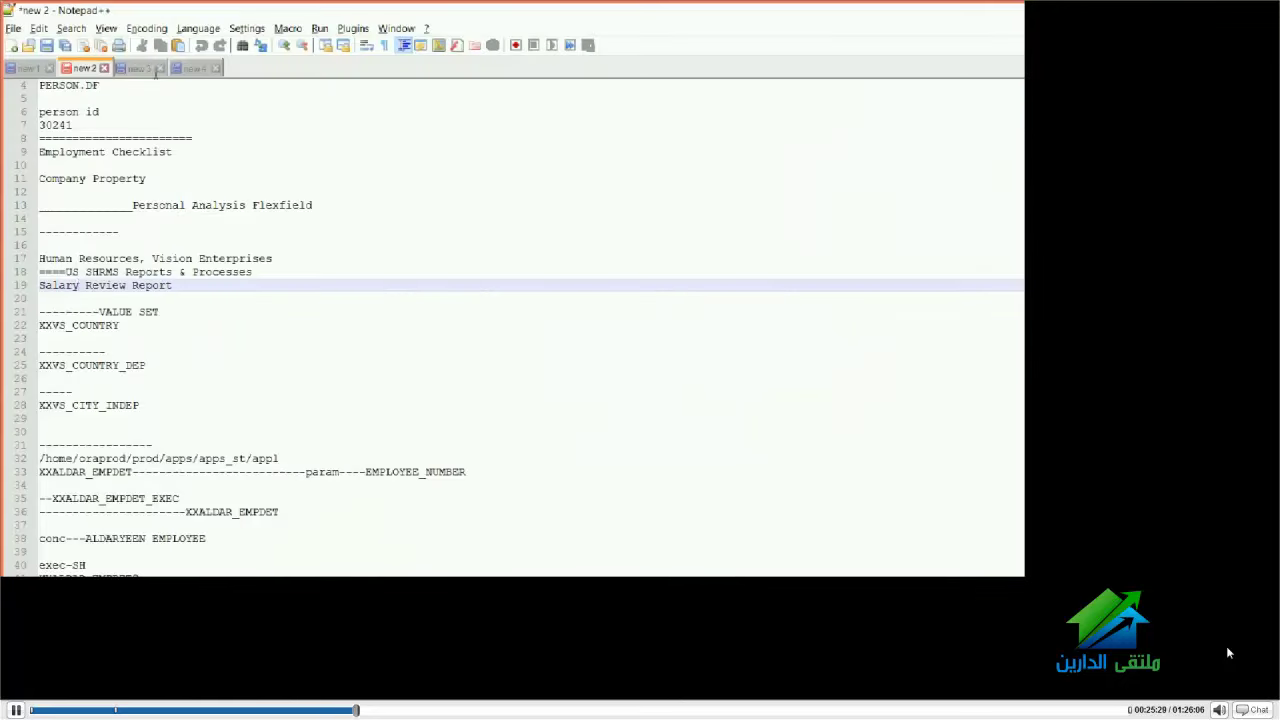
left_click(192, 68)
triple_click(48, 84)
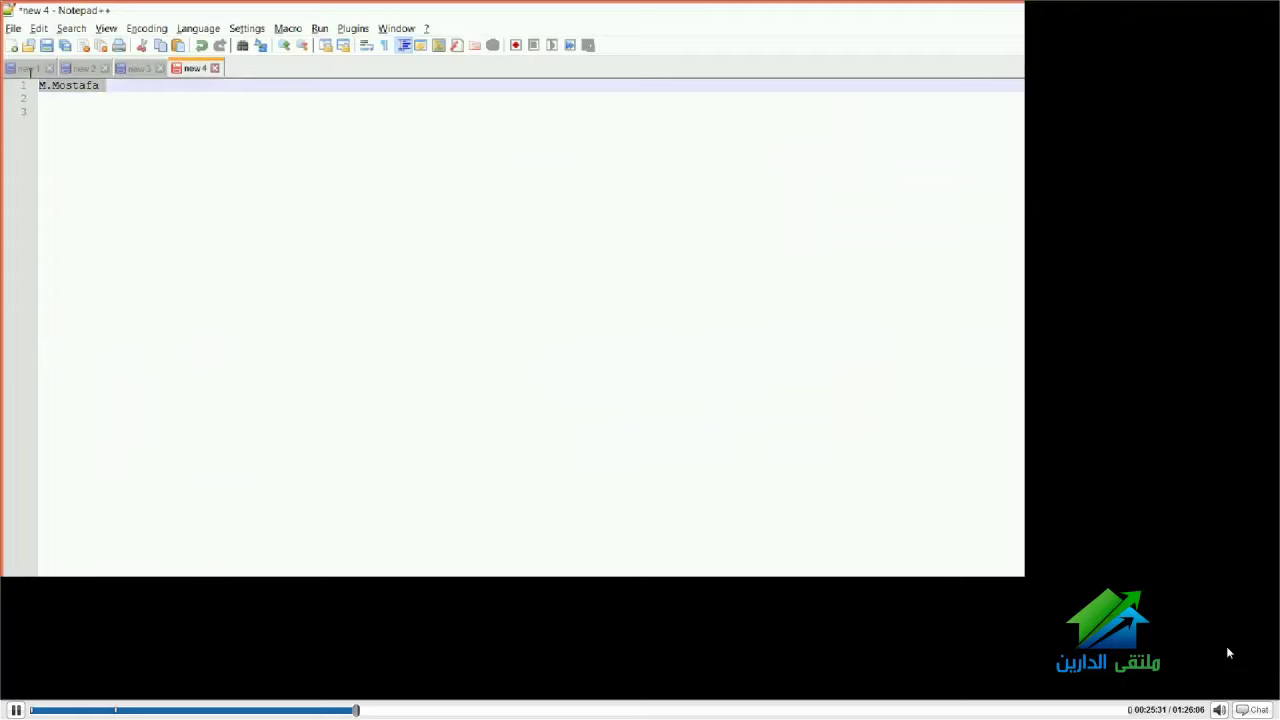
type("XXALDAR_EMPLOYEE_ABSE")
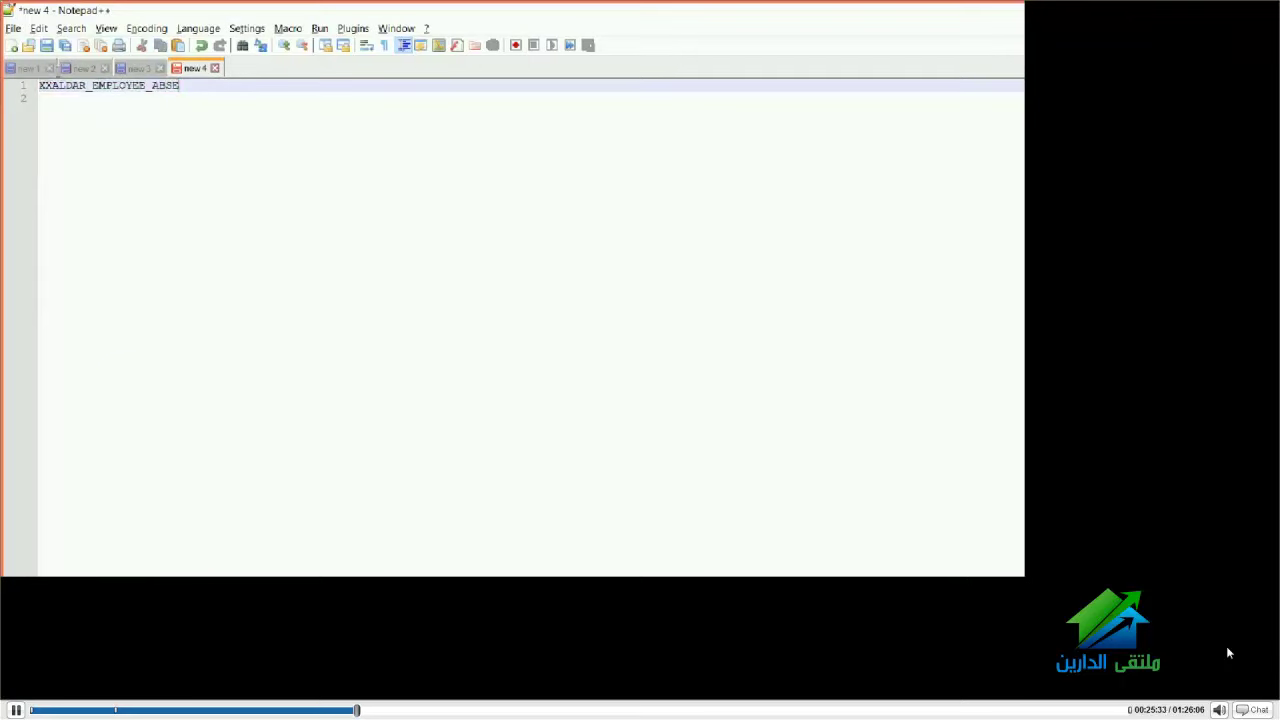
double_click(110, 85)
key("ctrl+c")
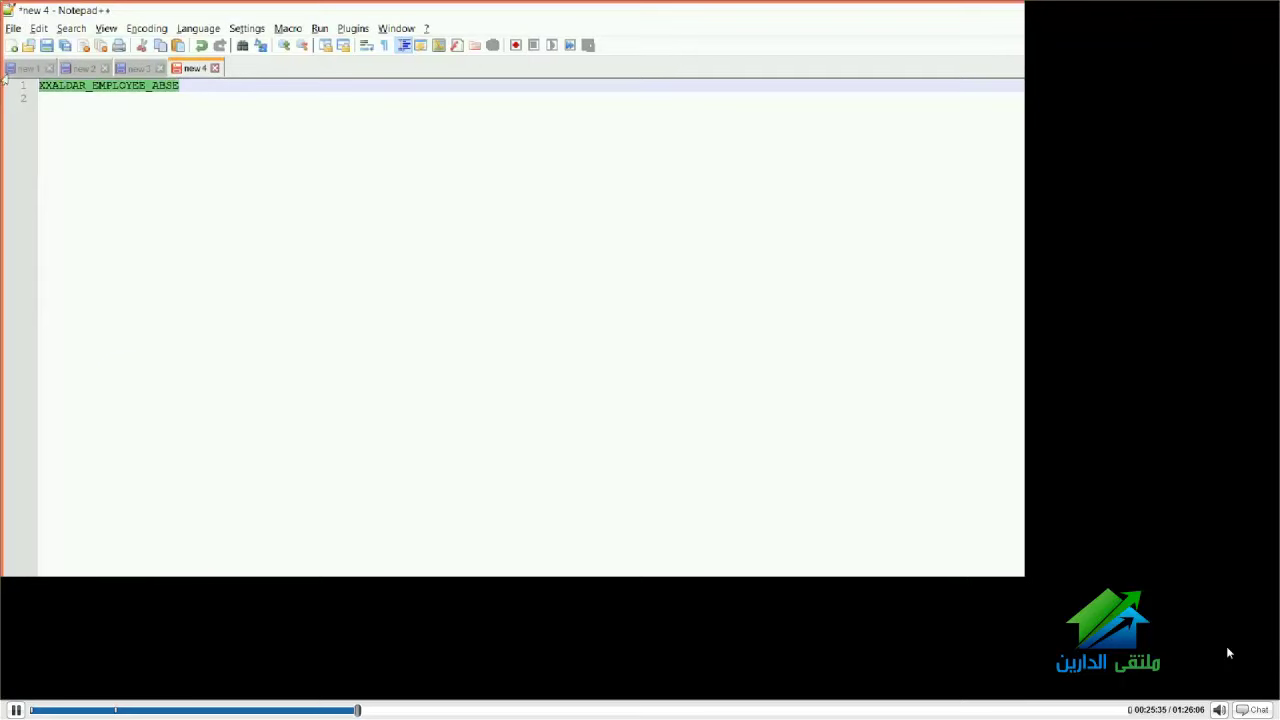
Return to Oracle Applications and enter XXALDAR_EMPLOYEE_ABSE as both the executable name and the short name
key("alt+Tab")
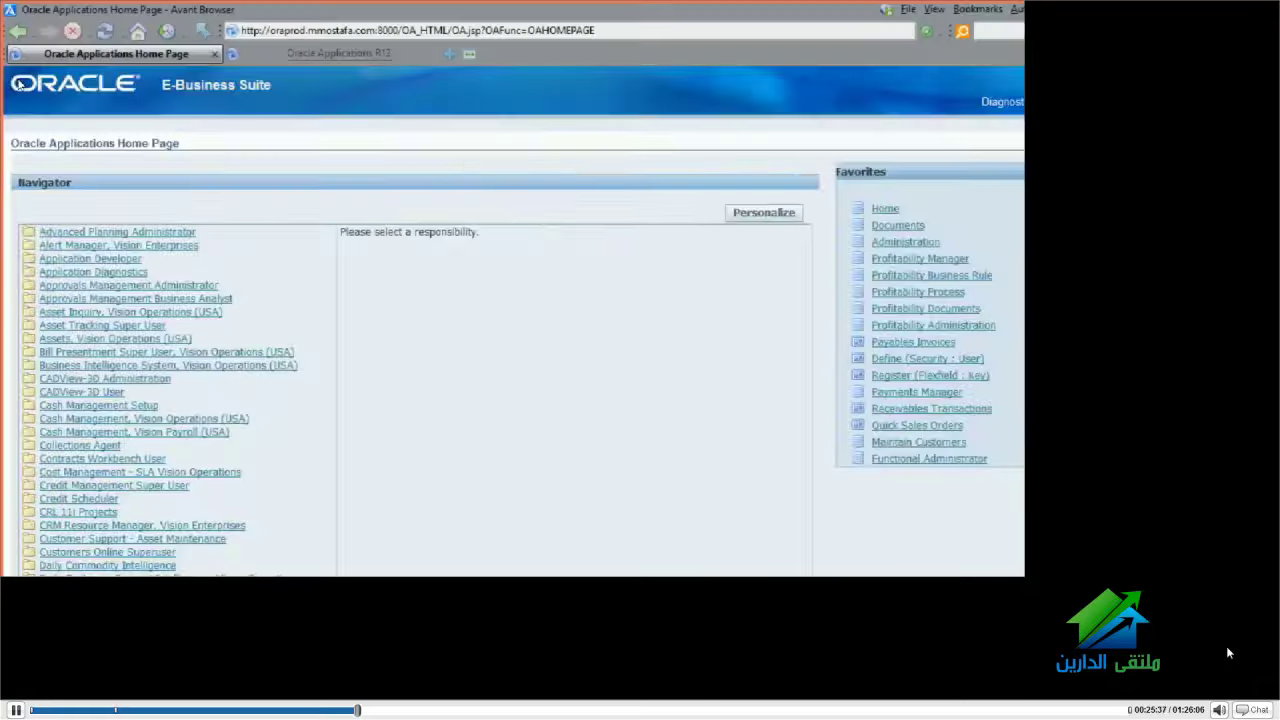
key("alt+Tab")
key("alt+Tab")
key("alt+Tab")
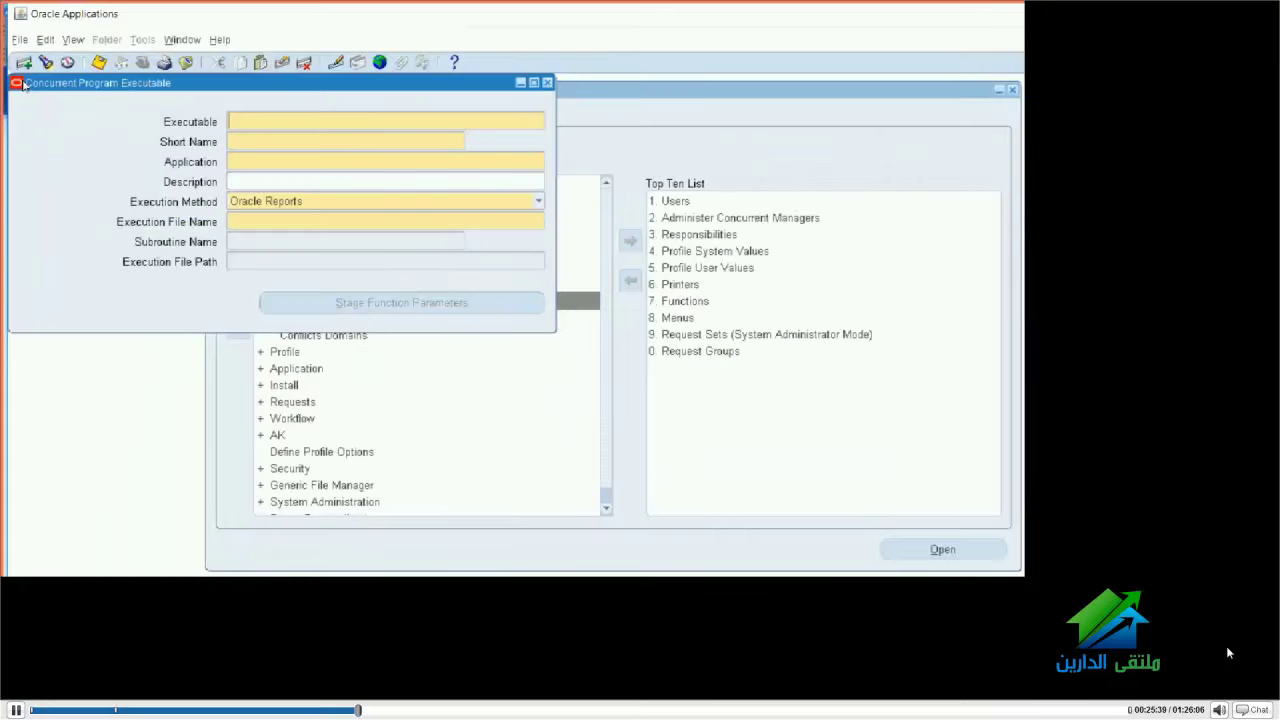
key("ctrl+v")
key("Tab")
key("ctrl+v")
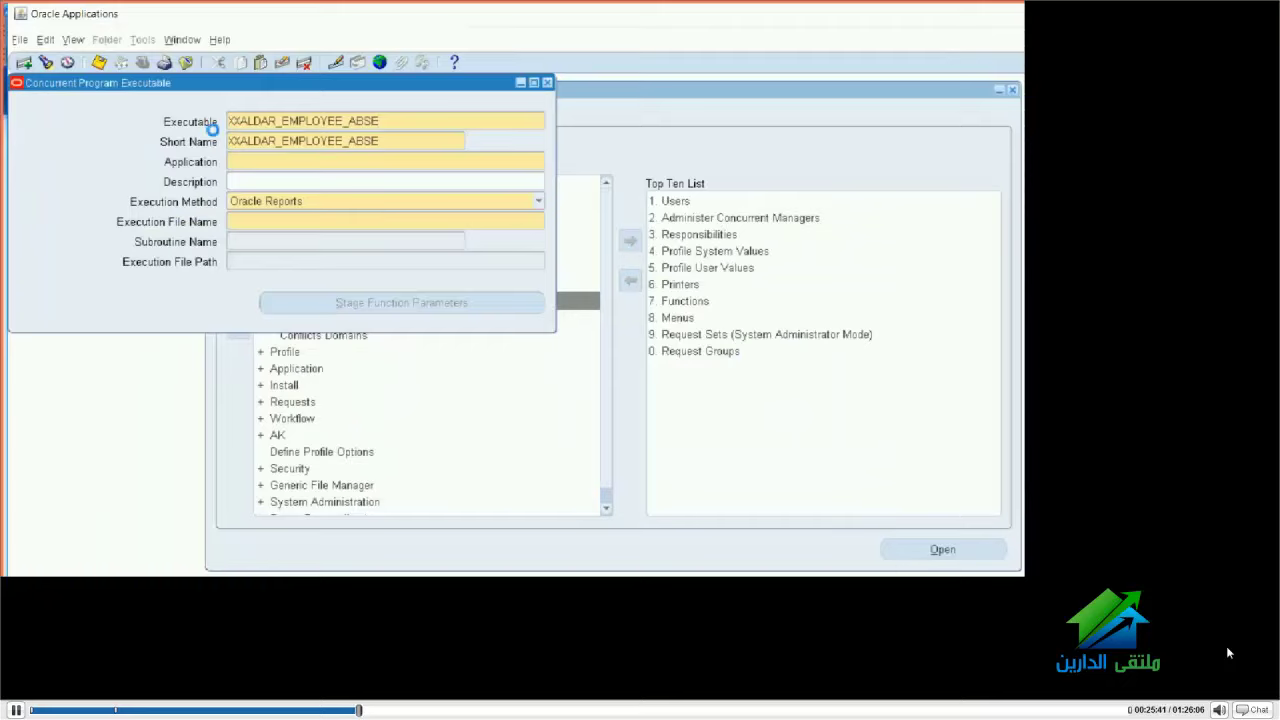
Set the executable's application to Human Resources
key("Tab")
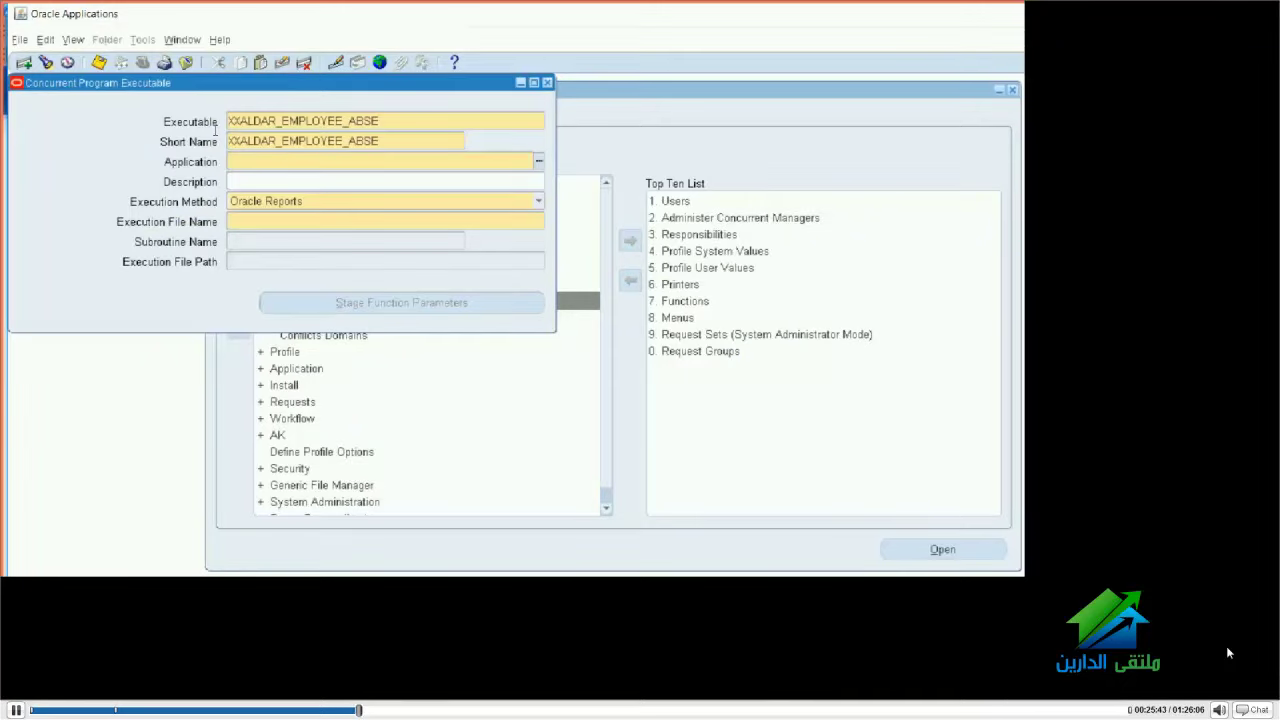
type("hum")
key("ctrl+l")
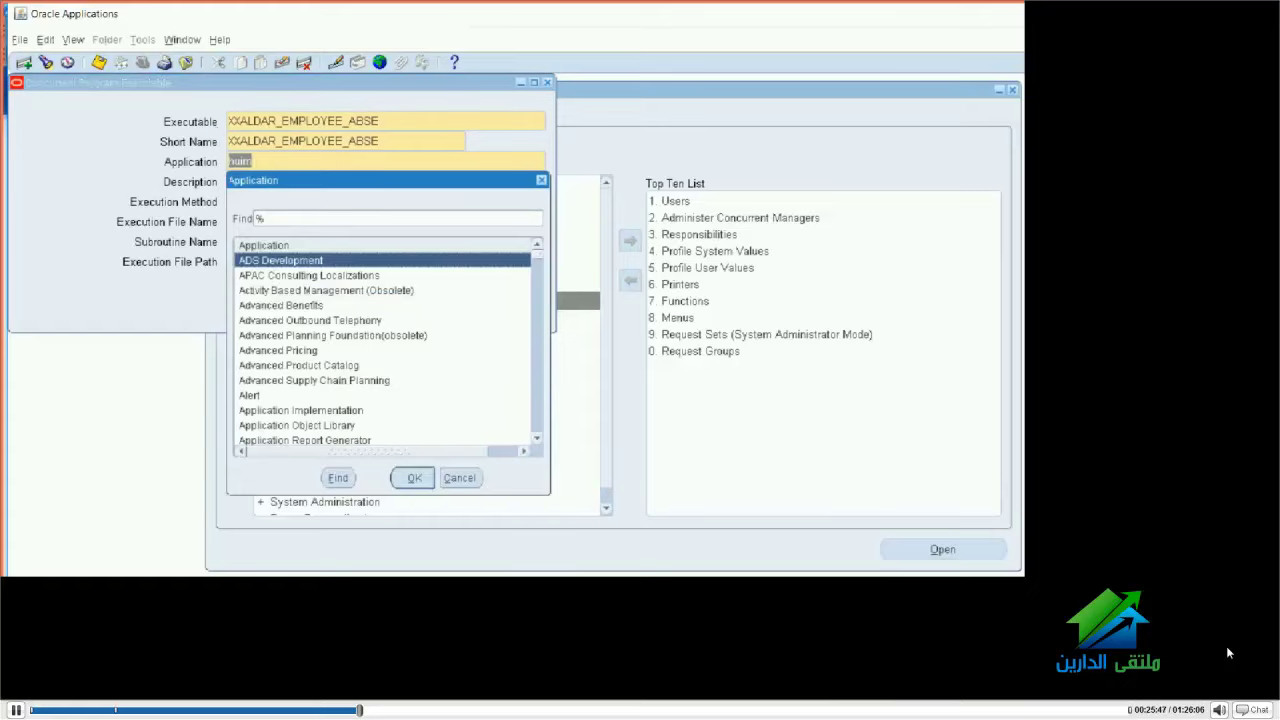
type("hum%")
key("Return")
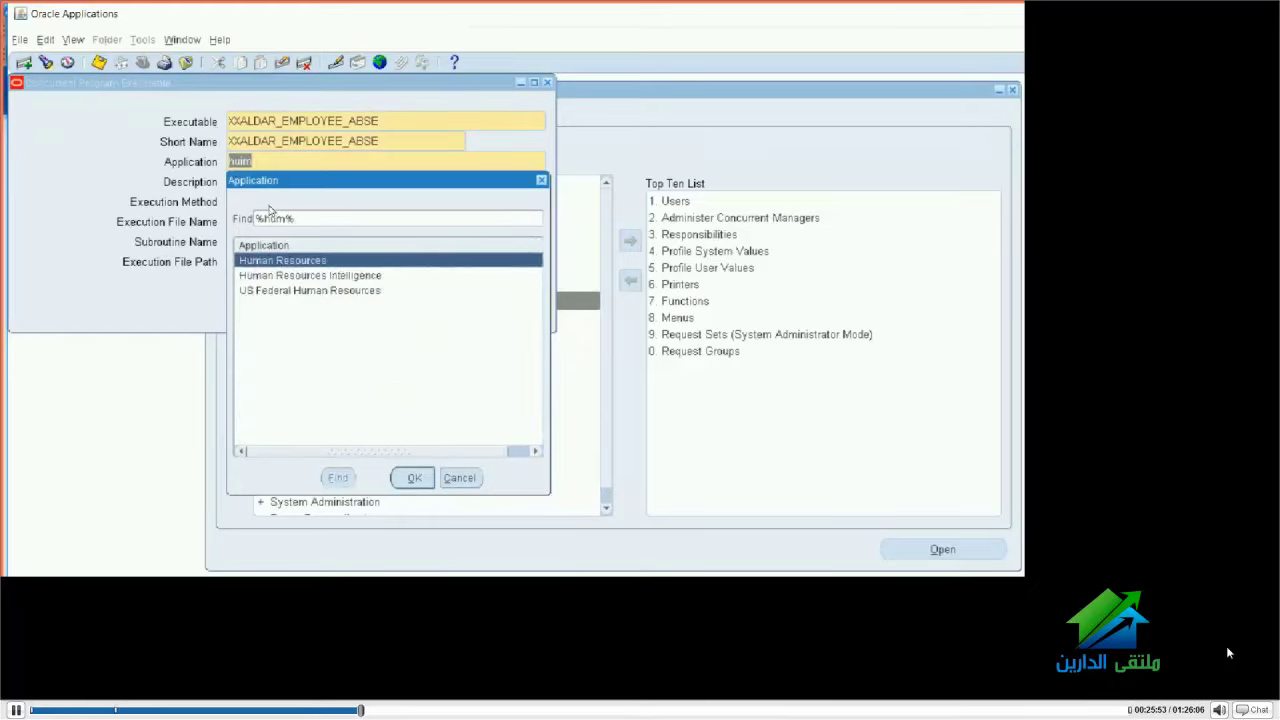
key("Return")
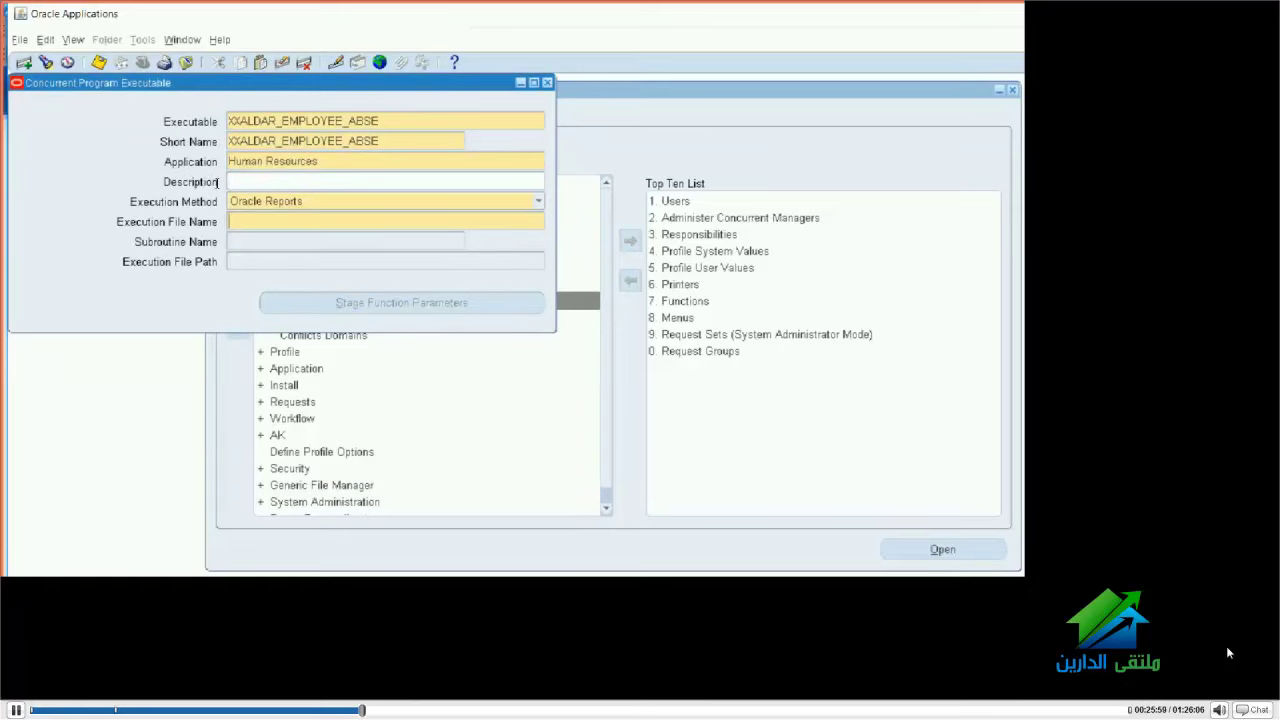
key("ctrl+v")
type(".RDF")
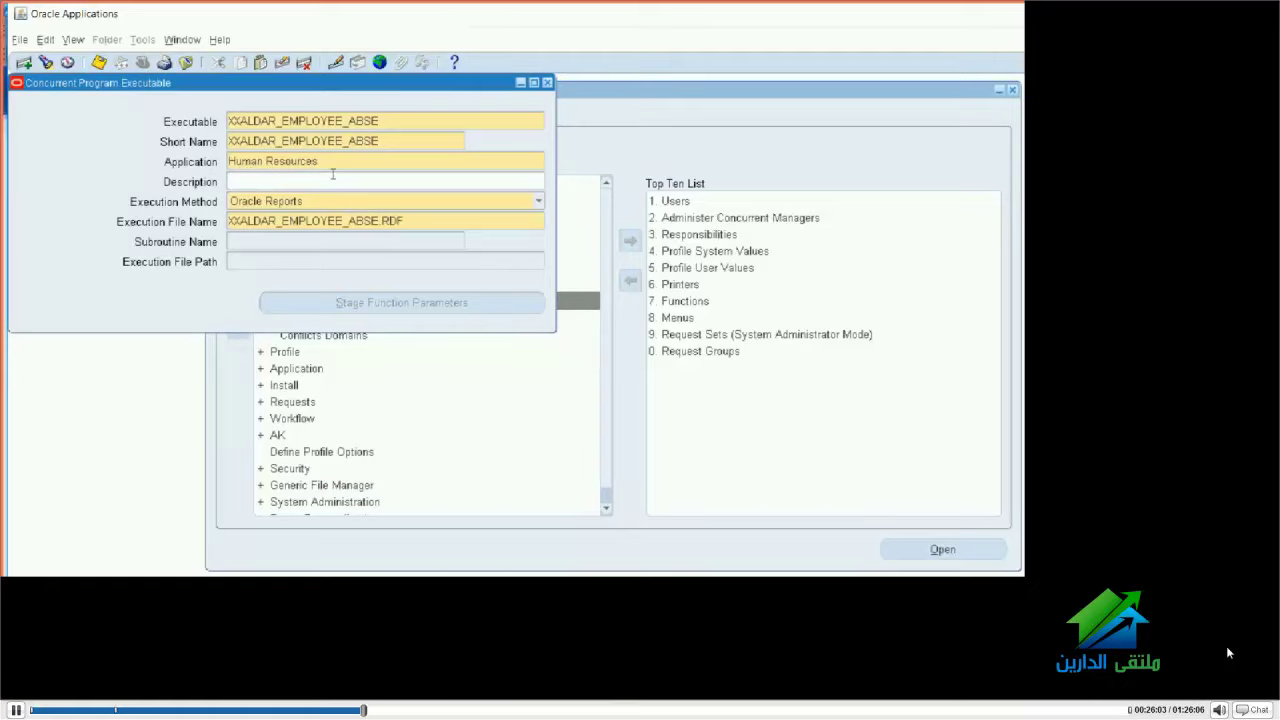
key("BackSpace")
key("BackSpace")
key("BackSpace")
key("BackSpace")
key("BackSpace")
key("BackSpace")
key("BackSpace")
key("BackSpace")
key("BackSpace")
key("BackSpace")
key("BackSpace")
key("BackSpace")
key("BackSpace")
key("BackSpace")
key("BackSpace")
key("BackSpace")
key("BackSpace")
key("BackSpace")
key("BackSpace")
key("BackSpace")
key("BackSpace")
key("BackSpace")
key("BackSpace")
key("BackSpace")
key("BackSpace")
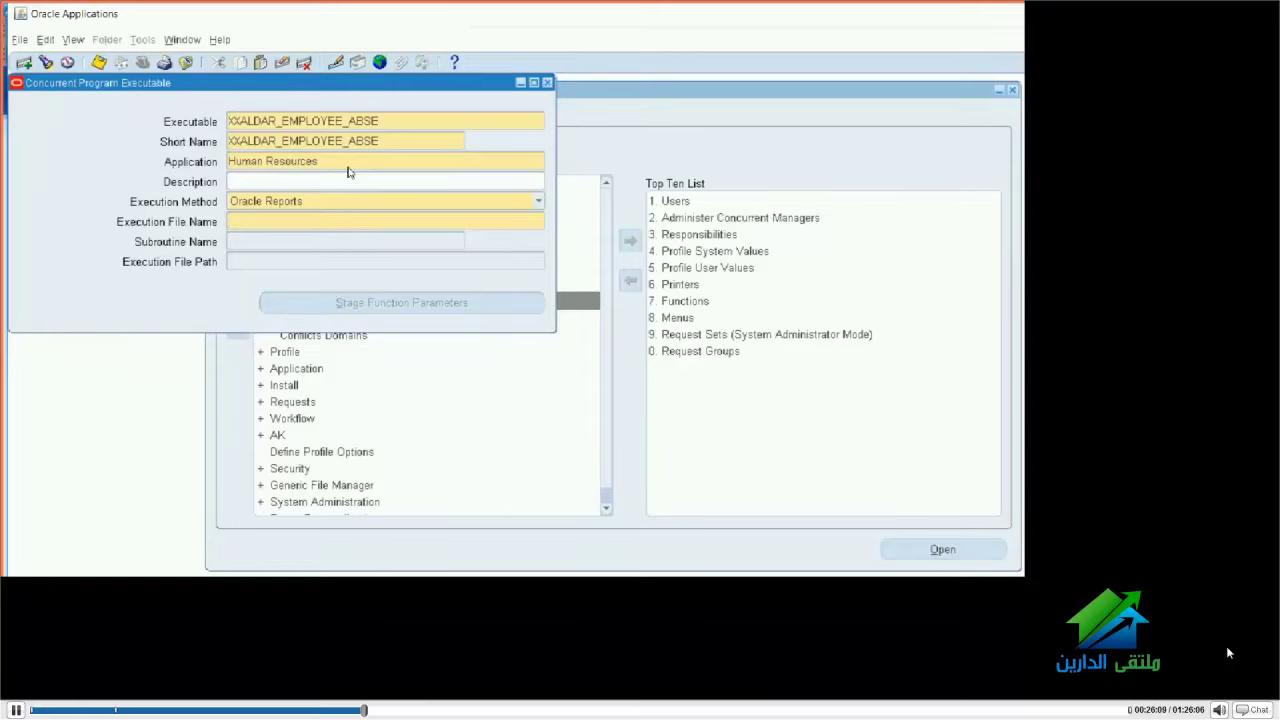
Set the execution file name to XXALDAR_EMPLOYEE_ABSE and save the executable
key("ctrl+v")
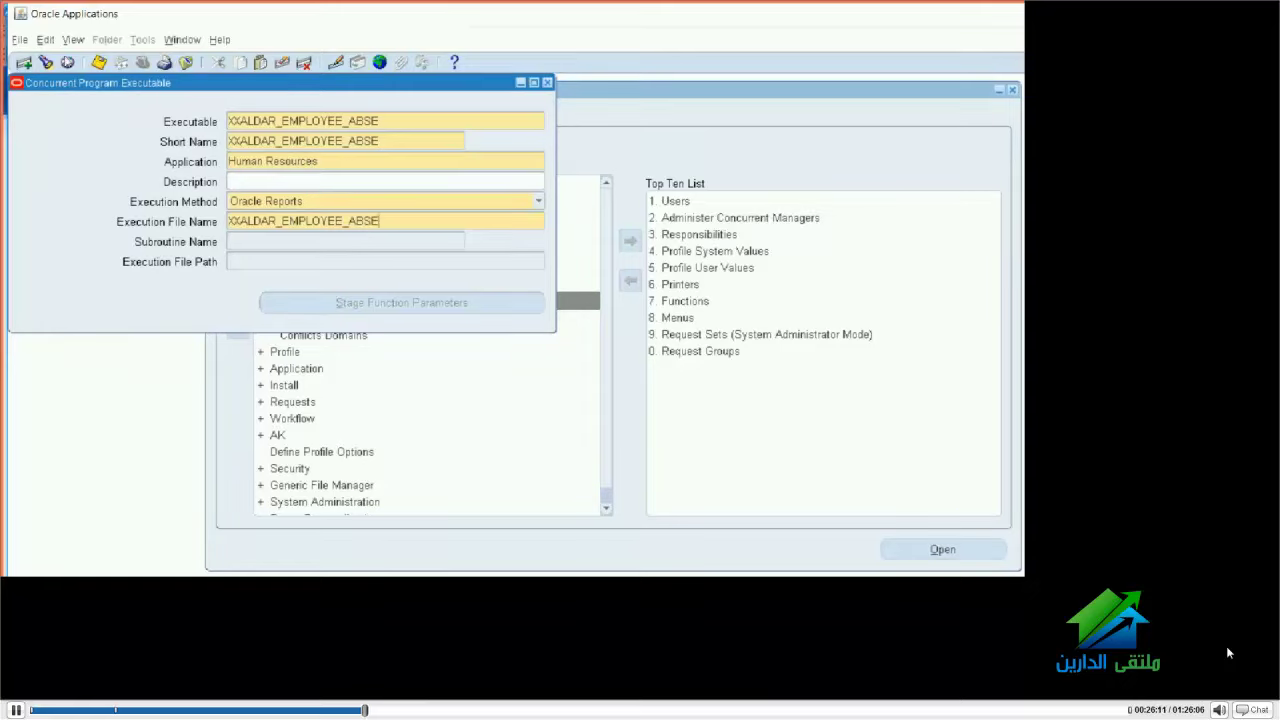
left_click(98, 62)
left_click(174, 5)
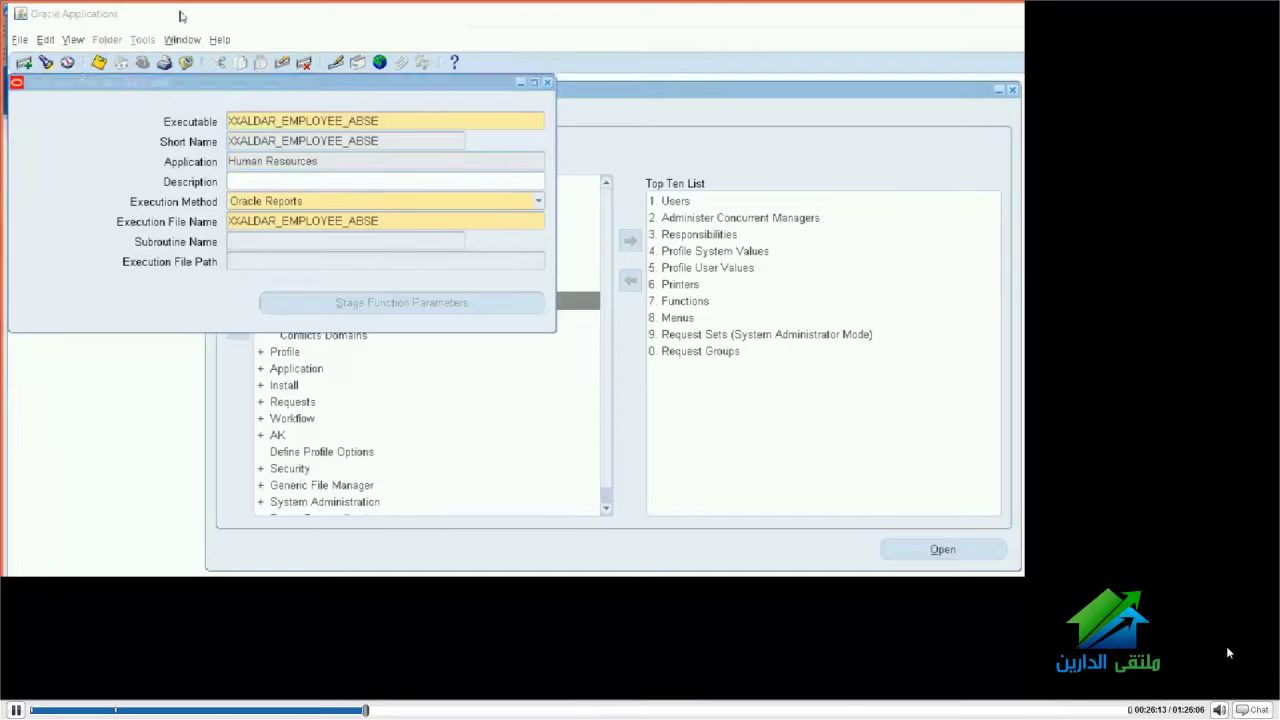
left_click(182, 16)
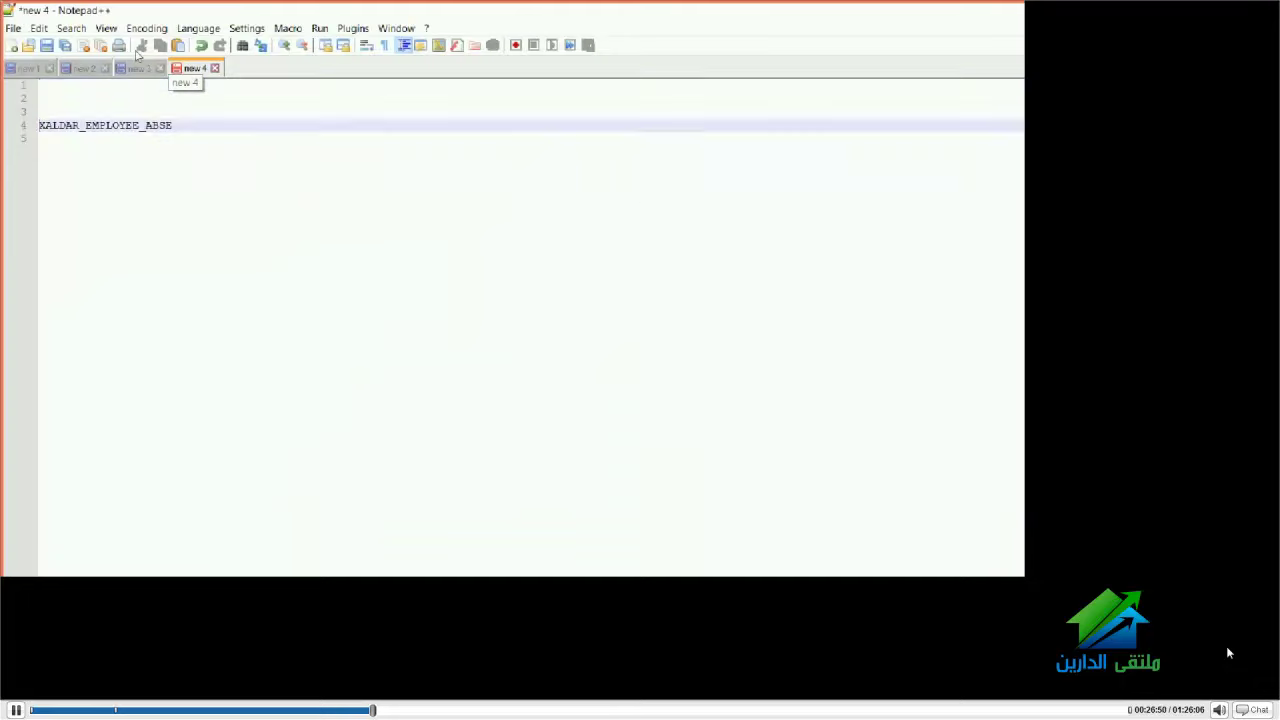
Add an "exec name" heading directly above the executable name in the notes, removing the blank lines between them
key("Up")
key("Up")
key("Up")
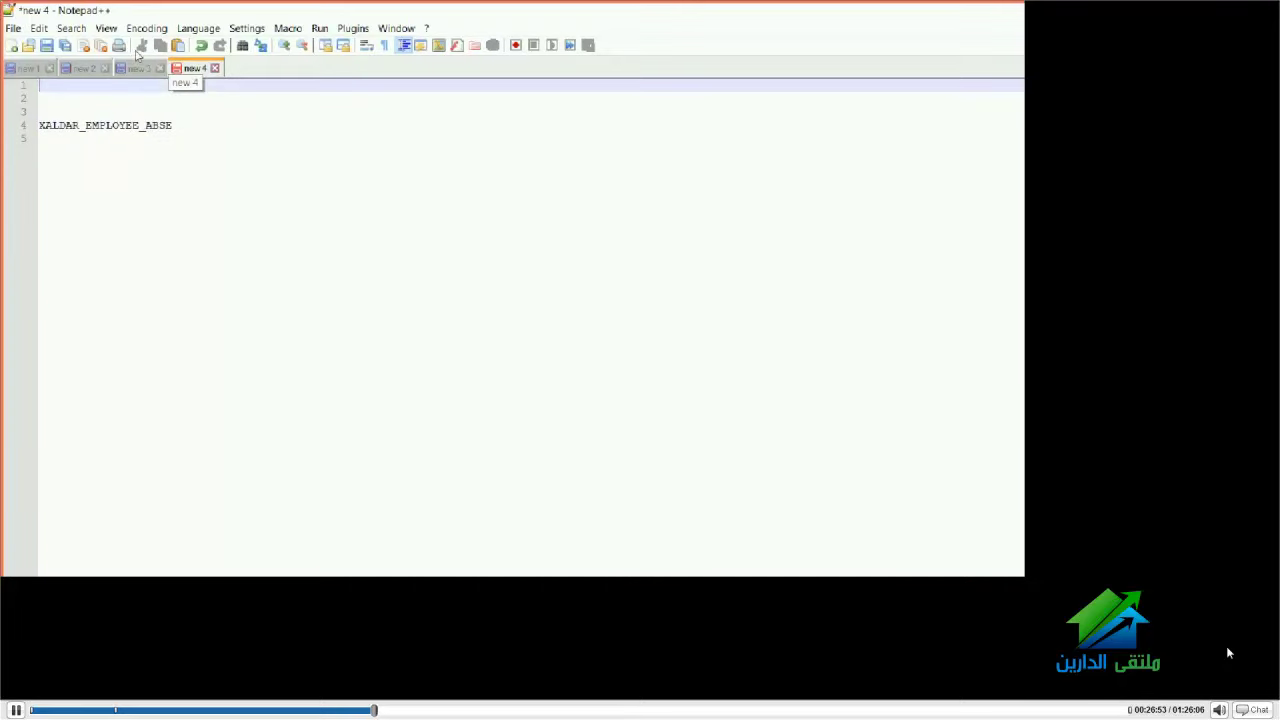
type("exec name")
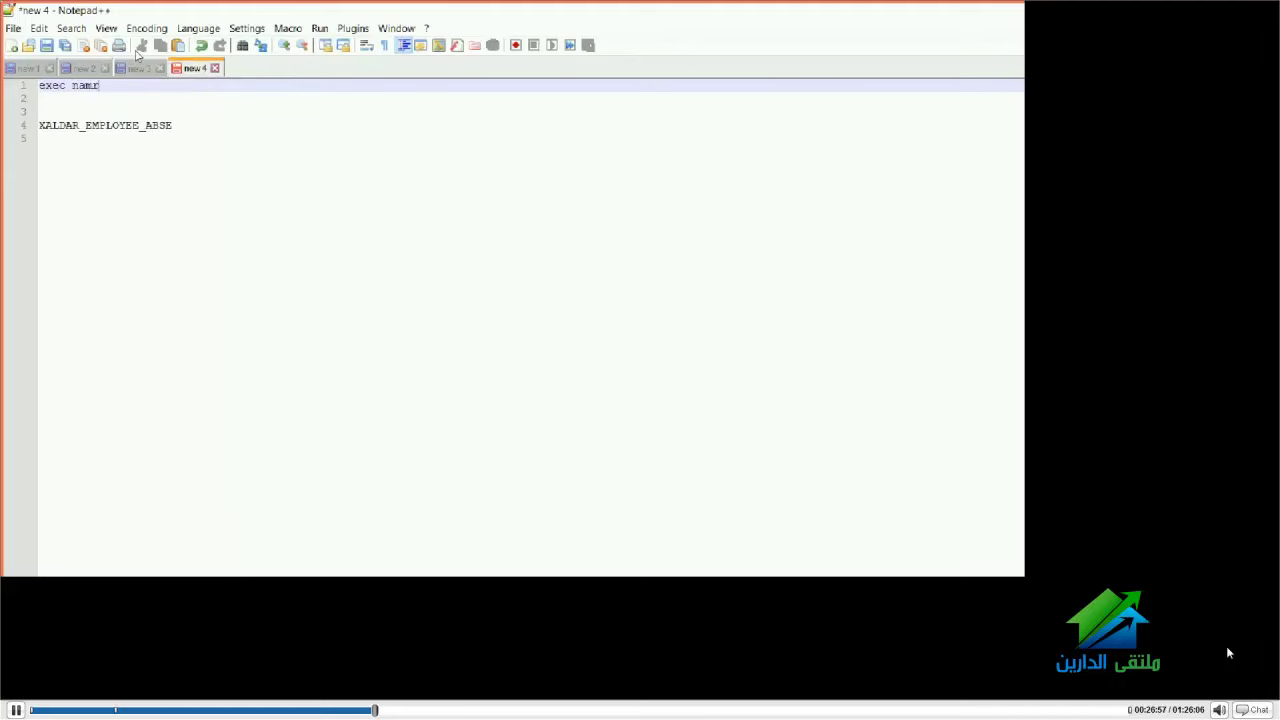
key("Return")
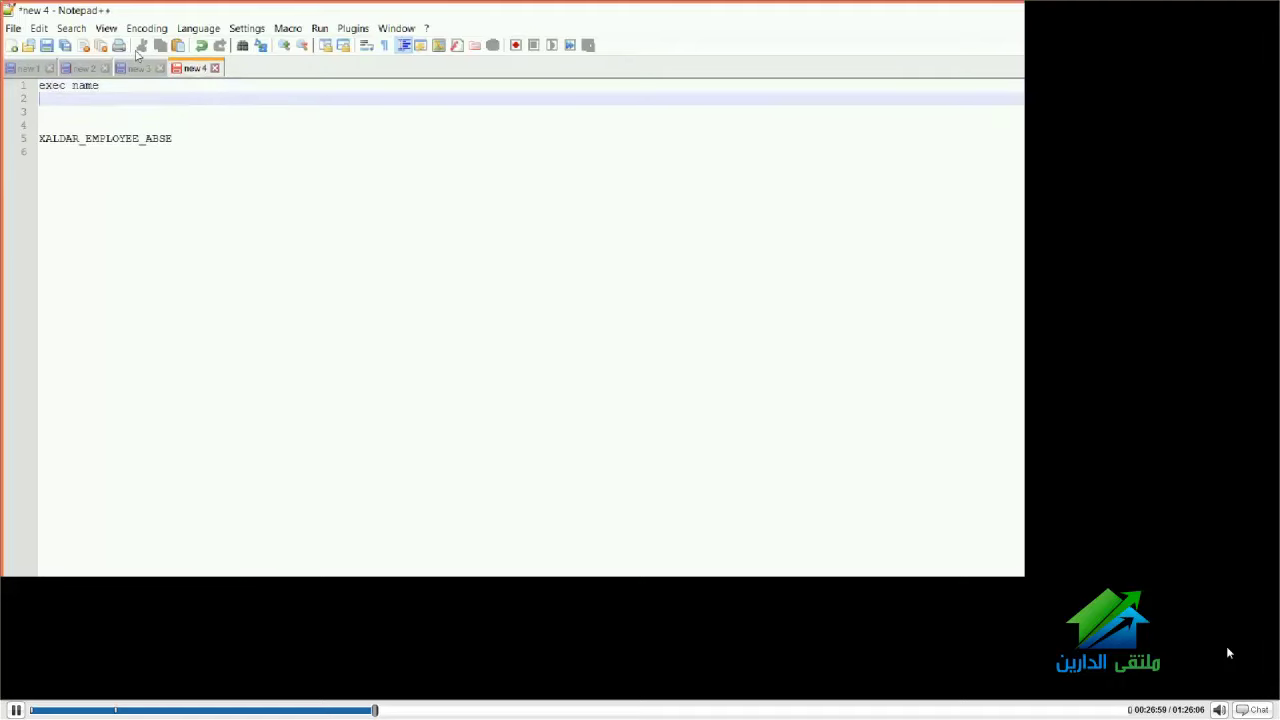
key("Delete")
key("Delete")
key("Delete")
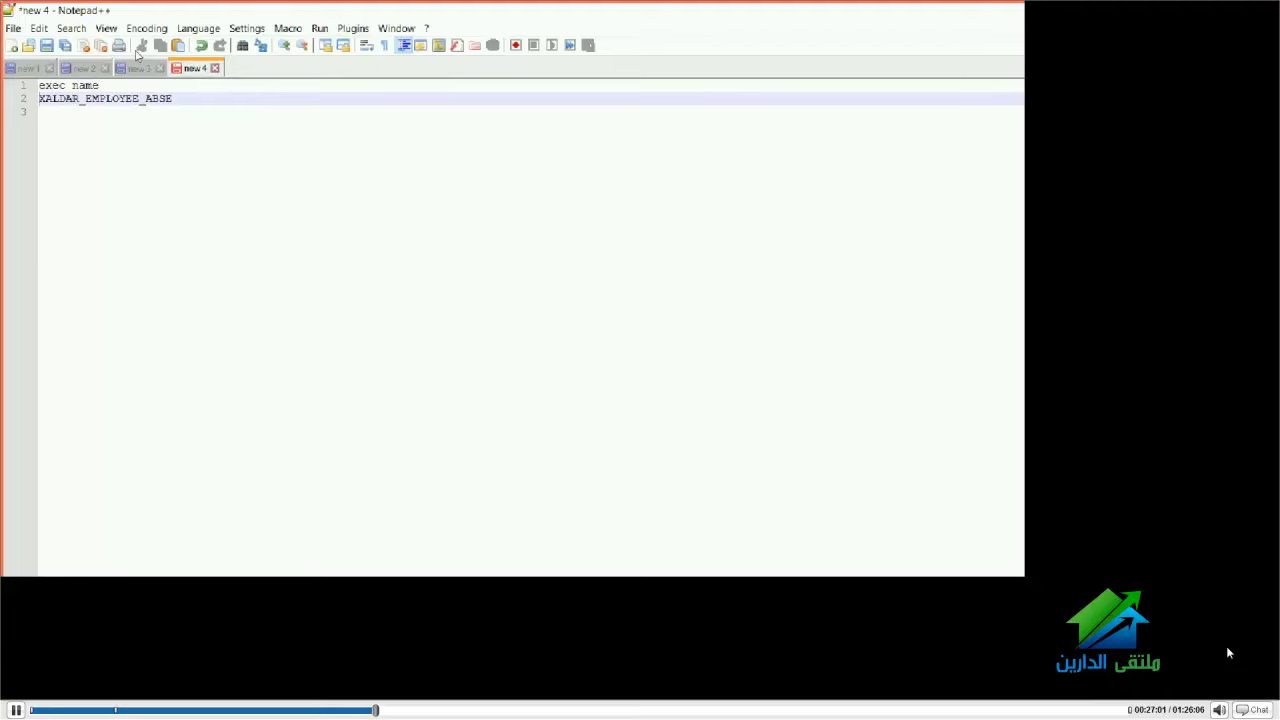
Add an "exec shrtnm" line to the notes with XXALDAR_EMPLOYEE_ABSE below it
key("Return")
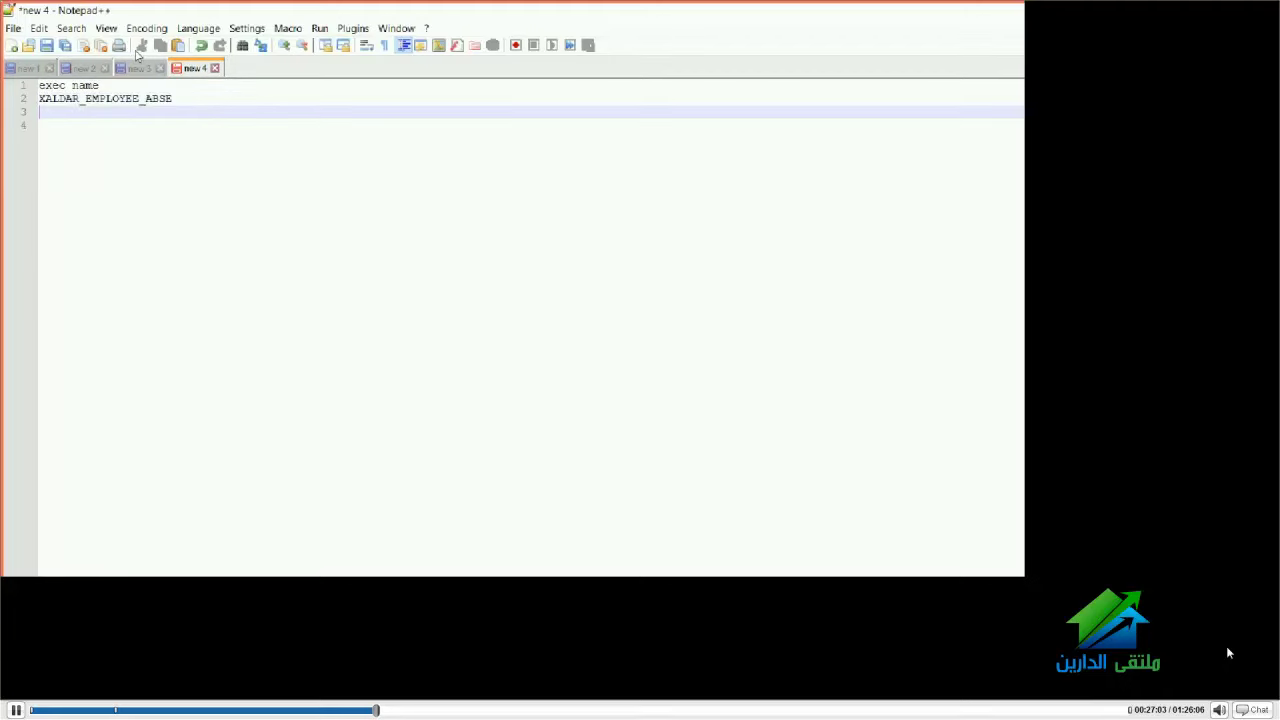
type("exec shrtnm")
key("Return")
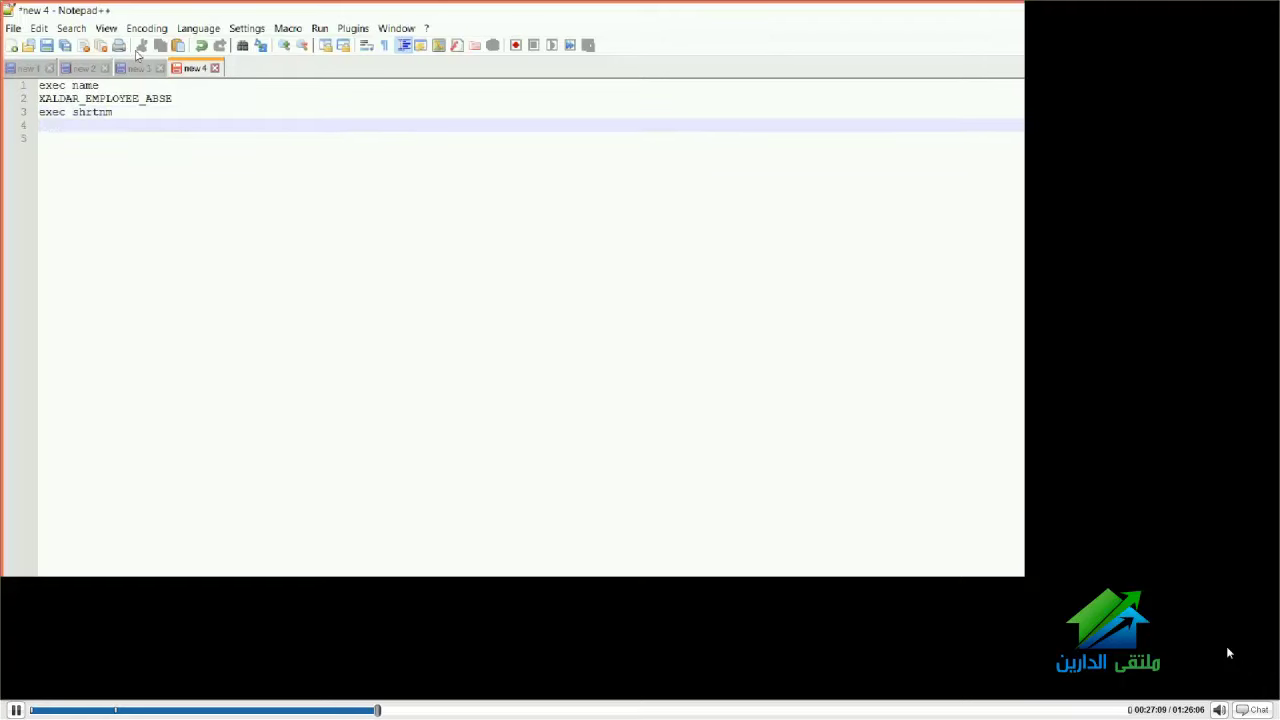
type("KXALDAR_EMPLOYEE_ABSE")
Add an "rdf" line to the notes with the file name XXALDAR_EMPLOYEE_ABSE.rdf below it
key("Return")
type("rdf")
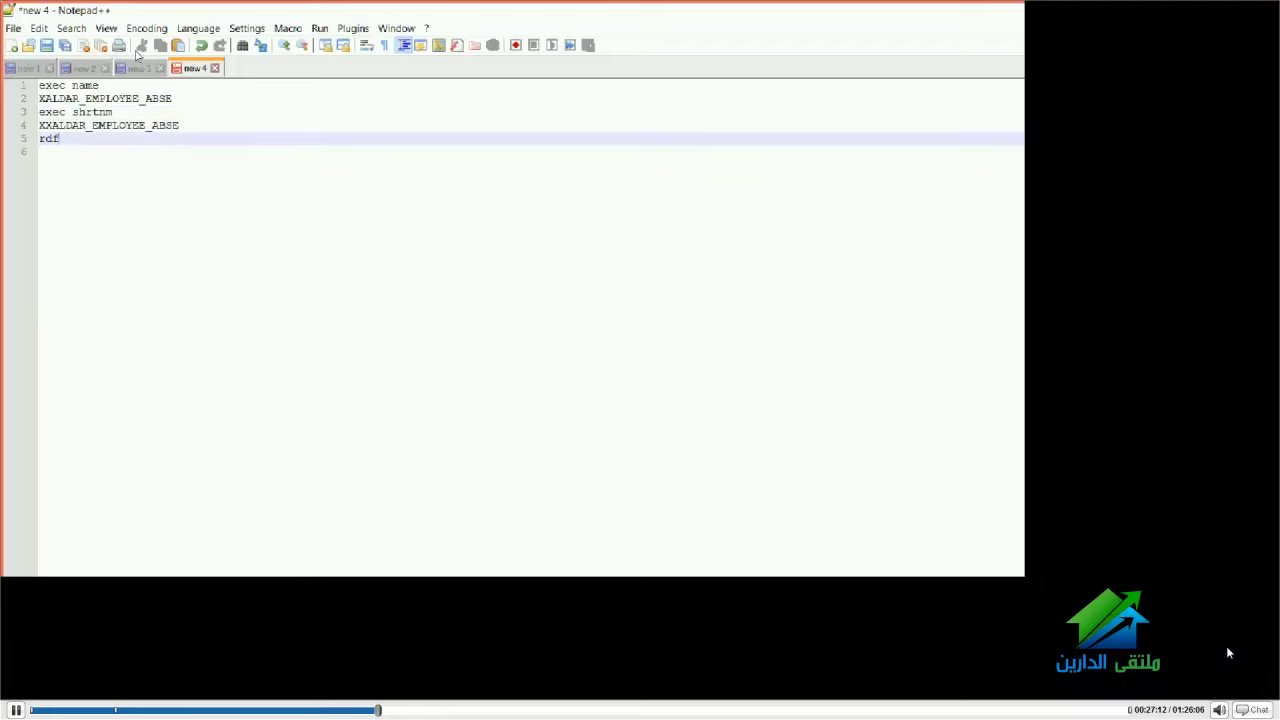
key("Return")
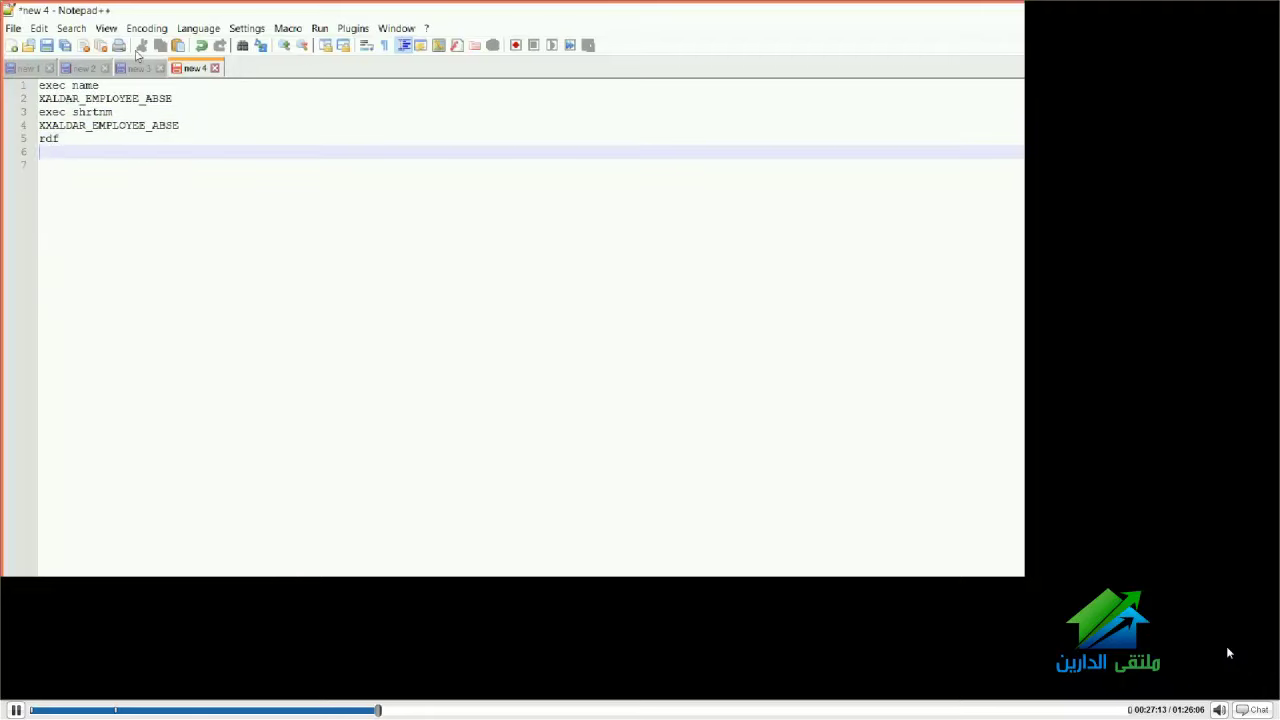
type("KXALDAR_EMPLOYEE_ABSE")
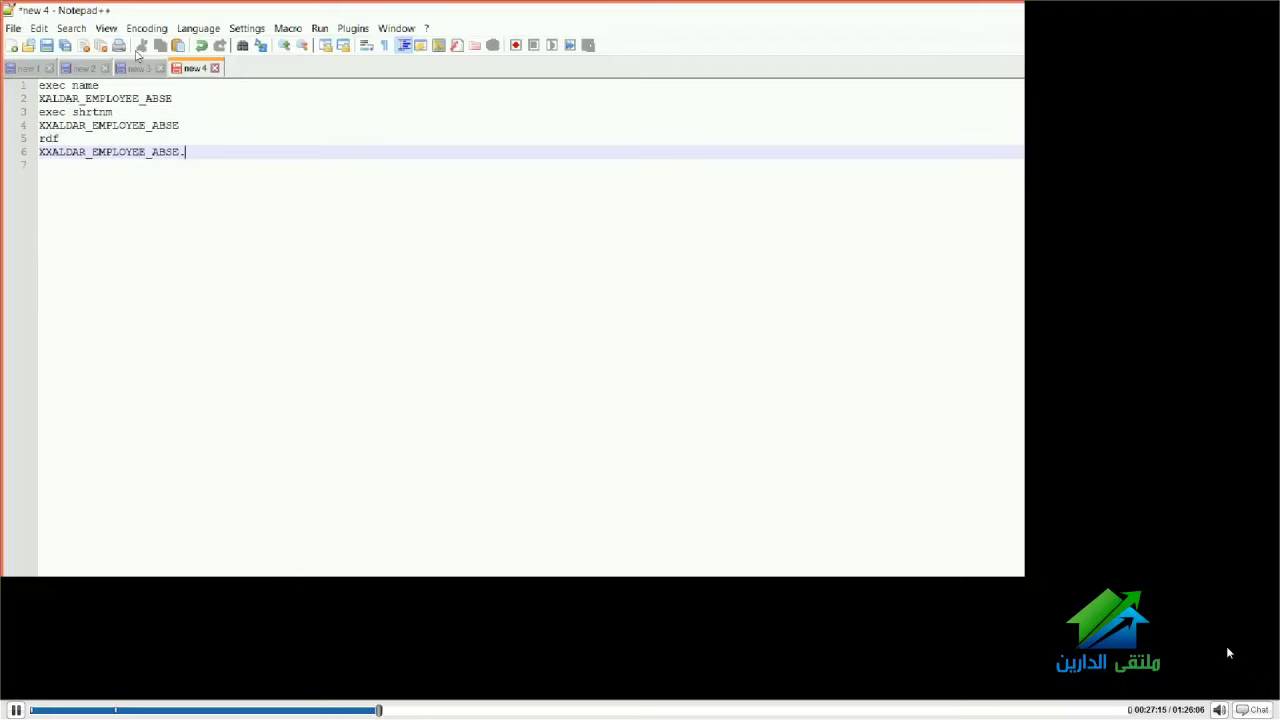
type(".rdf")
key("Return")
key("Return")
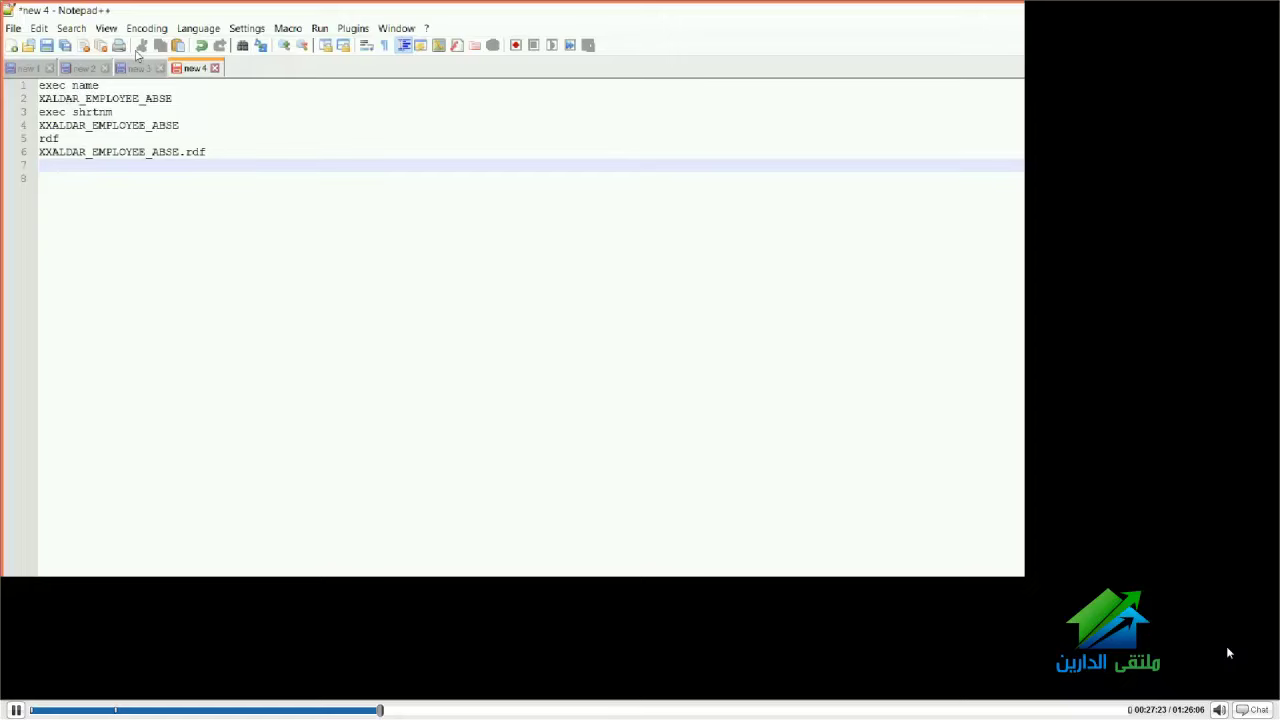
Add a dashed divider line below the rdf file name in the notes, followed by a "conc name" heading
type("------------------------------")
key("Return")
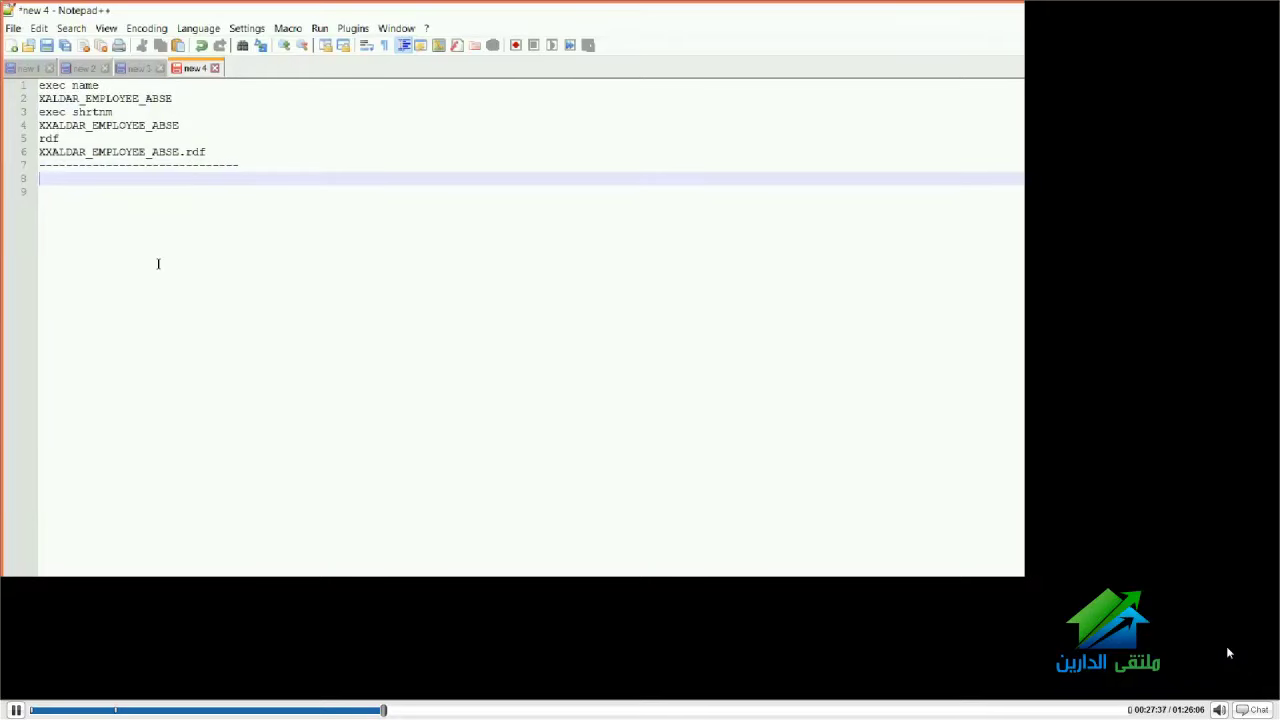
type("conc name")
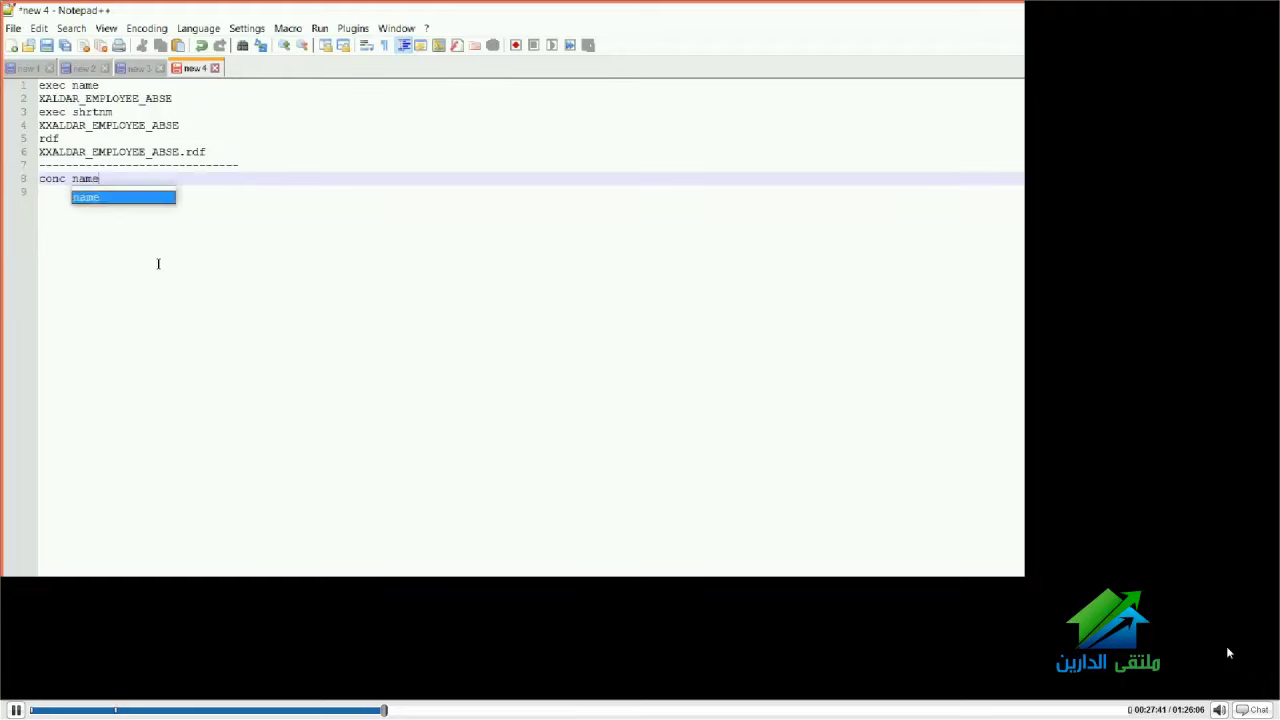
key("Return")
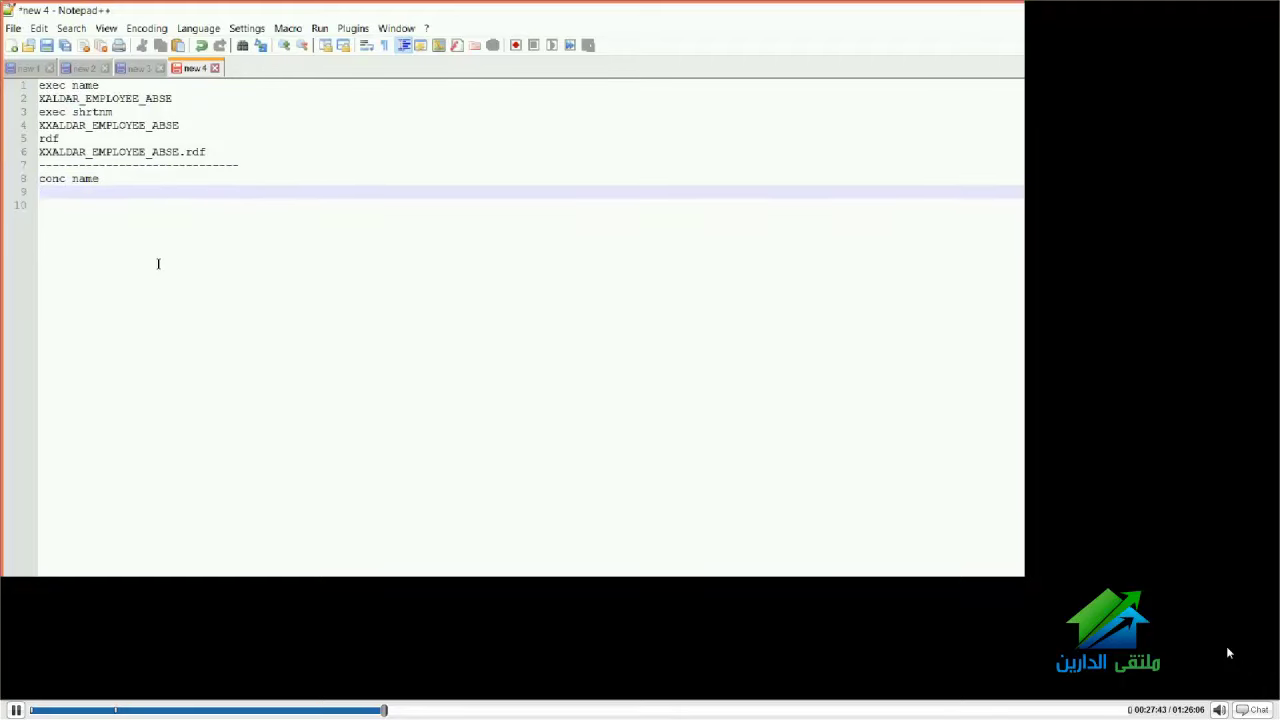
type("\\")
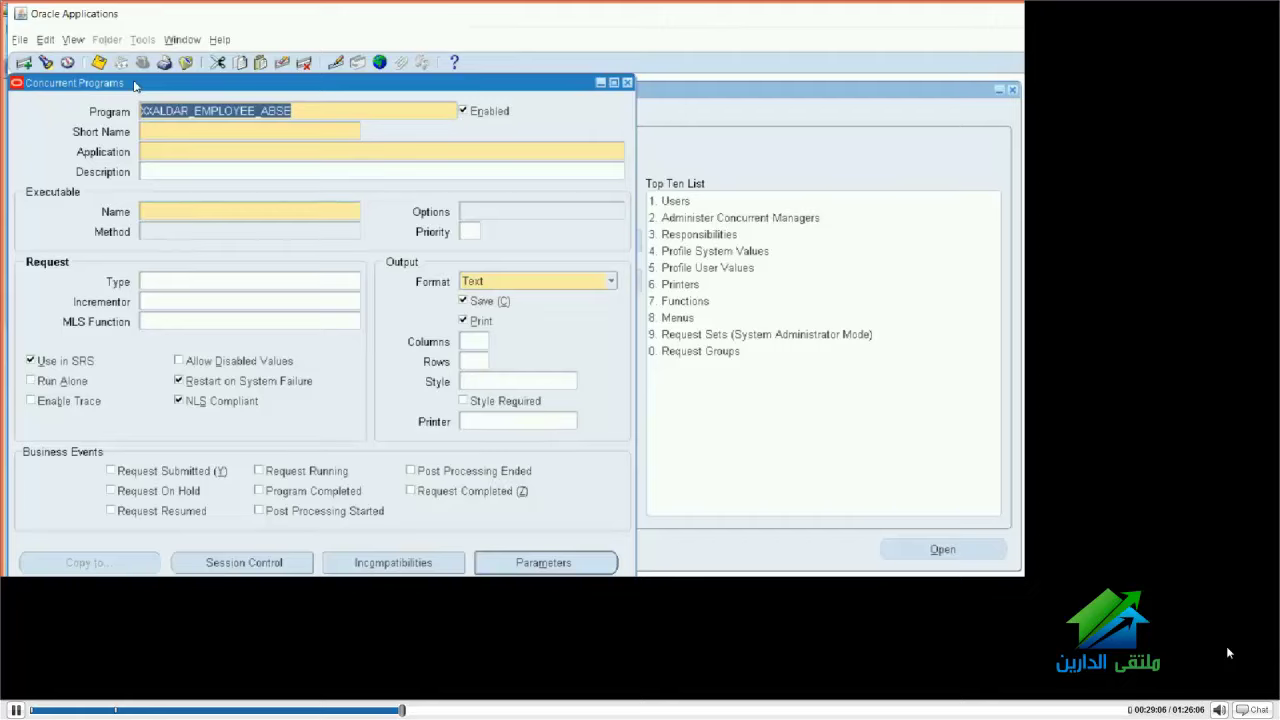
Name the concurrent program "Employees Absences", replacing the existing text in the program name
type("Employ")
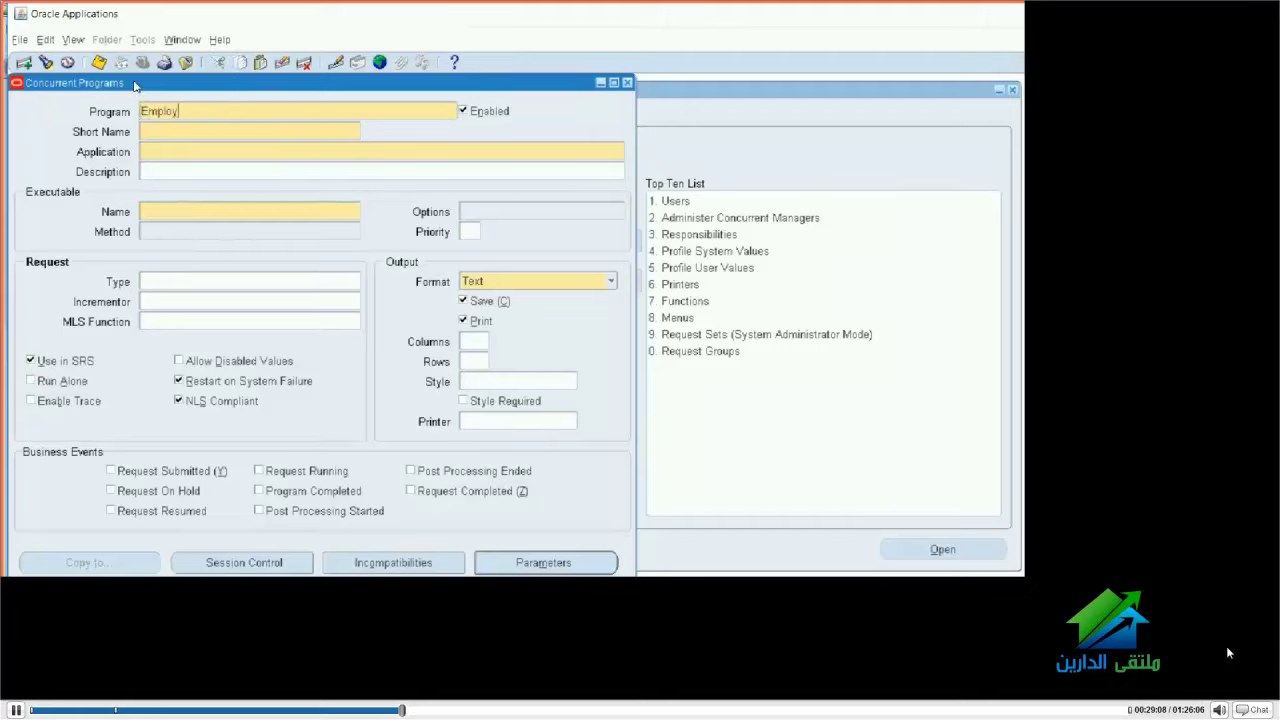
type("ees")
type("absences")
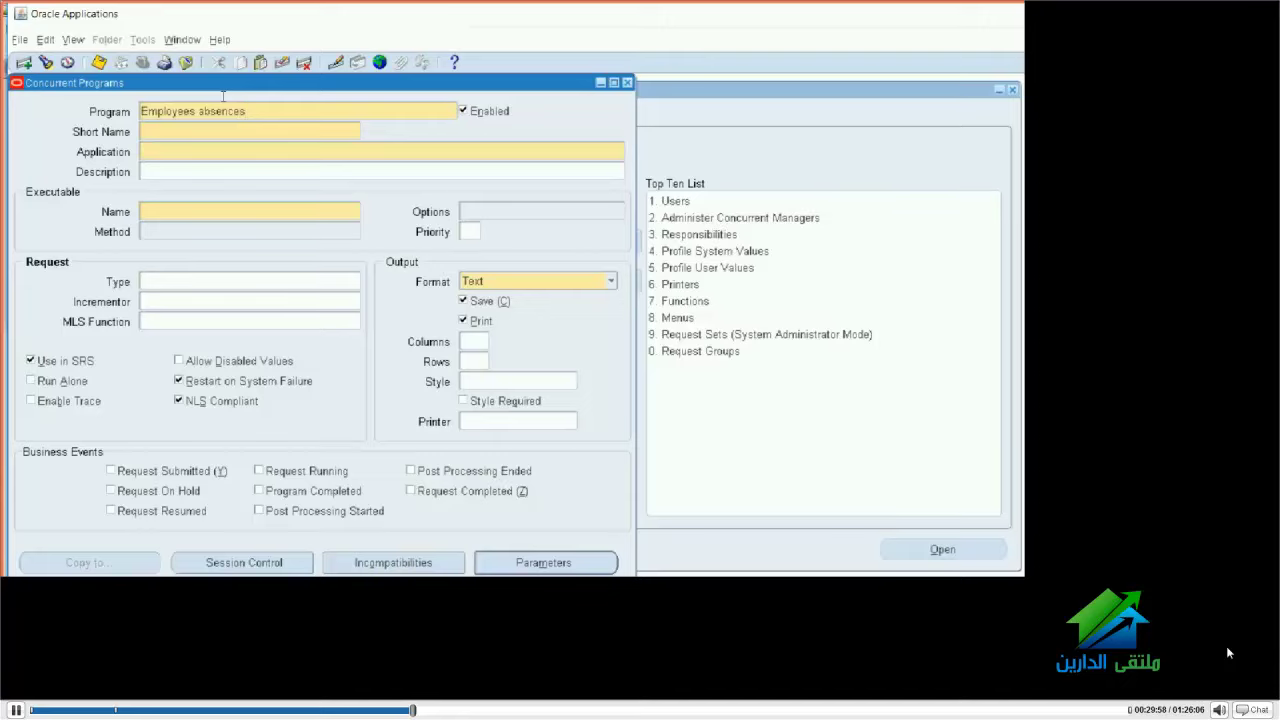
key("ctrl+Left")
key("shift+Right")
type("A")
Add HR between the two words of the program name so it reads "Employees HR Absences"
type("HR")
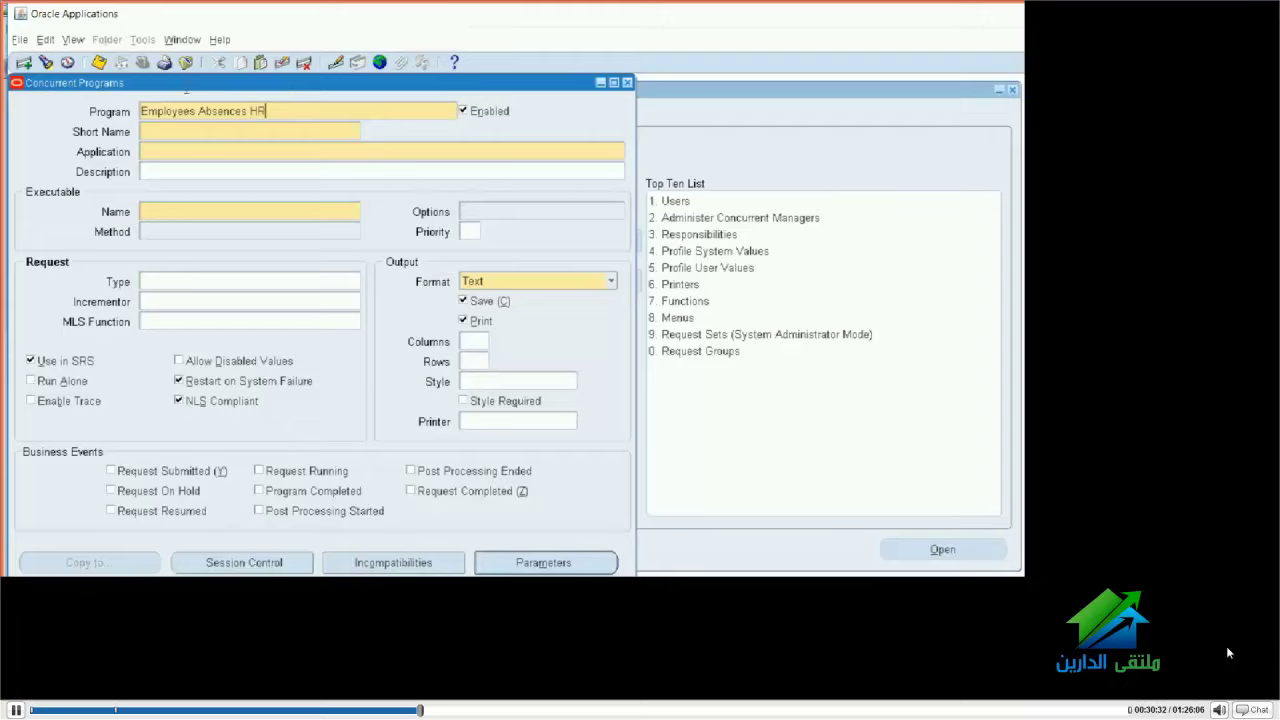
key("shift+Left")
key("shift+Left")
key("BackSpace")
left_click(196, 110)
type("HR")
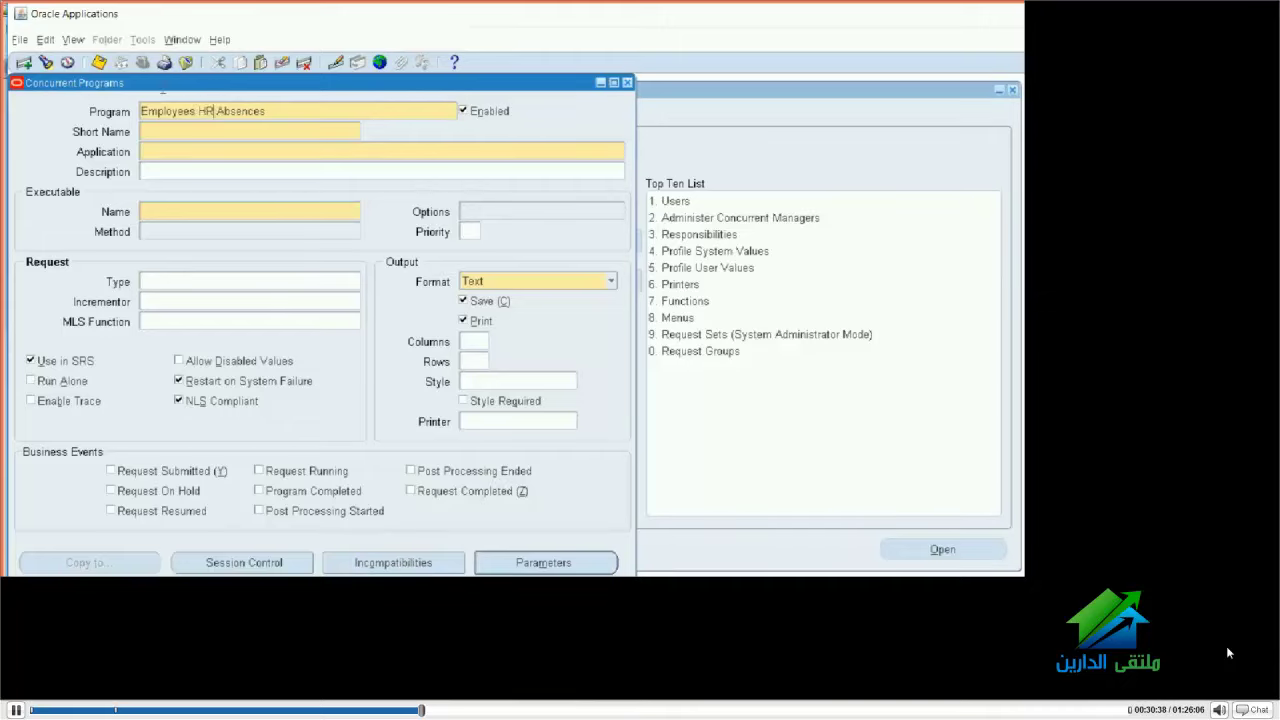
key("shift+Left")
key("shift+Left")
key("shift+Left")
Look up the executable short name in the Notepad++ notes and enter XXALDAR_EMPLOYEE_ABSE as the program's short name in Oracle Applications
key("alt+Tab")
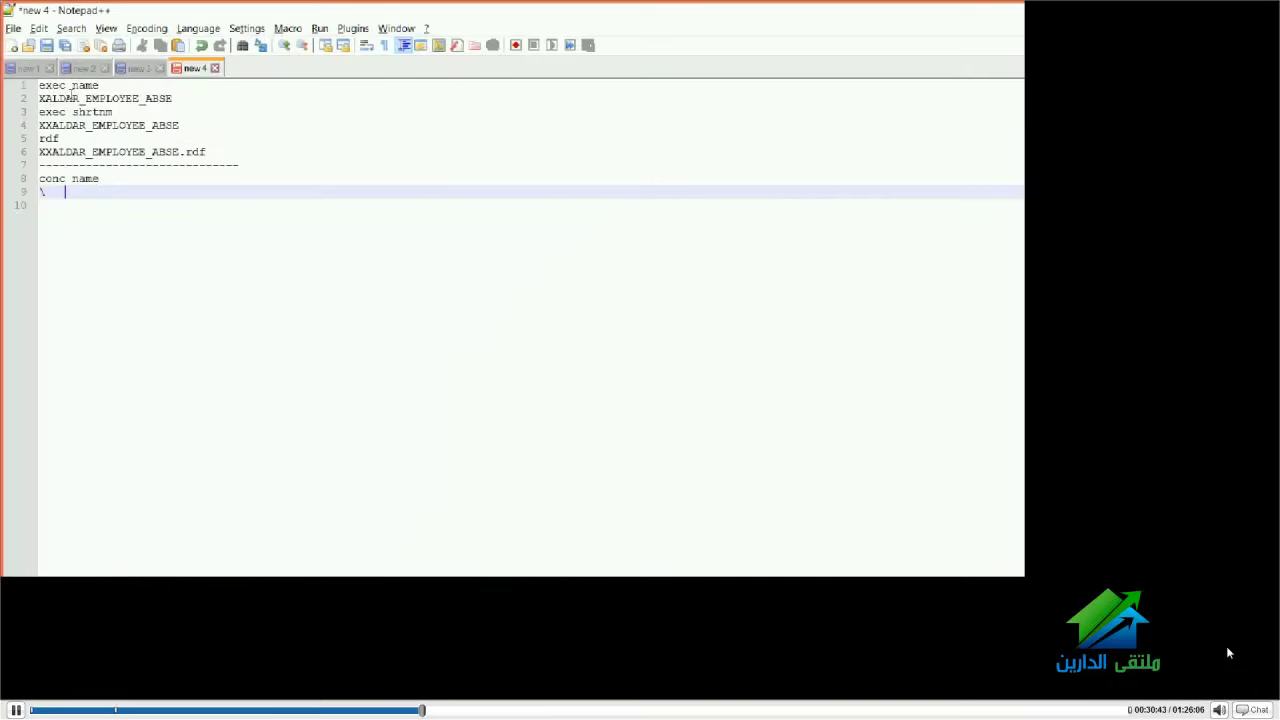
left_click(52, 125)
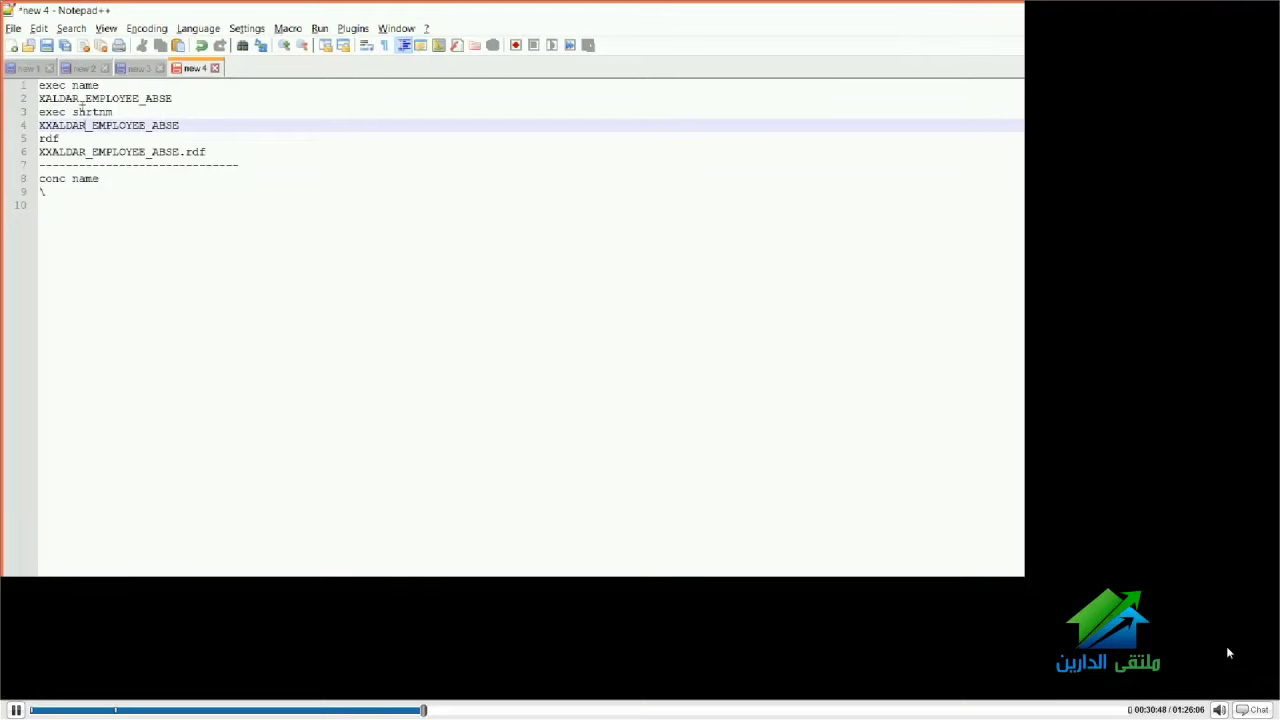
key("alt+Tab")
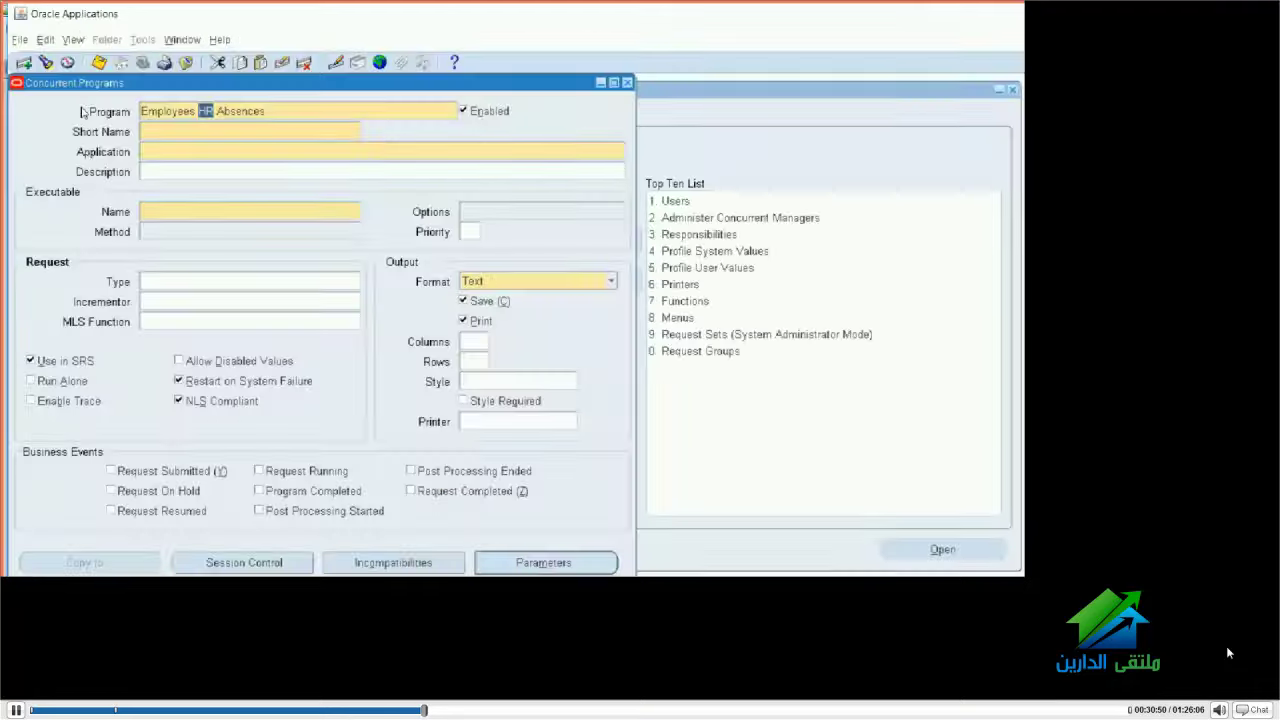
key("Tab")
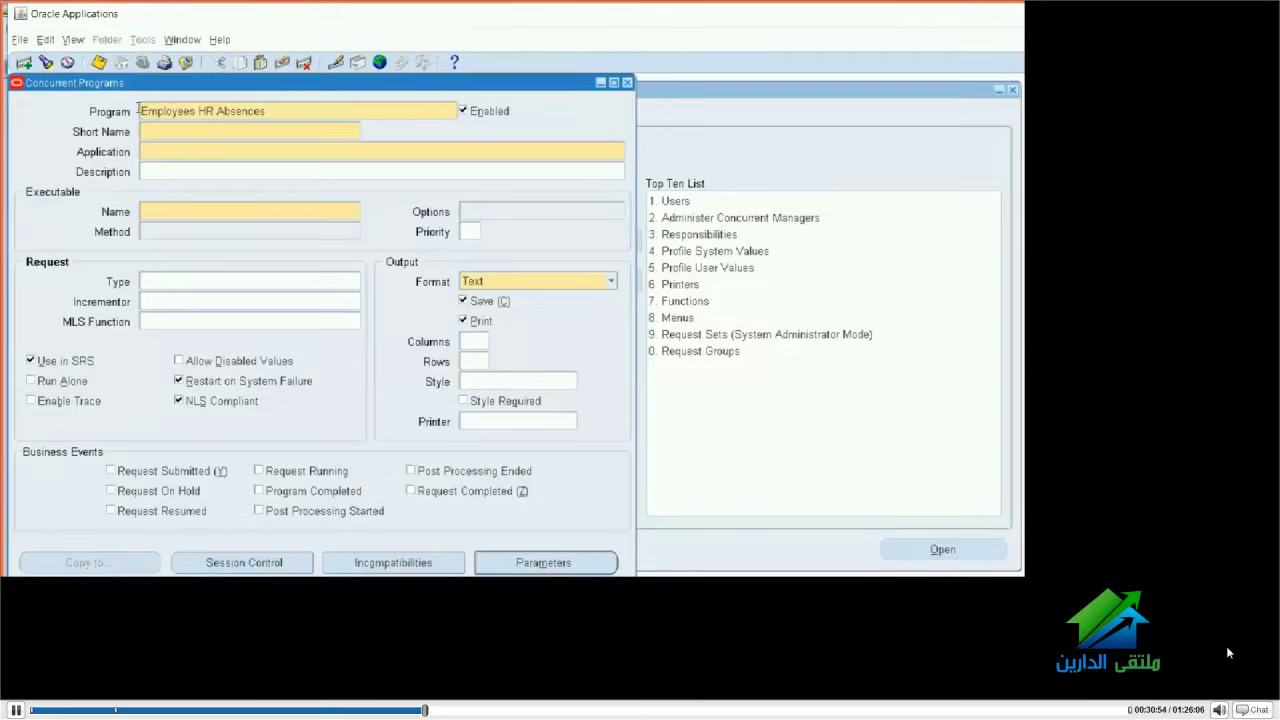
key("alt+Tab")
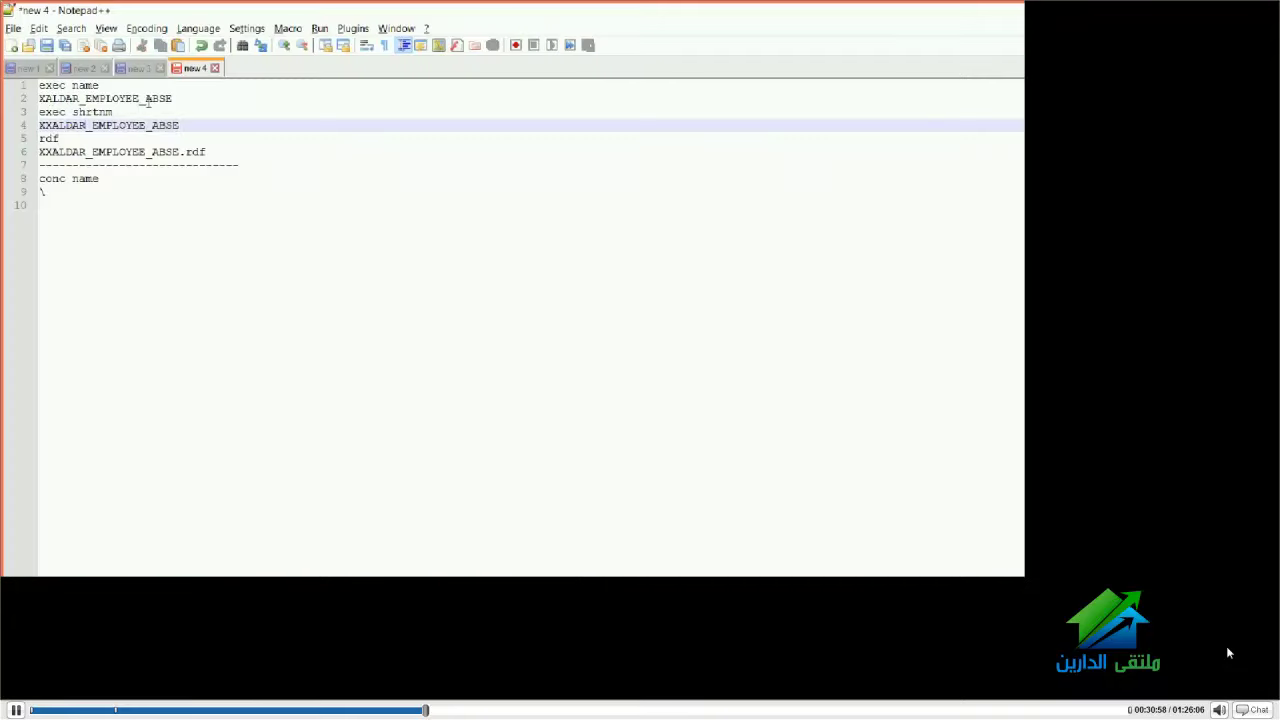
left_click_drag(179, 125, 66, 125)
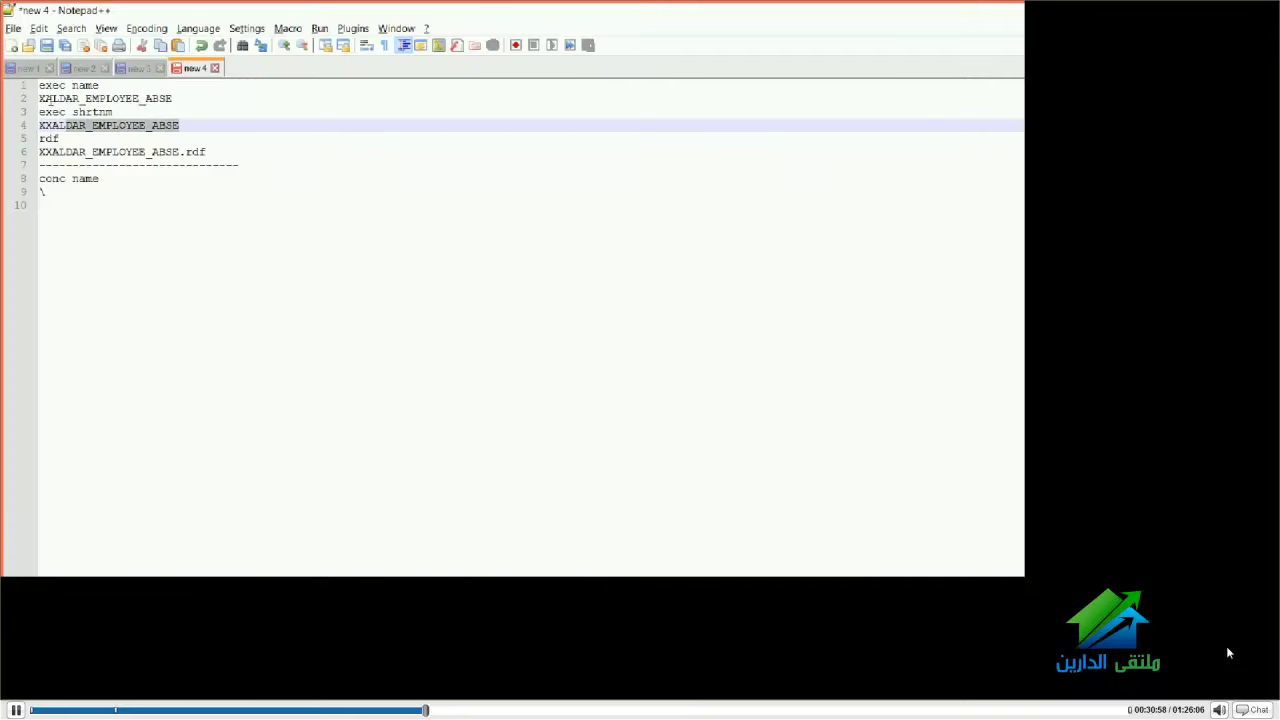
key("alt+Tab")
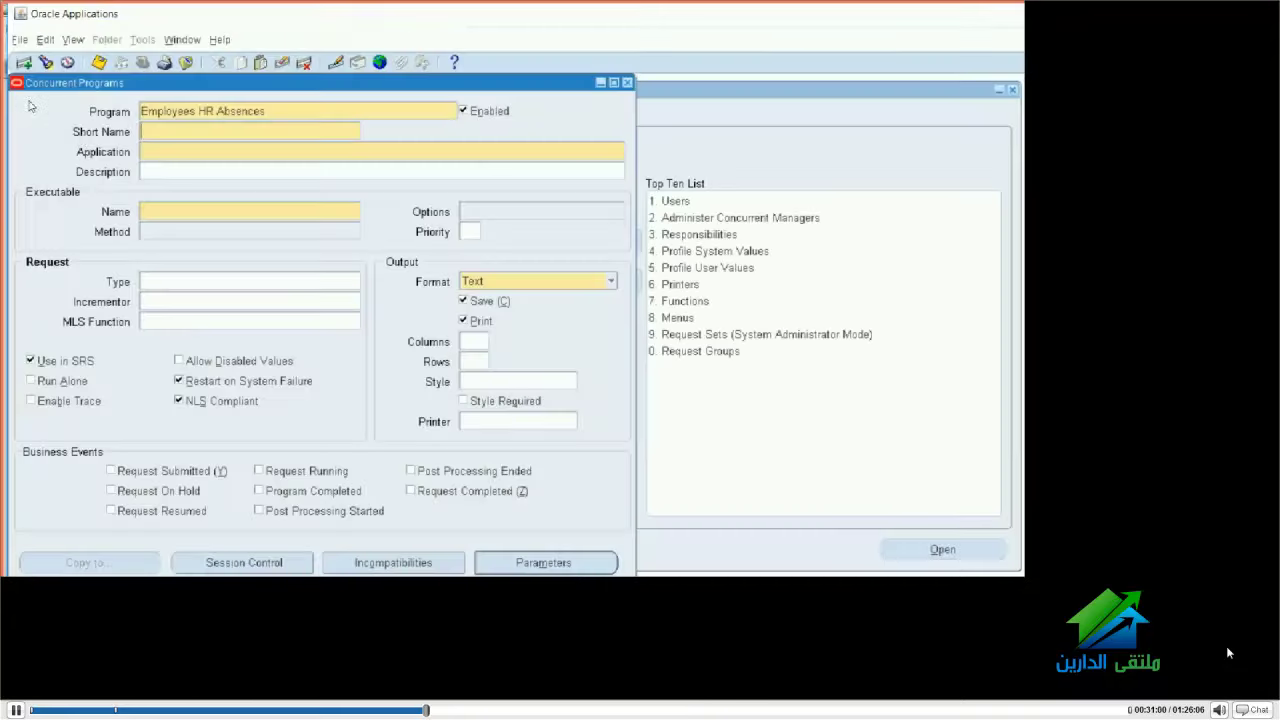
type("XXALDAR_EMPLOYEE_ABSE")
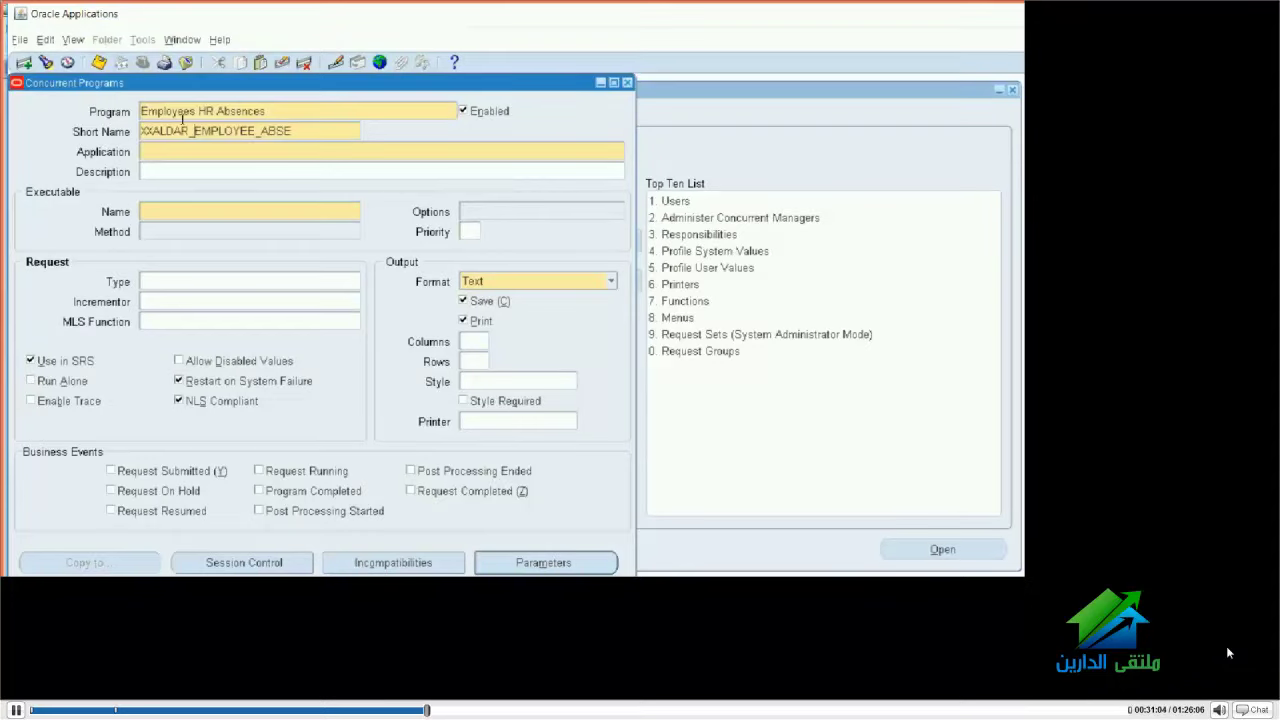
Set the program's application to Human Resources and its executable name to XXALDAR_EMPLOYEE_ABSE
key("Tab")
type("hum")
key("Tab")
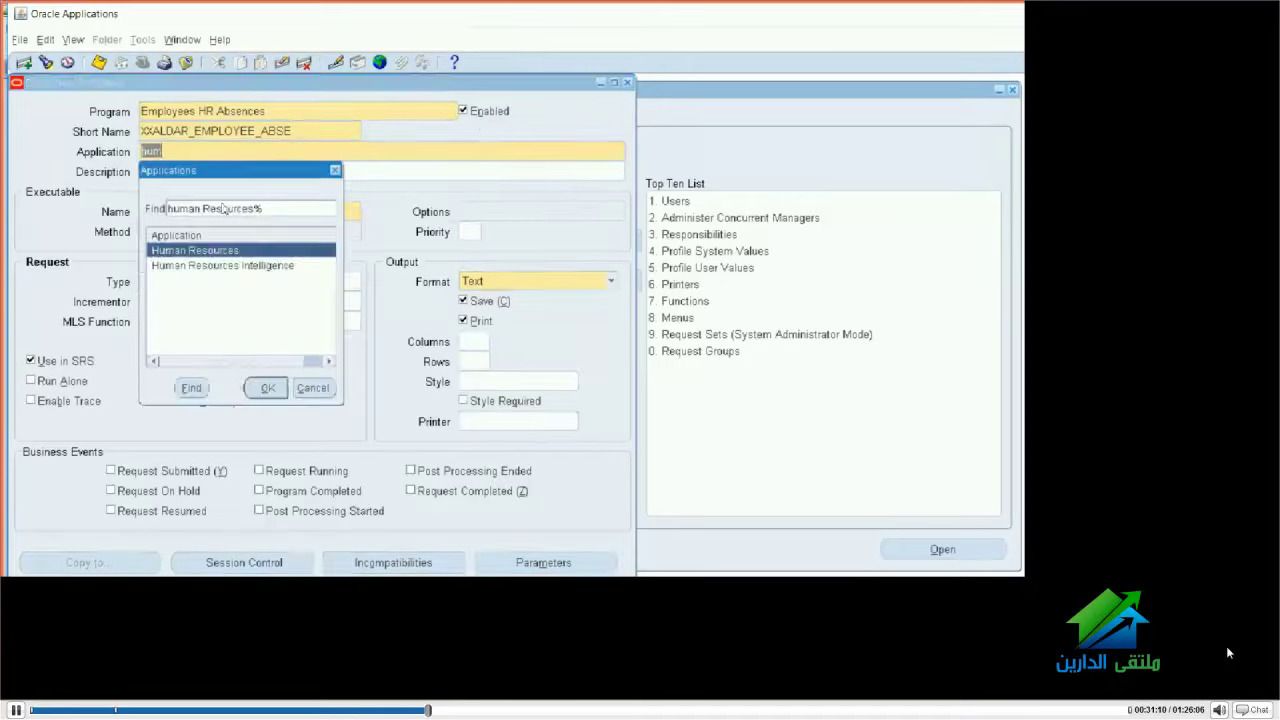
key("Return")
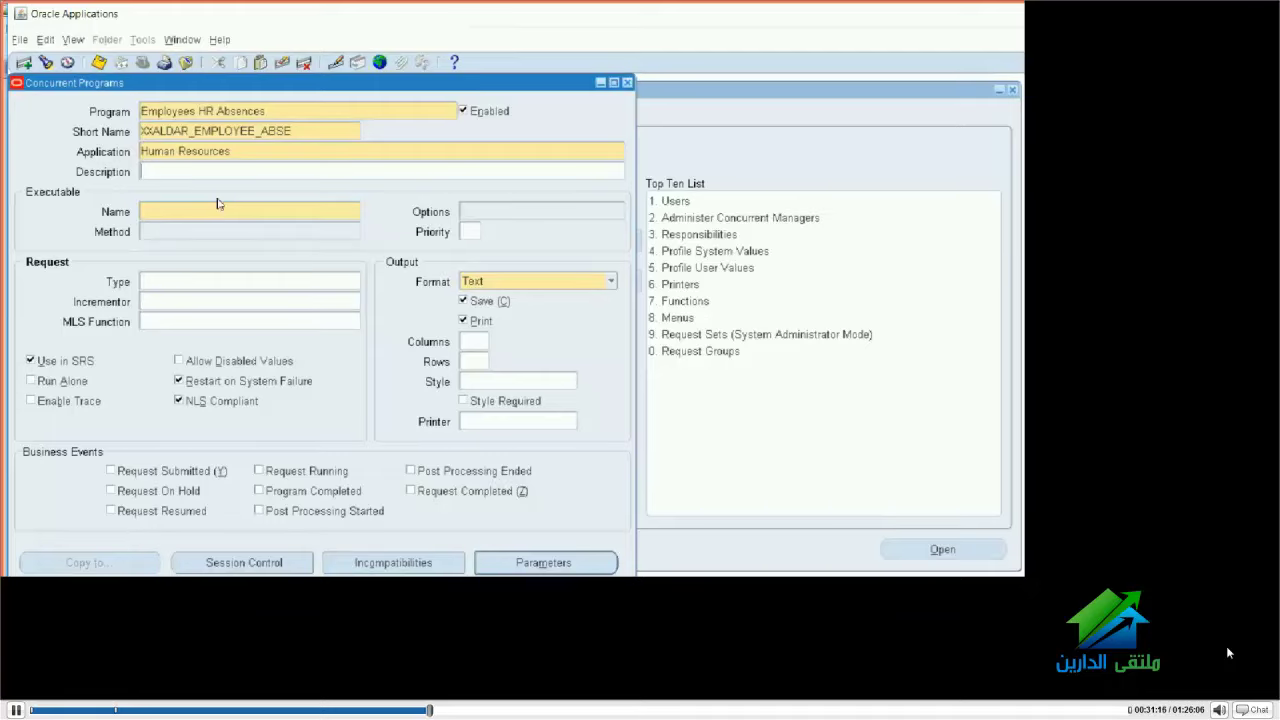
key("Tab")
type("XXALDAR_EMPLOYEE_ABSE")
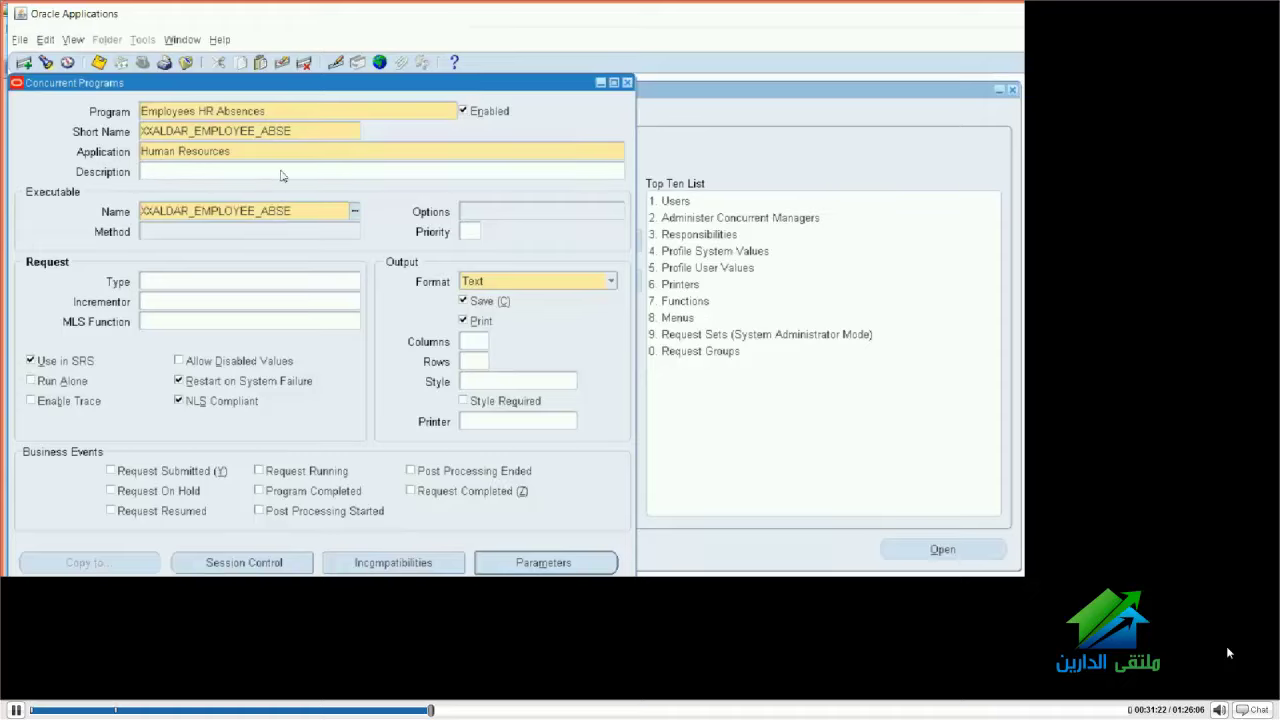
key("Tab")
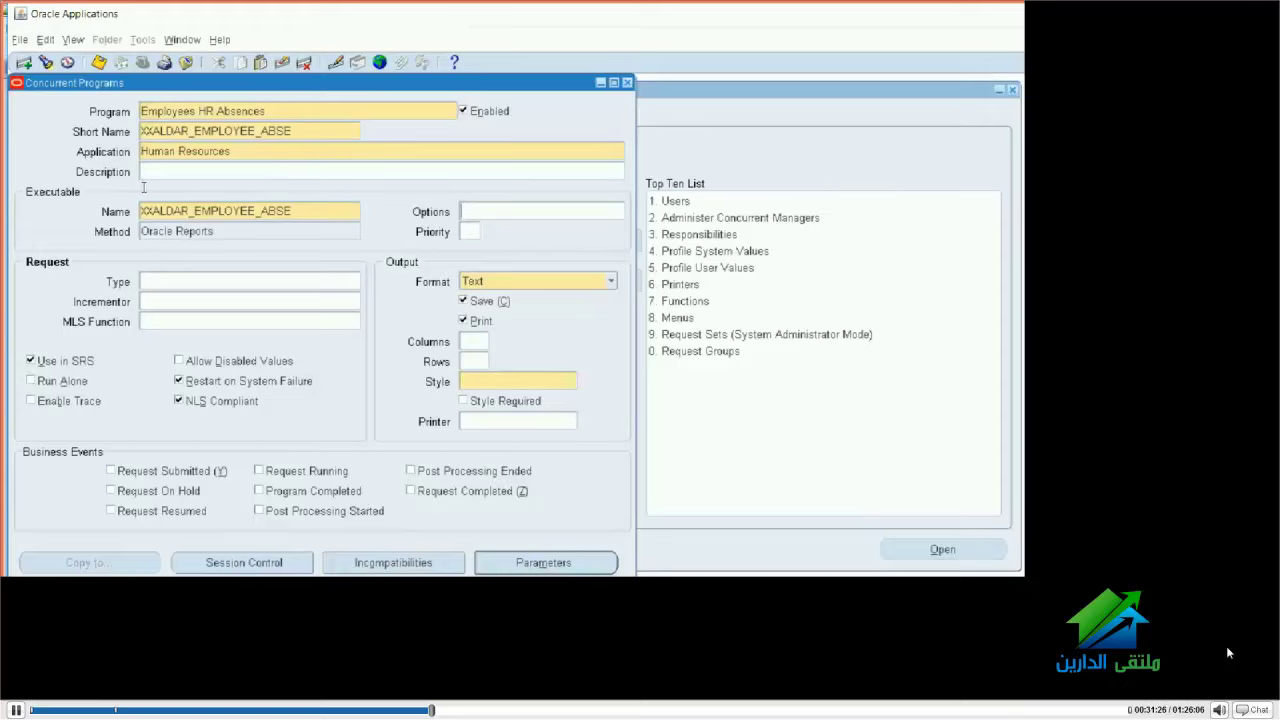
Set the program's output format to XML with the A4 print style and save the record
left_click(491, 281)
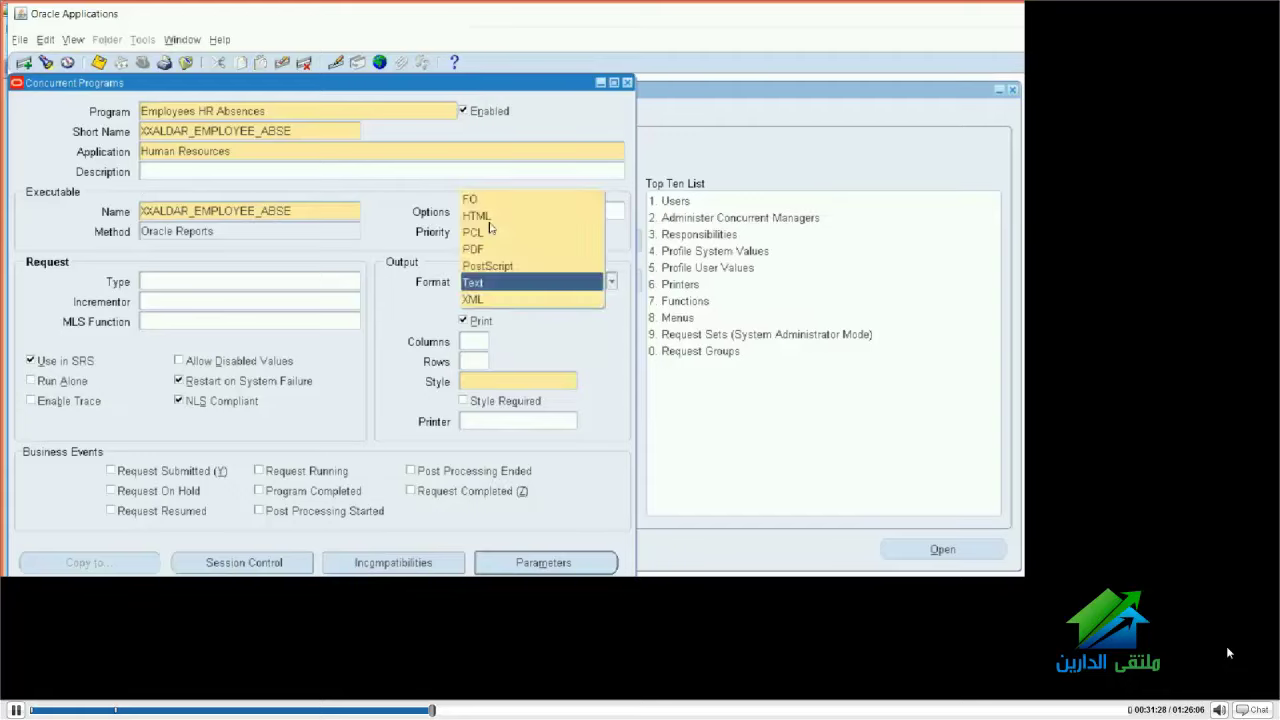
left_click(484, 300)
key("Tab")
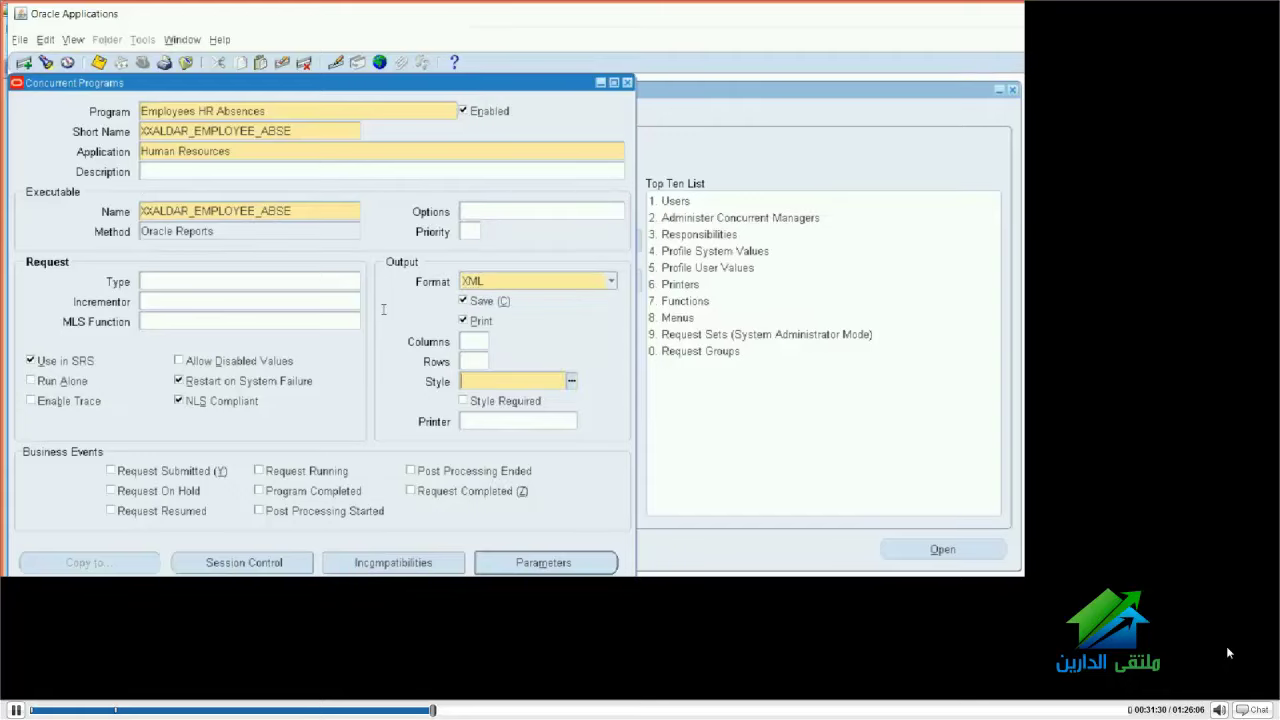
key("ctrl+l")
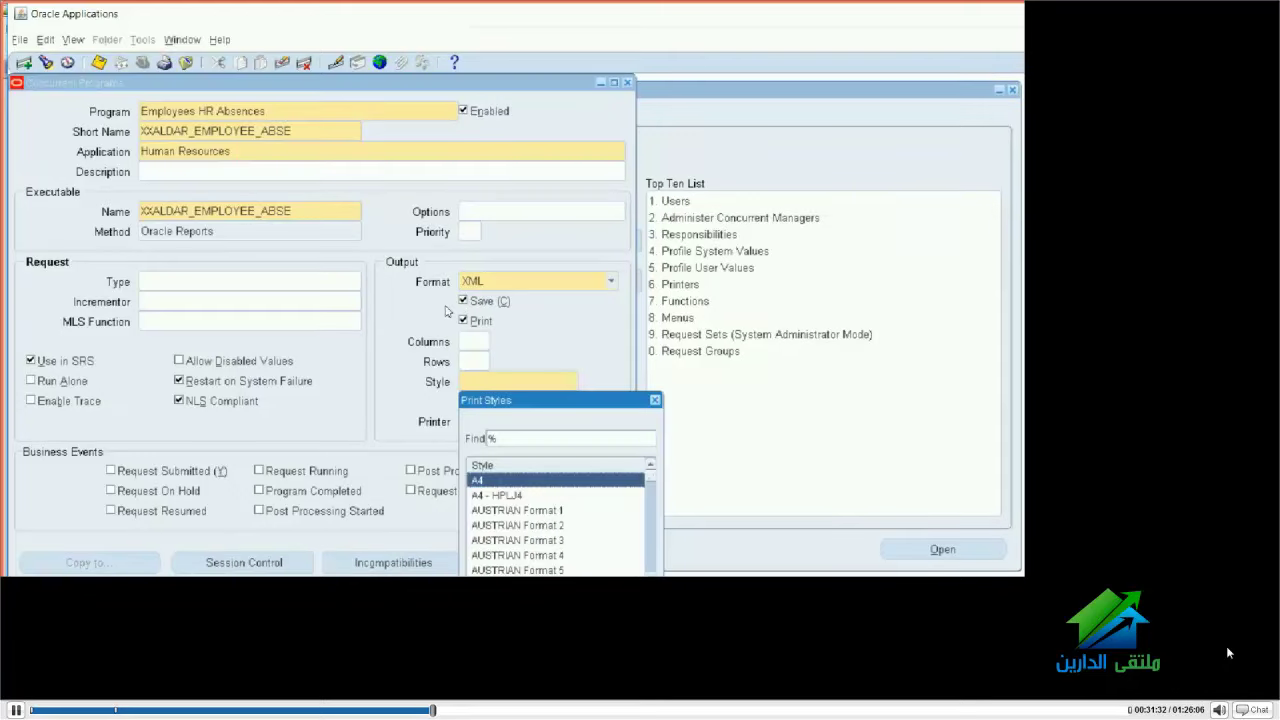
key("Return")
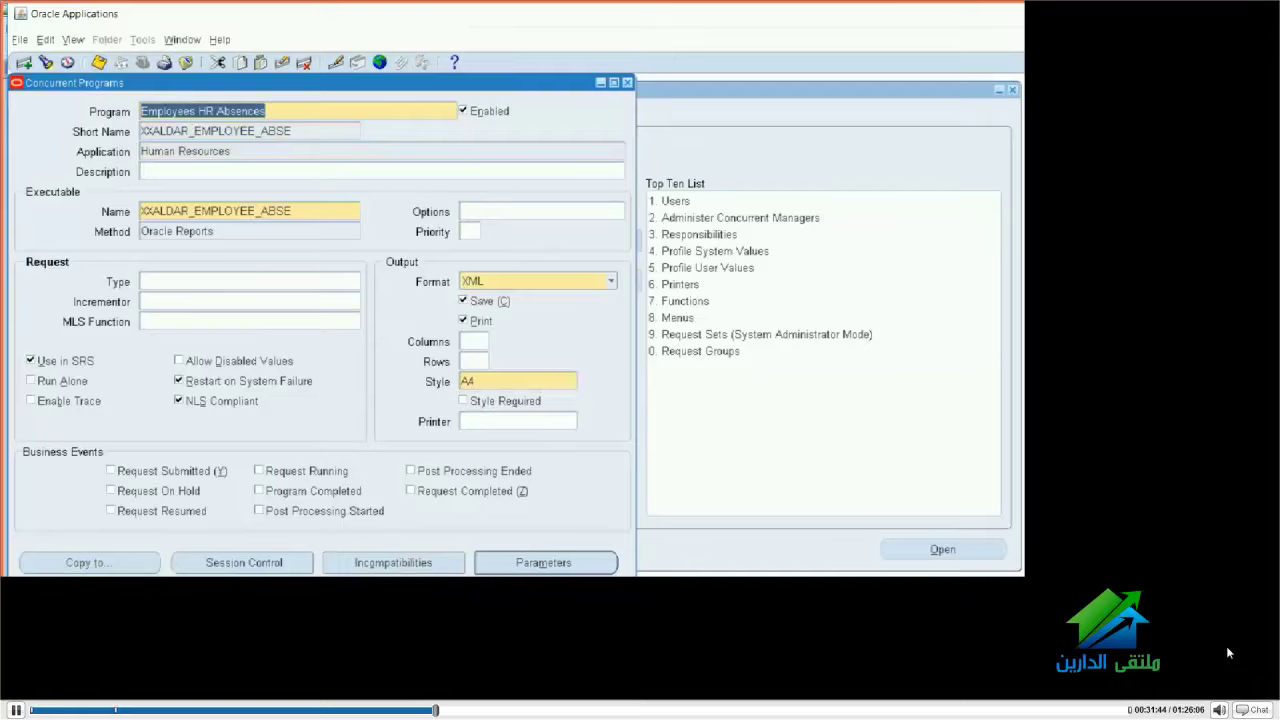
Switch to the Notepad++ notes and add the program name "Employees HR Absences" below the "conc name" heading
key("alt+Tab")
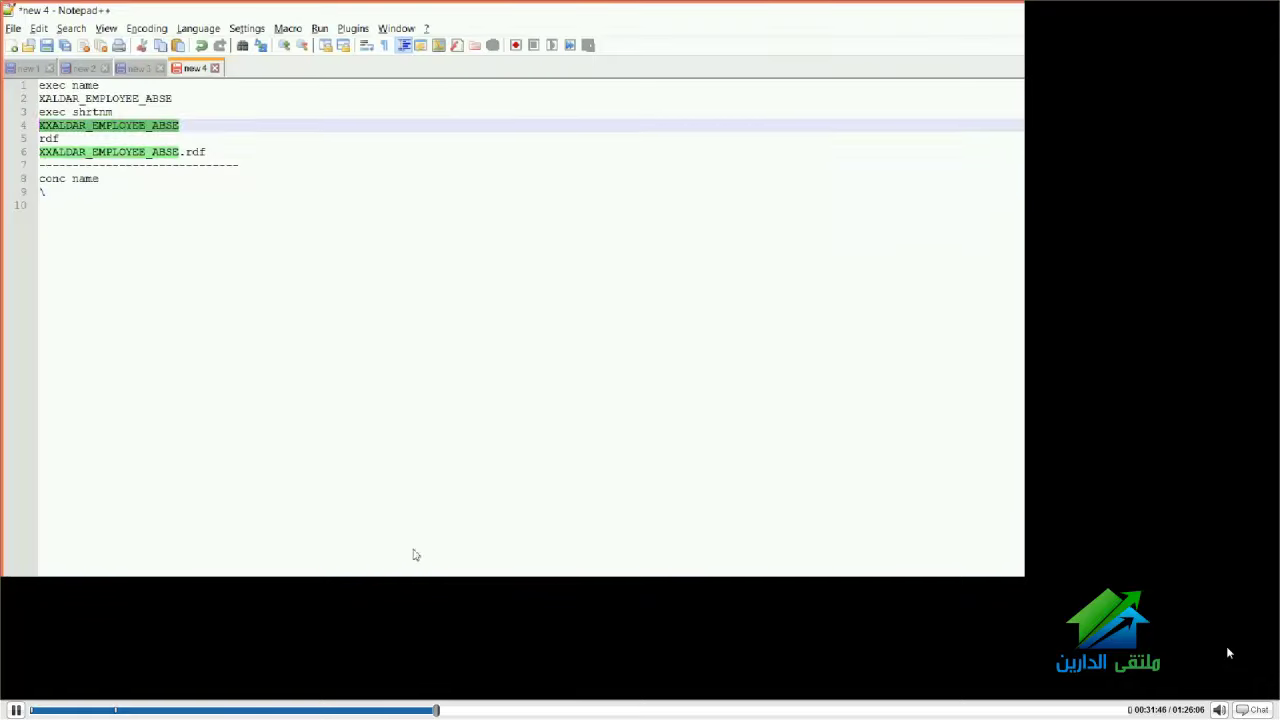
left_click(46, 191)
key("Tab")
type("Employees HR Absences")
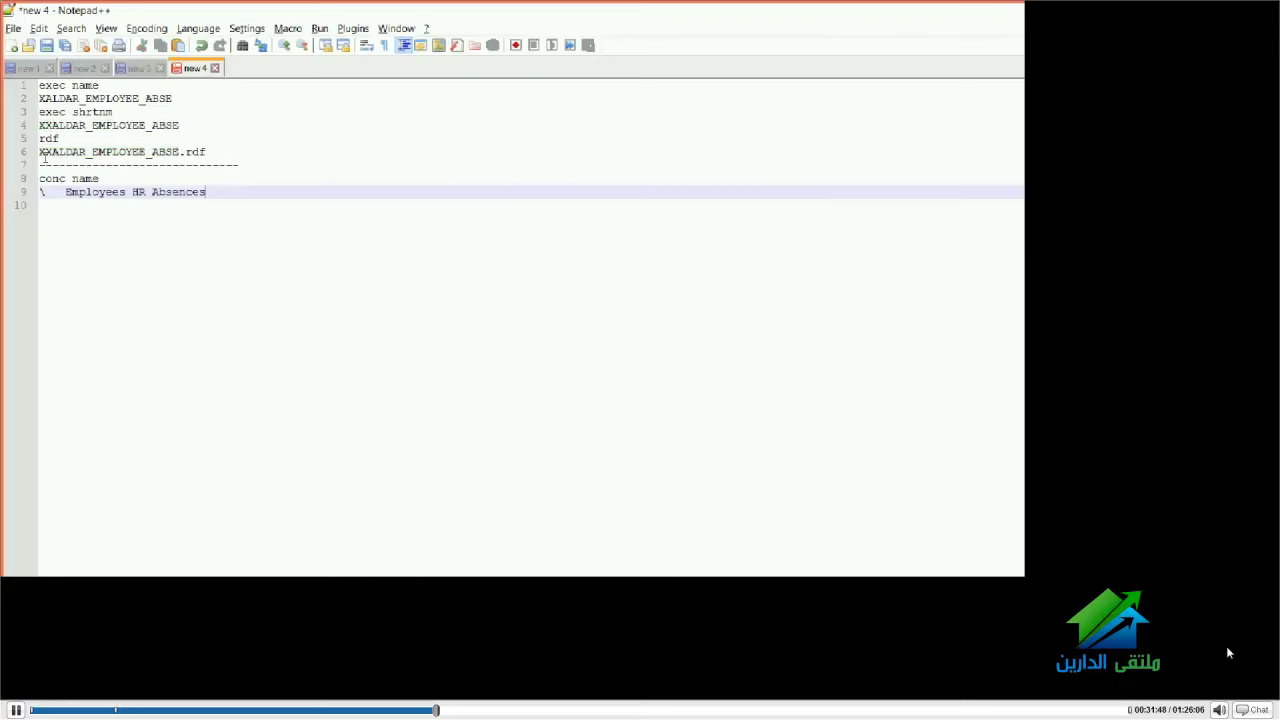
key("Return")
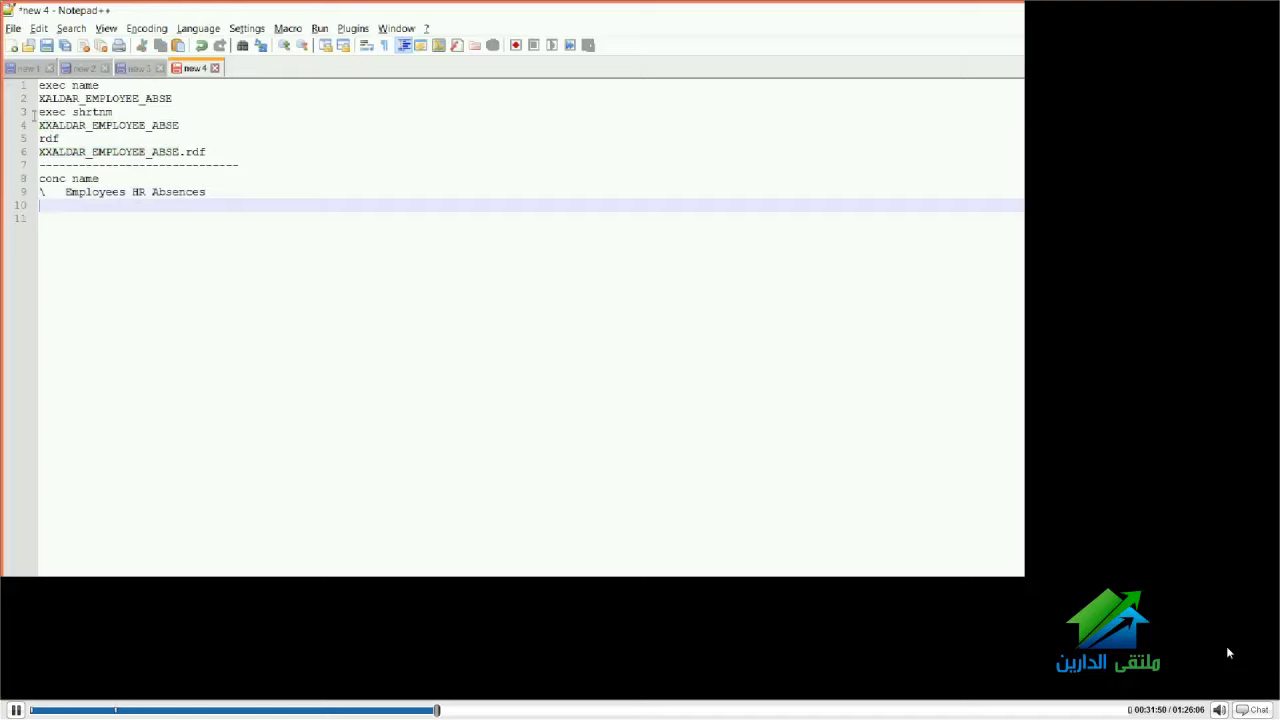
Add a "shrtname" line to the notes with XXALDAR_EMPLOYEE_ABSE below it, closed off by a dashed divider line
left_click(34, 138)
double_click(39, 125)
key("ctrl+c")
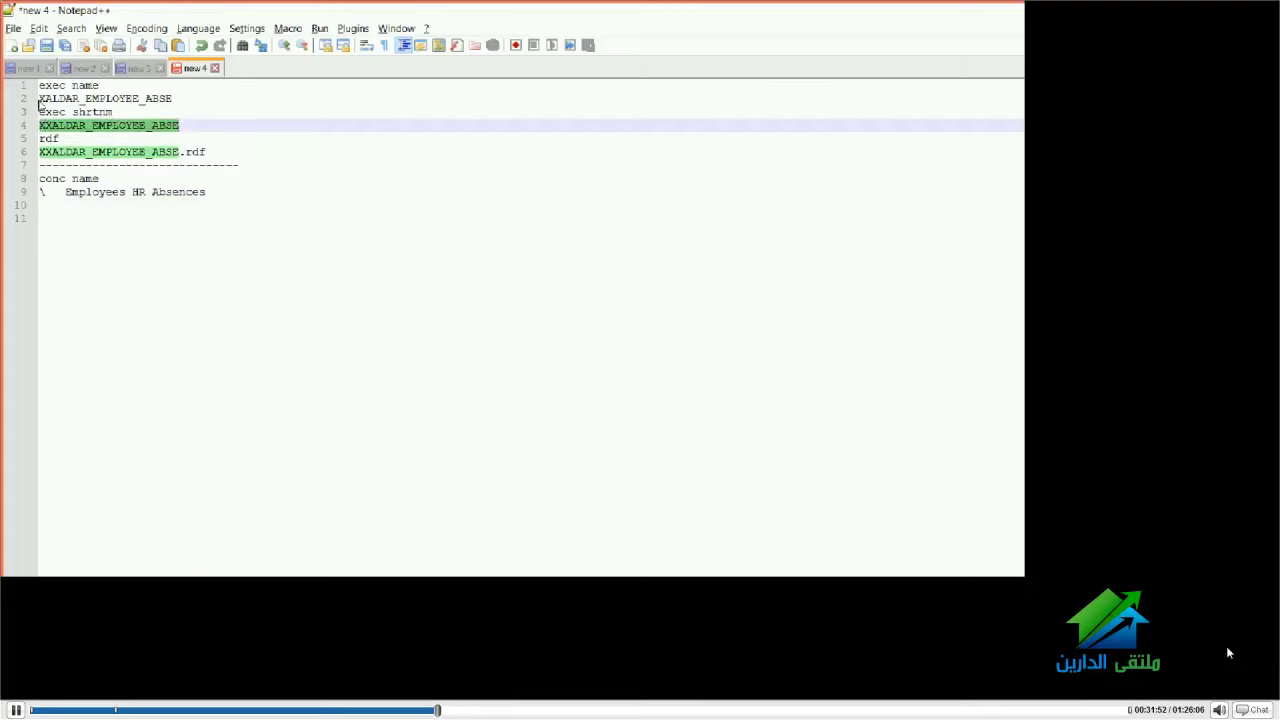
key("Down")
key("Down")
key("Down")
key("Down")
key("Down")
key("Down")
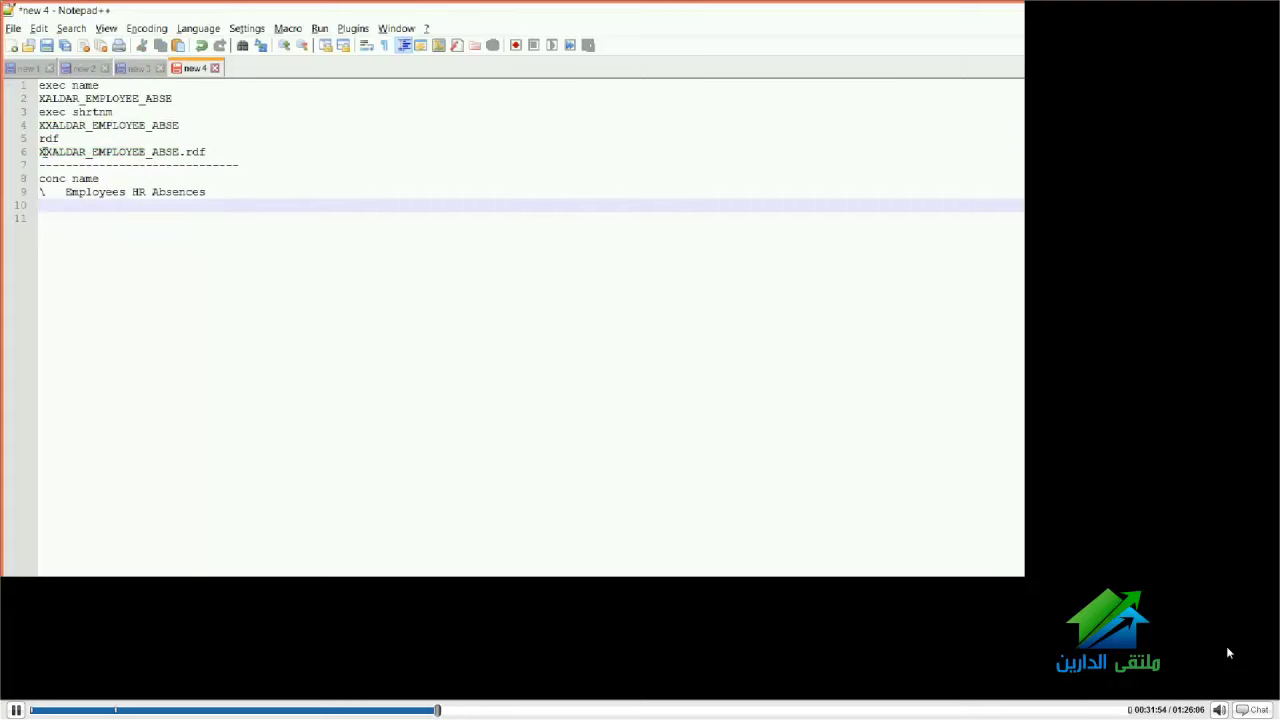
type("shrtname")
key("Return")
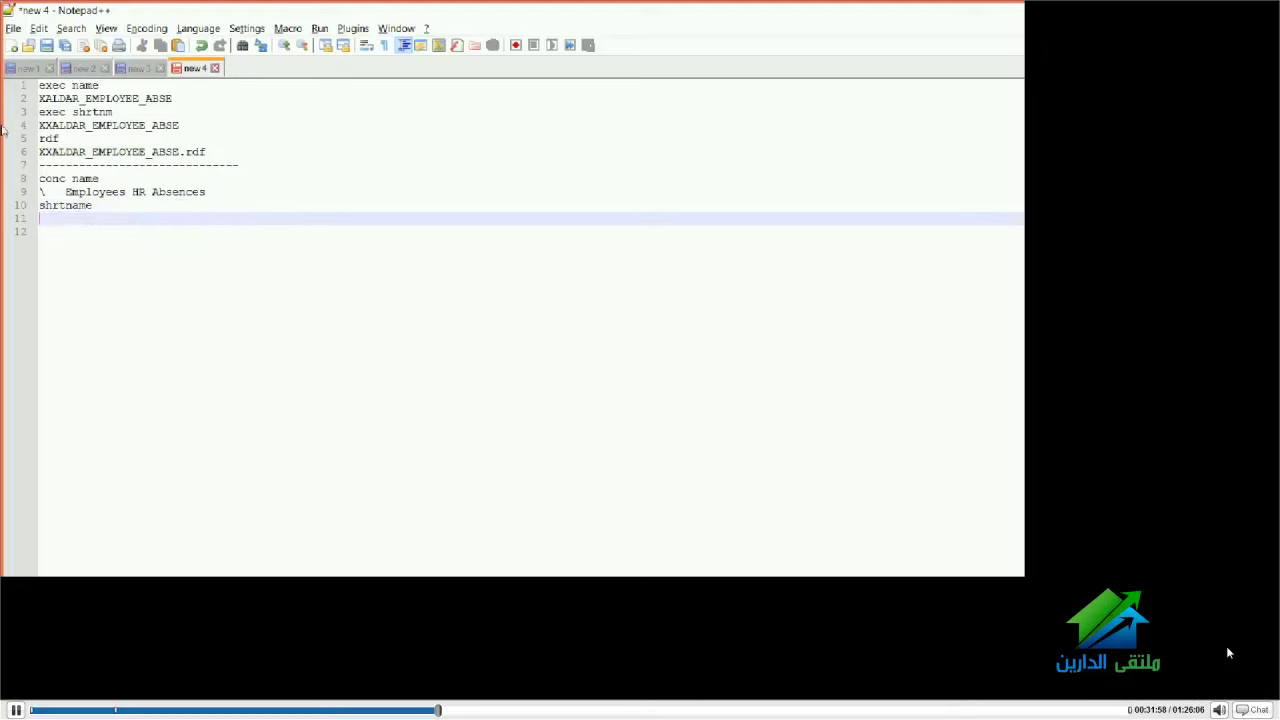
key("ctrl+v")
key("Return")
type("-")
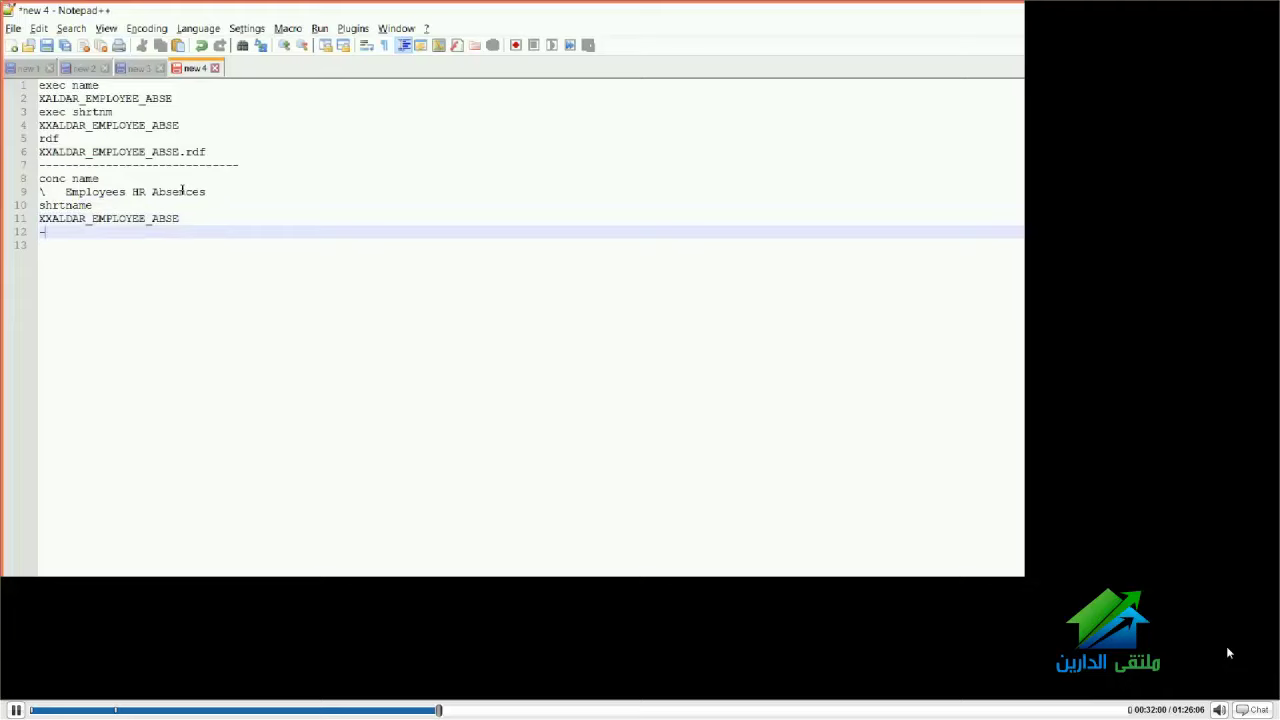
type("---------------------------")
key("Return")
Switch back to Oracle Applications and close the Concurrent Programs form
key("alt+Tab")
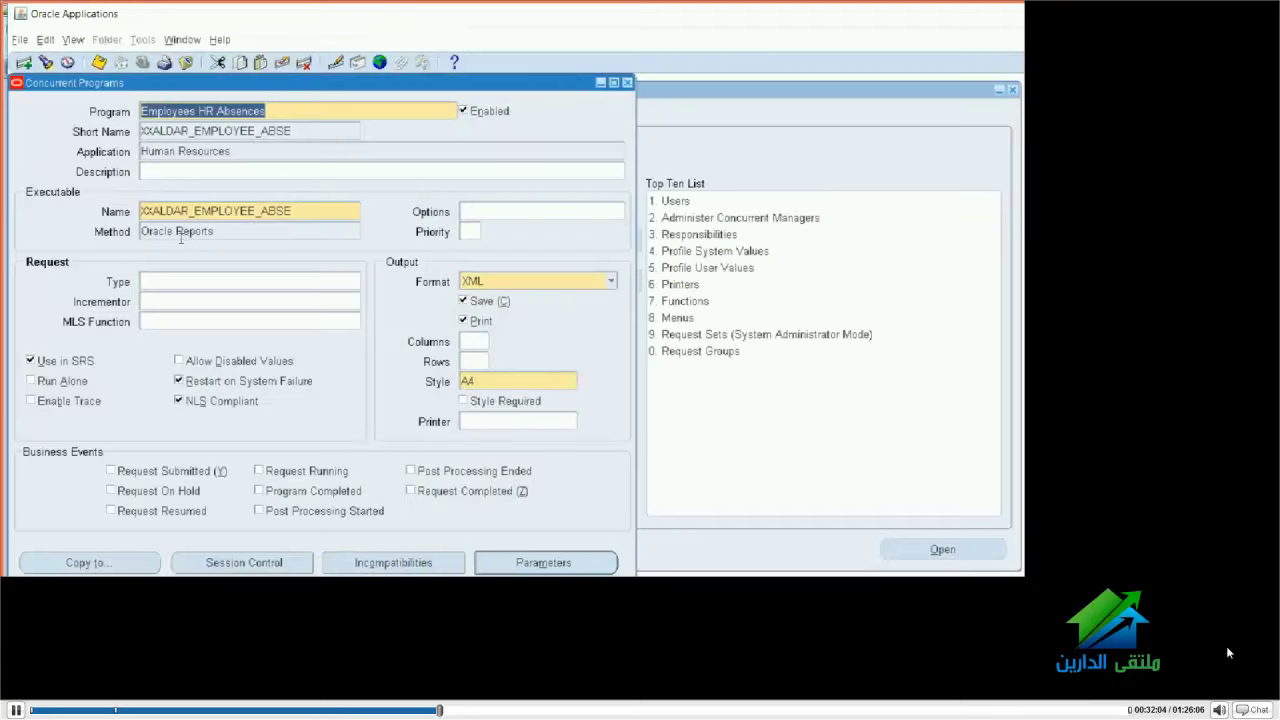
key("F4")
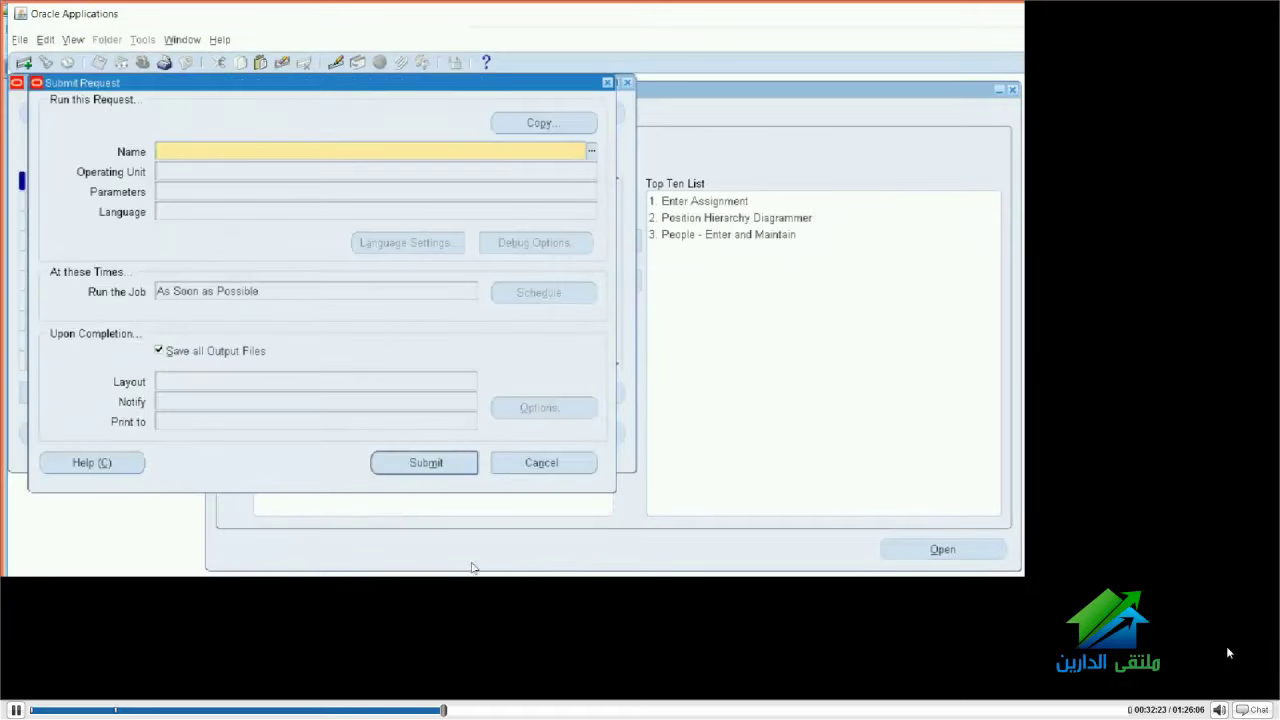
Switch to the Notepad++ notes and copy the program name "Employees HR Absences"
key("alt+Tab")
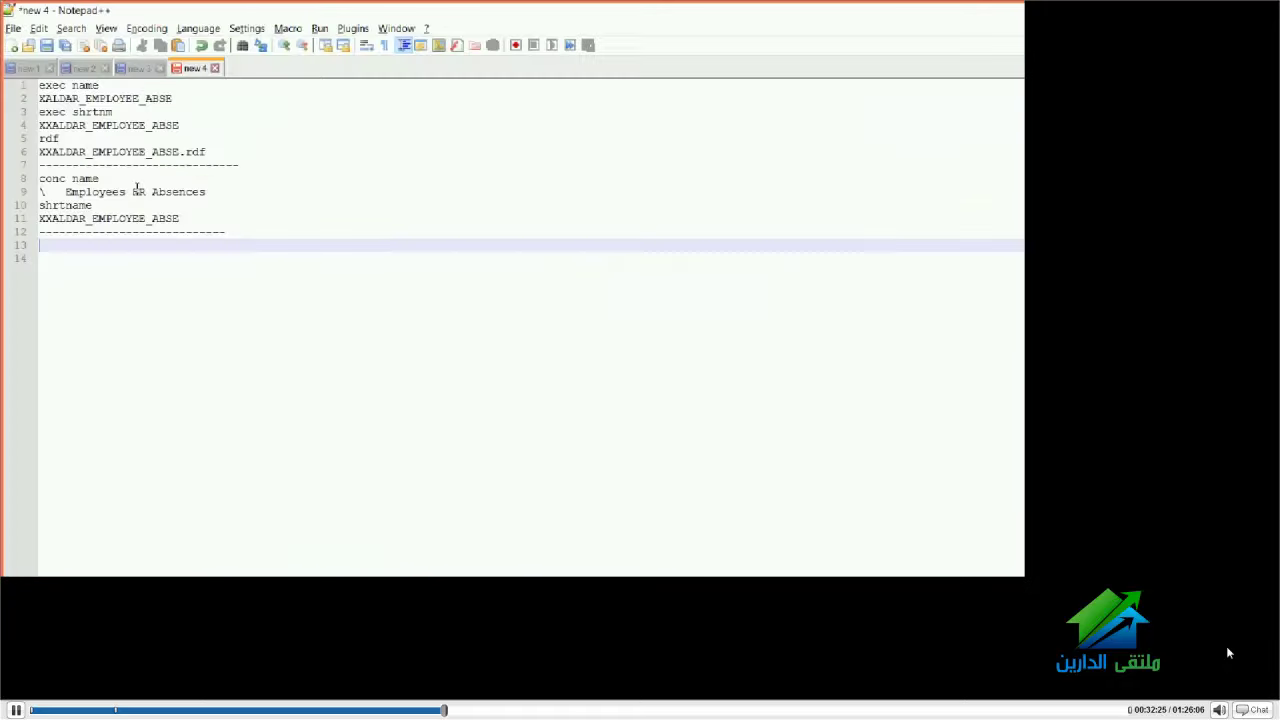
left_click_drag(206, 191, 66, 191)
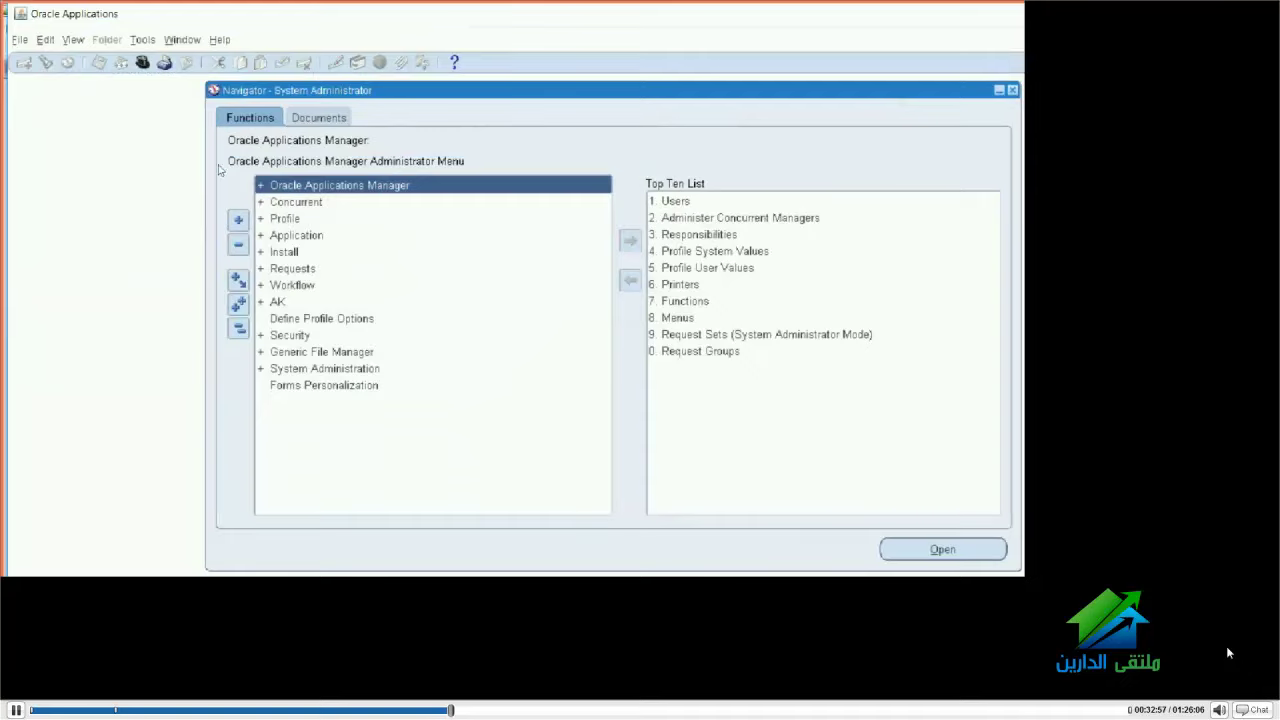
key("Down")
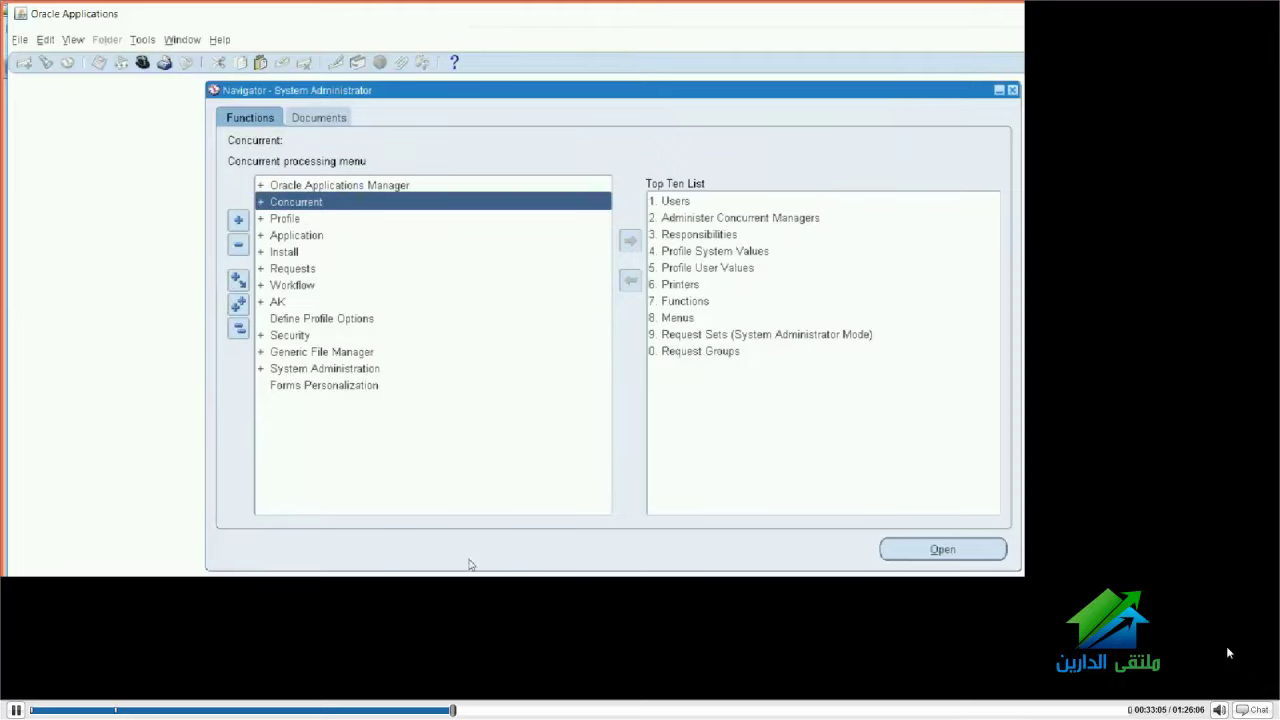
Switch to the Notepad++ notes and copy the request group name "US SHRMS Reports & Processes" from the "new 2" file
left_click(403, 561)
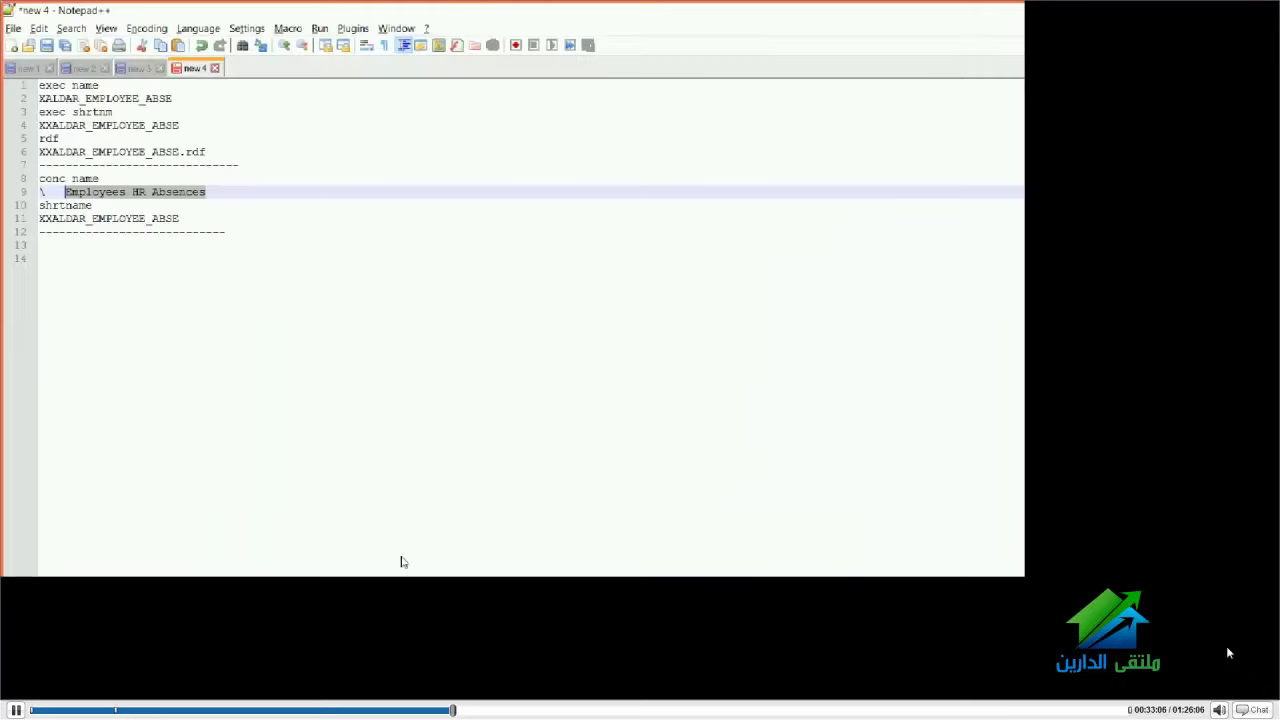
left_click(130, 66)
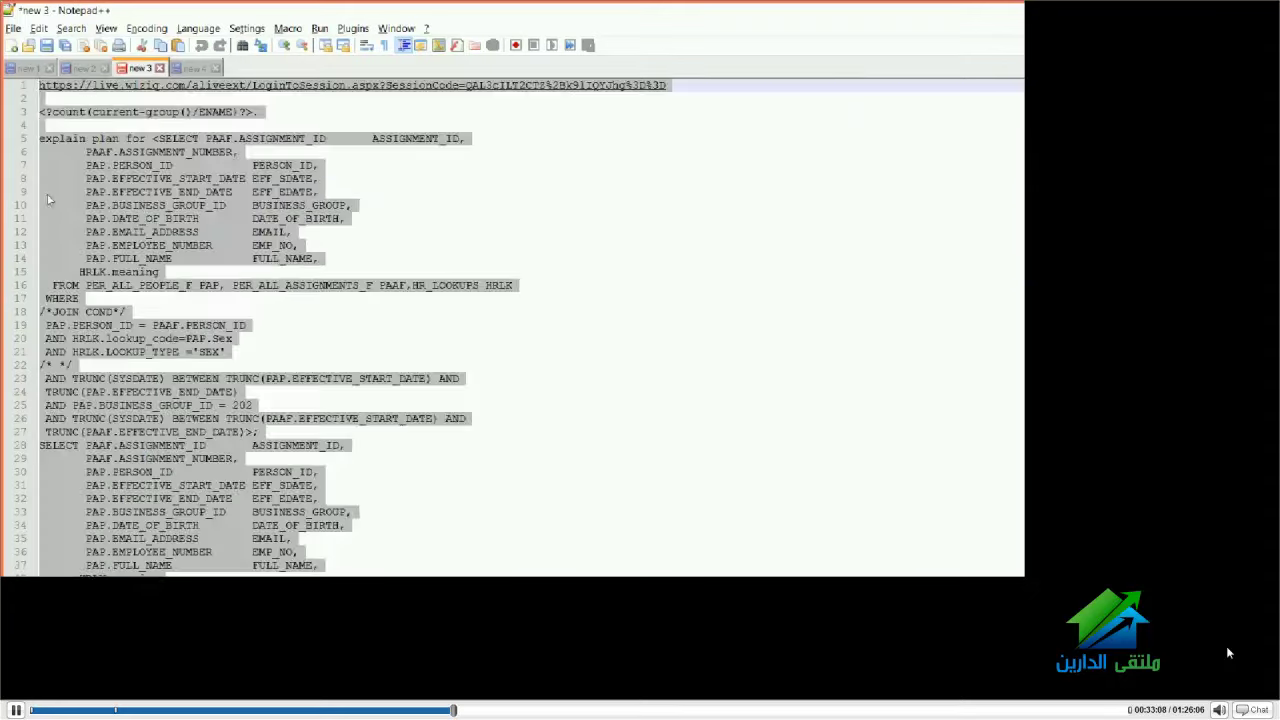
left_click(84, 68)
key("Down")
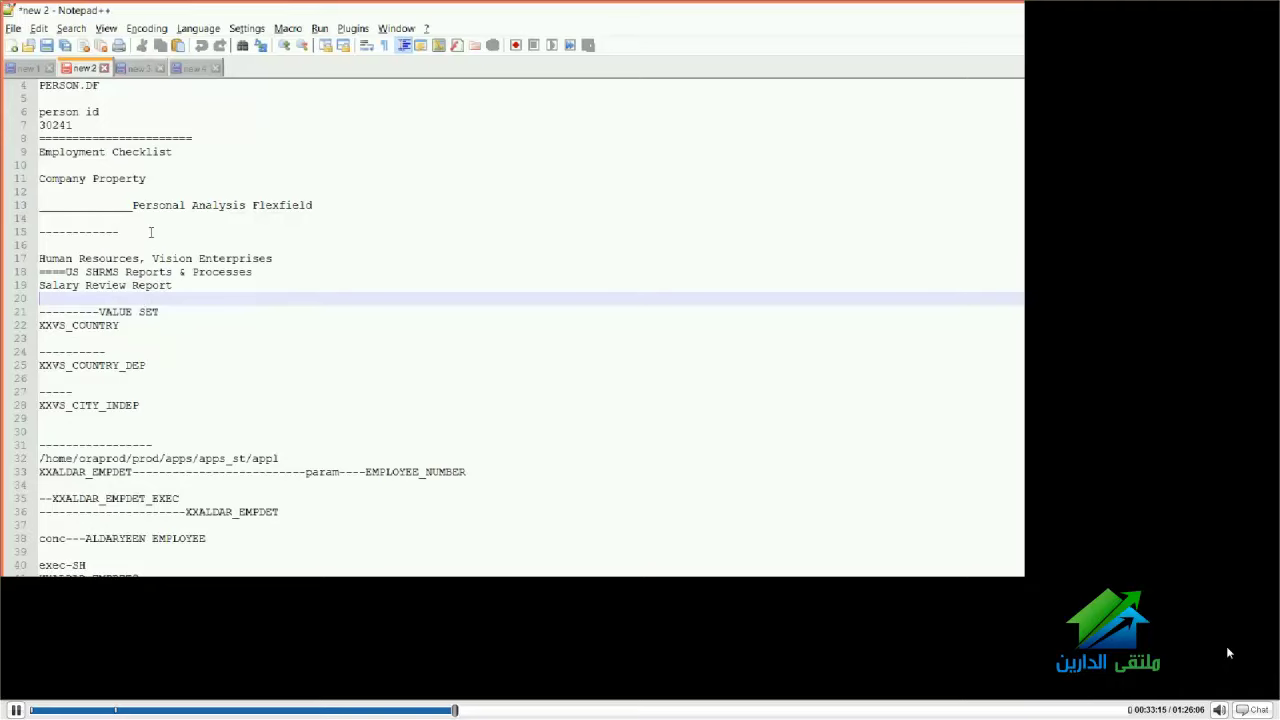
key("Left")
key("ctrl+shift+Left")
key("ctrl+shift+Left")
key("ctrl+shift+Left")
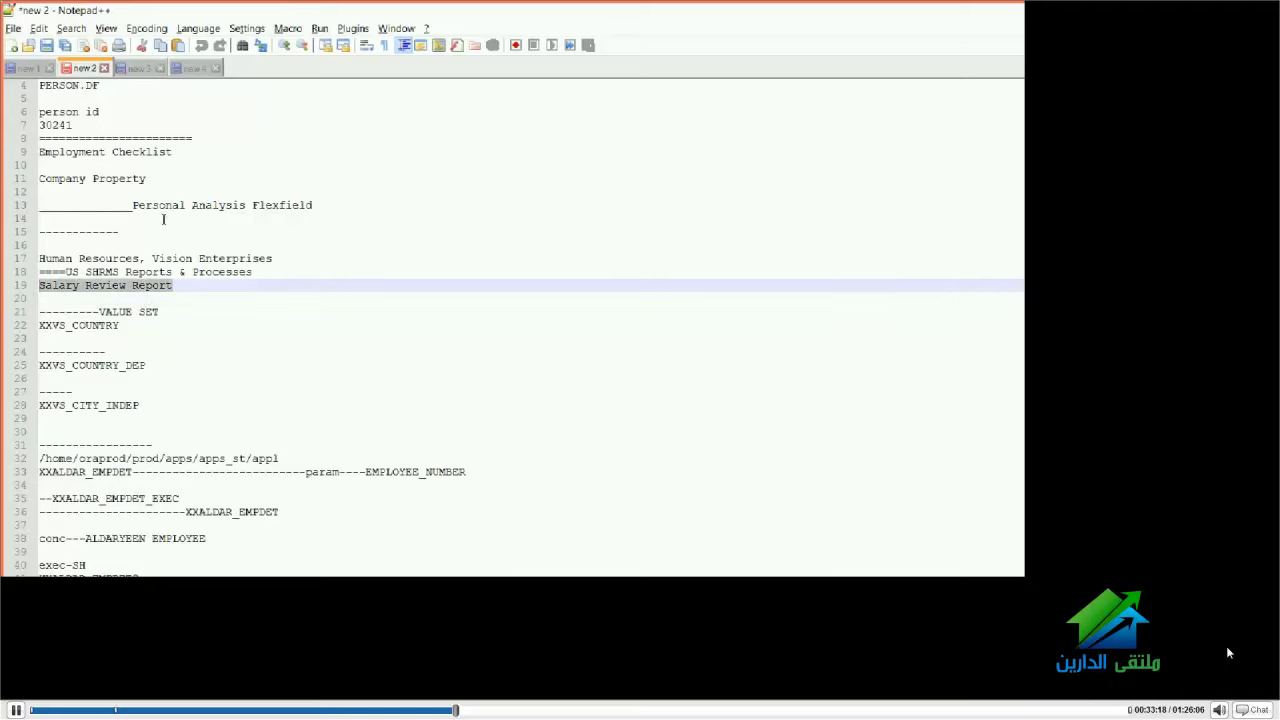
key("Left")
key("Left")
key("shift+Left")
key("shift+Left")
key("shift+Left")
key("shift+Left")
key("shift+Left")
key("shift+Left")
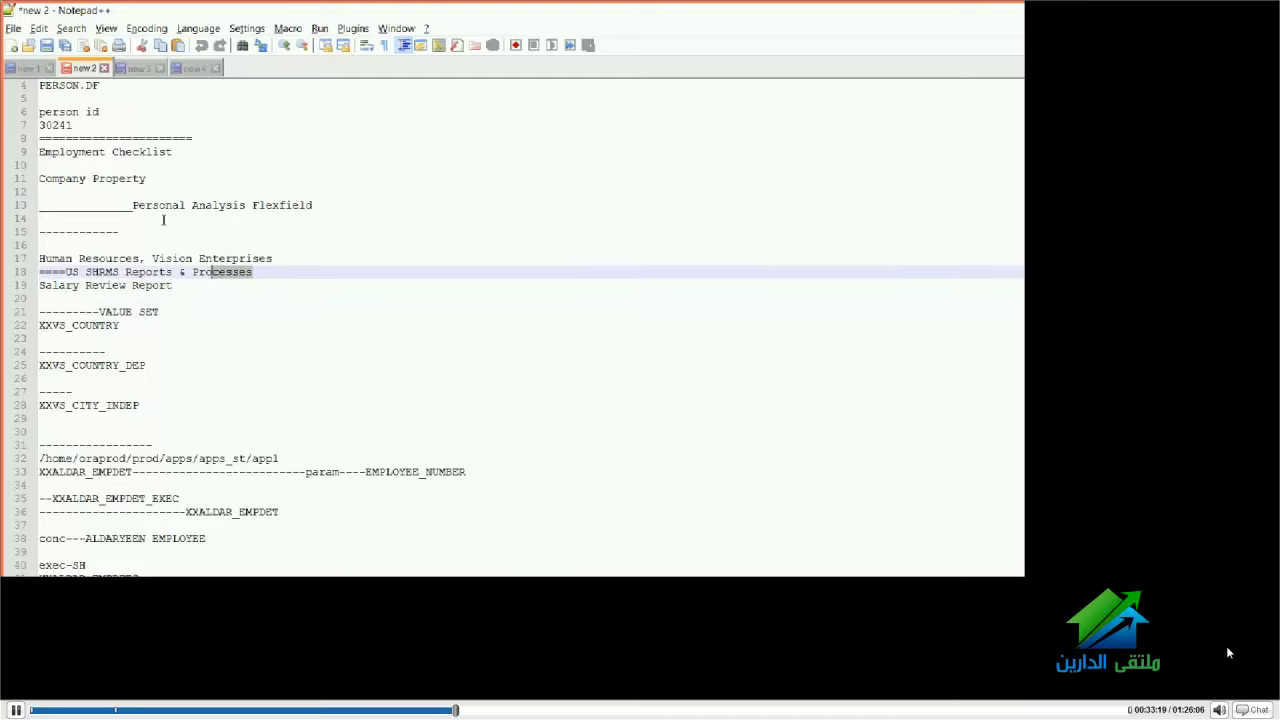
key("ctrl+shift+Left")
key("ctrl+shift+Left")
key("ctrl+shift+Left")
key("ctrl+shift+Left")
key("shift+Left")
key("shift+Left")
key("shift+Left")
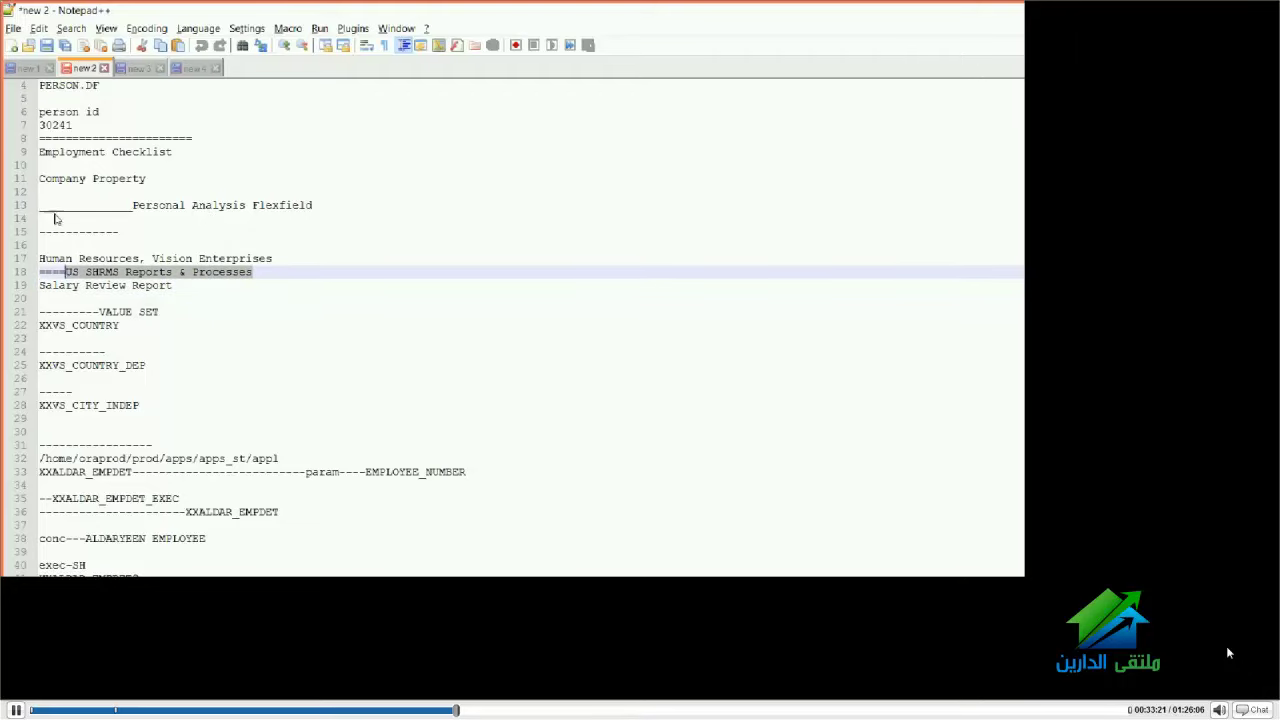
Switch back to Oracle Applications and query the US SHRMS Reports & Processes group in the Request Groups form
key("alt+Tab")
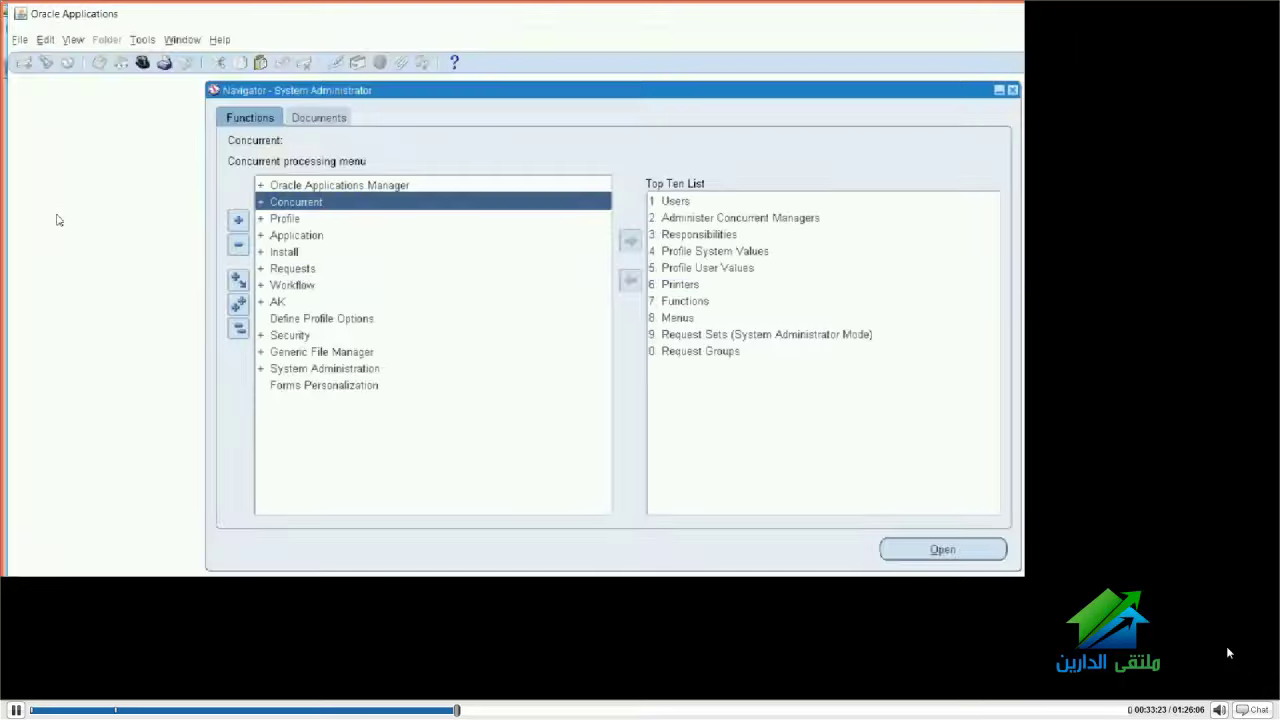
key("s")
key("Return")
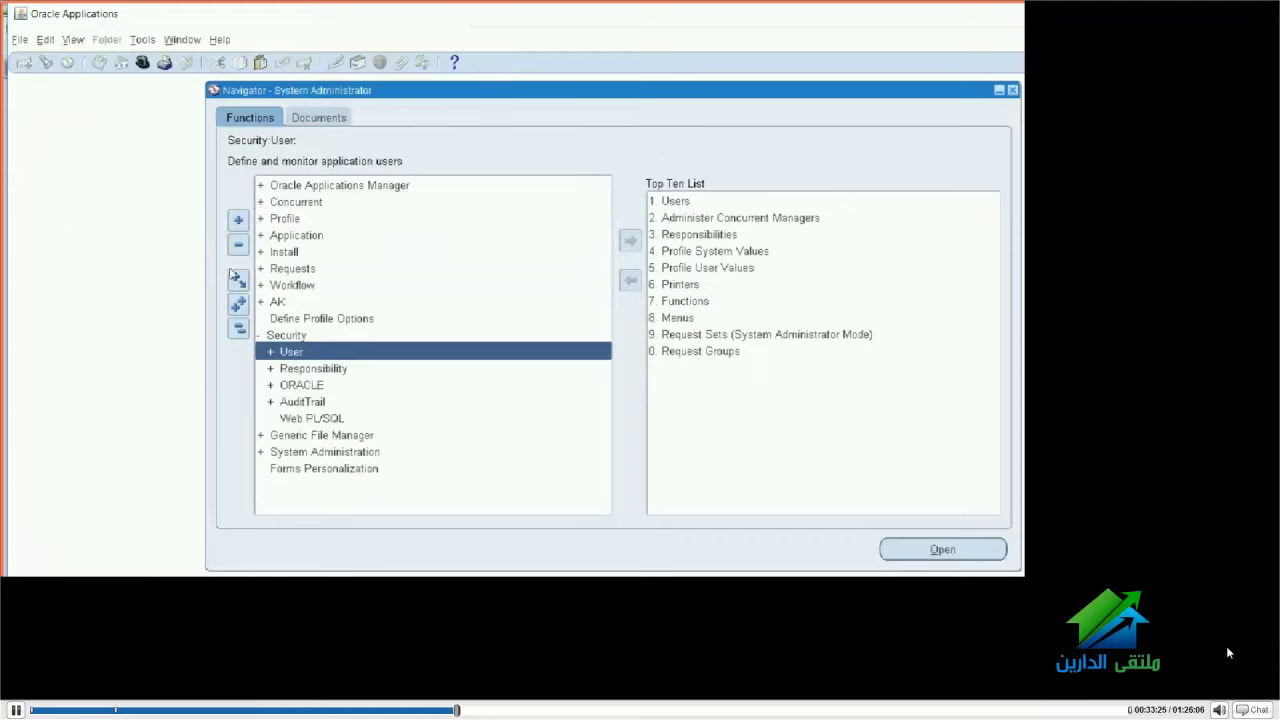
key("Down")
key("Return")
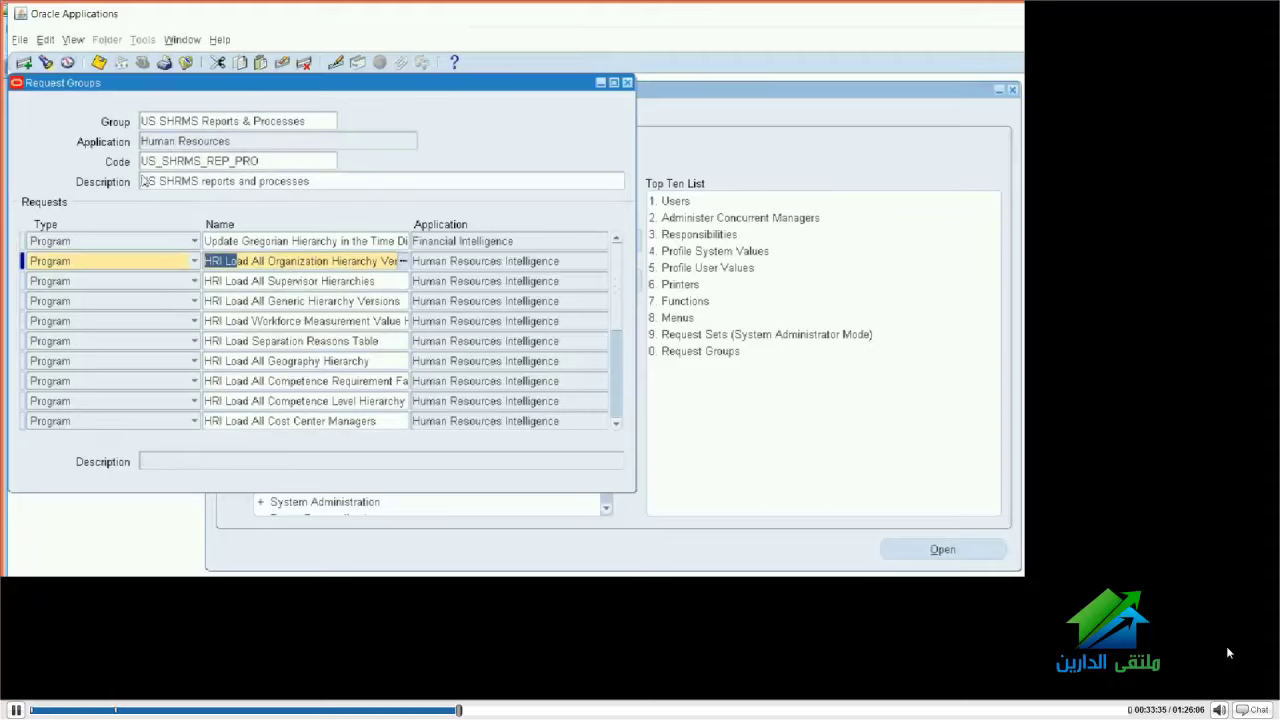
Add a new Program record for Employees HR Absences to the US SHRMS Reports & Processes group, taking the name from the Notepad++ notes
left_click(23, 62)
key("Tab")
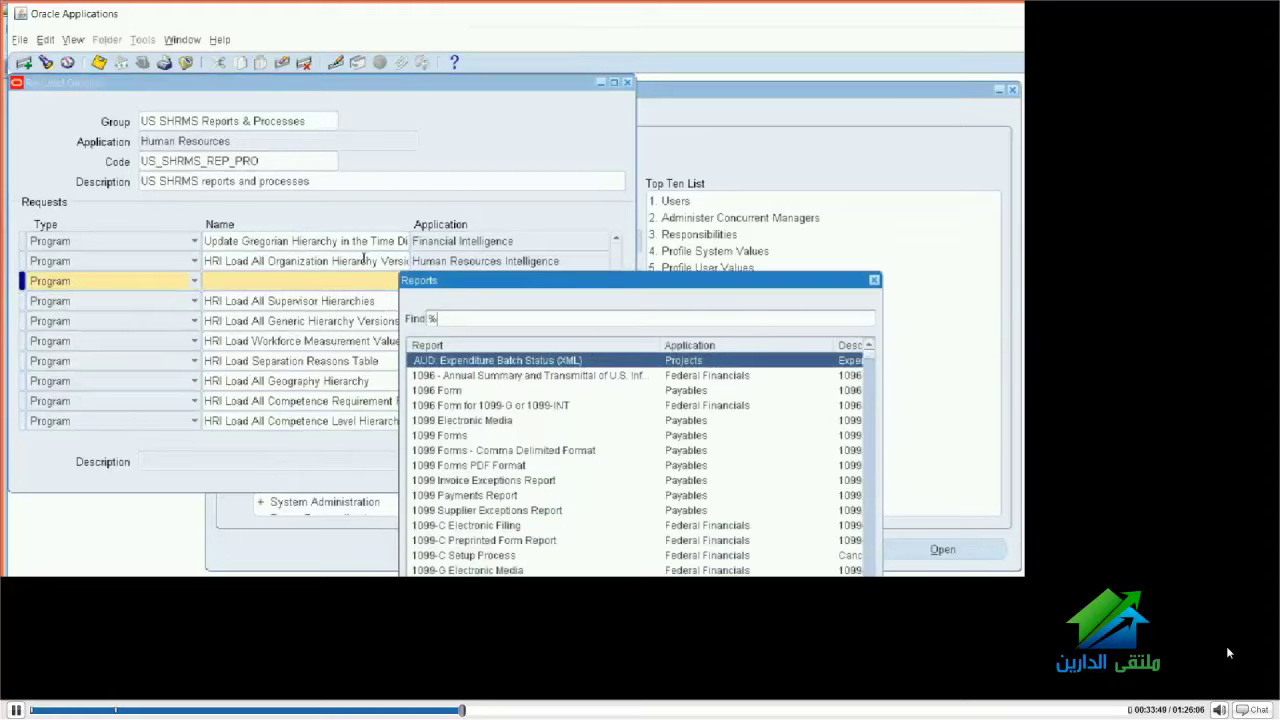
key("alt+Tab")
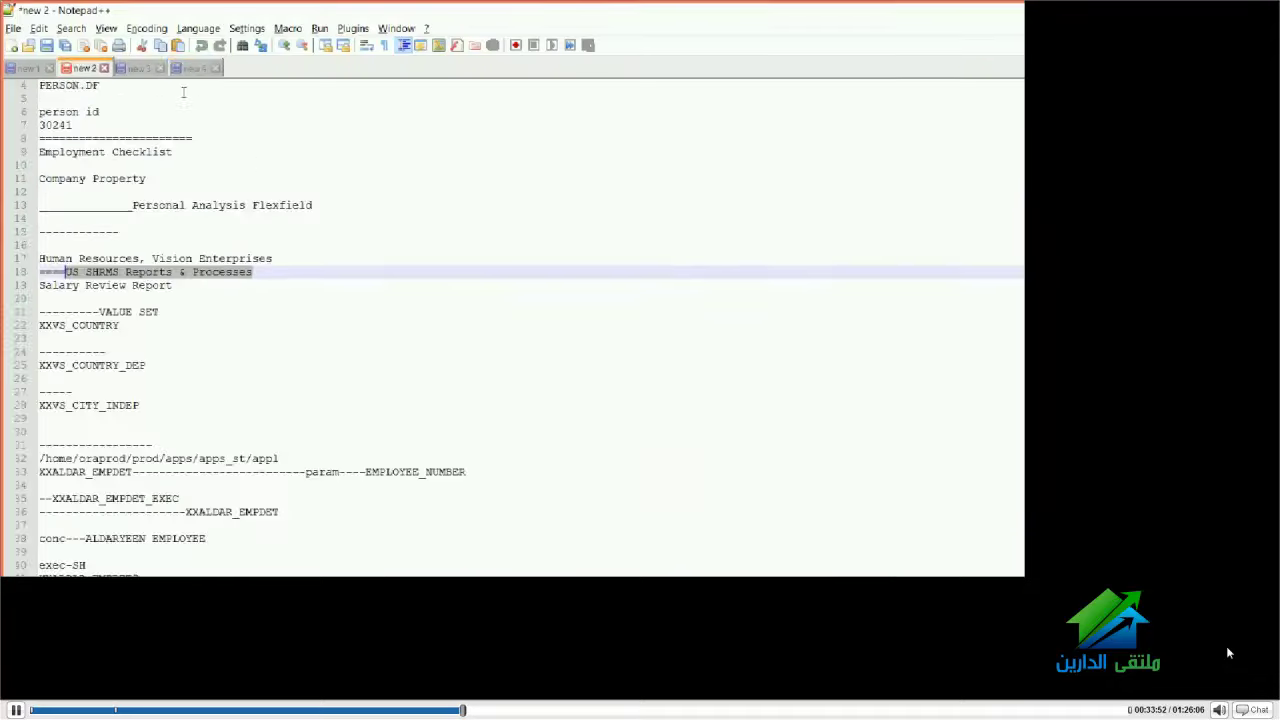
left_click(193, 68)
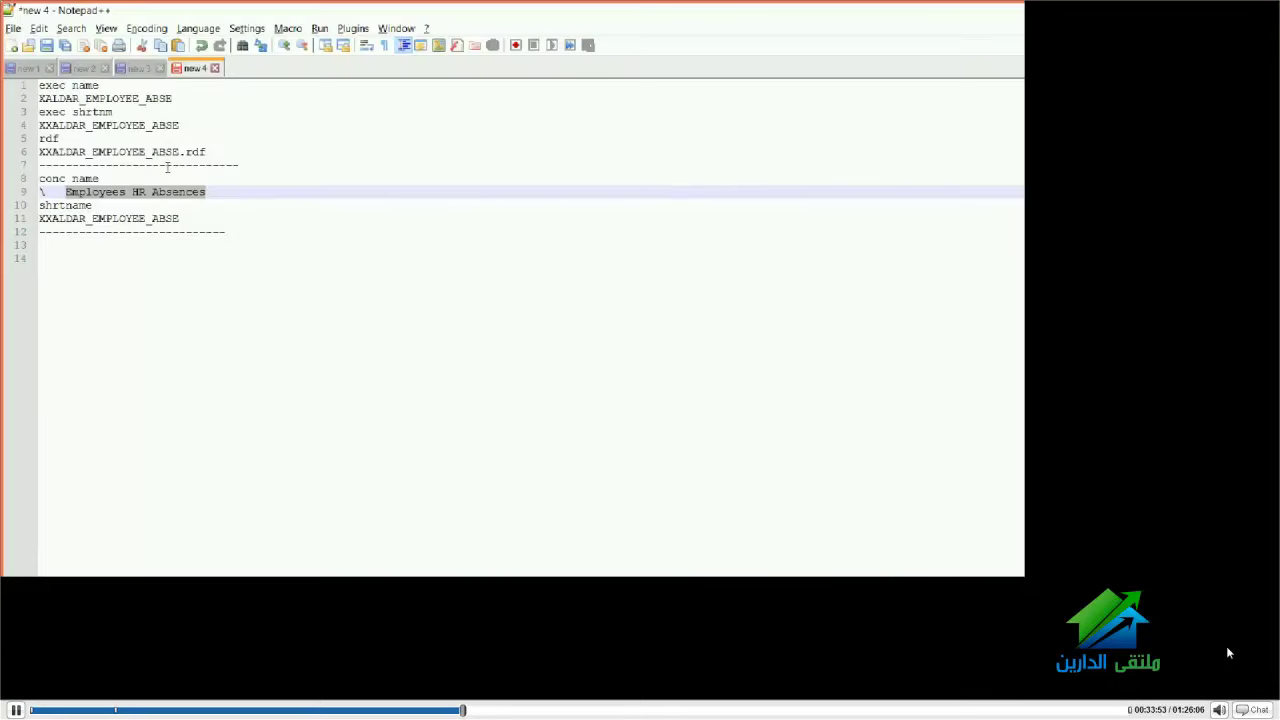
key("alt+Tab")
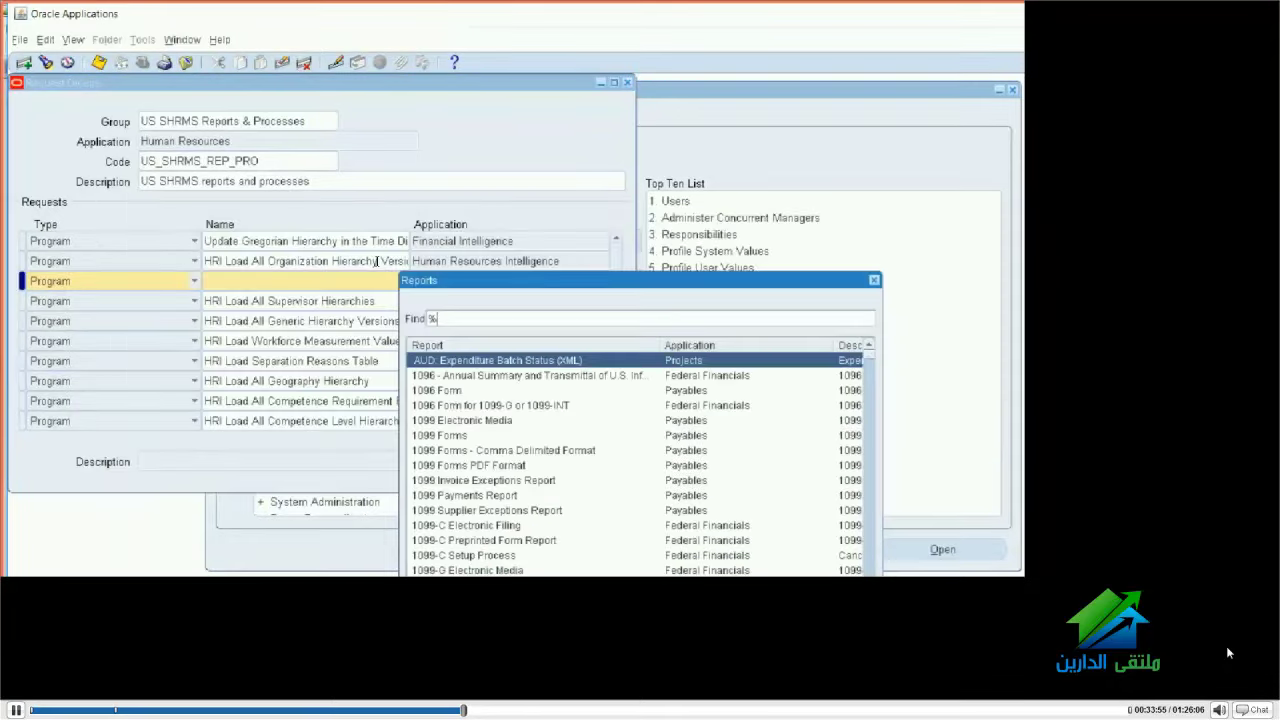
type("Employees HR Absences")
type("%")
key("Return")
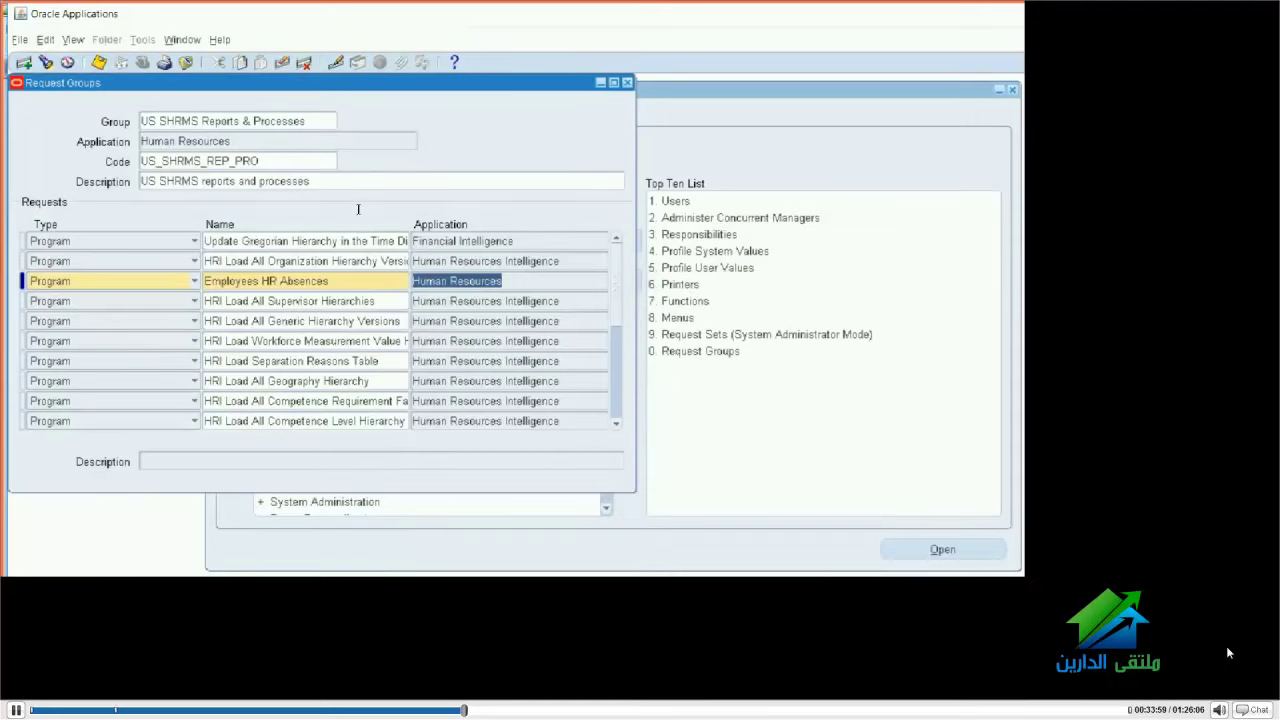
Look through the programs and their applications listed in the US SHRMS Reports & Processes request group
key("Up")
key("Up")
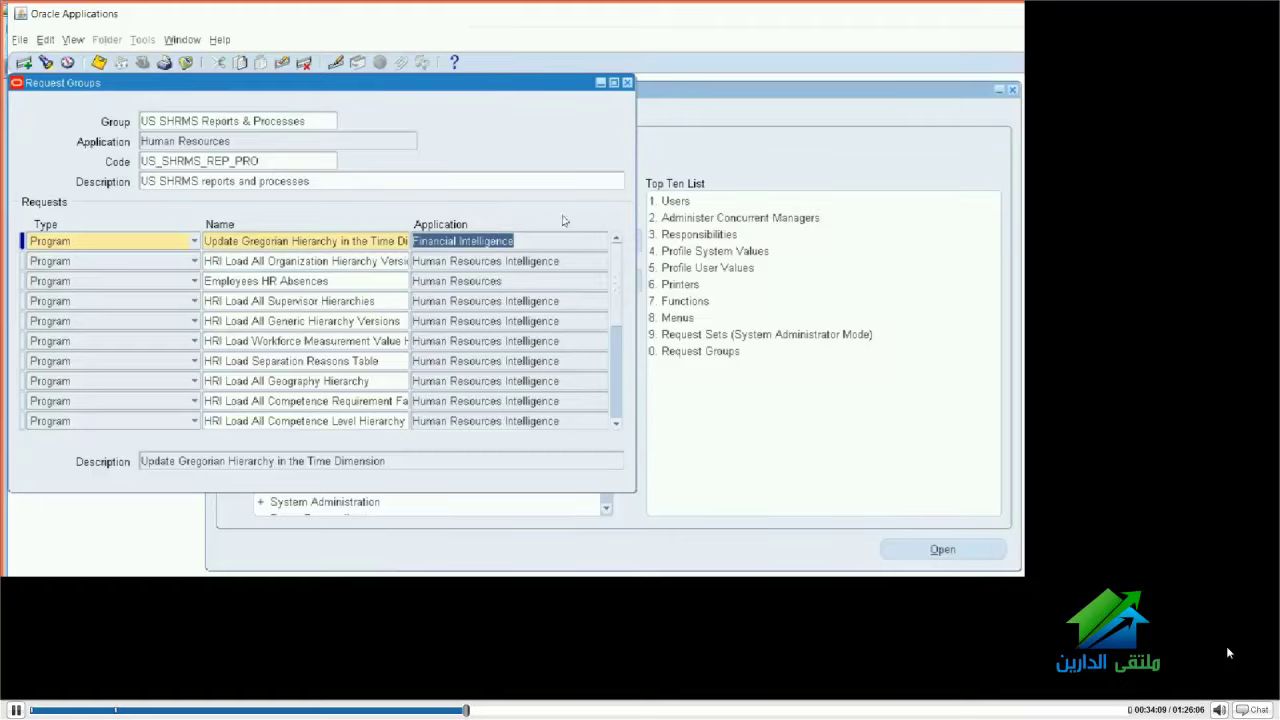
key("ctrl+Up")
scroll(495, 338, "down", 10)
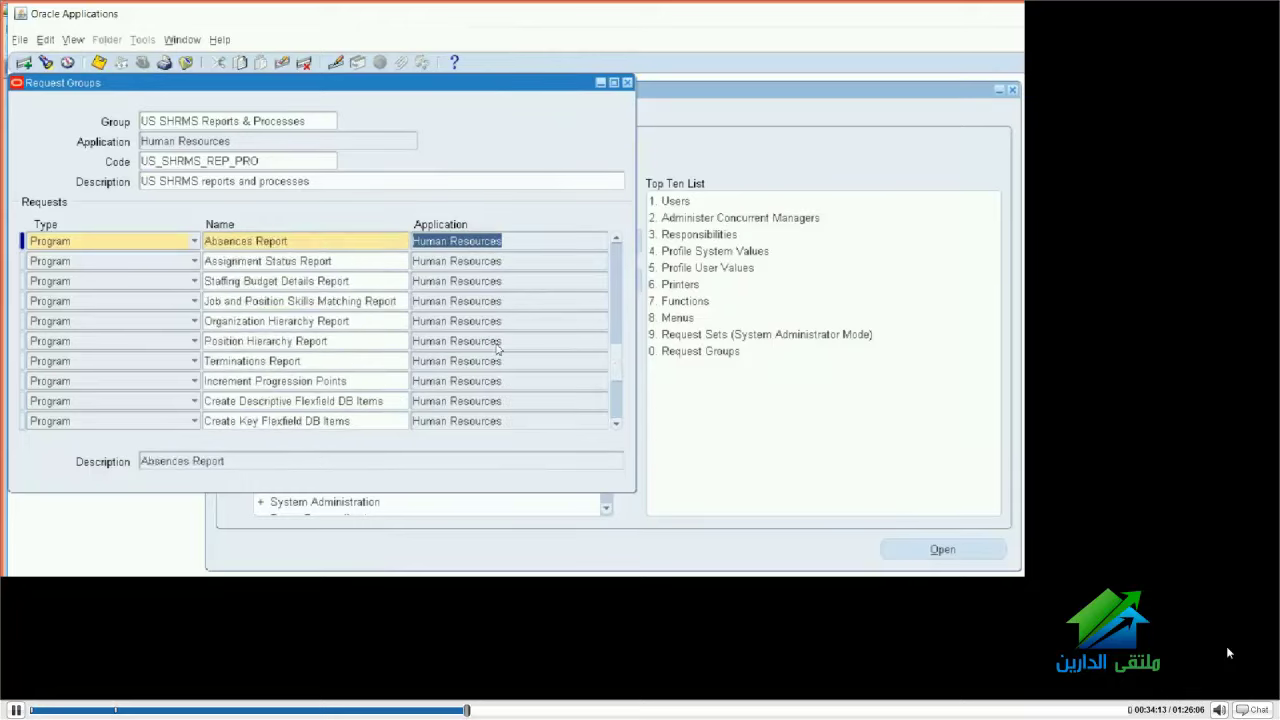
key("ctrl+Up")
key("ctrl+Up")
key("ctrl+Up")
key("ctrl+Up")
key("ctrl+Up")
key("ctrl+Up")
key("ctrl+Up")
key("ctrl+Up")
key("ctrl+Up")
key("ctrl+Up")
key("ctrl+Up")
key("ctrl+Up")
key("ctrl+Up")
key("ctrl+Up")
key("ctrl+Up")
key("ctrl+Up")
key("ctrl+Up")
key("ctrl+Up")
key("ctrl+Up")
key("ctrl+Up")
key("ctrl+Up")
key("ctrl+Up")
key("ctrl+Up")
key("ctrl+Up")
key("ctrl+Up")
key("ctrl+Up")
key("ctrl+Up")
key("ctrl+Up")
key("ctrl+Up")
key("ctrl+Up")
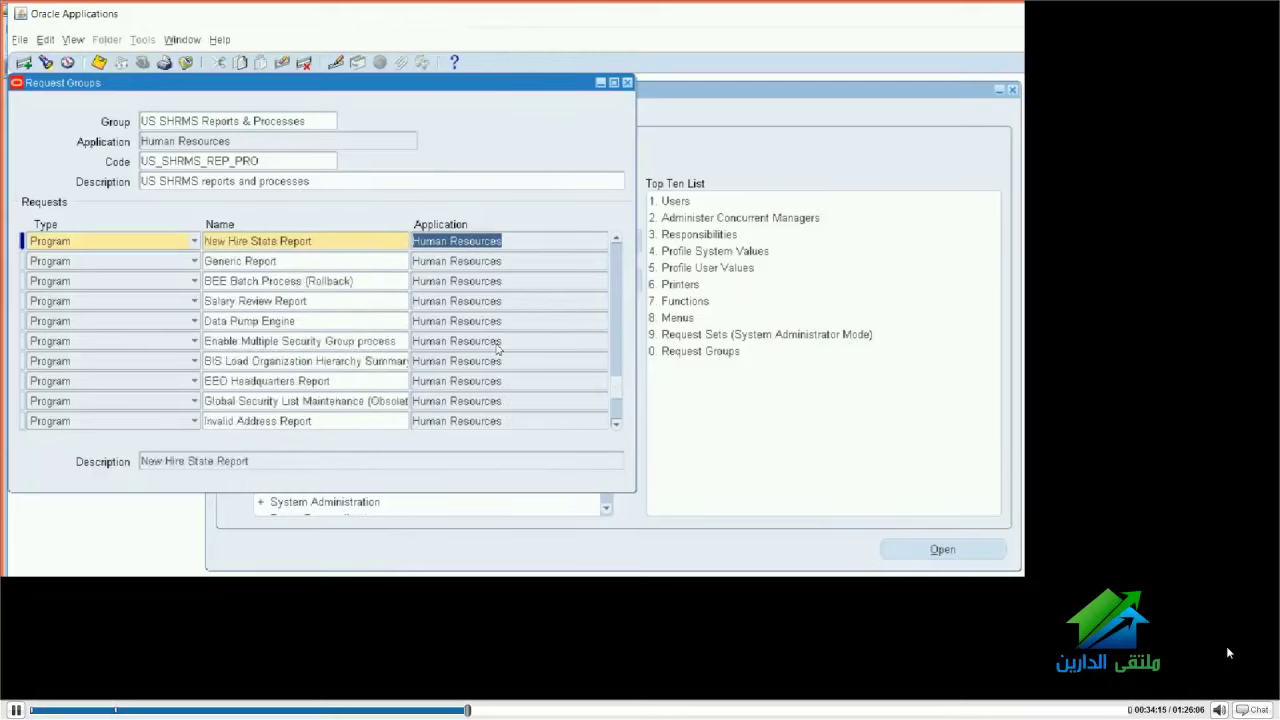
scroll(497, 347, "down", 6)
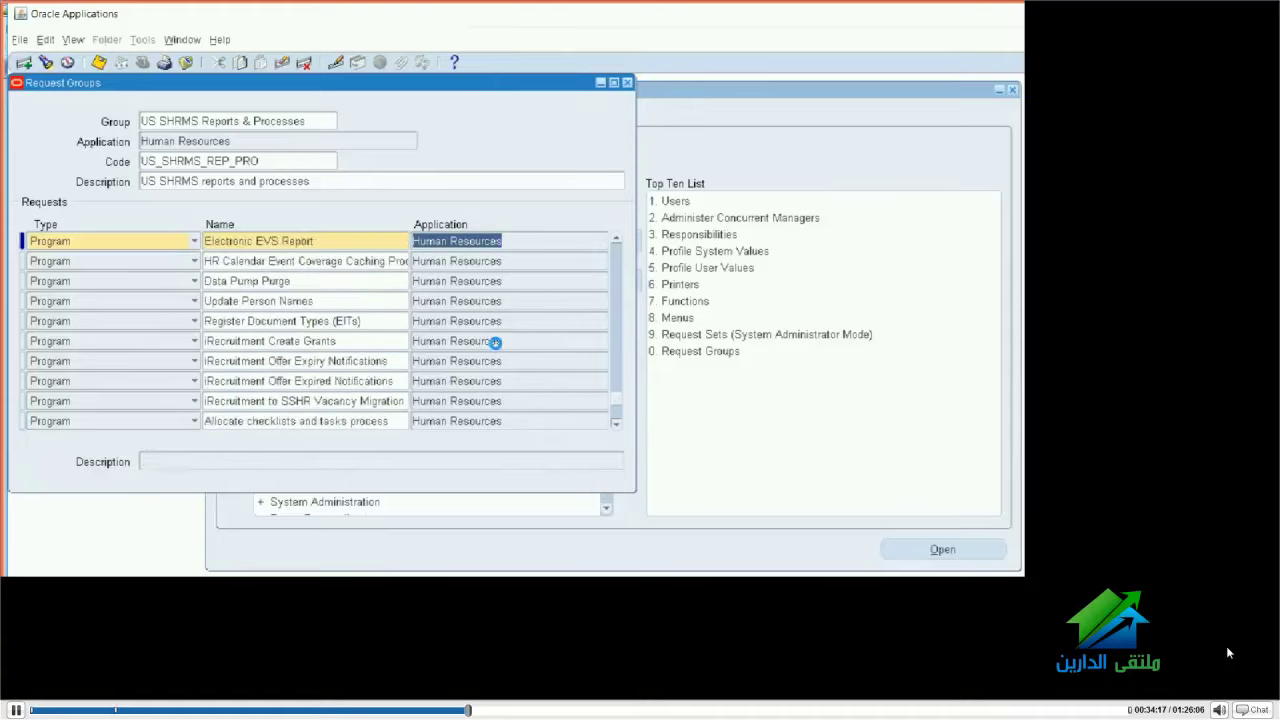
scroll(494, 325, "up", 10)
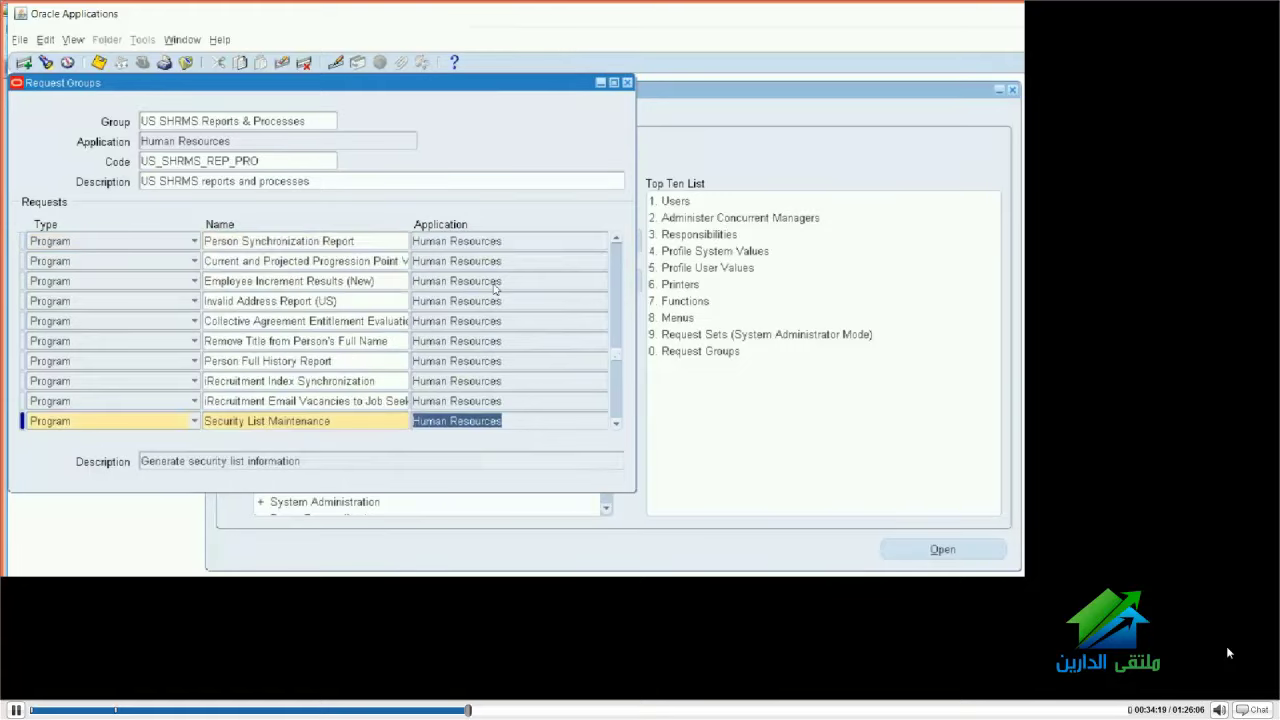
key("ctrl+Up")
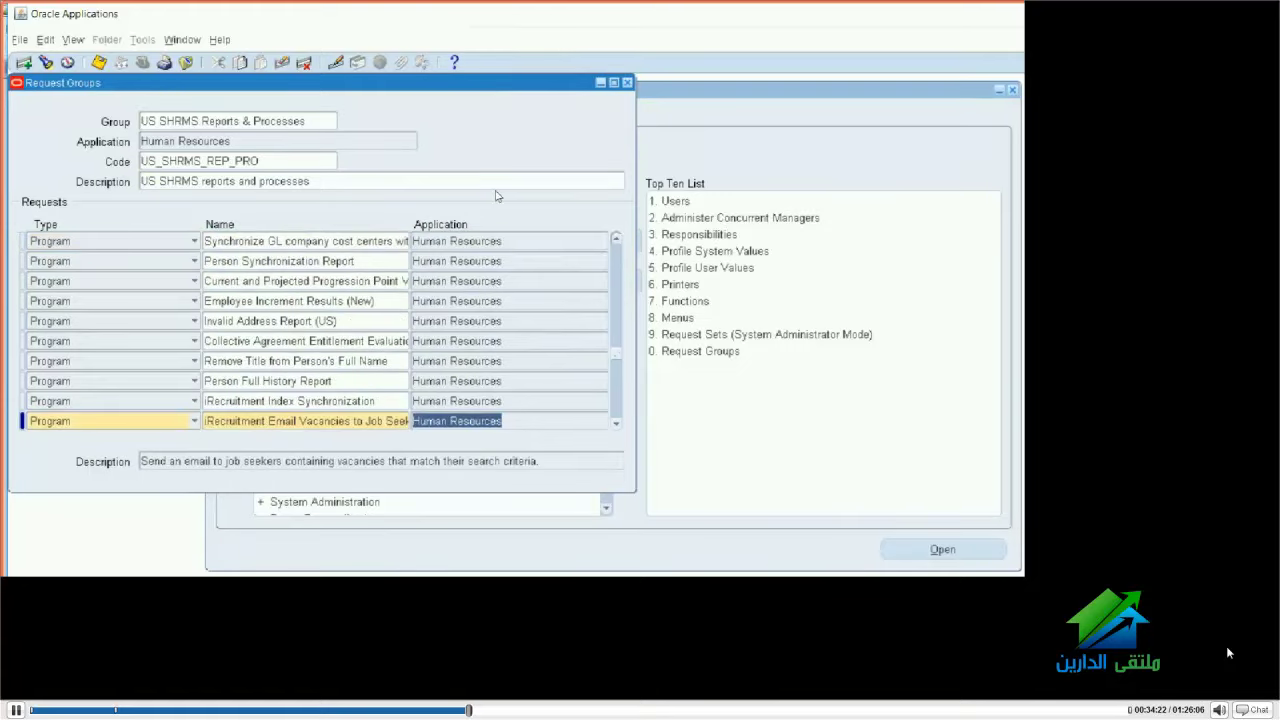
key("ctrl+Up")
key("ctrl+Up")
key("ctrl+Up")
key("ctrl+Up")
key("ctrl+Up")
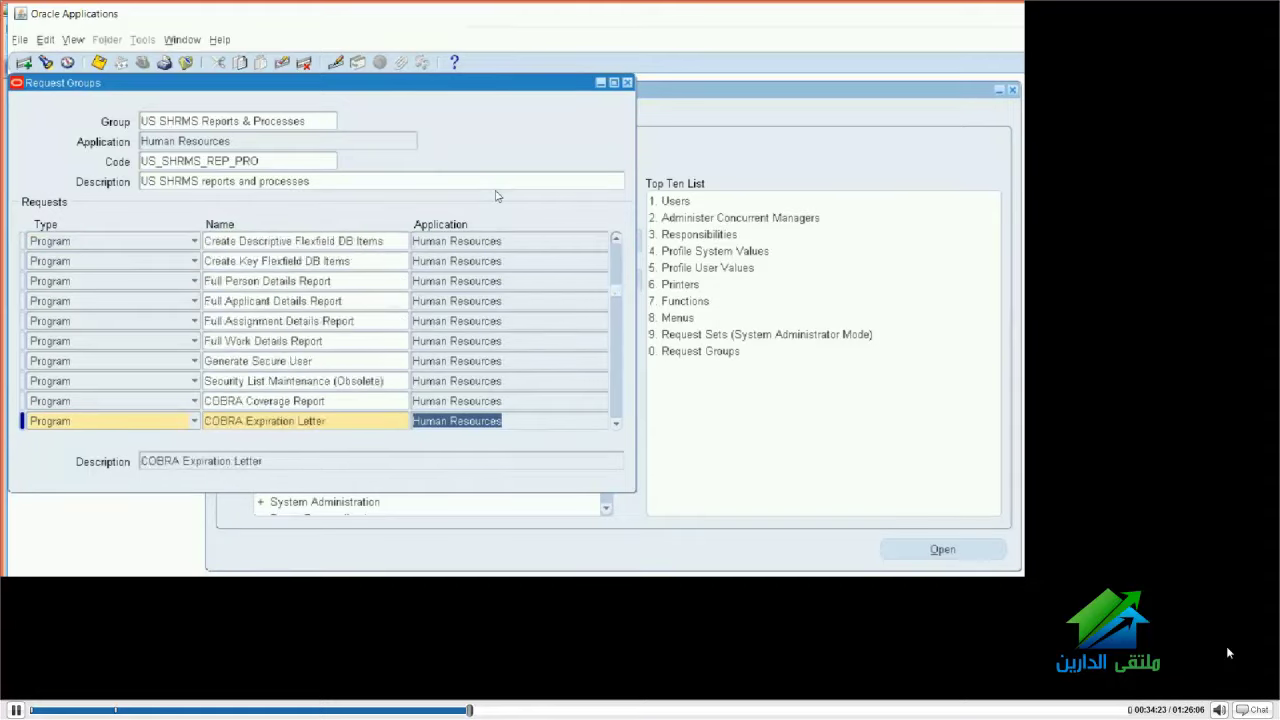
key("ctrl+Up")
key("ctrl+Up")
key("ctrl+Up")
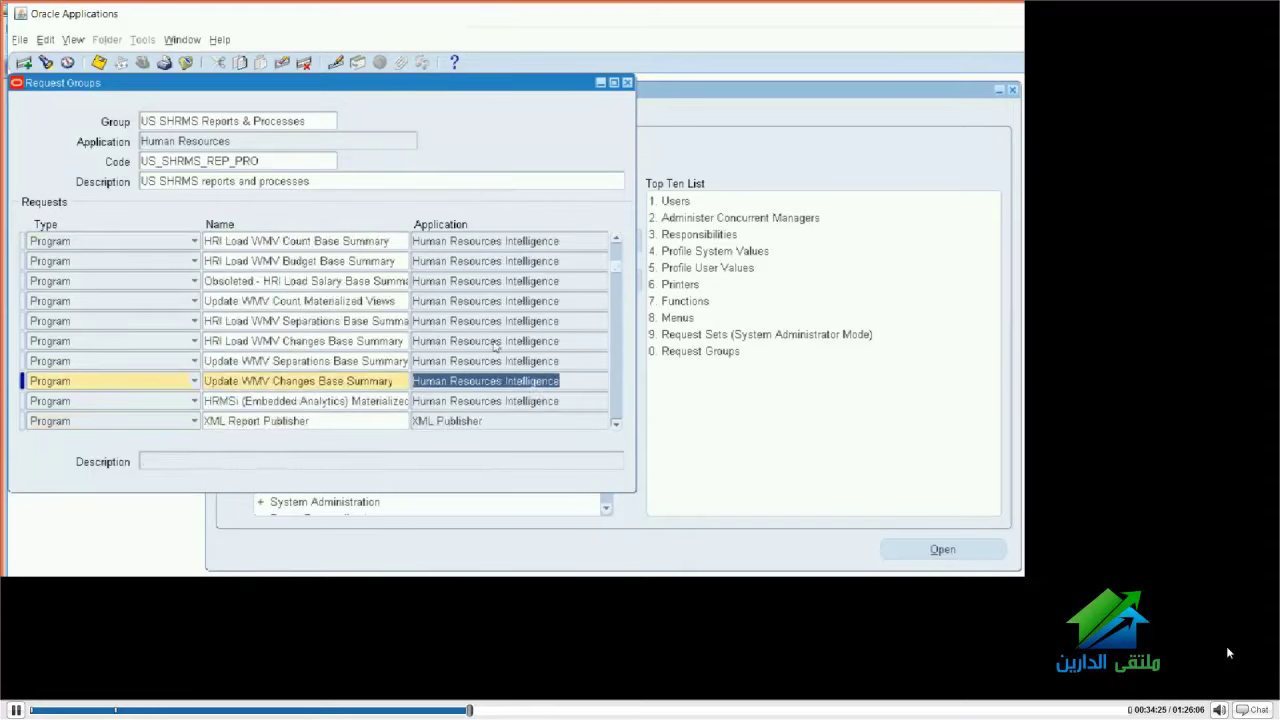
key("ctrl+Up")
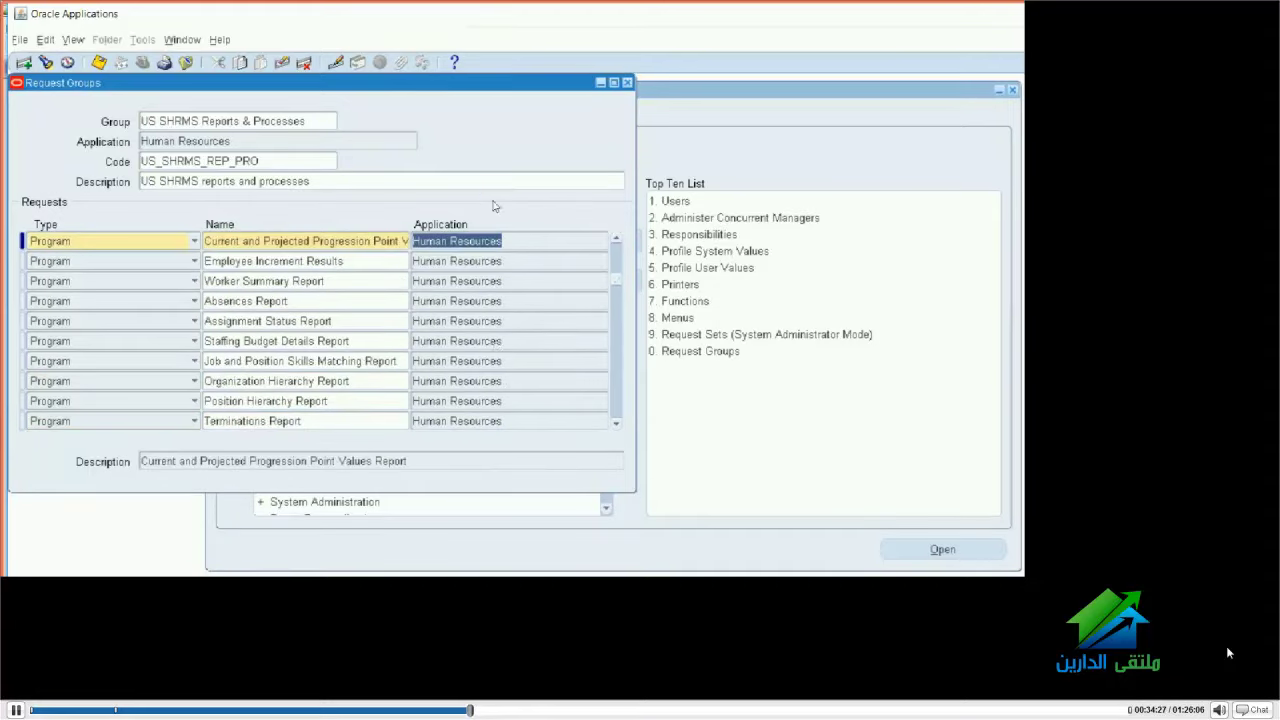
key("Up")
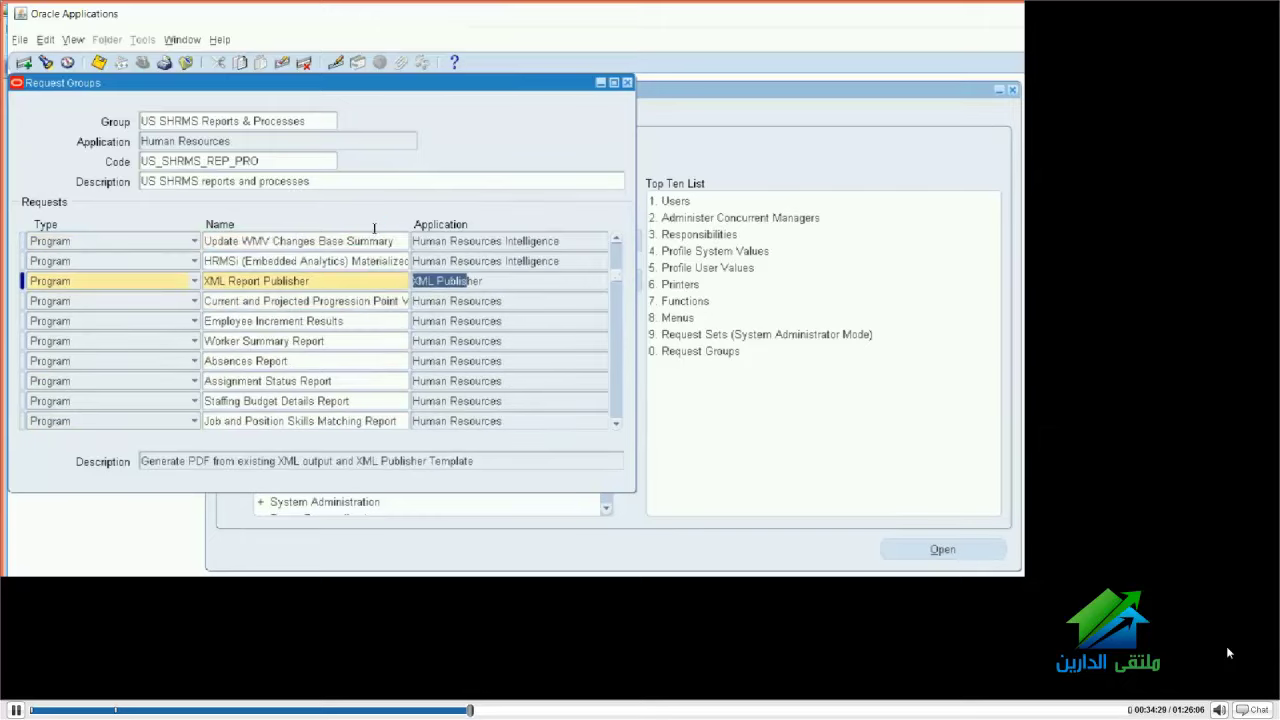
key("ctrl+Up")
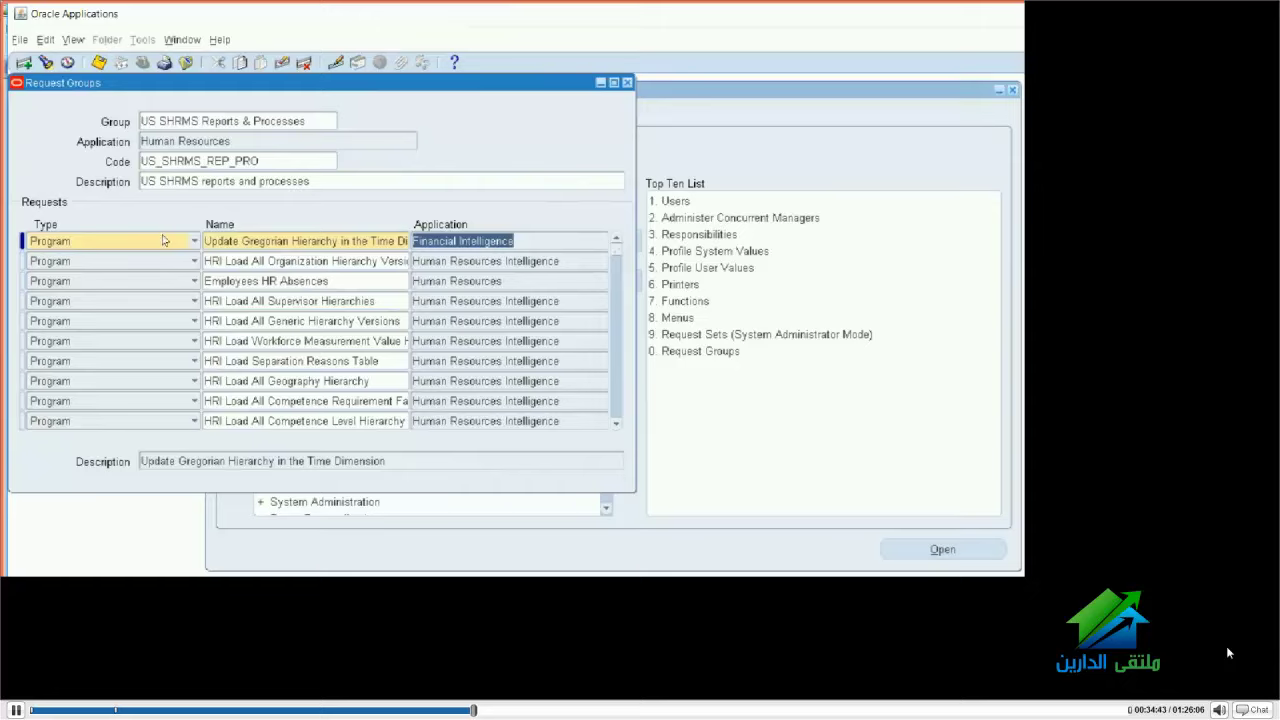
Switch to the Human Resources, Vision Enterprises responsibility
key("shift+Tab")
key("Down")
key("Down")
key("Down")
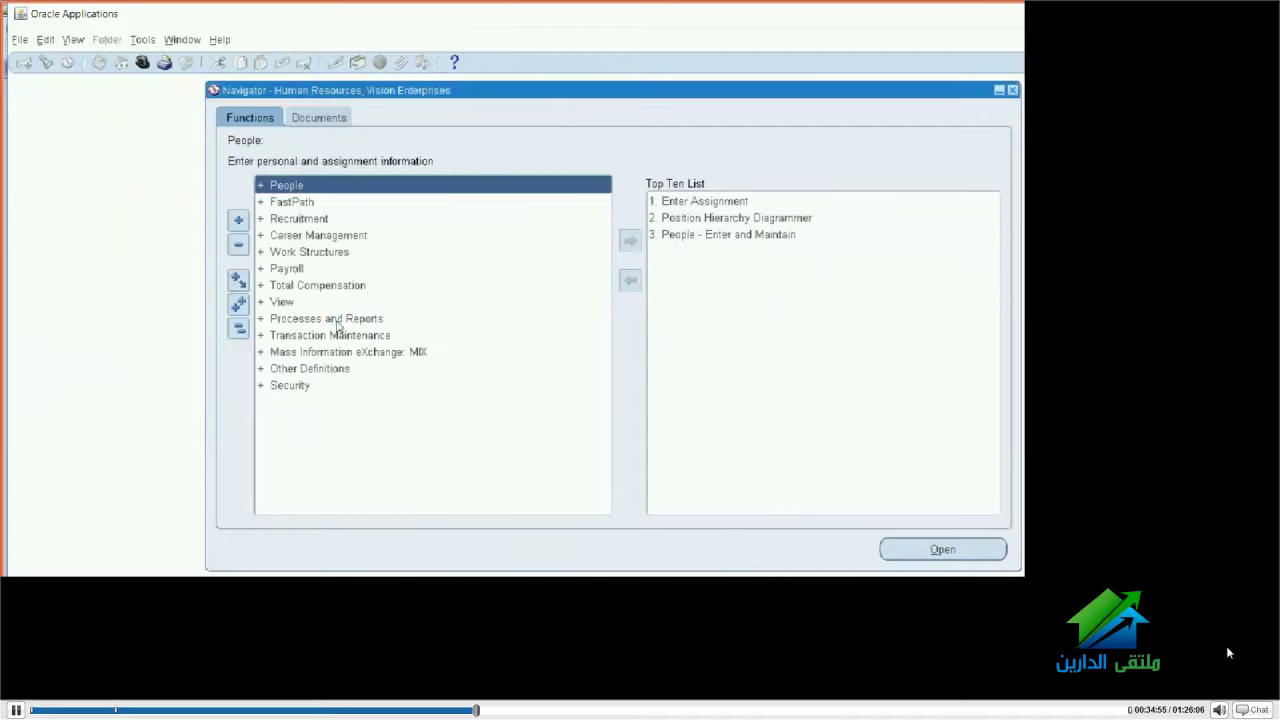
Submit a new single request for the Employees HR Absences program and decline submitting another one
key("alt+v")
key("r")
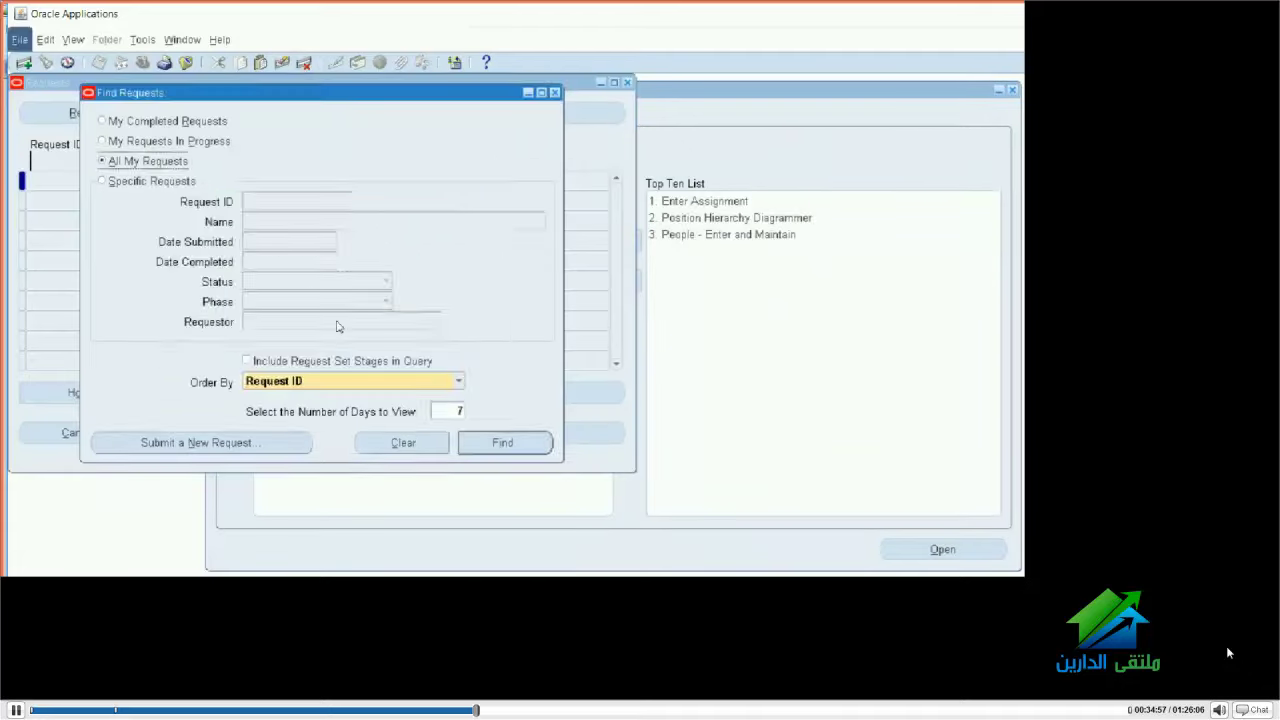
key("alt+n")
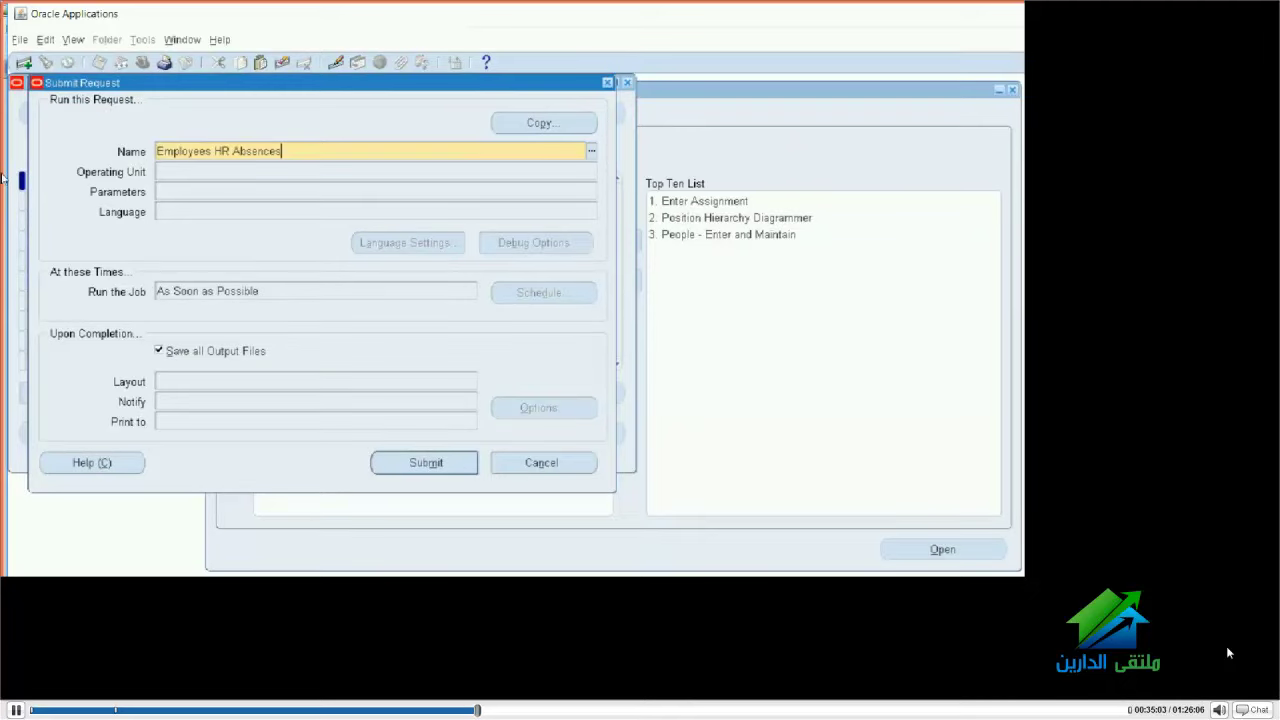
key("alt+m")
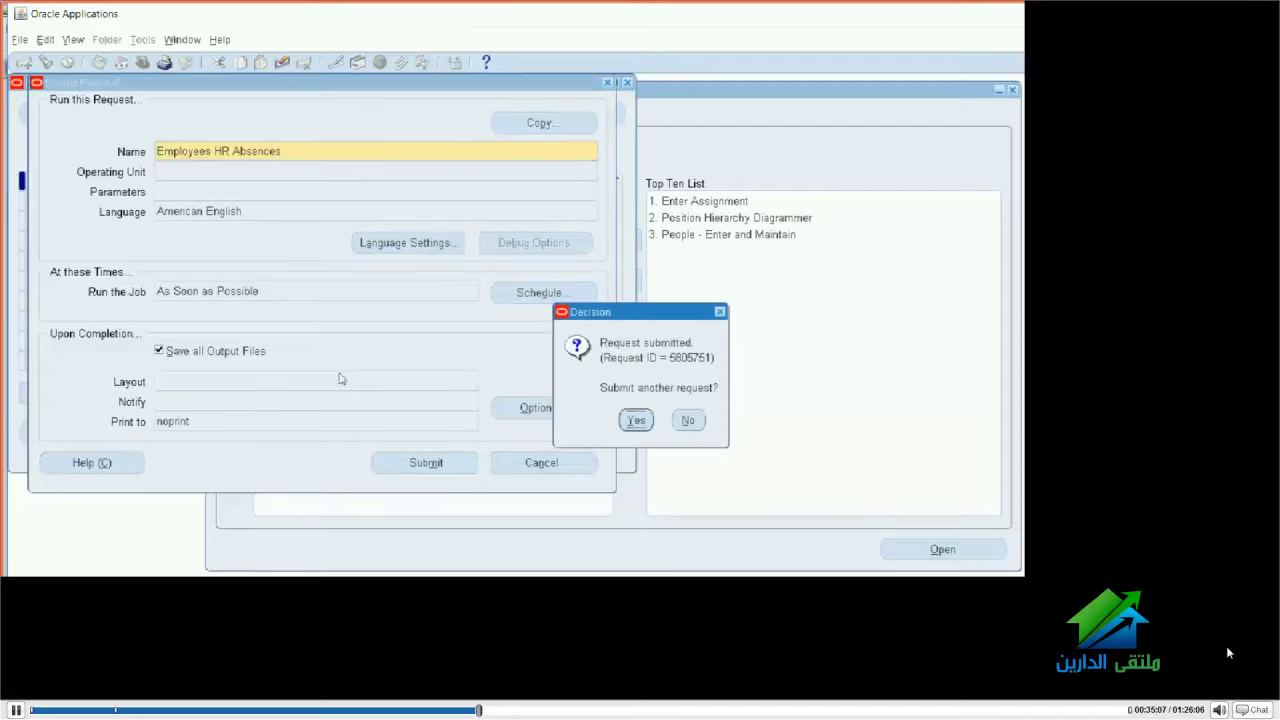
key("alt+n")
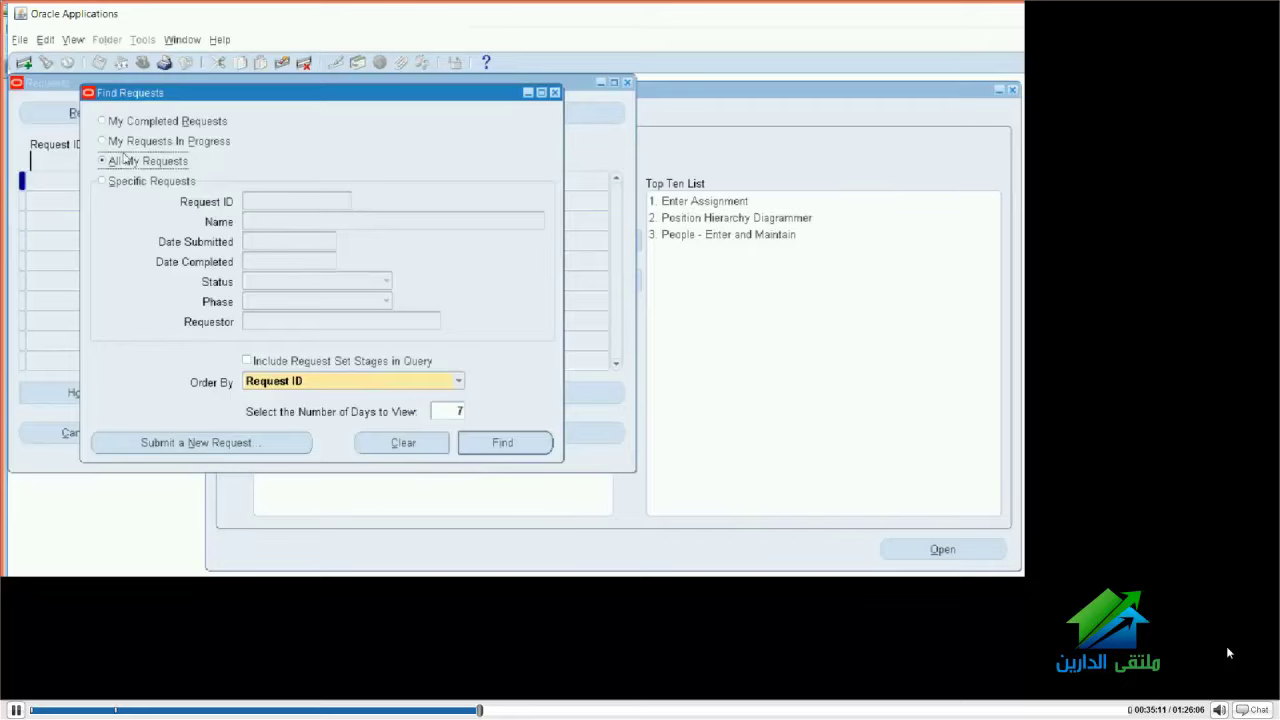
Find the specific requests named Employees HR Absences with the number of days to view set to 1
left_click(217, 181)
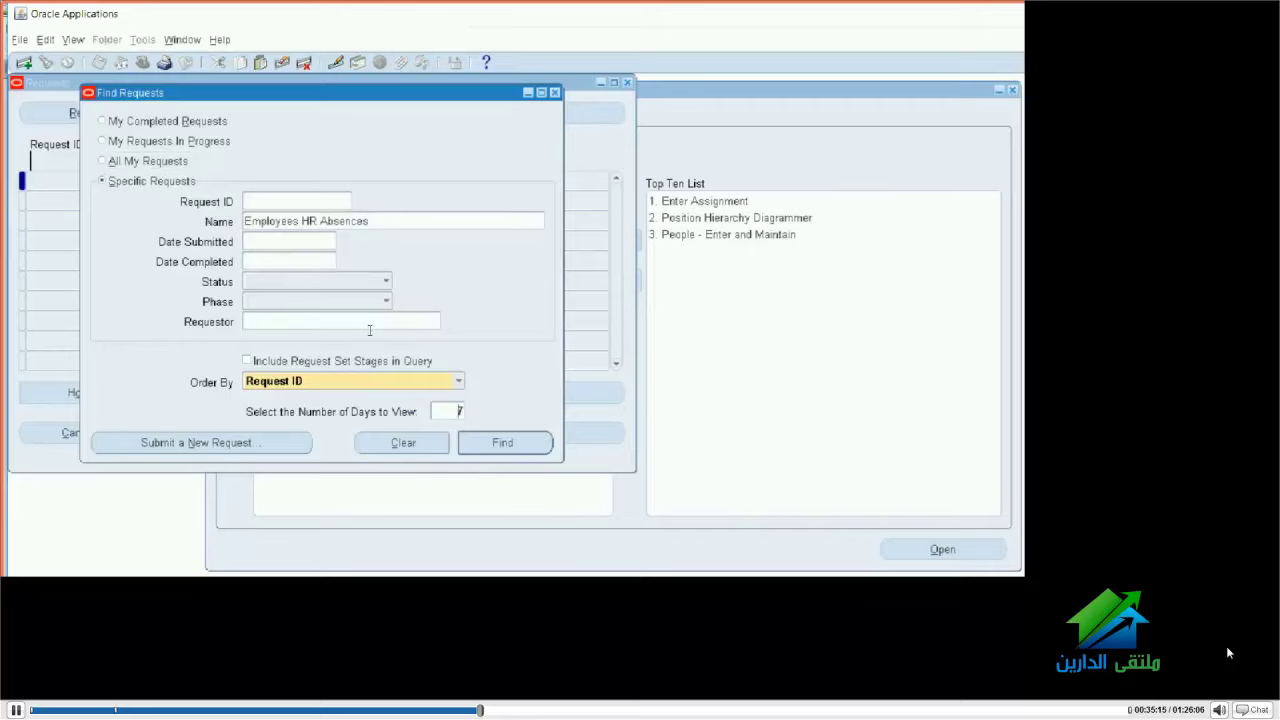
type("1")
key("Return")
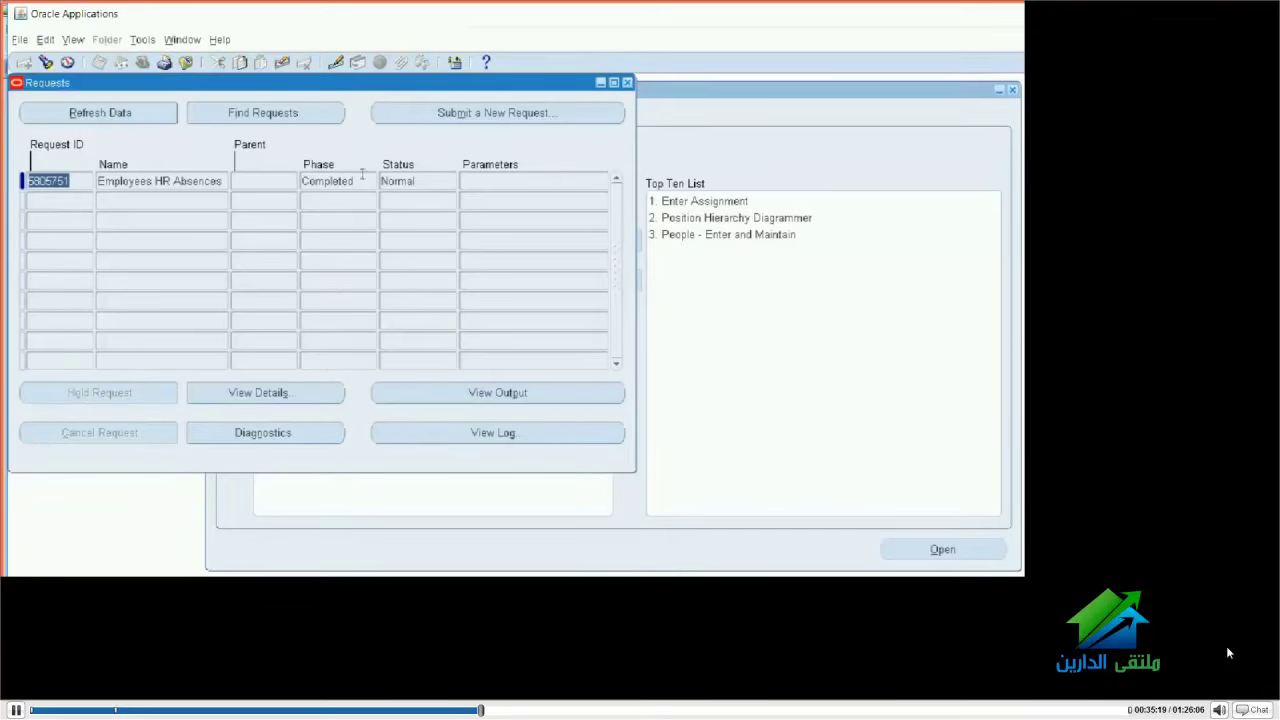
View the XML output of the completed Employees HR Absences request and look through its employee absence records, finally returning to the Requests window
left_click(398, 392)
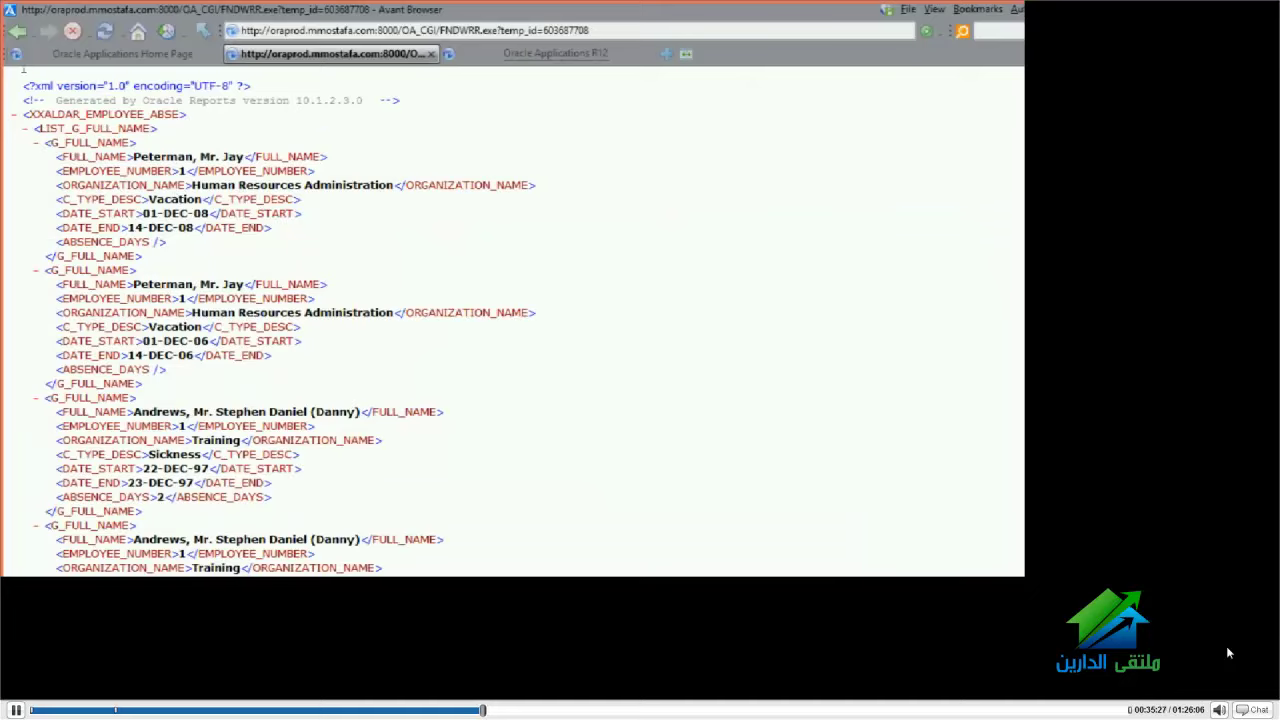
left_click(35, 270)
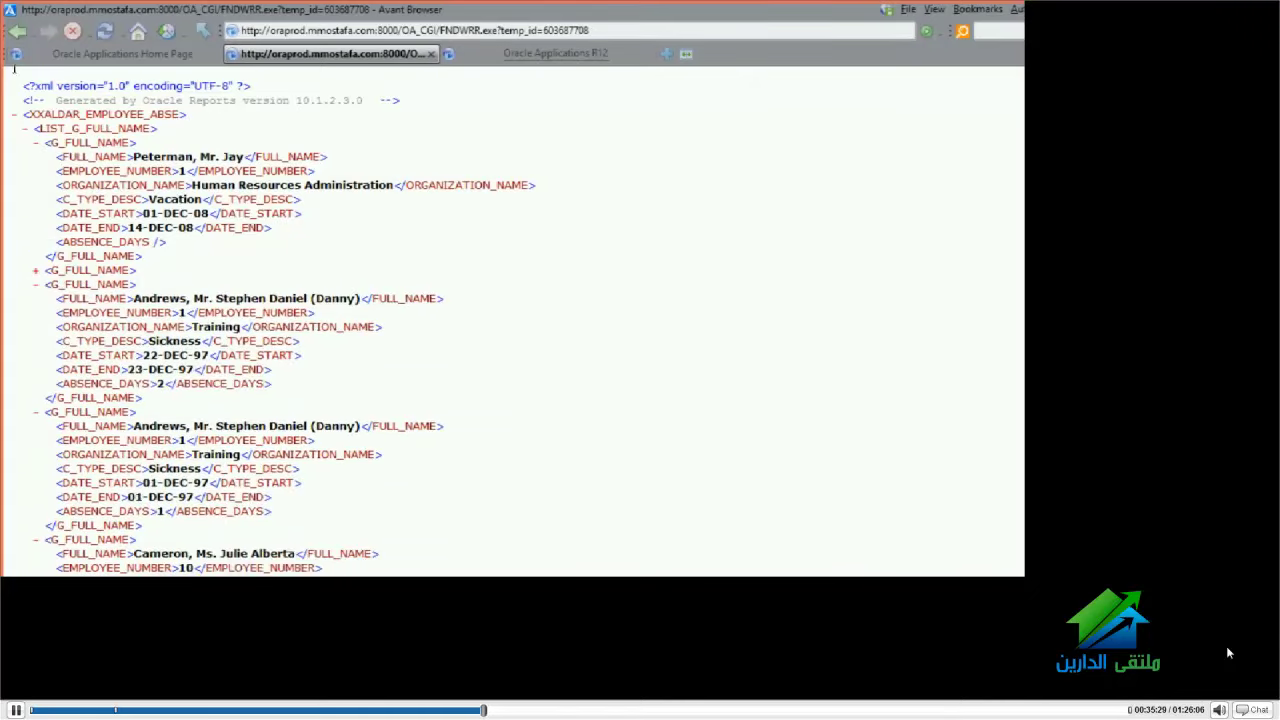
left_click_drag(14, 80, 300, 575)
left_click_drag(501, 575, 501, 575)
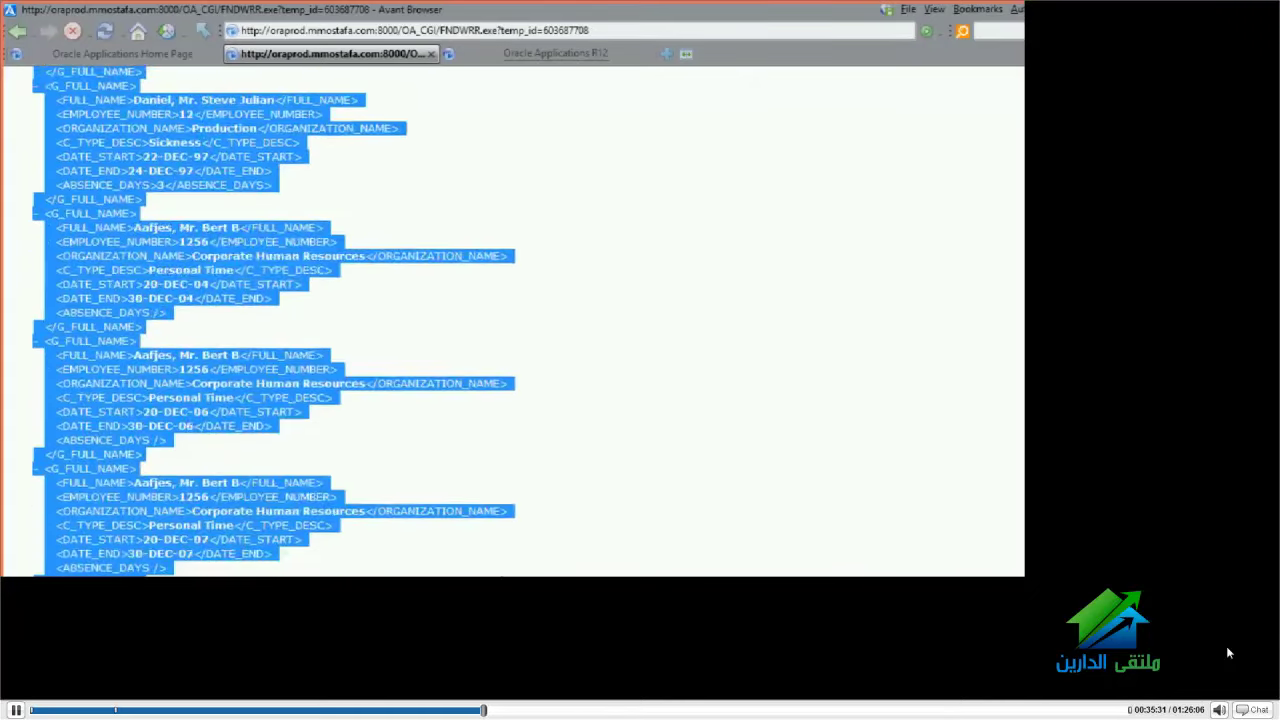
scroll(1002, 539, "down", 10)
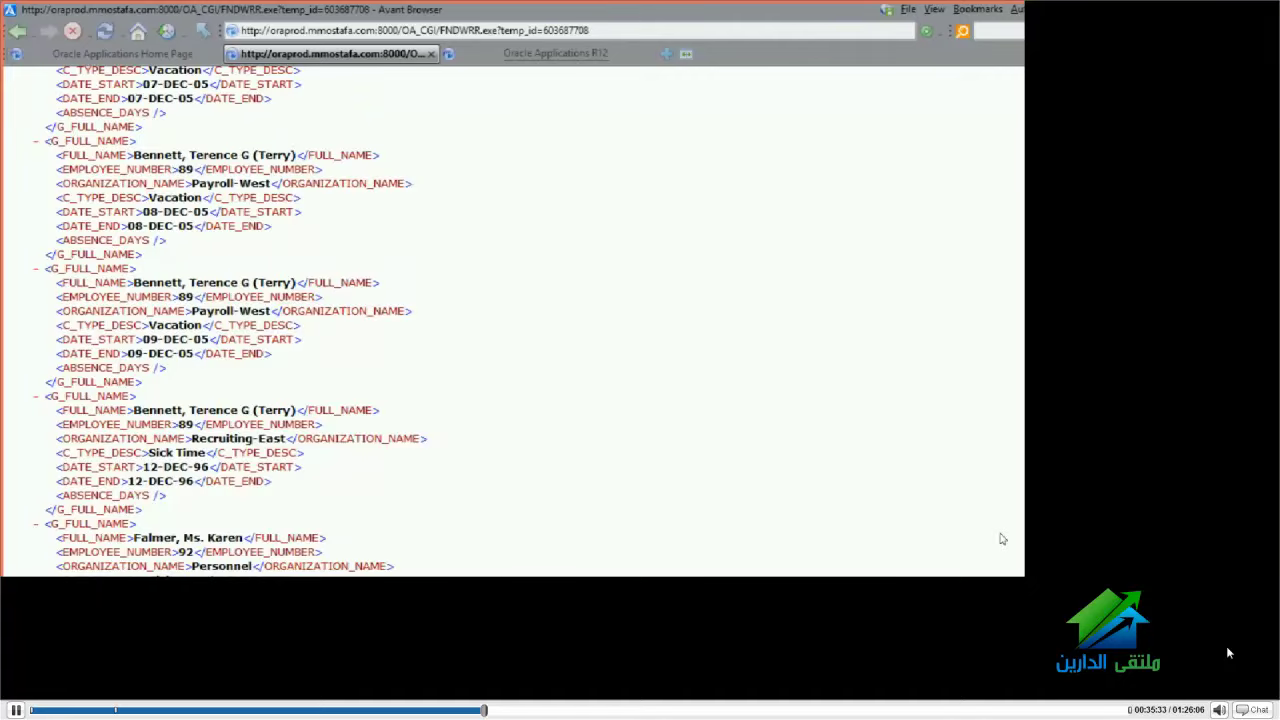
key("ctrl+a")
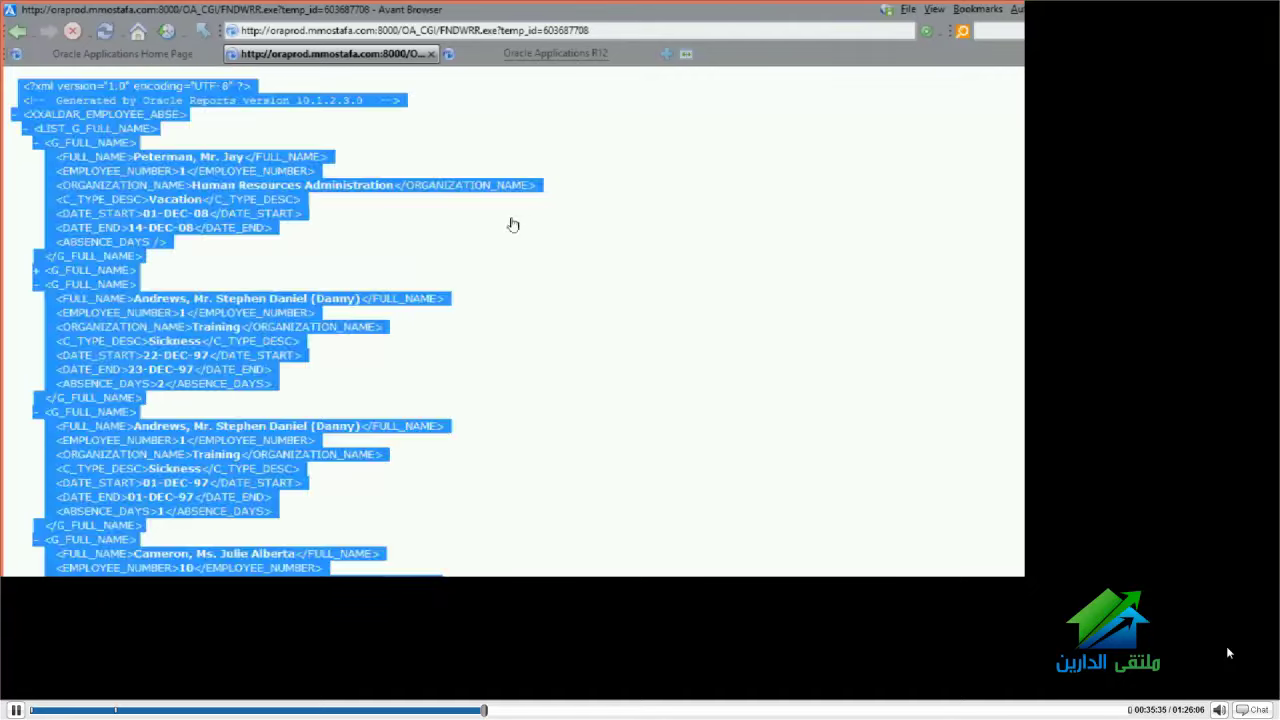
left_click(132, 70)
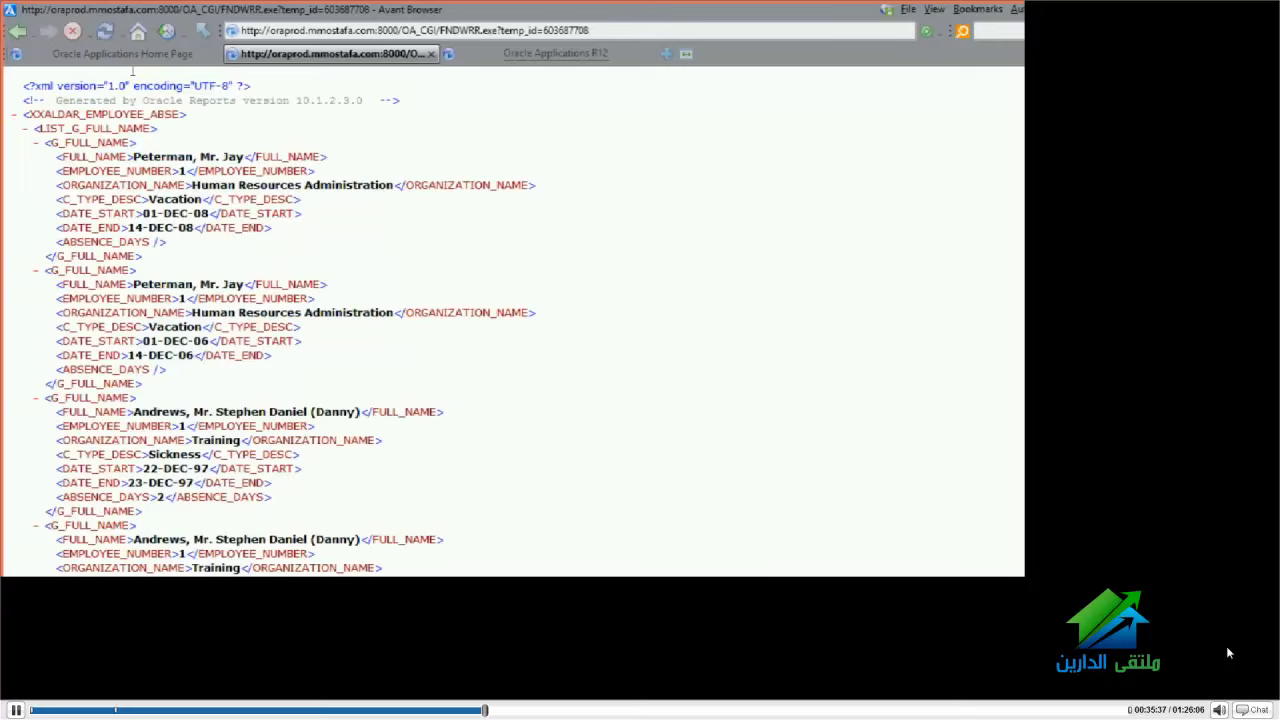
left_click_drag(289, 100, 363, 100)
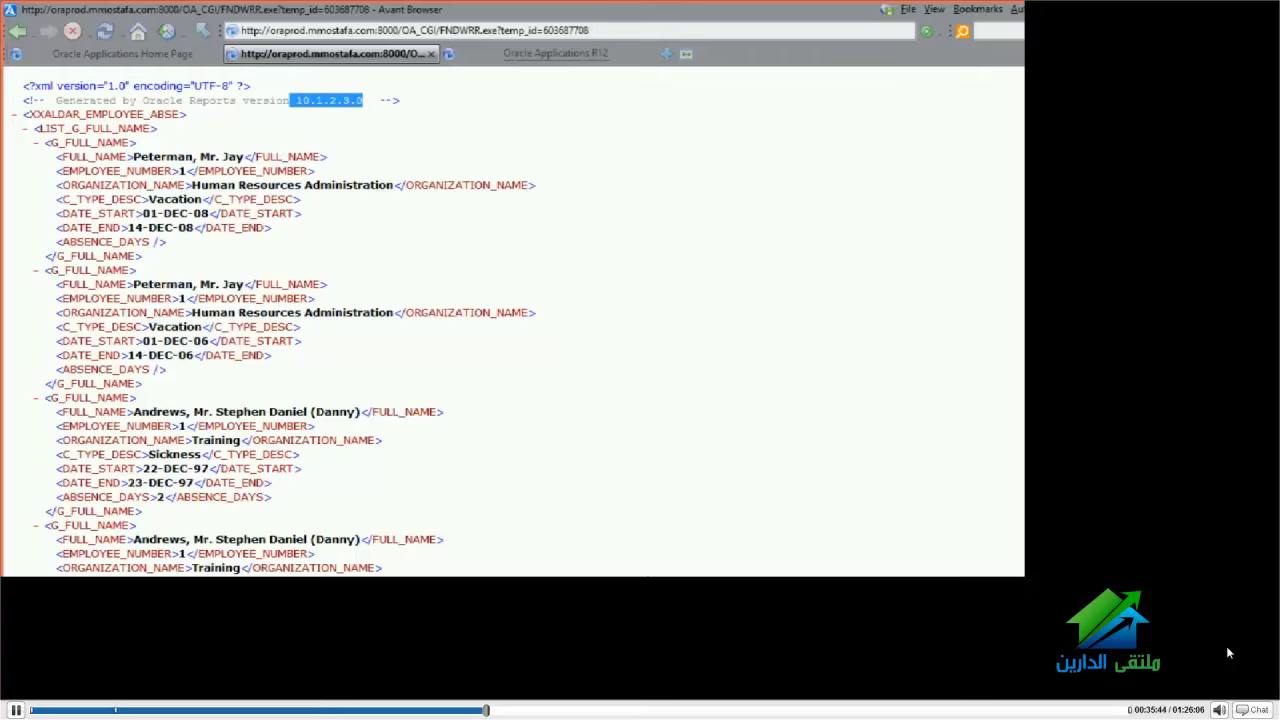
left_click(582, 571)
left_click(650, 574)
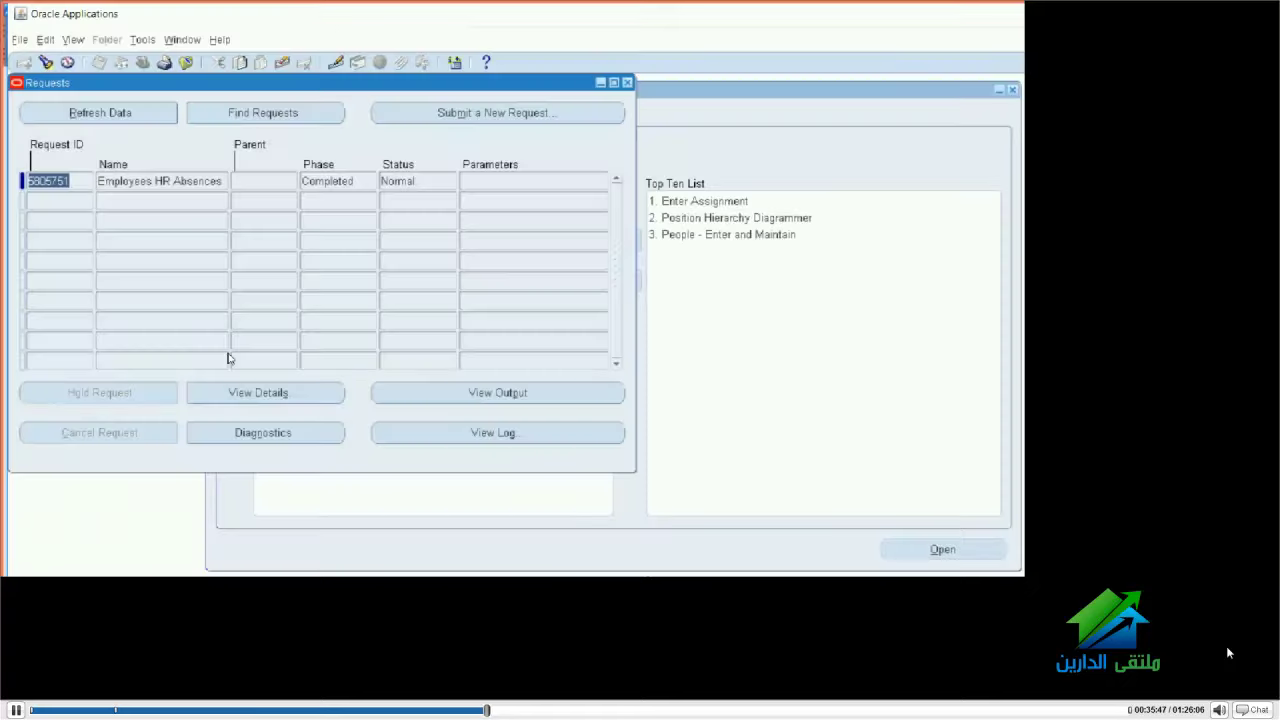
Switch to Reports Builder and save the report as XXALDAR_EMPLOYEE_ABSE.xml in the XML_LEC02 folder
key("alt+g")
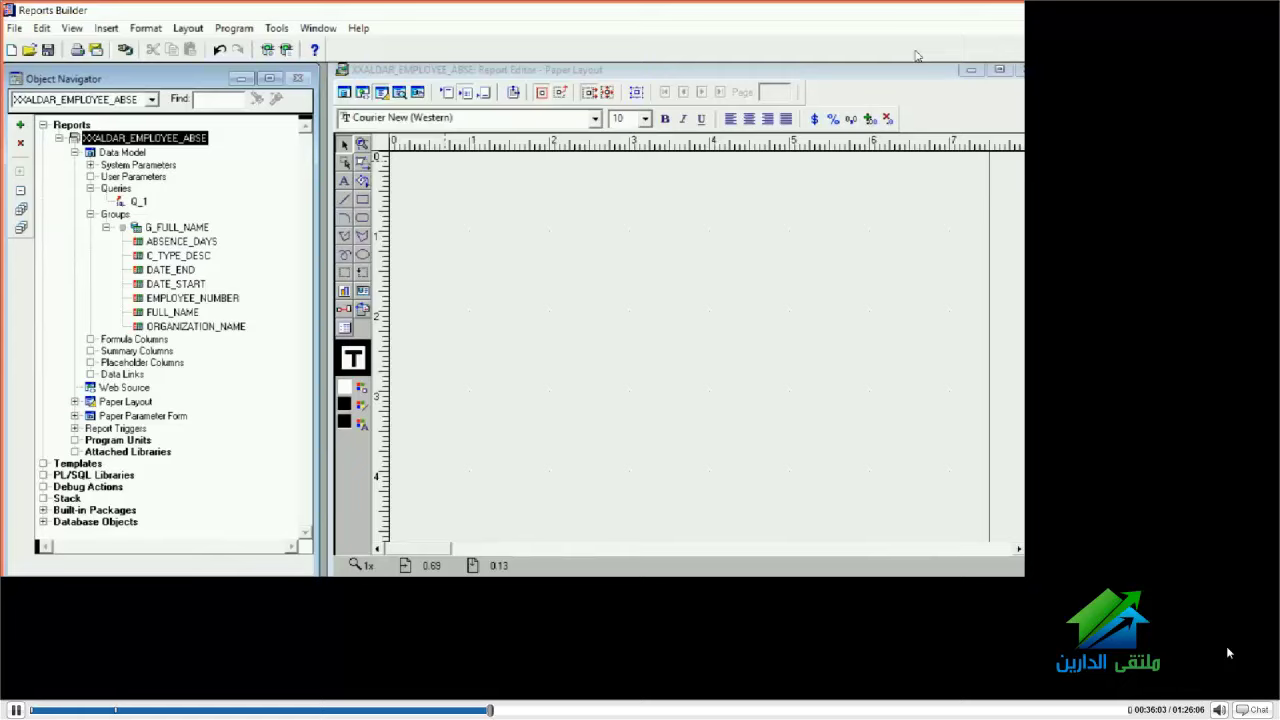
left_click(15, 28)
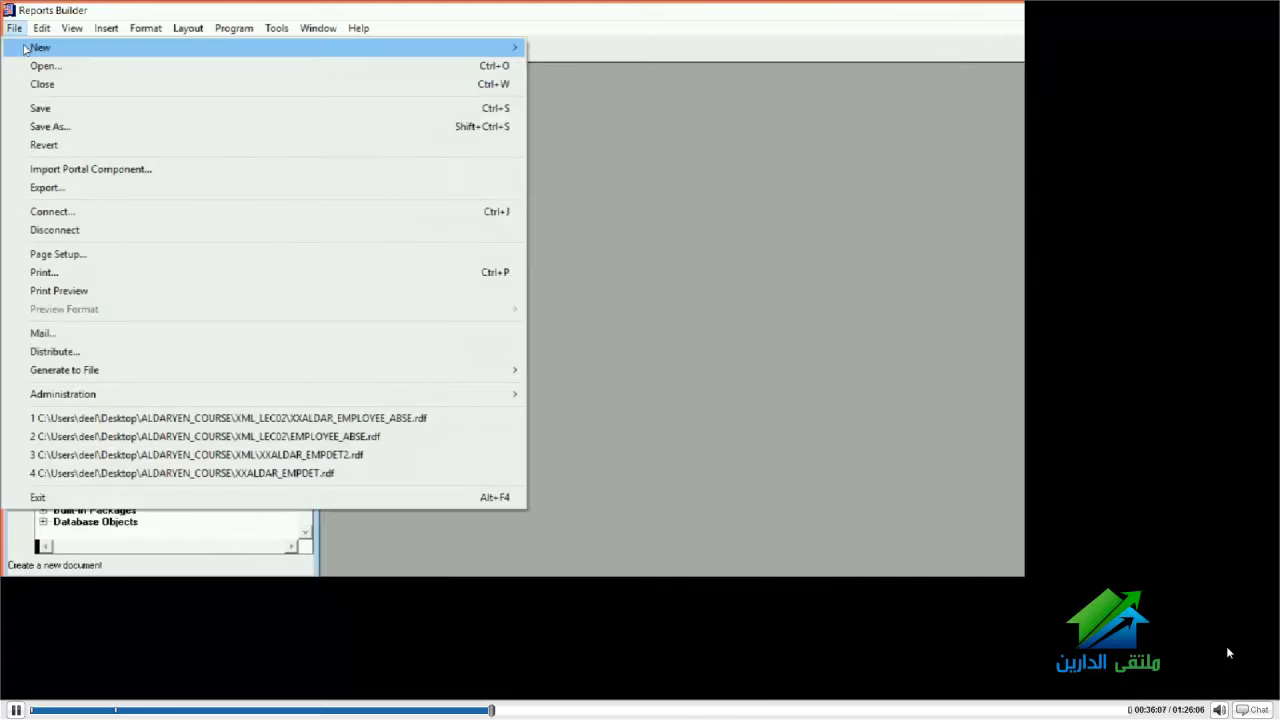
left_click(50, 126)
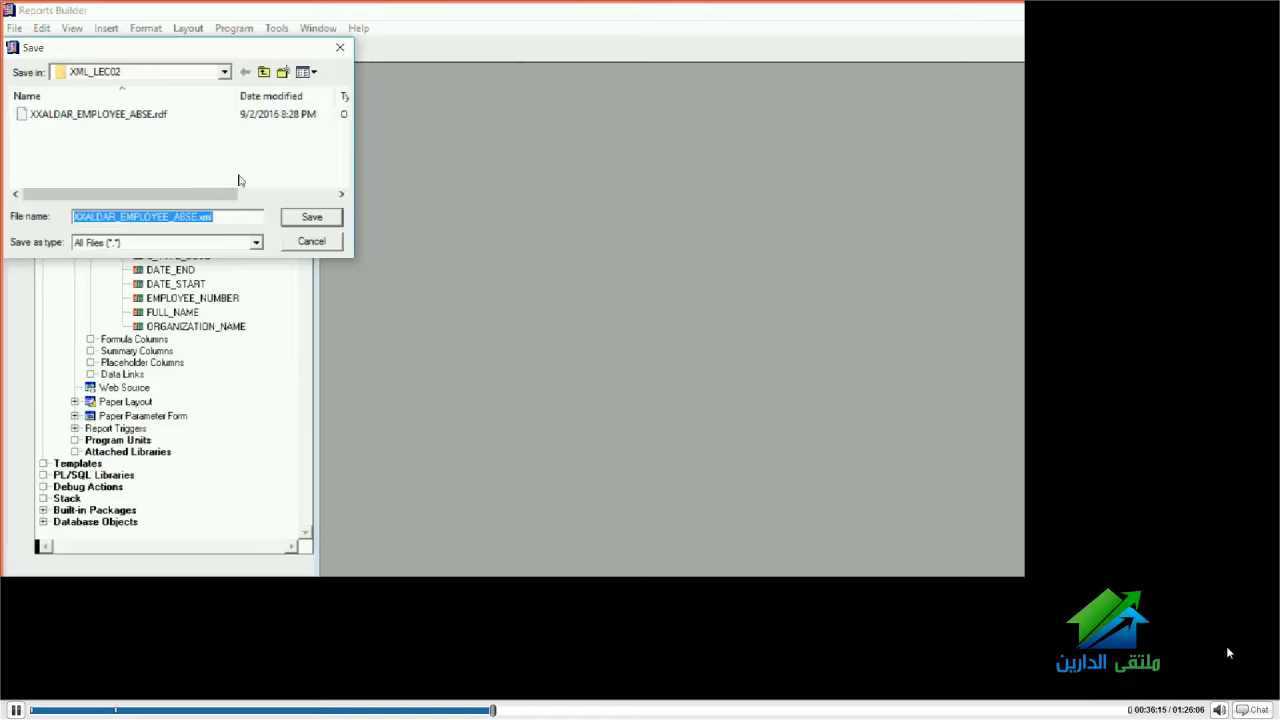
key("Return")
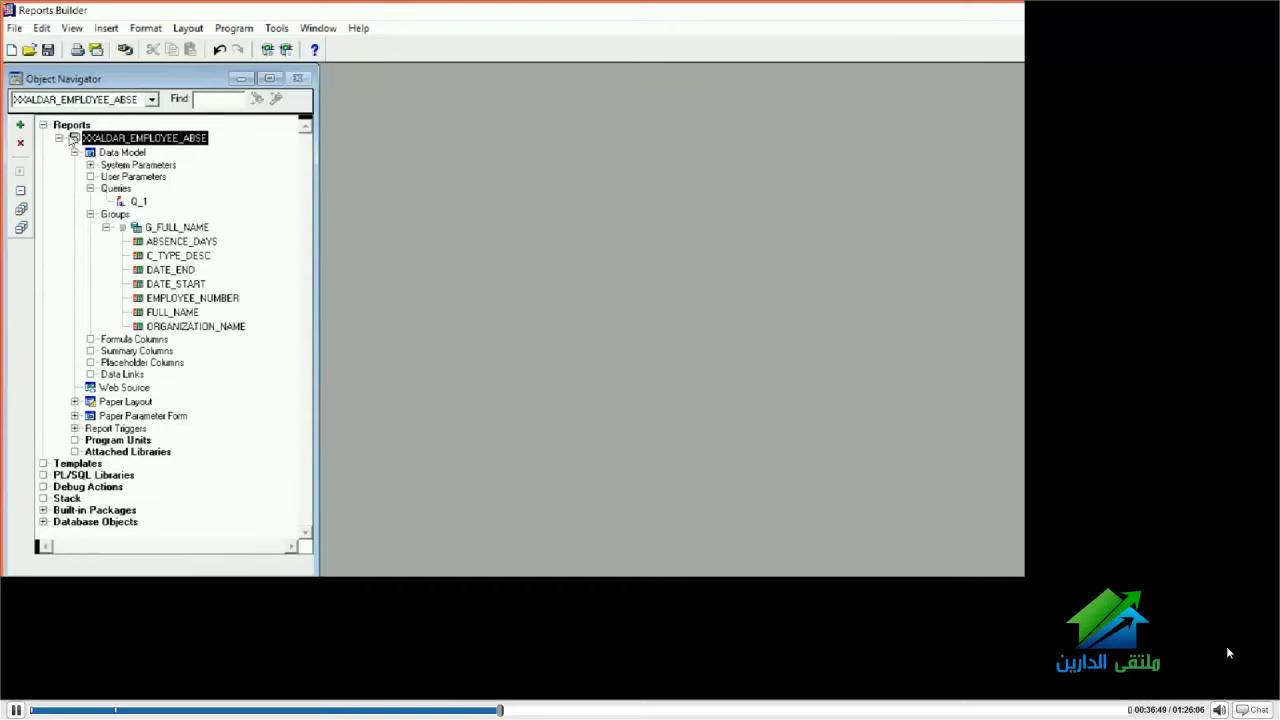
Go through the report's data model nodes from System Parameters down to the Q_1 query
left_click(90, 164)
key("Left")
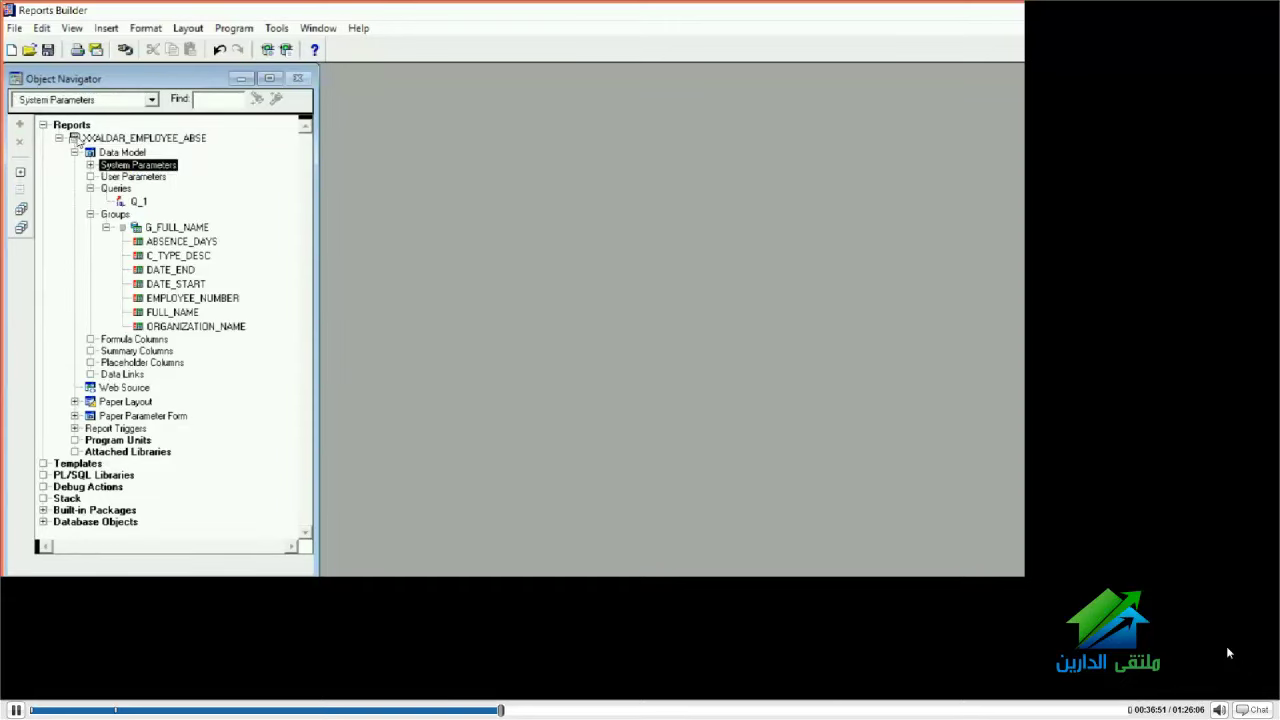
key("Down")
key("Down")
key("Down")
key("Down")
key("Up")
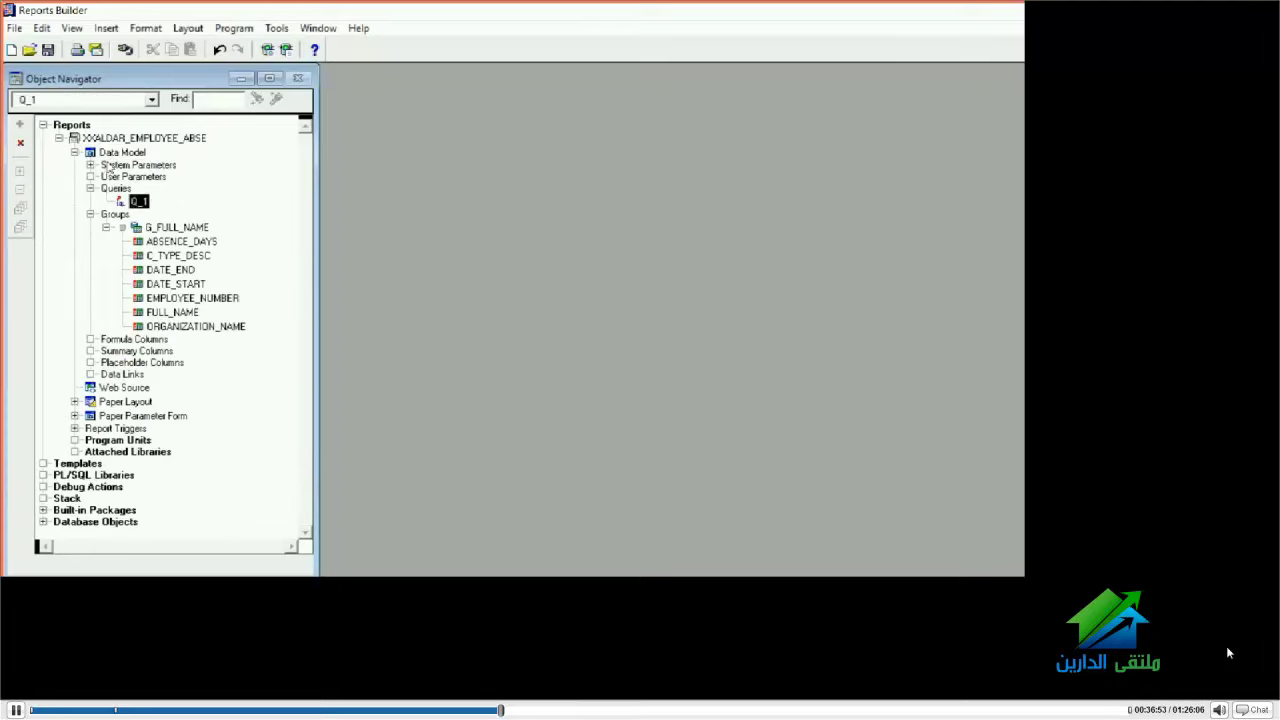
Switch to PL/SQL Developer and start a new AND condition line below the L.ABSENCE_DAYS IS NOT NULL condition
left_click(458, 572)
scroll(149, 210, "down", 1)
key("Up")
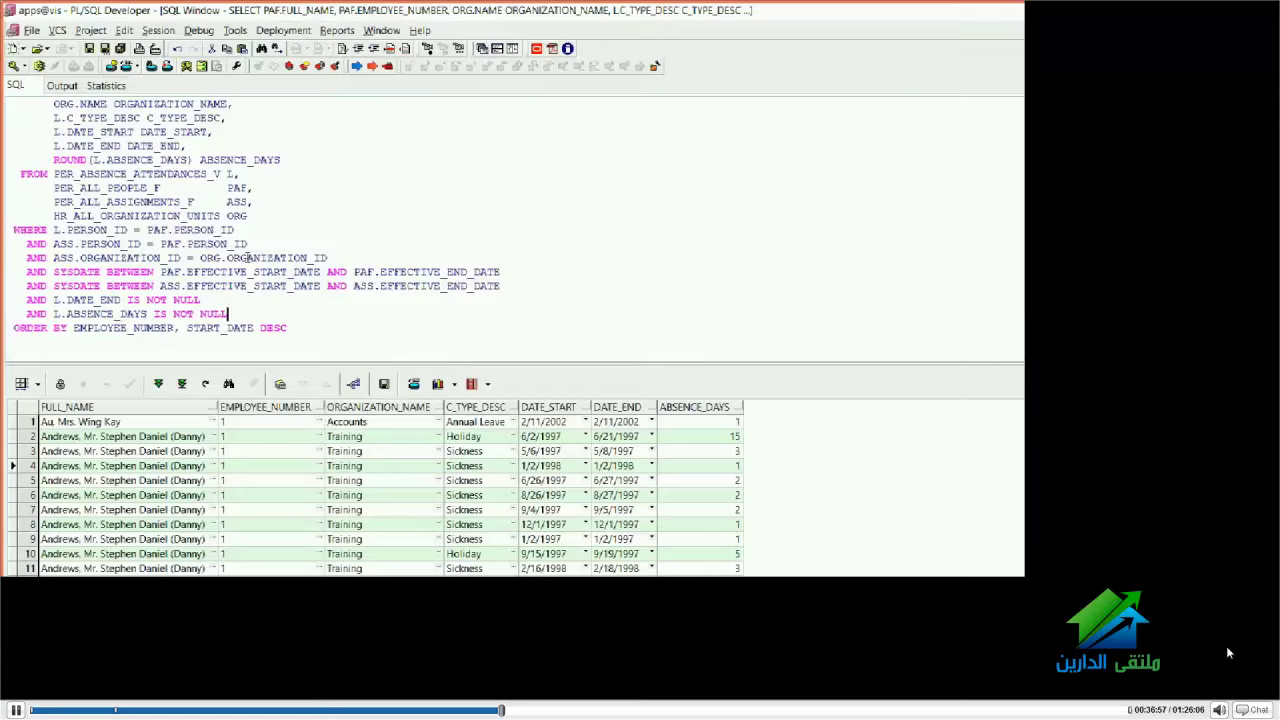
key("Return")
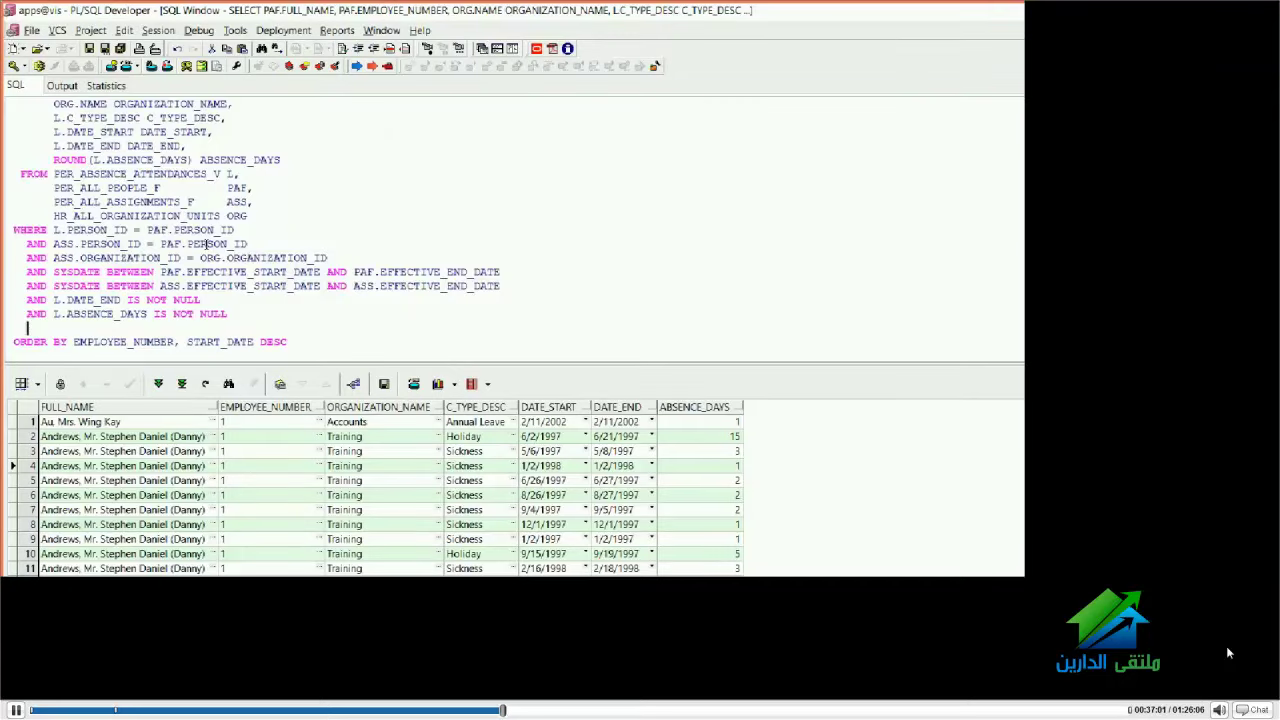
type("AND")
Fetch more result rows and compare the absence records of employees sharing a number with the EMPLOYEE_NUMBER sorting in the query
left_click_drag(24, 436, 24, 568)
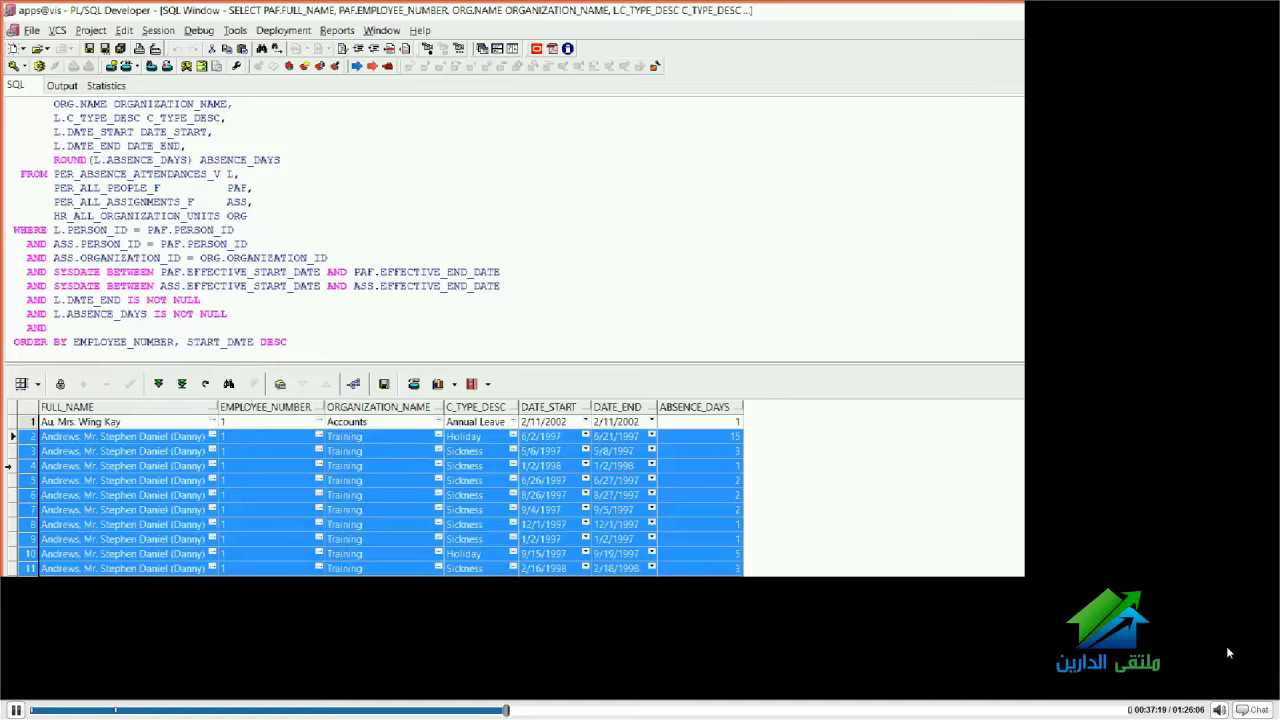
left_click(158, 383)
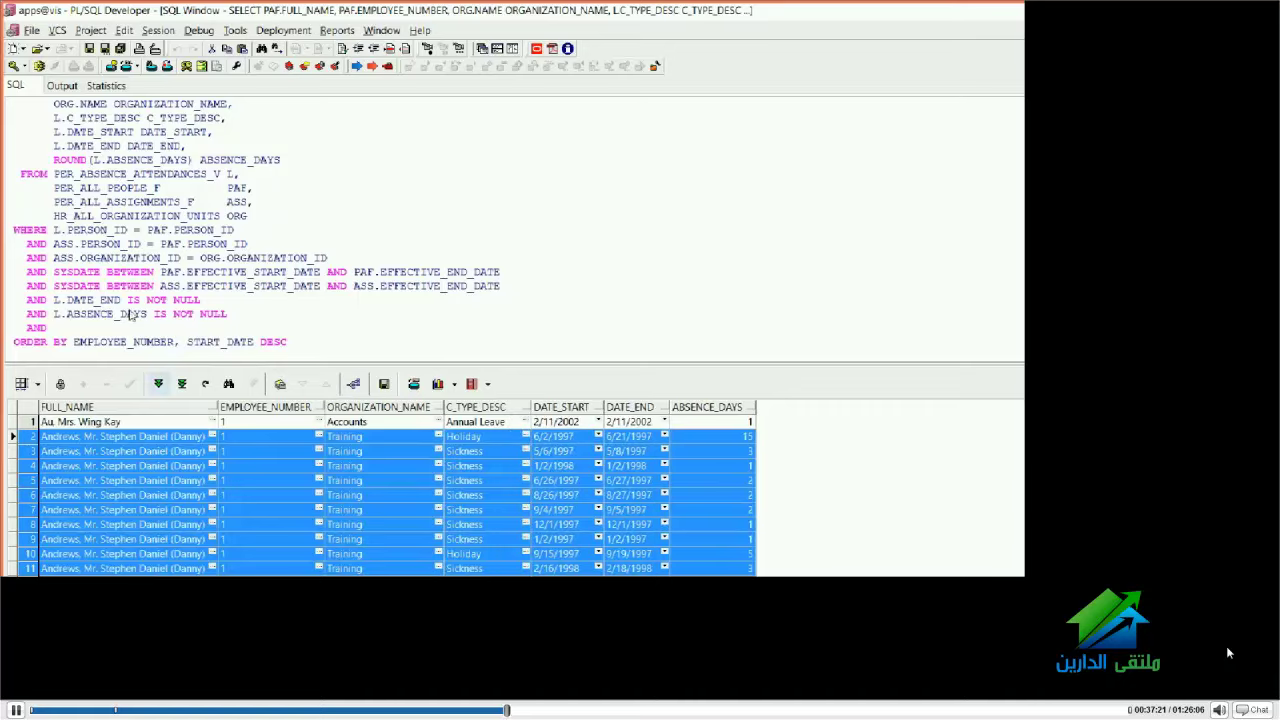
scroll(270, 482, "down", 5)
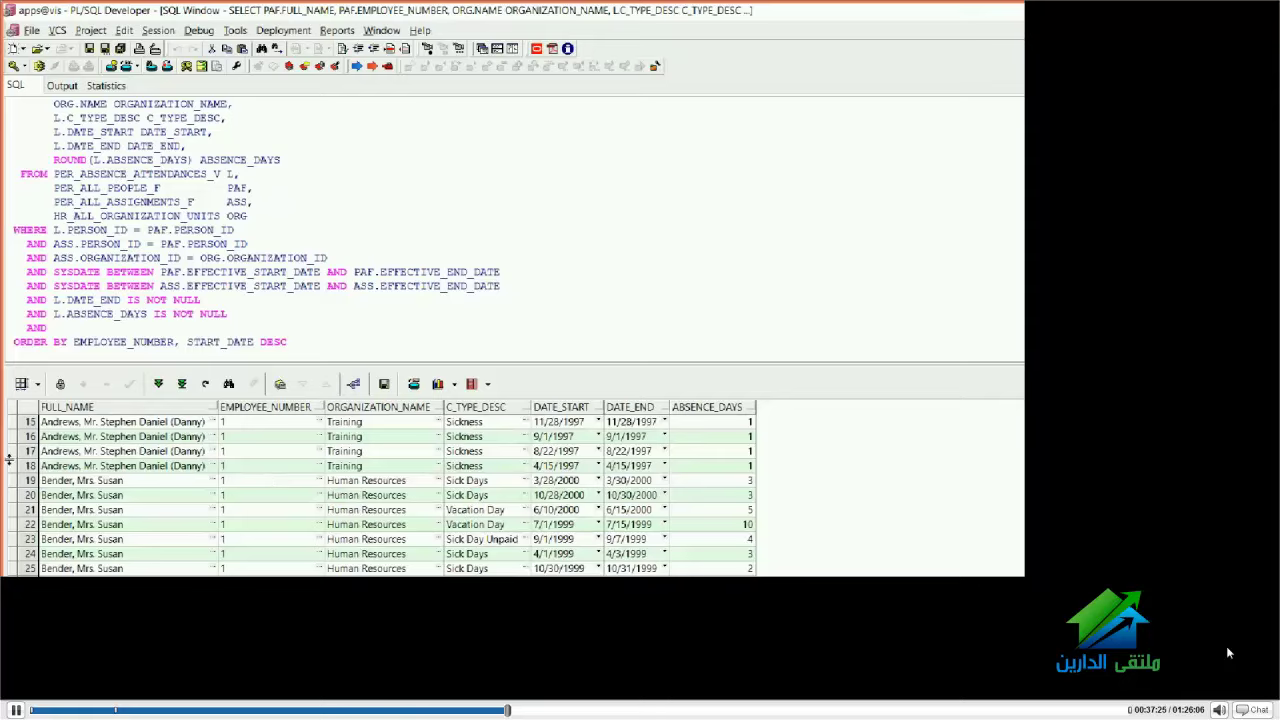
left_click_drag(12, 495, 12, 568)
left_click_drag(12, 495, 12, 480)
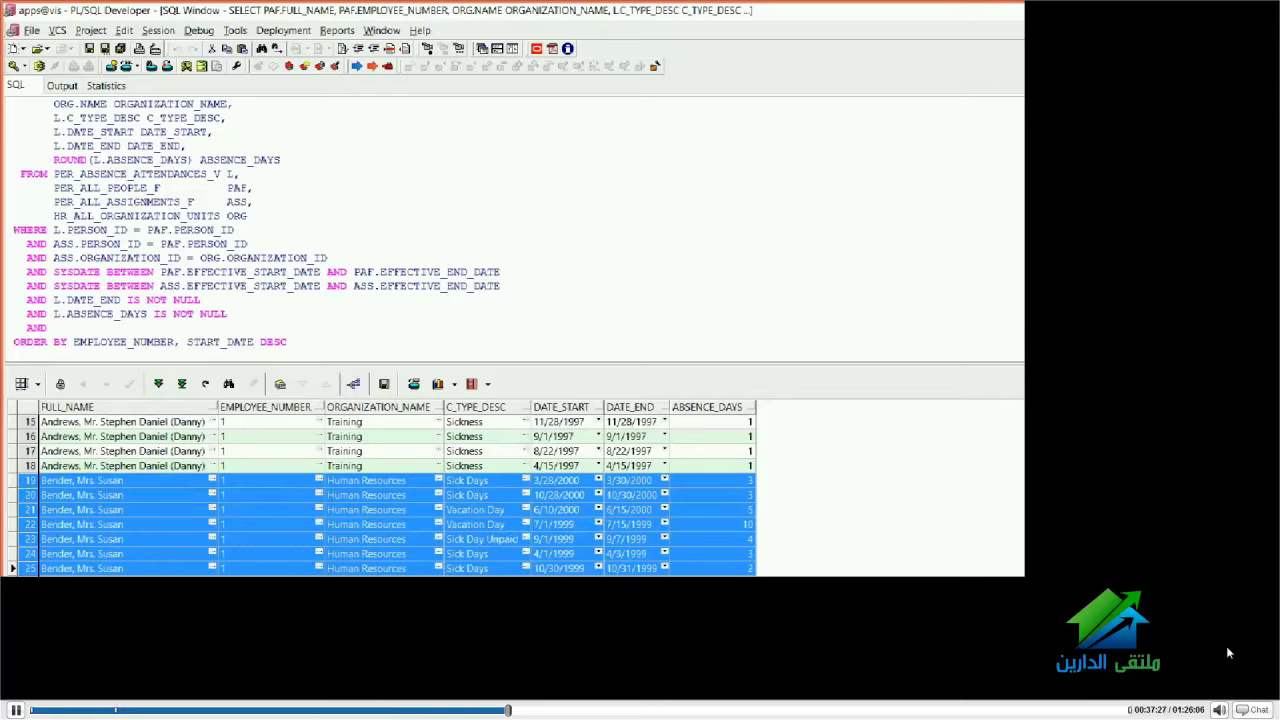
double_click(123, 342)
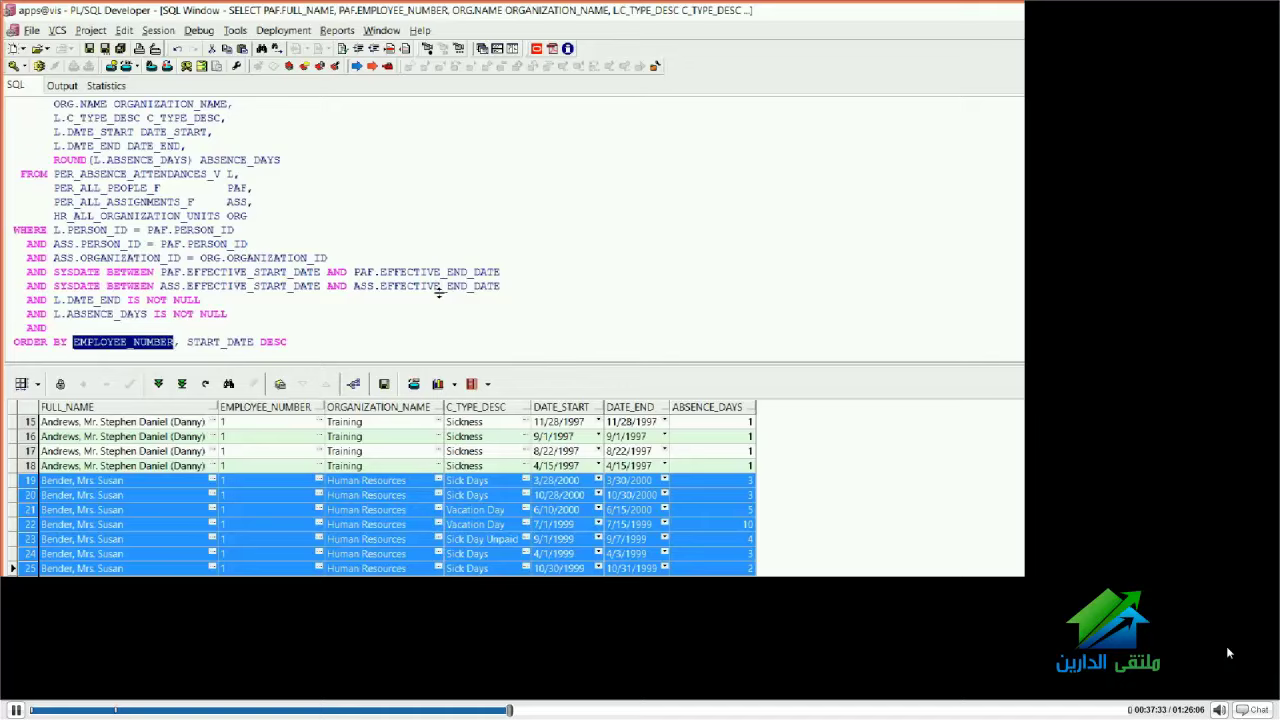
key("Up")
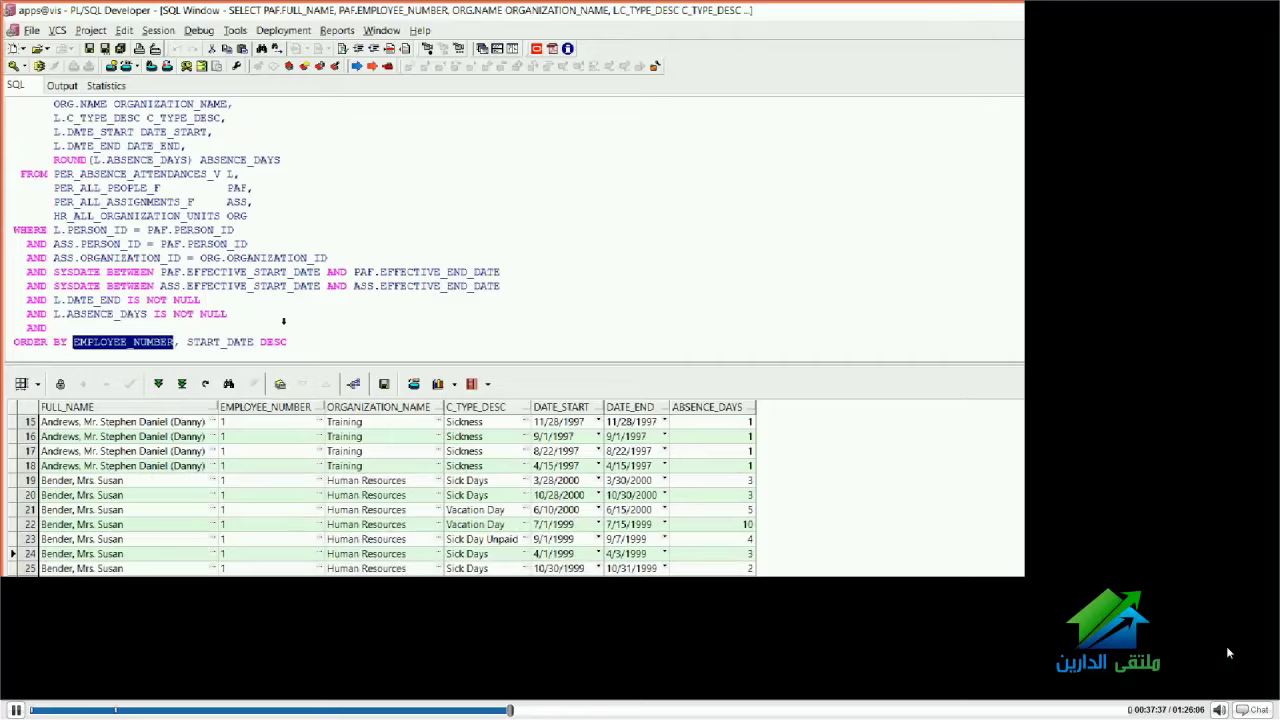
Complete the new AND condition as upper(ORG.NAME) = '', reusing ORG.NAME from the select list
scroll(283, 321, "up", 1)
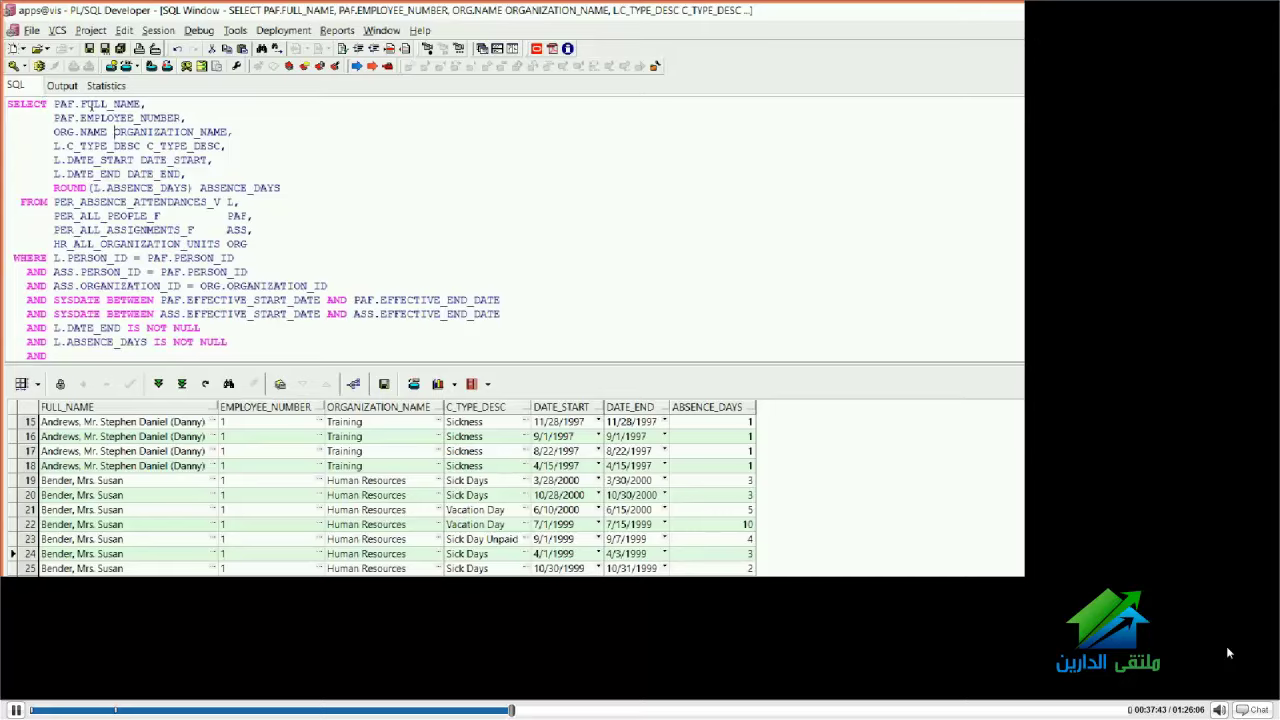
left_click_drag(113, 132, 53, 132)
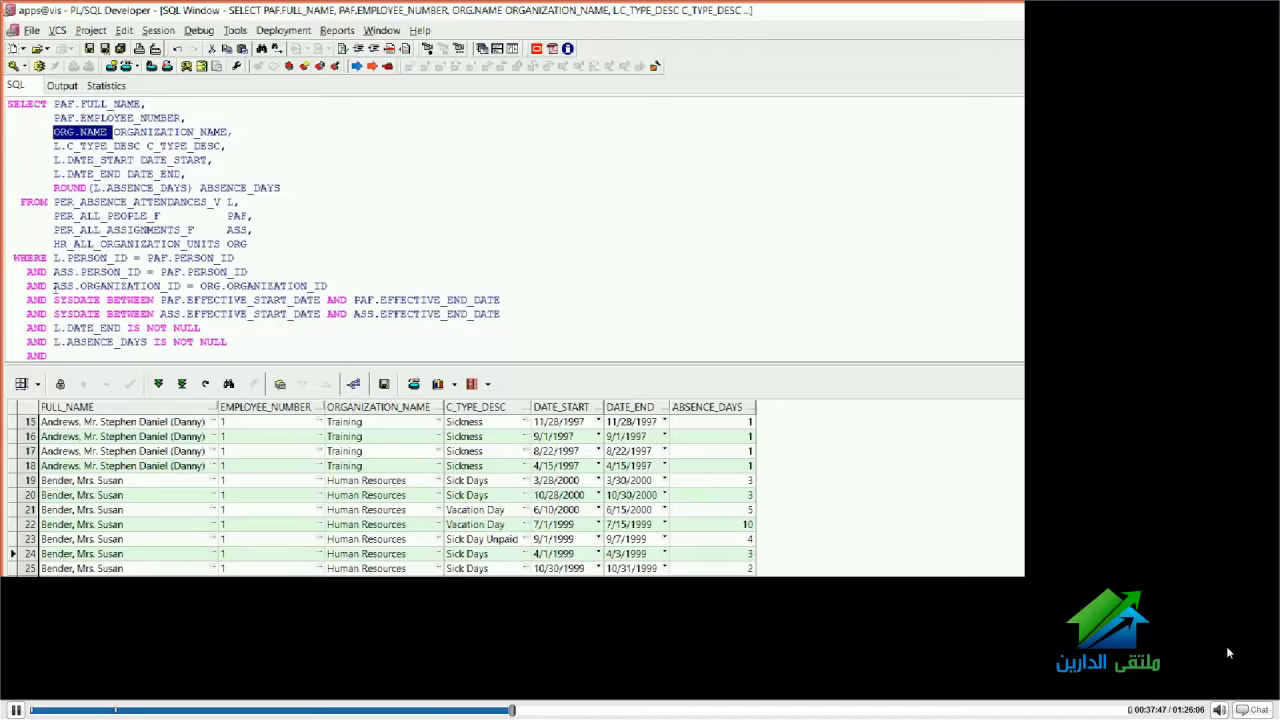
key("ctrl+c")
left_click(53, 355)
key("ctrl+v")
type("=")
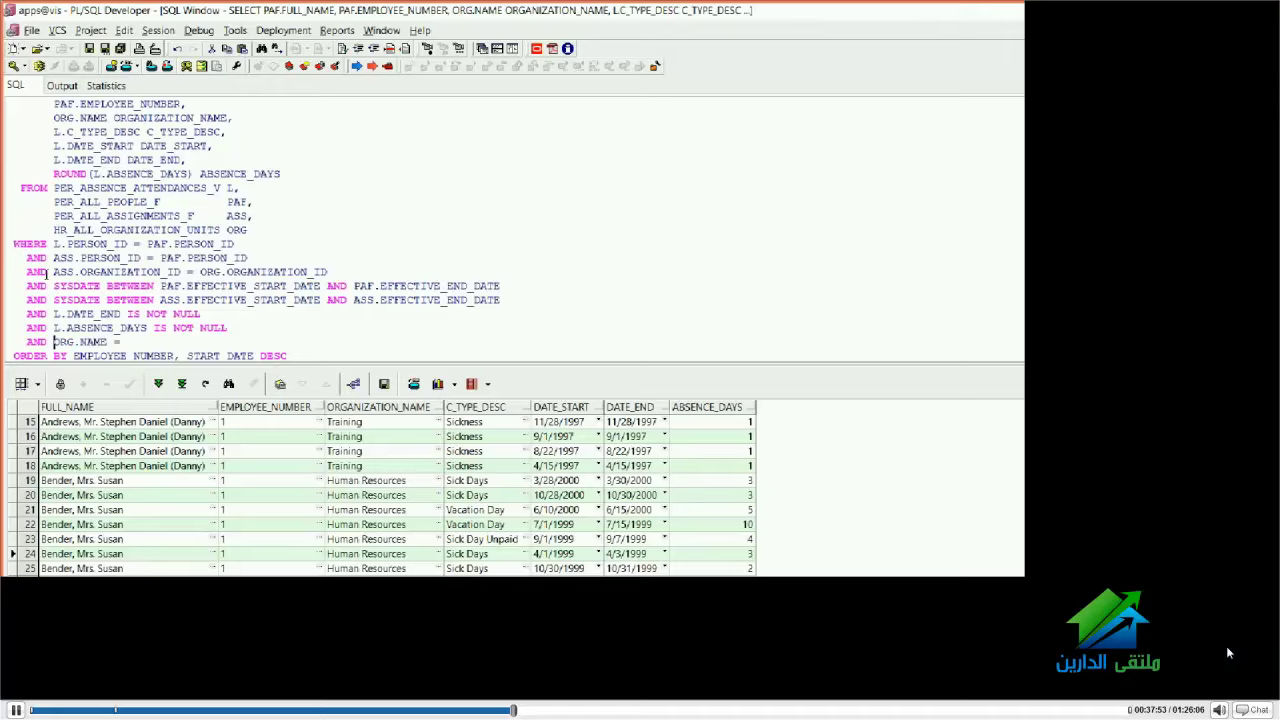
type("upper(")
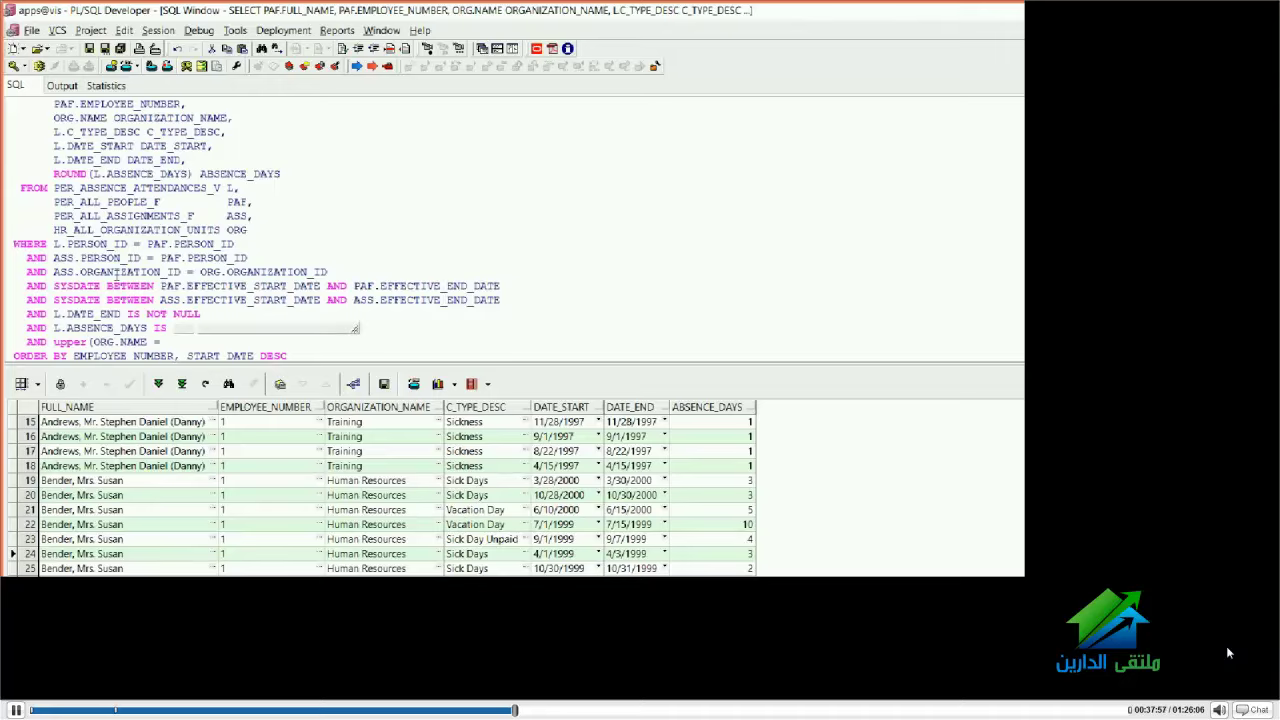
type(")")
key("End")
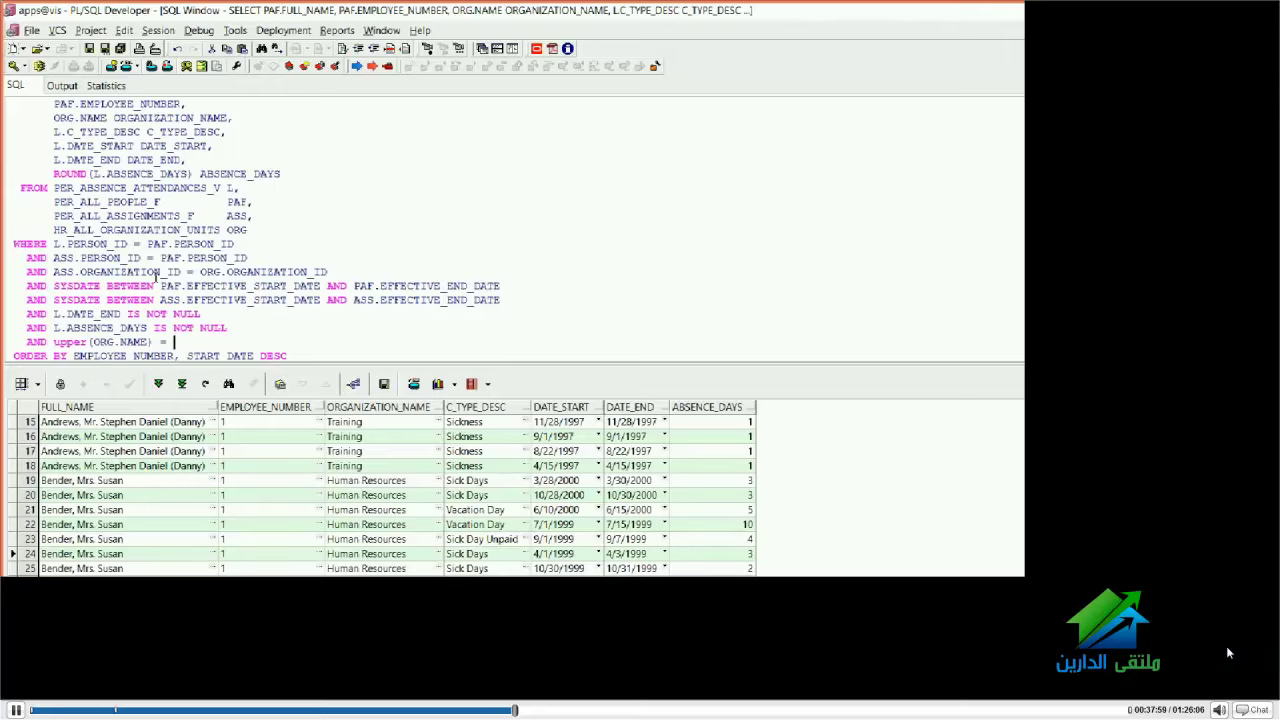
type("''")
Fill the organization name condition with 'Training' from the results and run the query
double_click(333, 436)
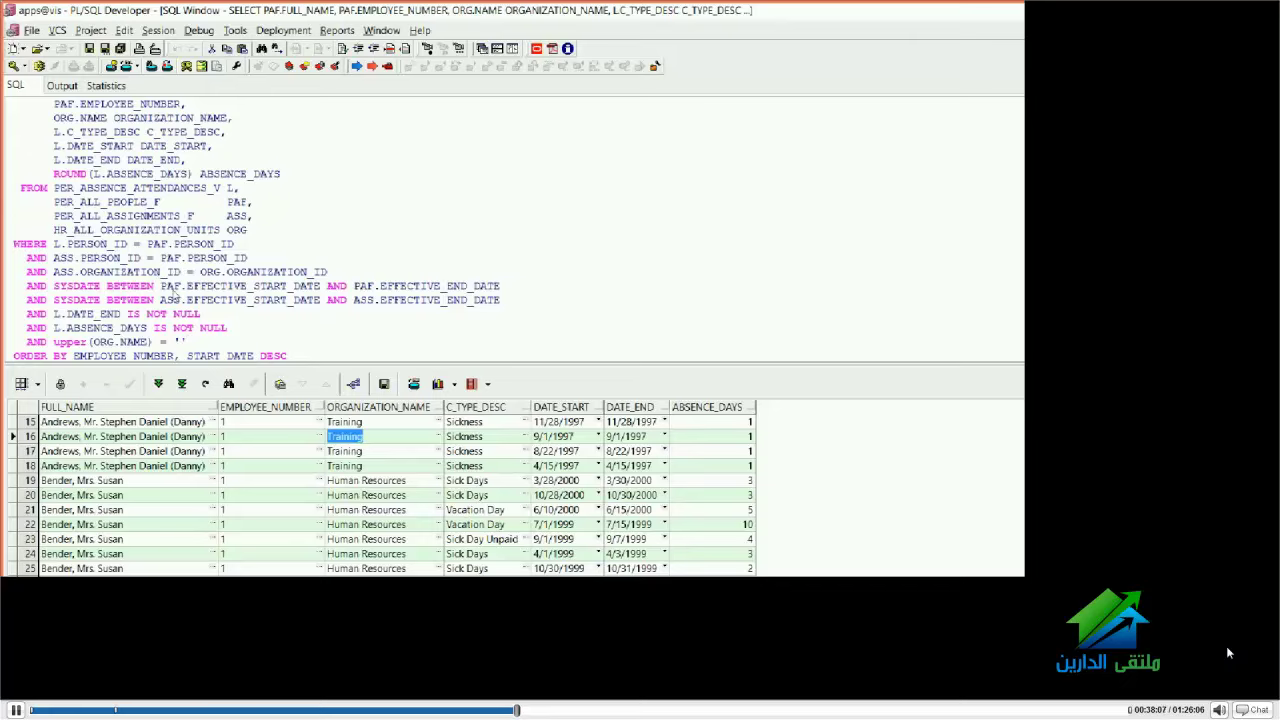
left_click(182, 342)
key("ctrl+v")
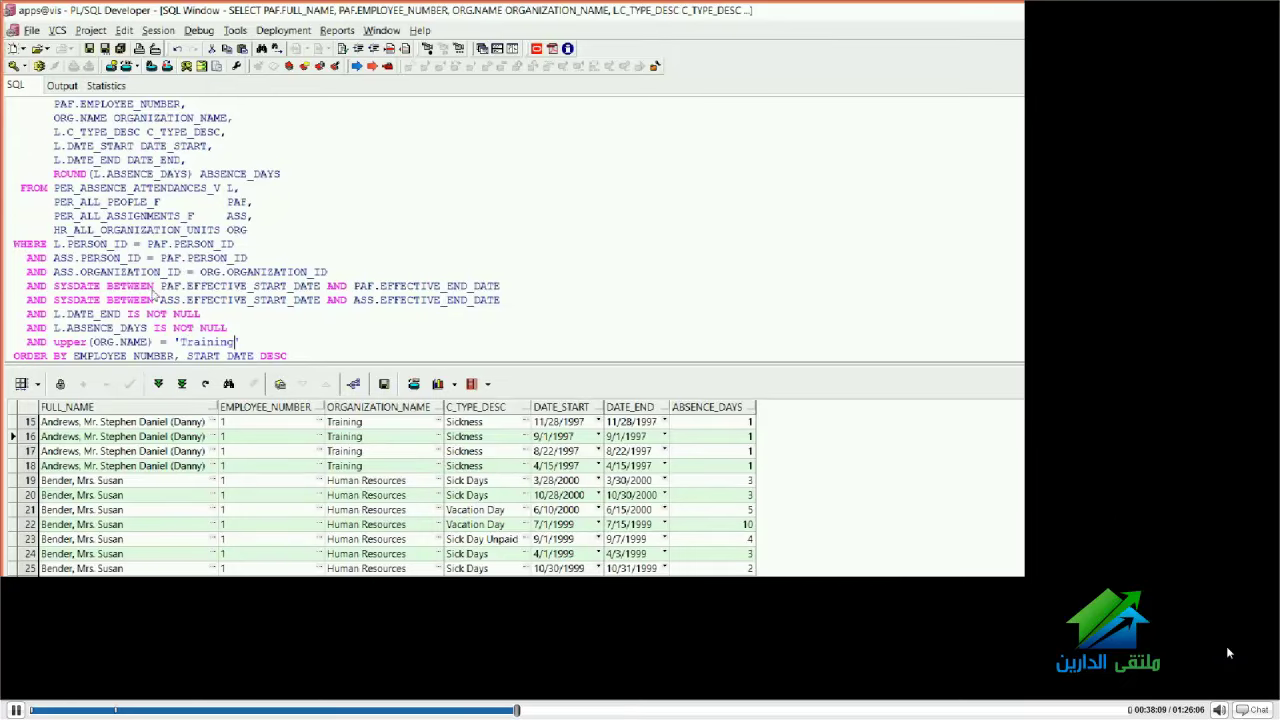
left_click(36, 63)
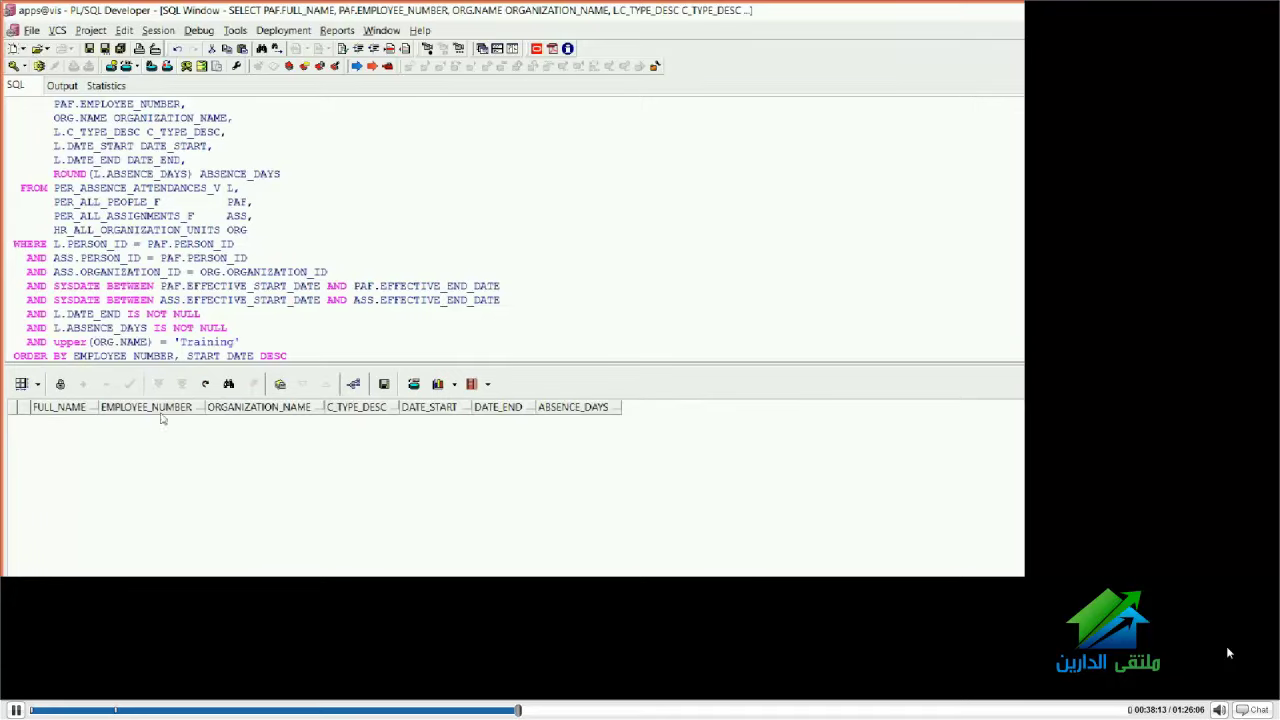
Wrap the 'Training' value in UPPER() and rerun the query
type("UPPER(")
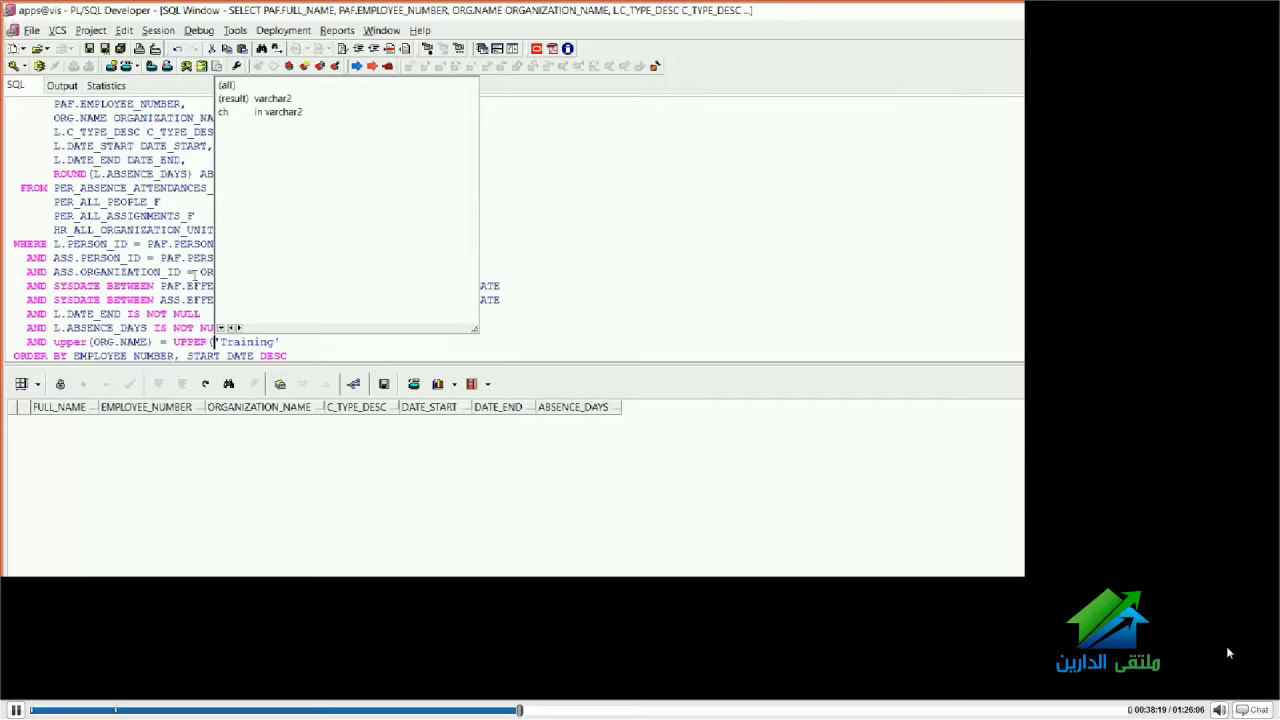
key("End")
type(")")
type(")")
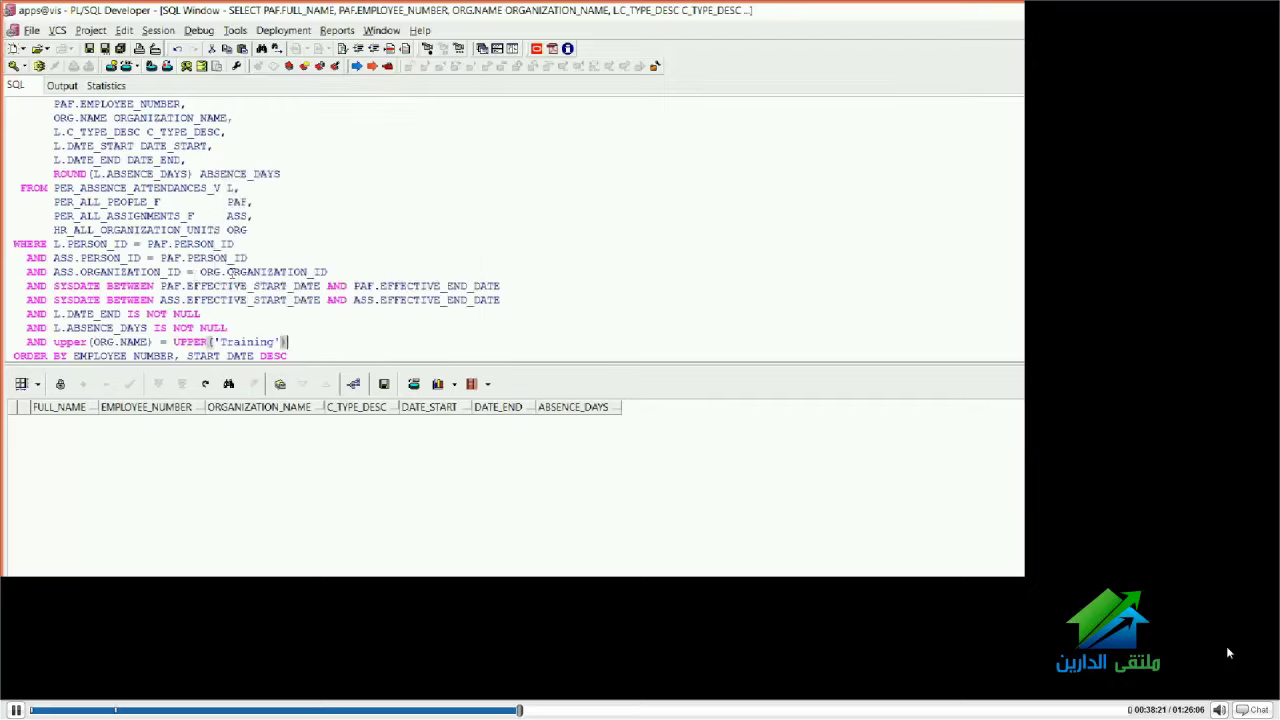
left_click(38, 65)
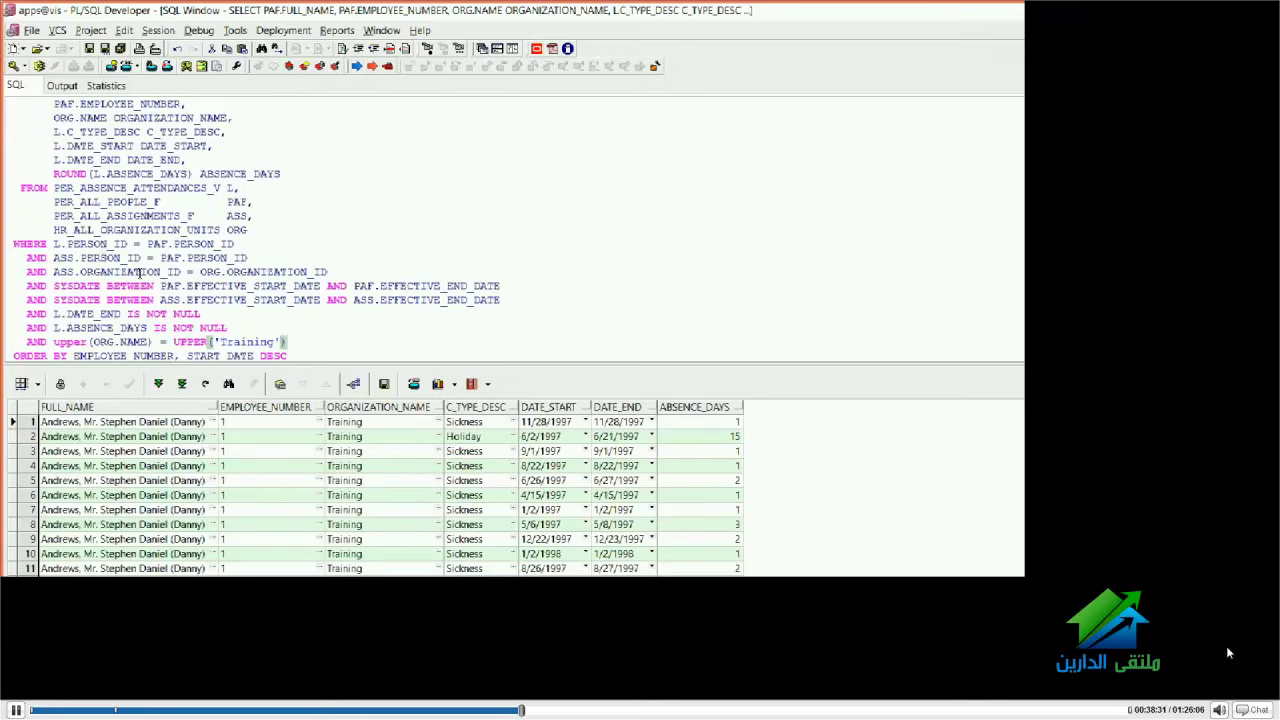
Replace UPPER('Training') in the organization name condition with the bind parameter :orgName
left_click_drag(173, 342, 274, 342)
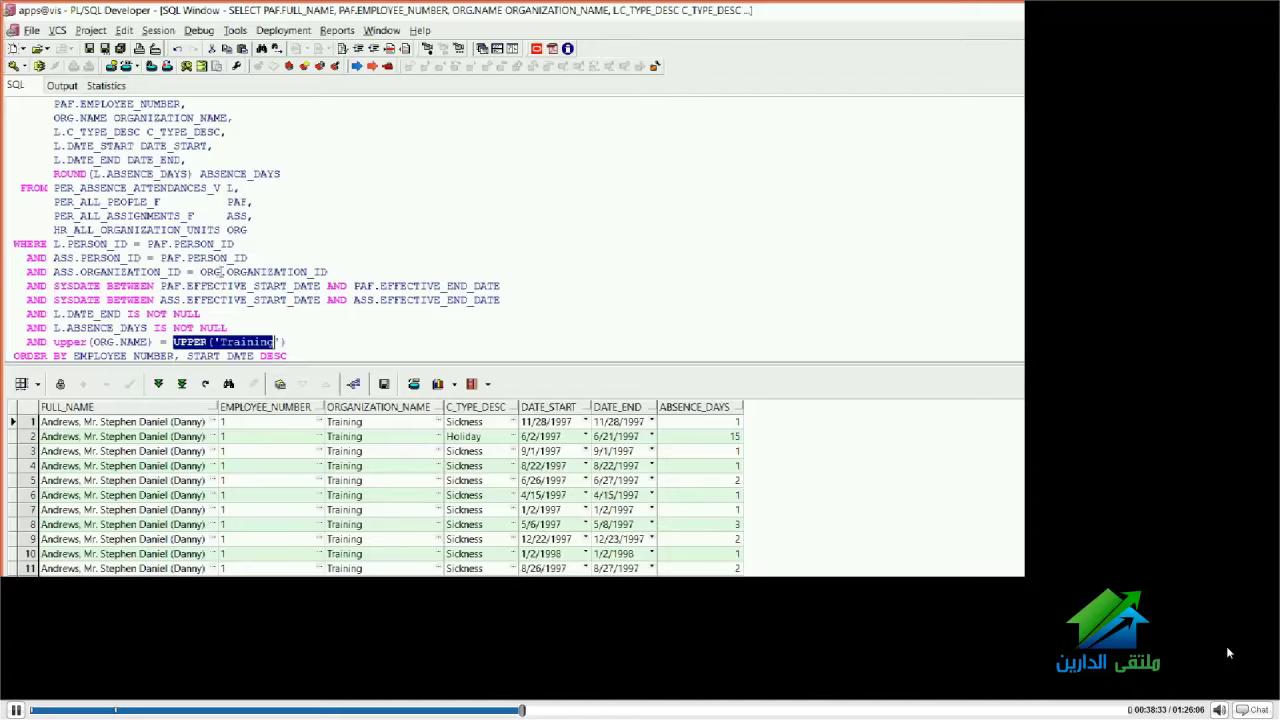
key("shift+End")
type(":")
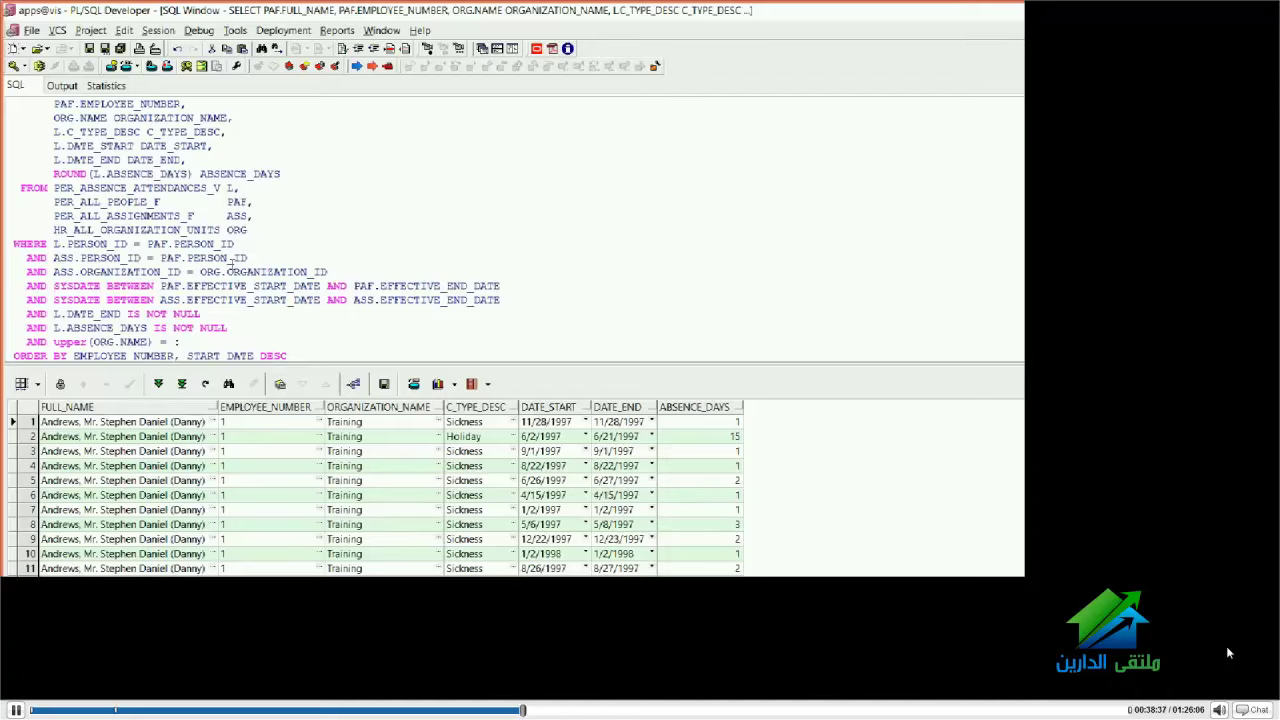
type("orgName")
Copy the whole query, switch to Reports Builder and replace the SQL query statement of Q_1 with it
key("ctrl+a")
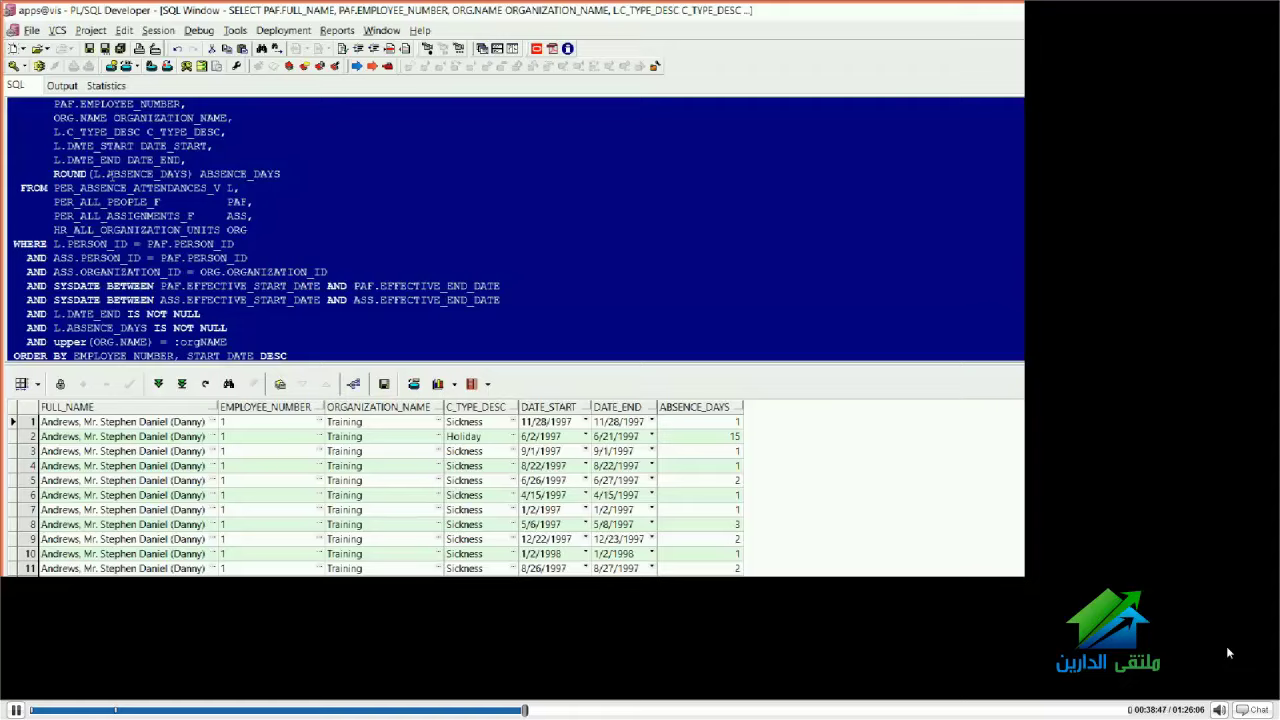
left_click(590, 569)
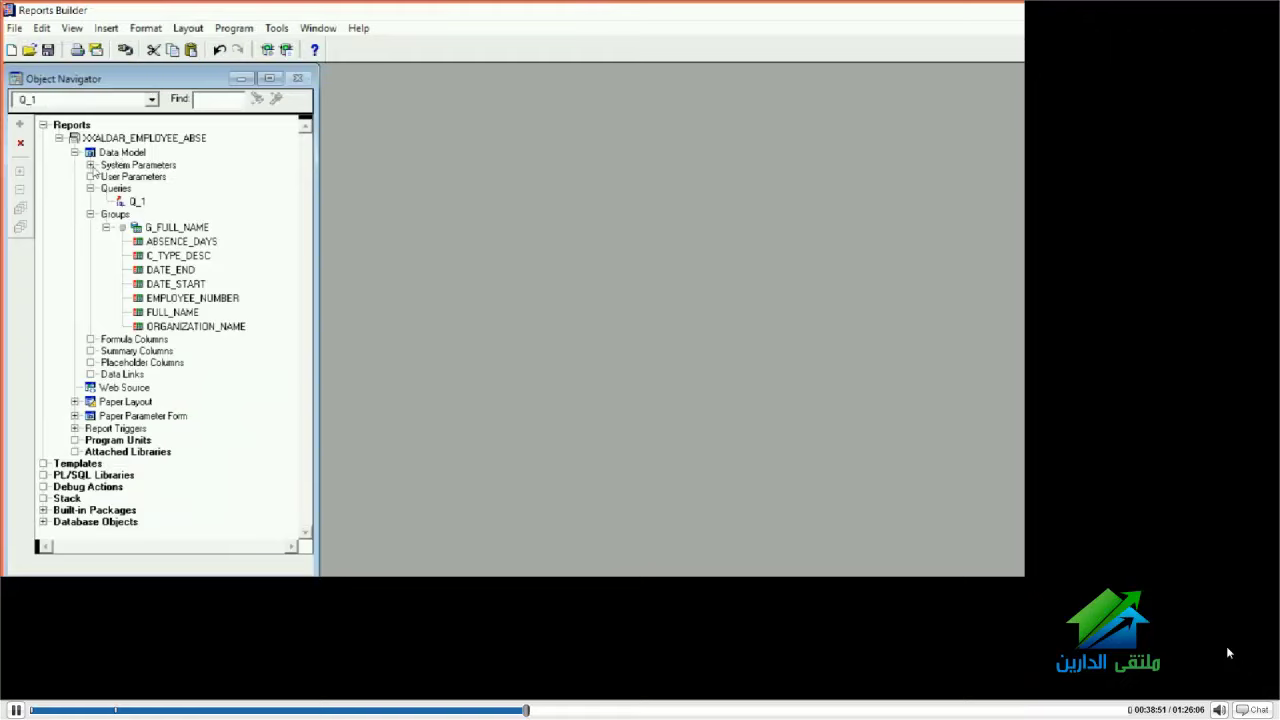
double_click(90, 155)
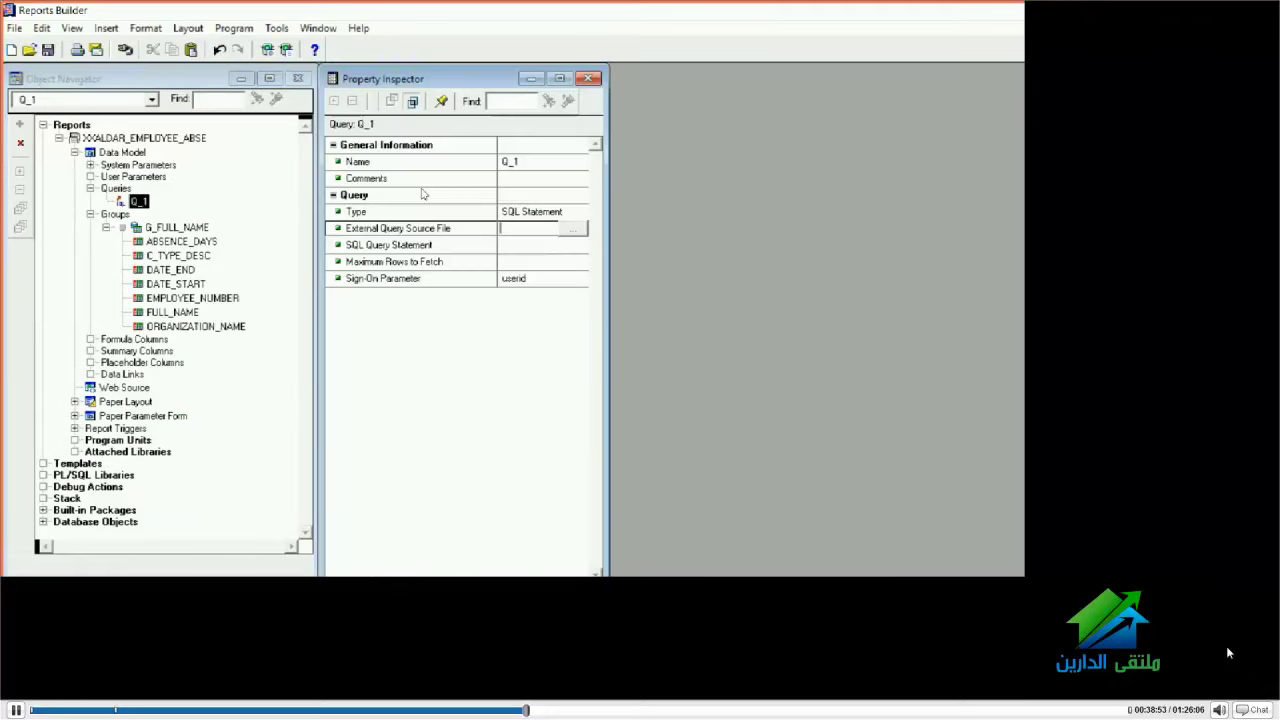
double_click(428, 197)
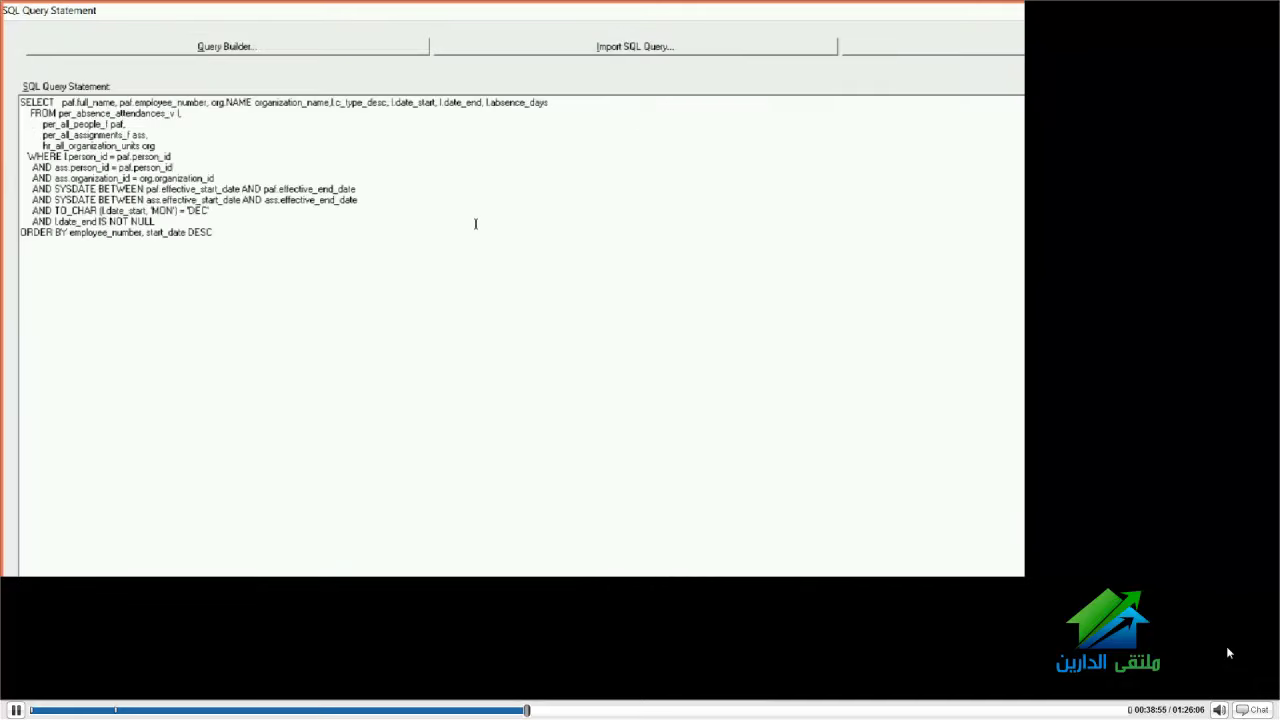
key("ctrl+a")
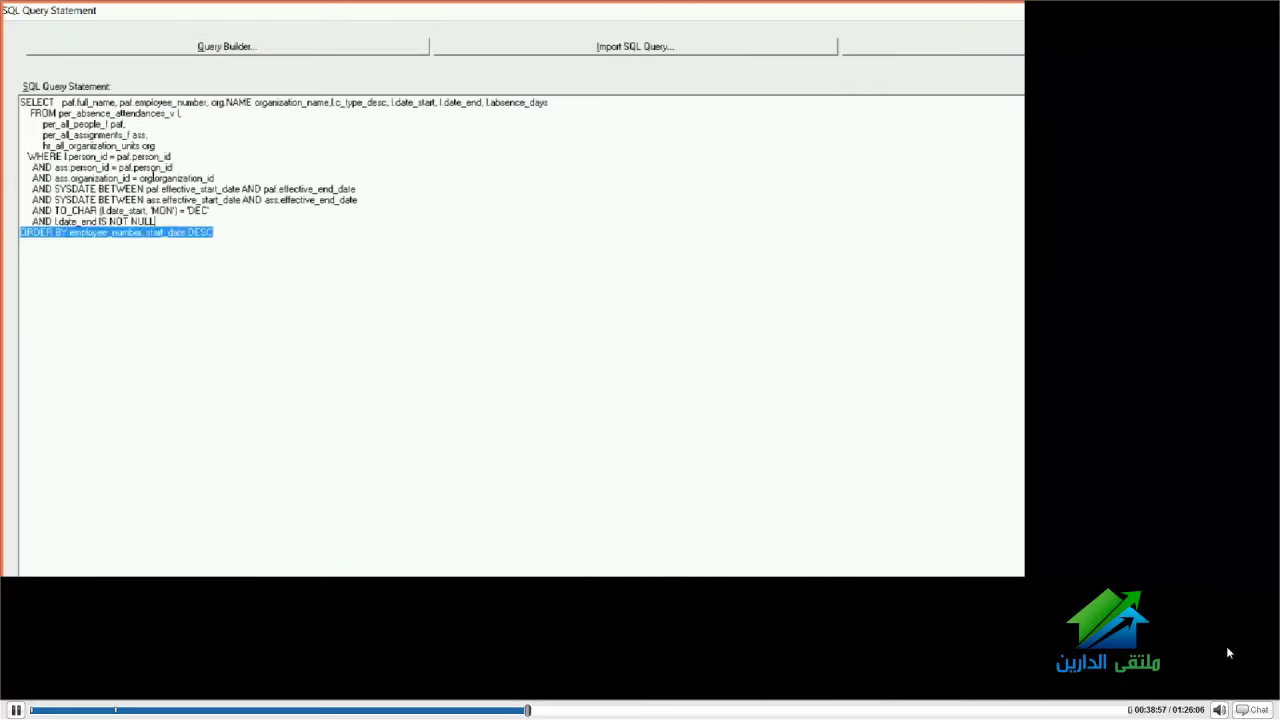
key("ctrl+v")
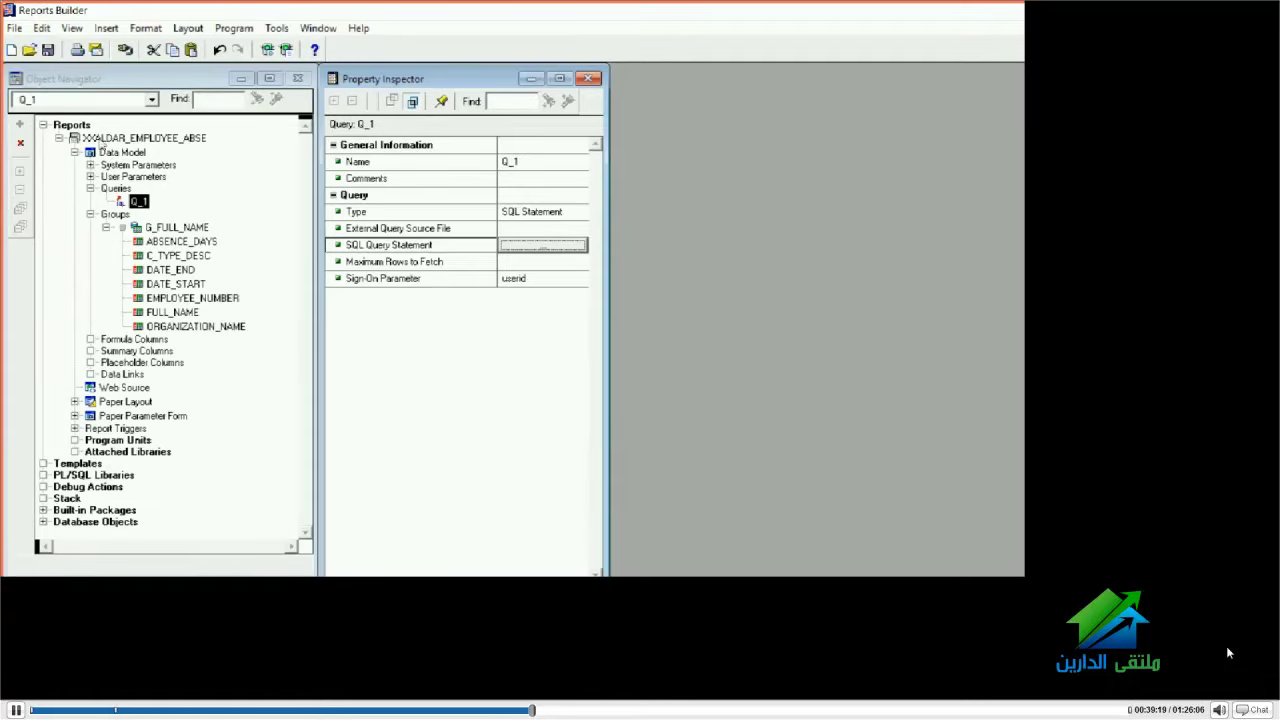
Show the ORGNAME user parameter in the data model and compile the XXALDAR_EMPLOYEE_ABSE report
left_click(90, 176)
key("Down")
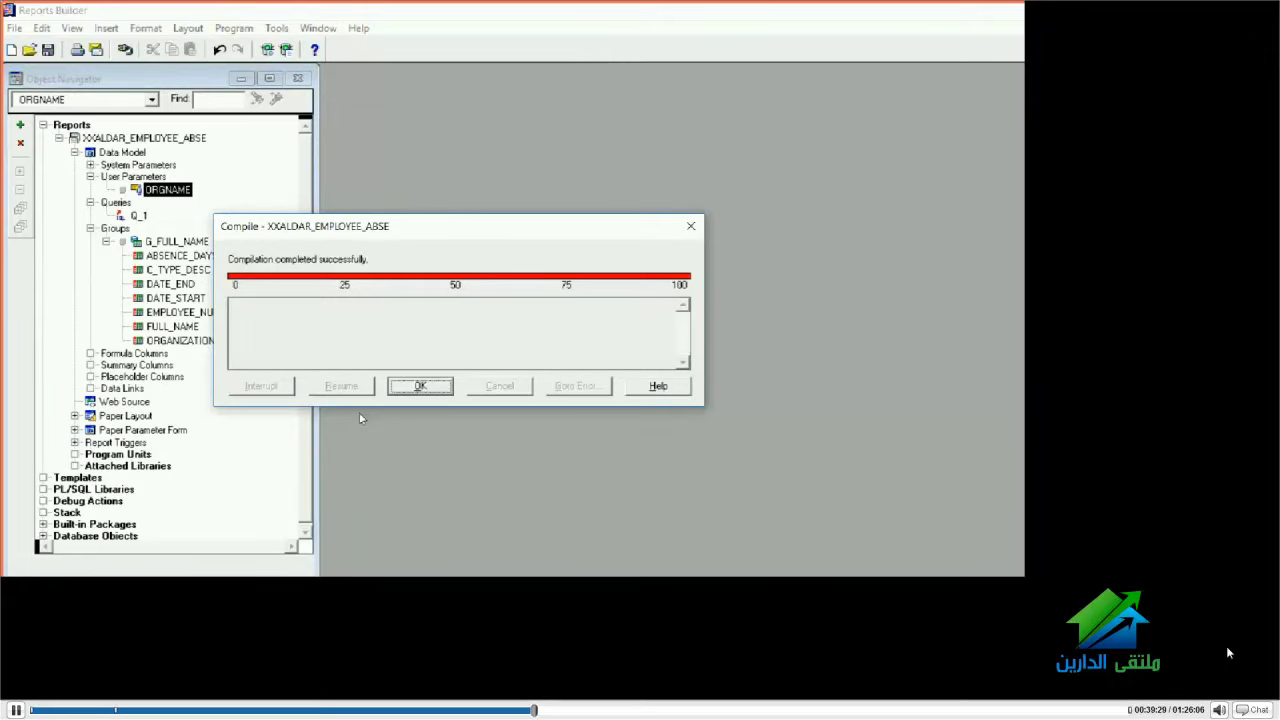
key("Return")
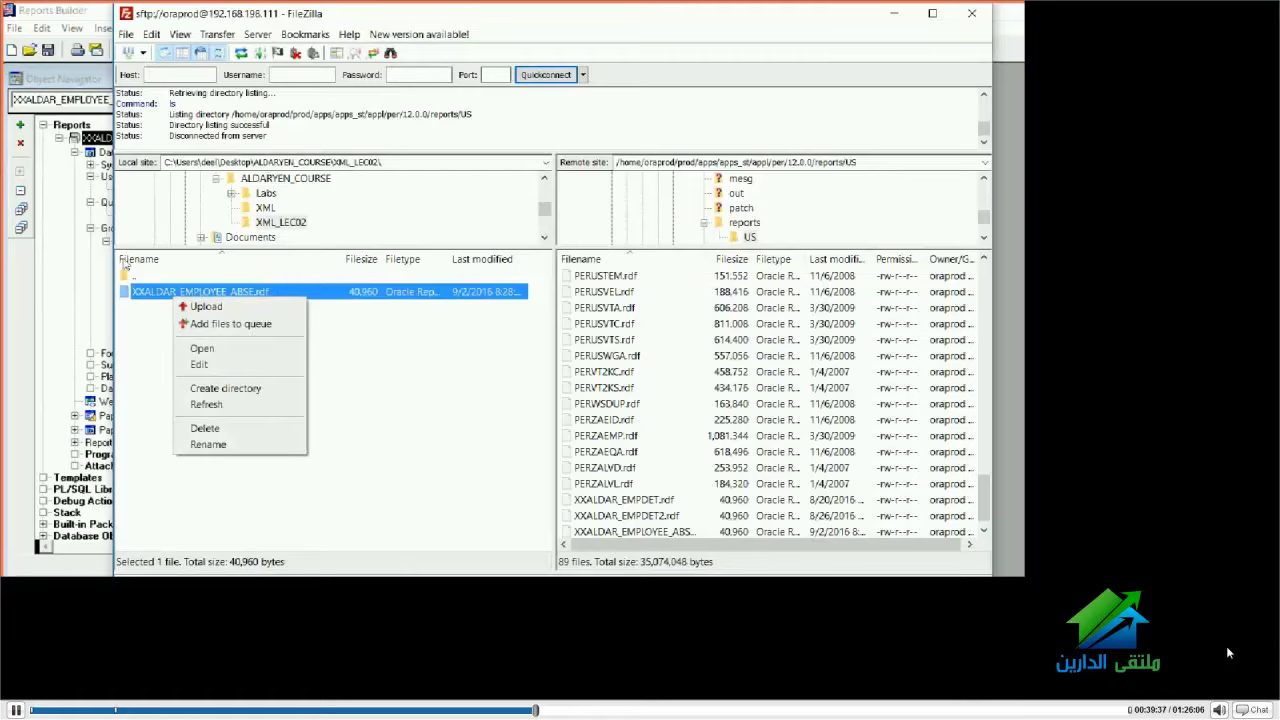
Refresh the local XML_LEC02 folder in FileZilla and upload XXALDAR_EMPLOYEE_ABSE.rdf to the server's per/12.0.0/reports/US folder
left_click(123, 261)
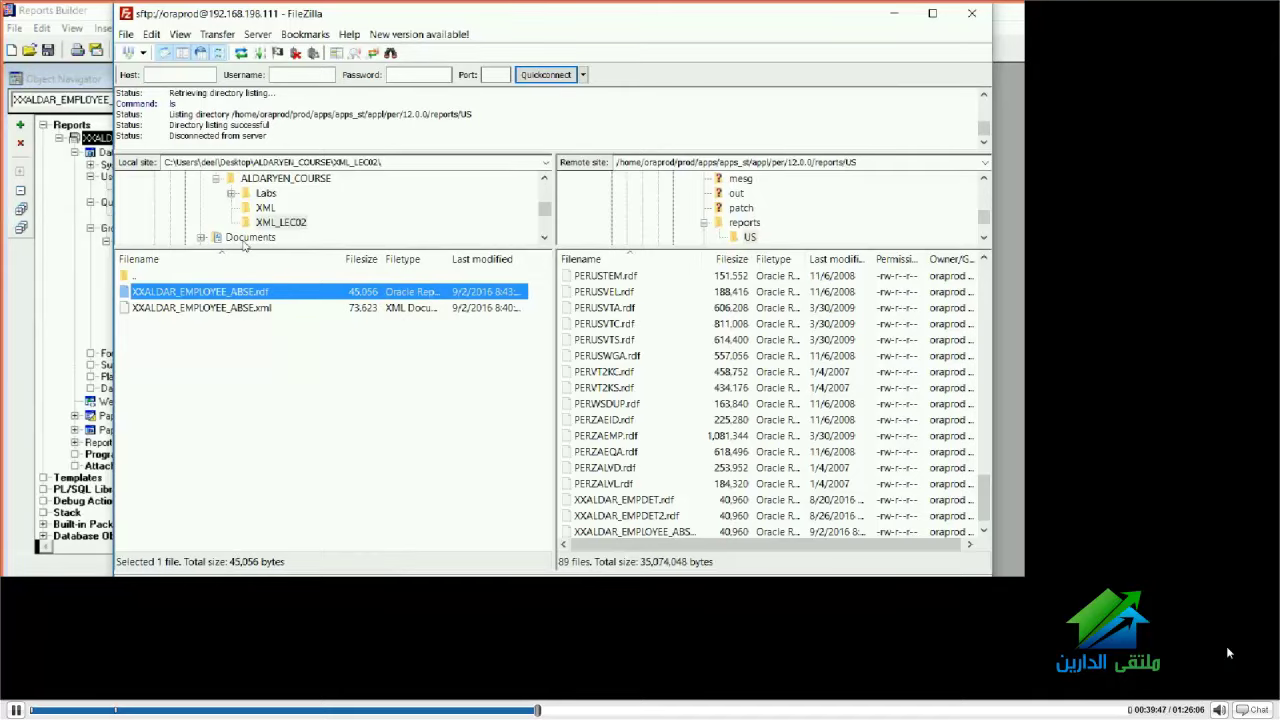
right_click(302, 295)
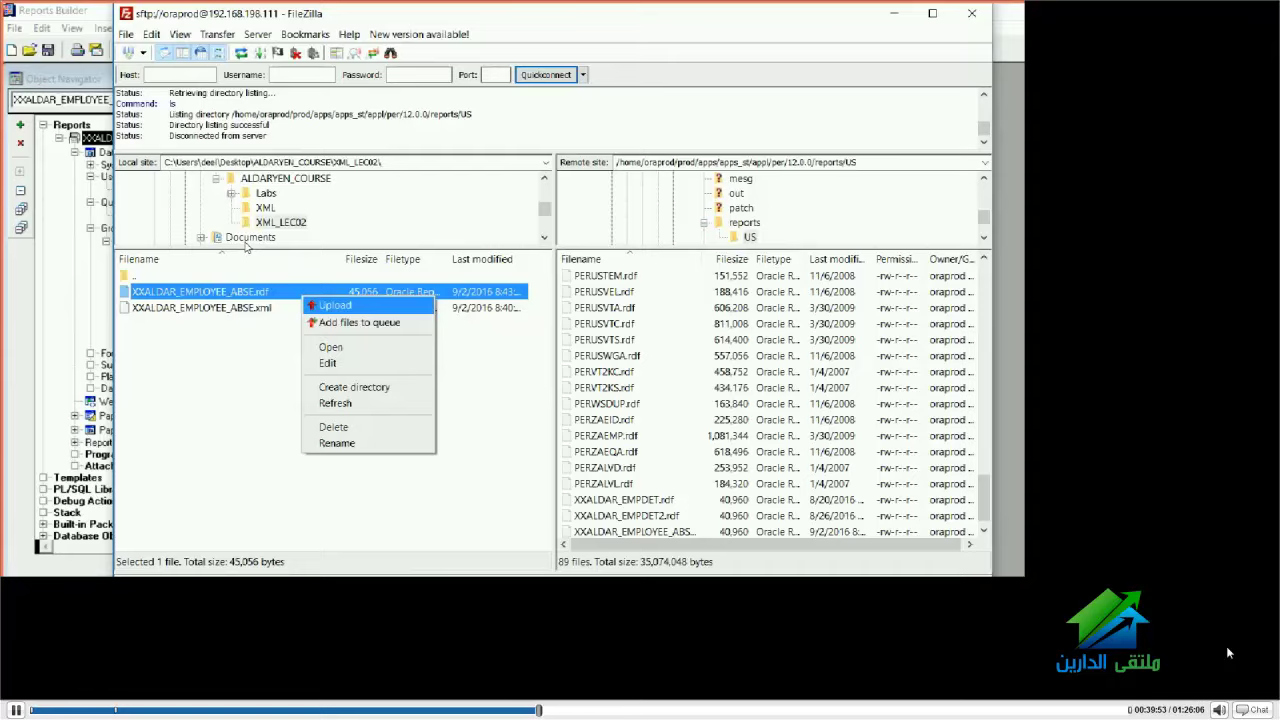
key("Return")
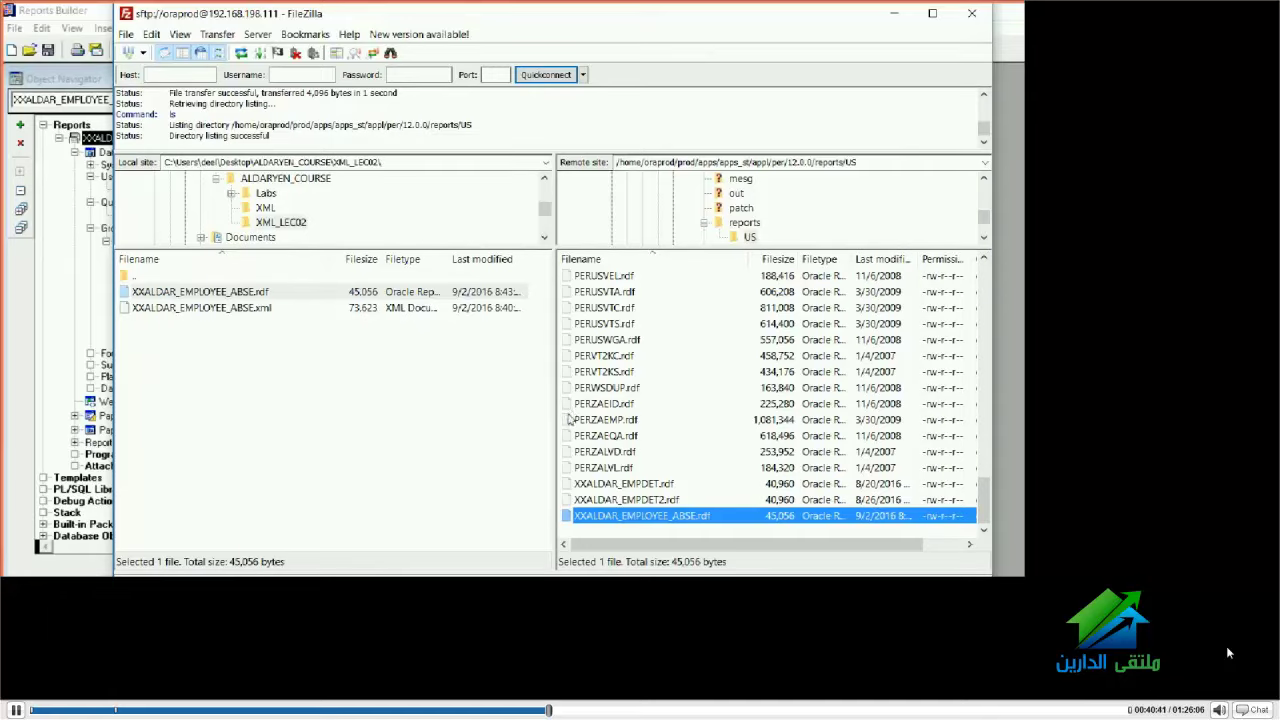
Rename the server copy of XXALDAR_EMPLOYEE_ABSE.rdf to XXALDAR_EMPLOYEE_ABSE_old02092016.rdf and widen the remote filename column
right_click(681, 515)
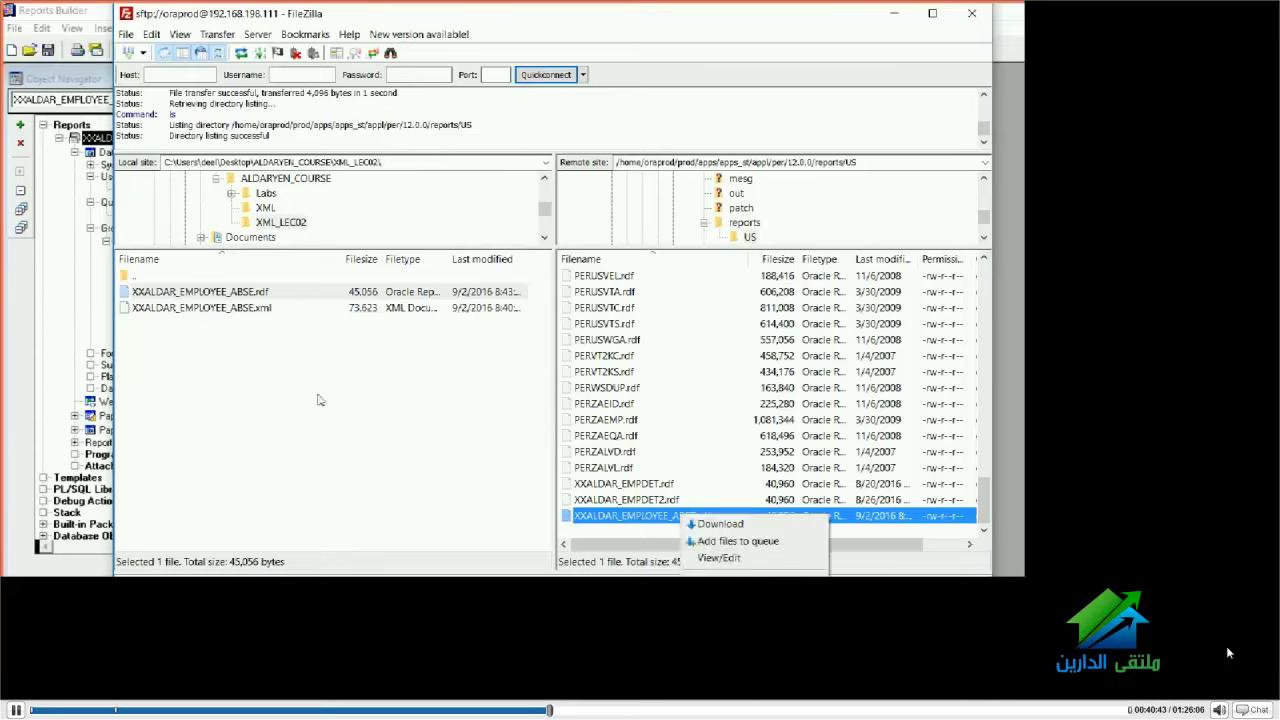
left_click(270, 358)
key("Tab")
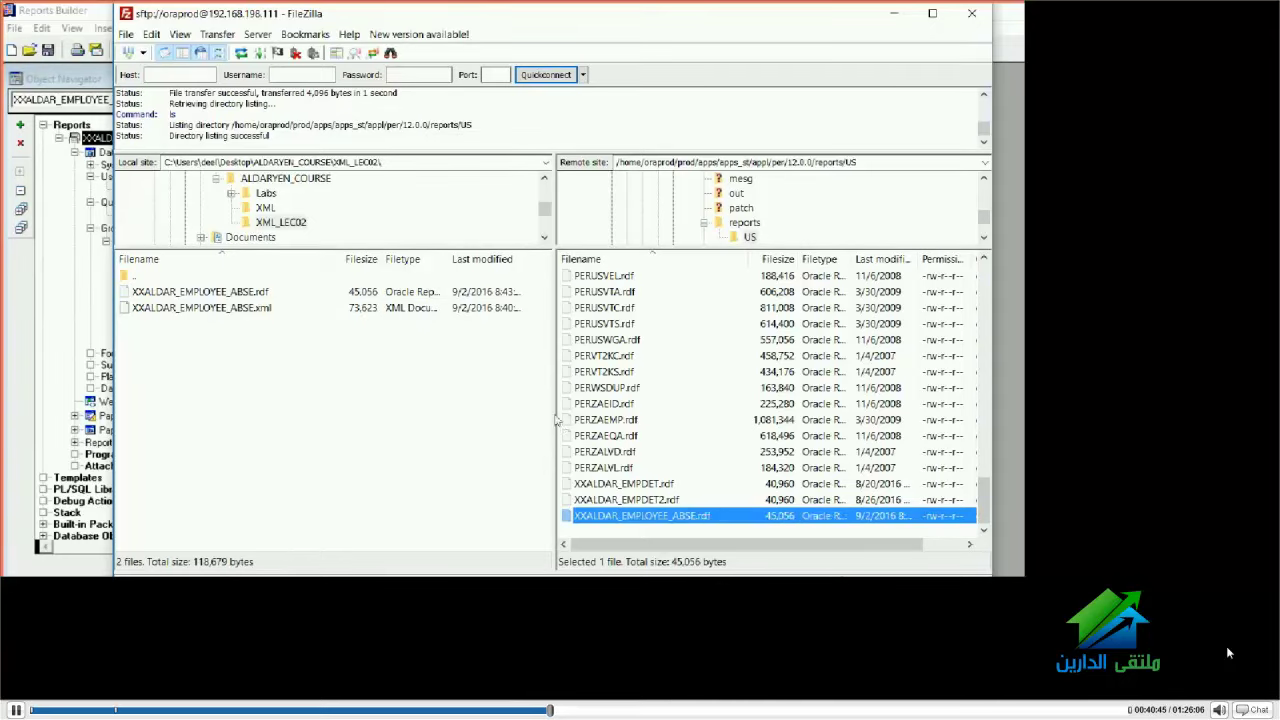
key("shift+F10")
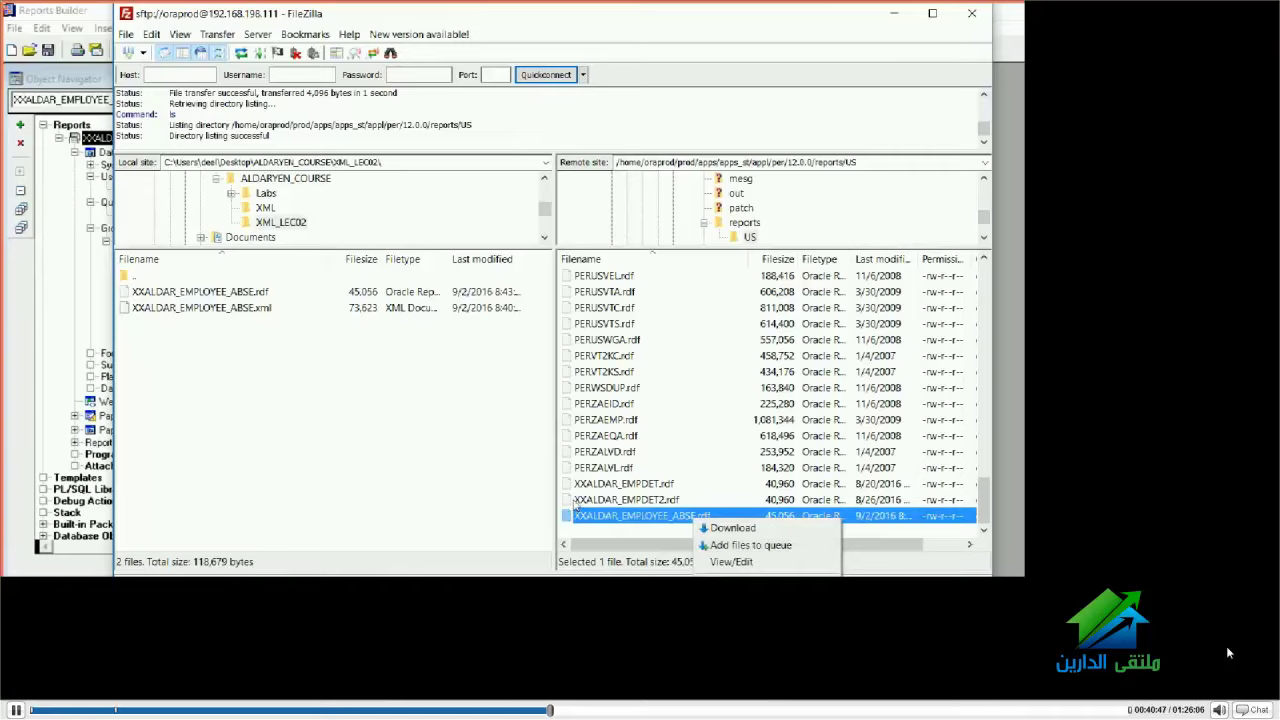
key("r")
key("Right")
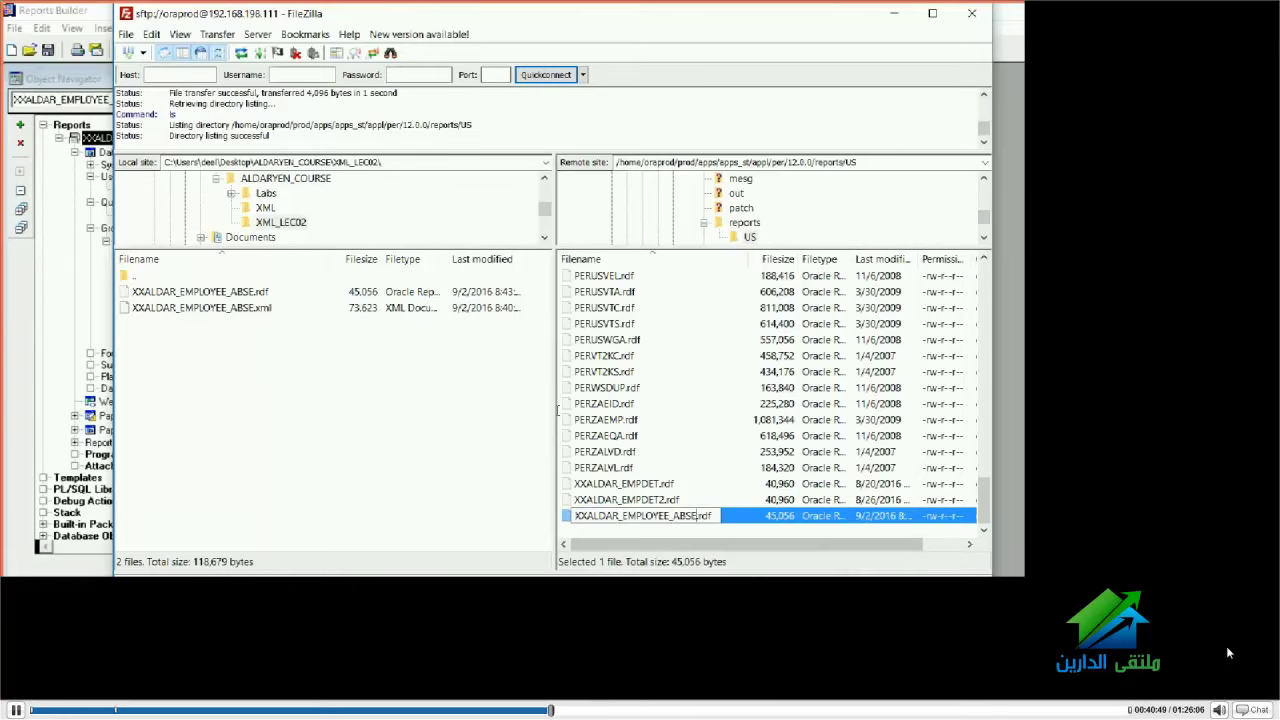
type("_old2")
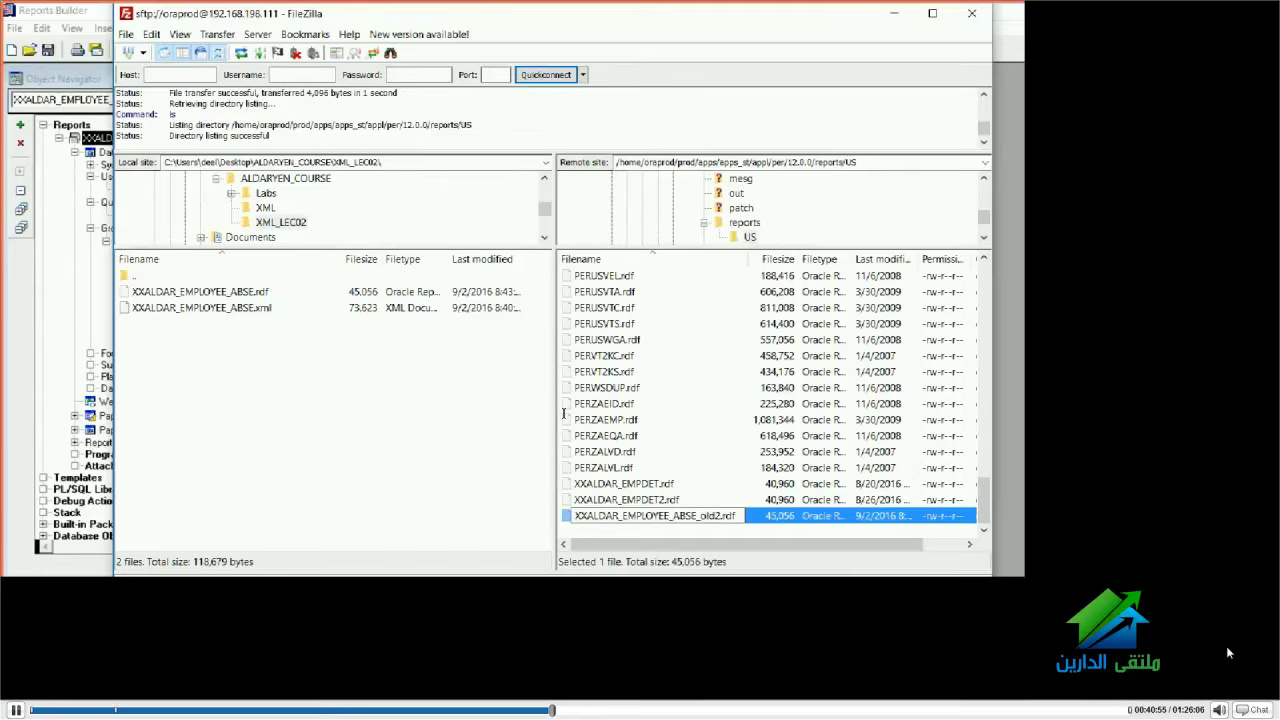
key("BackSpace")
type("020920126")
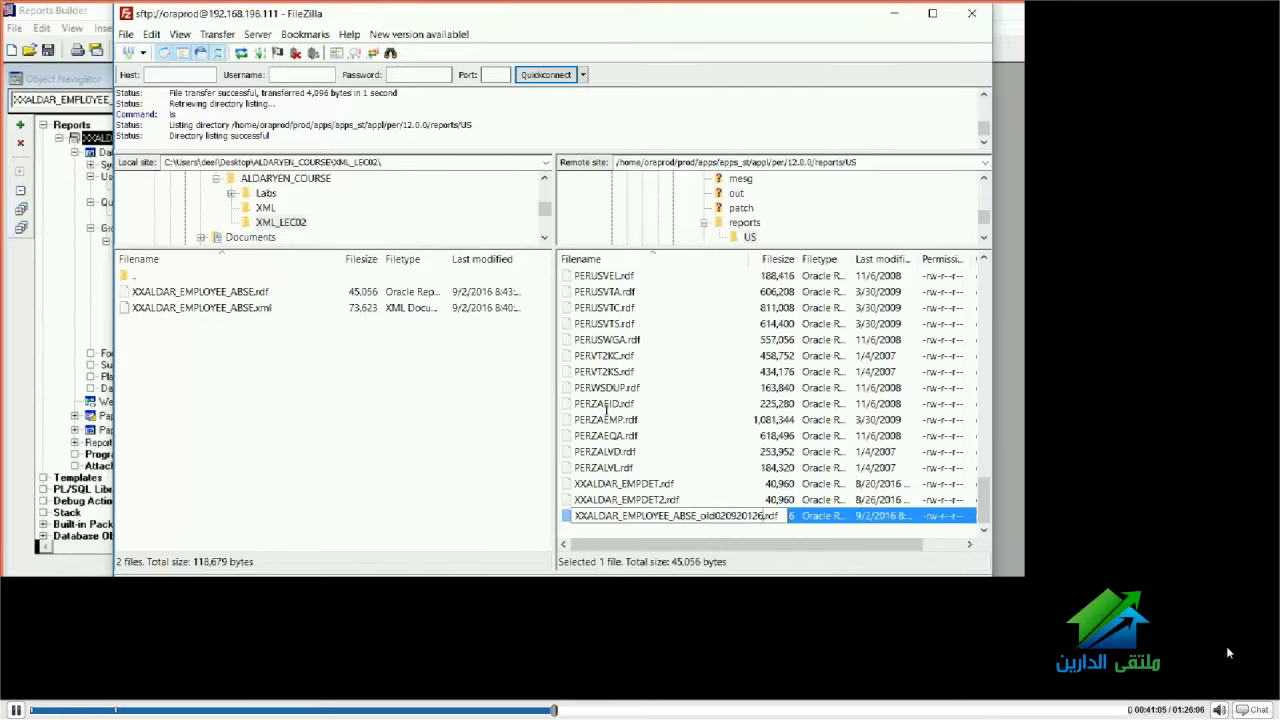
key("Left")
key("shift+Left")
key("BackSpace")
key("Return")
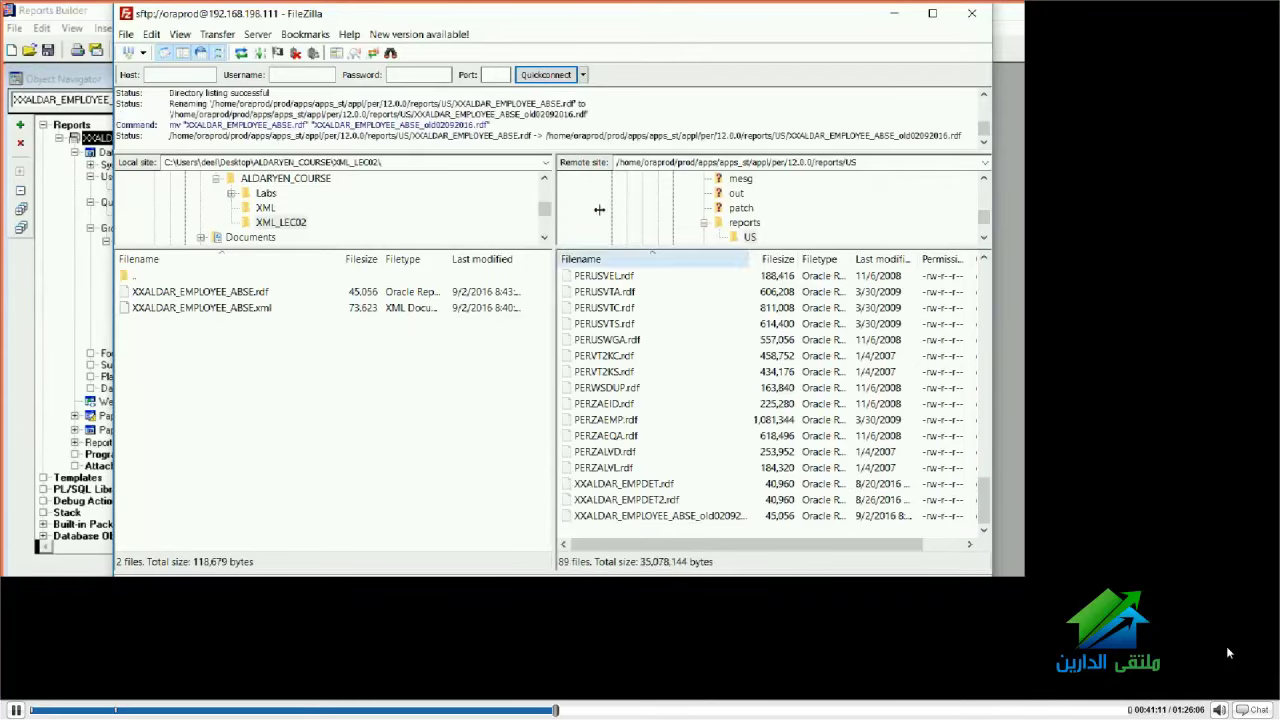
left_click_drag(749, 259, 791, 259)
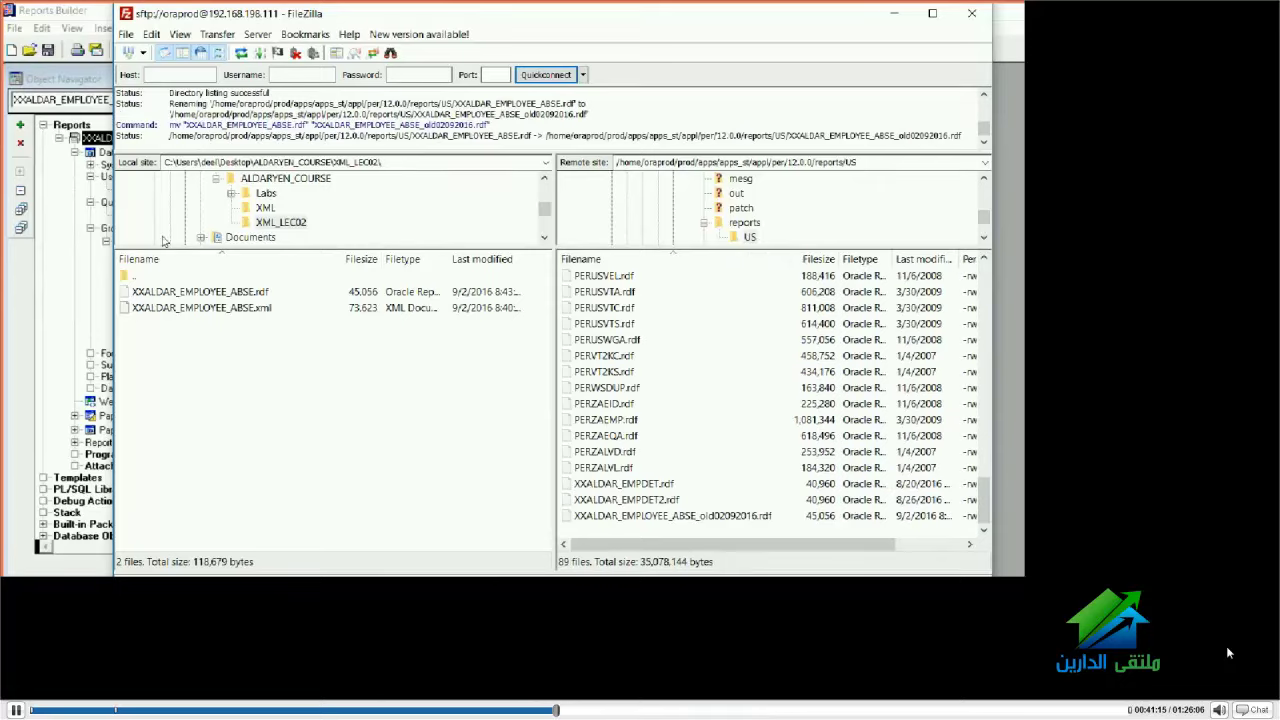
Upload the local XXALDAR_EMPLOYEE_ABSE.rdf to the reports/US folder again and compare it with the renamed copy there
right_click(200, 291)
left_click(230, 301)
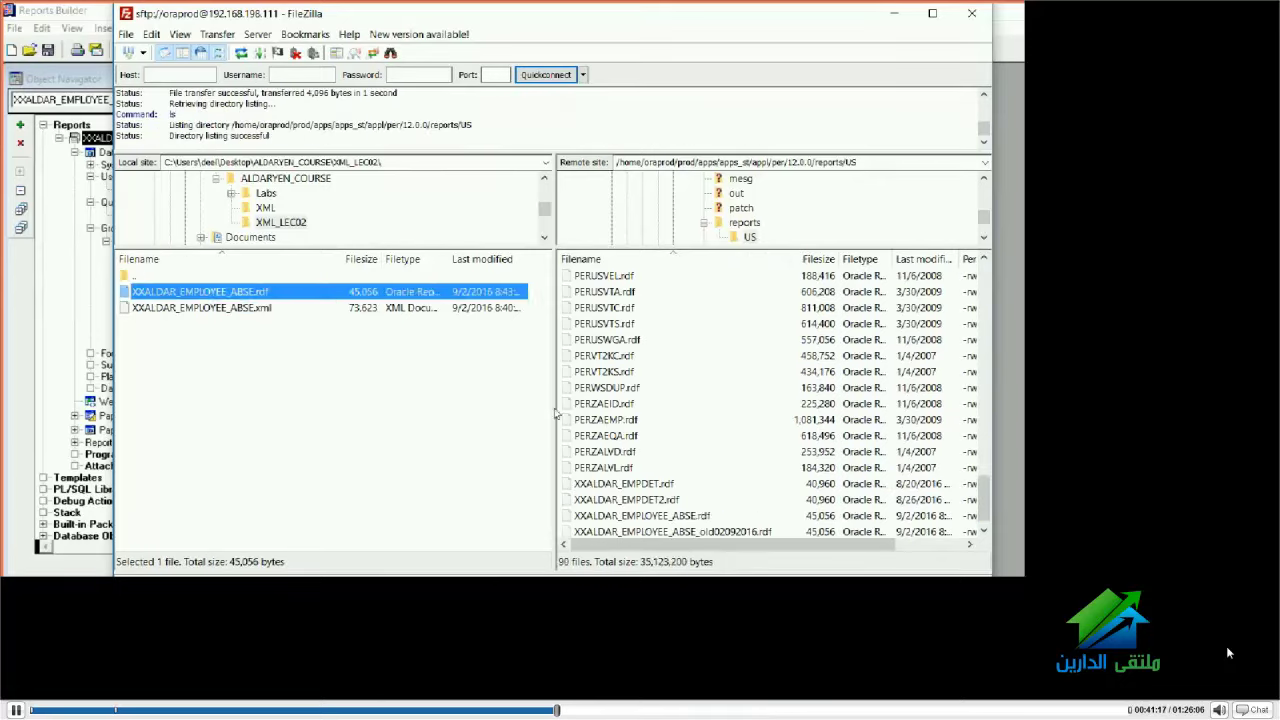
key("Tab")
key("Down")
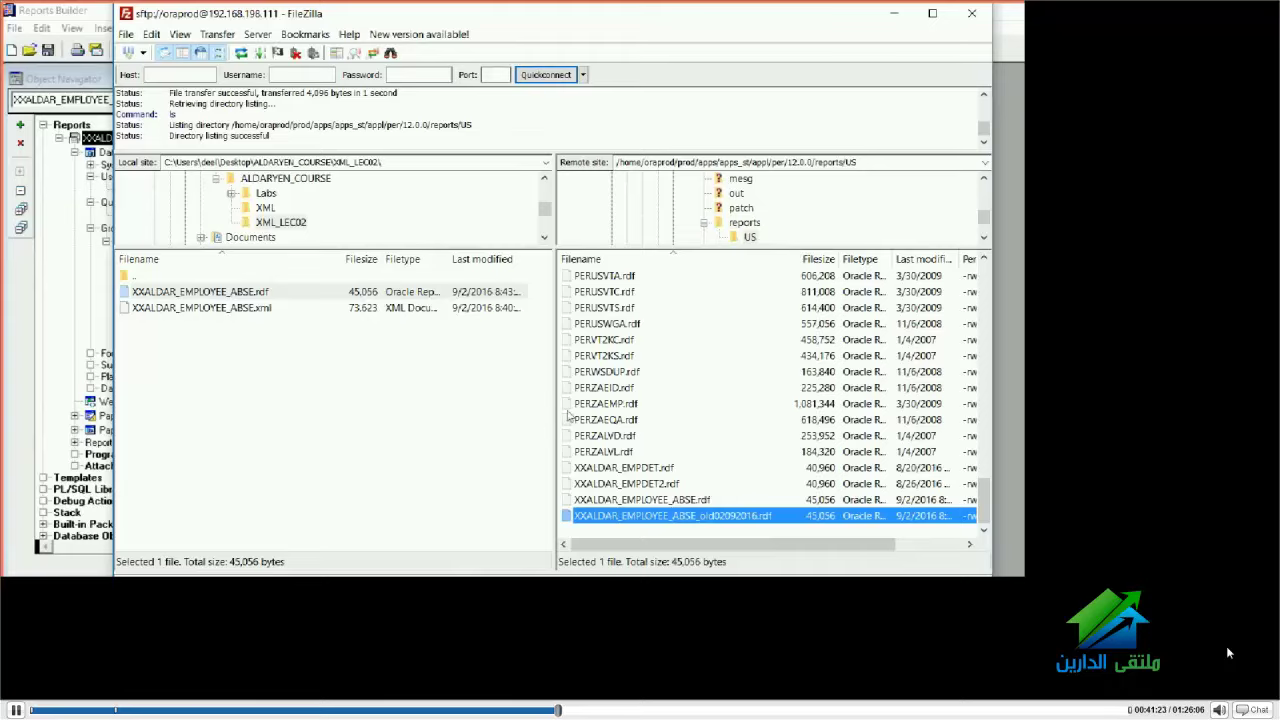
Minimize FileZilla and switch to the Human Resources navigator in Oracle Applications
left_click(894, 13)
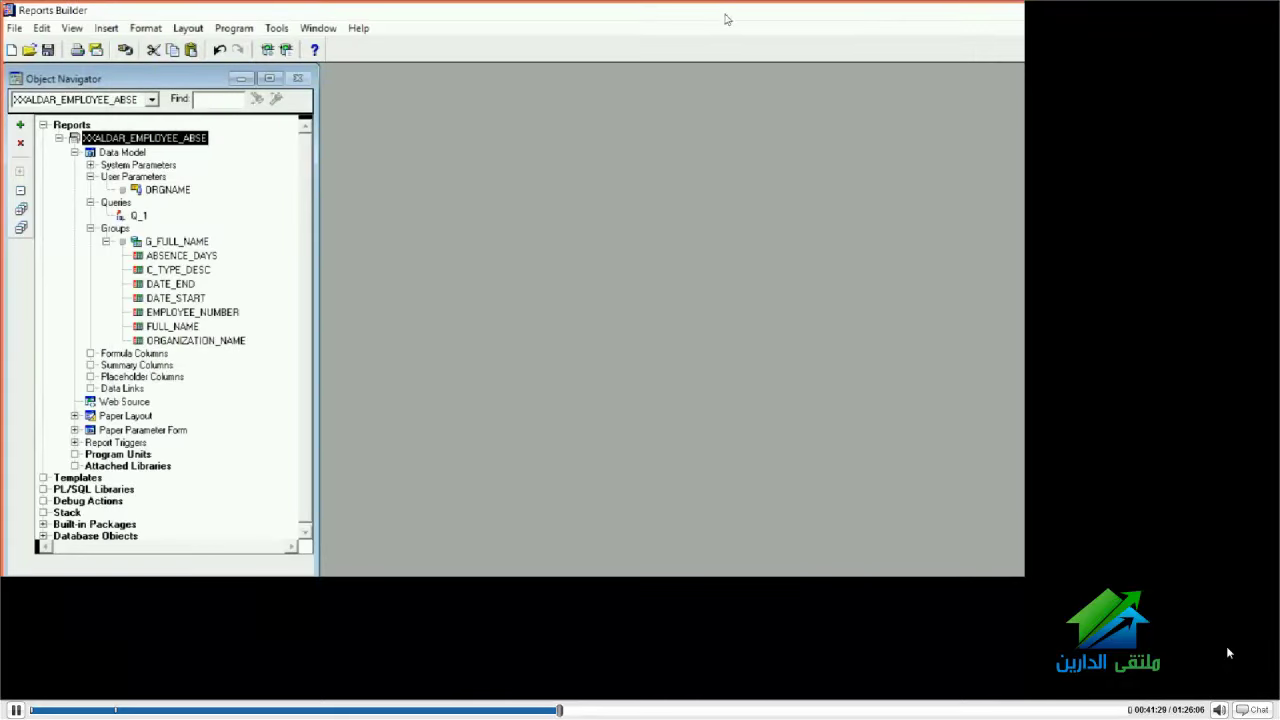
key("alt+Tab")
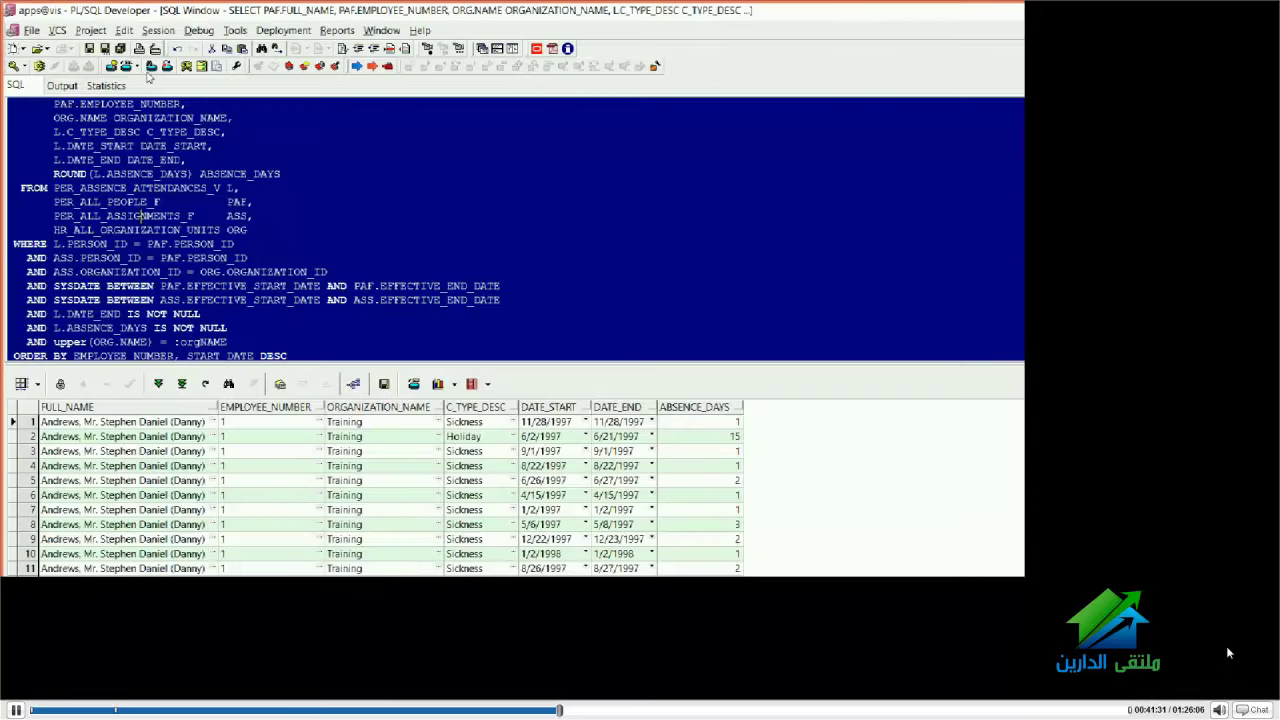
left_click(577, 560)
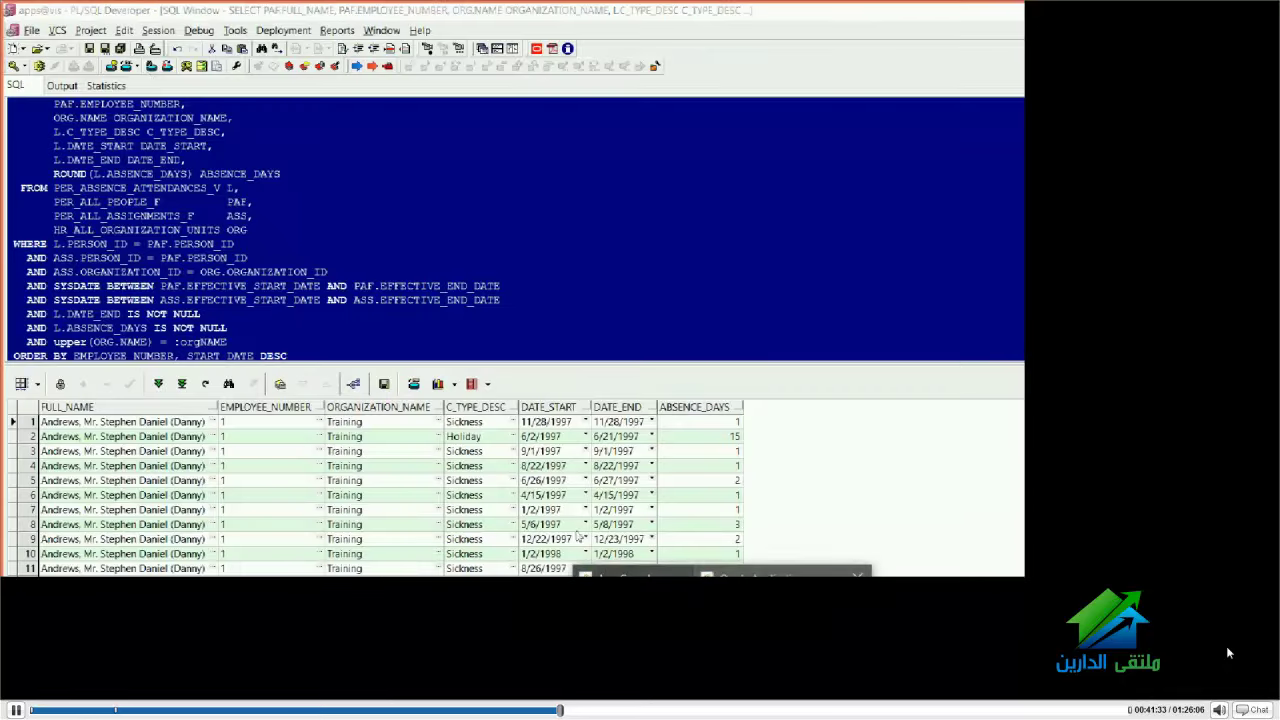
key("alt+Tab")
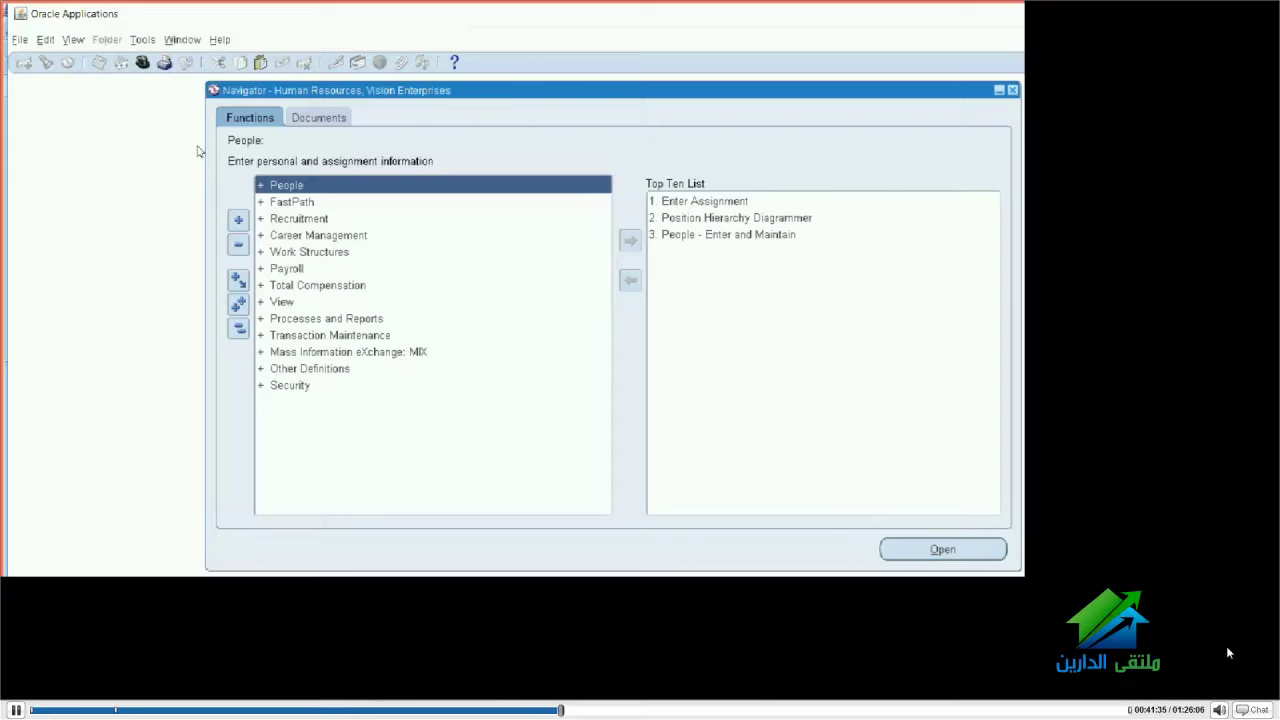
key("alt+v")
key("r")
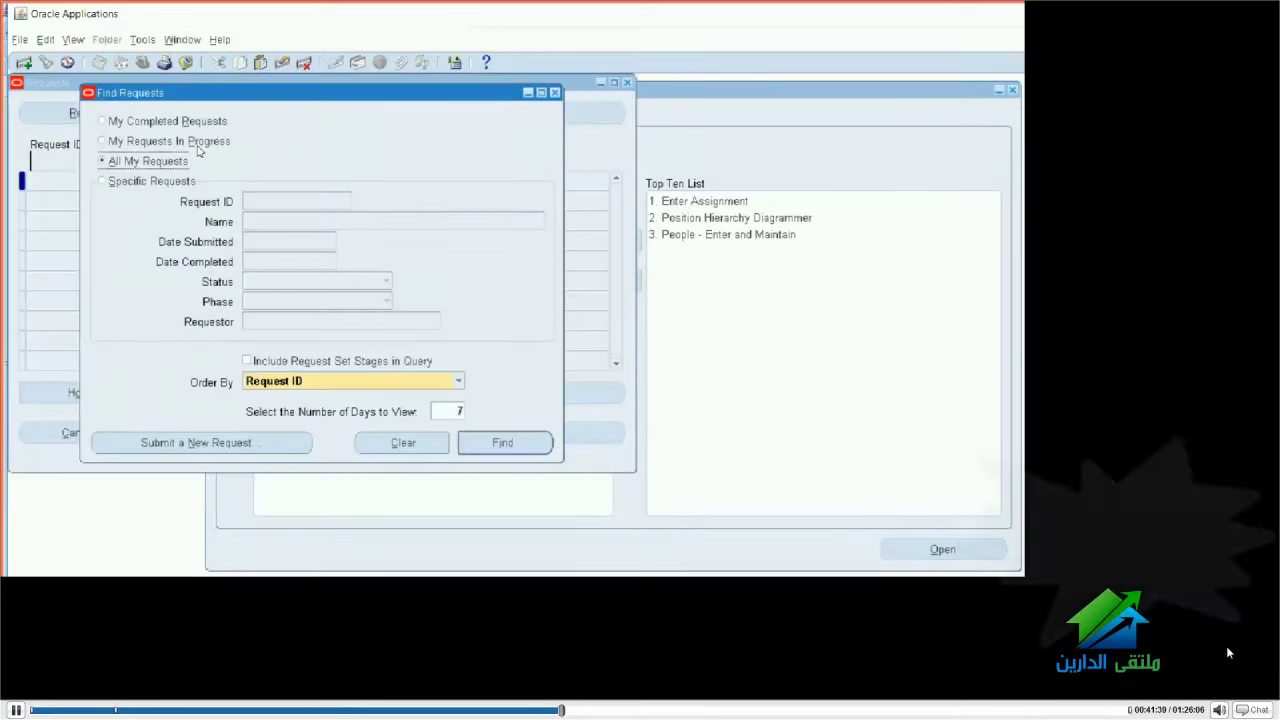
key("alt+n")
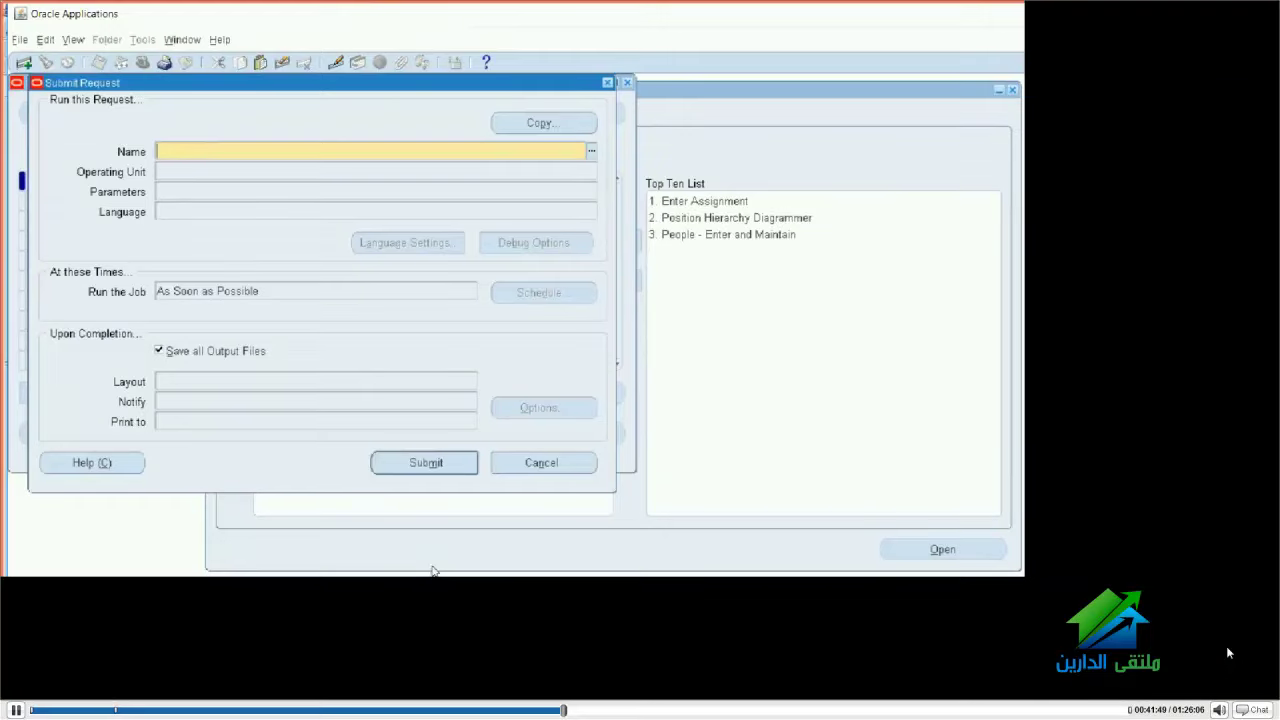
key("alt+Tab")
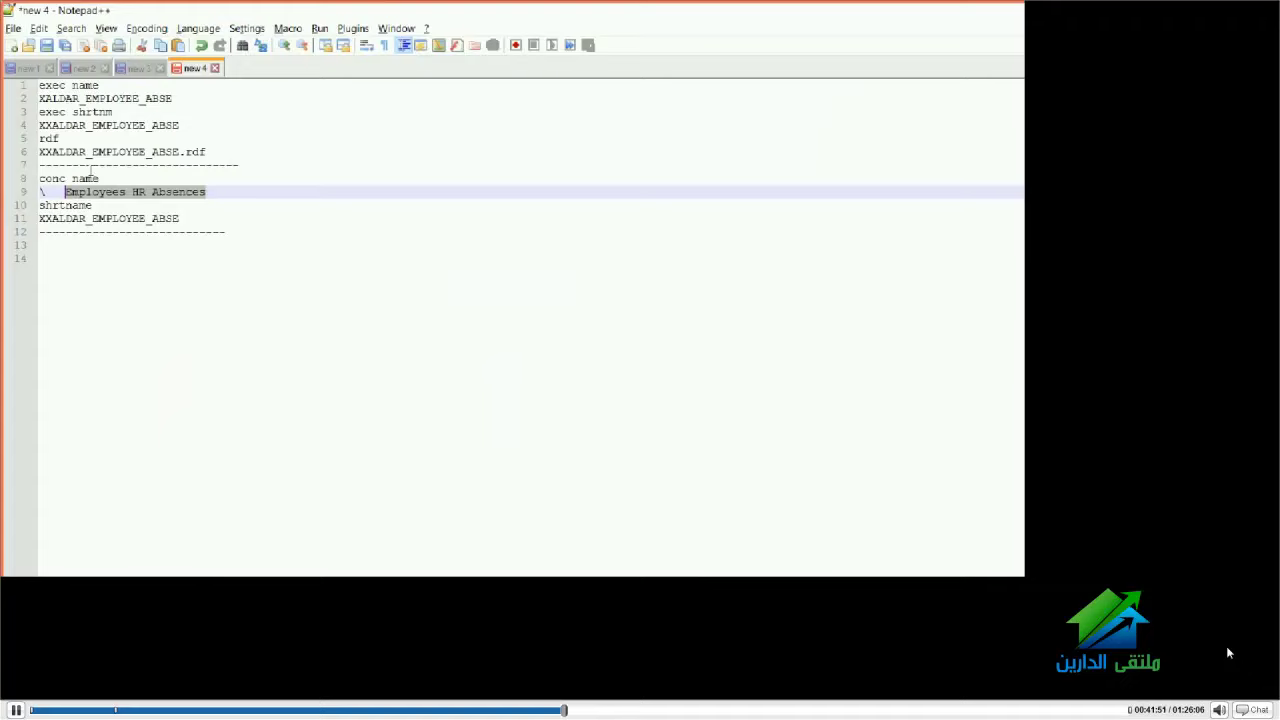
key("alt+Tab")
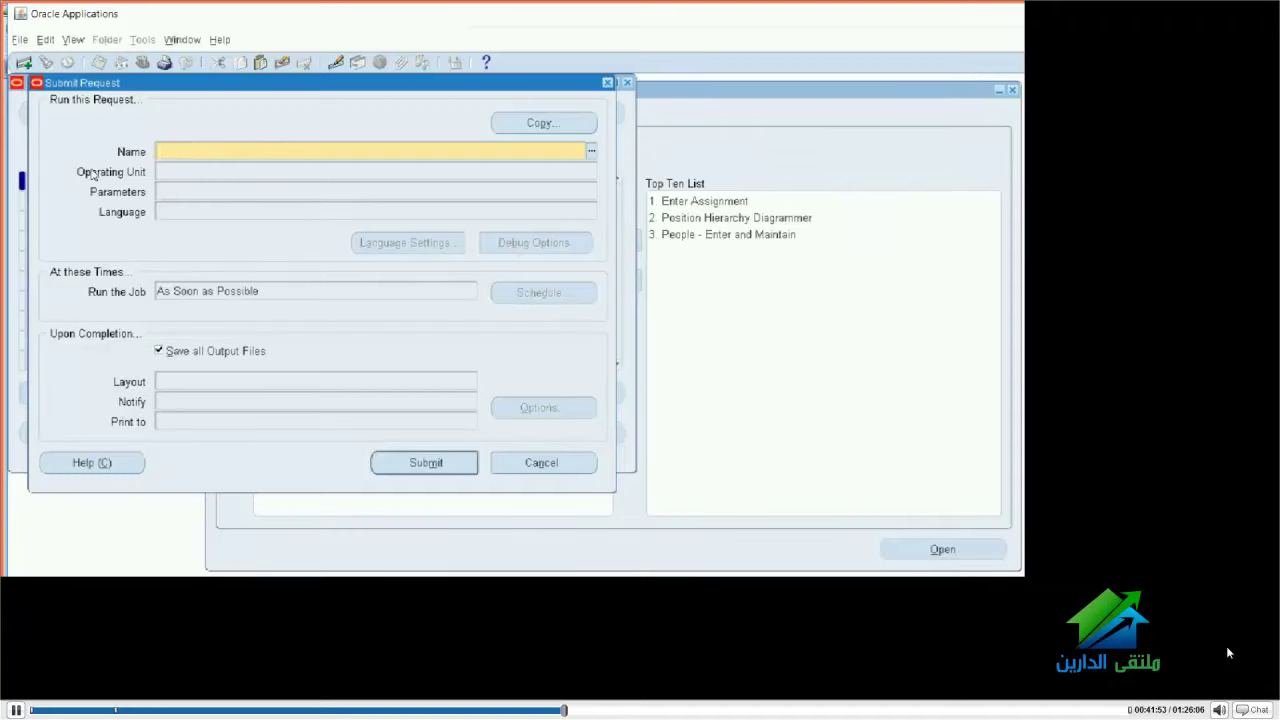
type("Employees HR Absences")
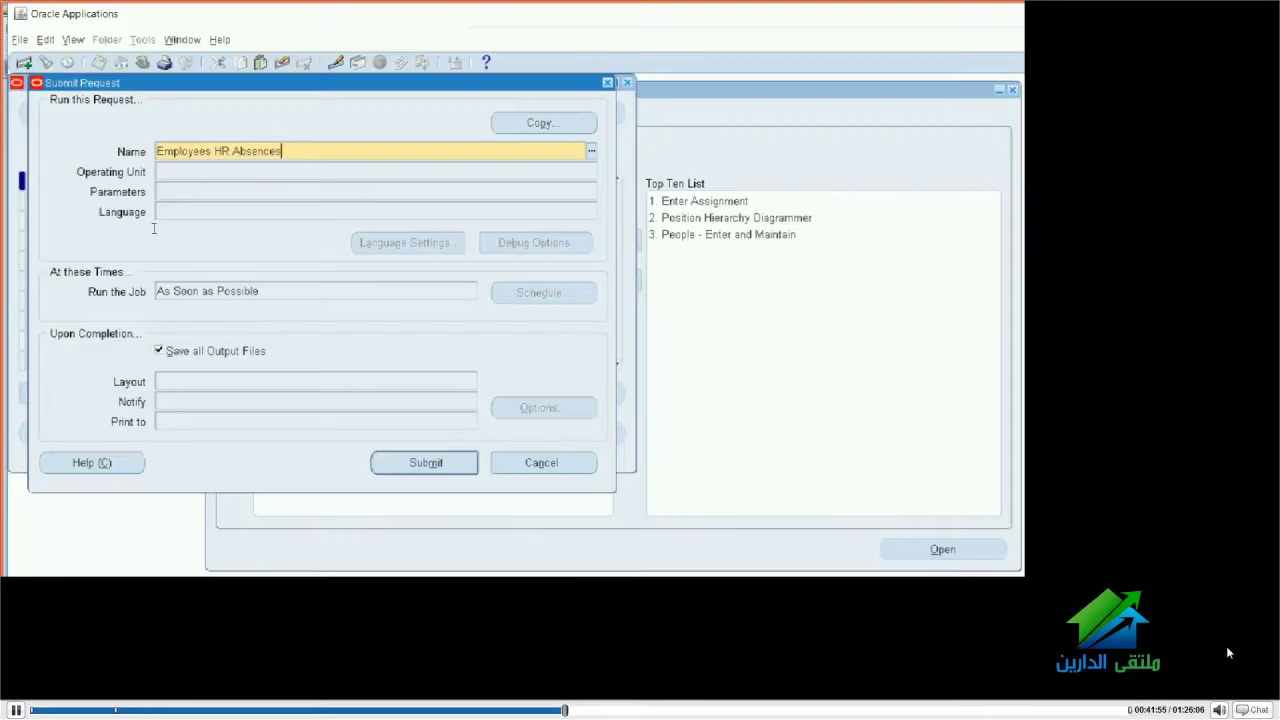
key("Tab")
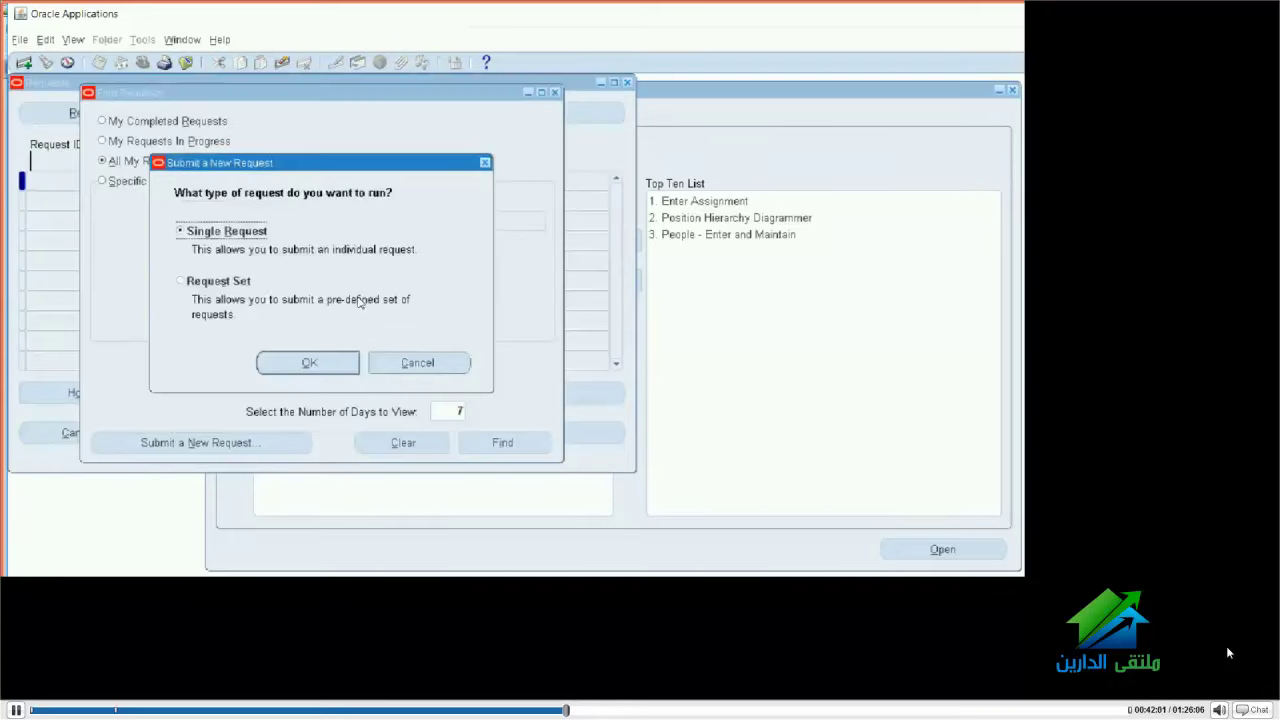
key("Escape")
key("F4")
key("F4")
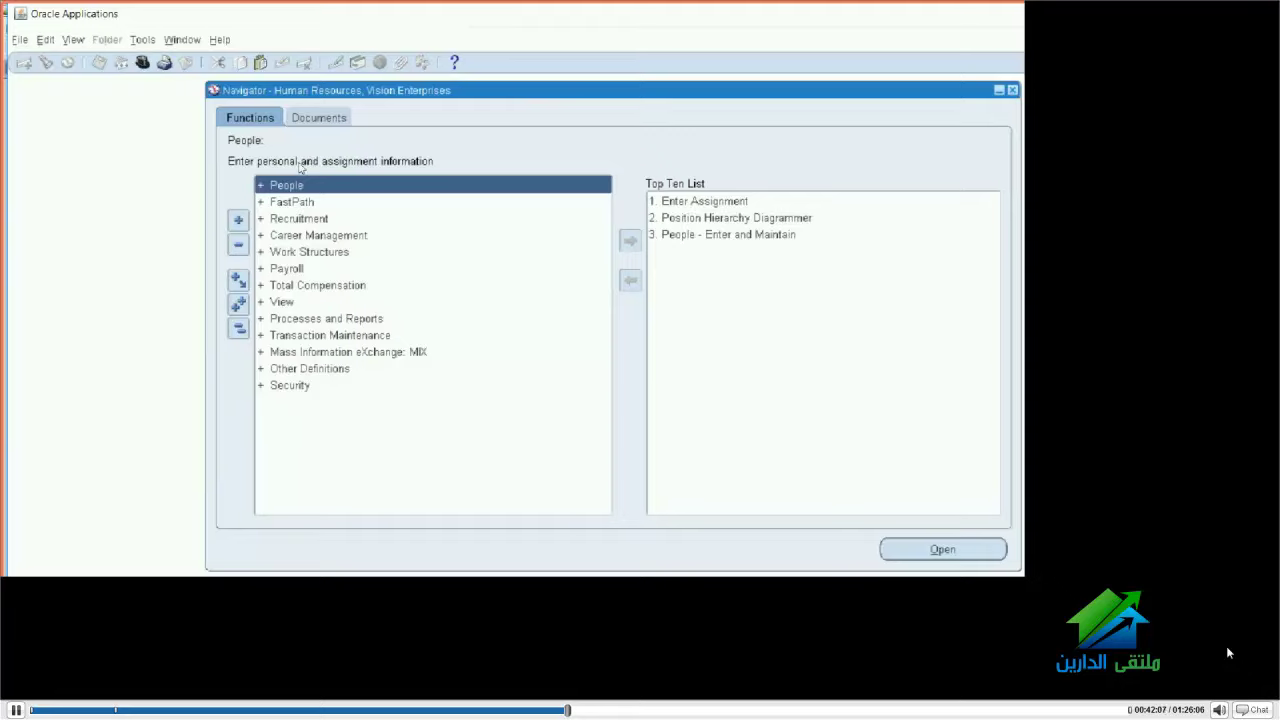
Switch to the Application Developer responsibility and open the form for defining concurrent programs
key("alt+f")
type("wa")
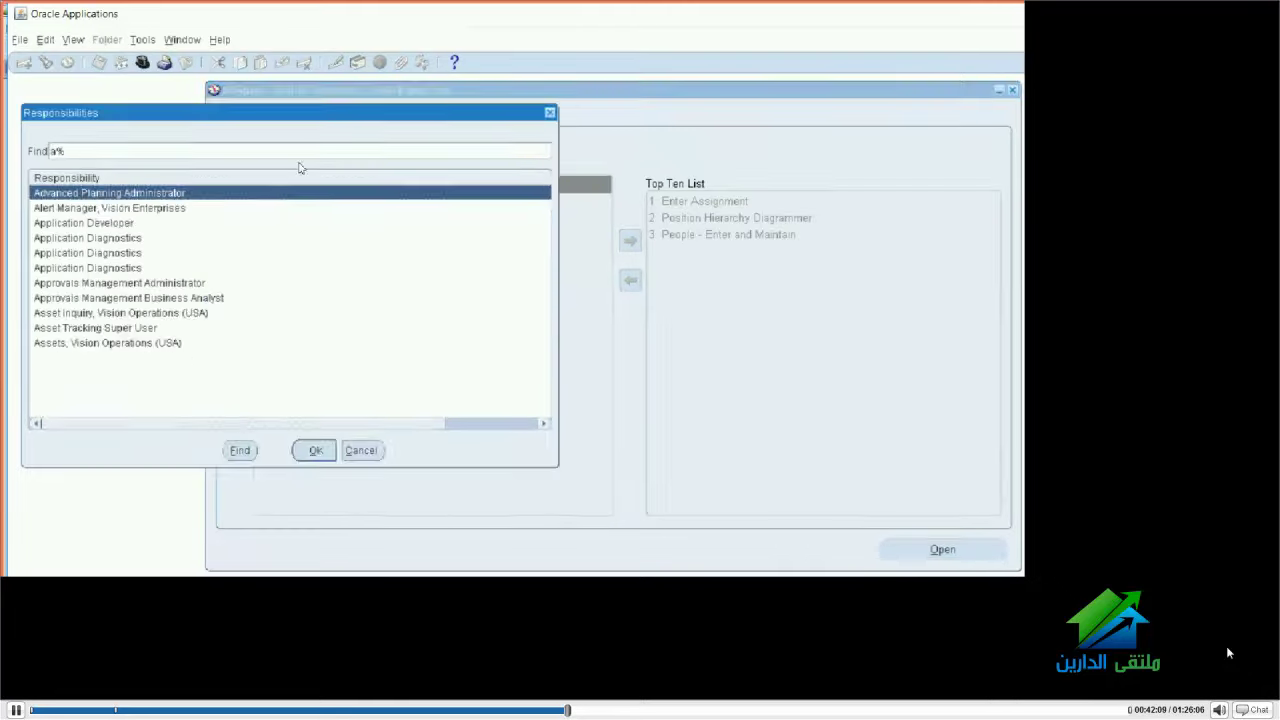
type("pp")
key("Return")
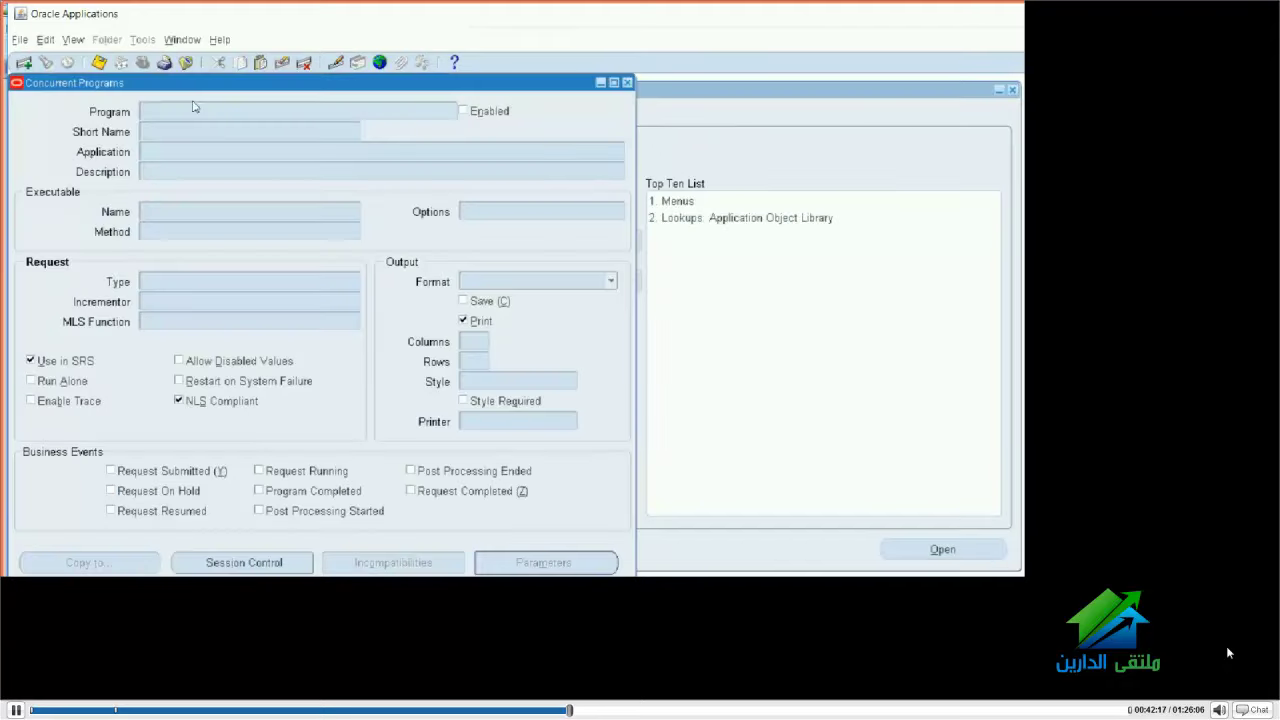
Query the Employees HR Absences concurrent program and begin a parameter with sequence 10
type("Employees HR Absences")
key("ctrl+F11")
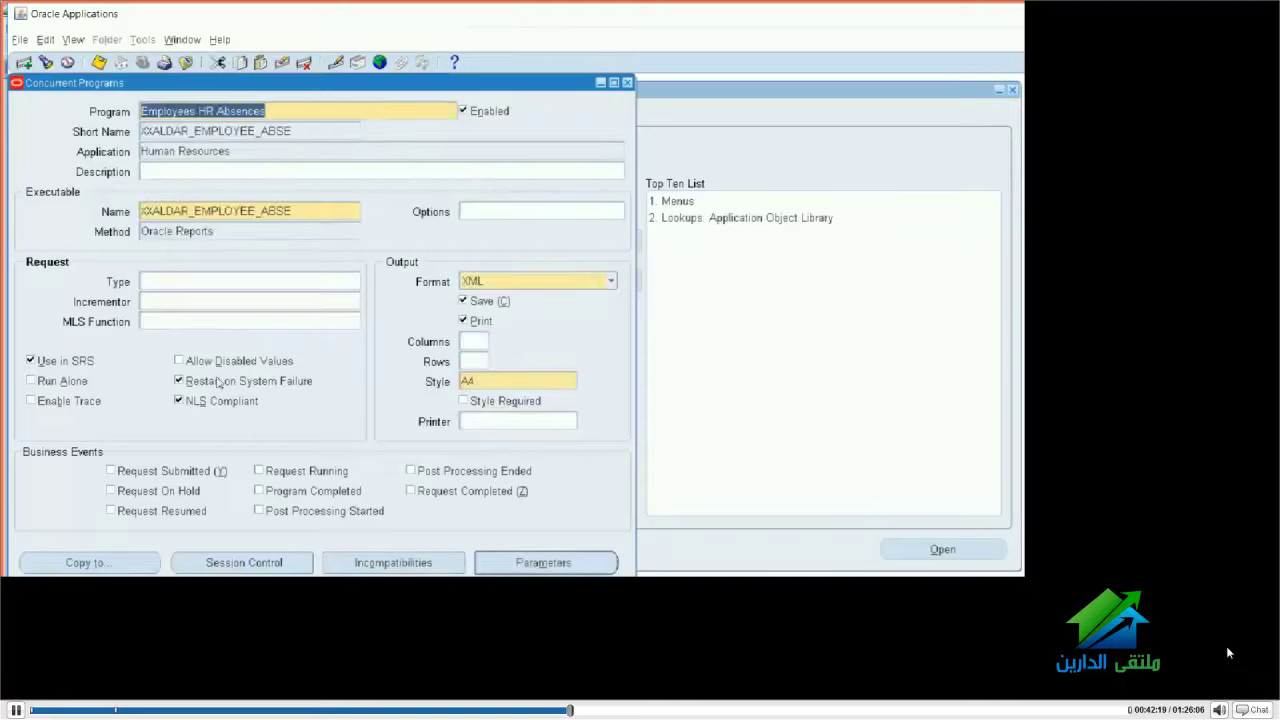
key("alt+m")
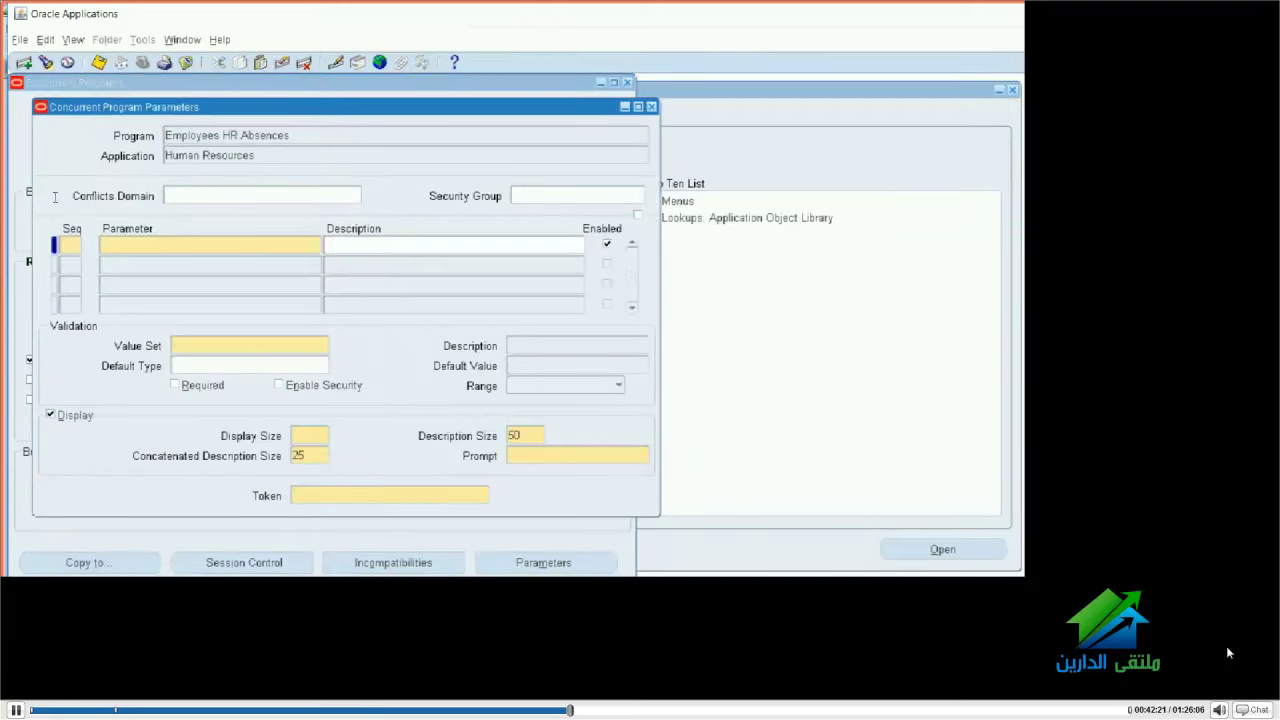
type("10")
Switch to Notepad++ and add the line "parameter 10 organizaton name" below the concurrent program's short name
key("alt+Tab")
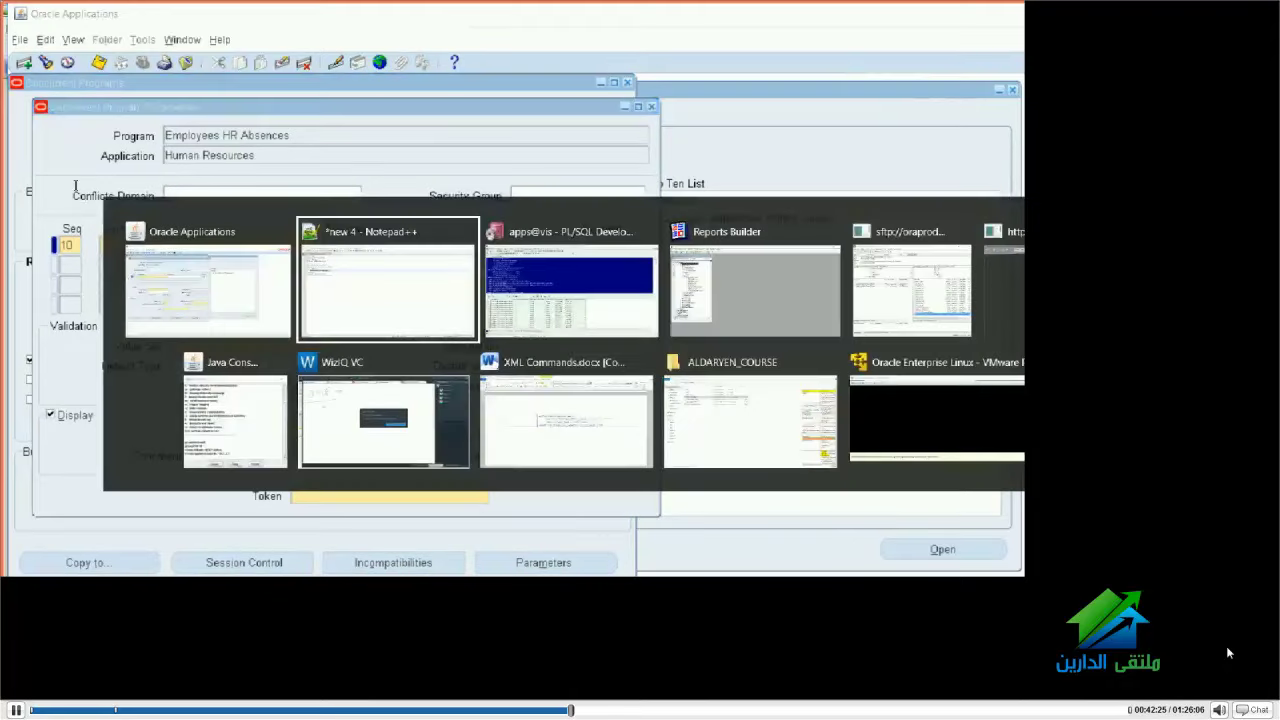
key("Down")
key("Down")
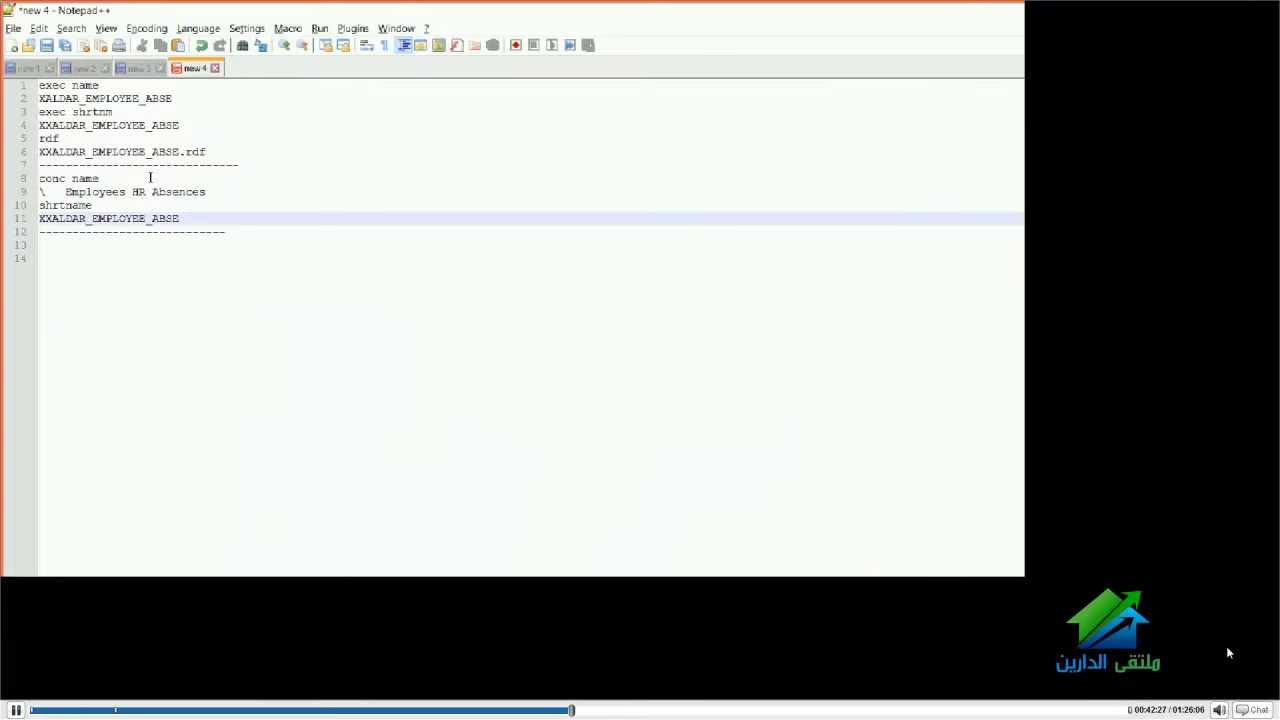
key("Return")
key("Return")
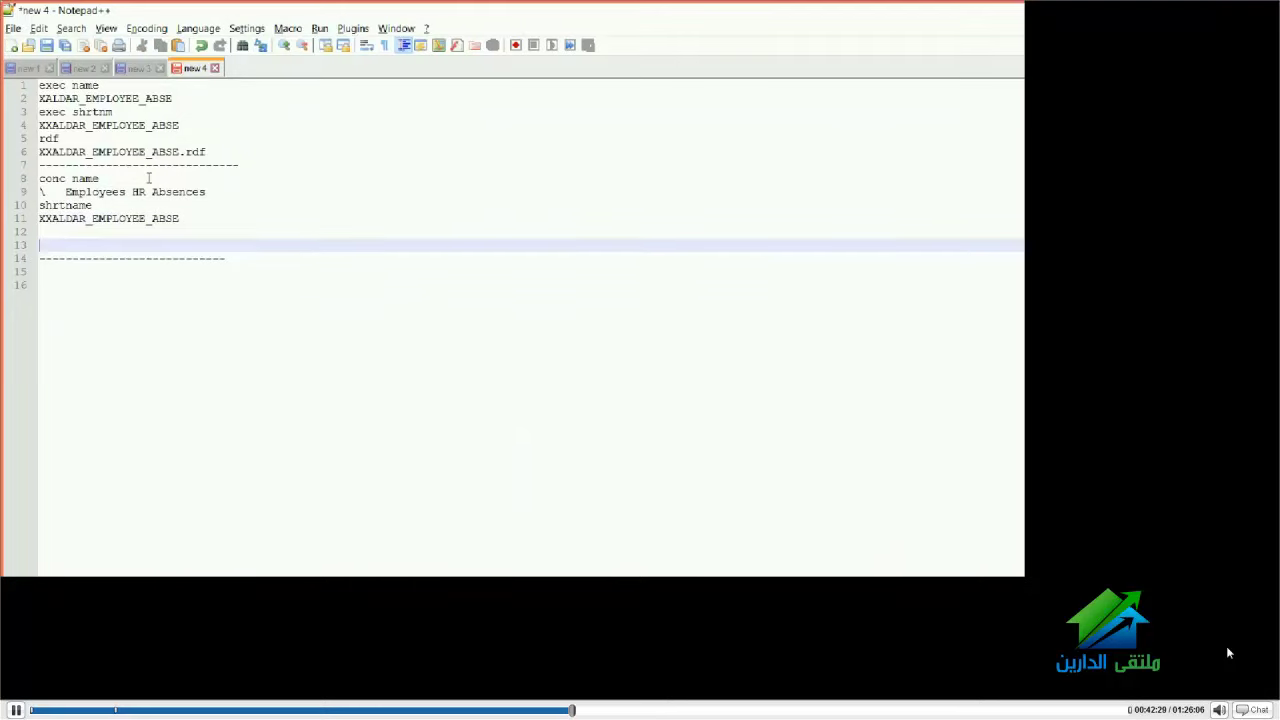
type("parameter")
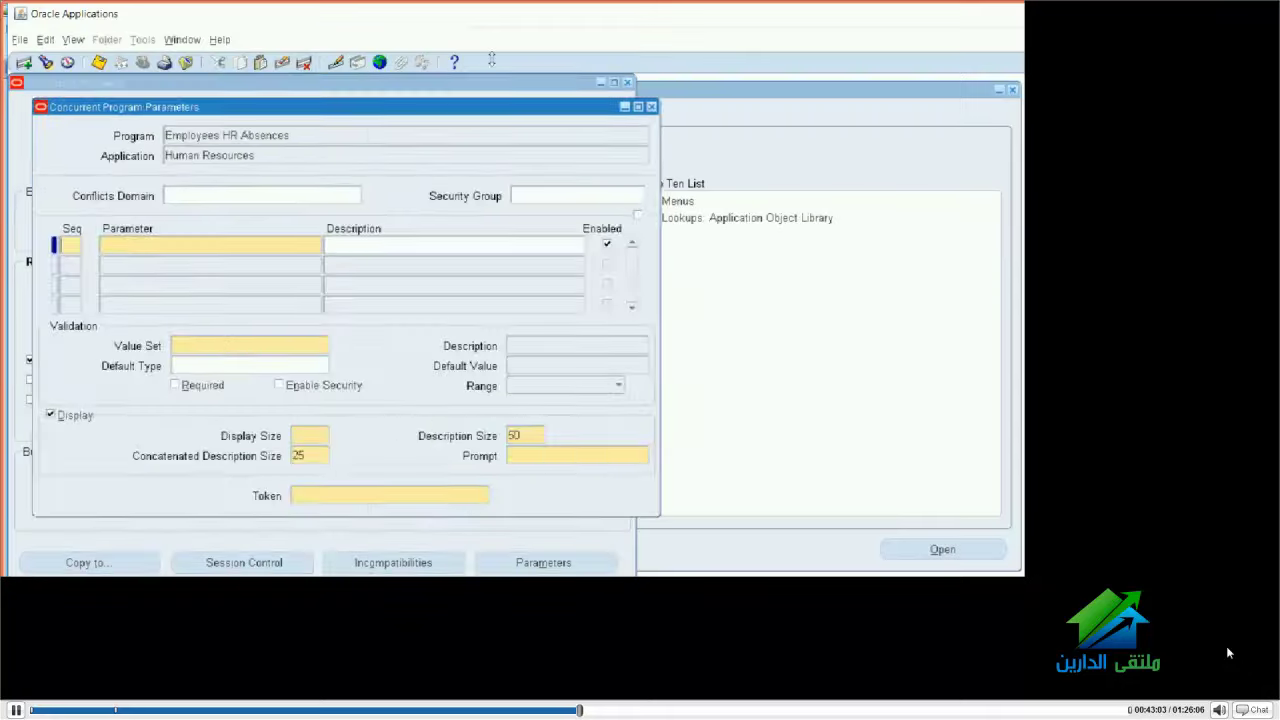
Back in Oracle Applications, close the concurrent program forms and open the value set definition form under Application, Validation
key("F4")
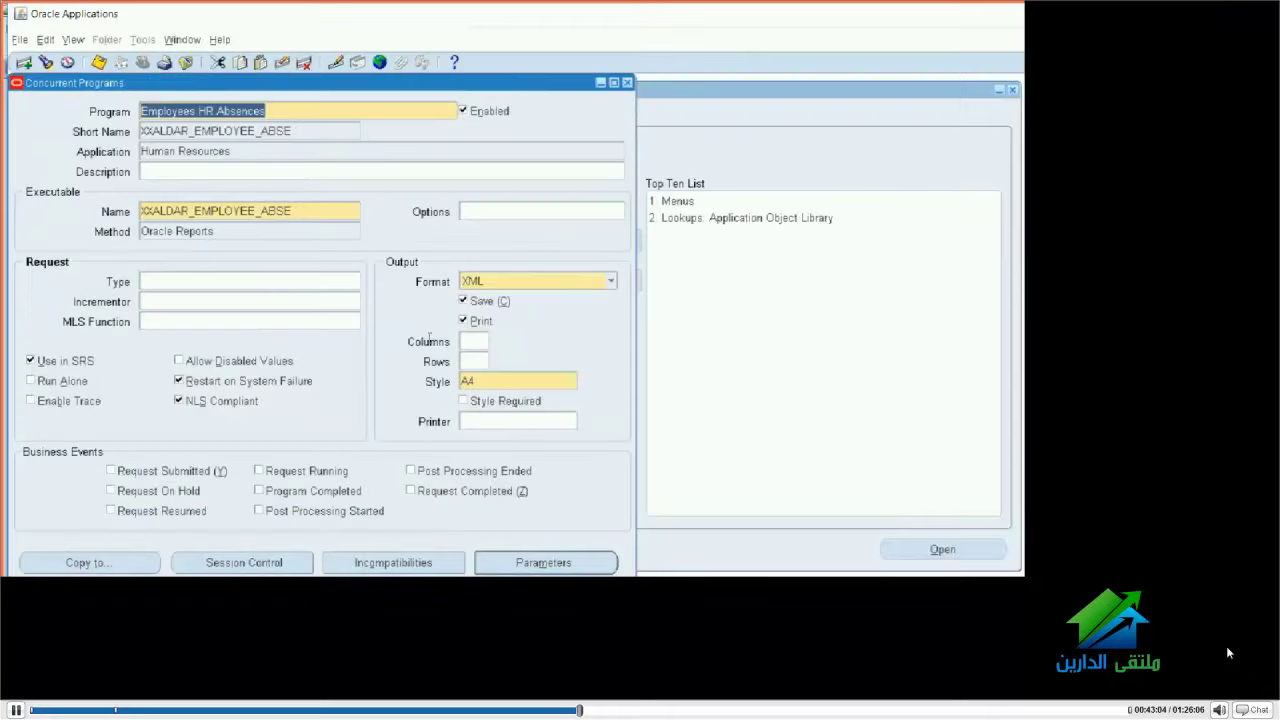
key("F4")
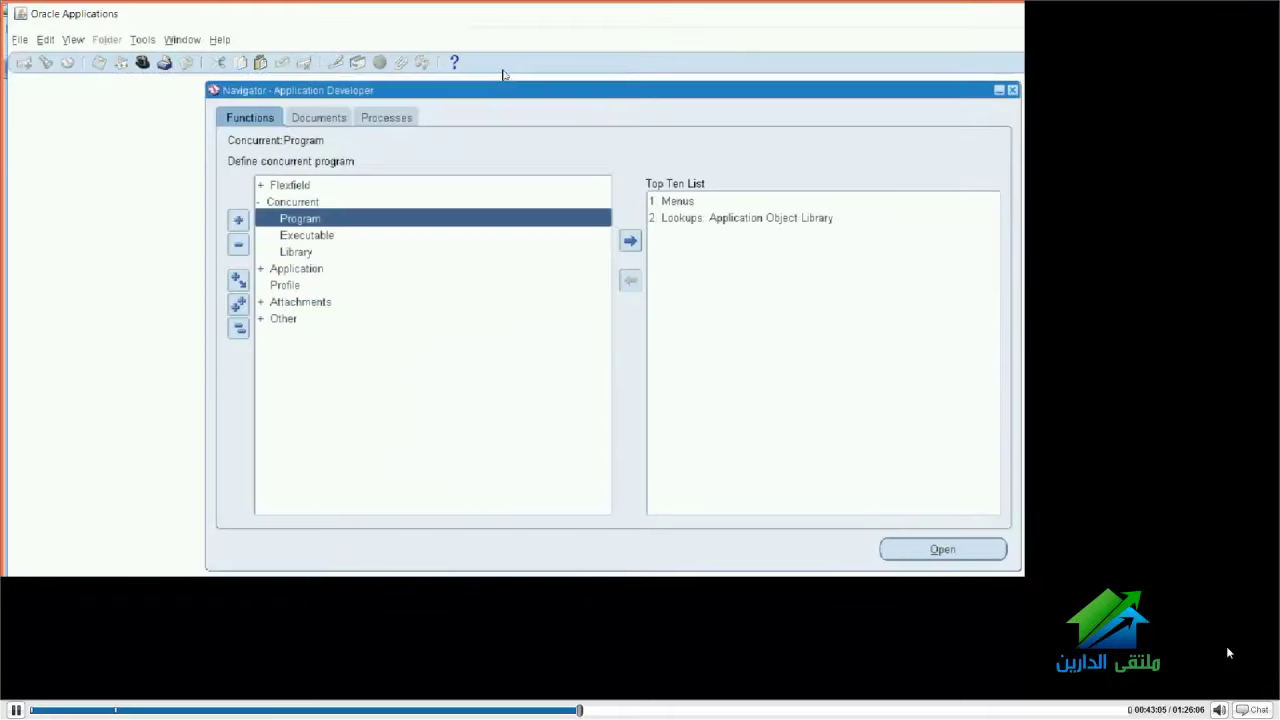
key("Down")
key("Down")
key("Down")
left_click(237, 218)
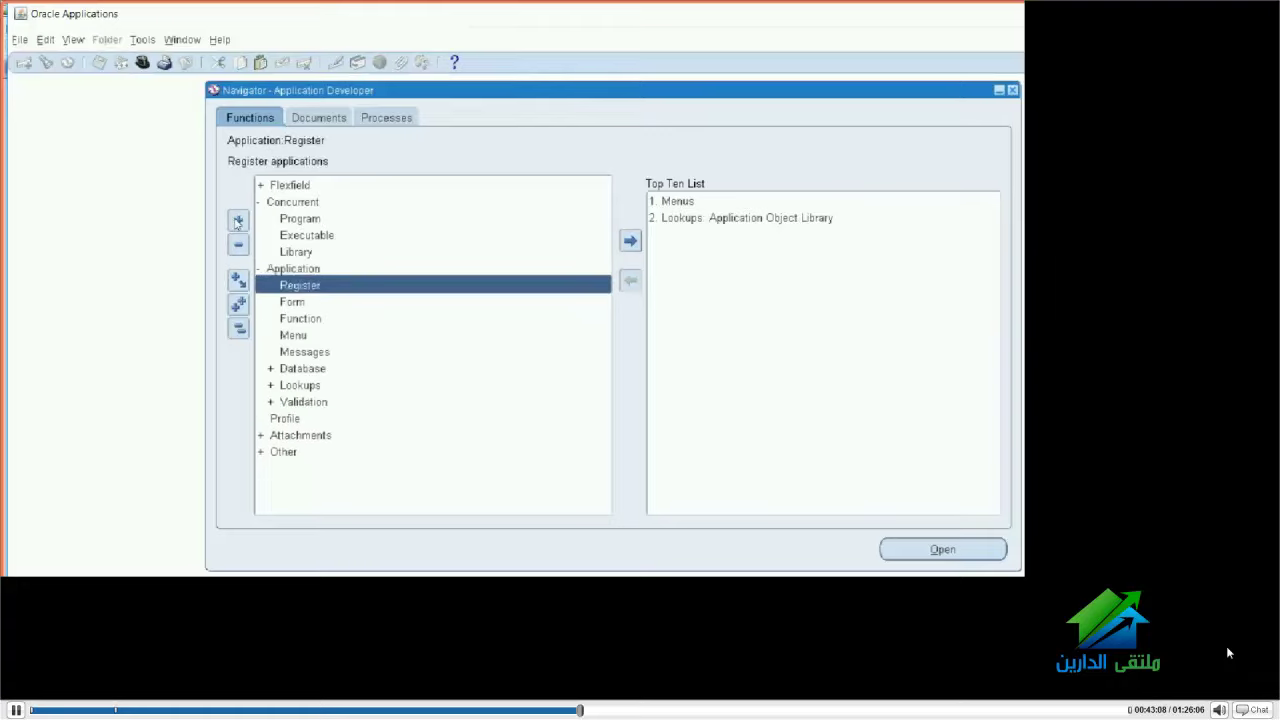
key("Down")
key("Down")
key("Down")
key("Down")
key("Down")
key("Down")
key("Down")
key("Return")
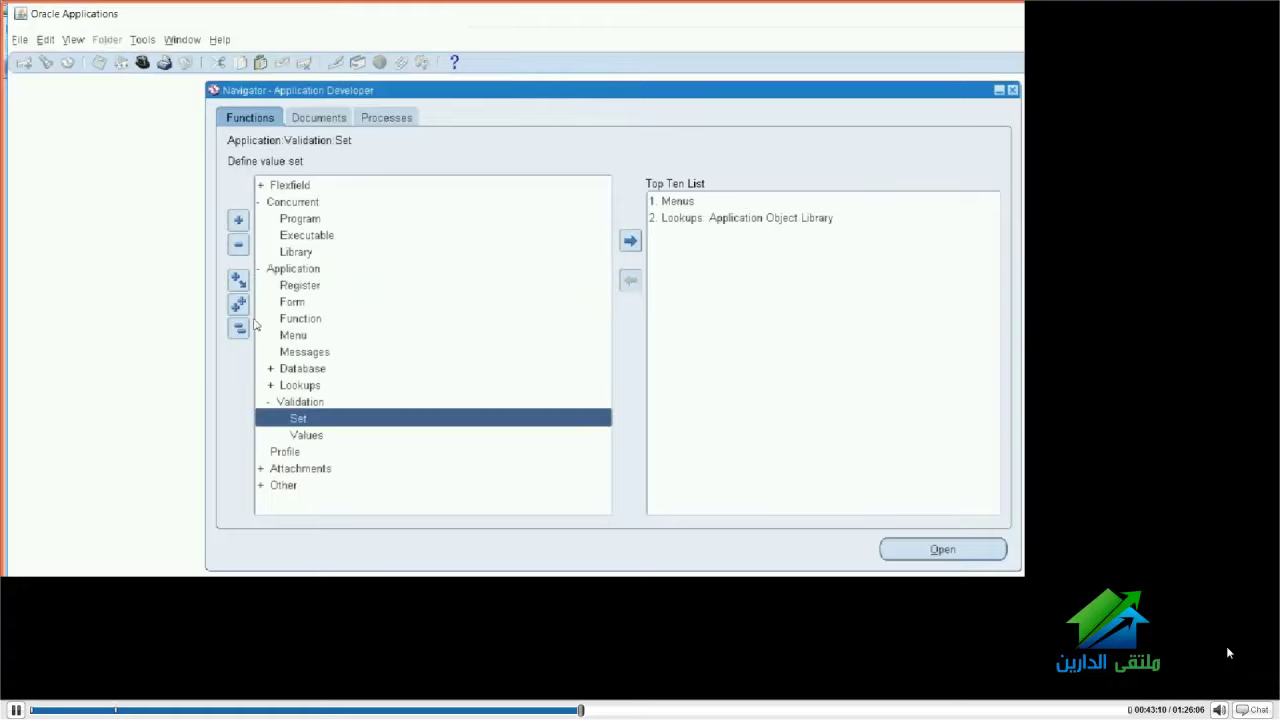
key("Return")
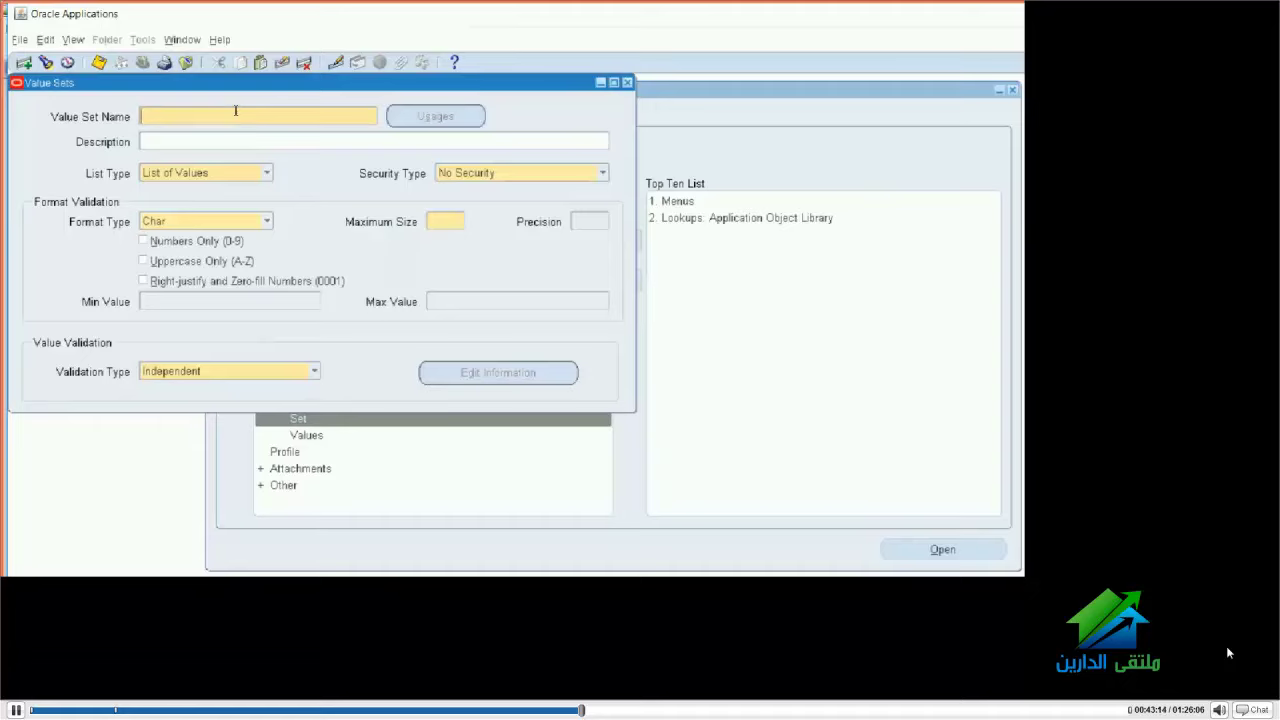
Query the value sets matching %ORG%NAME% and check the validation table details of AX_ORGANIZATION_NAME
type("%ORG%NAME%")
left_click_drag(235, 113, 141, 115)
key("ctrl+x")
key("F11")
key("ctrl+v")
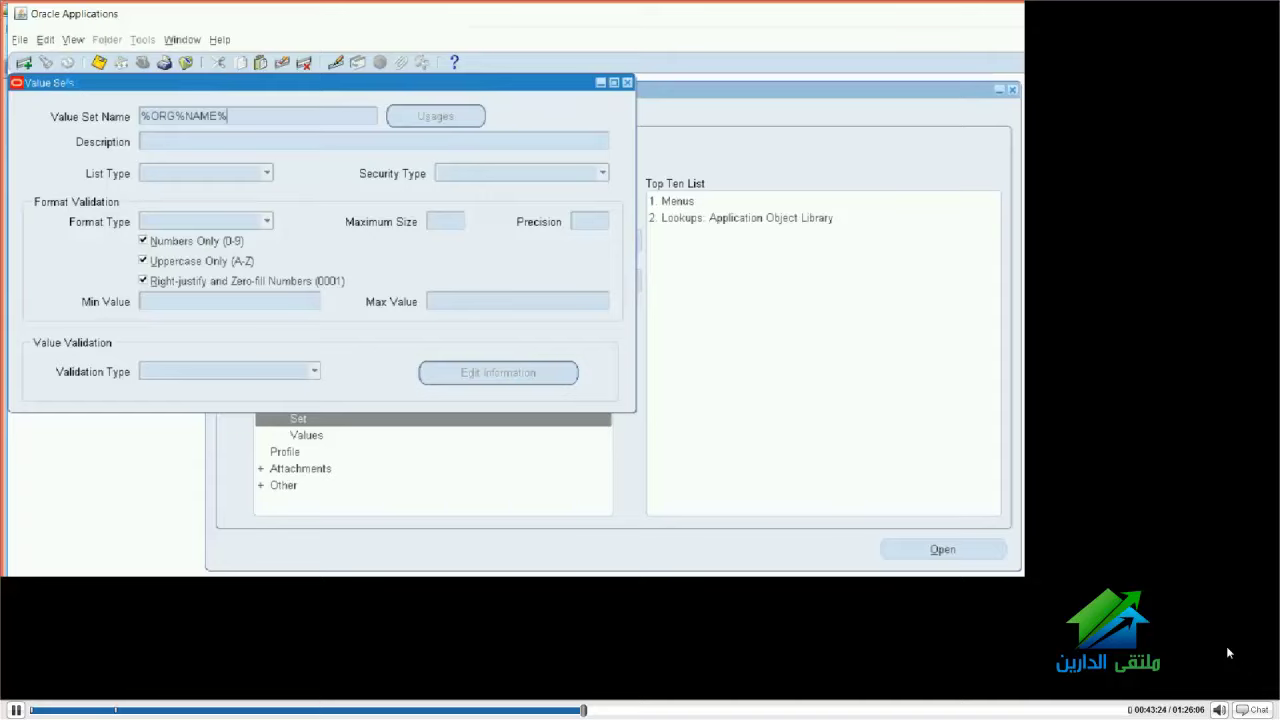
key("ctrl+F11")
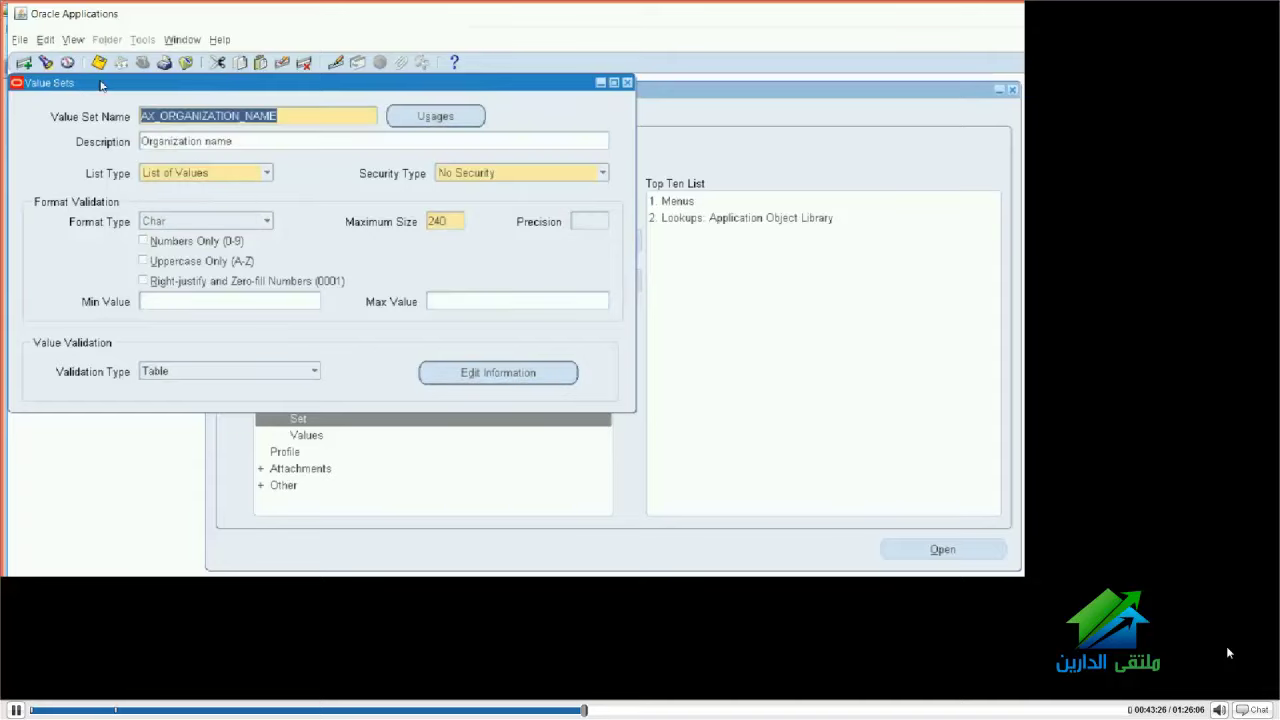
left_click(495, 373)
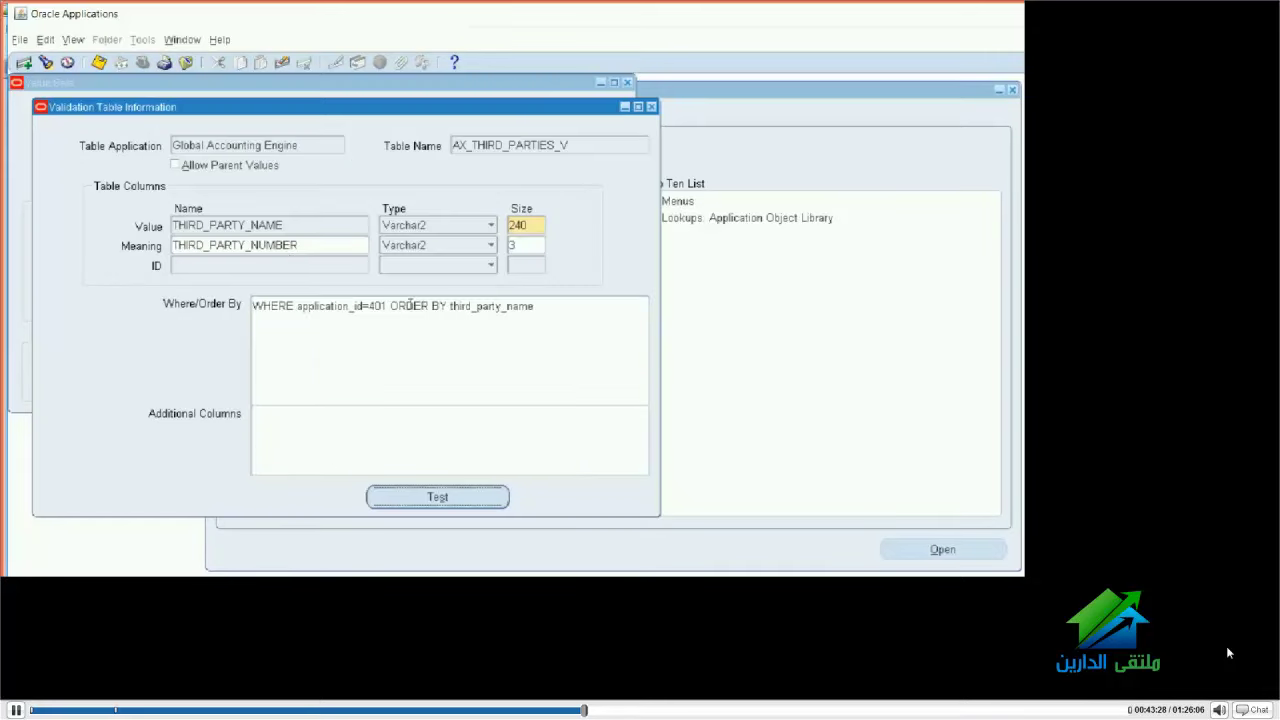
left_click(516, 84)
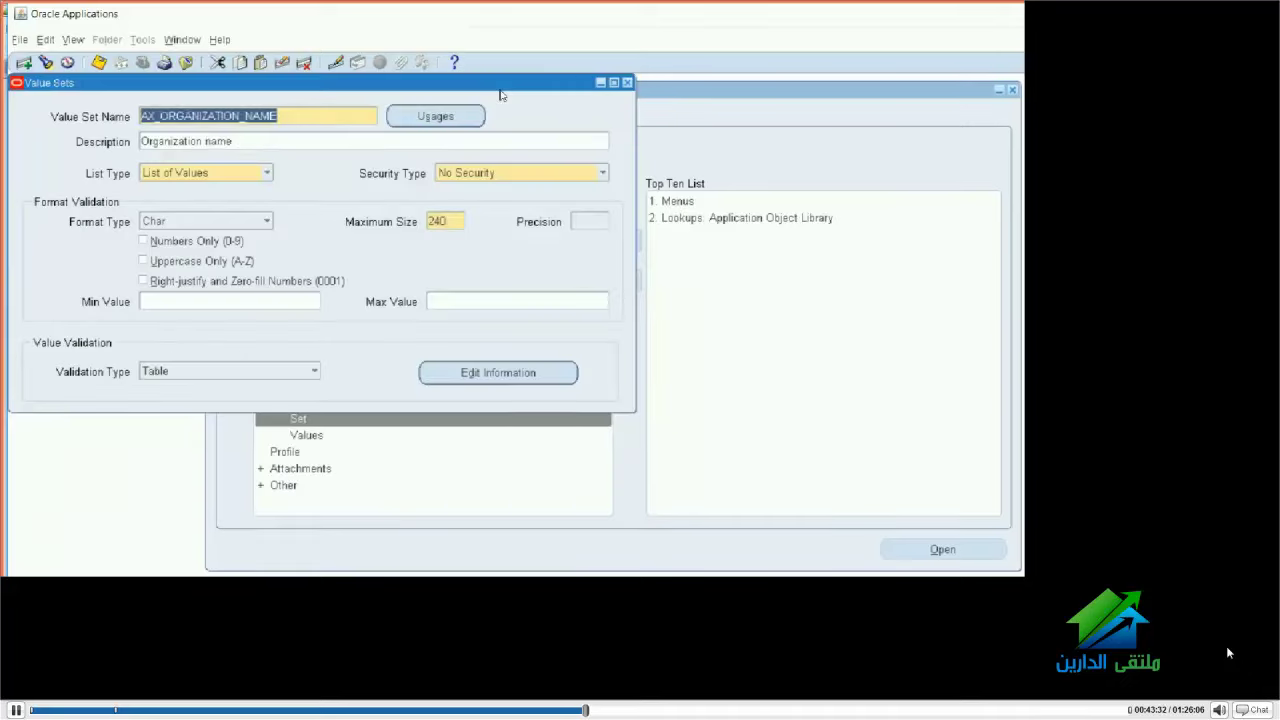
Browse the matching value sets to HR_FR_HRORG_NAMES and examine its validation table details
key("Down")
key("Down")
key("Down")
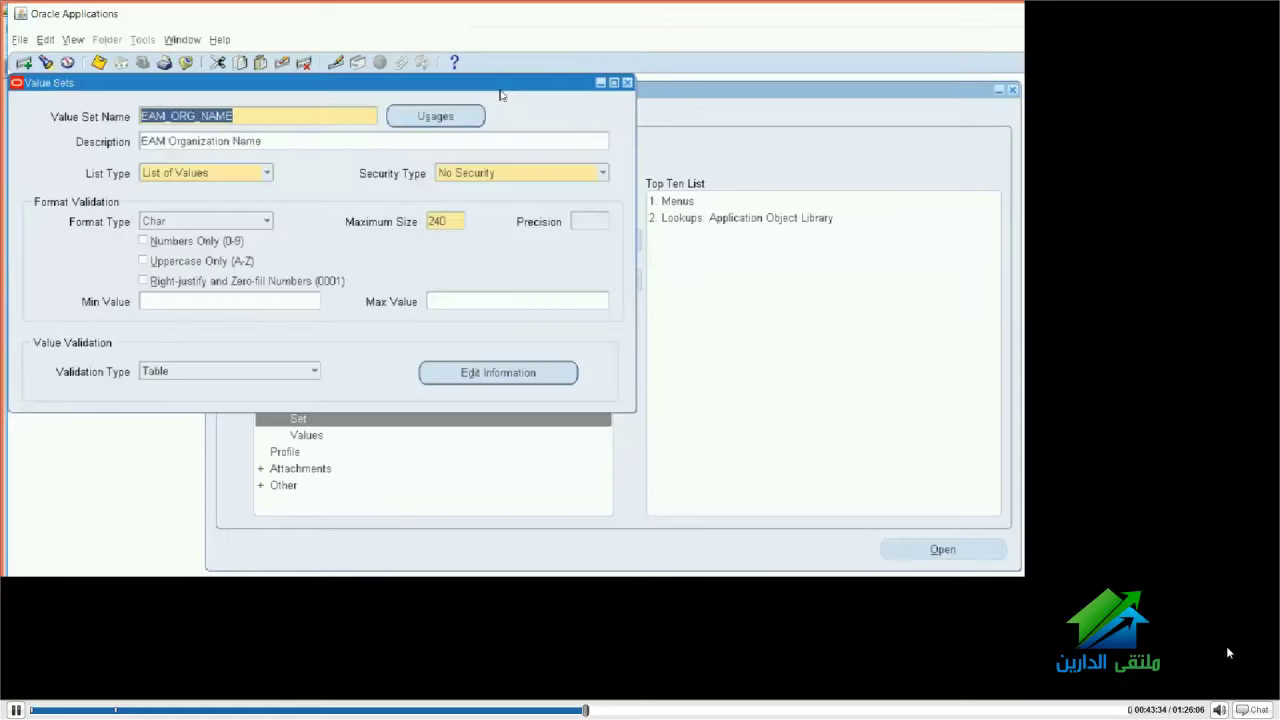
key("Down")
key("Down")
key("Down")
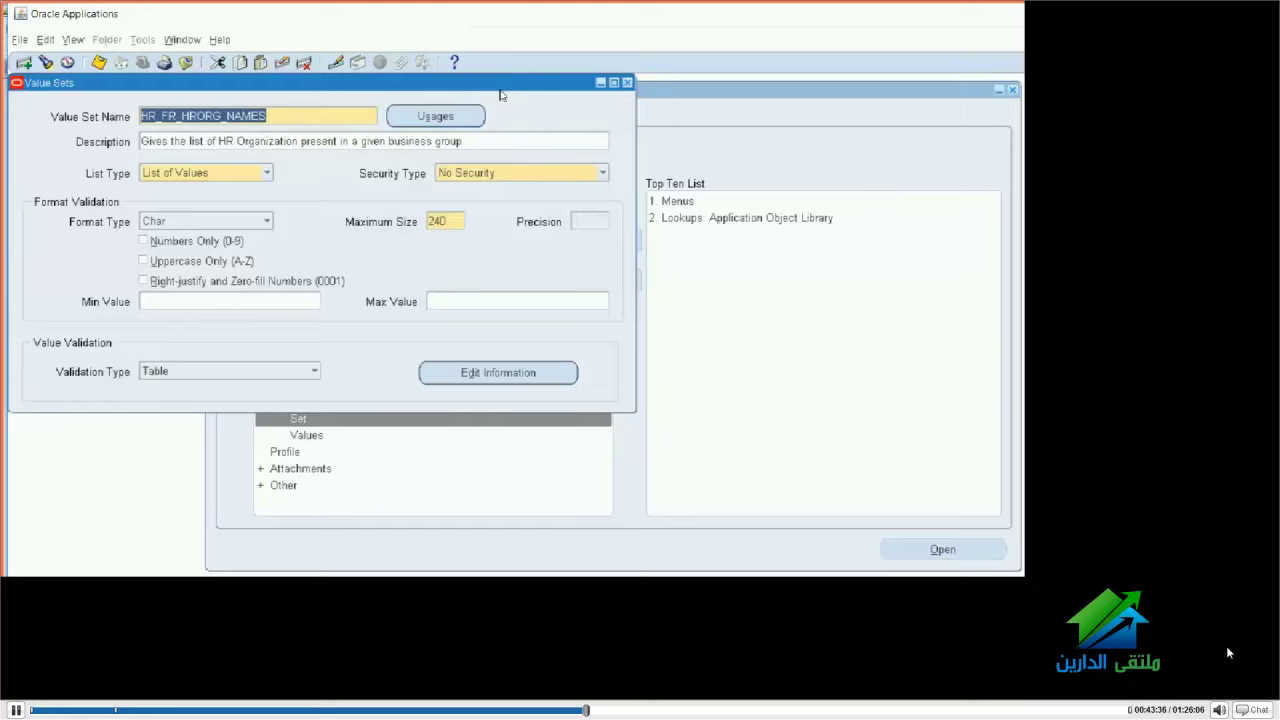
key("Up")
key("Up")
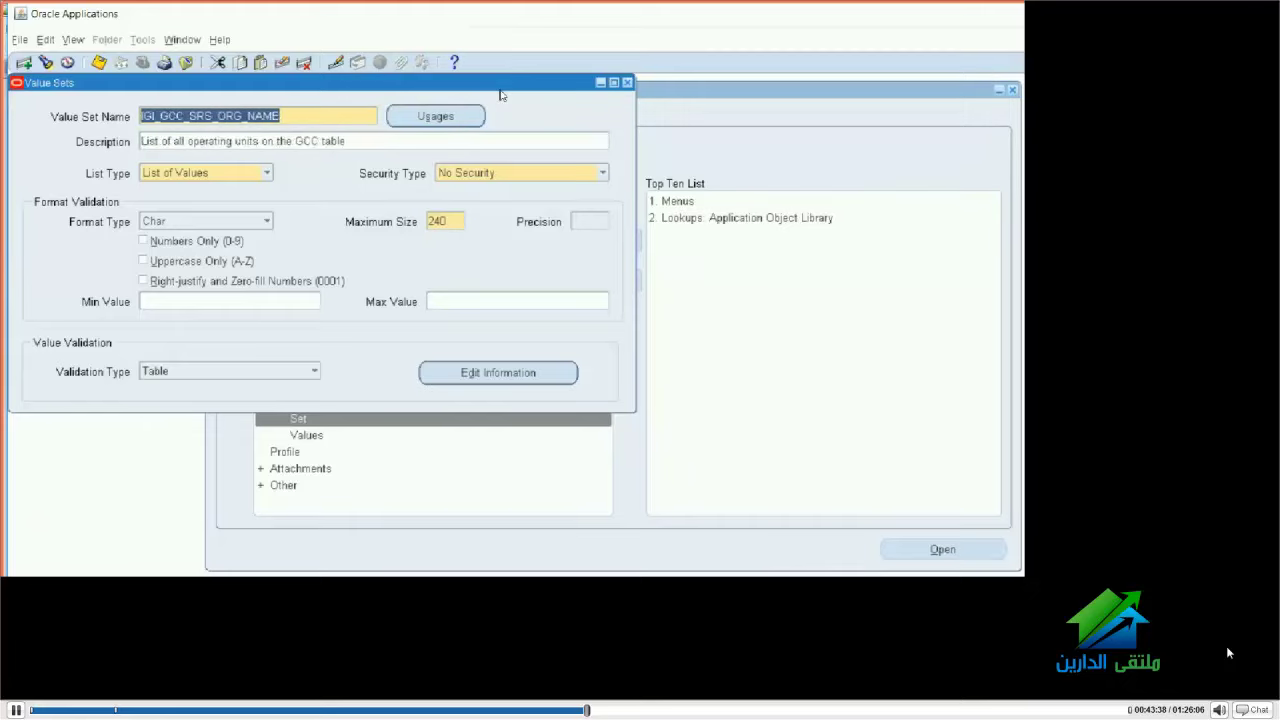
key("Down")
key("Down")
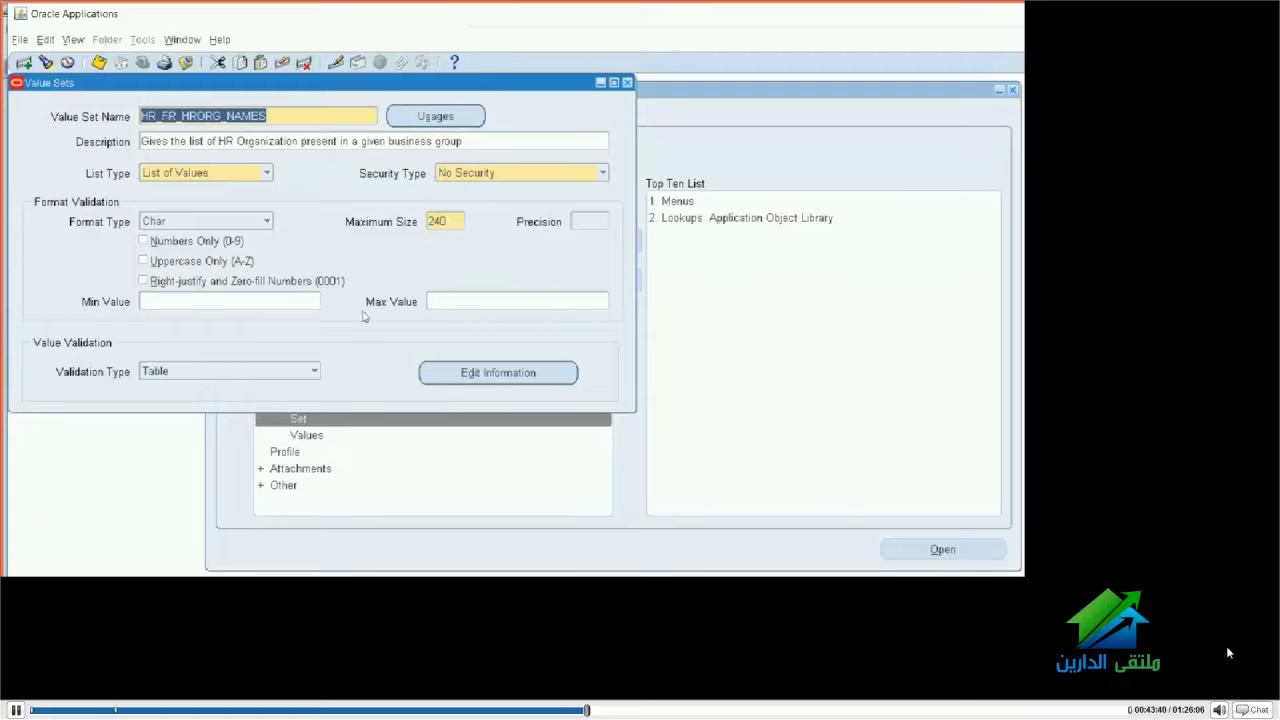
key("alt+d")
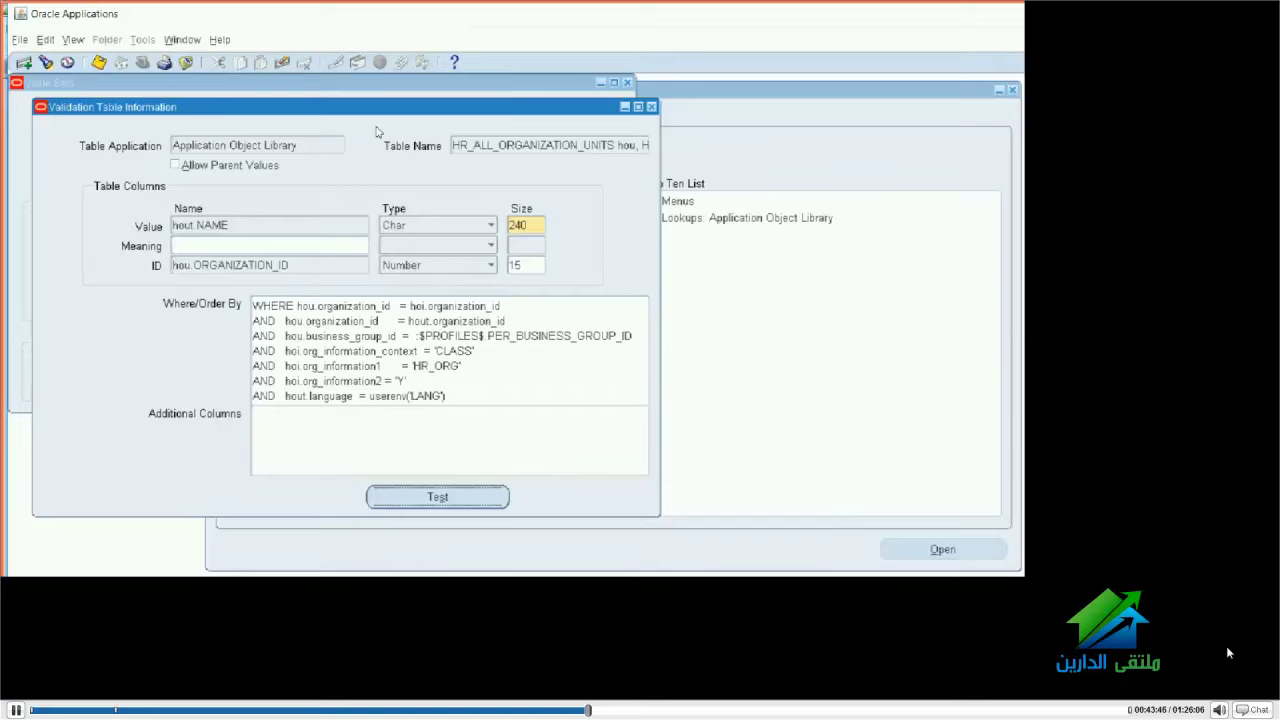
Copy the value set name HR_FR_HRORG_NAMES into the Notepad++ notes beneath a new "value set" line
left_click(523, 91)
key("ctrl+c")
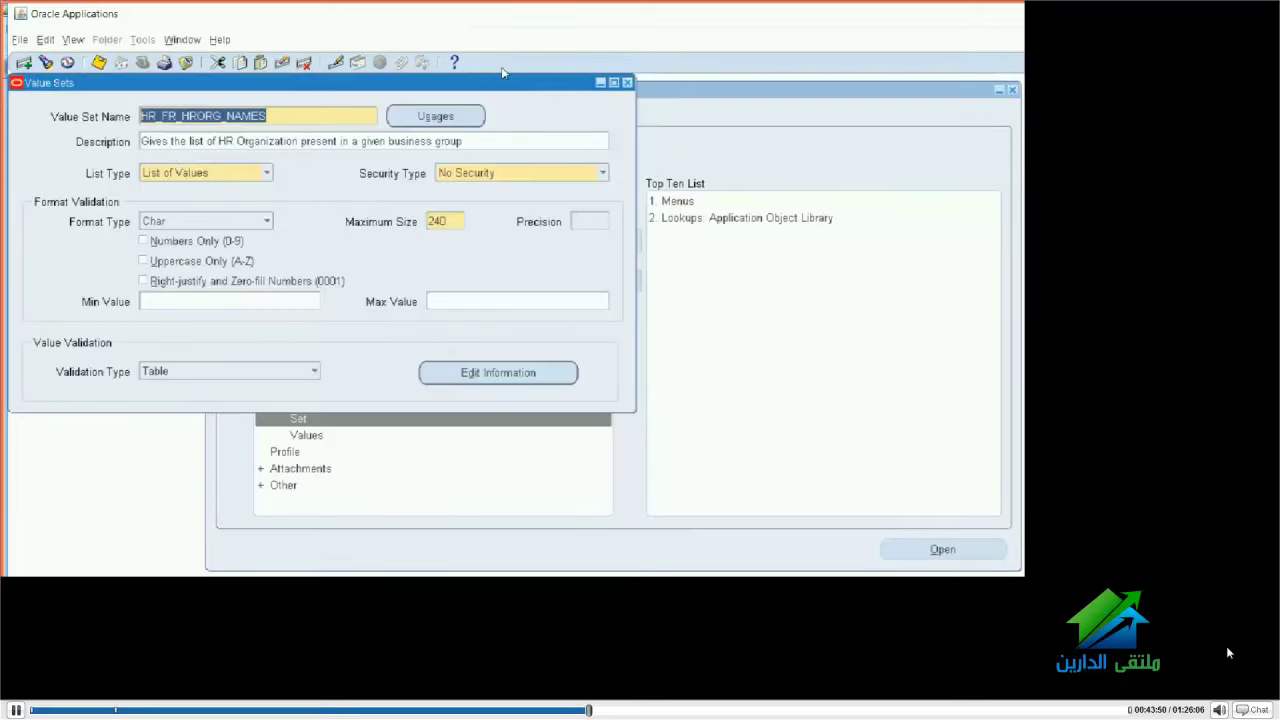
key("F4")
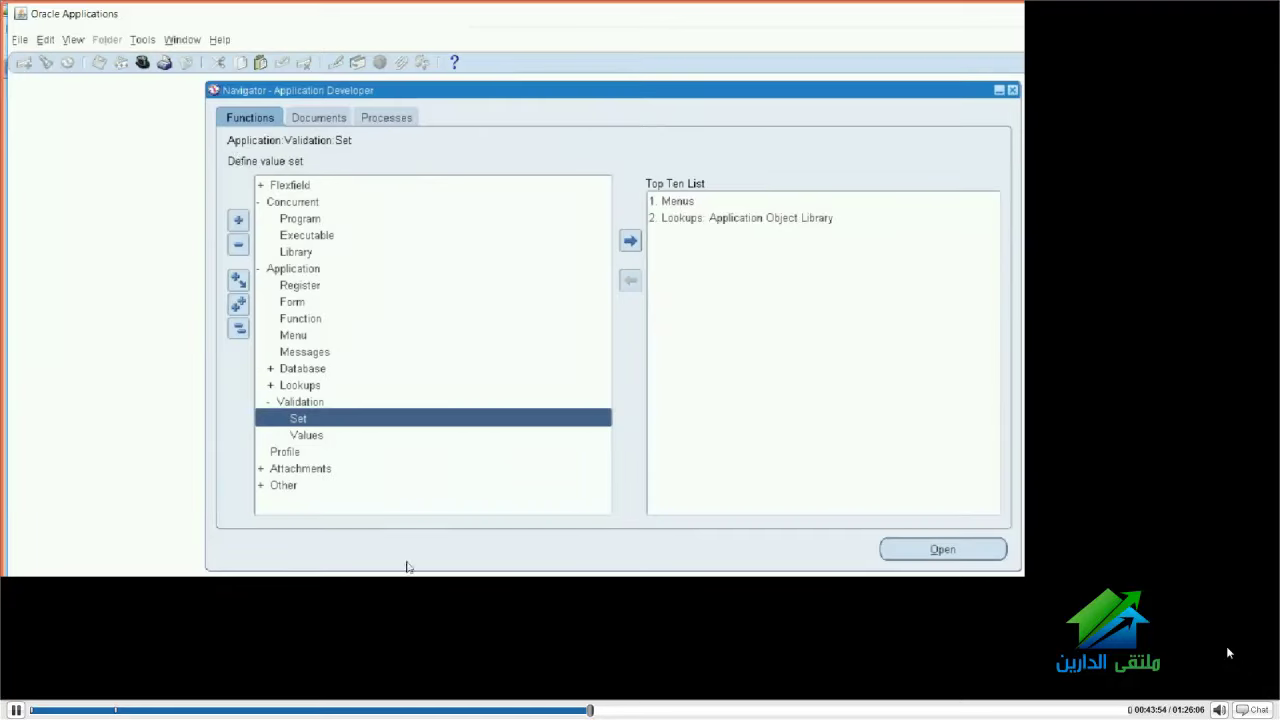
key("alt+Tab")
key("Return")
key("Return")
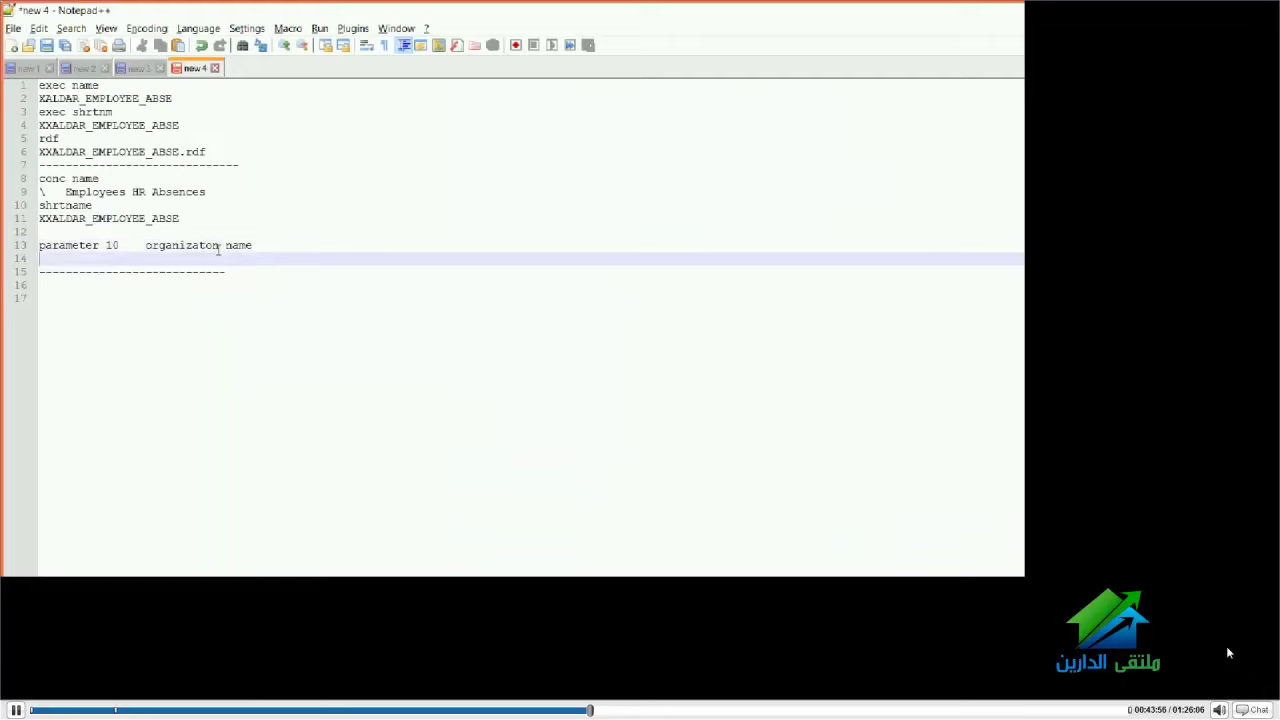
type("va,uew")
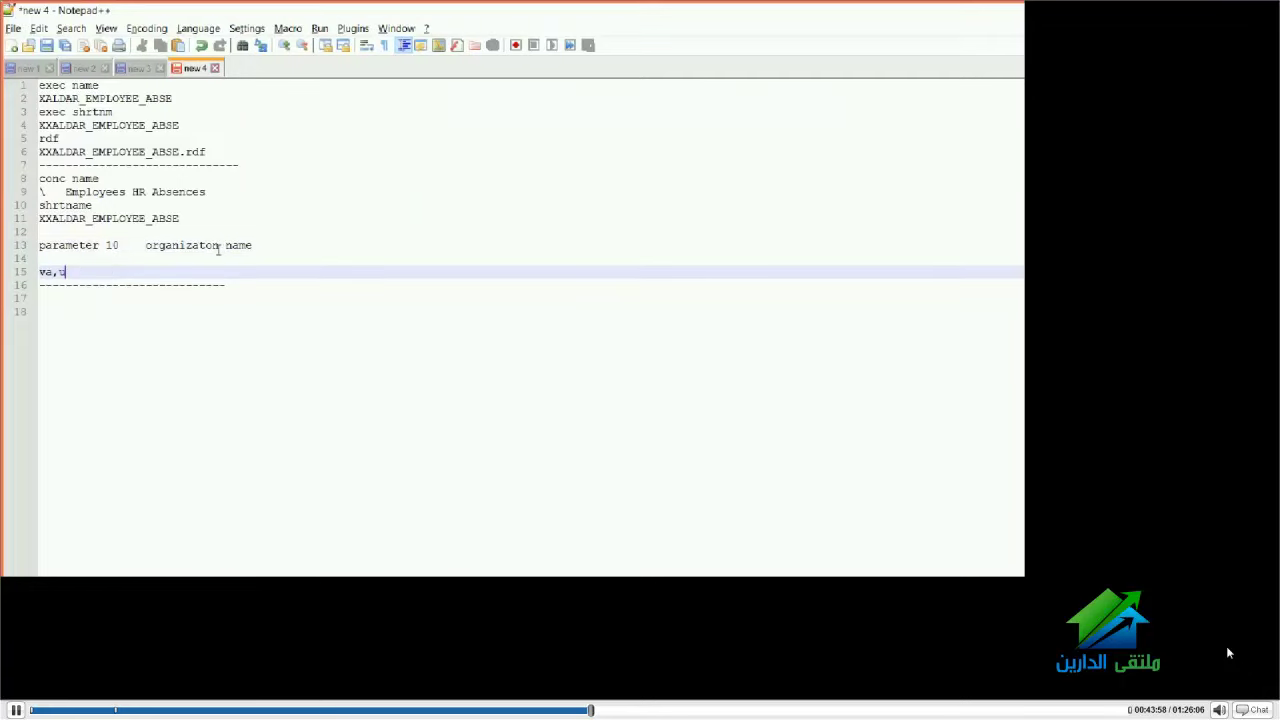
key("BackSpace")
key("BackSpace")
key("BackSpace")
key("BackSpace")
type("lue set")
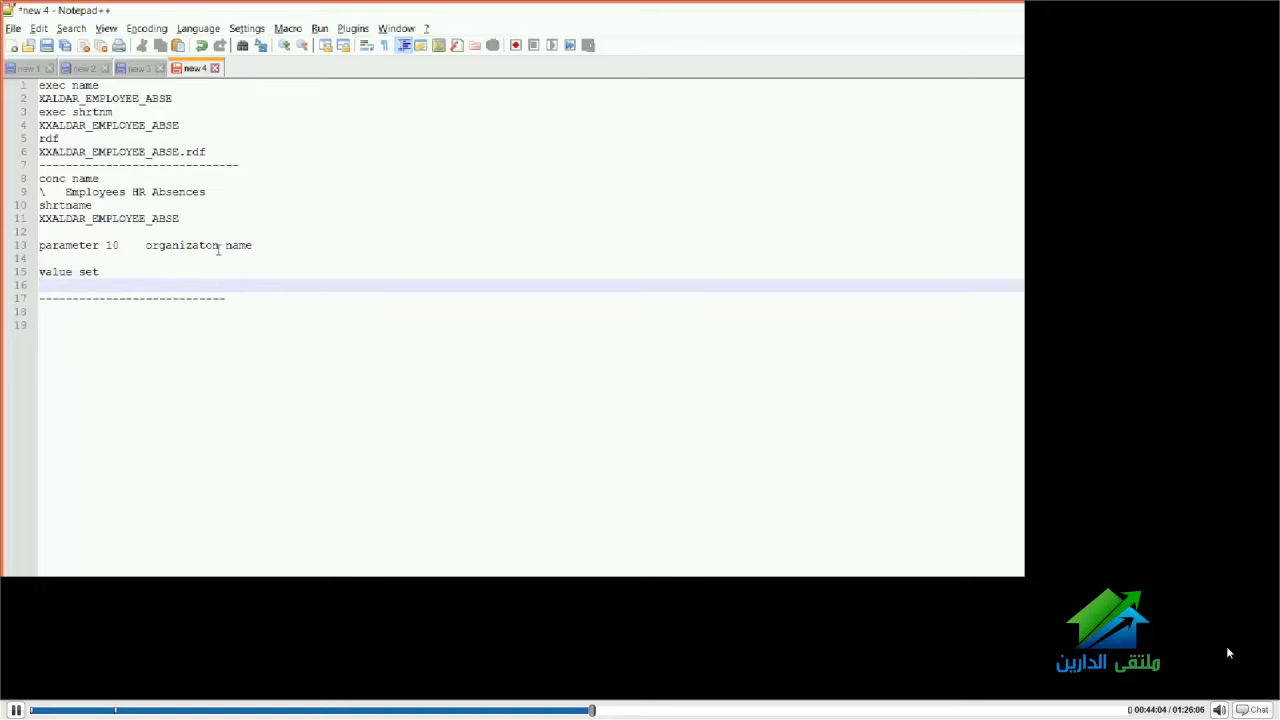
key("ctrl+v")
left_click(262, 245)
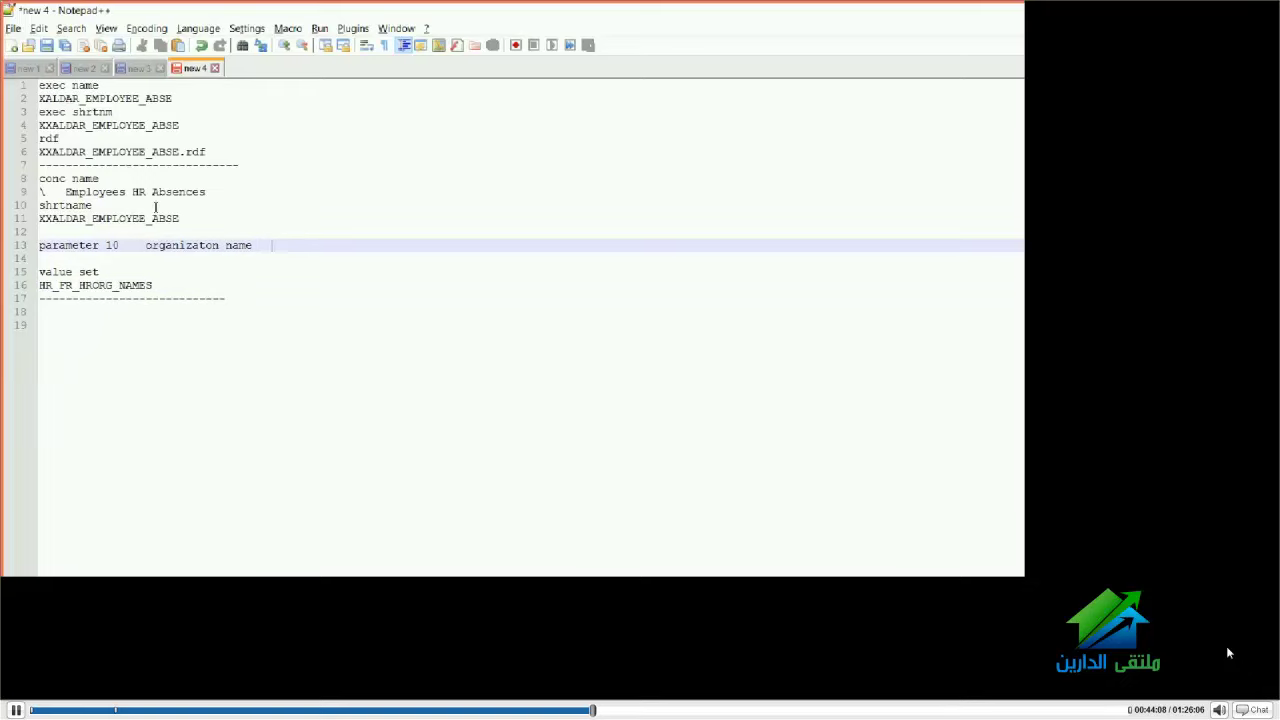
Copy the program name Employees HR Absences from the notes and query it in the Oracle concurrent programs form
left_click_drag(208, 192, 66, 192)
key("ctrl+c")
key("alt+Tab")
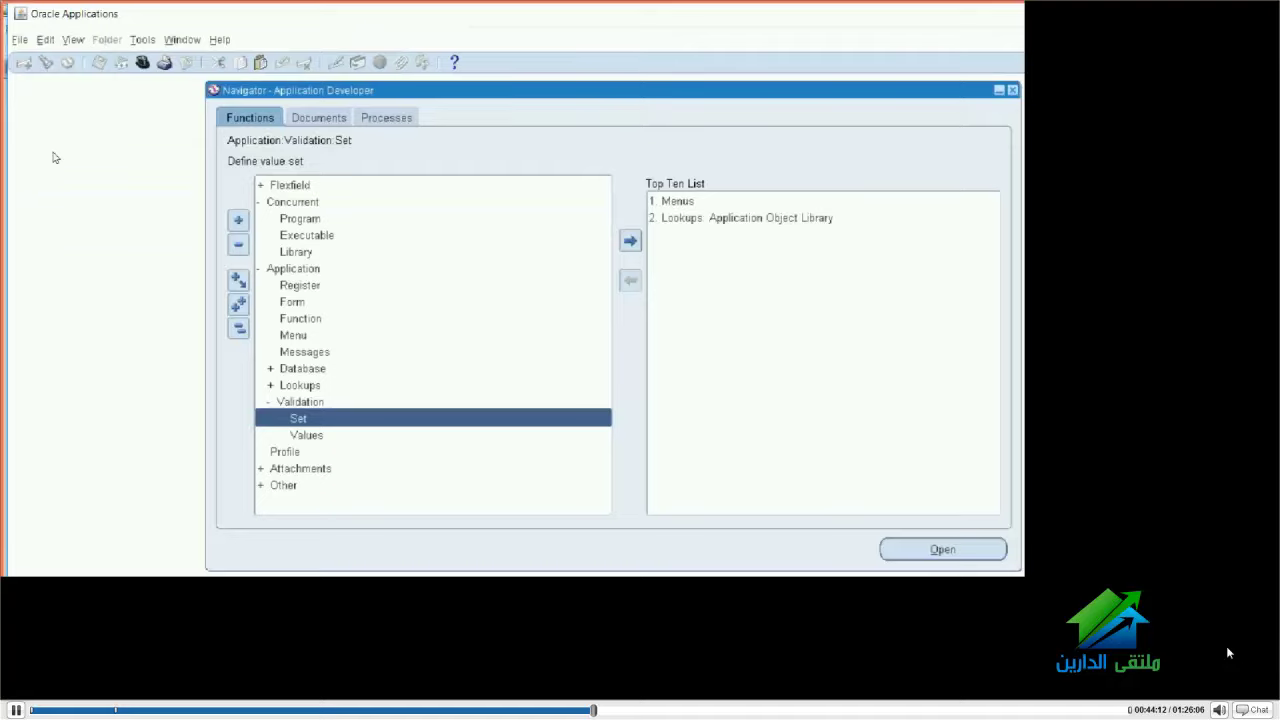
double_click(299, 218)
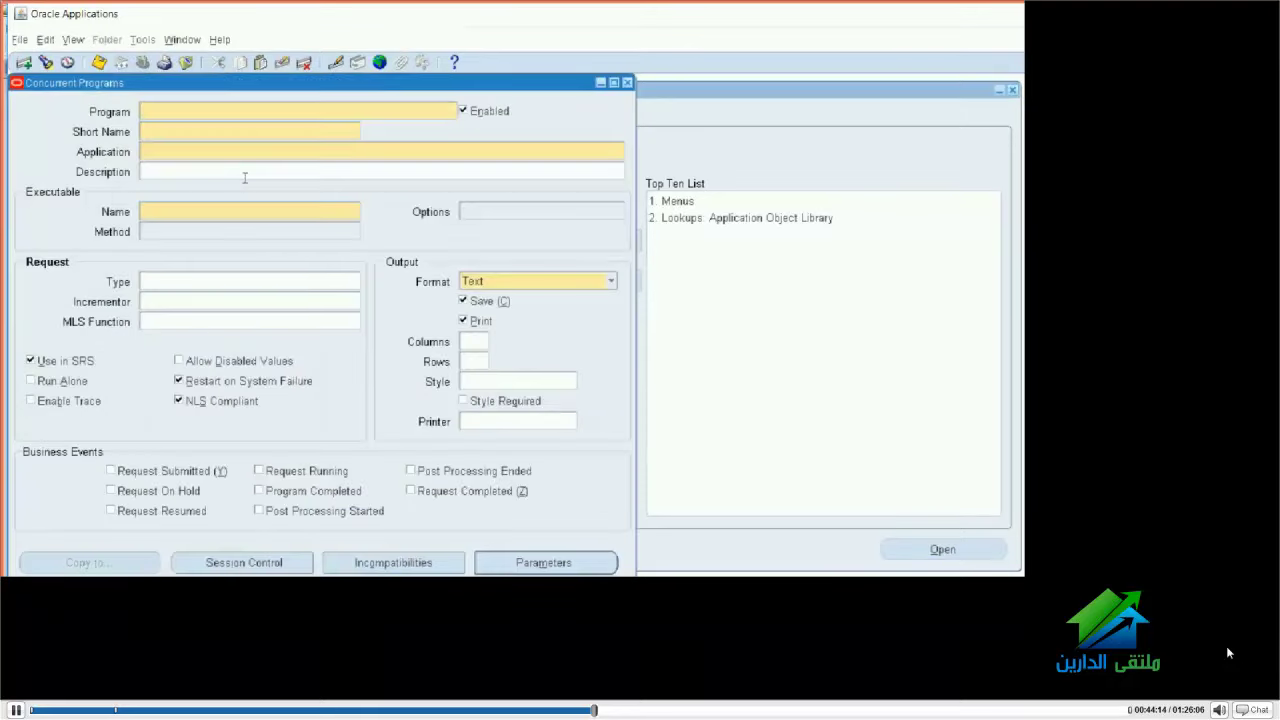
key("F11")
key("ctrl+v")
key("ctrl+F11")
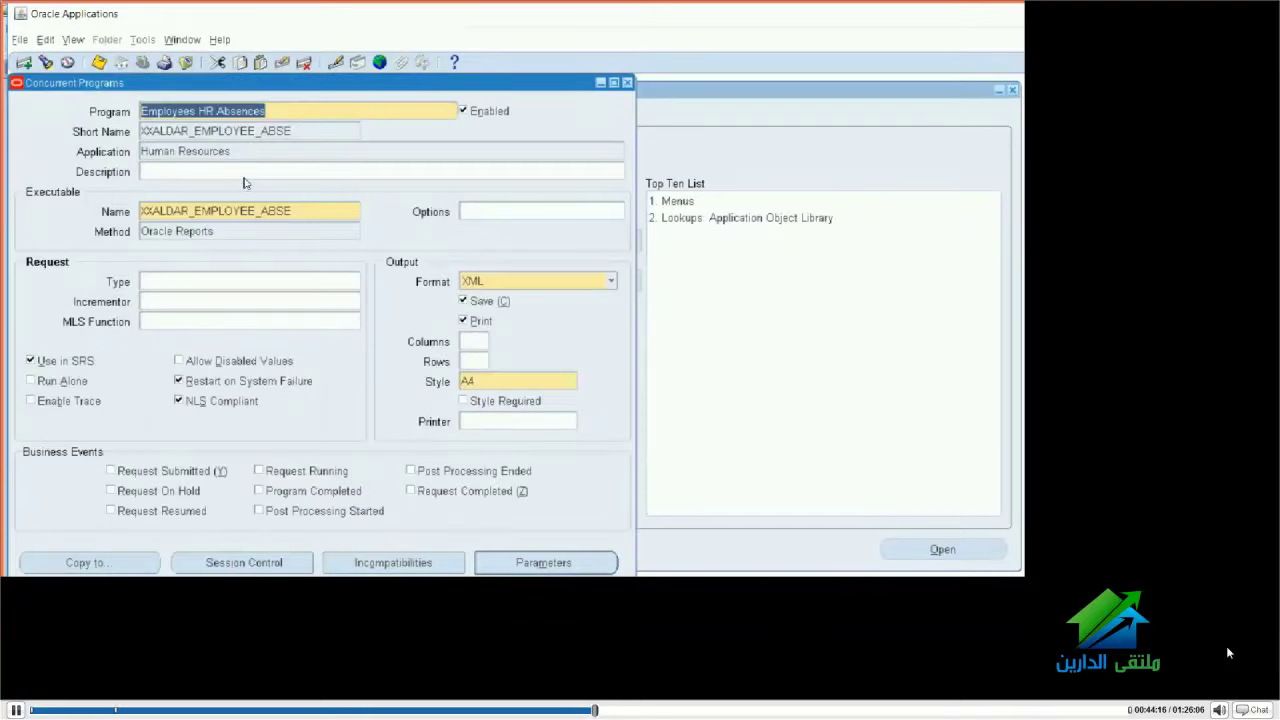
Add a parameter with sequence 10 named "organization name" to the program, and switch back to the Notepad++ notes
key("alt+m")
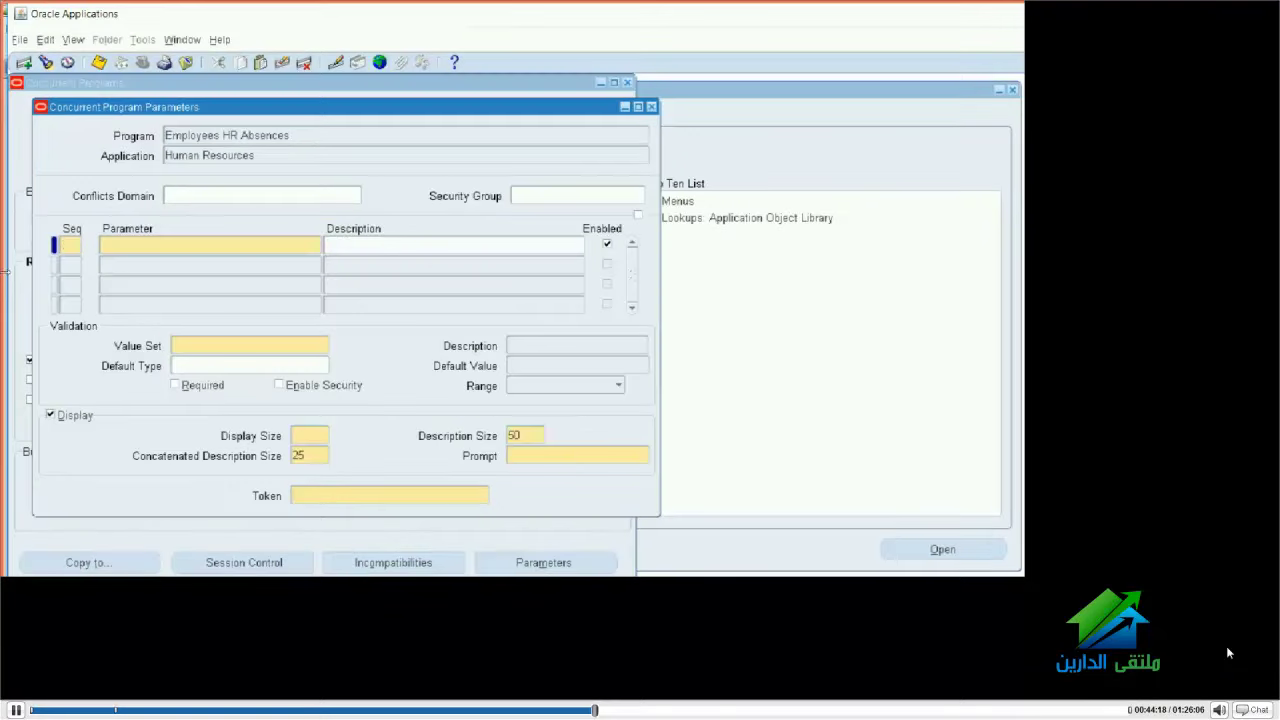
type("10")
type("organ")
type("izatio")
type("n nae")
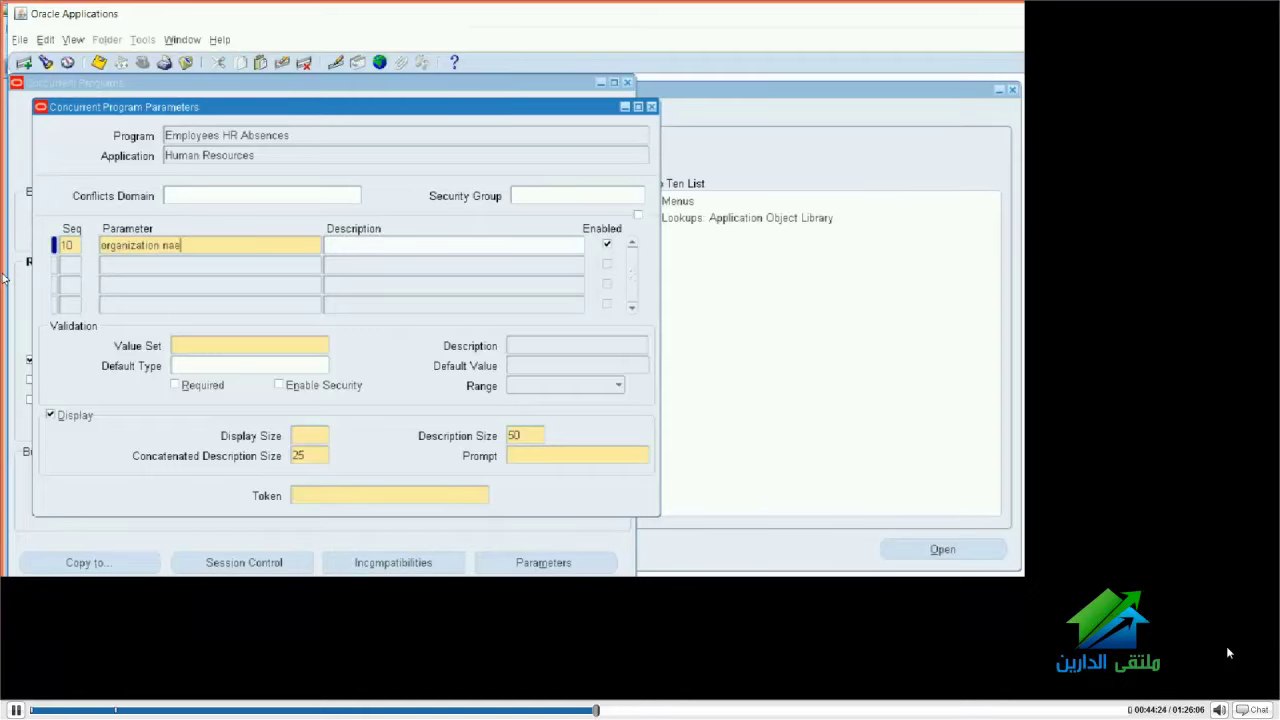
key("BackSpace")
type("me")
key("Tab")
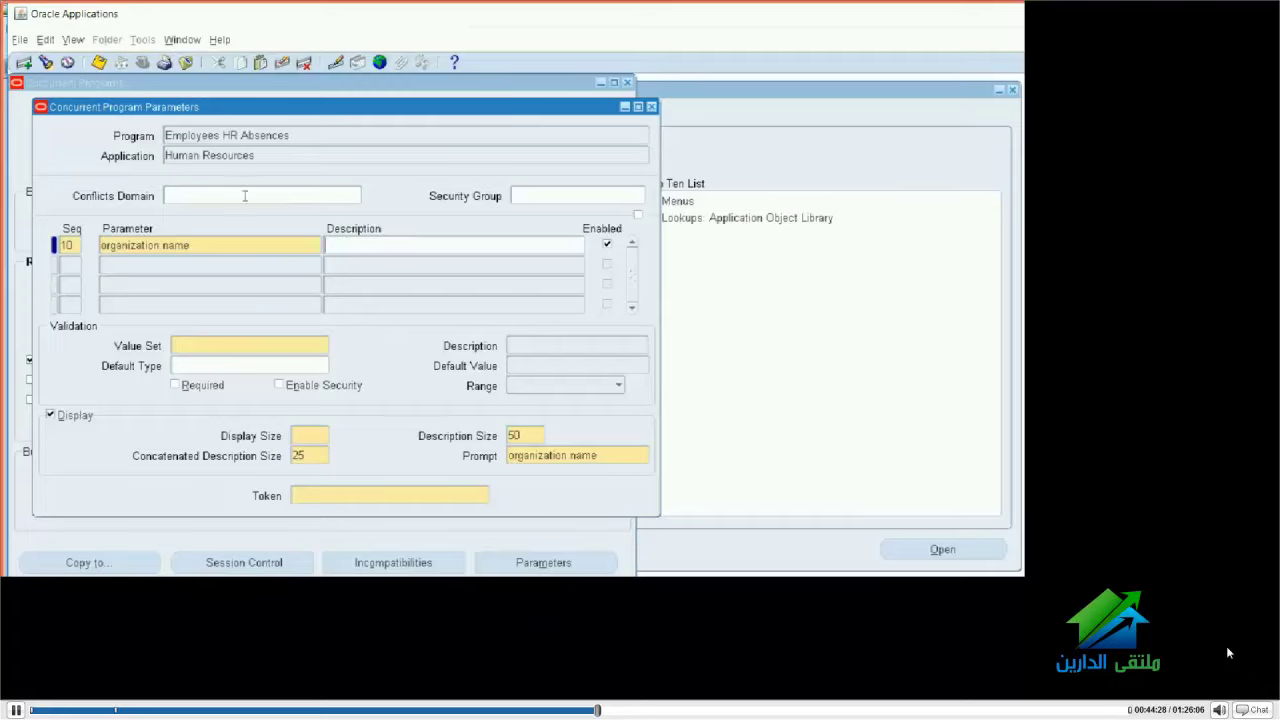
key("Tab")
key("alt+Tab")
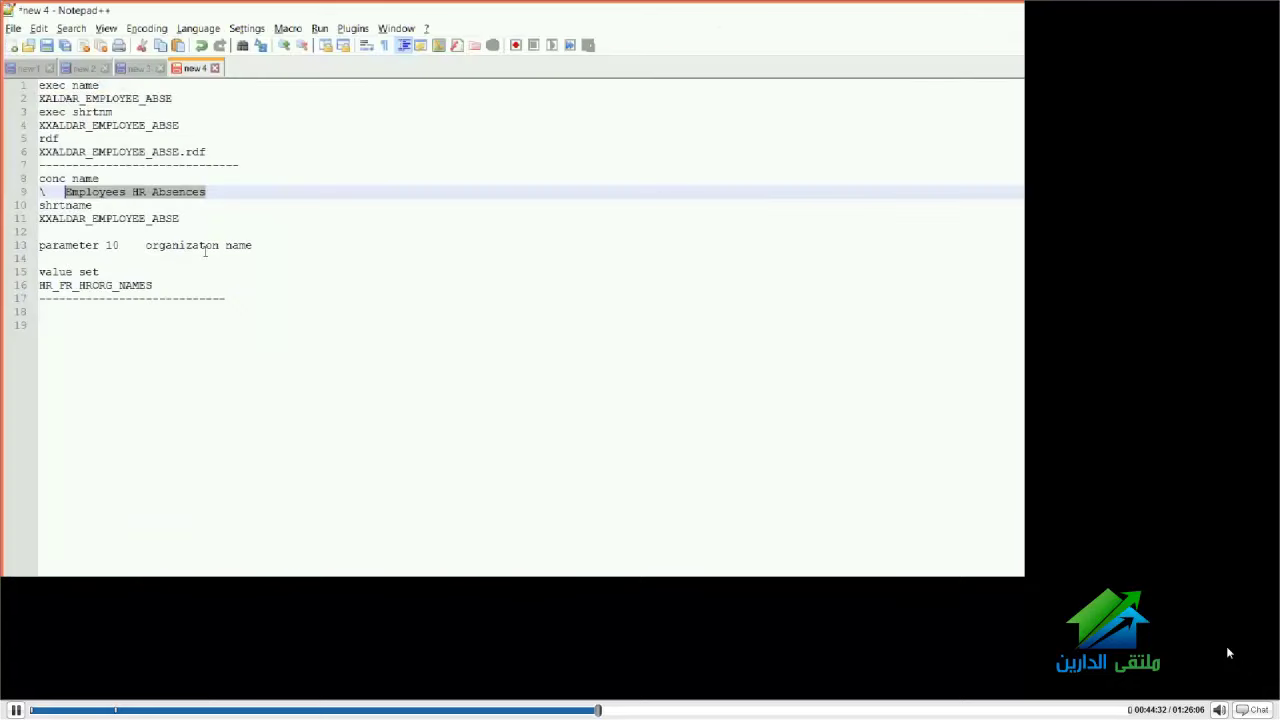
Copy HR_FR_HRORG_NAMES from the notes and assign it as the value set of the organization name parameter in Oracle Applications
left_click_drag(152, 285, 39, 285)
key("ctrl+c")
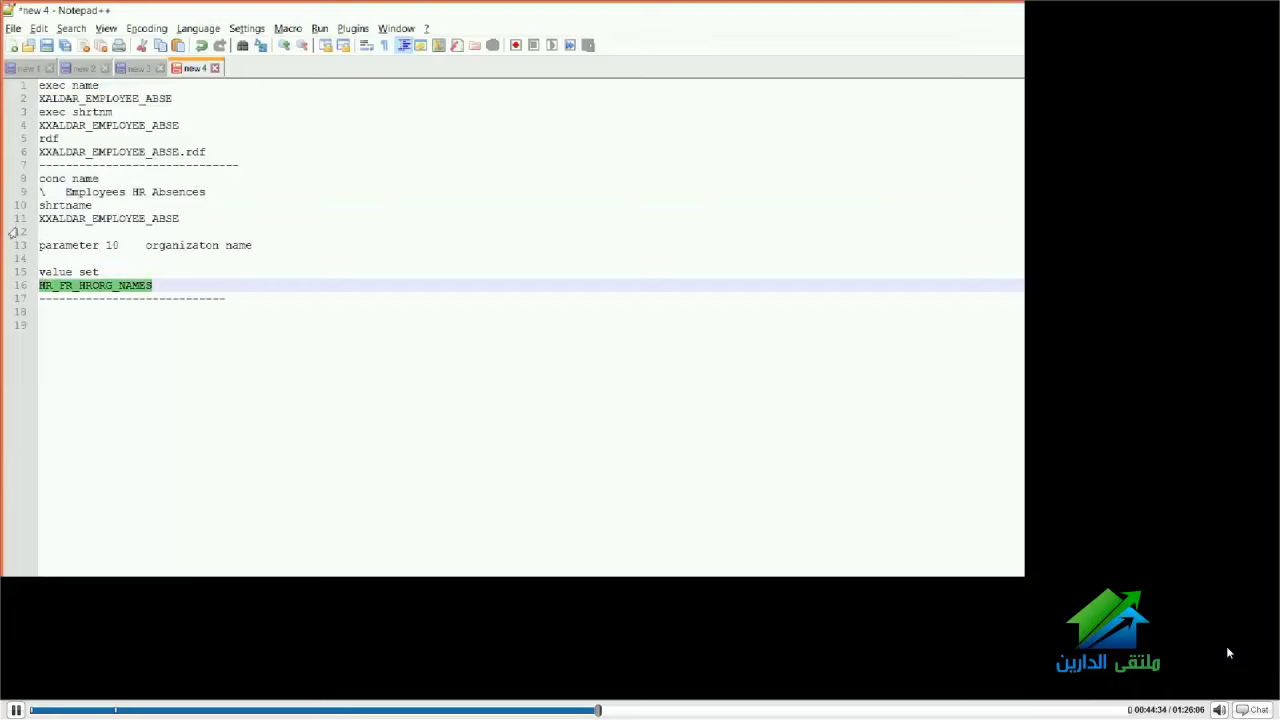
key("alt+Tab")
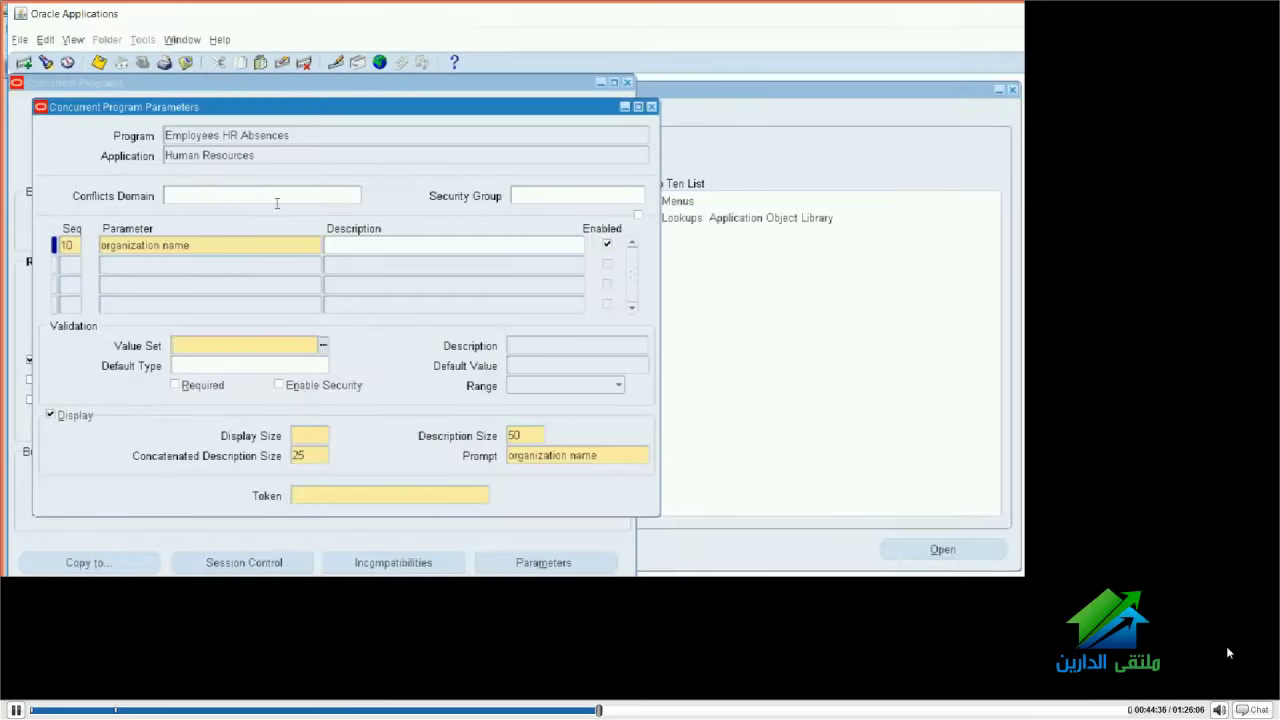
key("ctrl+v")
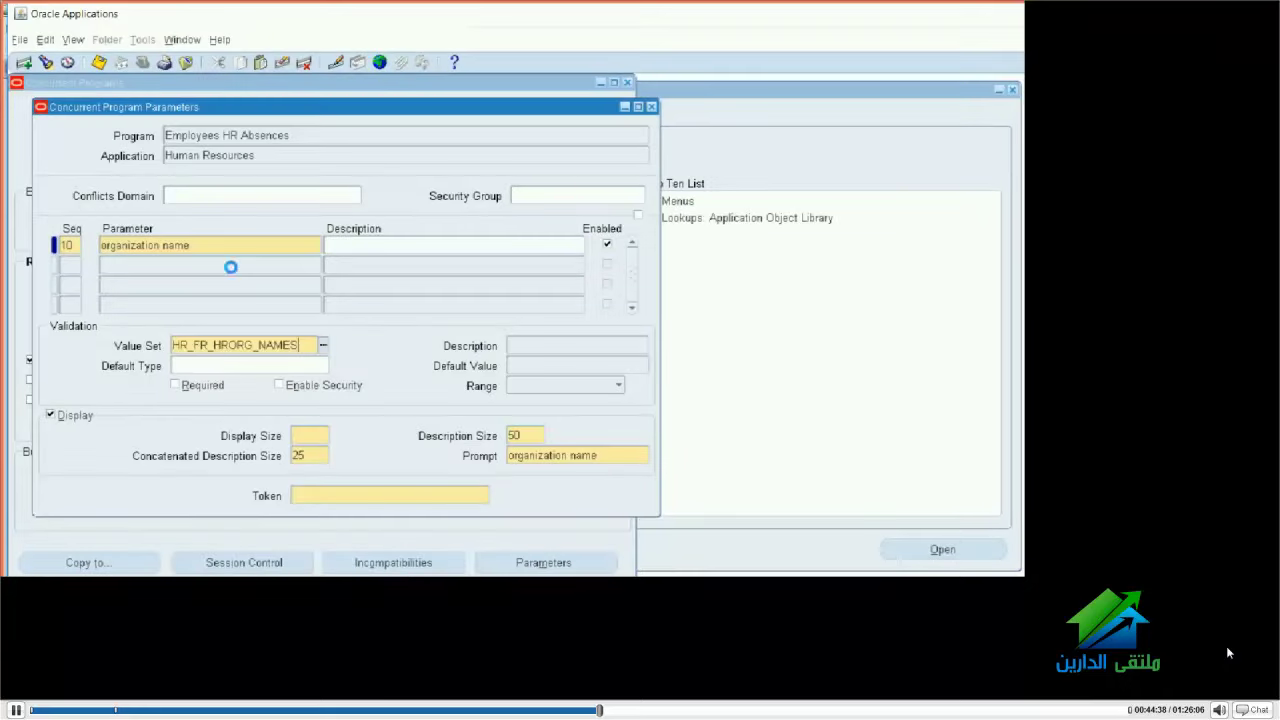
key("Tab")
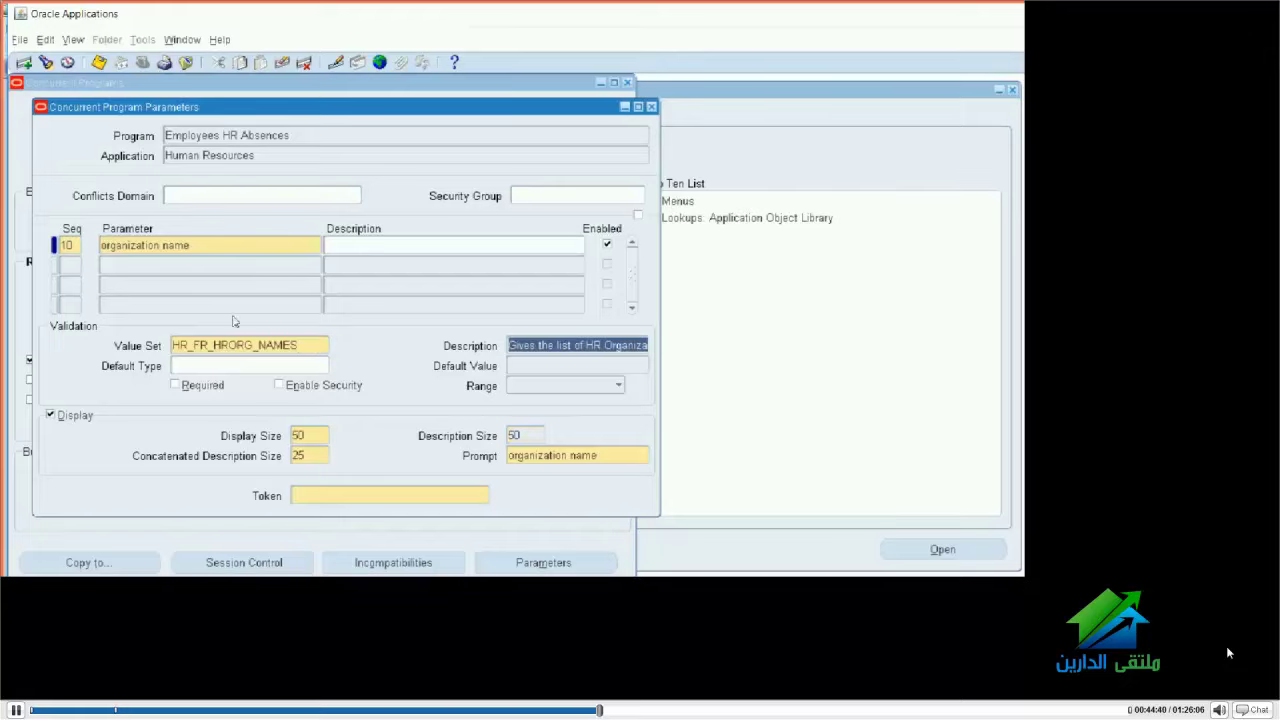
key("Tab")
Check the user parameter's name in Reports Builder and set the organization name parameter's token to ORGNAME
key("alt+Tab")
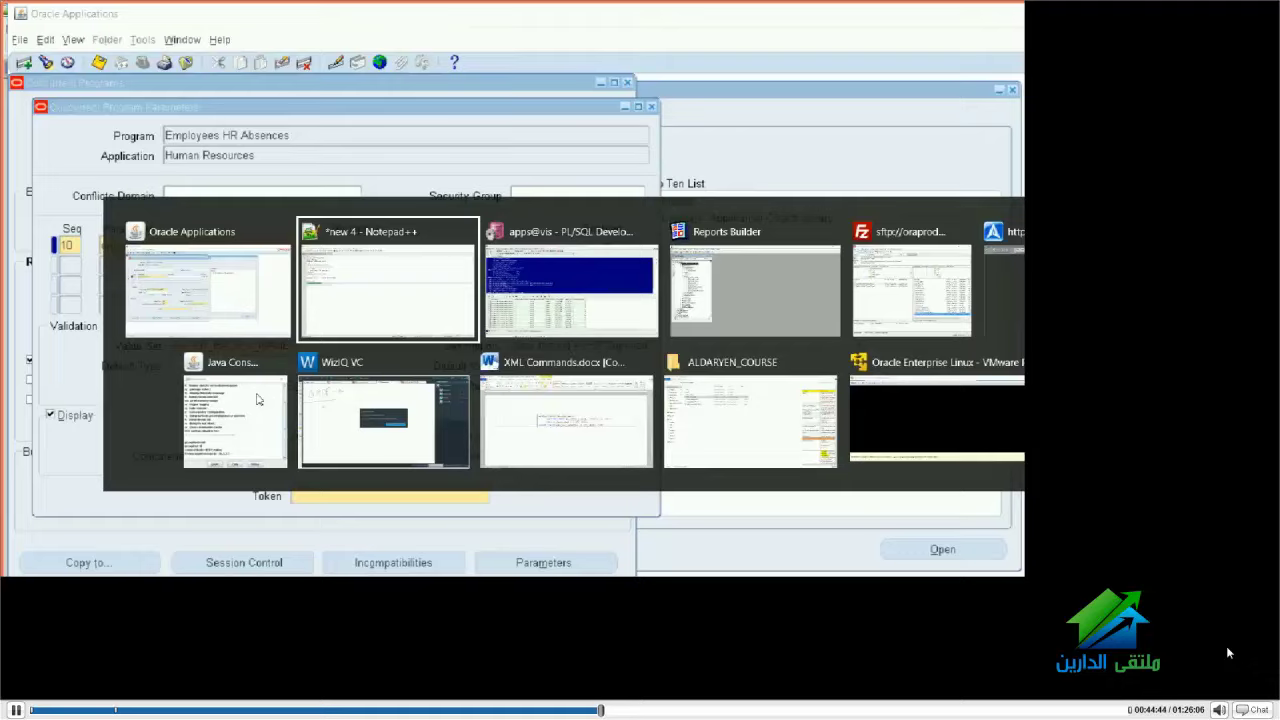
key("alt+Tab")
key("alt+Tab")
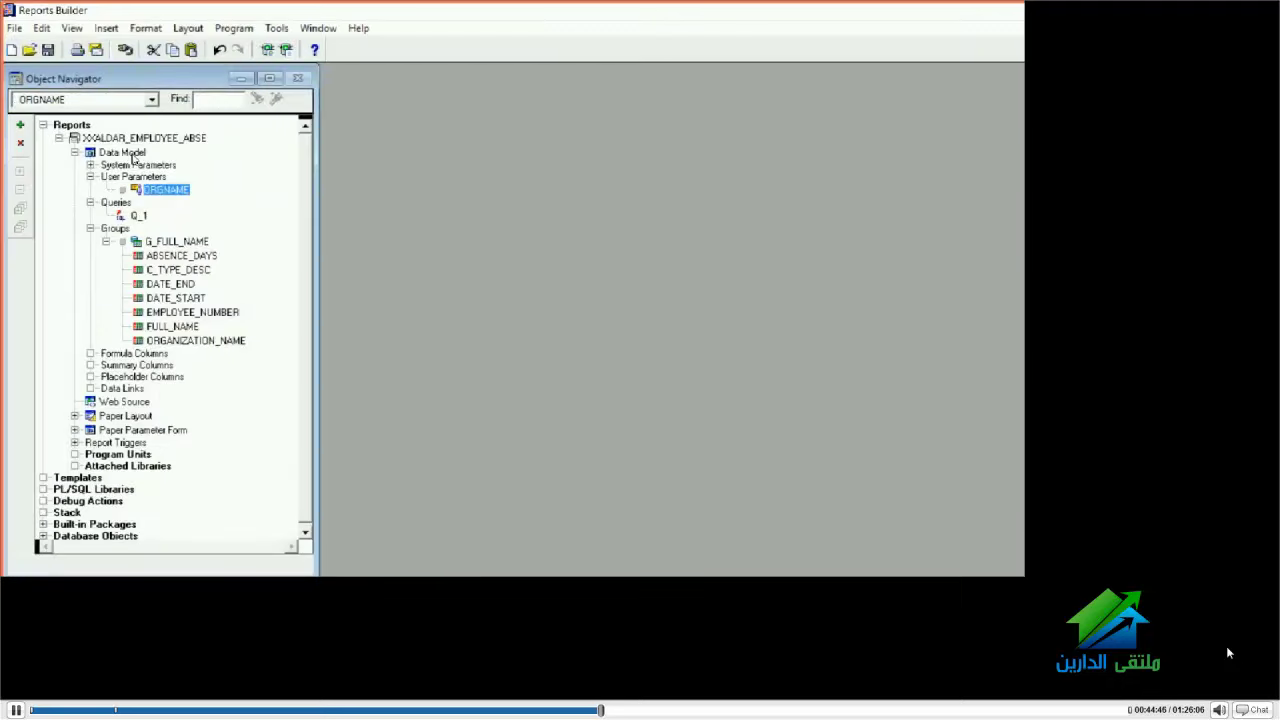
key("alt+Tab")
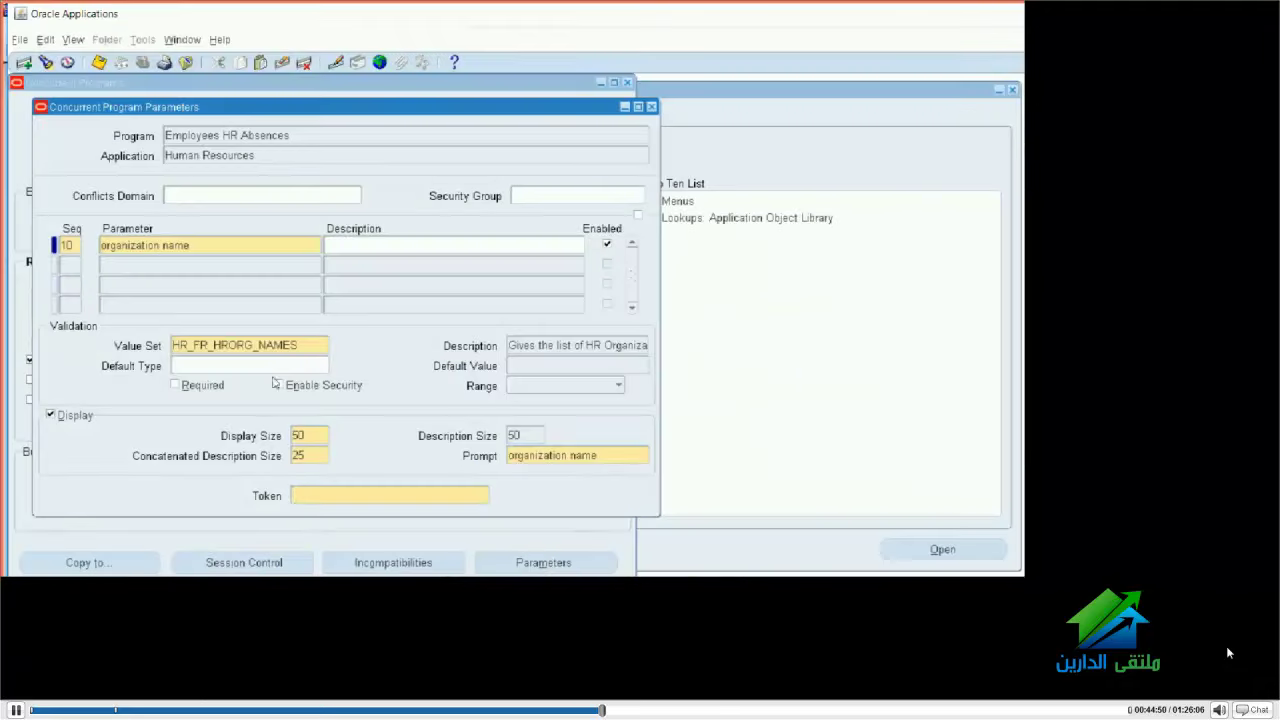
type("ORGNAME")
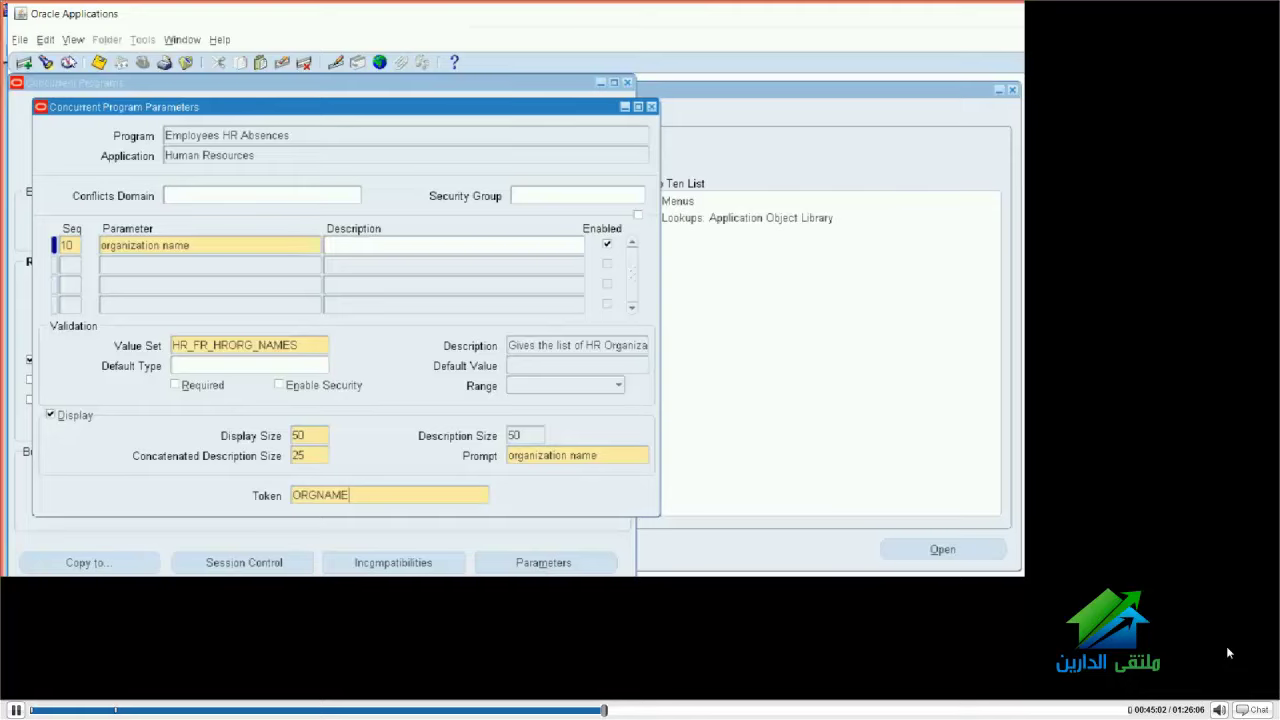
Try to save the organization name parameter, delete its record and close the program's parameters form
left_click(98, 62)
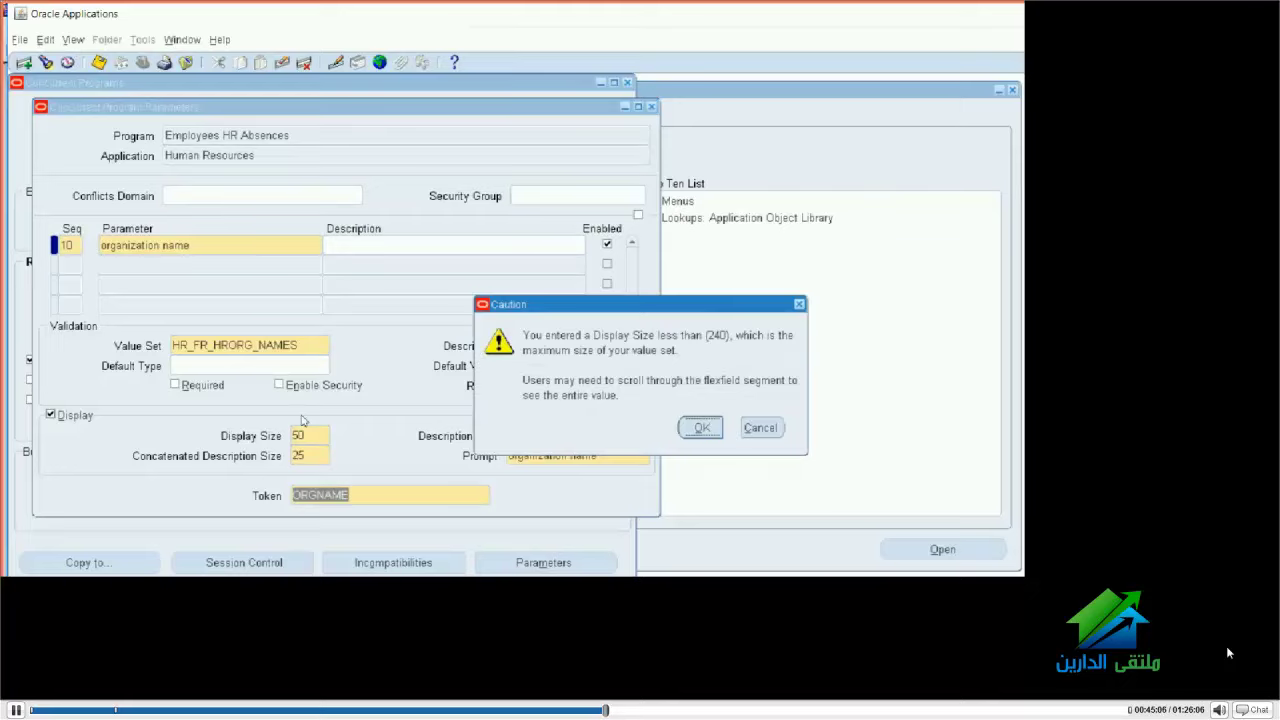
key("Return")
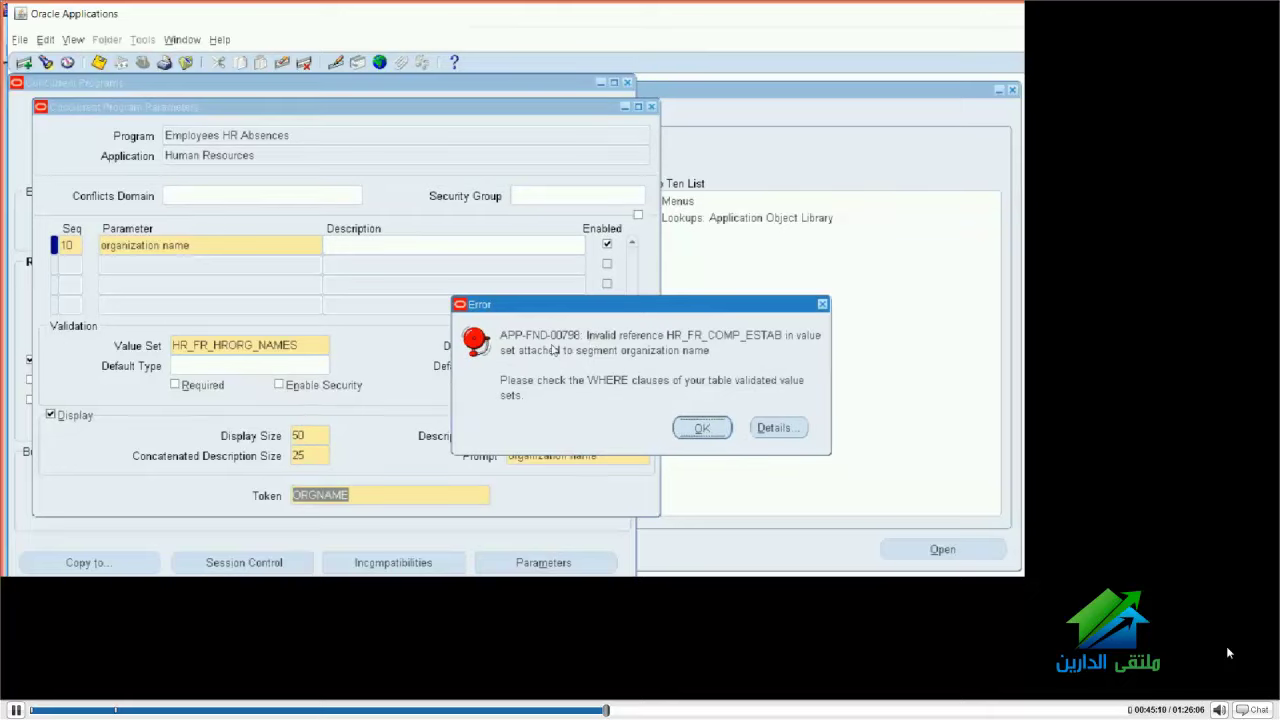
key("Return")
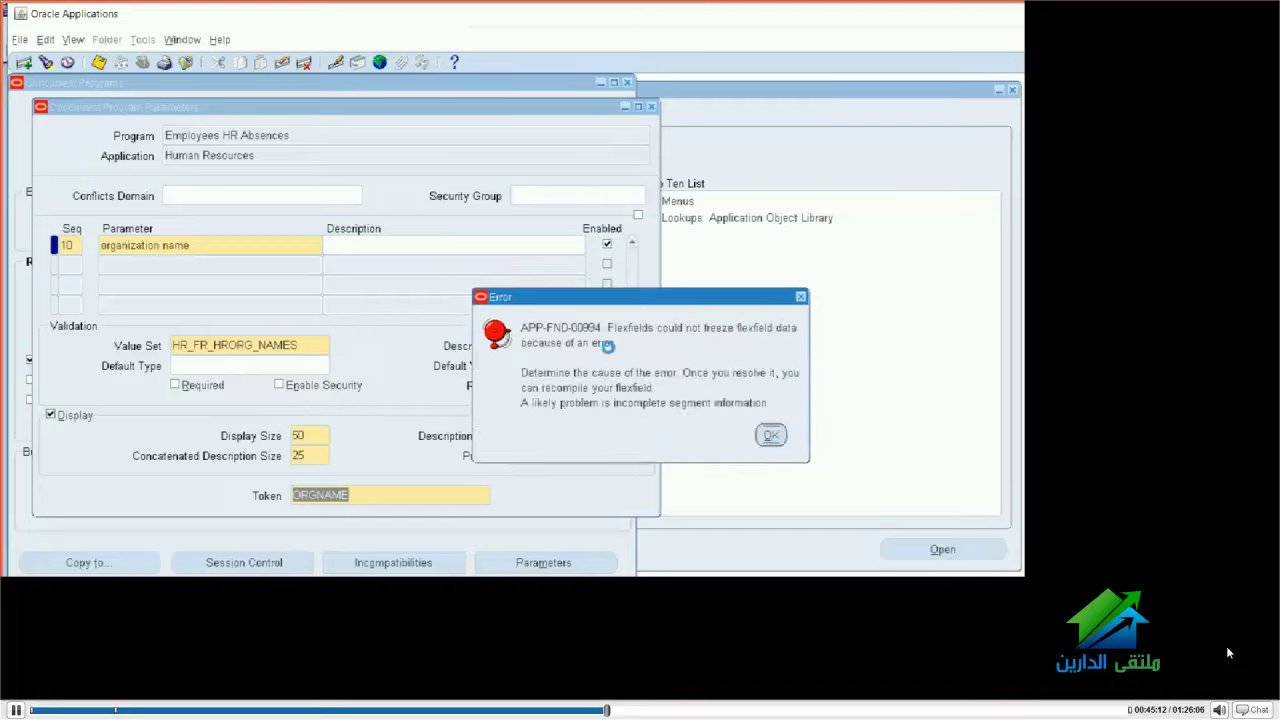
key("Return")
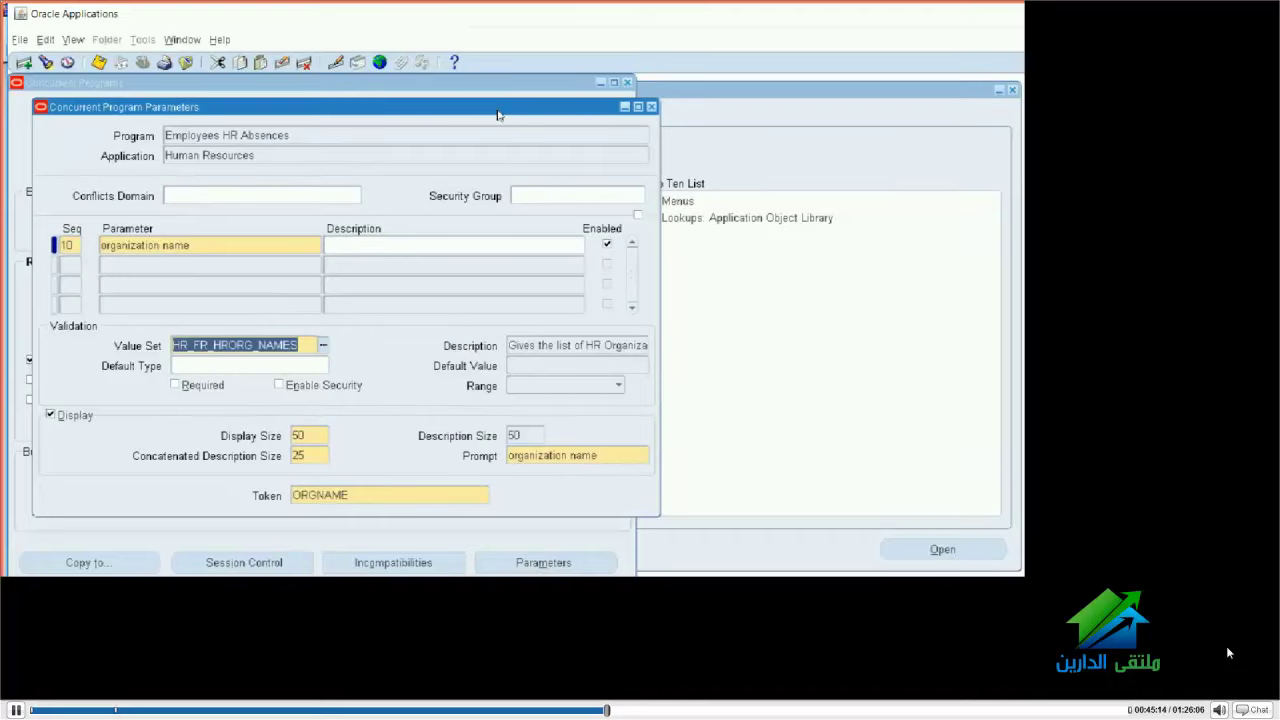
left_click(304, 62)
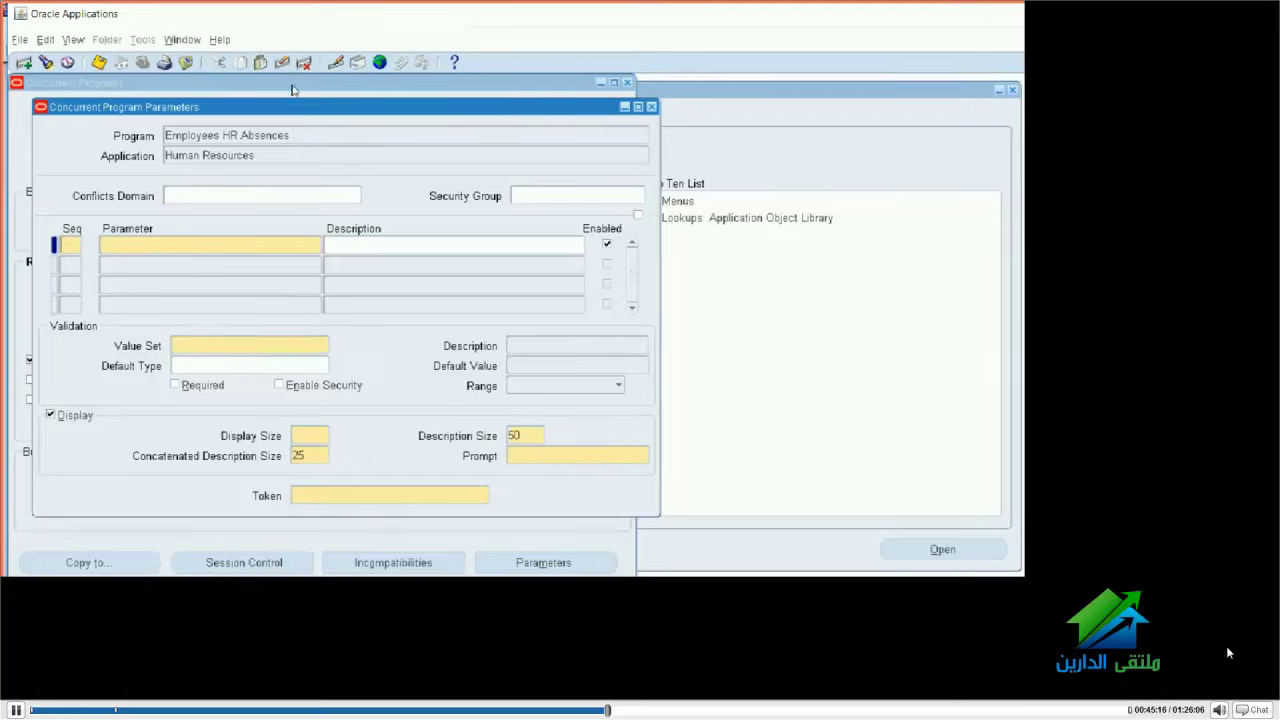
left_click(522, 91)
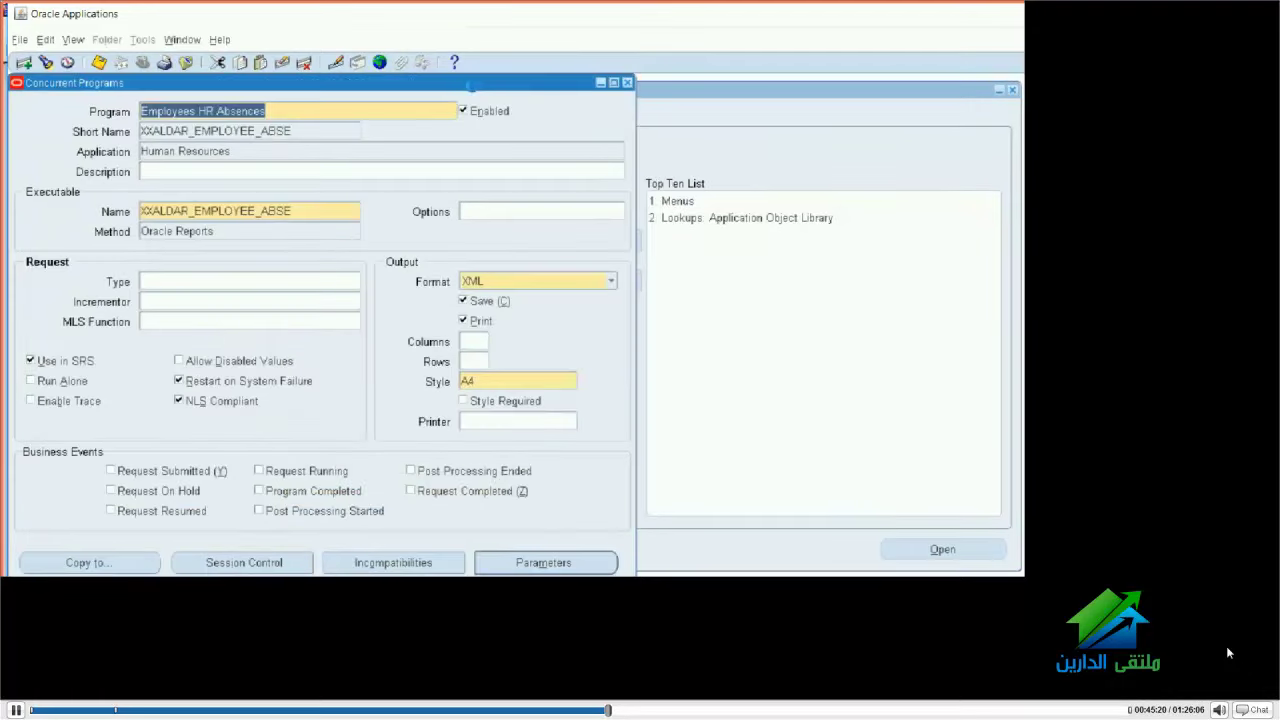
Query the HR_FR_HRORG_NAMES value set and examine the Where/Order By clause in its validation table information
key("alt+n")
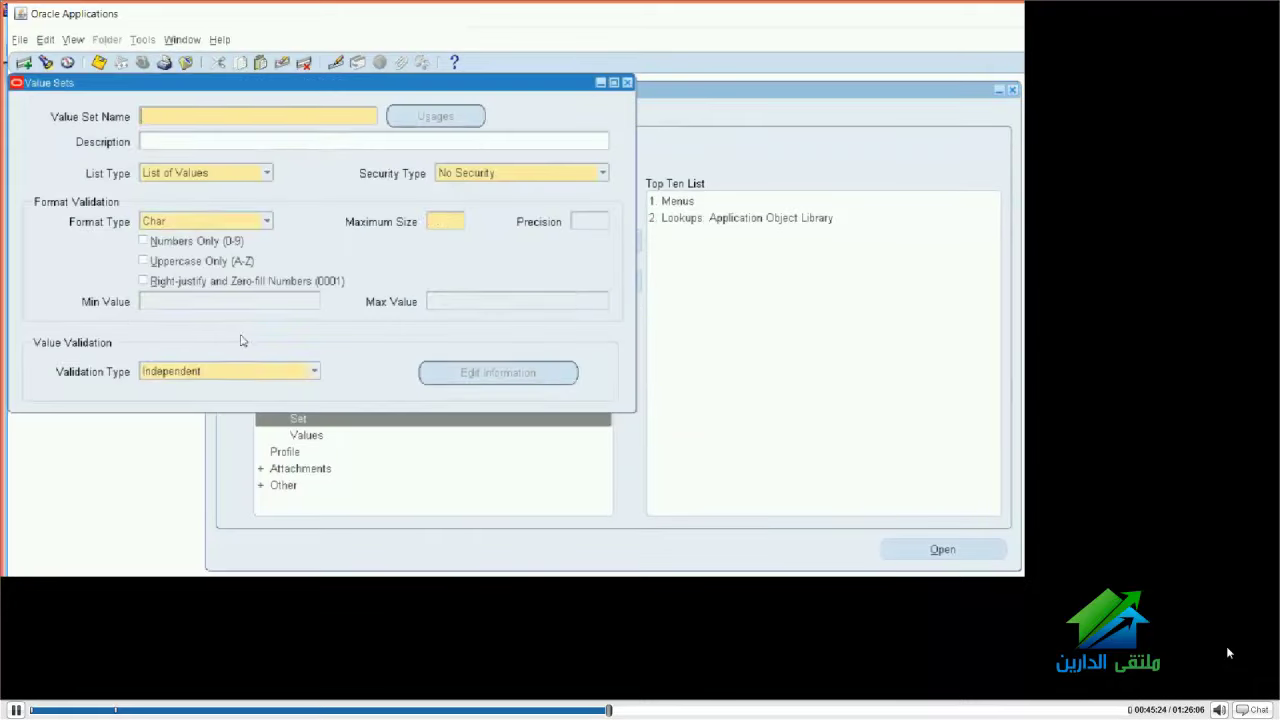
key("ctrl+F11")
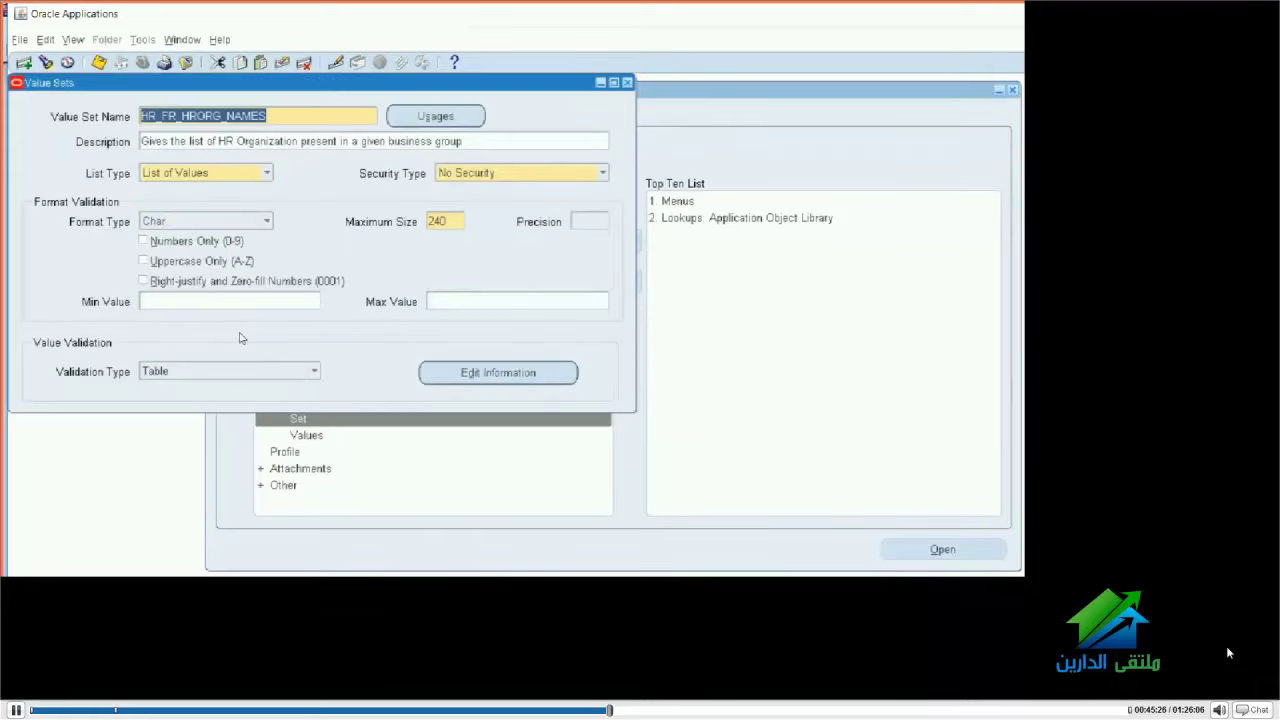
key("alt+i")
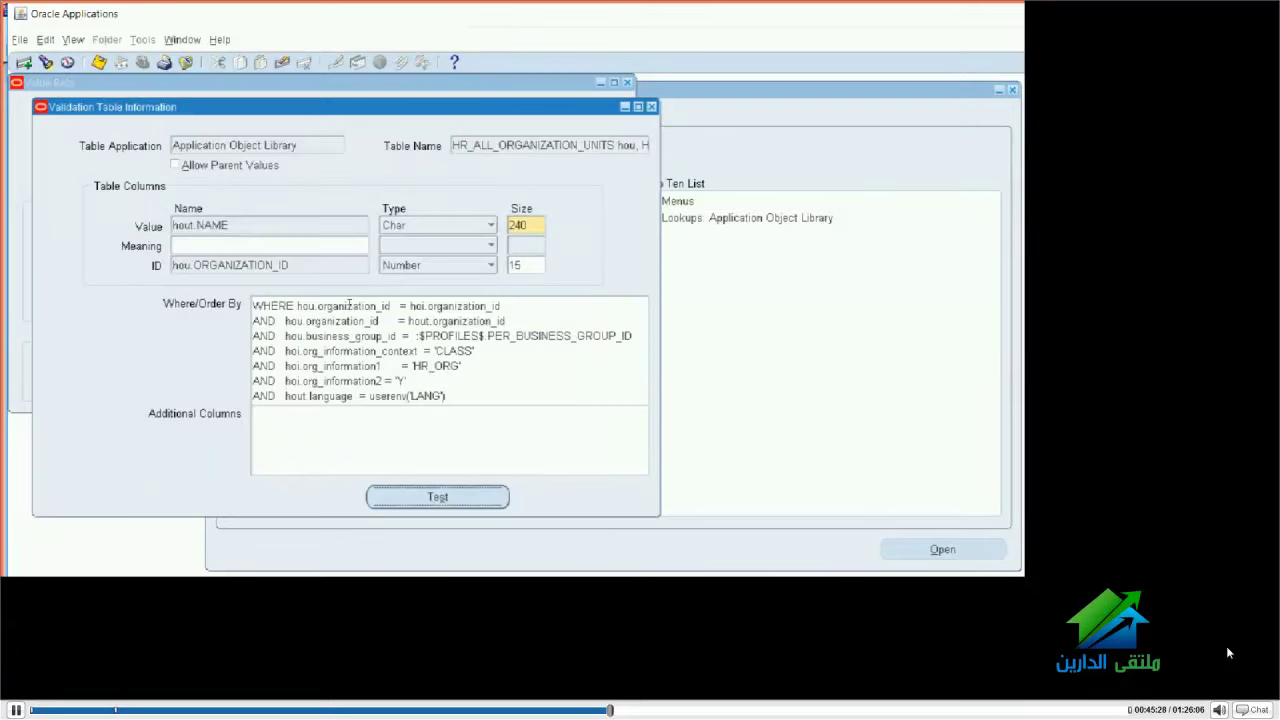
left_click_drag(353, 306, 297, 246)
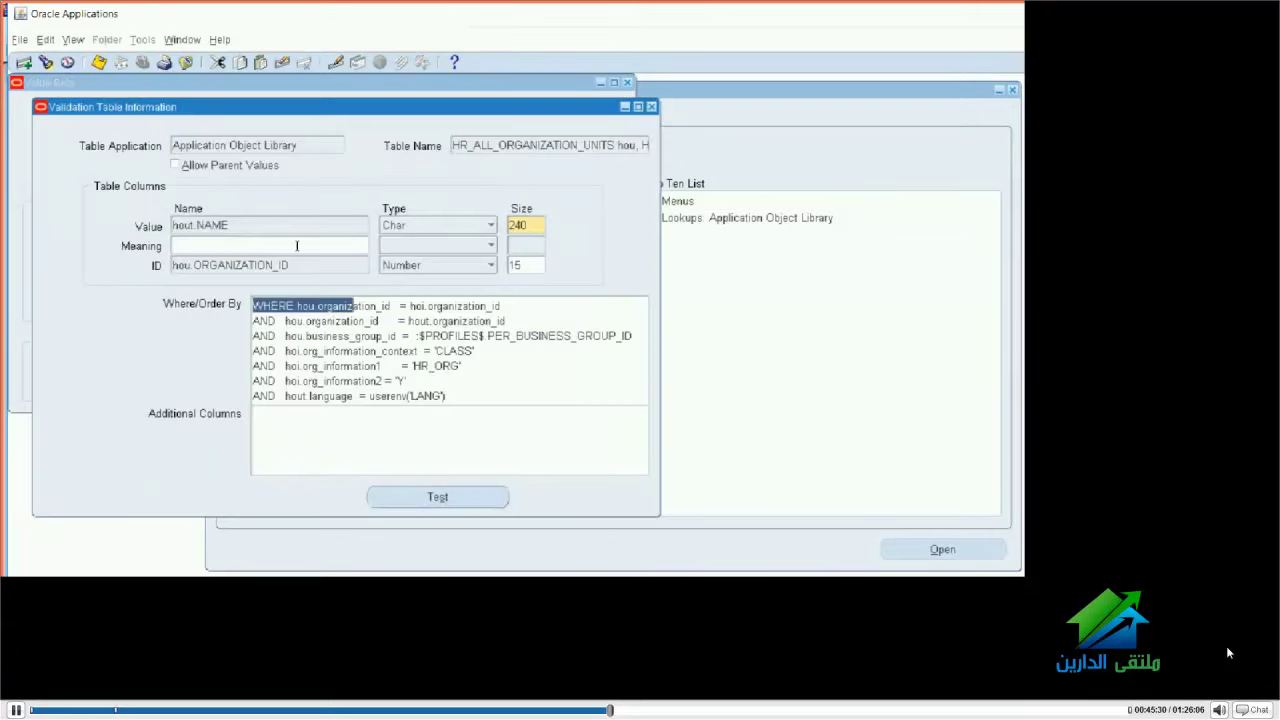
left_click_drag(354, 306, 446, 396)
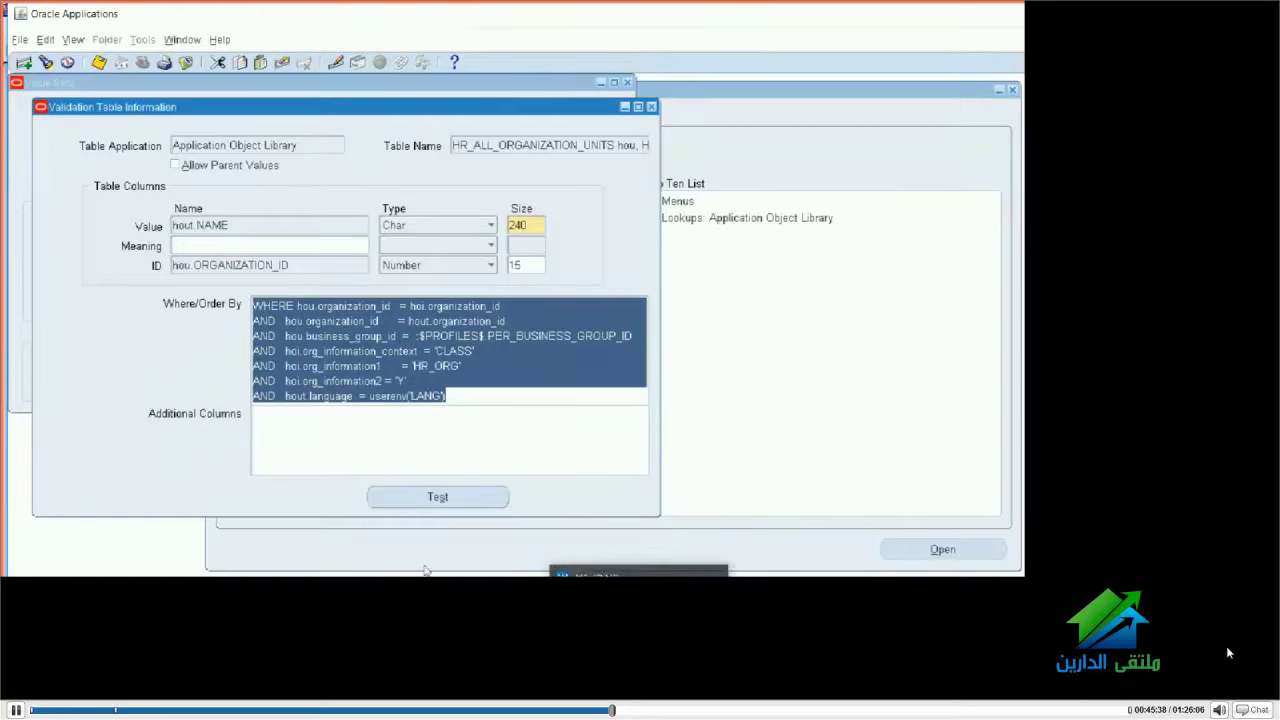
Switch to PL/SQL Developer, consult the HR_ALL_ORGANIZATION_UNITS column list, and extend the organization_id condition with IN
left_click(456, 572)
scroll(463, 430, "up", 5)
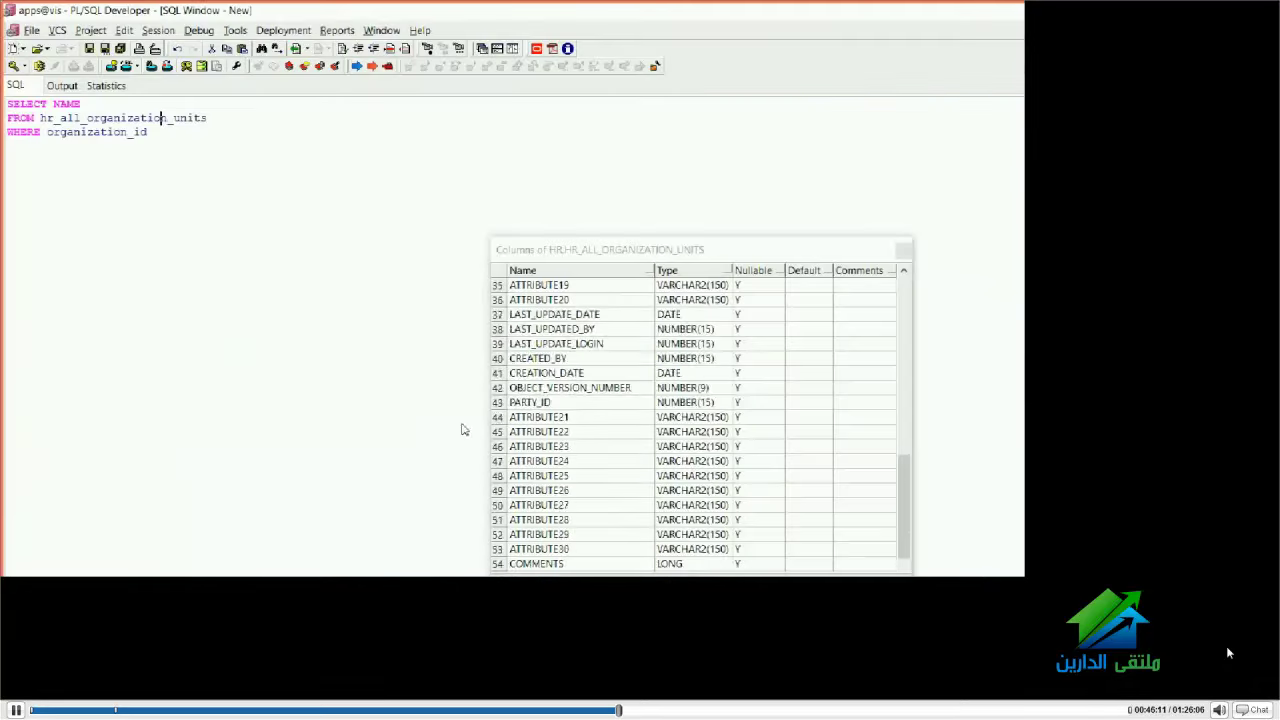
scroll(462, 432, "up", 5)
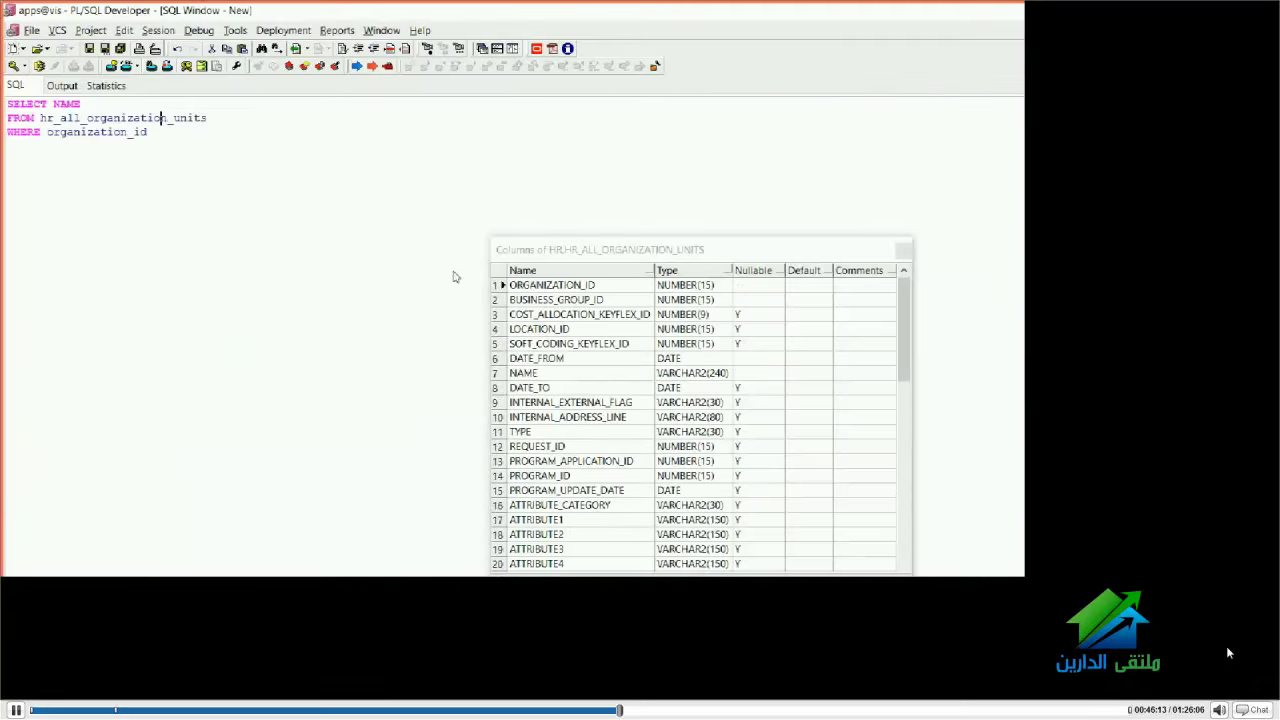
double_click(510, 284)
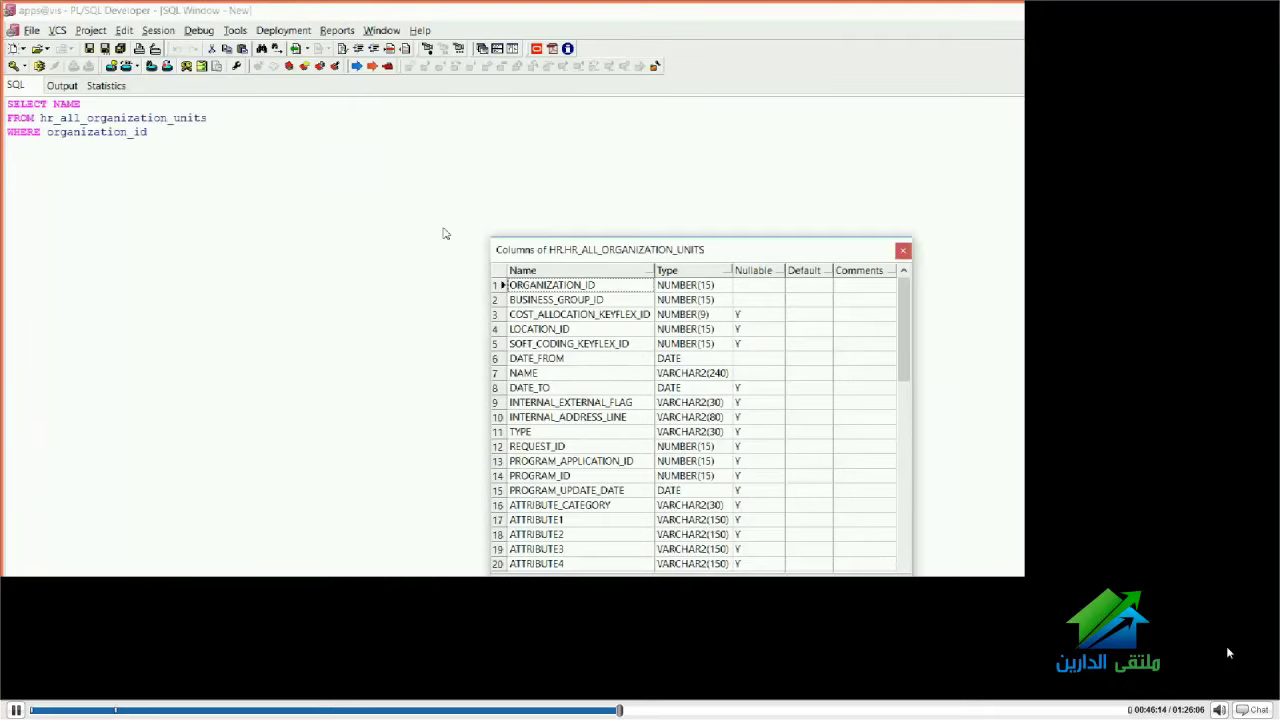
left_click(149, 140)
type("IN")
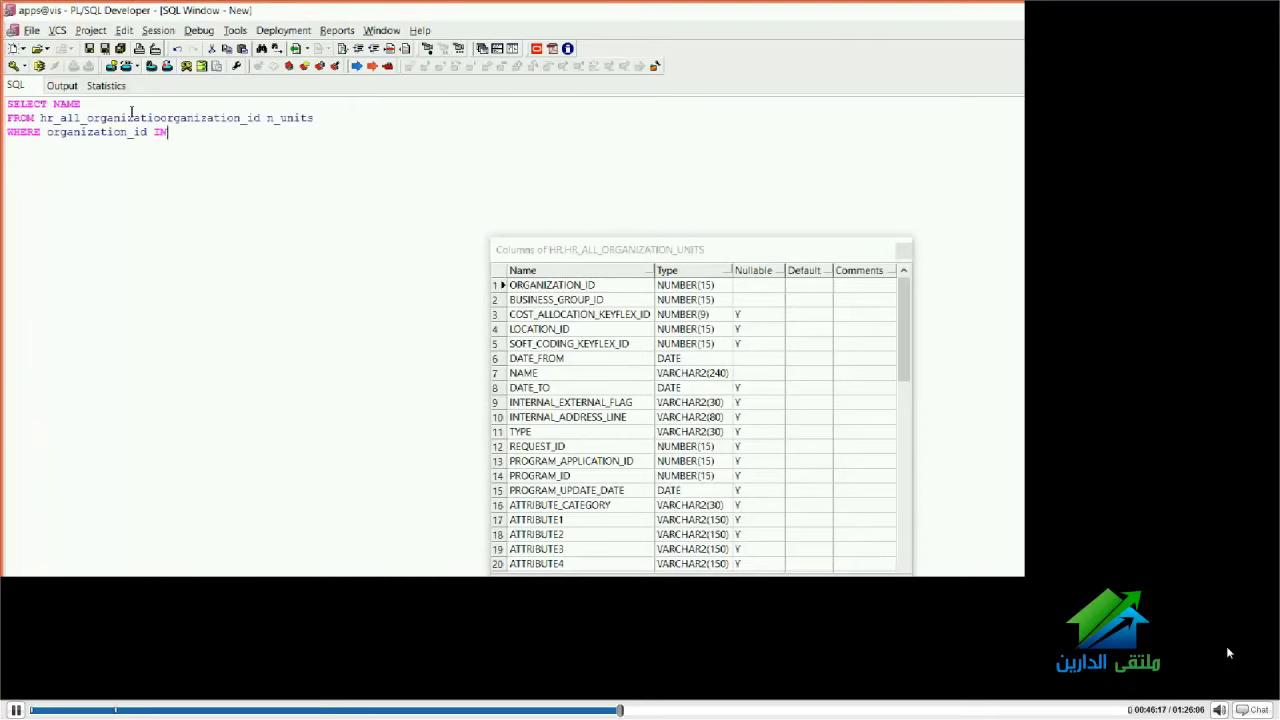
Start a subquery after IN that selects organization_id
type(" (select")
key("ctrl+shift+Left")
key("ctrl+shift+Left")
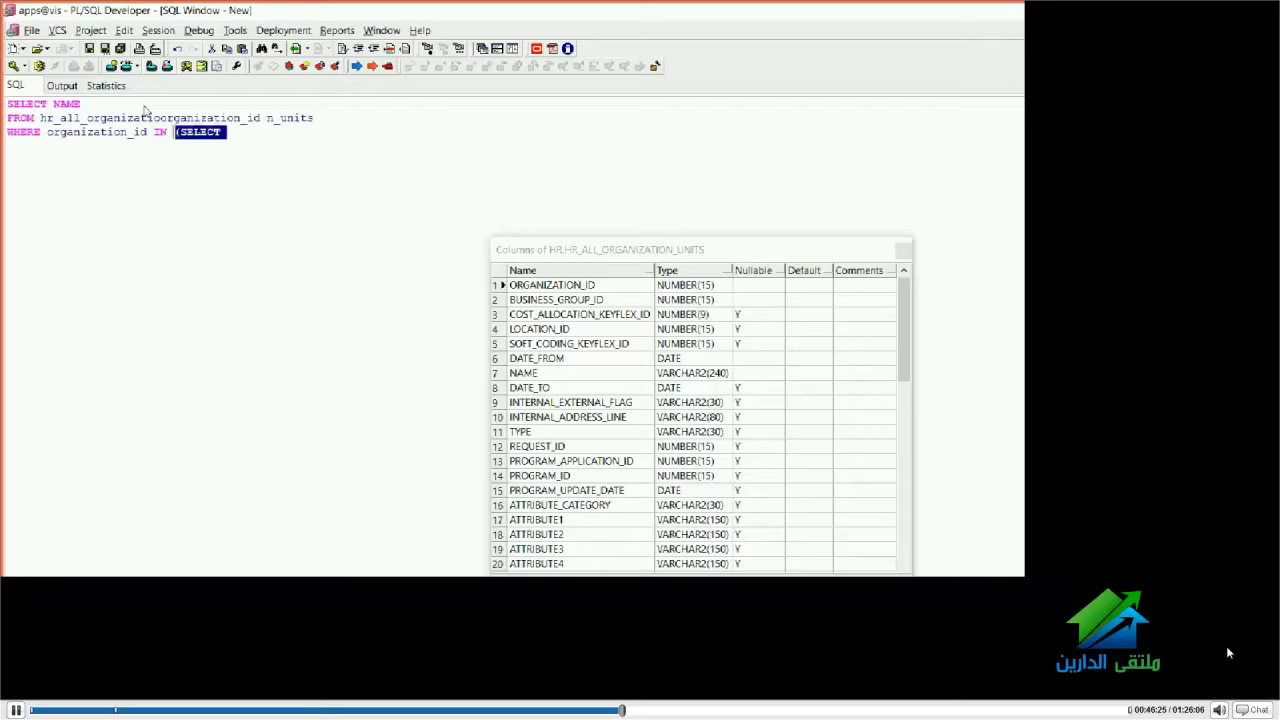
key("BackSpace")
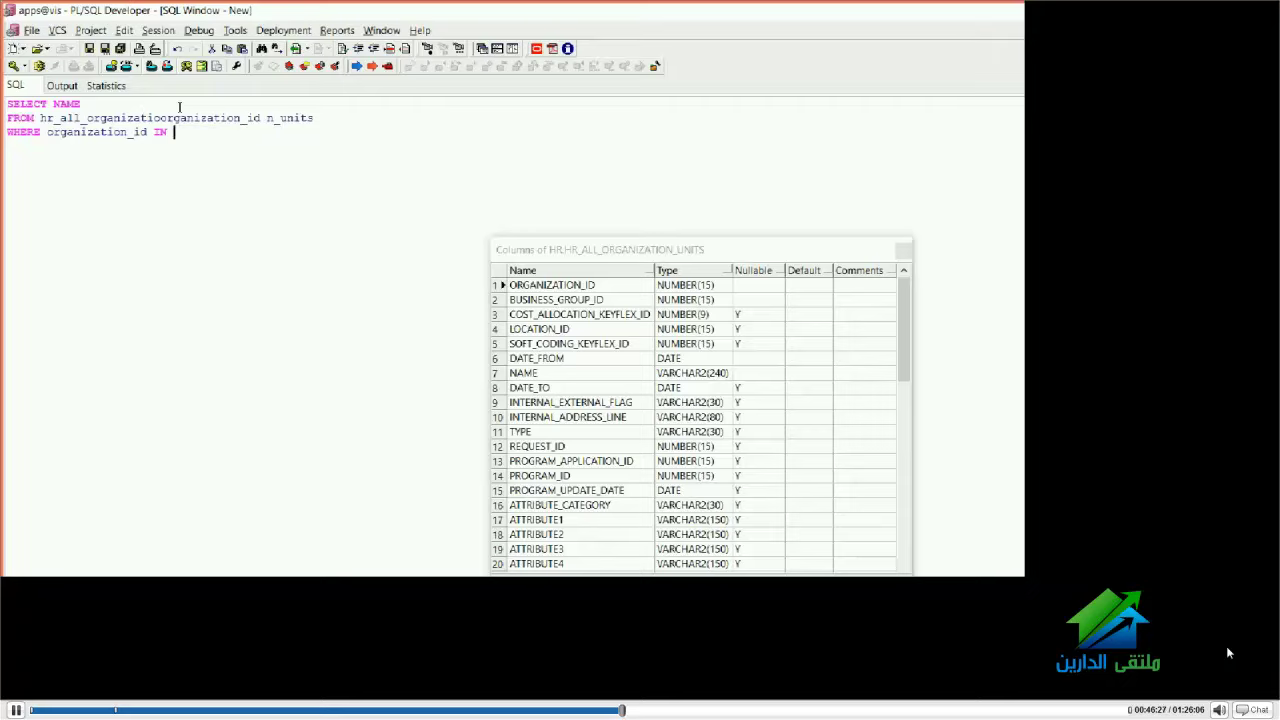
key("ctrl+z")
type("OR")
key("BackSpace")
type("\\\\")
key("BackSpace")
key("BackSpace")
key("BackSpace")
double_click(552, 285)
key("Return")
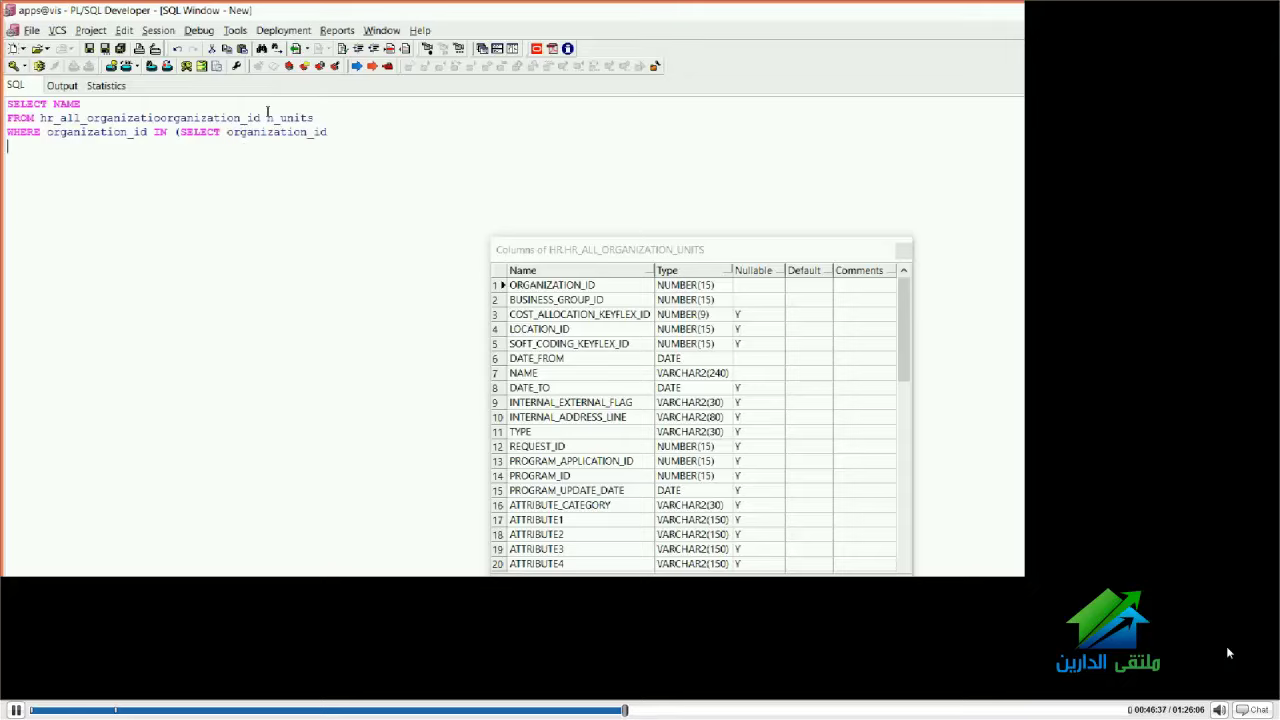
Make the subquery read from per_all_assignments_f on an indented line and start its WHERE clause
key("Tab")
key("Tab")
key("Tab")
key("Tab")
type("from per_all_assignments")
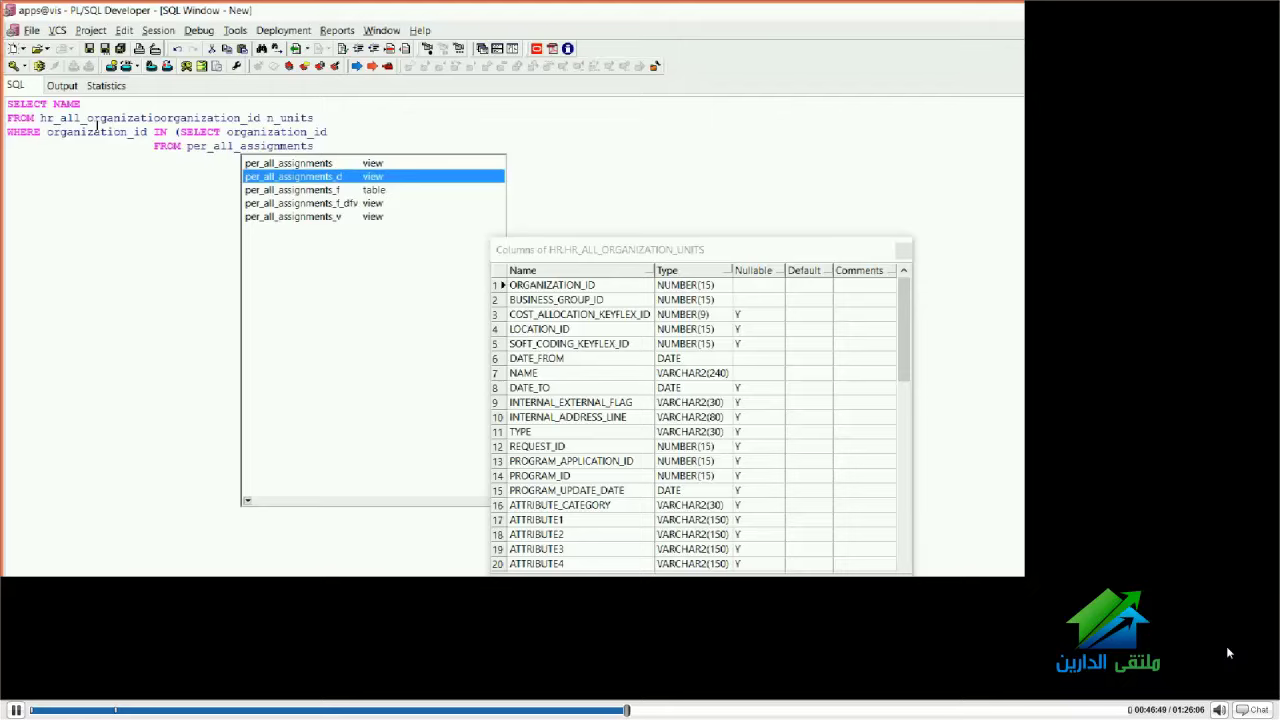
key("Down")
key("Return")
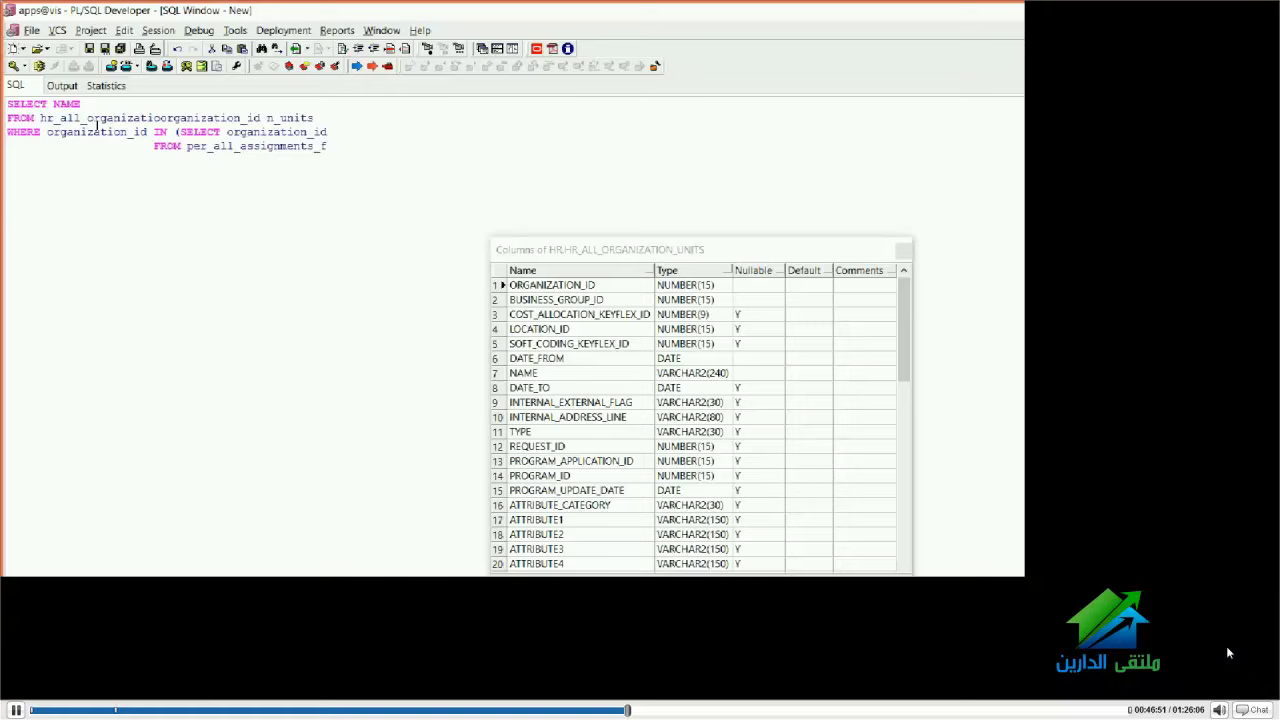
key("Return")
type("wher")
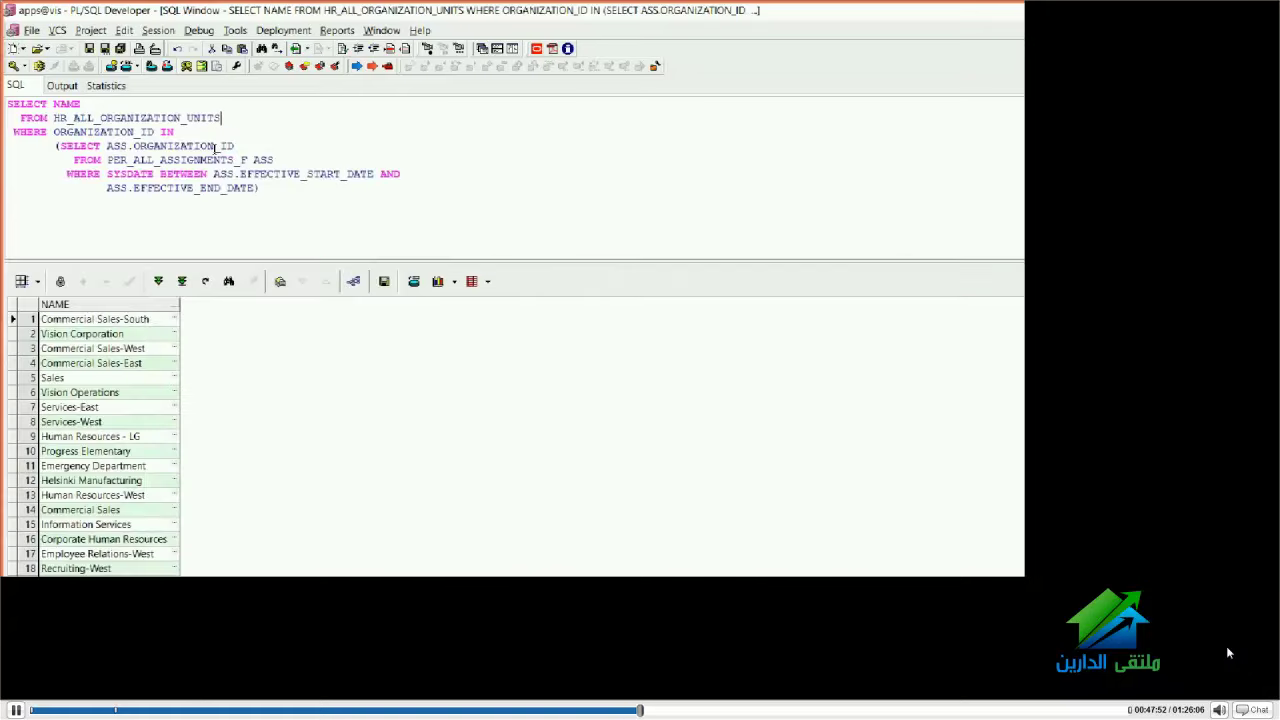
Select the whole organization name query and switch back to the value set's validation table form in Oracle Applications
key("ctrl+a")
key("alt+Tab")
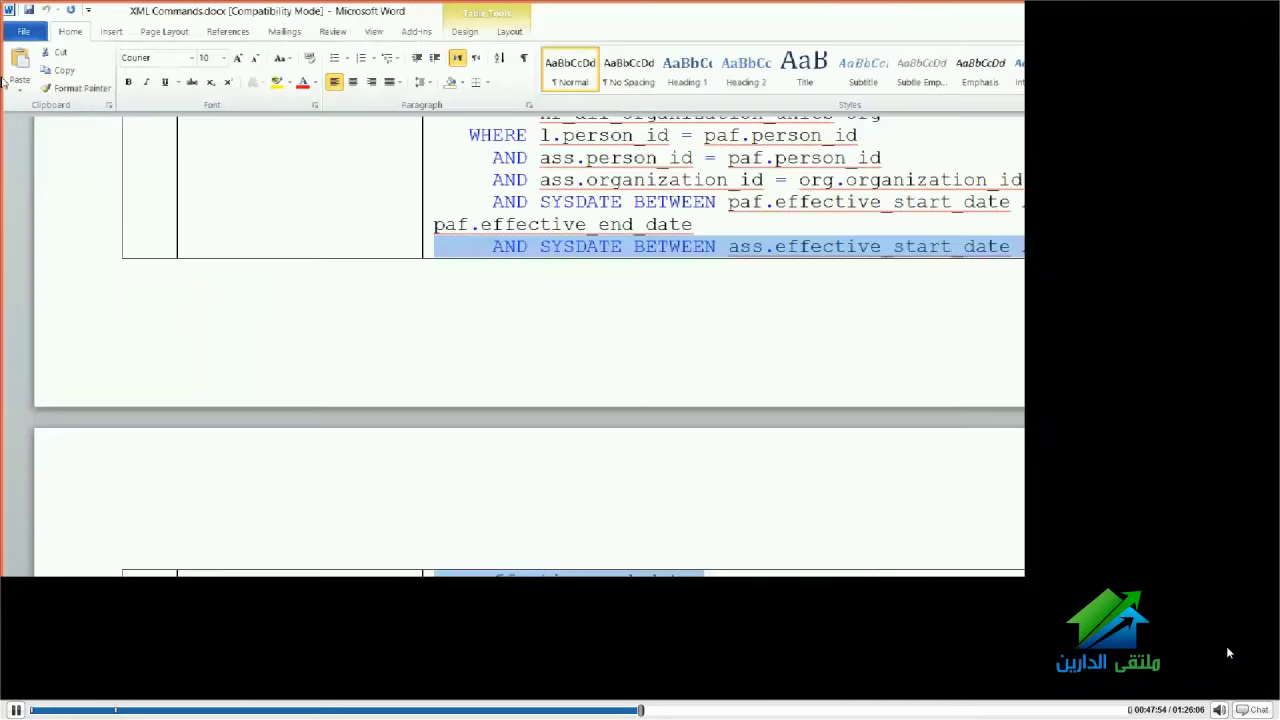
left_click(591, 459)
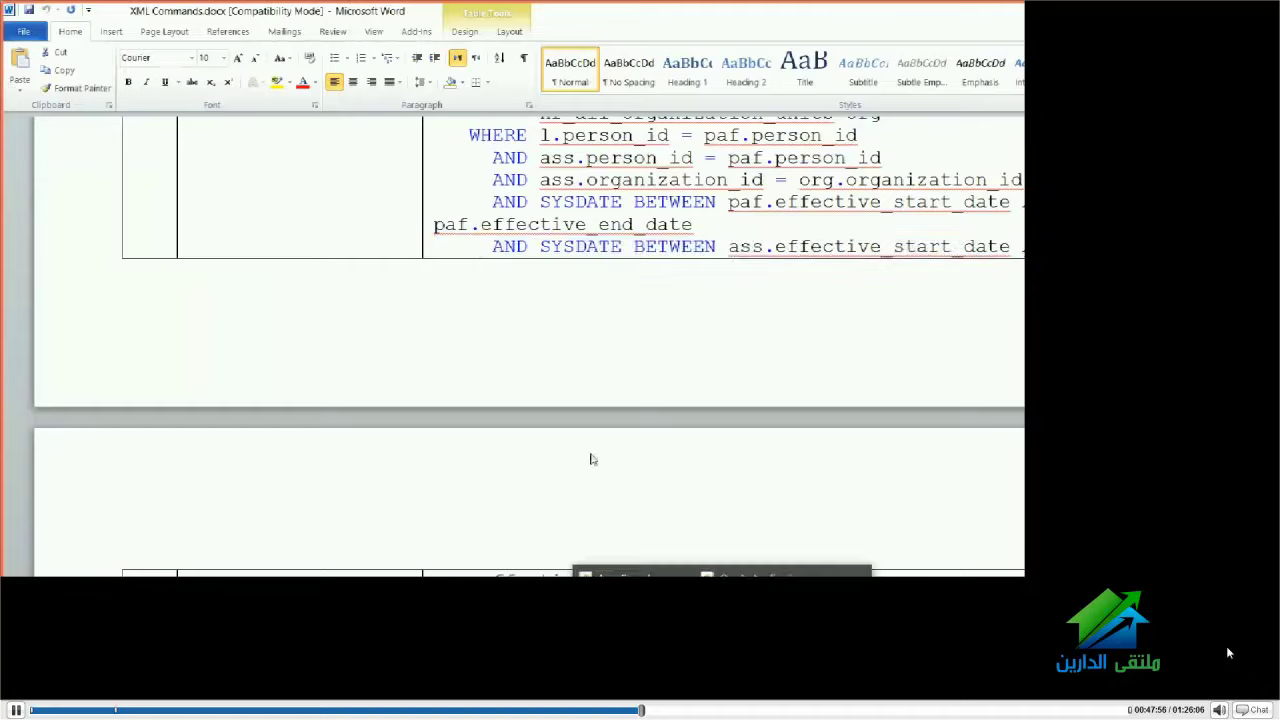
key("alt+Tab")
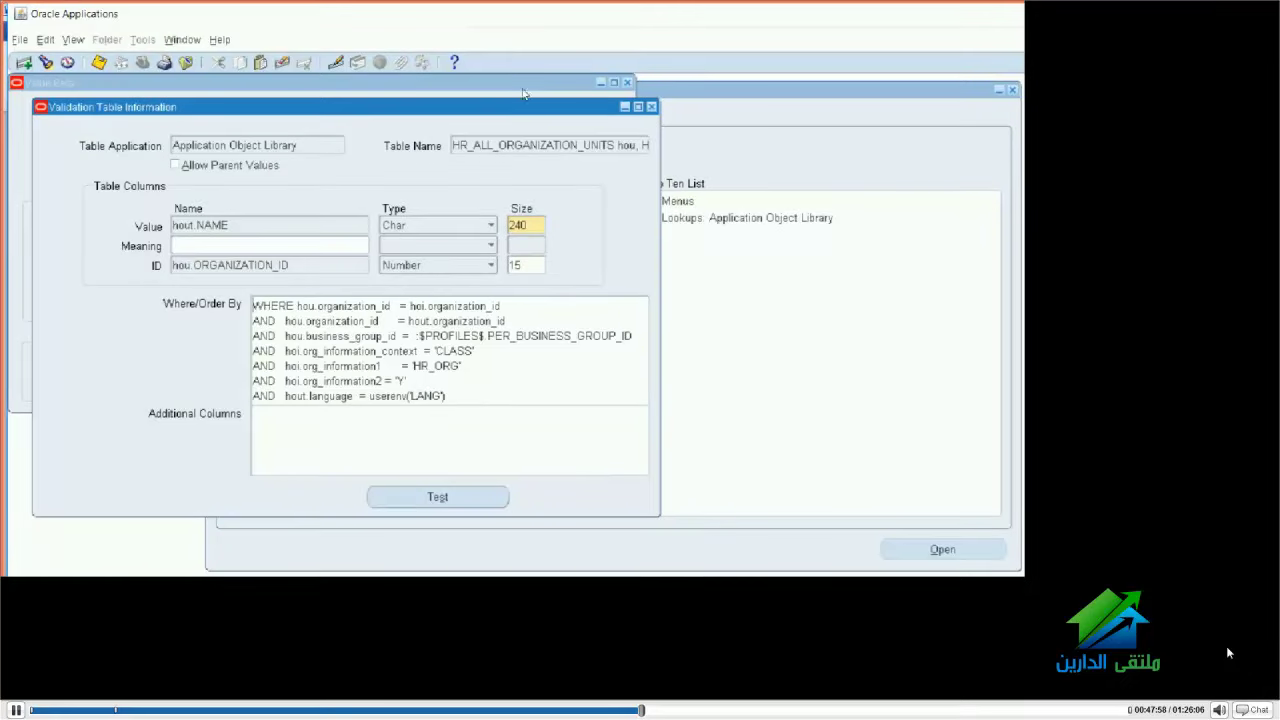
Start a new value set named XXADAR_HR_ORG_NAME with a maximum size of 100
left_click(23, 62)
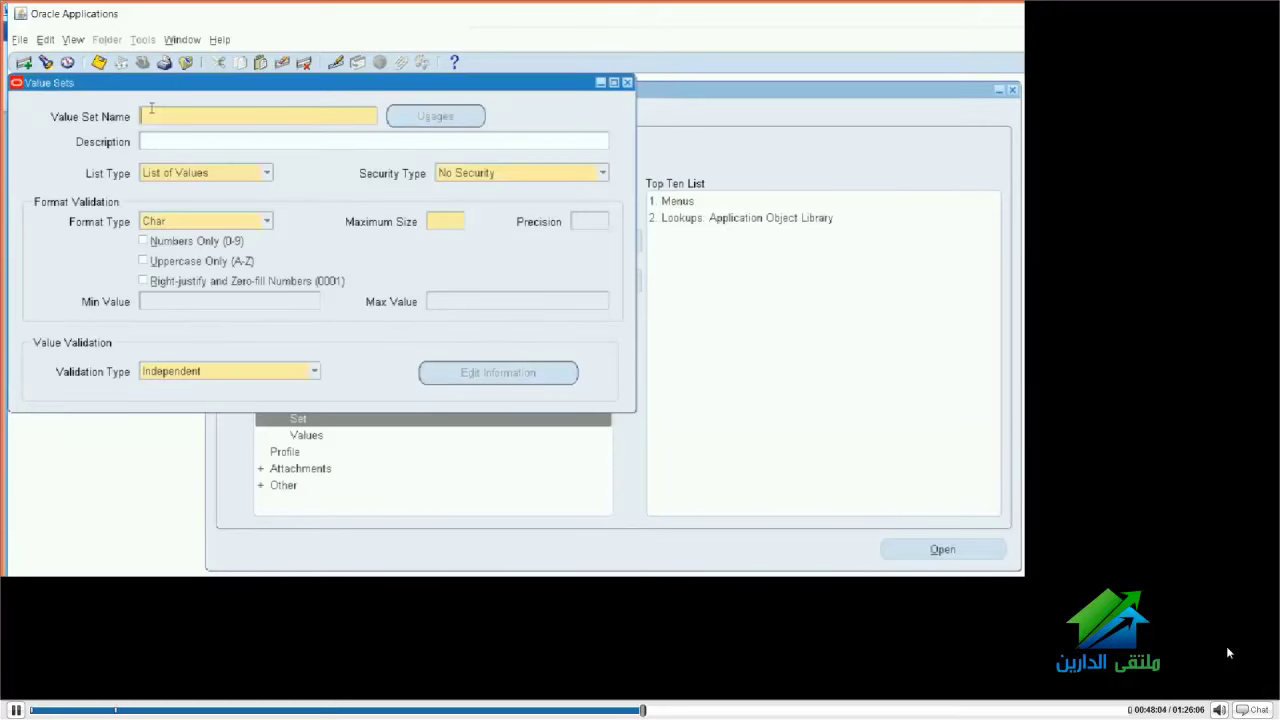
type("xXHR")
key("Left")
type("ADAR_HR_ORG_N")
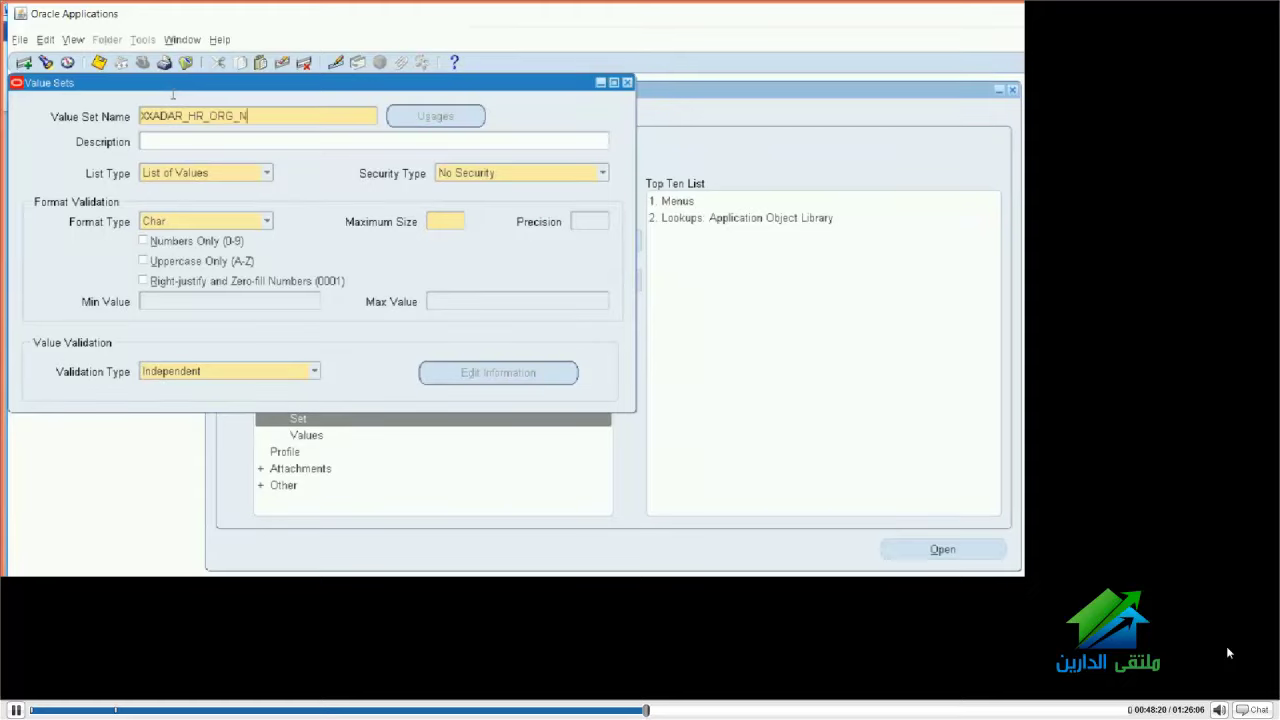
type("AME")
left_click(445, 221)
type("100")
Set the value set's validation type to Table and open its validation table information
left_click(229, 371)
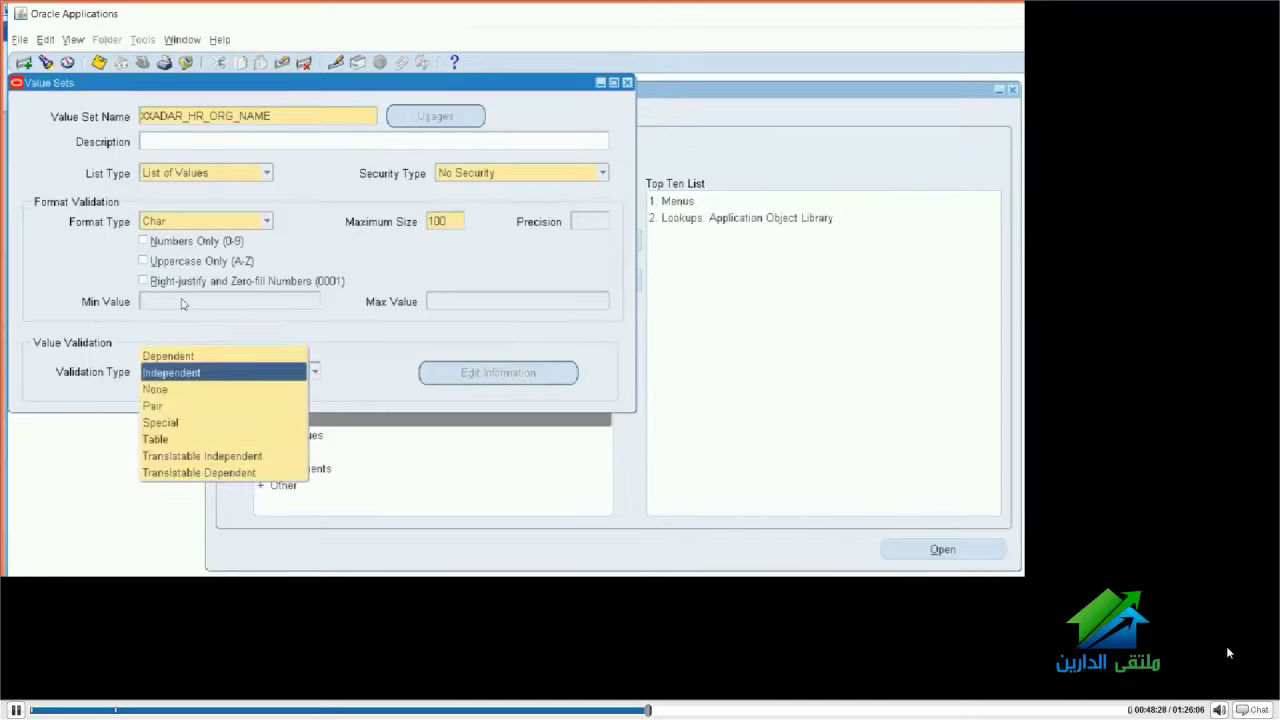
left_click(208, 439)
left_click(490, 373)
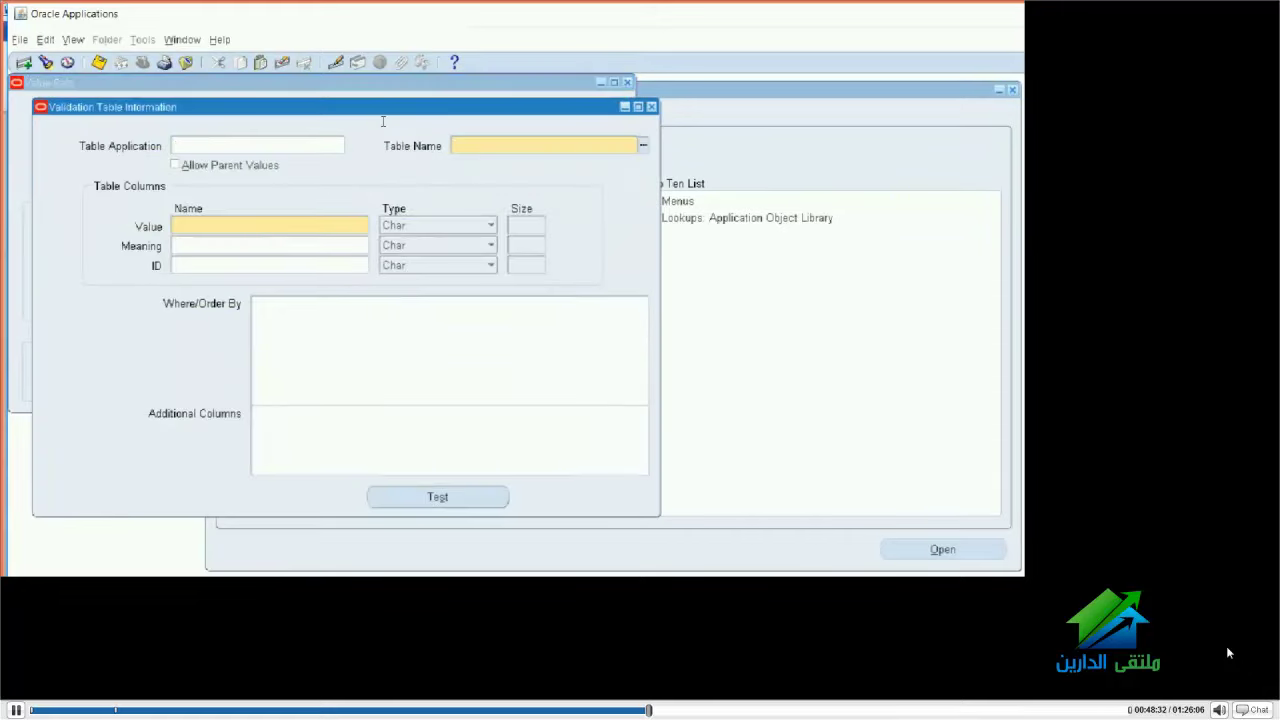
type("()")
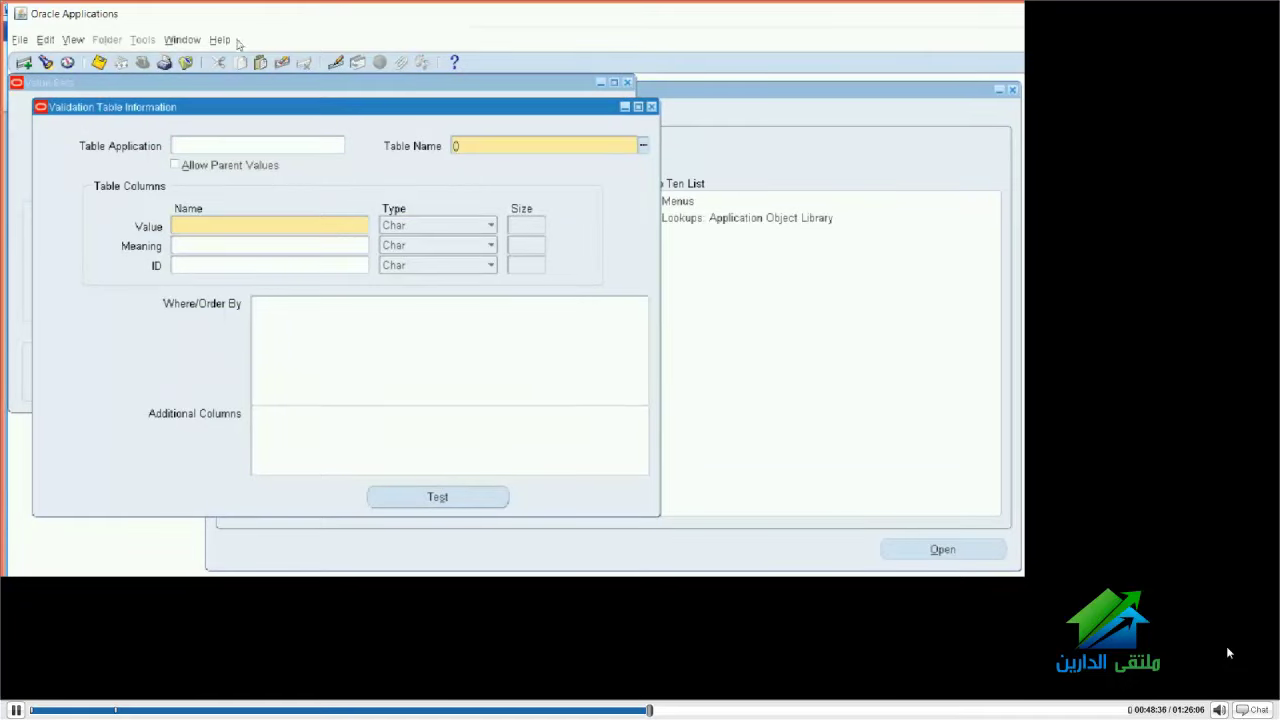
left_click(336, 62)
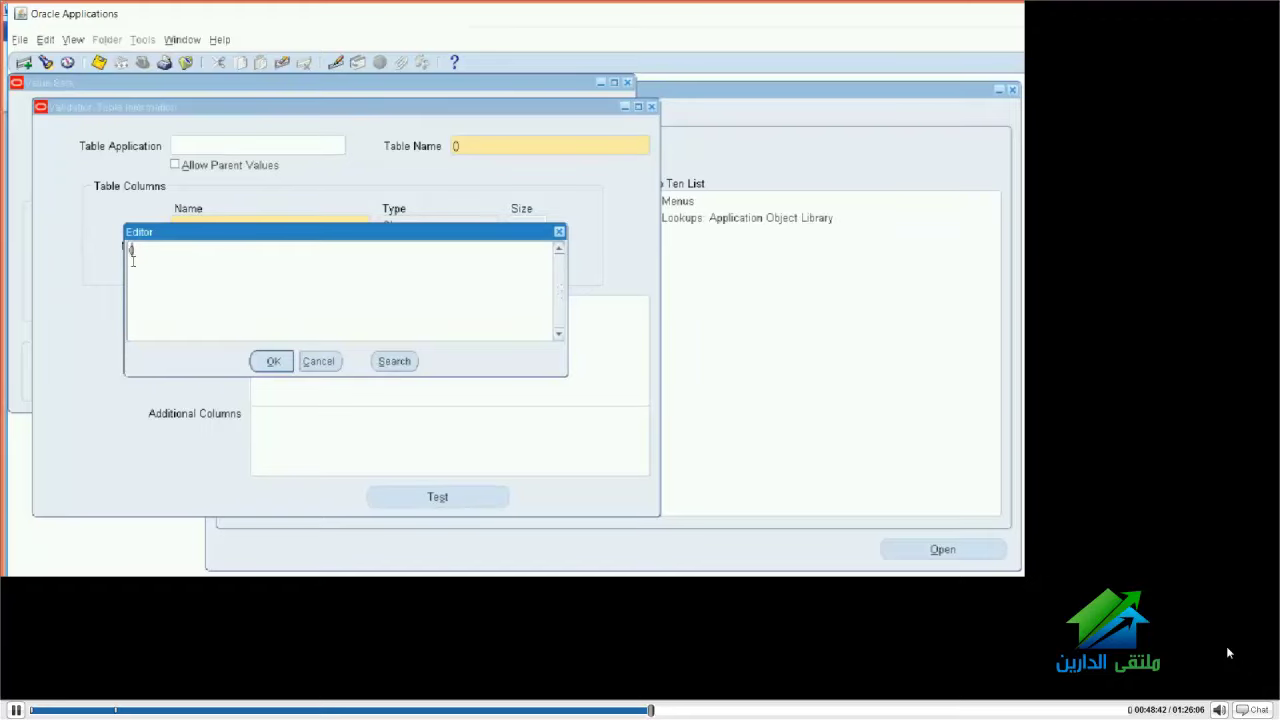
key("alt+Tab")
key("Tab")
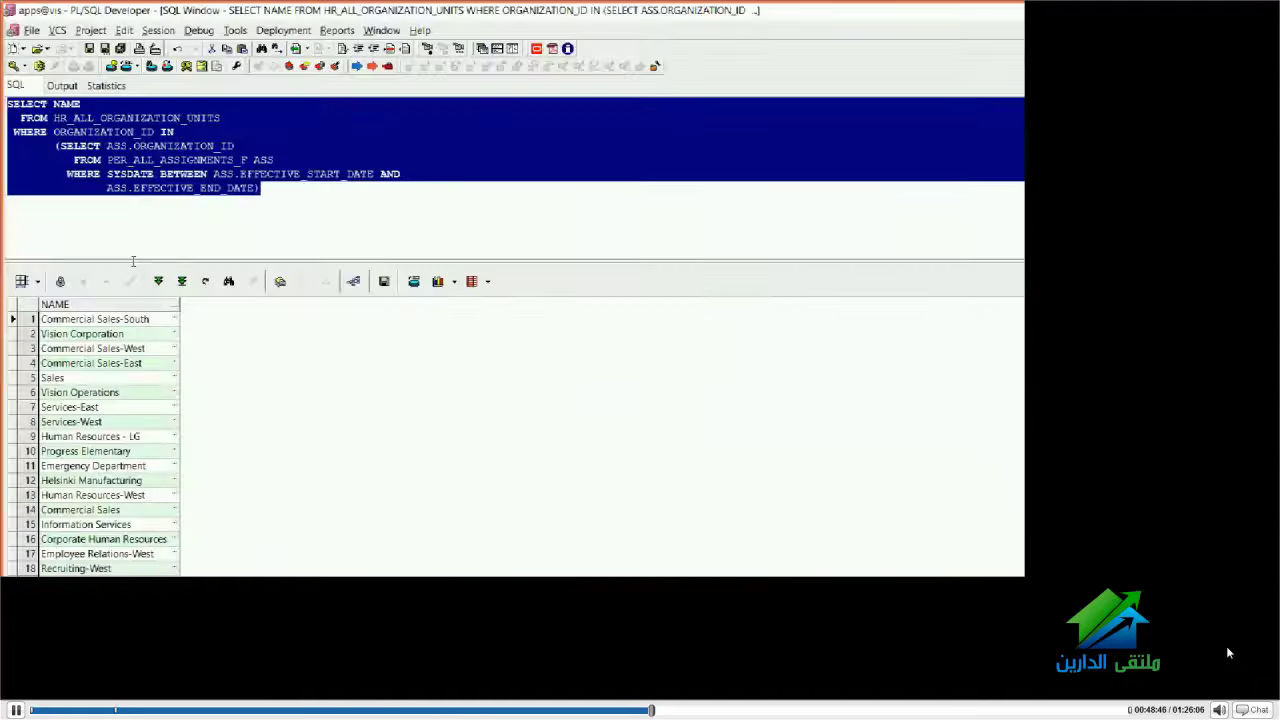
key("alt+Tab")
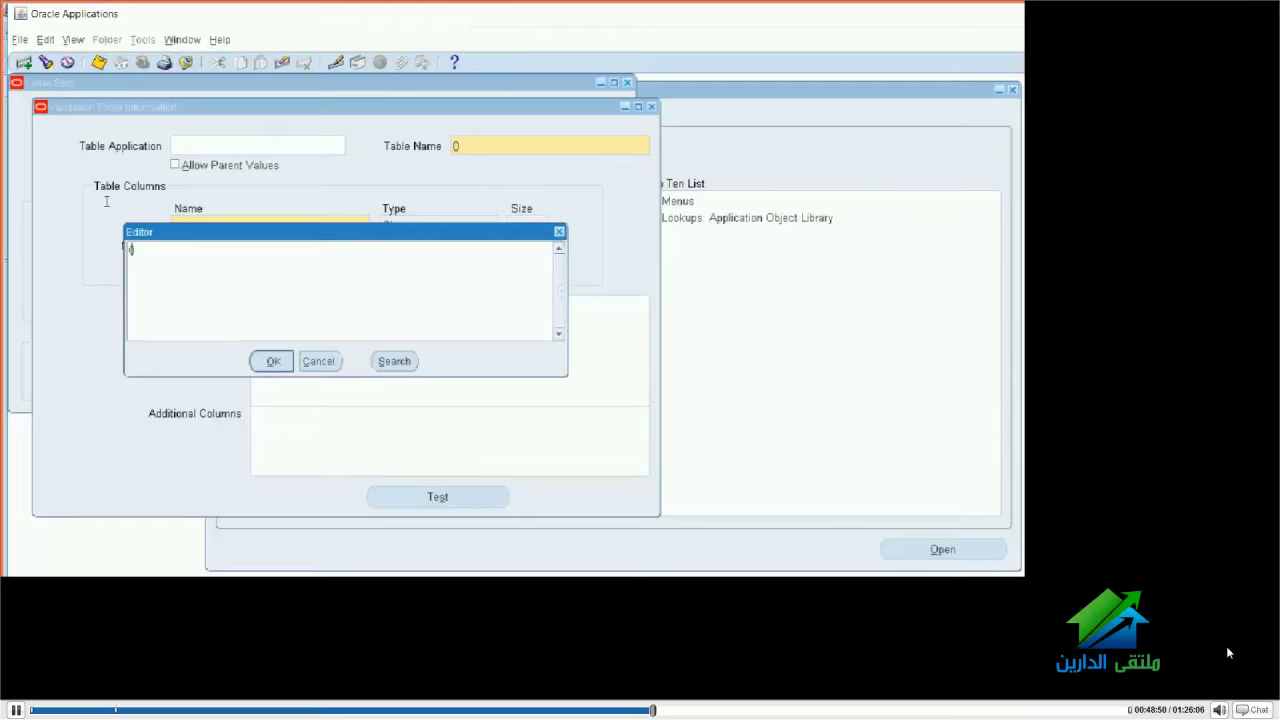
type("cccc")
left_click_drag(156, 249, 128, 249)
key("Delete")
Copy the selected organization name query in PL/SQL Developer and open the text editor for the Table Name in Oracle Applications
key("alt+Tab")
right_click(131, 150)
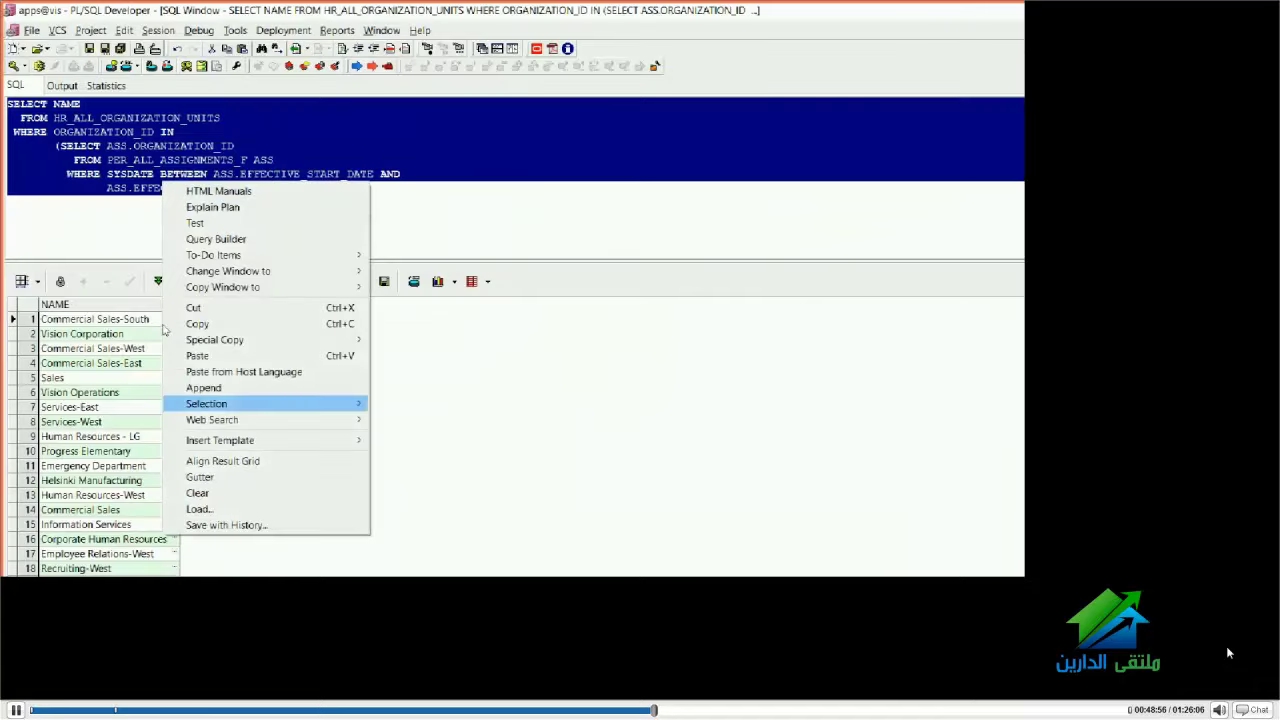
left_click(197, 323)
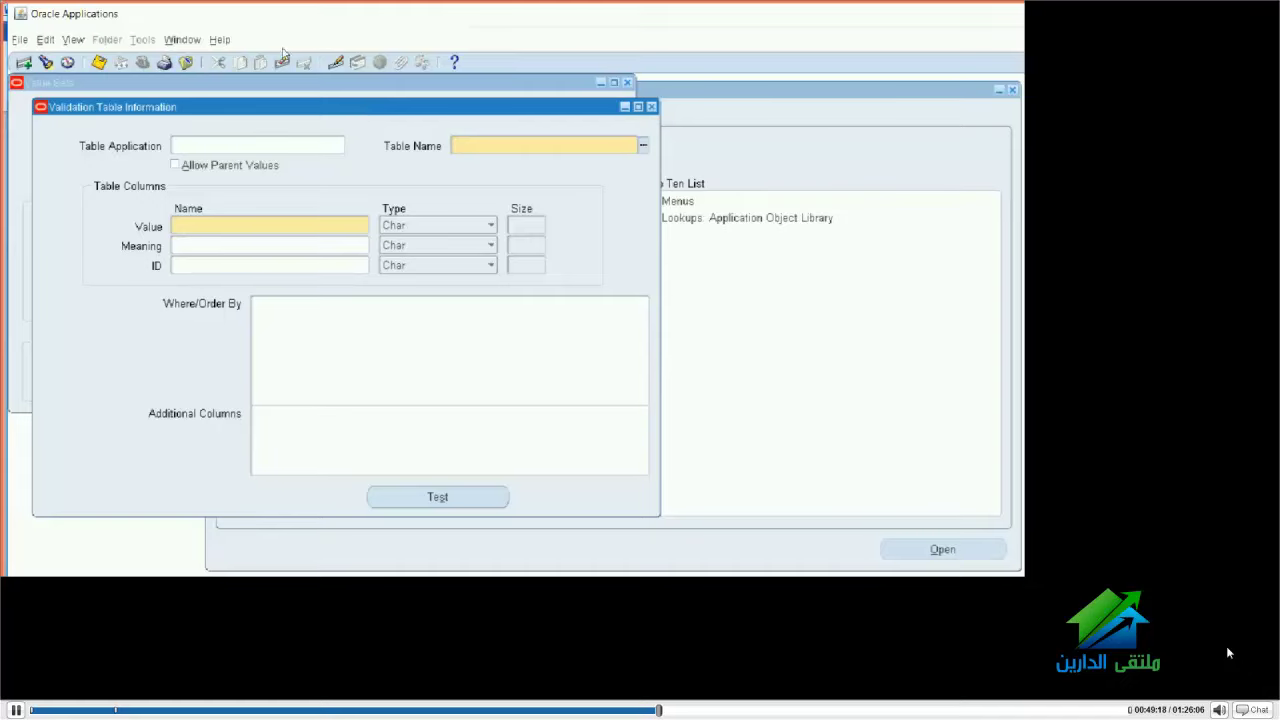
key("ctrl+e")
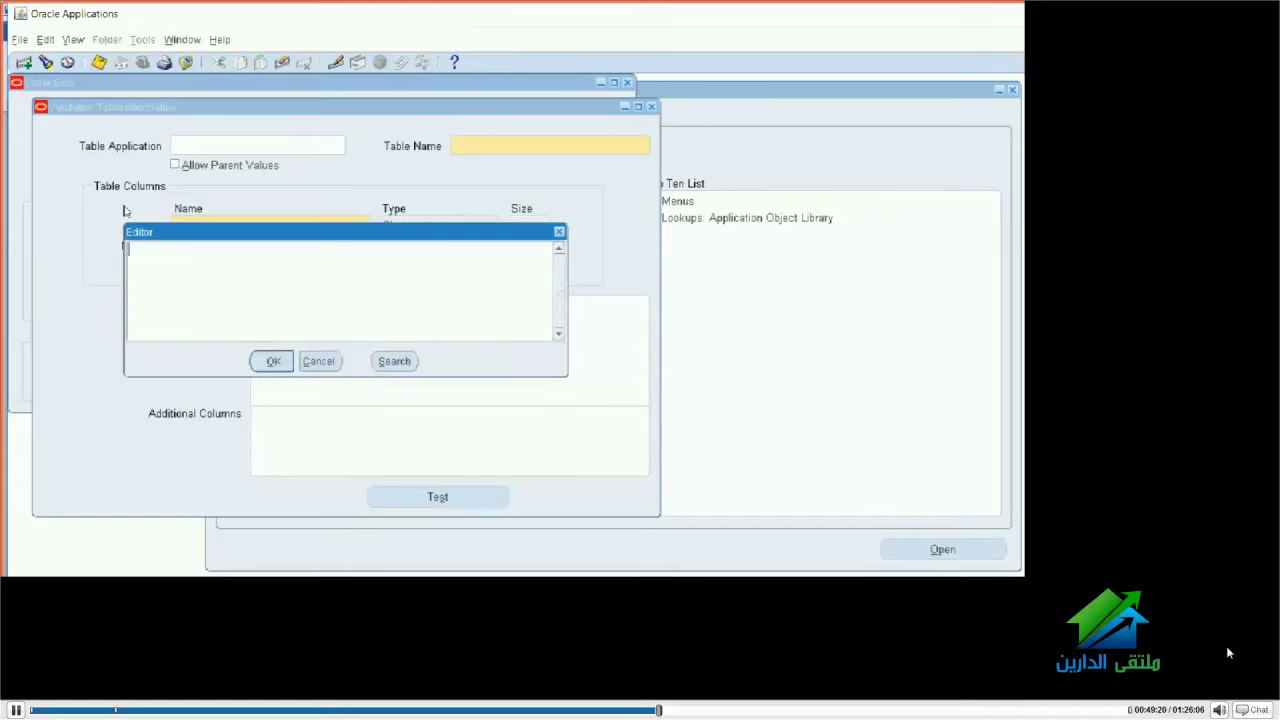
type("(select")
key("shift+Home")
key("BackSpace")
key("Escape")
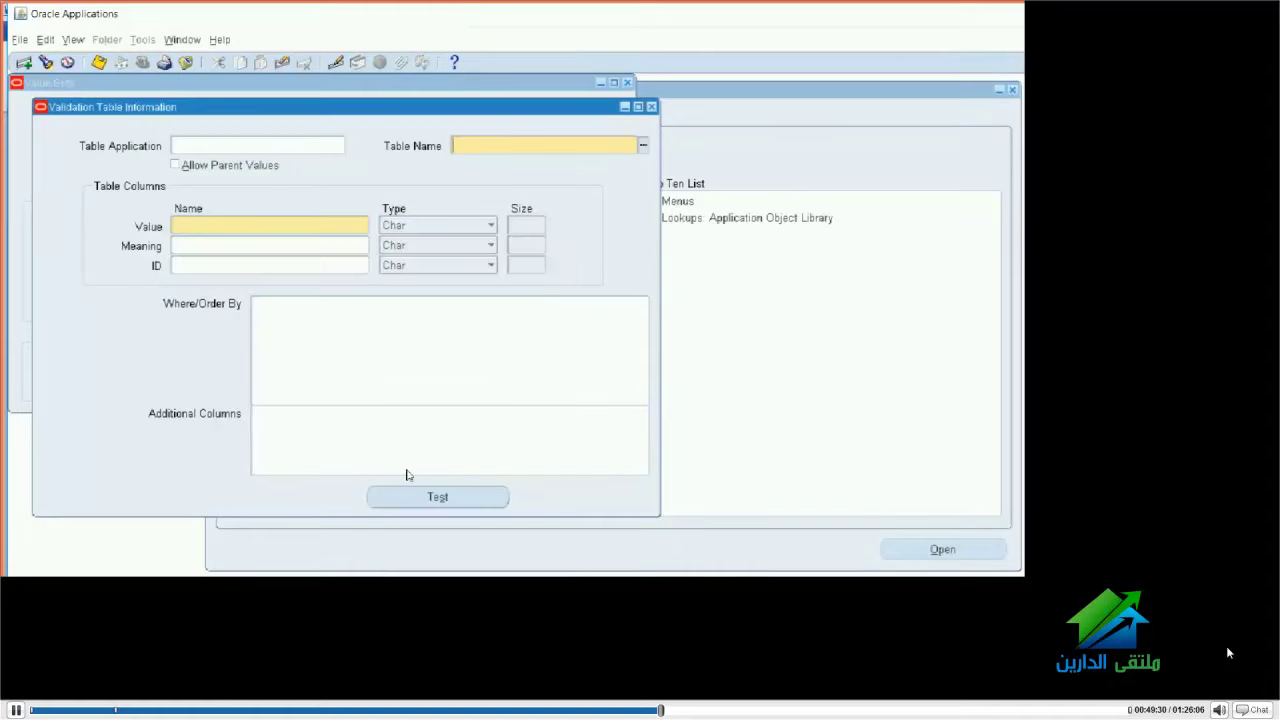
Copy the table name HR_ALL_ORGANIZATION_UNITS from the query in PL/SQL Developer into the validation table's Table Name
left_click(260, 304)
left_click(453, 568)
left_click(250, 221)
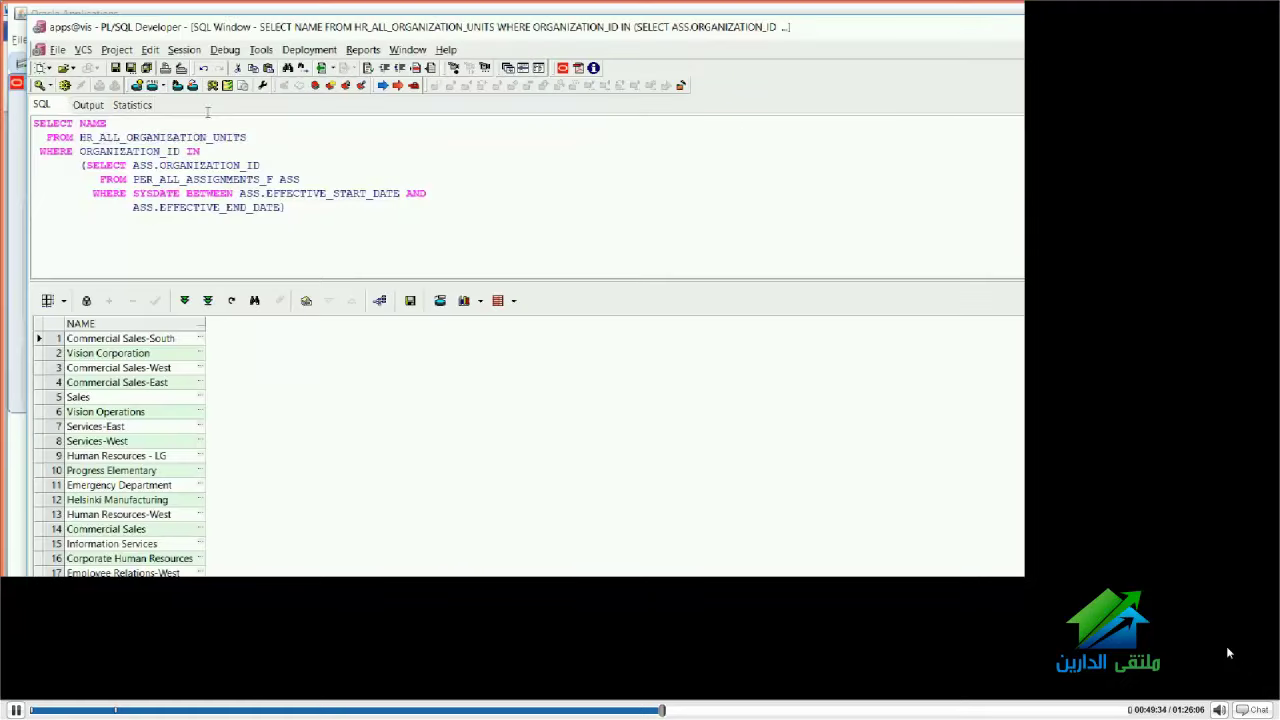
left_click_drag(254, 137, 66, 113)
key("ctrl+c")
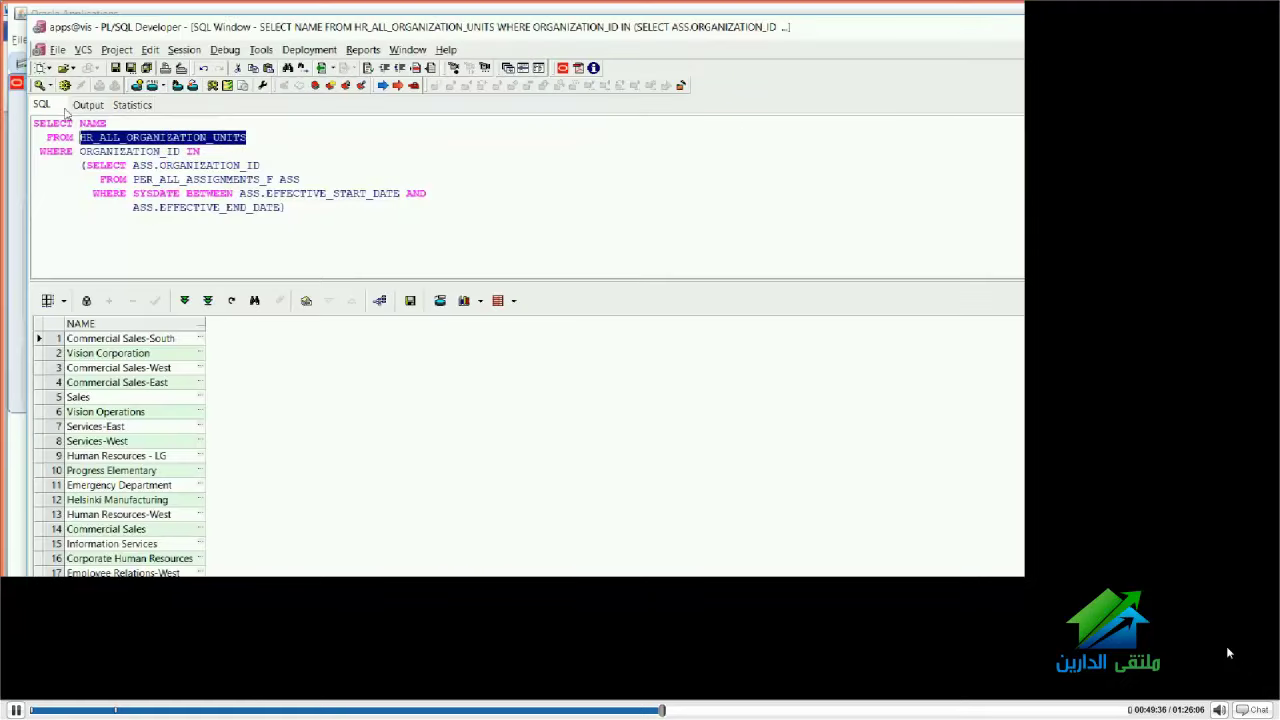
key("alt+Tab")
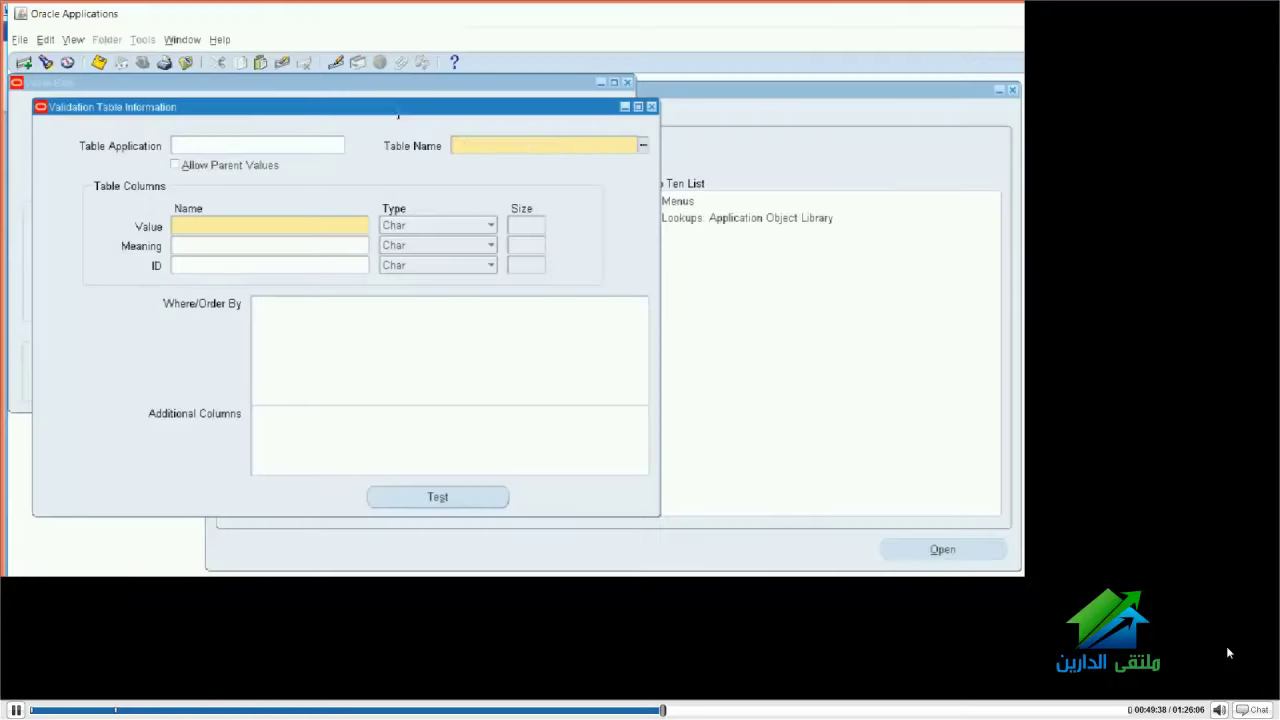
key("ctrl+v")
Set the table application to Human Resources and choose NAME as the value column
key("shift+Tab")
type("huma")
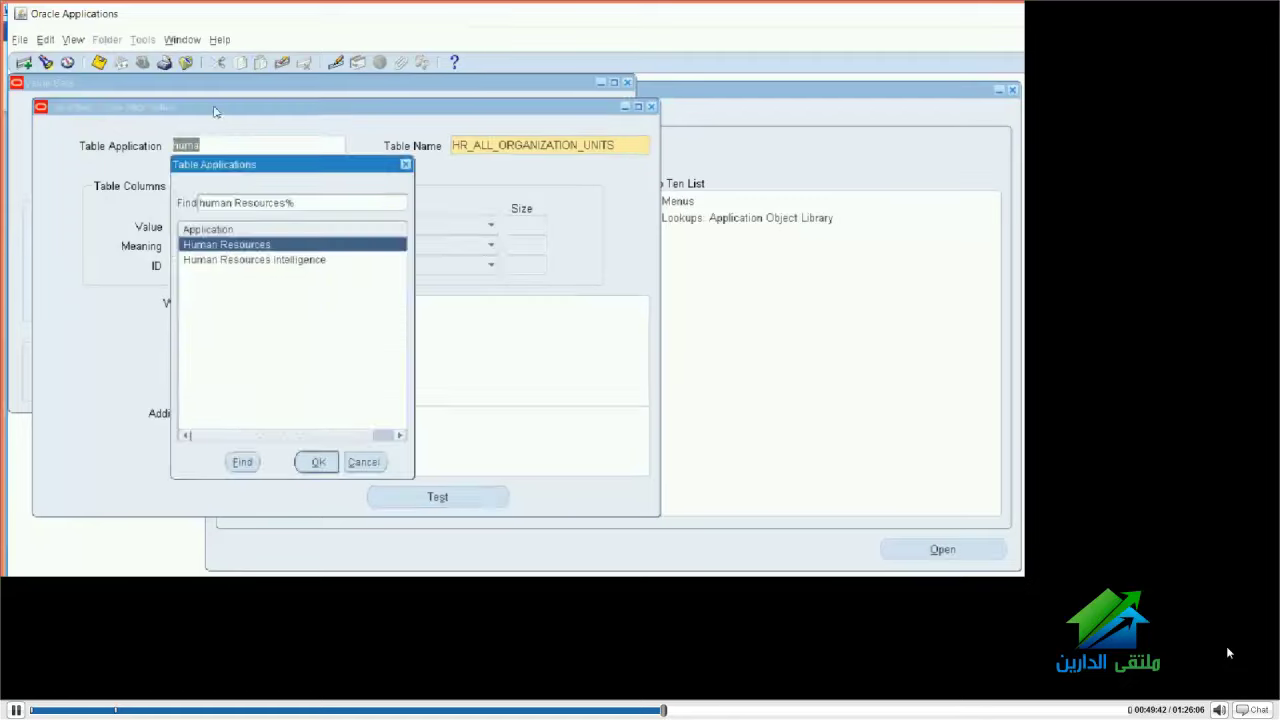
key("Return")
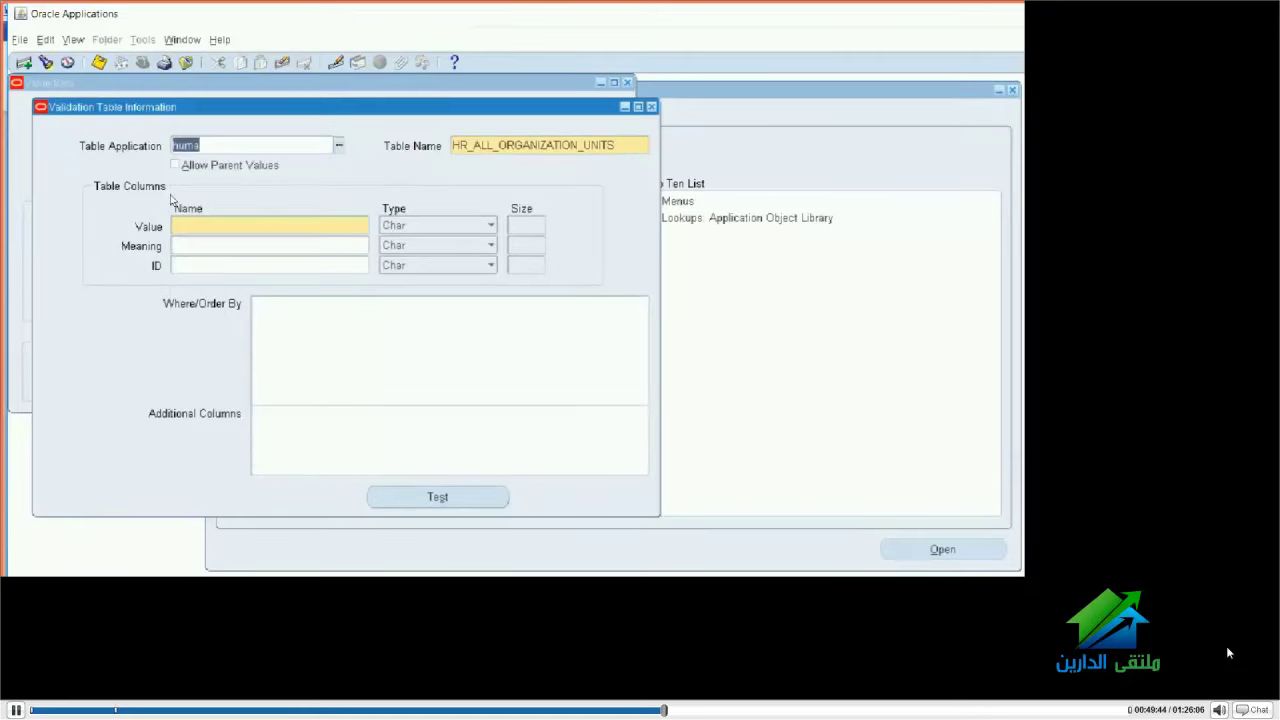
key("ctrl+l")
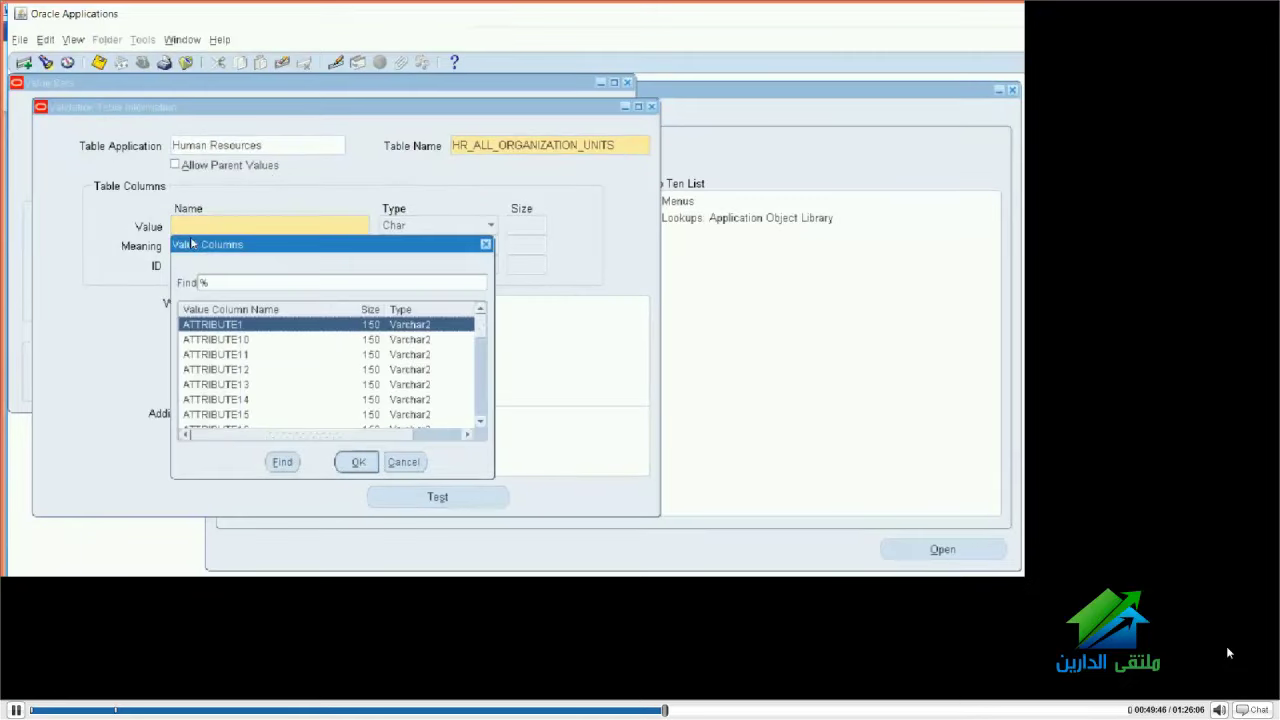
type("n")
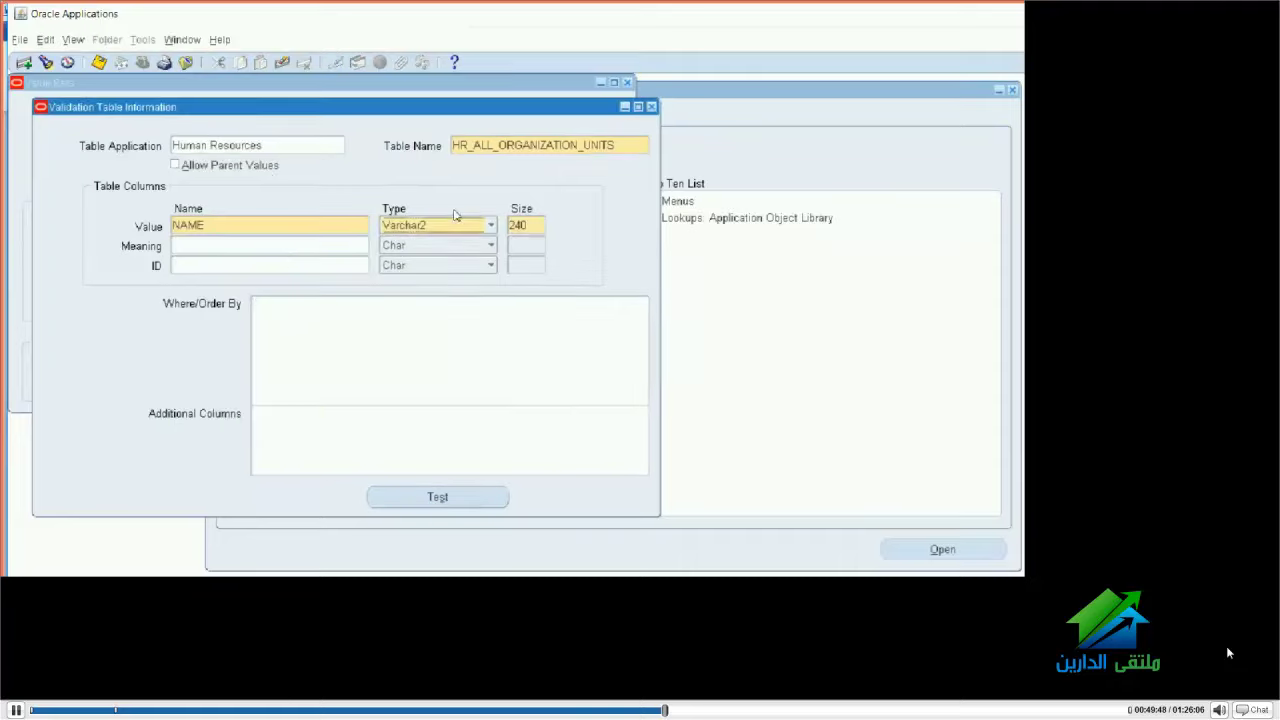
key("Tab")
Copy the ORGANIZATION_ID IN condition with its subquery from PL/SQL Developer, without WHERE, into the Where/Order By clause
key("alt+Tab")
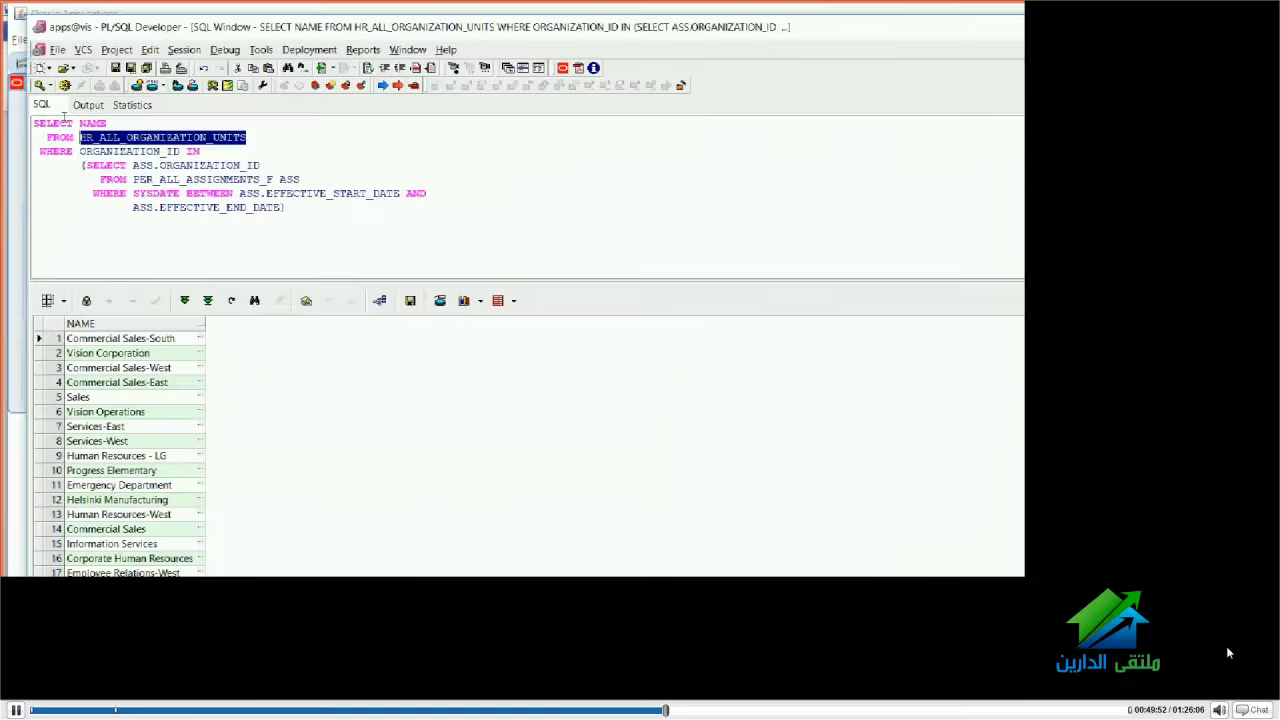
left_click_drag(80, 151, 286, 208)
key("ctrl+c")
key("alt+Tab")
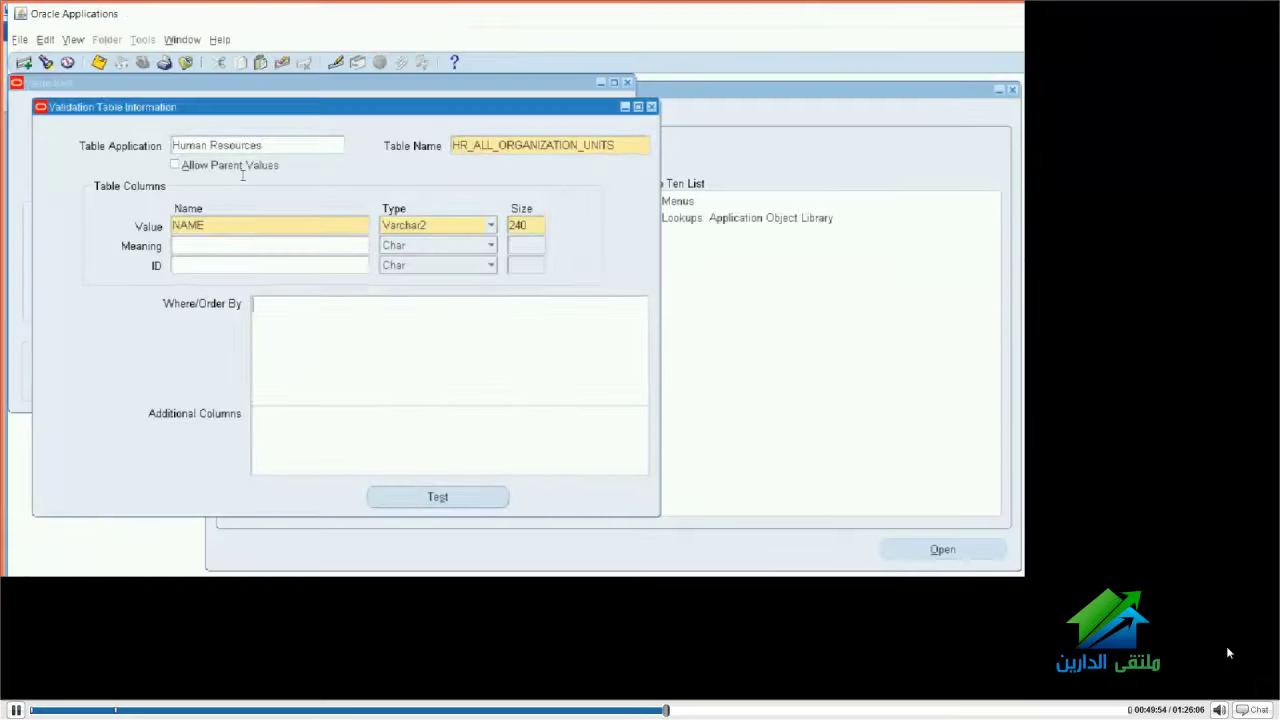
key("ctrl+v")
Test the value set's table validation and close the value set definition
left_click(437, 496)
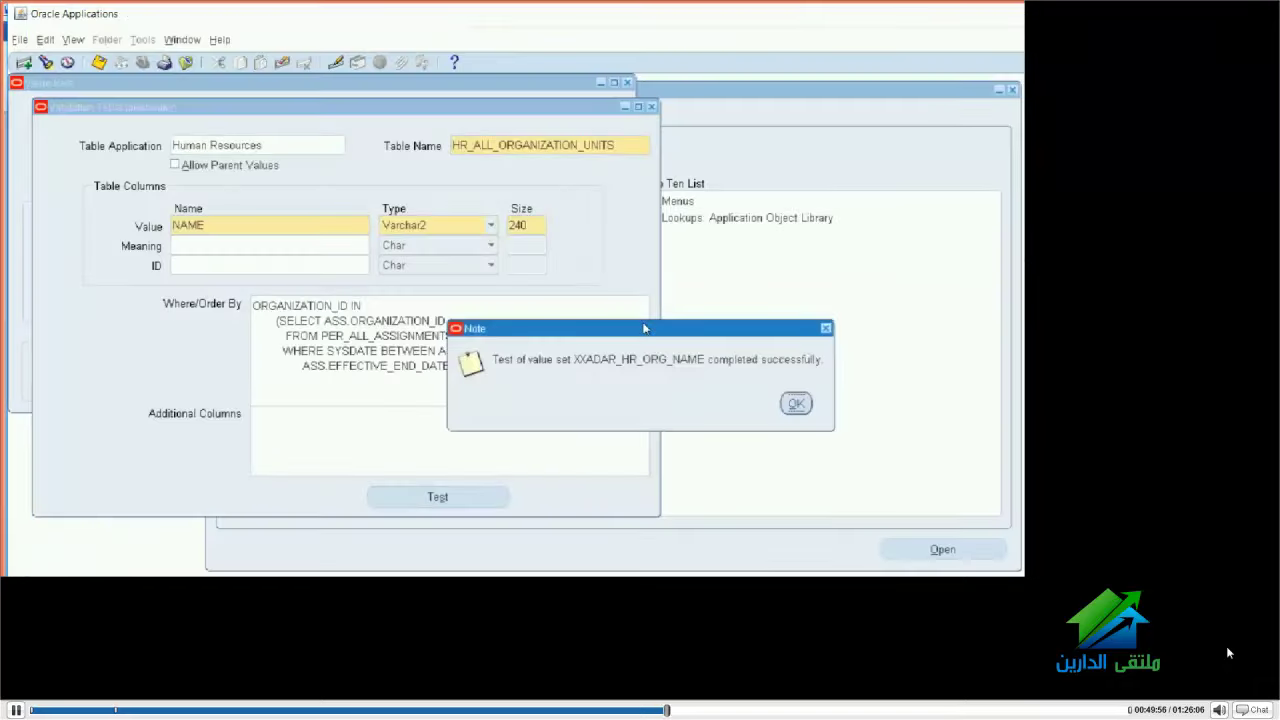
key("Return")
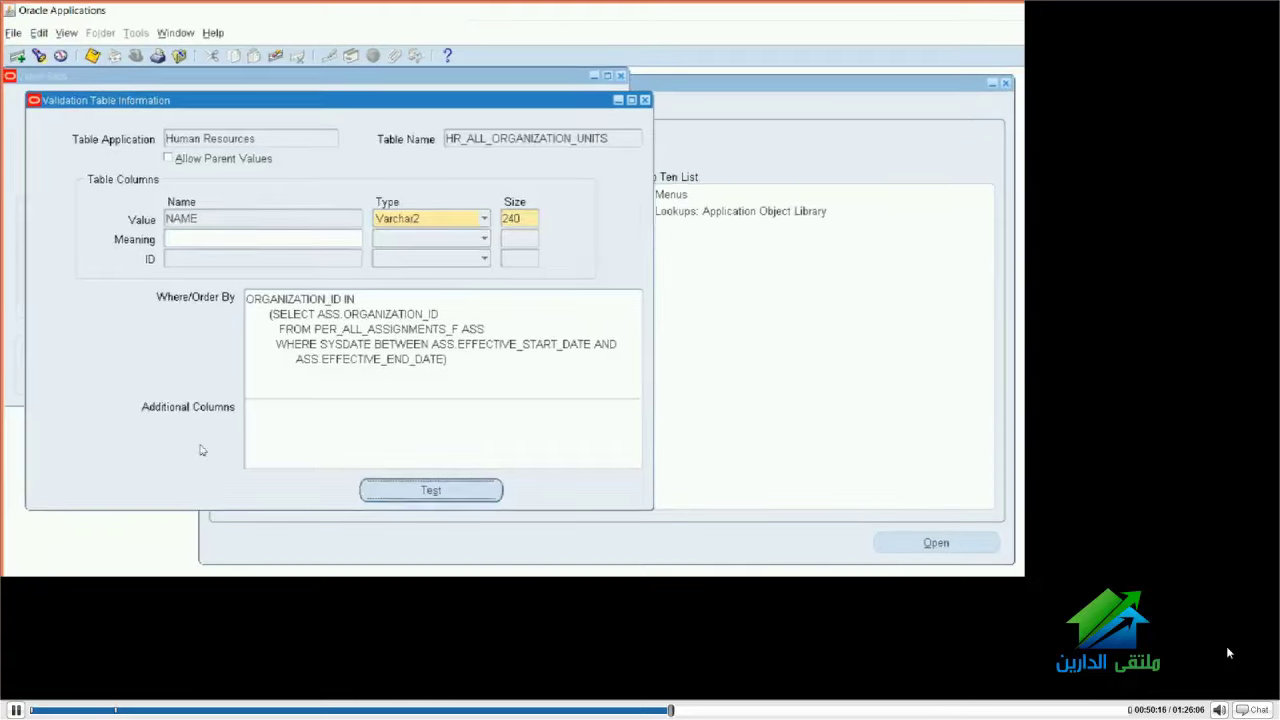
left_click(512, 80)
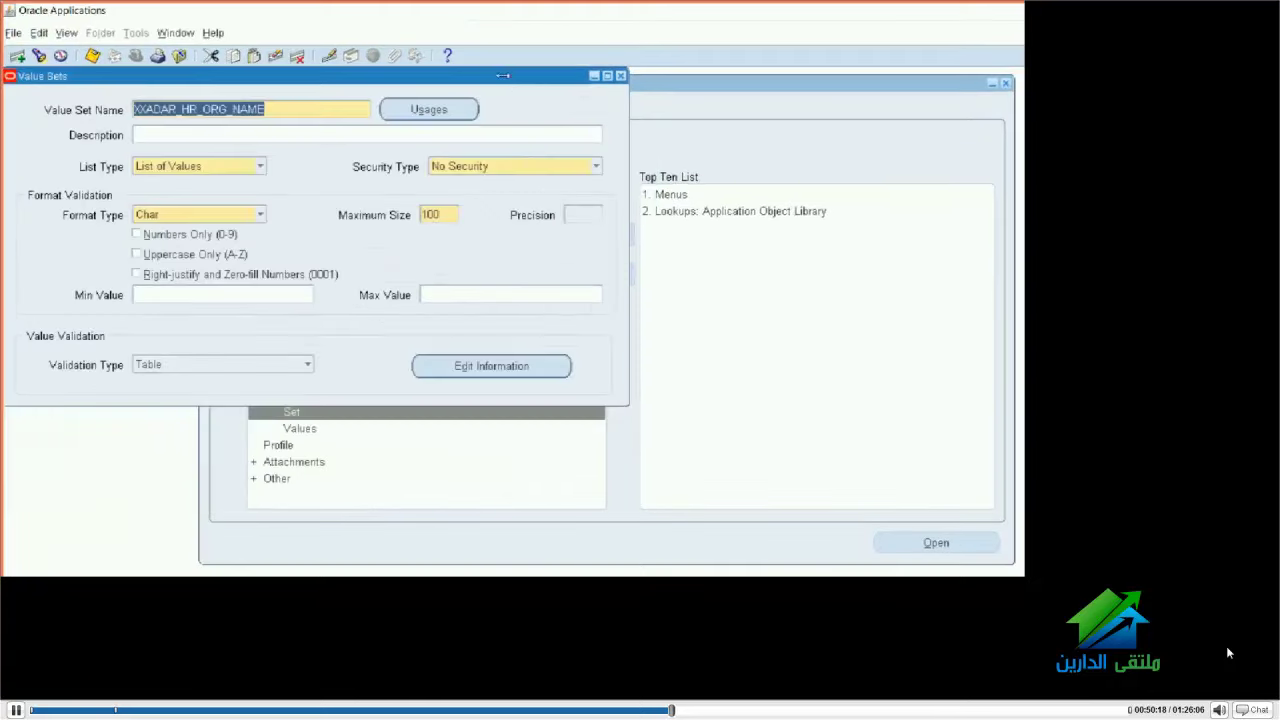
key("F4")
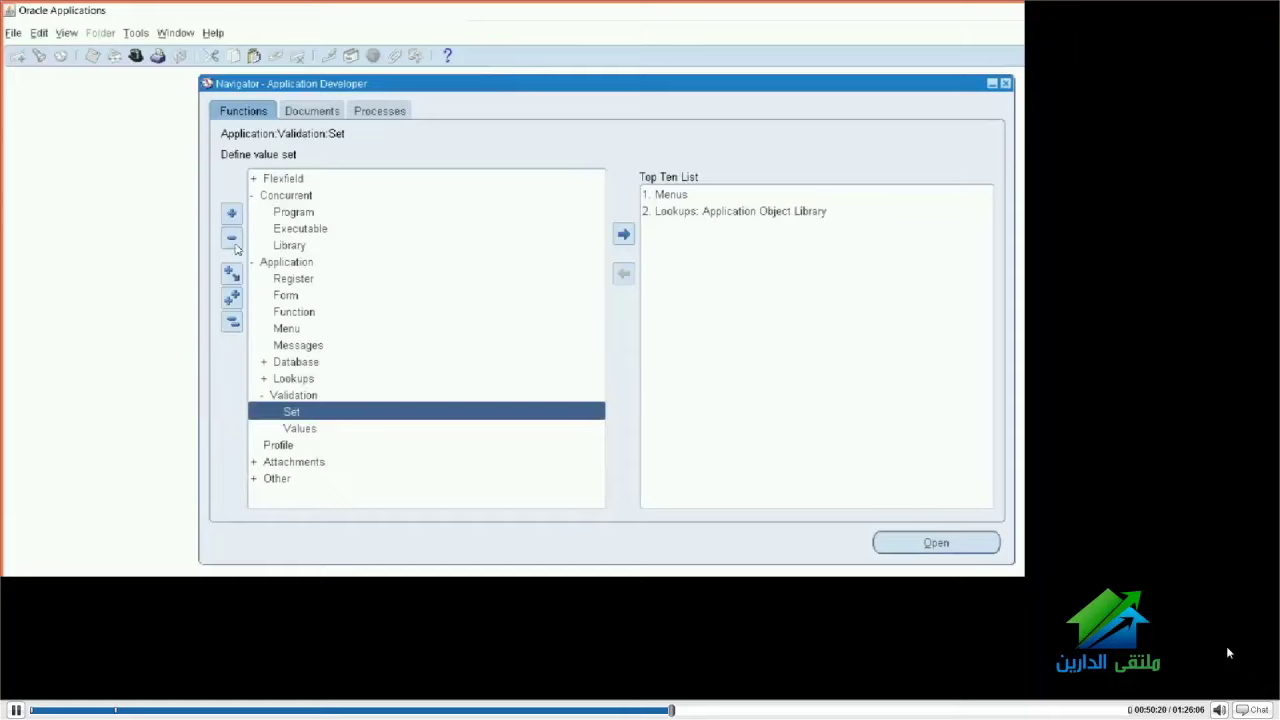
Query the concurrent program Employees HR Absences and open the value set entry of its organization name parameter
double_click(293, 212)
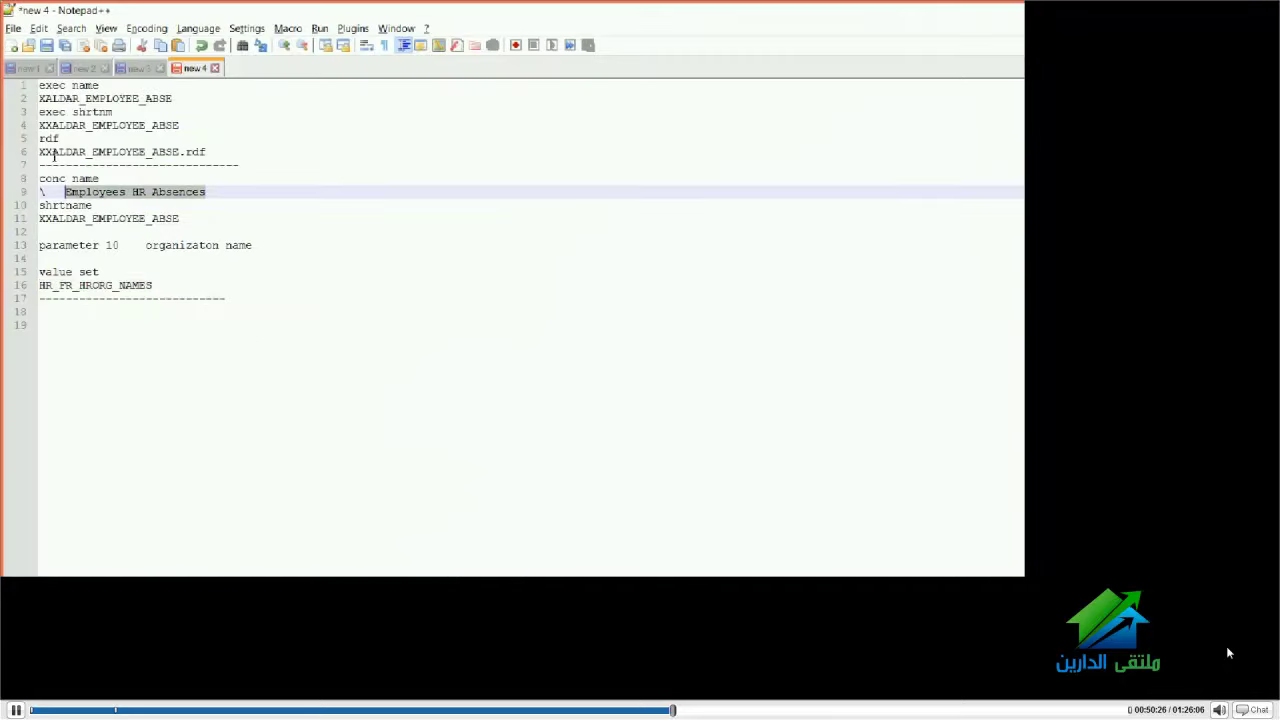
key("alt+Tab")
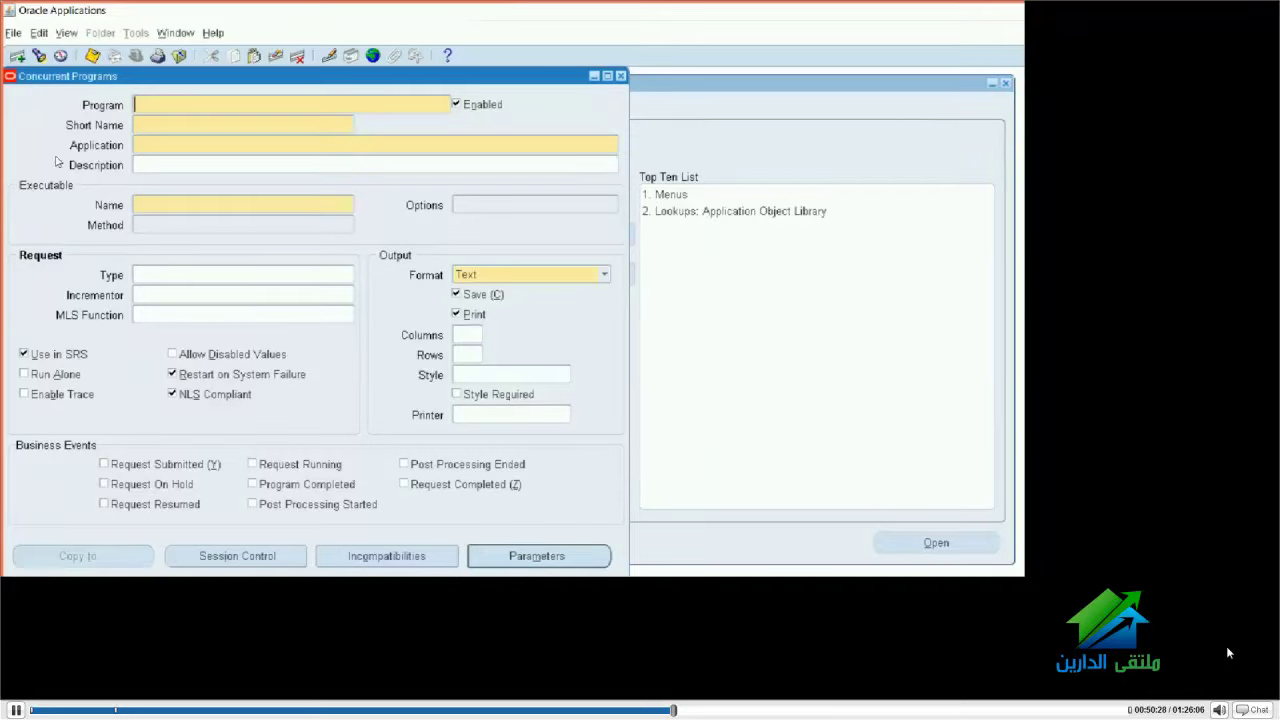
type("Employees HR Absences")
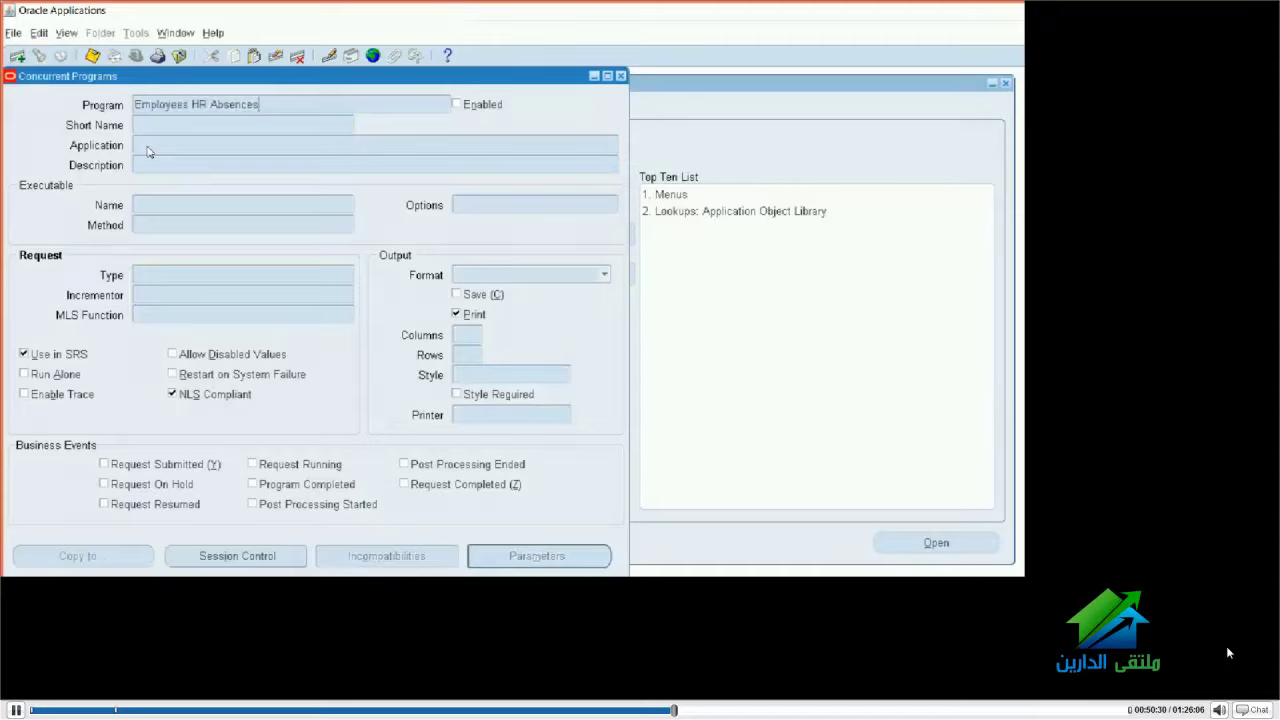
key("ctrl+F11")
left_click(537, 556)
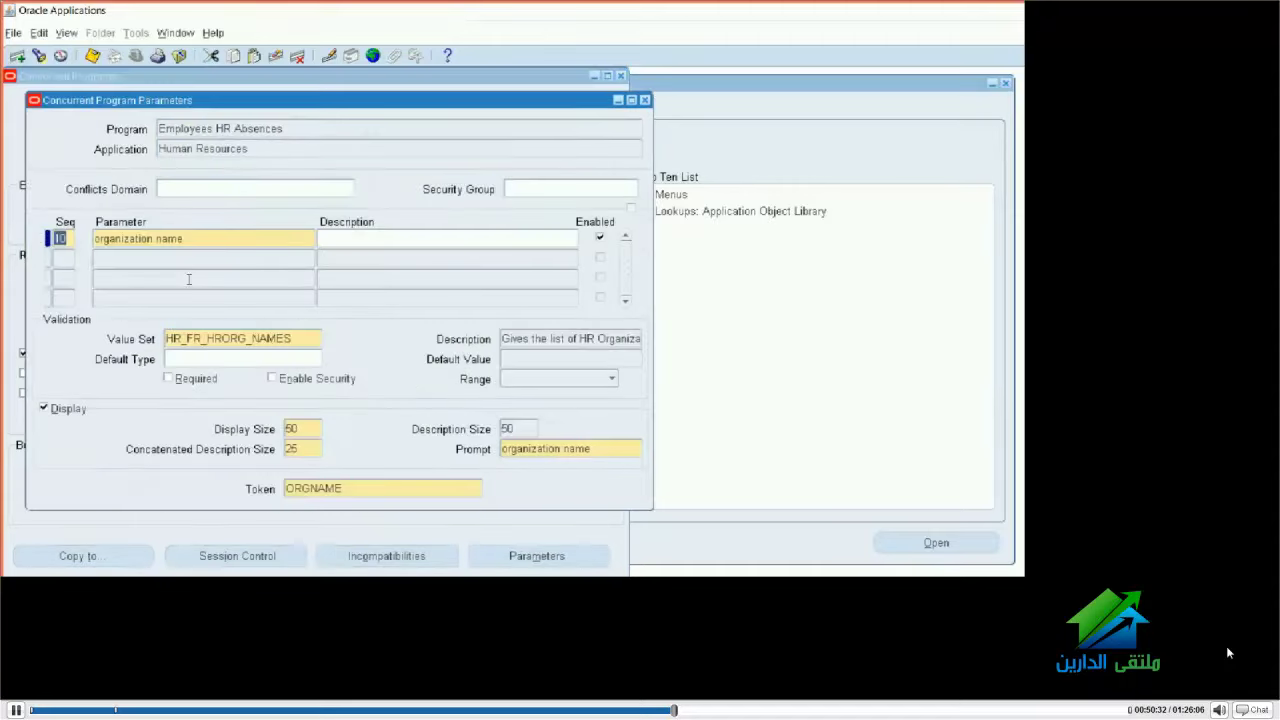
key("Tab")
key("Tab")
key("Tab")
key("Tab")
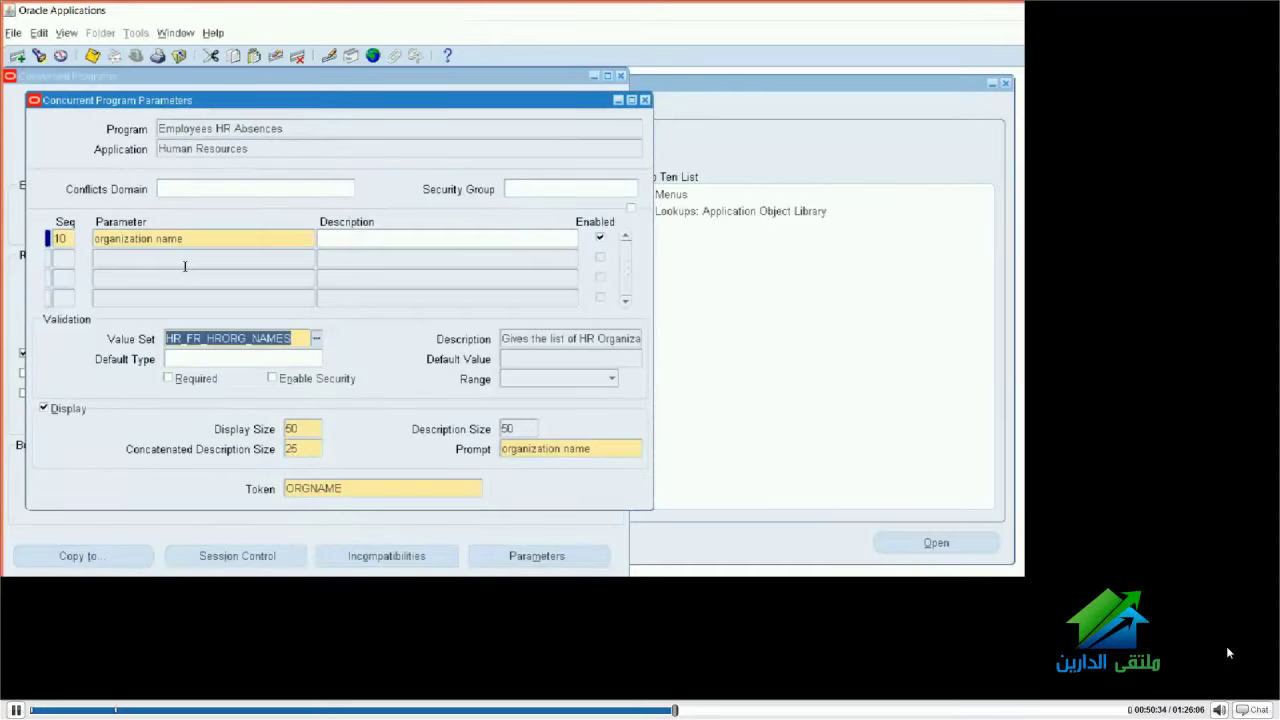
In FileZilla, upload XXALDAR_EMPLOYEE_ABSE.rdf to the server's per/12.0.0/reports/US folder, overwriting the existing file, and return to Oracle Applications
key("alt+Tab")
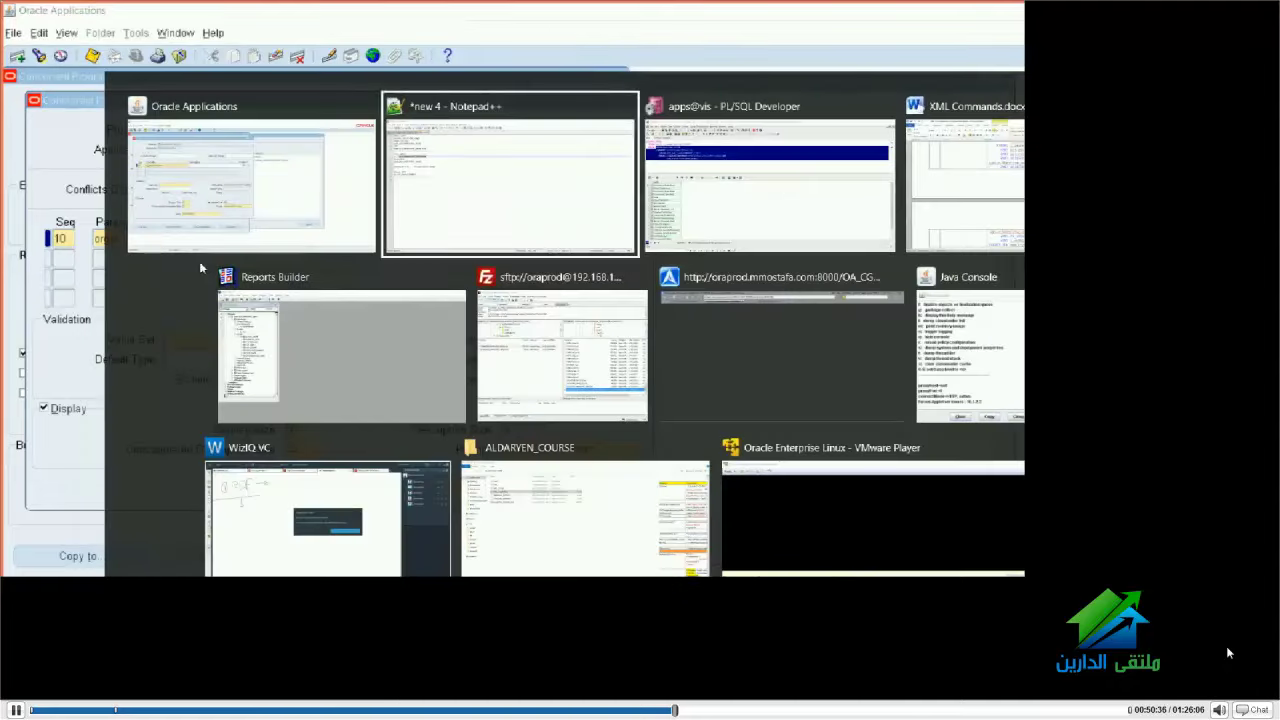
key("alt+Tab")
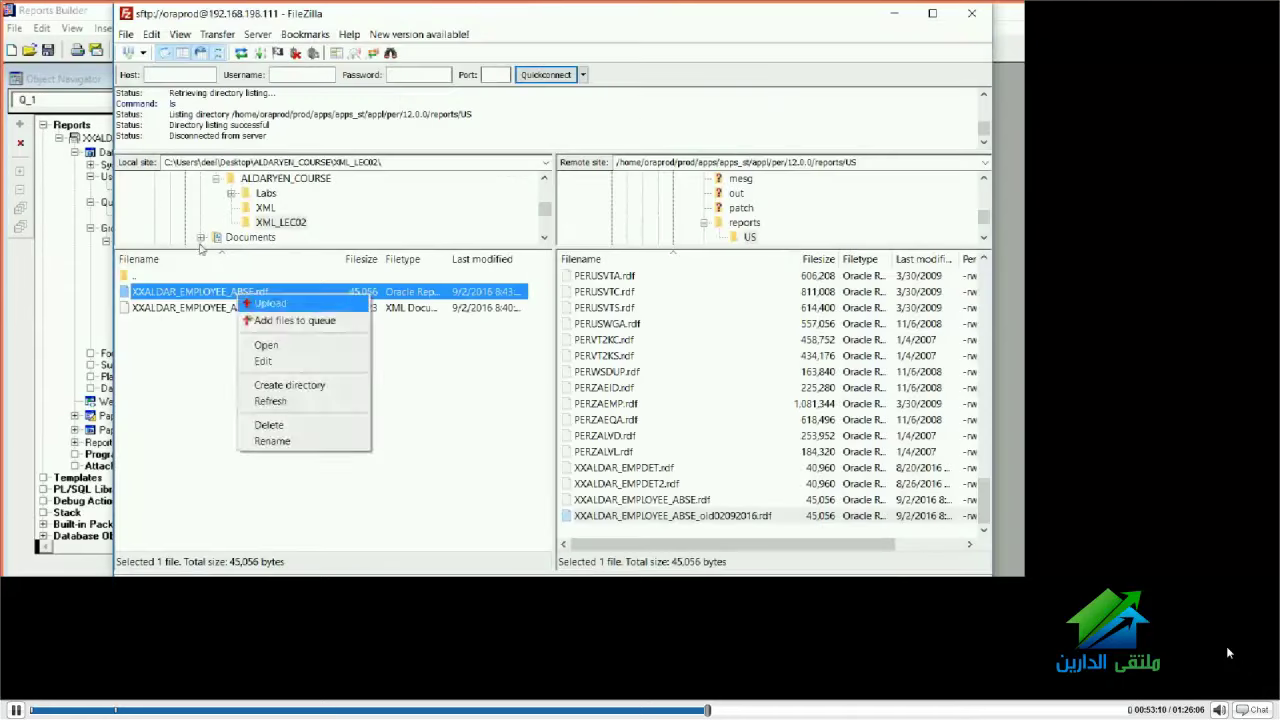
left_click(265, 303)
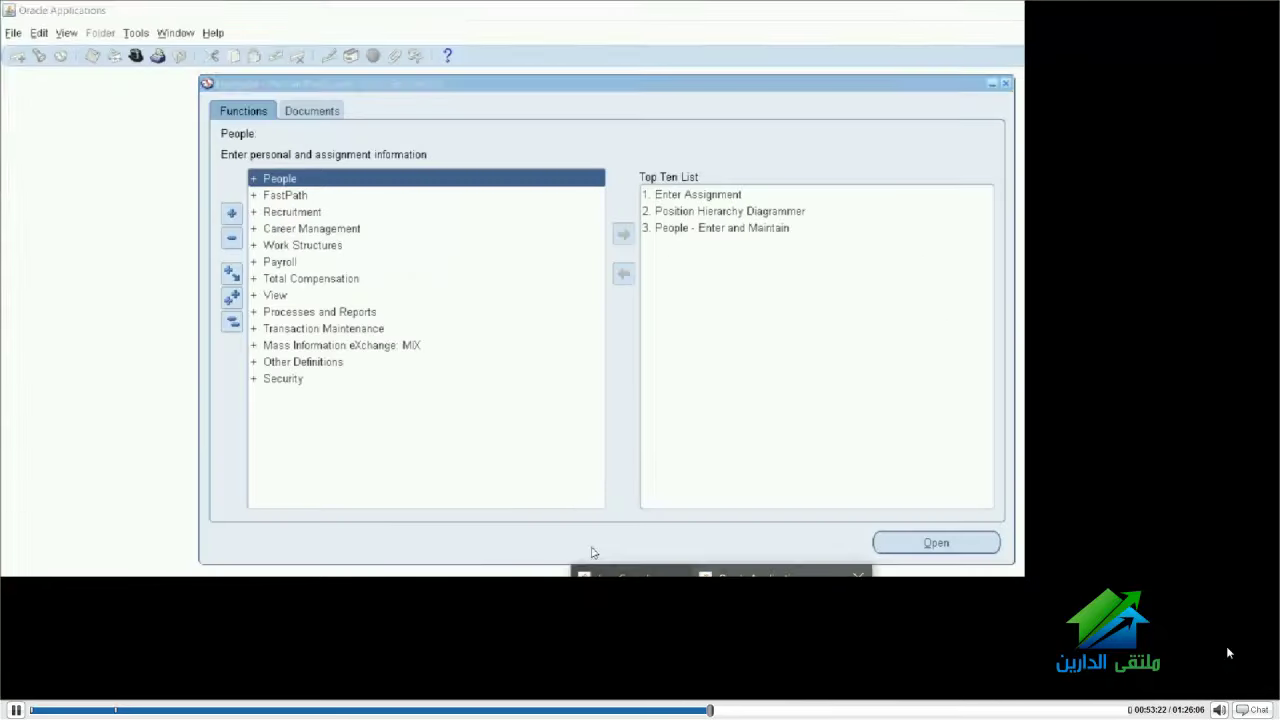
left_click(785, 572)
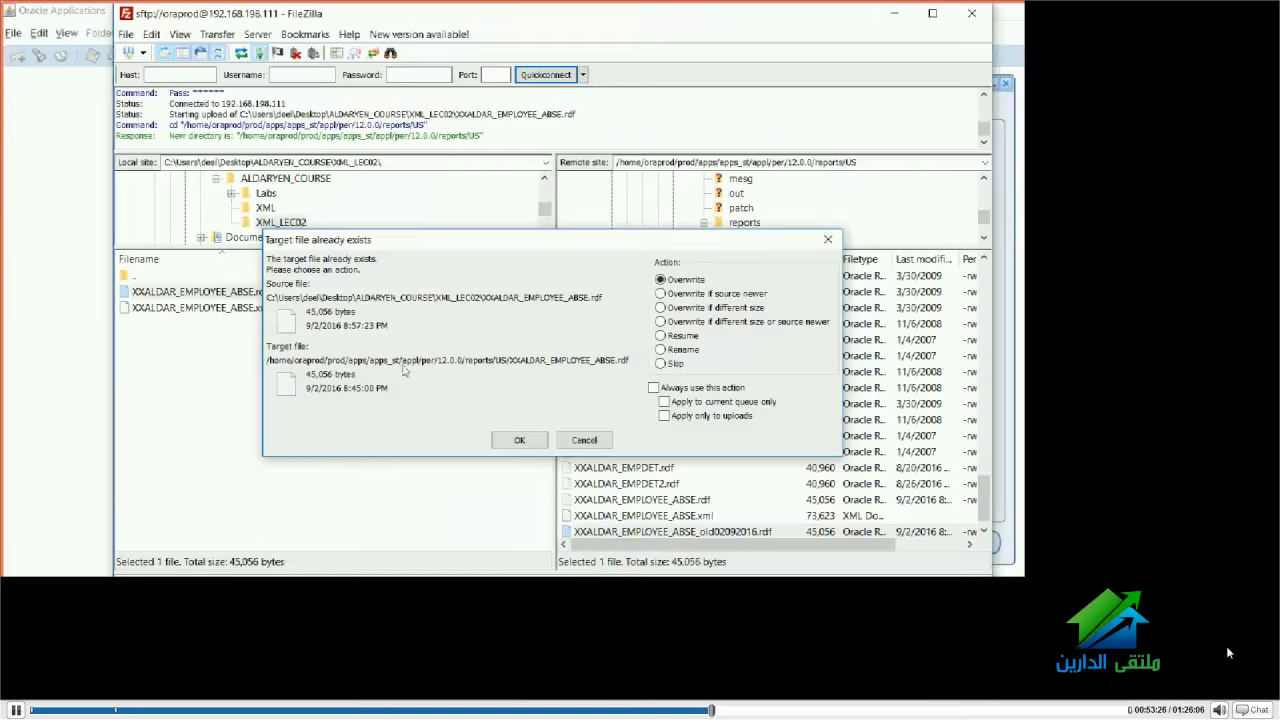
key("Return")
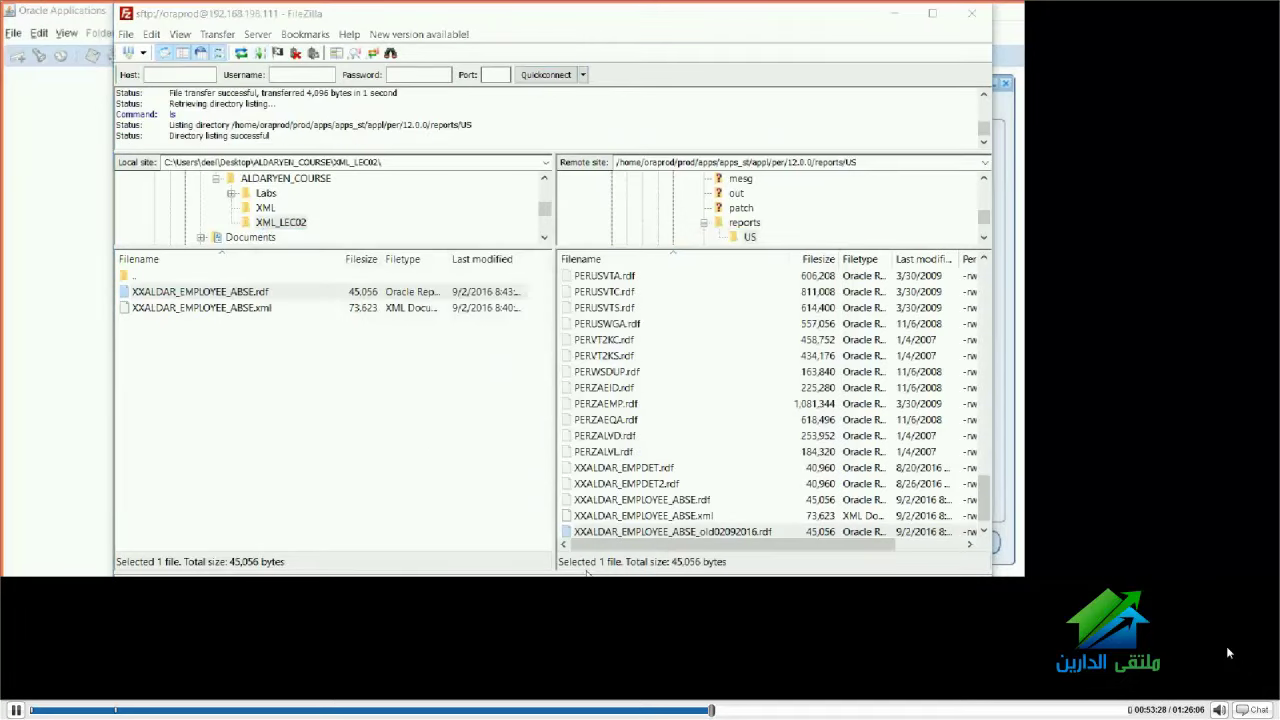
left_click(785, 572)
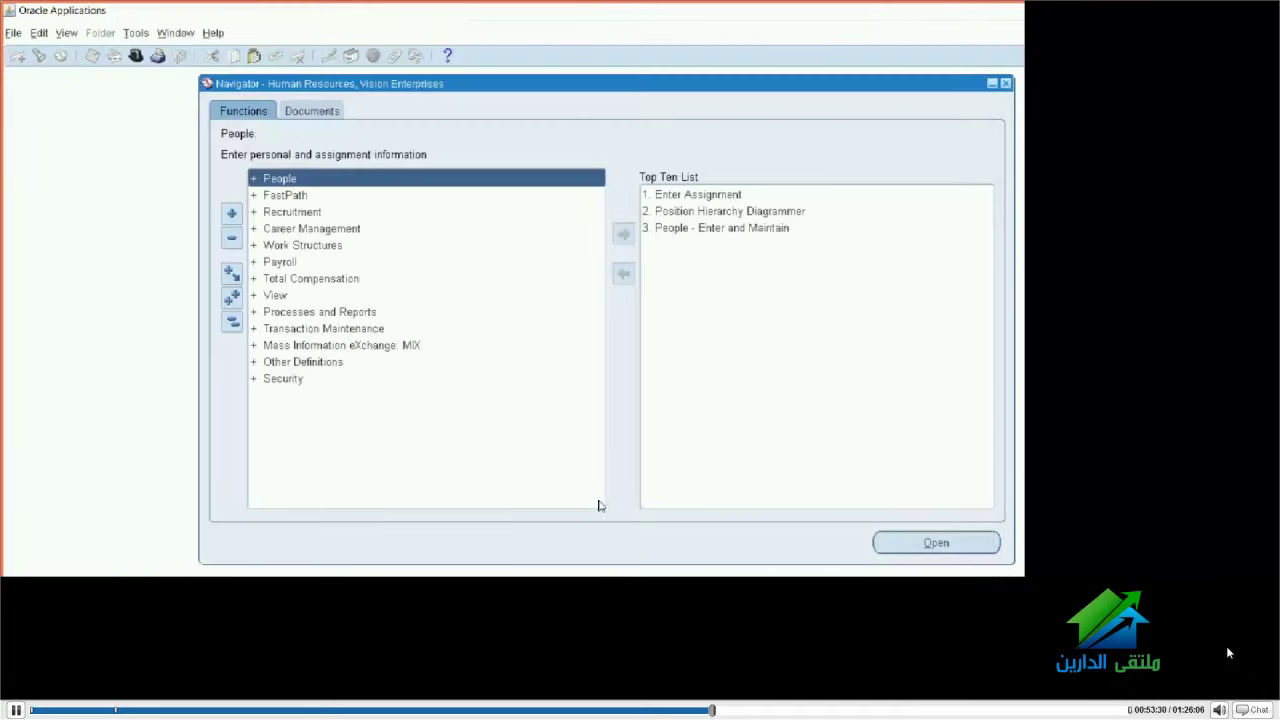
key("alt+f")
key("w")
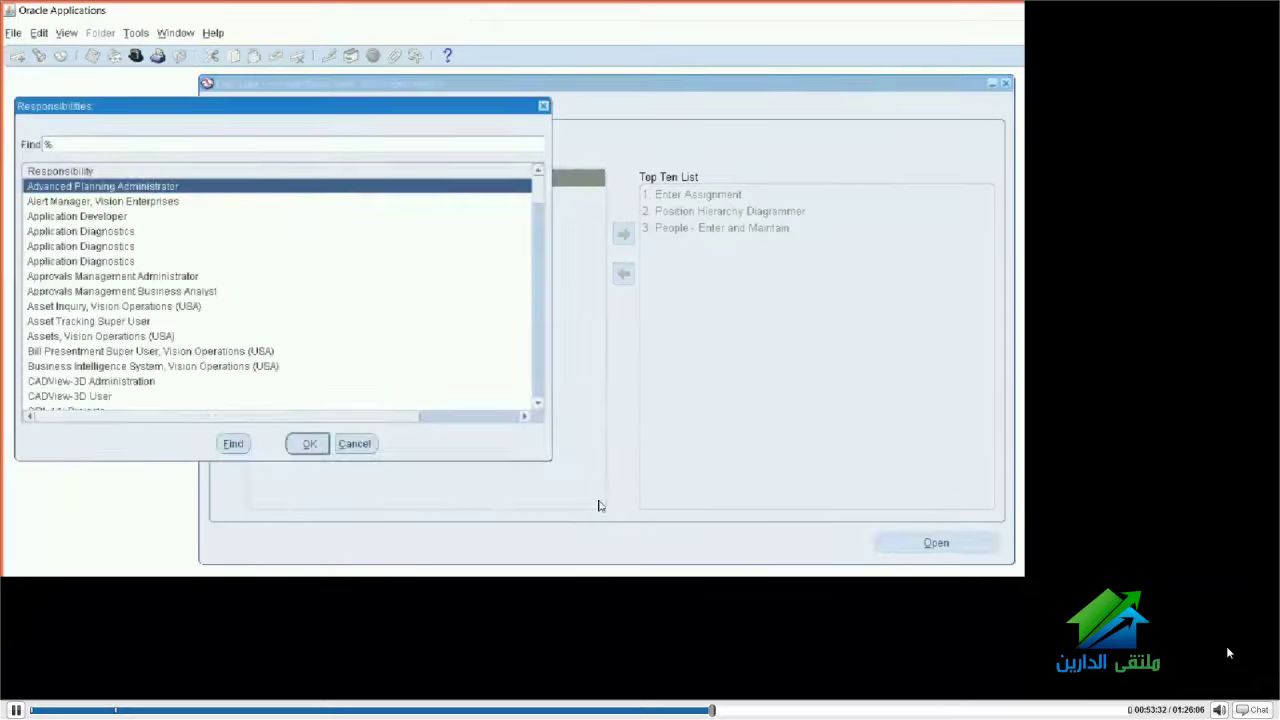
key("Escape")
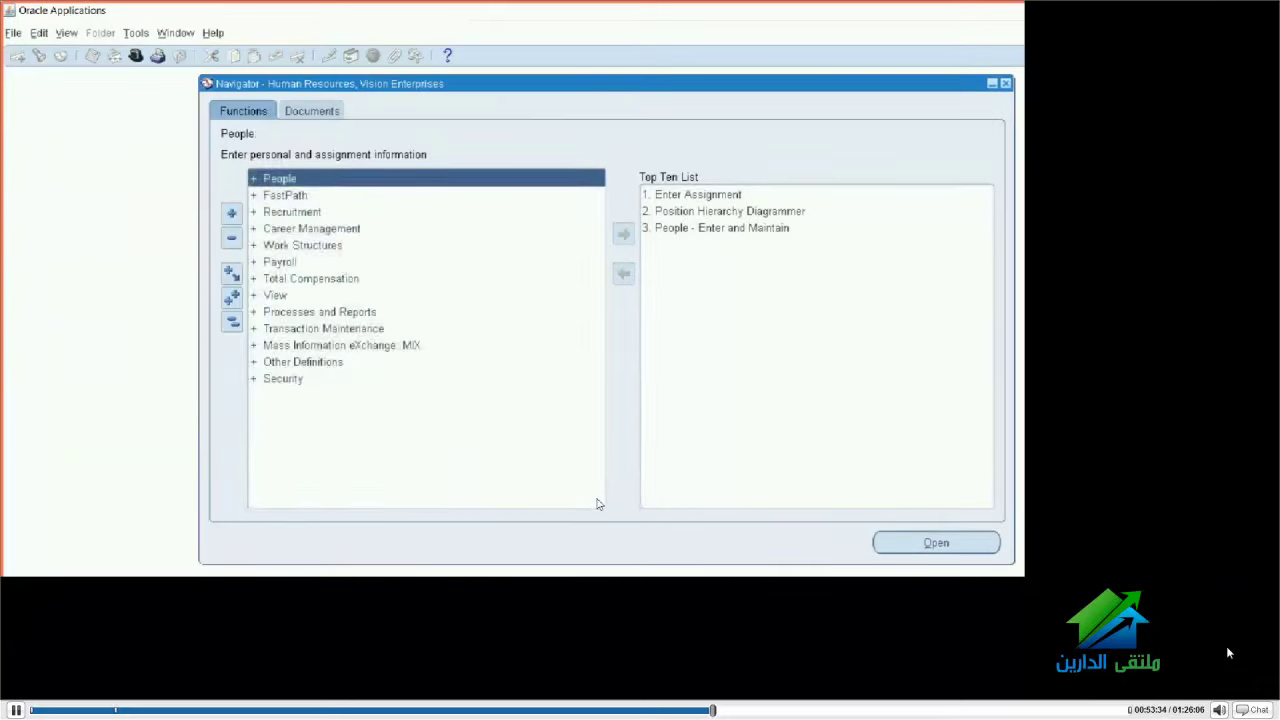
Start a new concurrent request for the program Employees HR Absences
key("alt+v")
key("r")
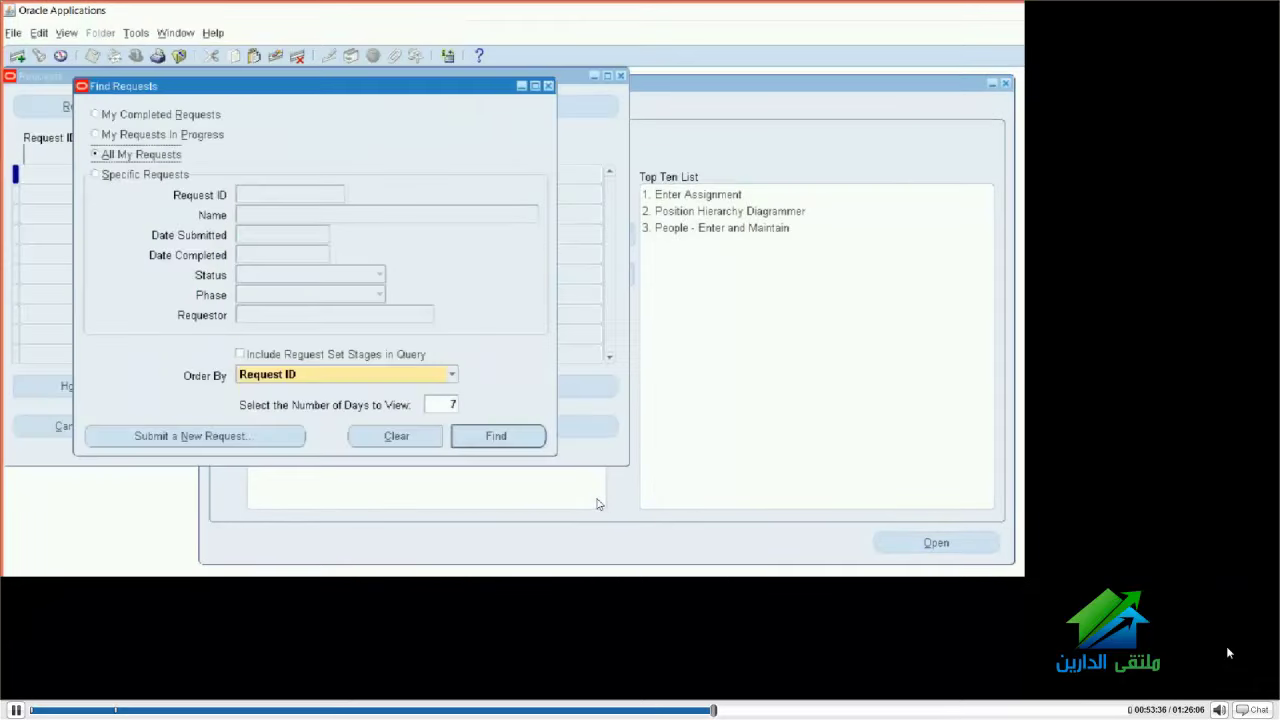
key("alt+n")
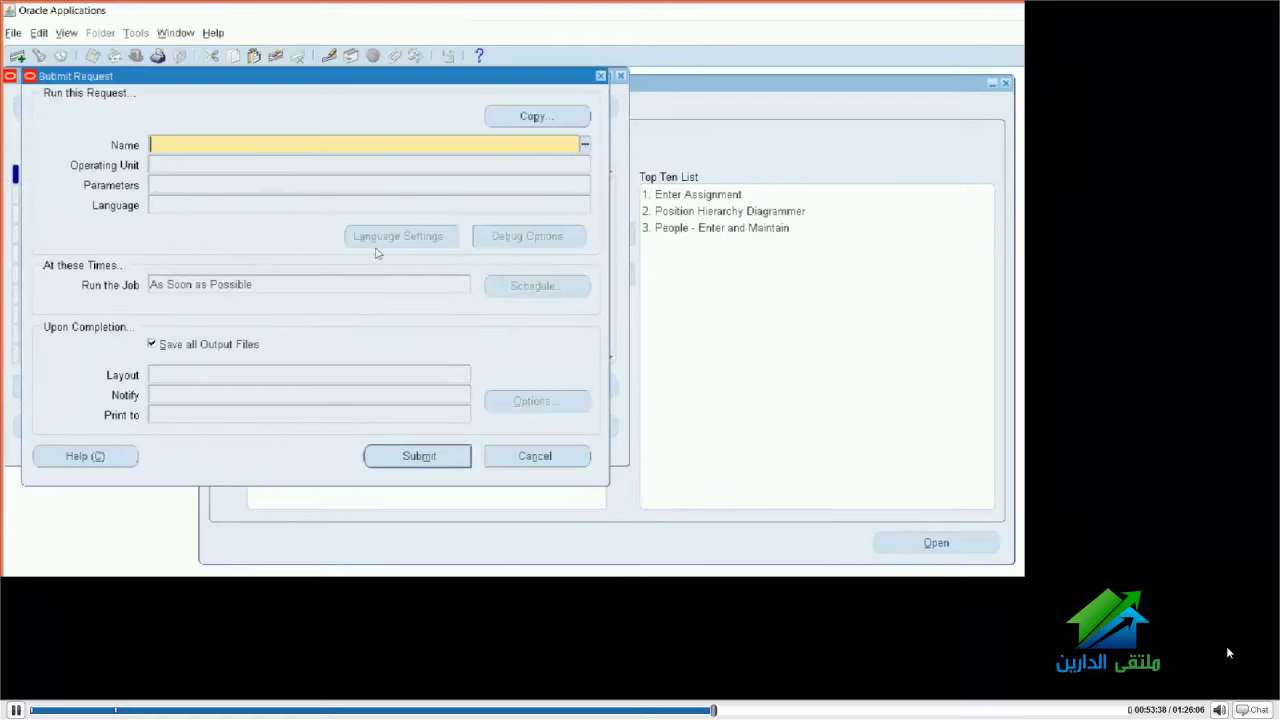
type("Employees HR Absences")
key("Tab")
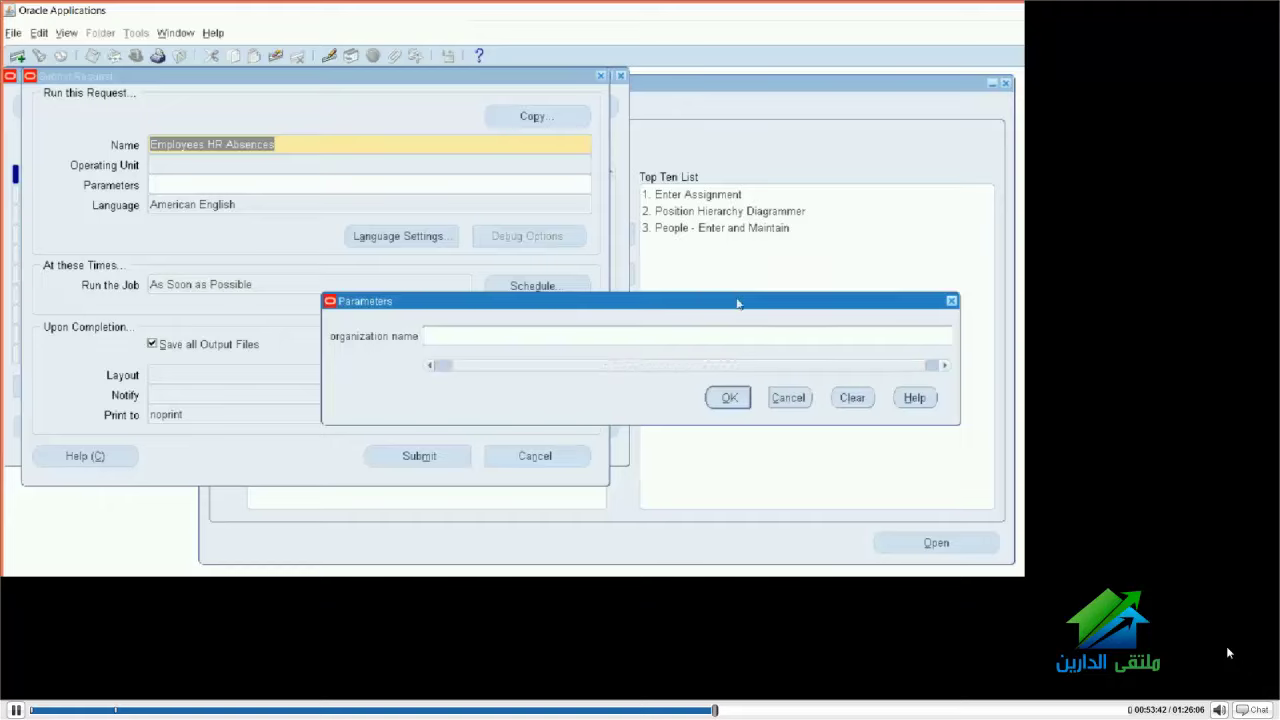
Submit the request with organization name 04-Assemblage, decline another submission and list all own requests
double_click(180, 245)
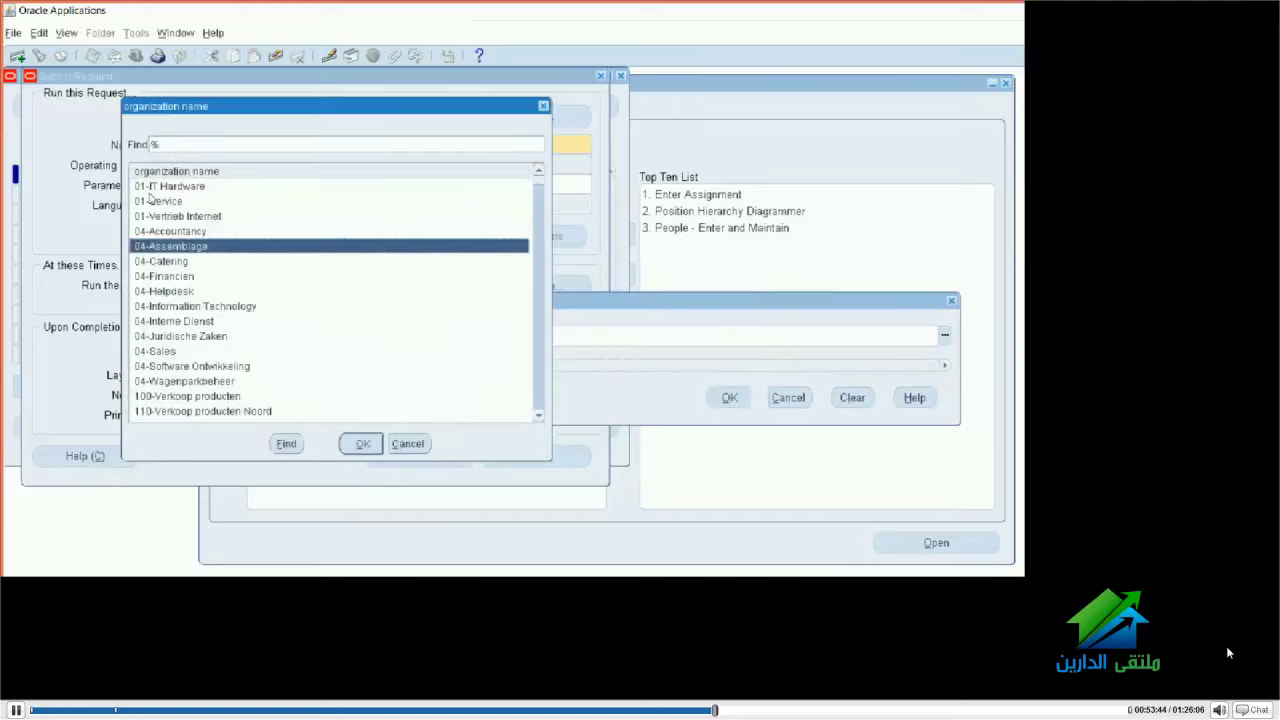
key("Return")
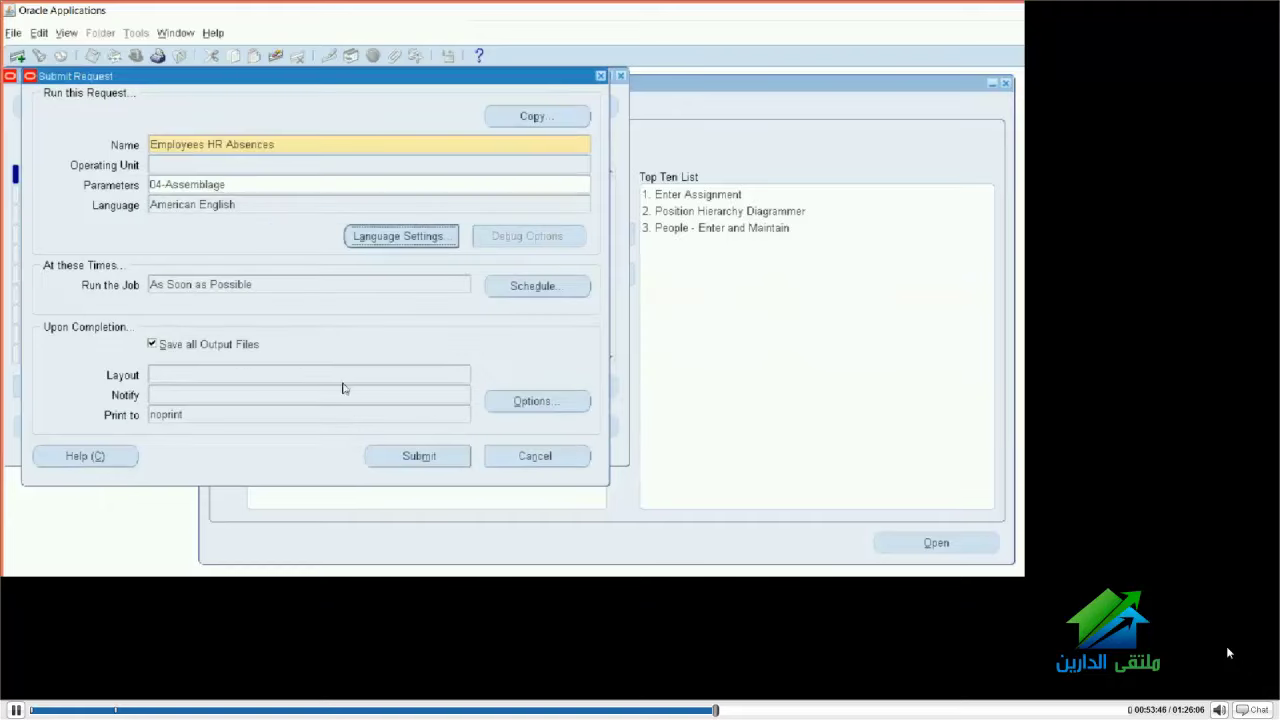
key("alt+m")
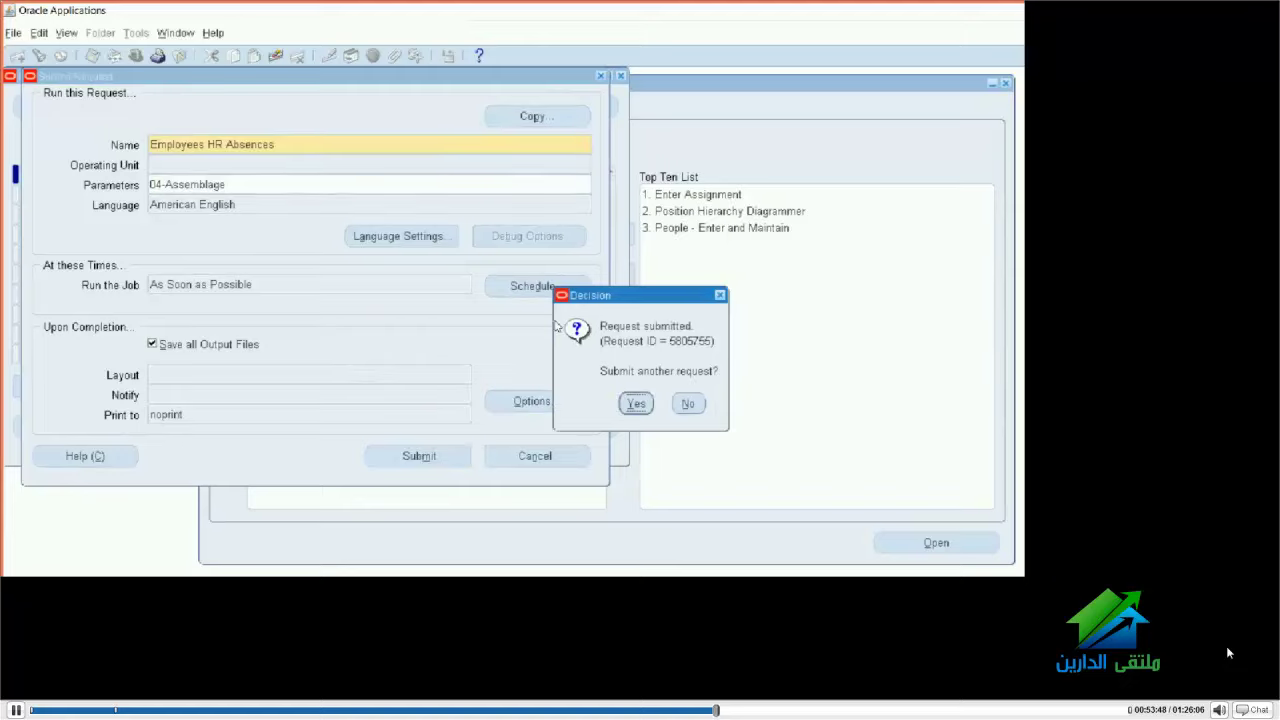
key("alt+n")
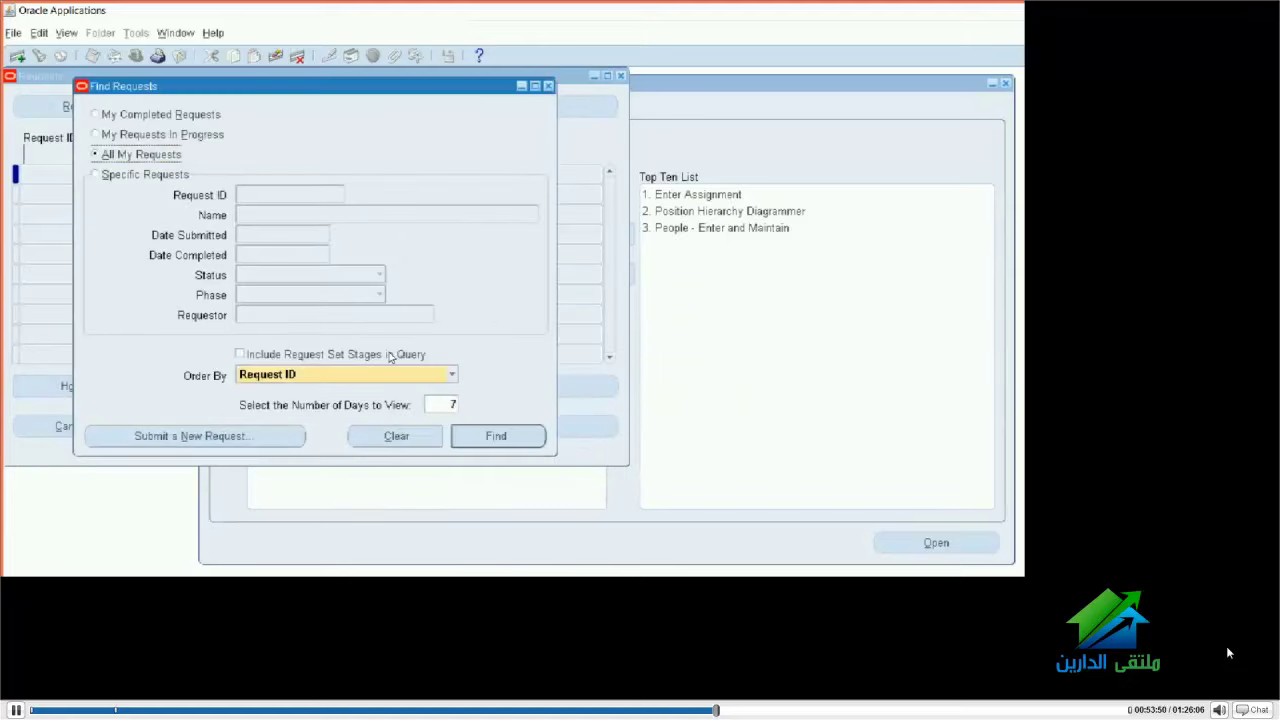
key("Return")
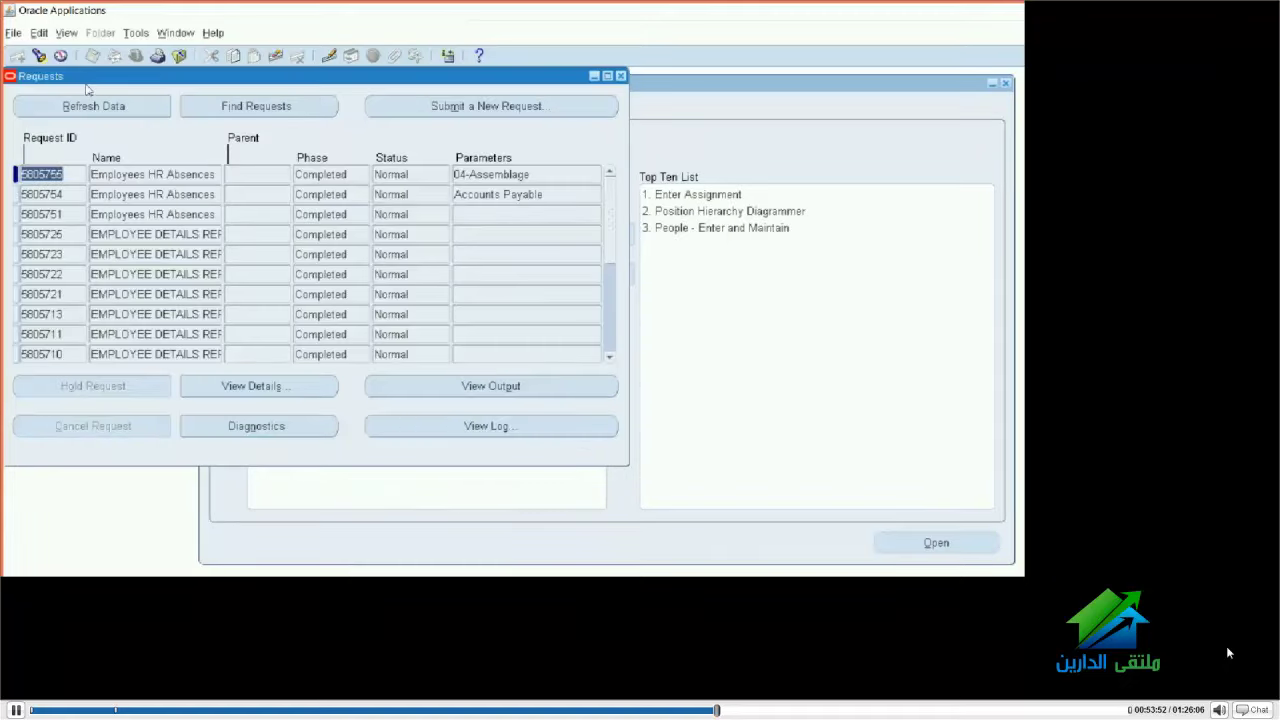
Refresh the request list, view the XML output of the Employees HR Absences request for 04-Assemblage in the browser and close that output page
left_click(88, 101)
left_click(490, 386)
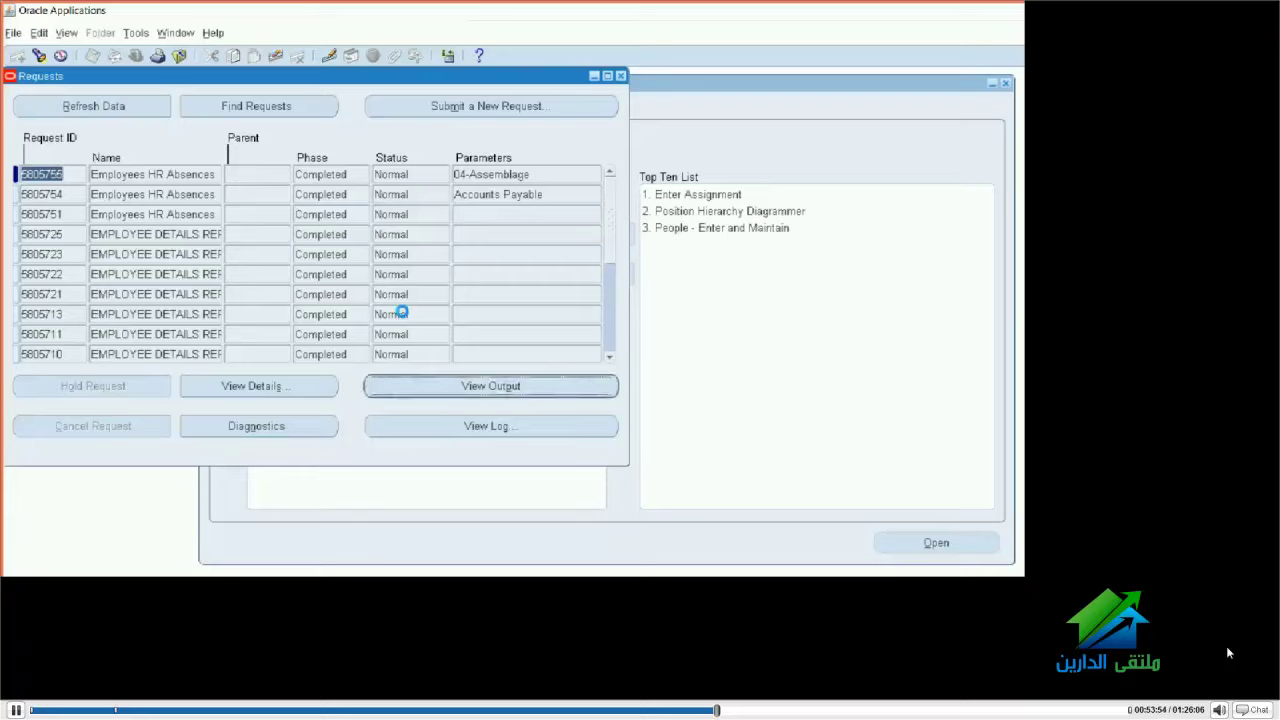
left_click(340, 567)
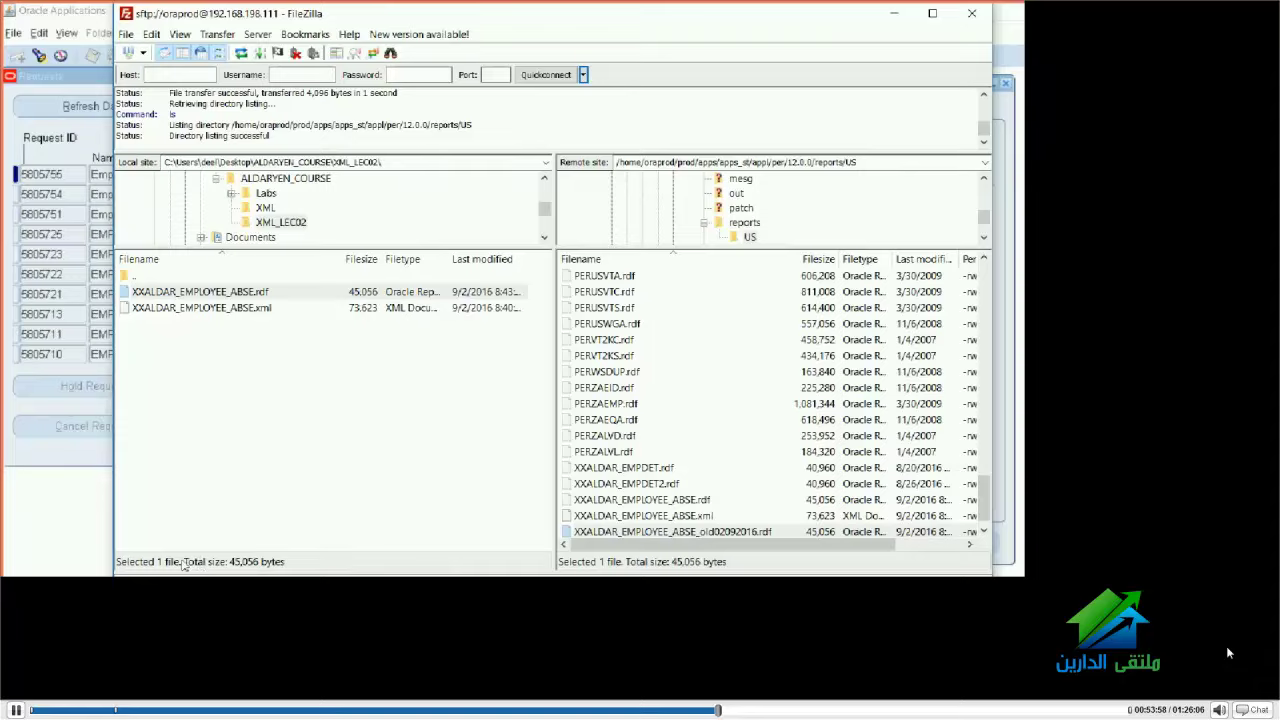
mouse_move(223, 558)
left_click(184, 568)
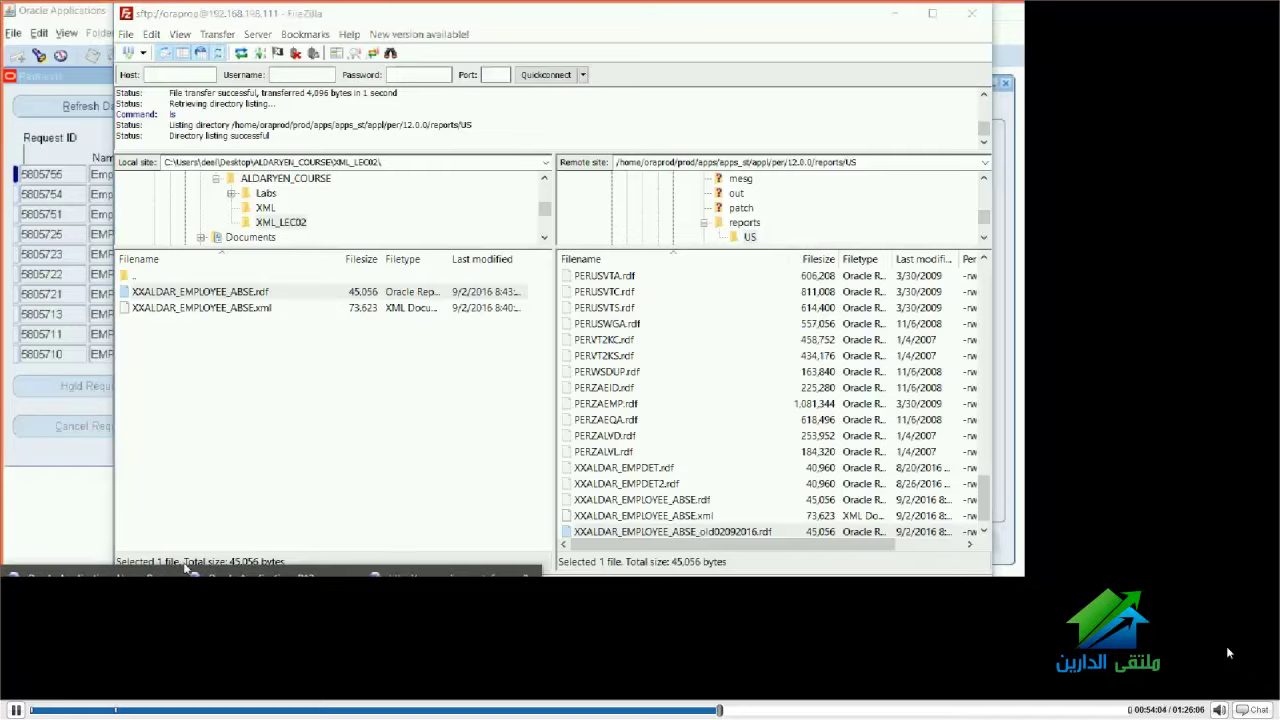
left_click(192, 574)
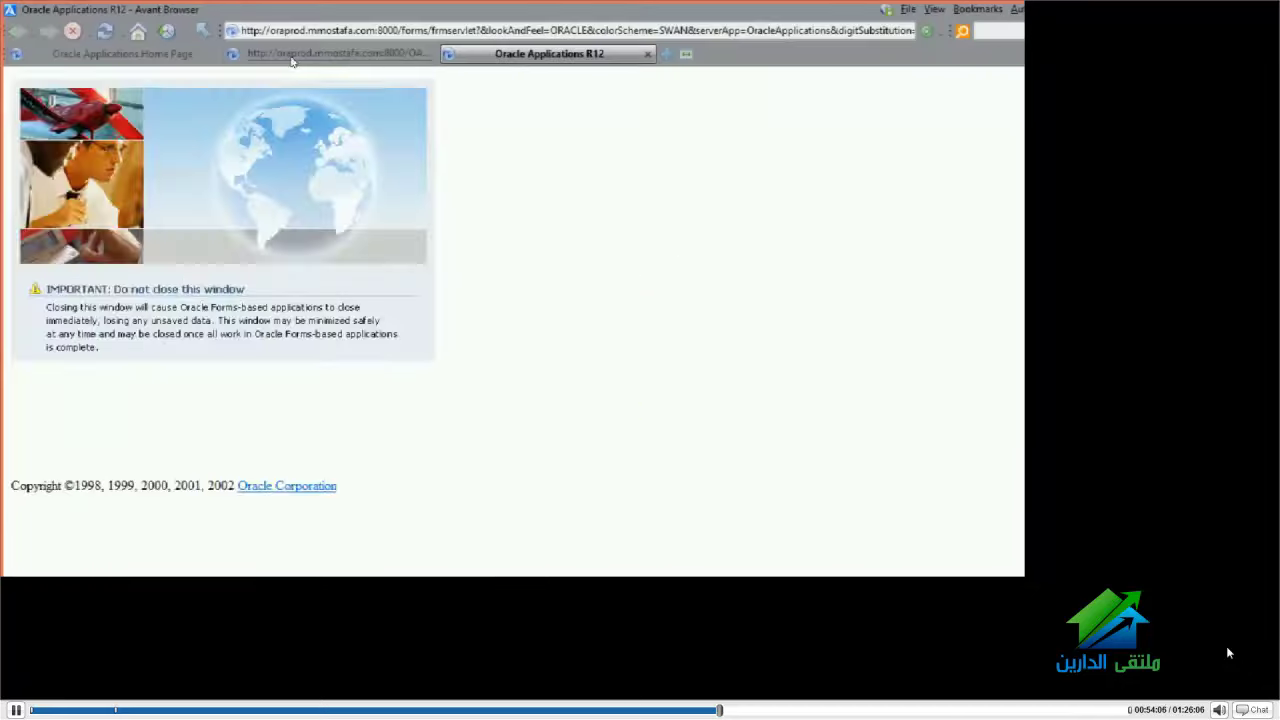
left_click(290, 54)
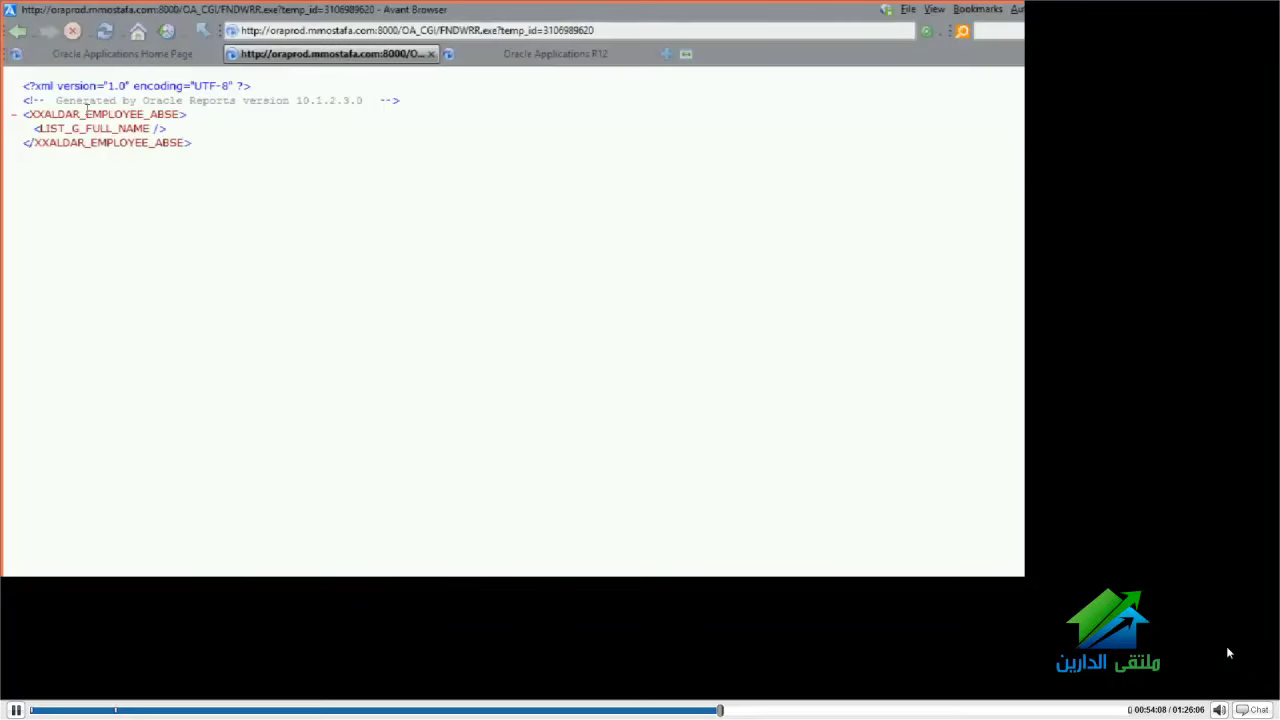
double_click(350, 52)
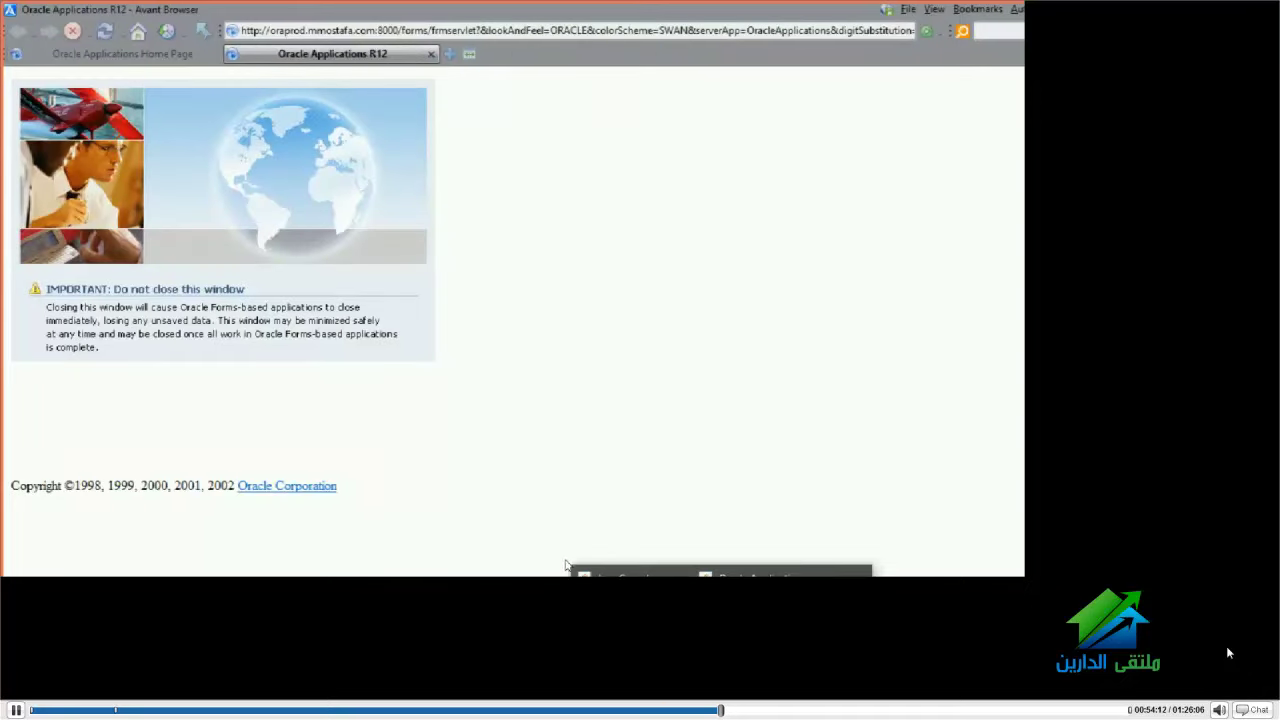
In FileZilla, delete XXALDAR_EMPLOYEE_ABSE.xml from the server's per/12.0.0/reports/US folder
left_click(358, 572)
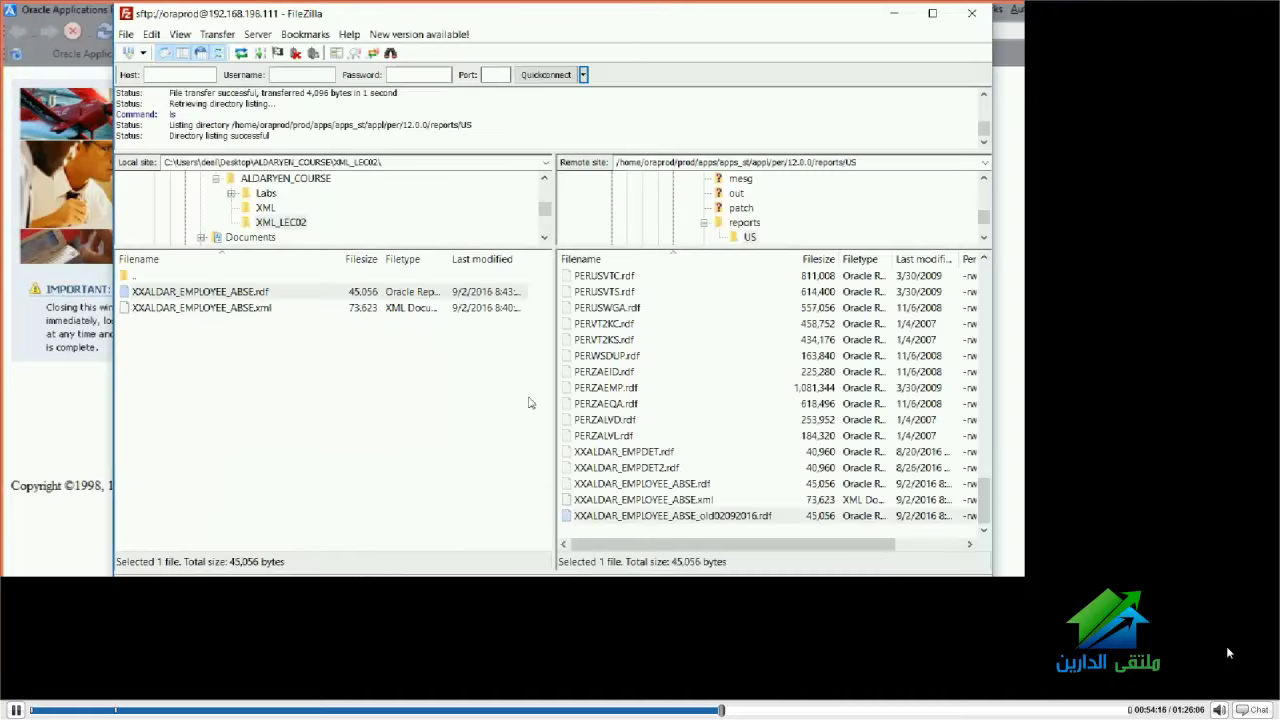
key("Up")
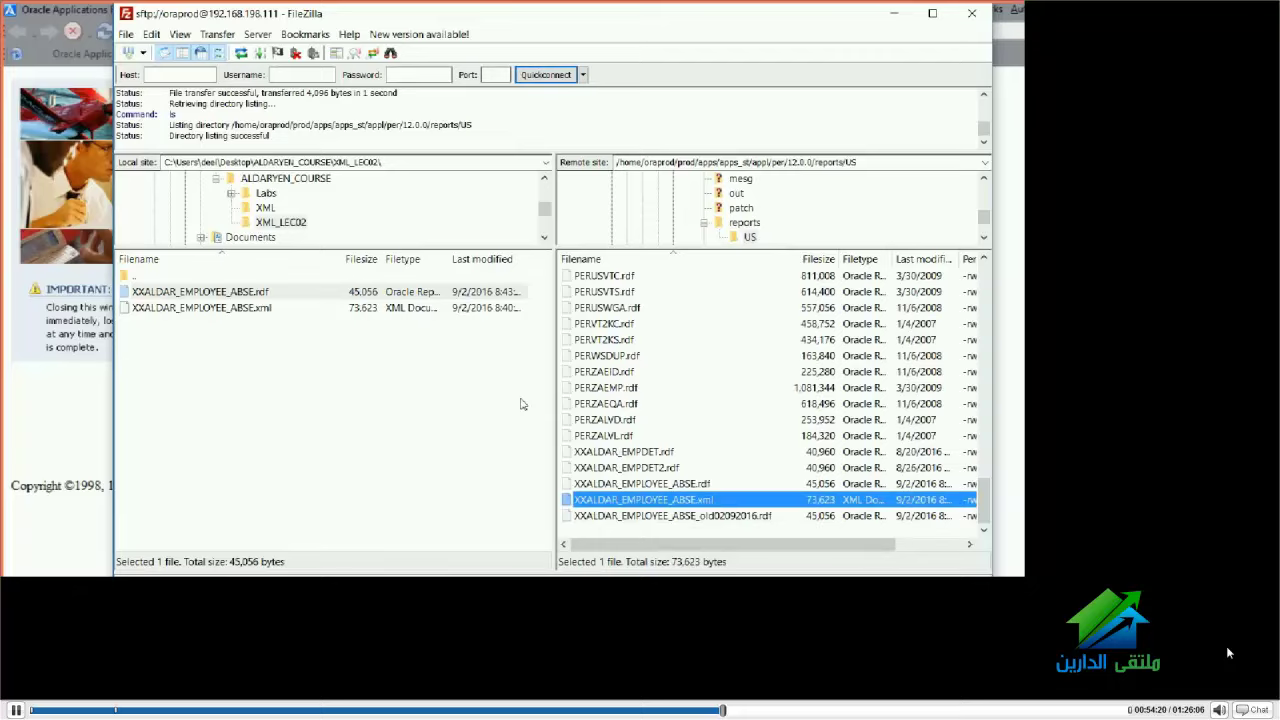
scroll(615, 435, "right", 3)
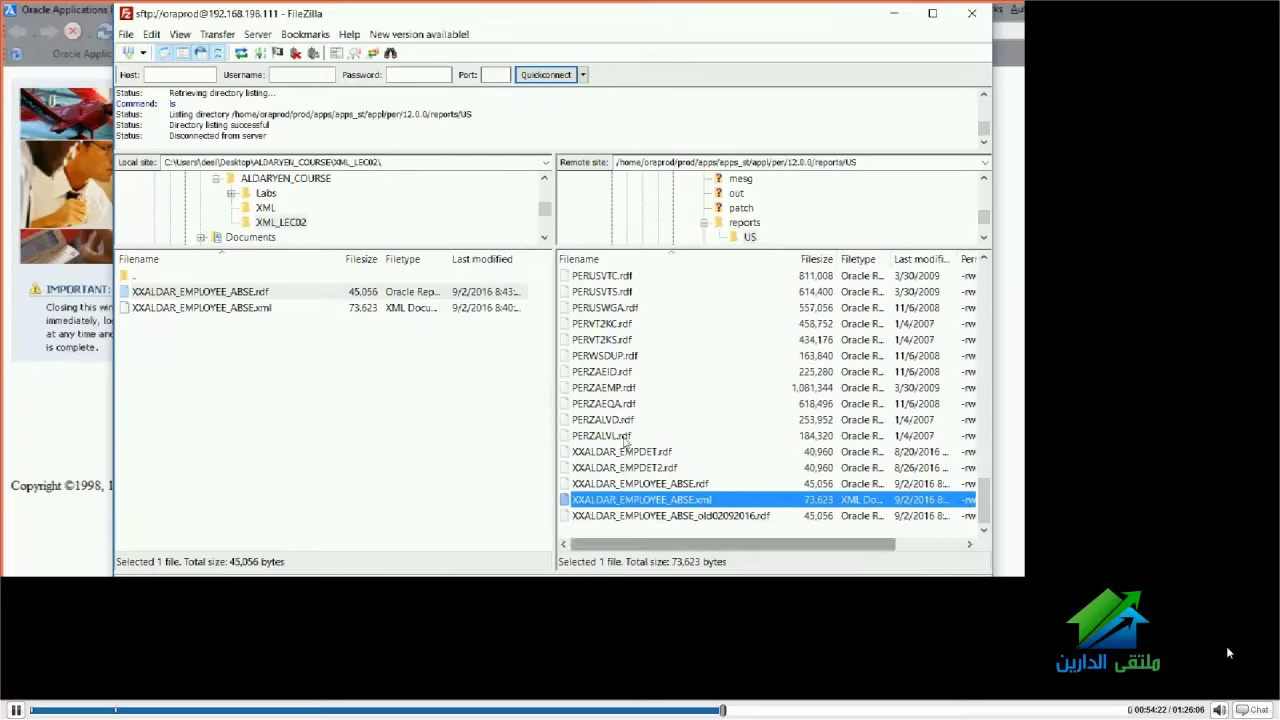
left_click_drag(879, 259, 950, 259)
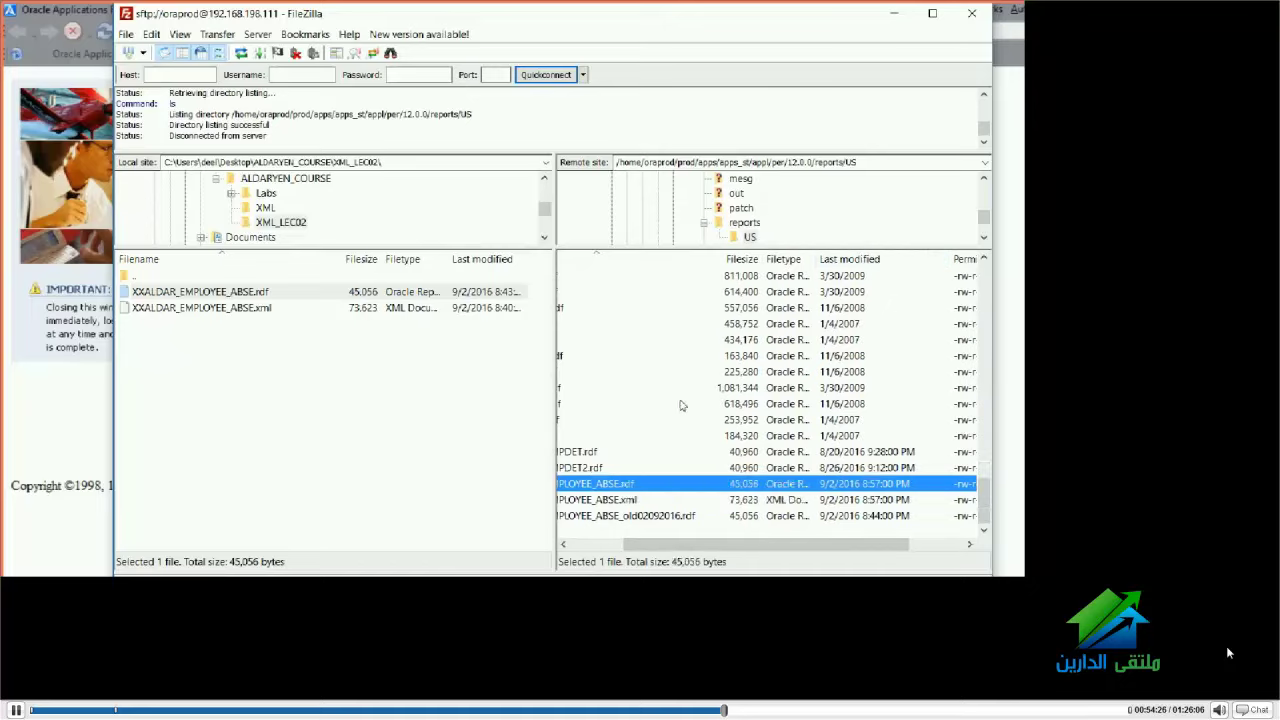
right_click(843, 500)
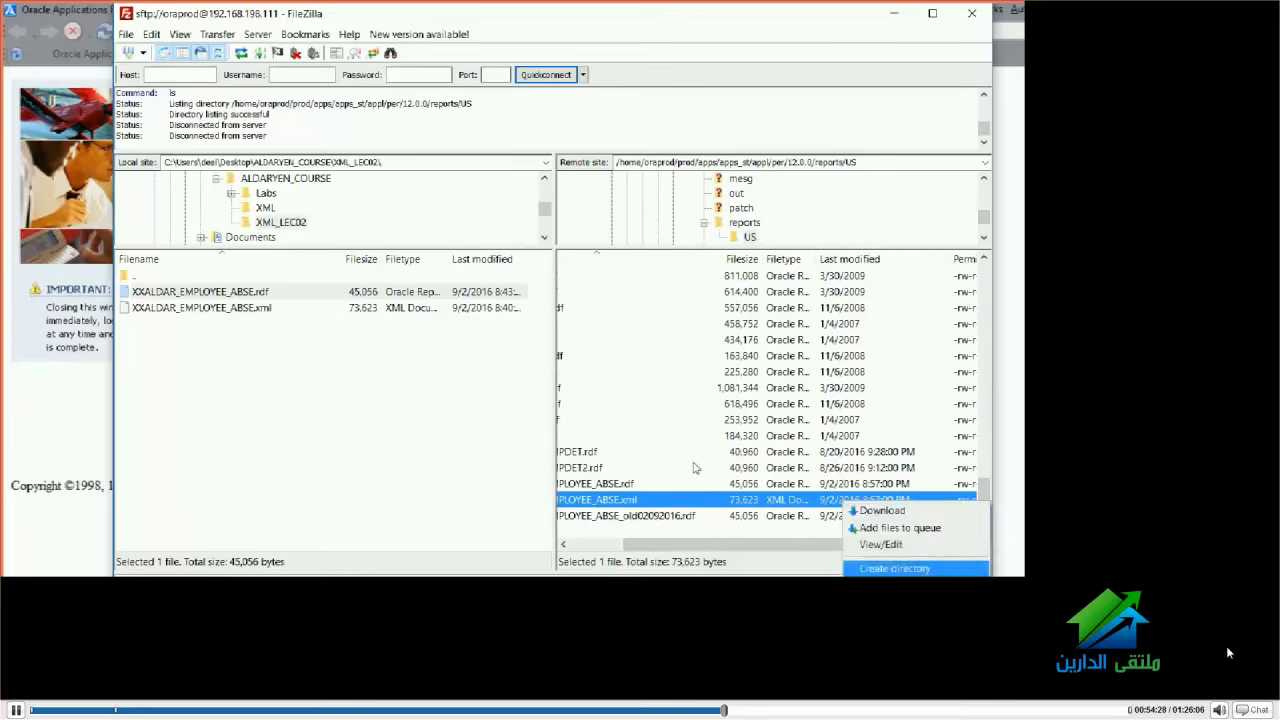
left_click(868, 636)
key("Return")
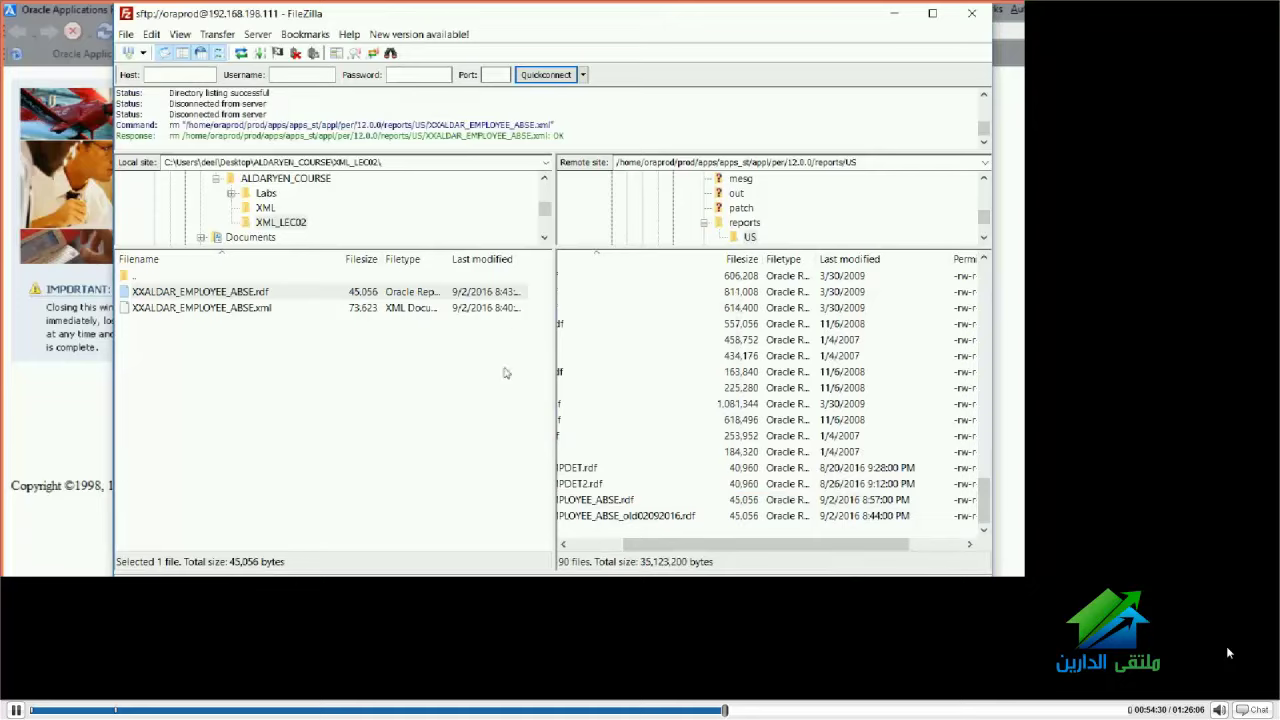
Refresh the local folder, upload XXALDAR_EMPLOYEE_ABSE.rdf to the server's reports/US folder, overwriting the existing file, and return to Oracle Applications
right_click(188, 291)
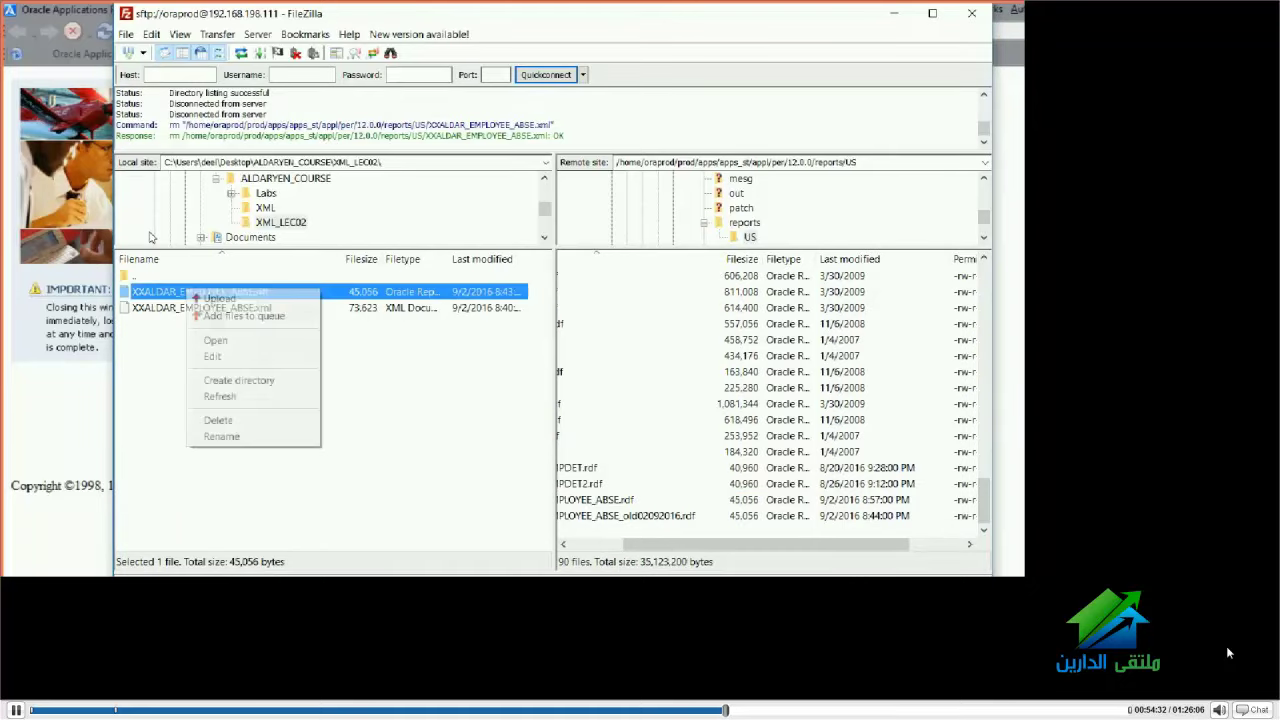
left_click(137, 302)
right_click(187, 351)
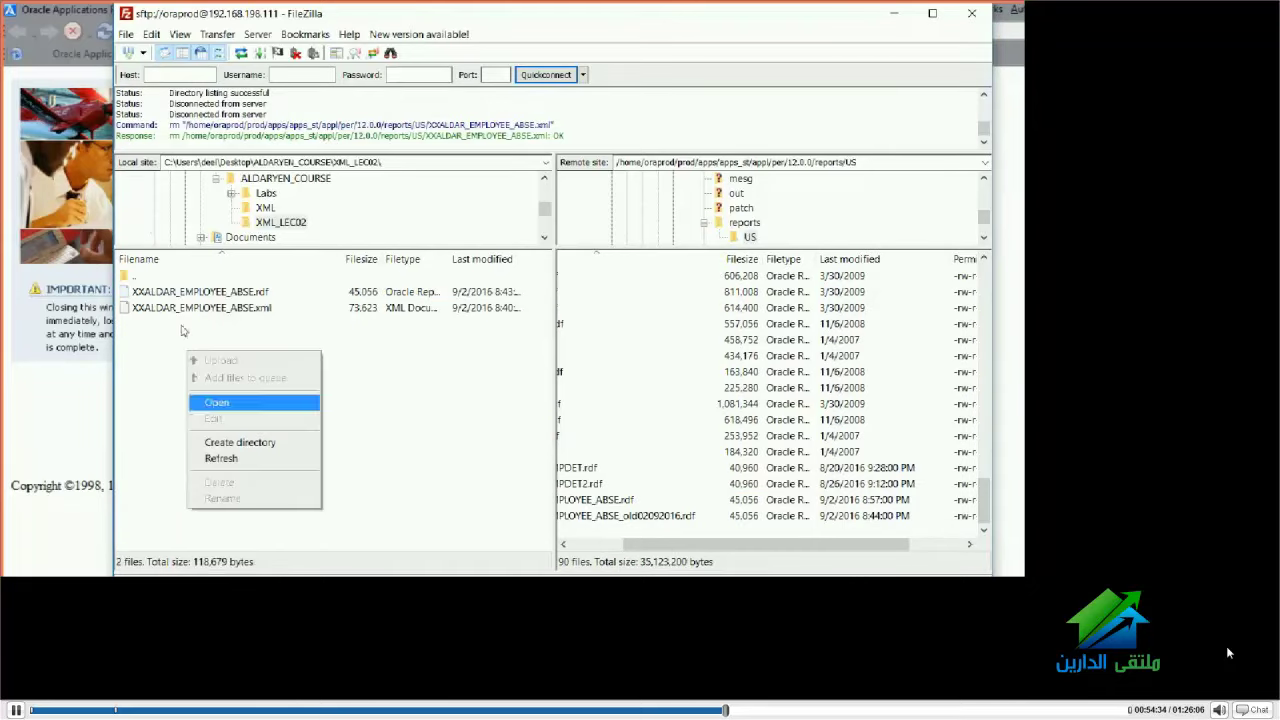
left_click(254, 459)
right_click(256, 290)
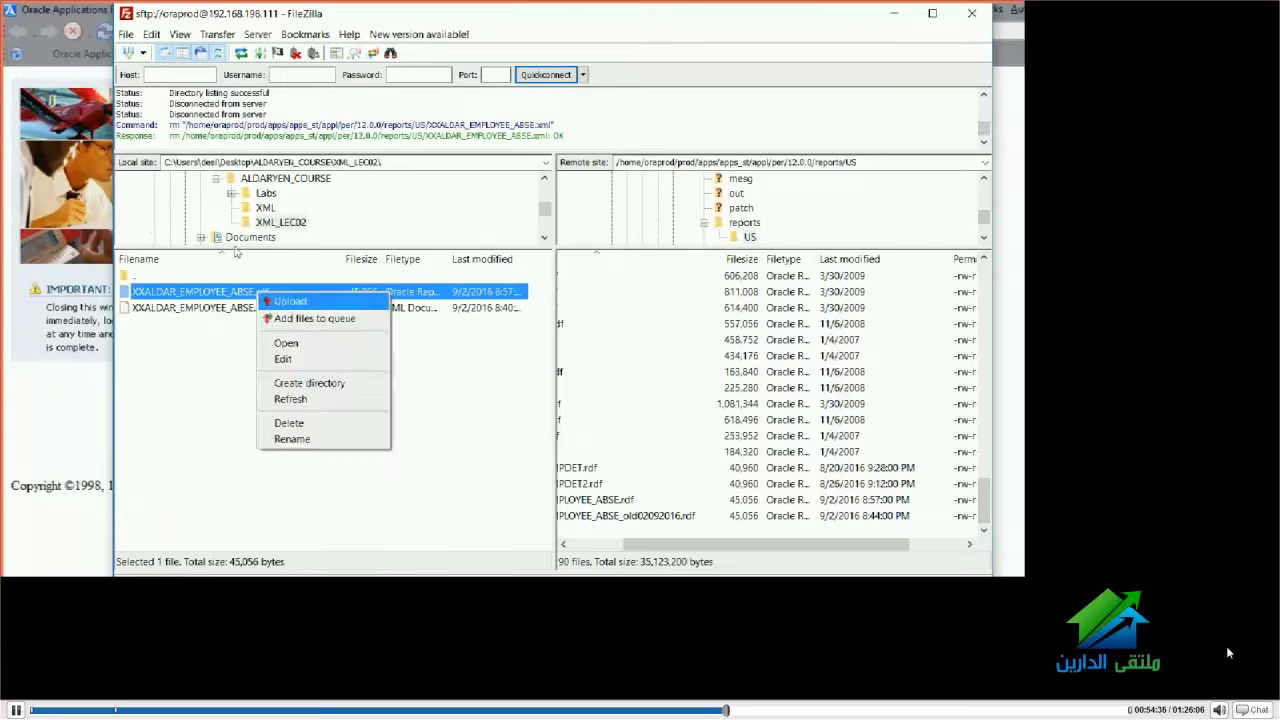
left_click(282, 297)
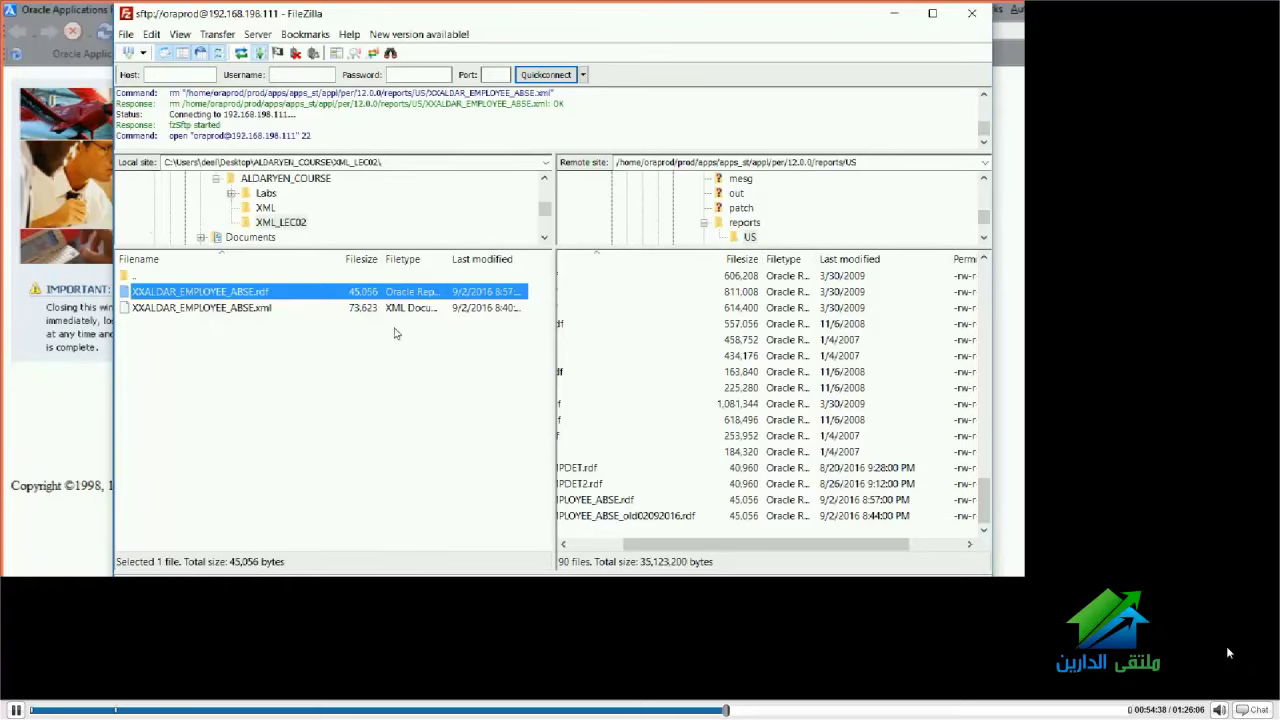
double_click(460, 291)
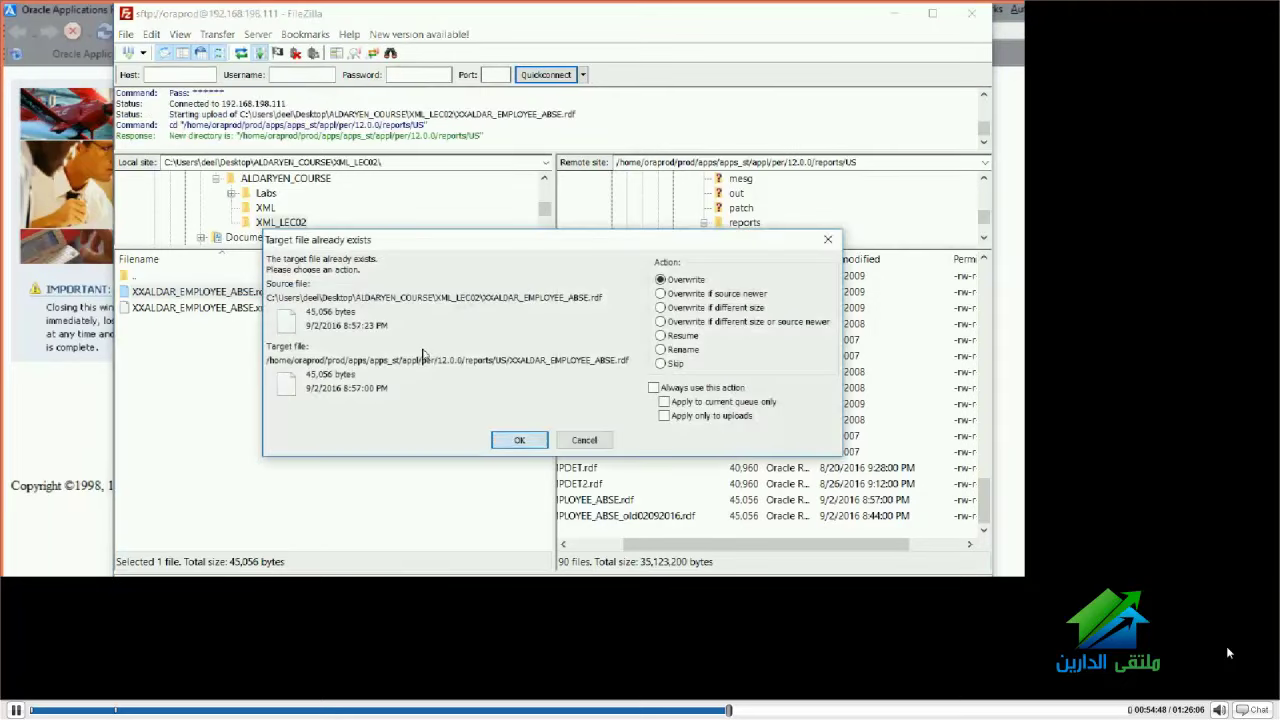
key("Return")
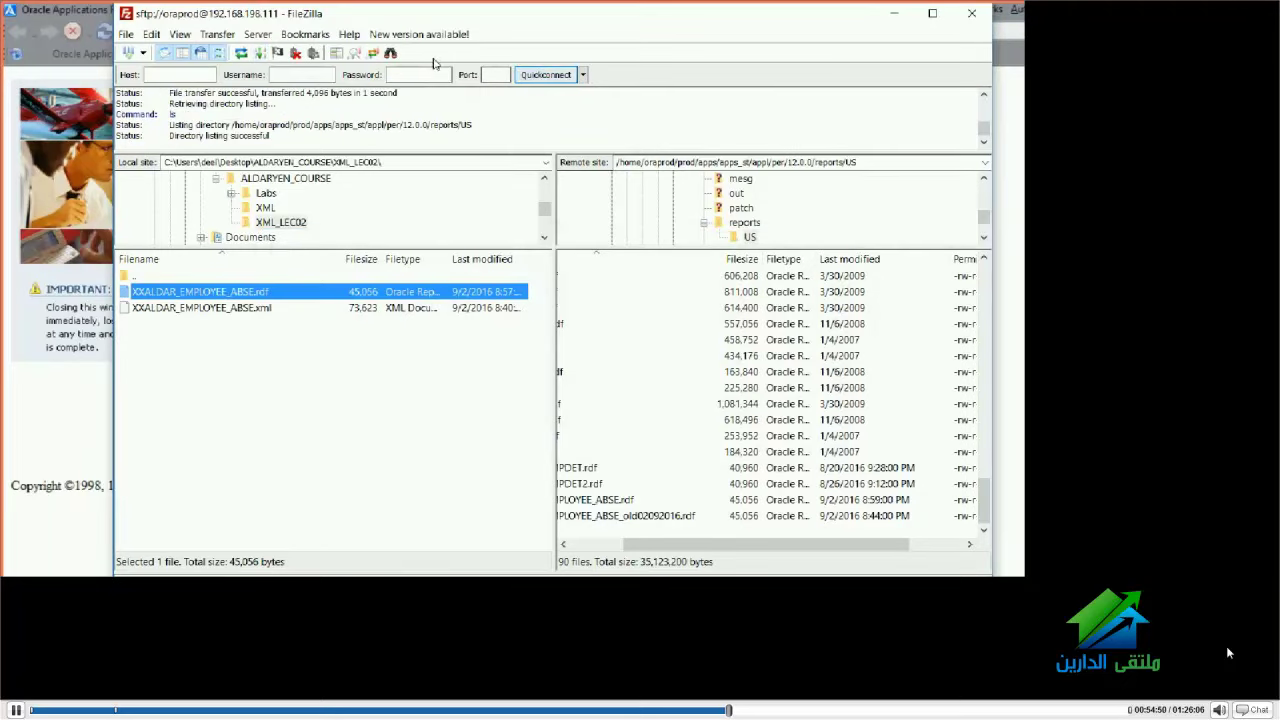
left_click(568, 574)
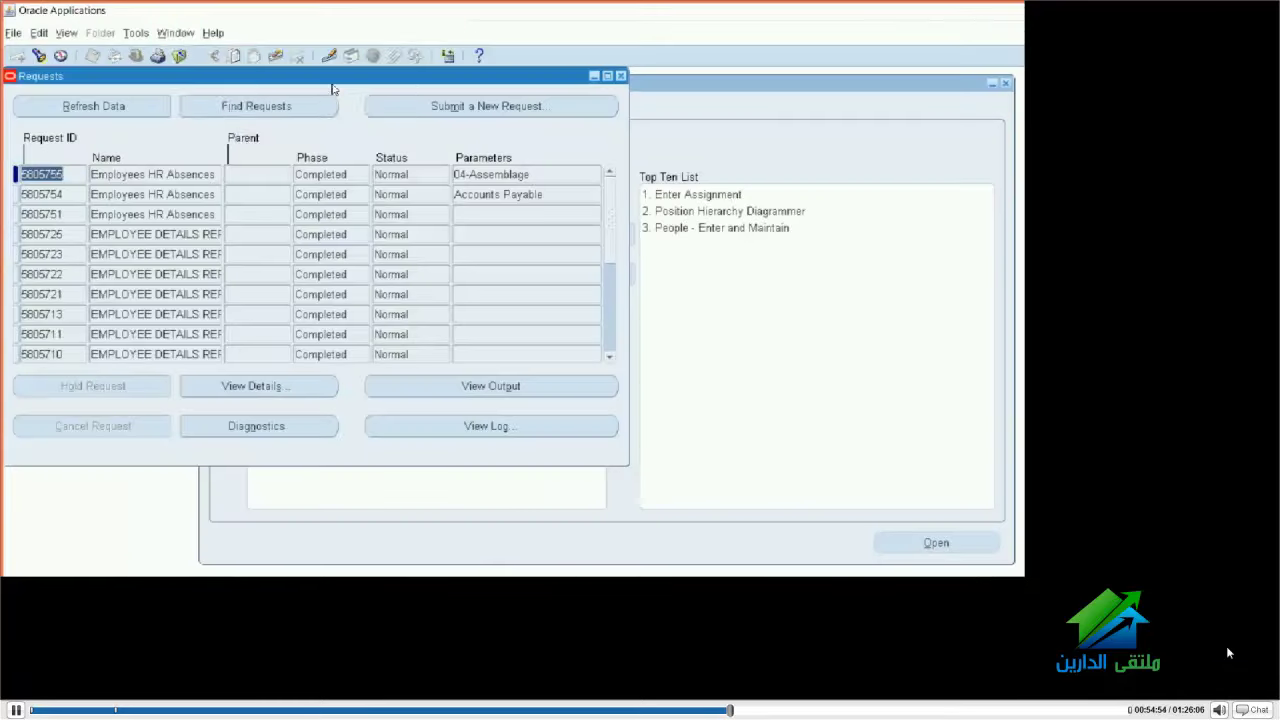
Close the Requests window and switch to the System Administrator responsibility
key("alt+w")
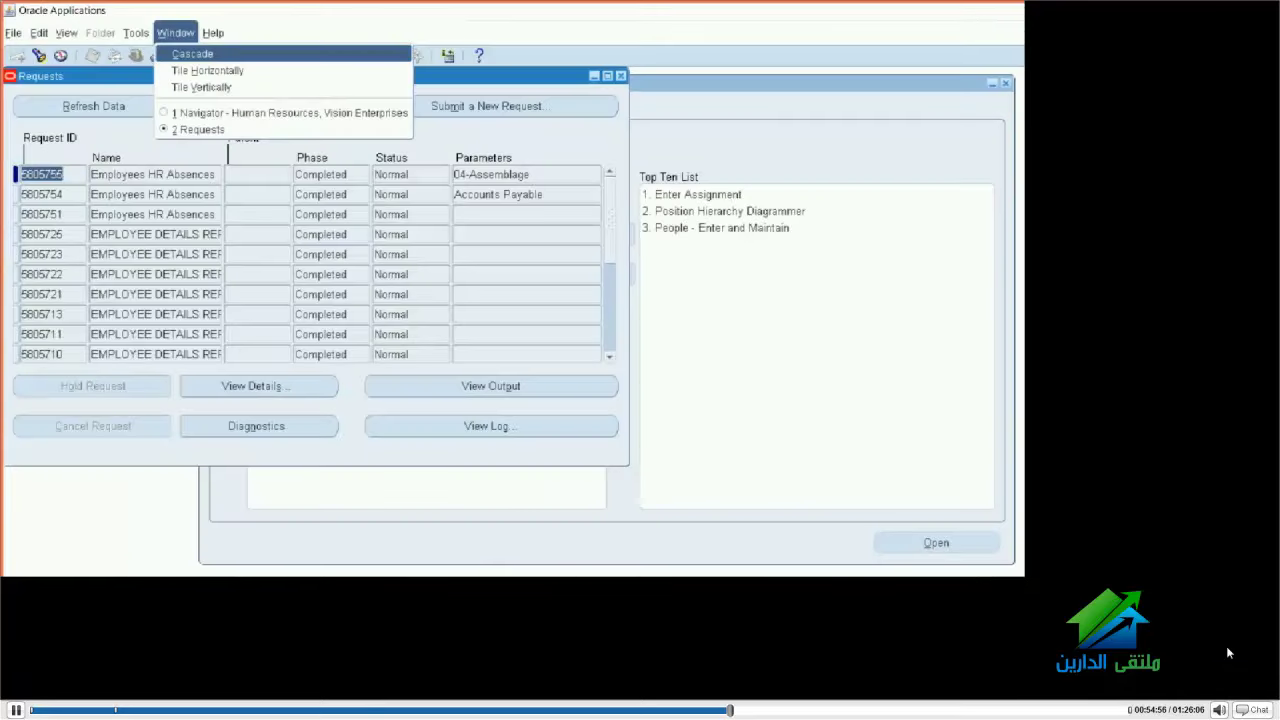
key("Escape")
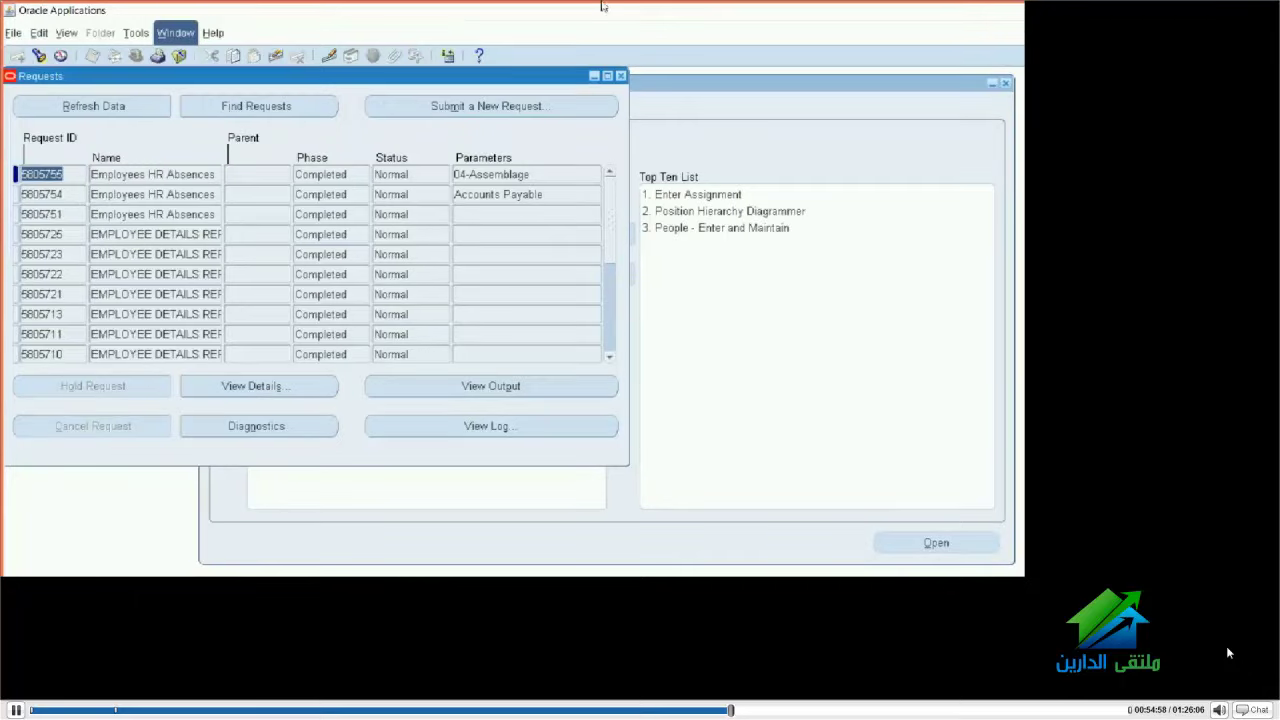
key("Escape")
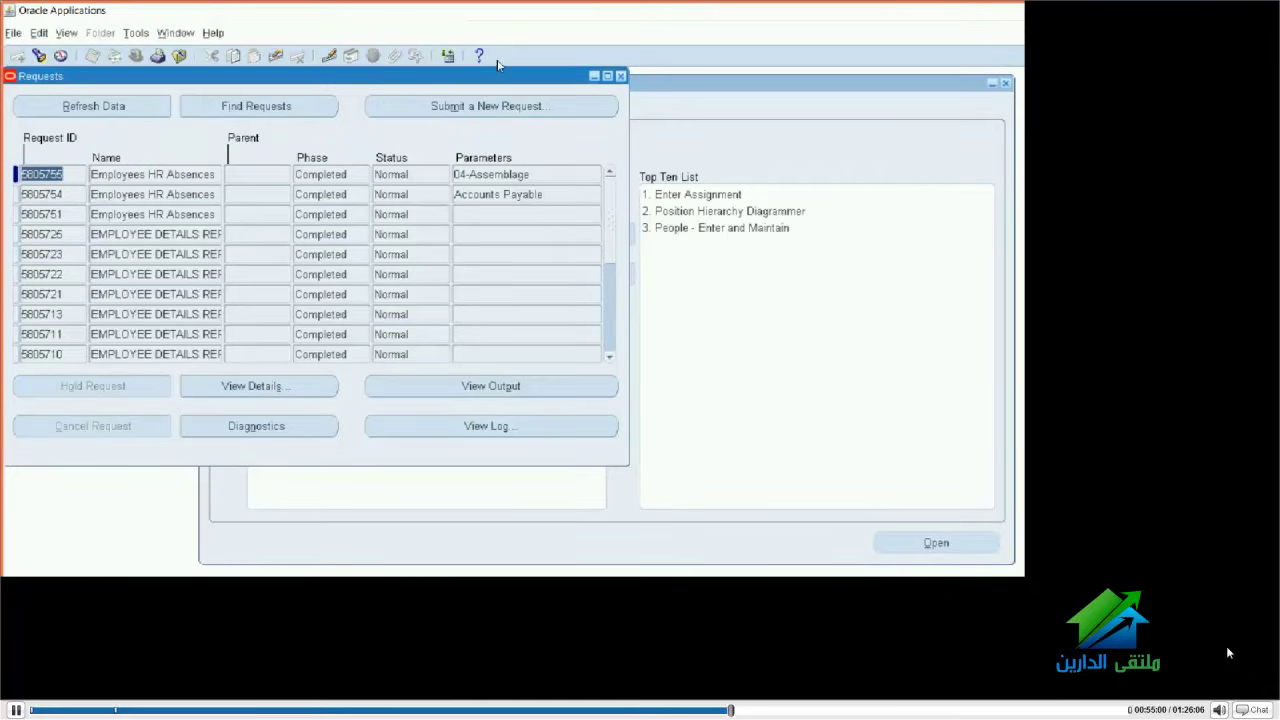
key("F4")
key("alt+f")
type("w")
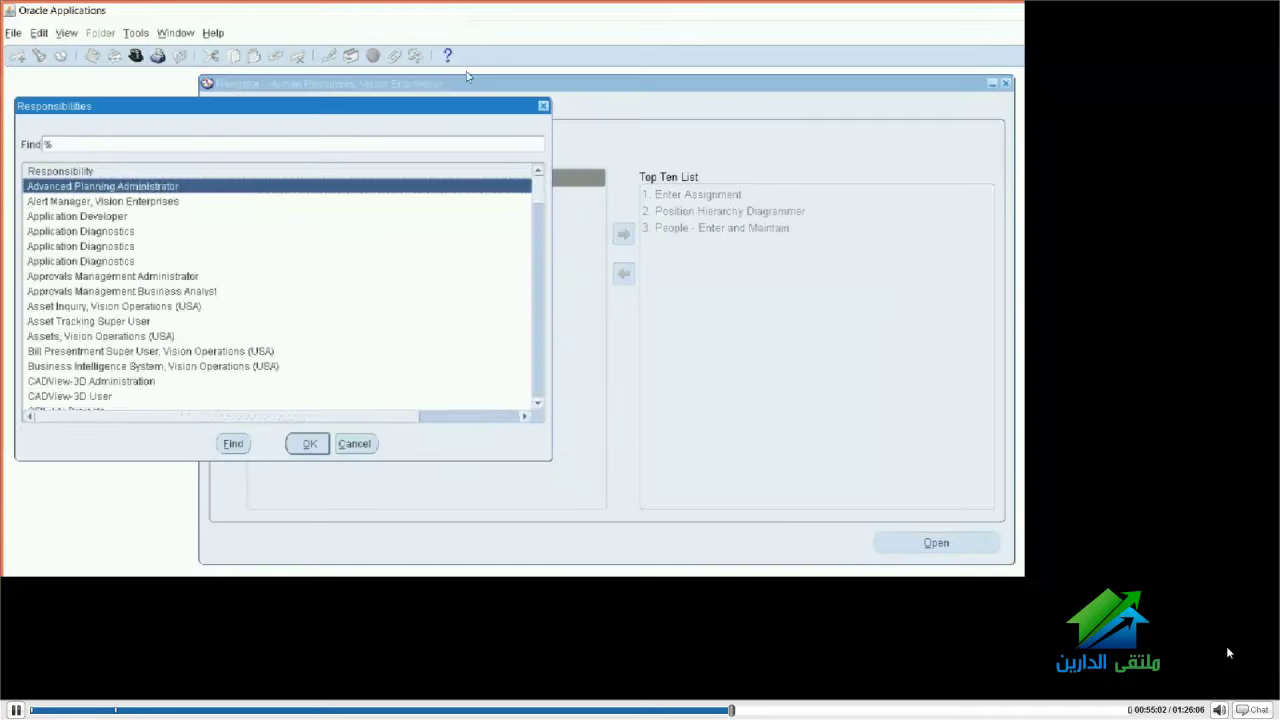
type("s")
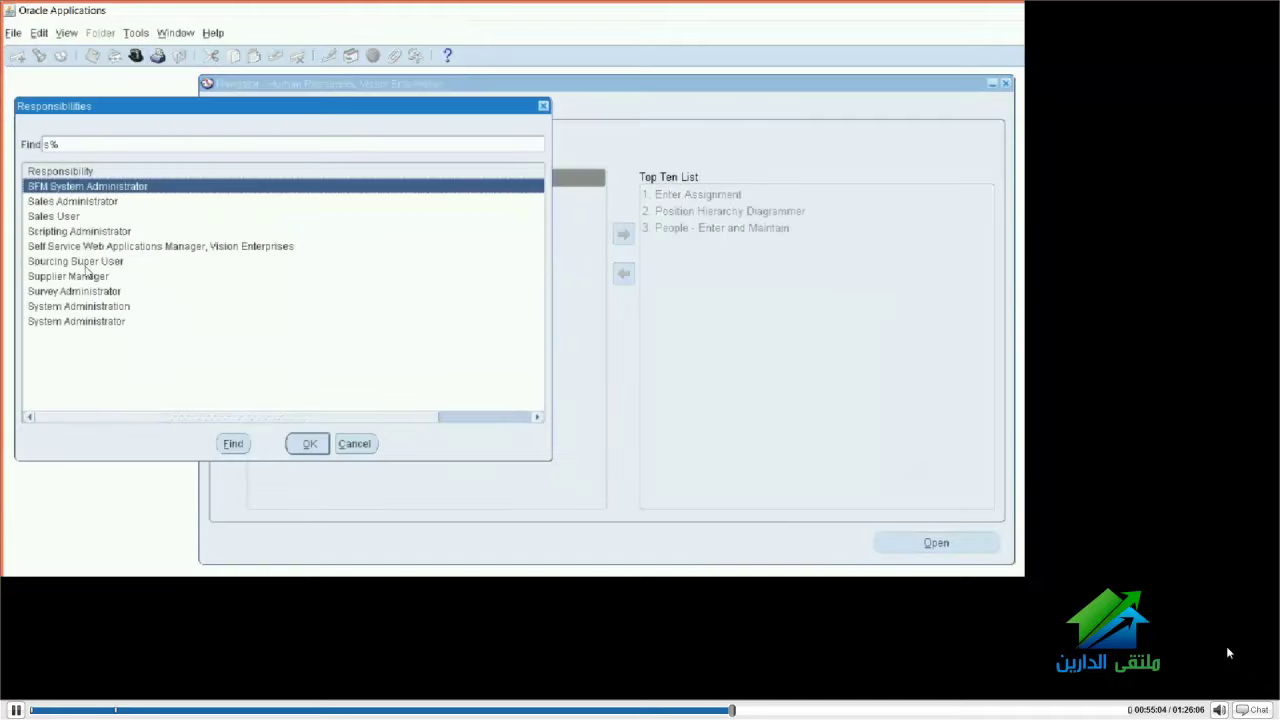
key("End")
key("Return")
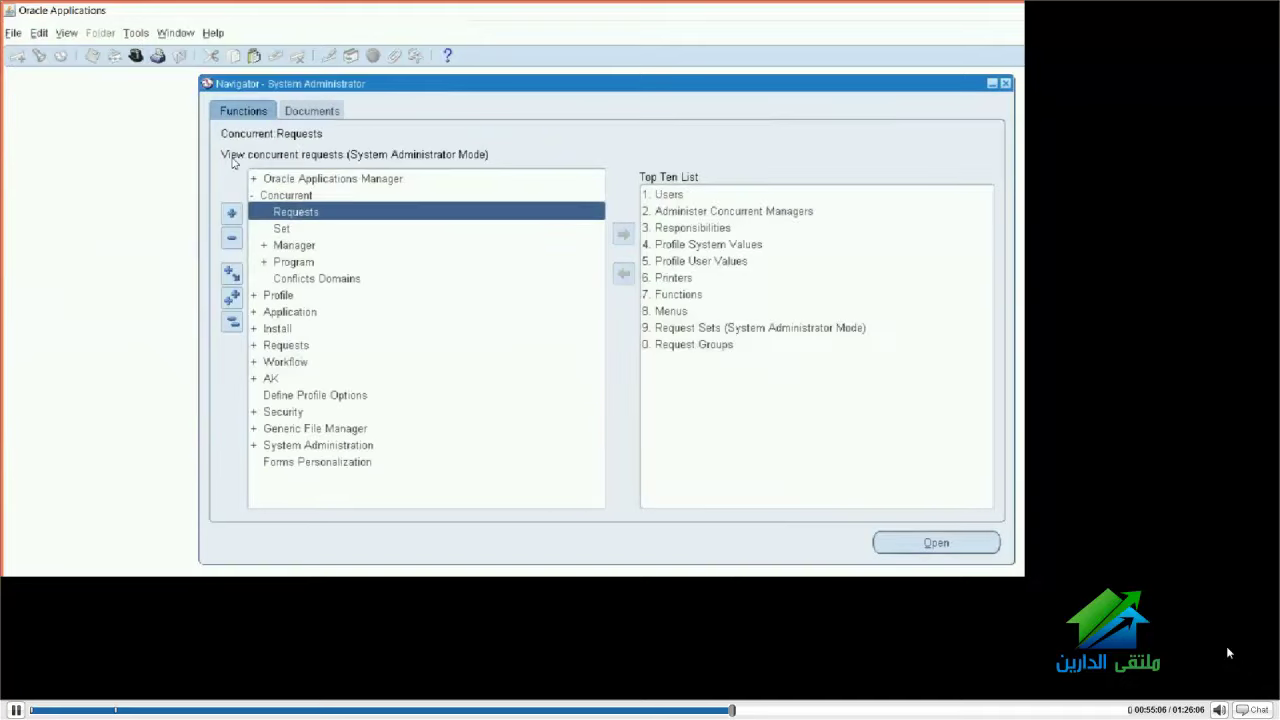
Switch the responsibility to Human Resources, Vision Enterprises
key("ctrl+l")
type("s%")
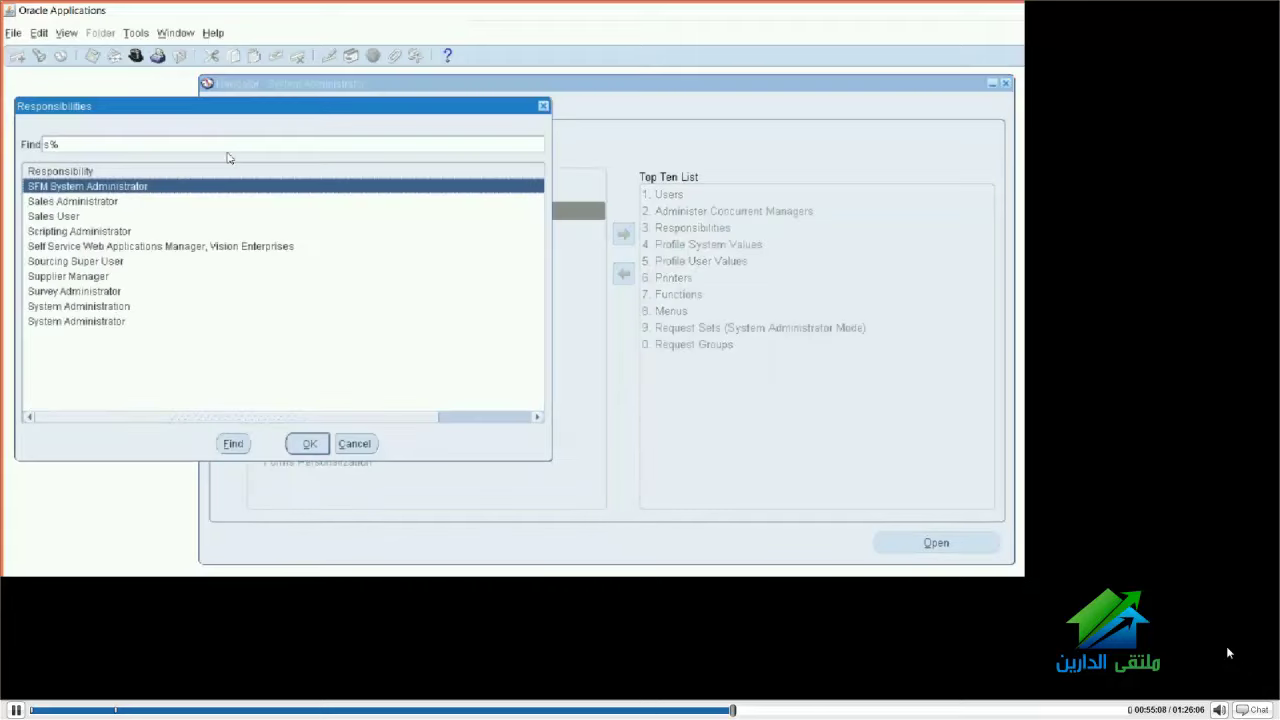
key("BackSpace")
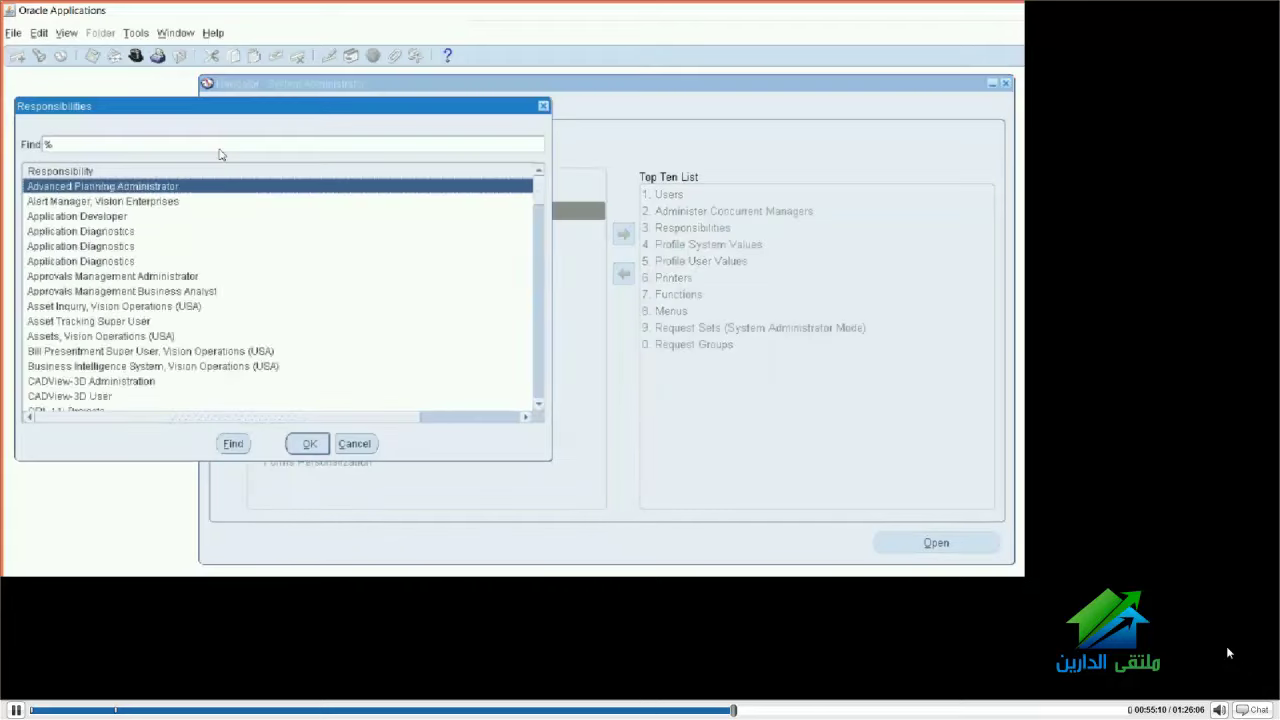
type("h")
key("Return")
Start a new single concurrent request for the program Employees HR Absences
key("alt+v")
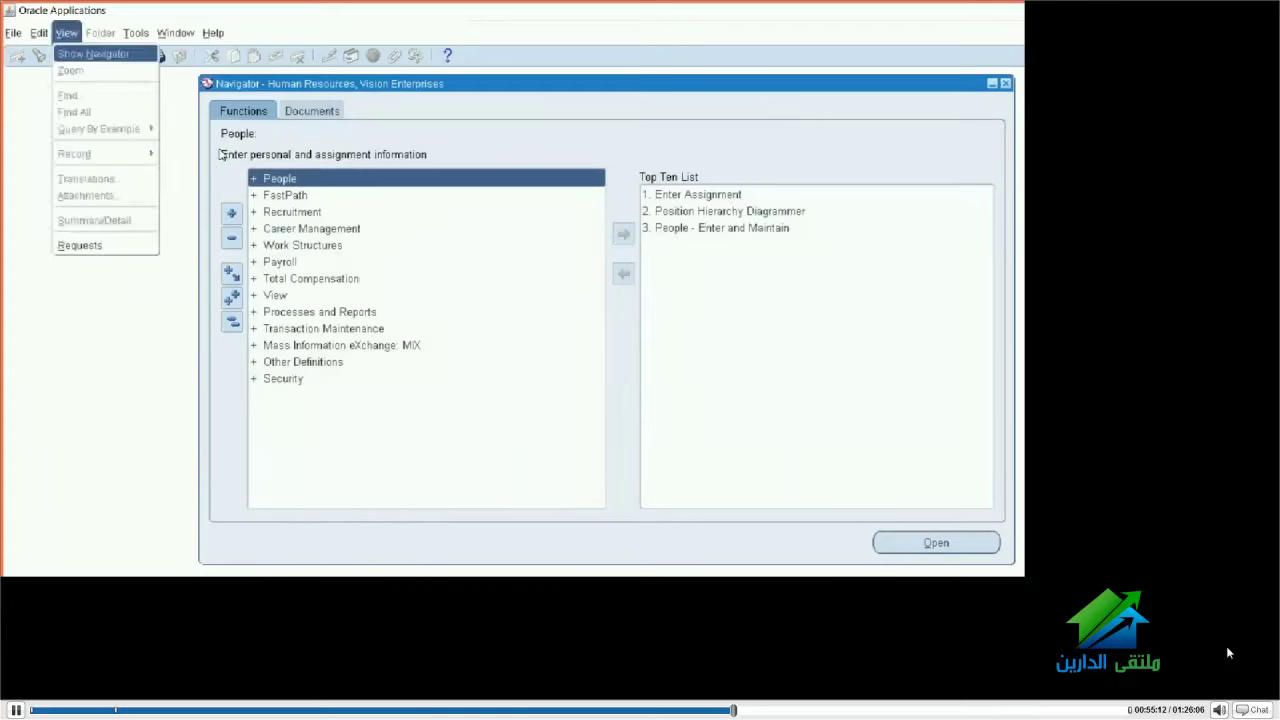
key("r")
key("alt+n")
key("Return")
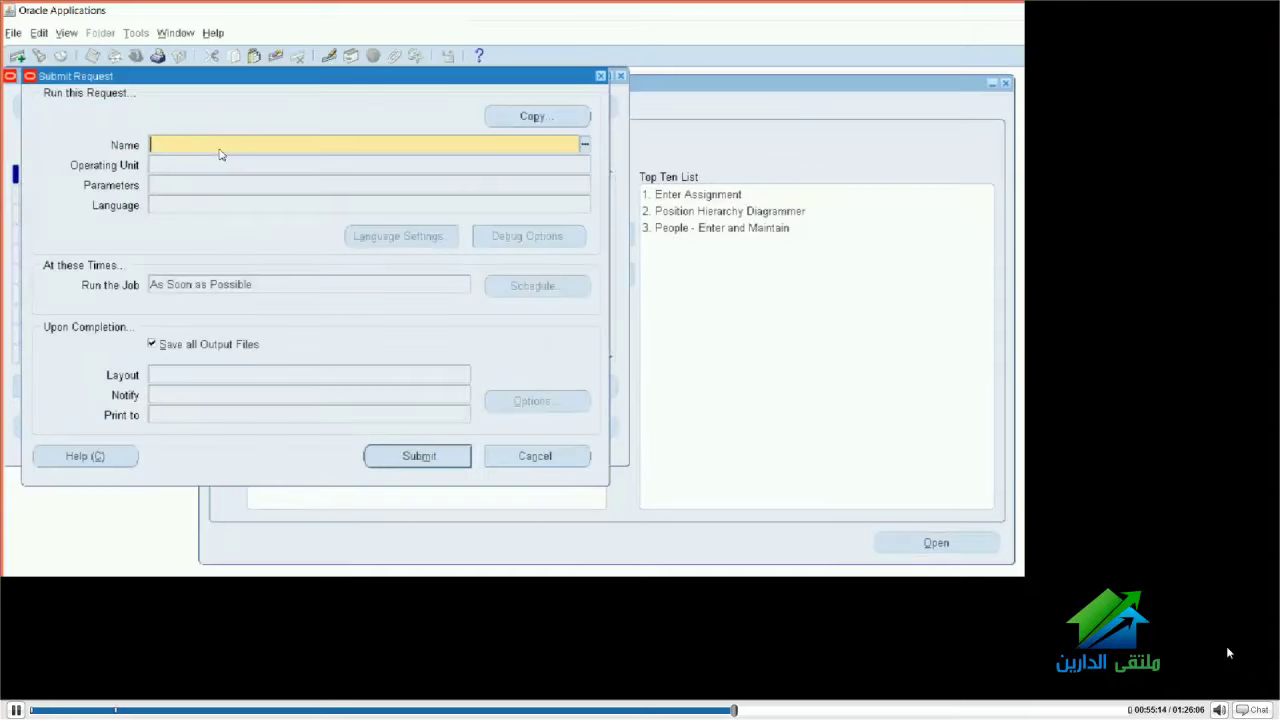
type("Employees HR Absences")
key("Tab")
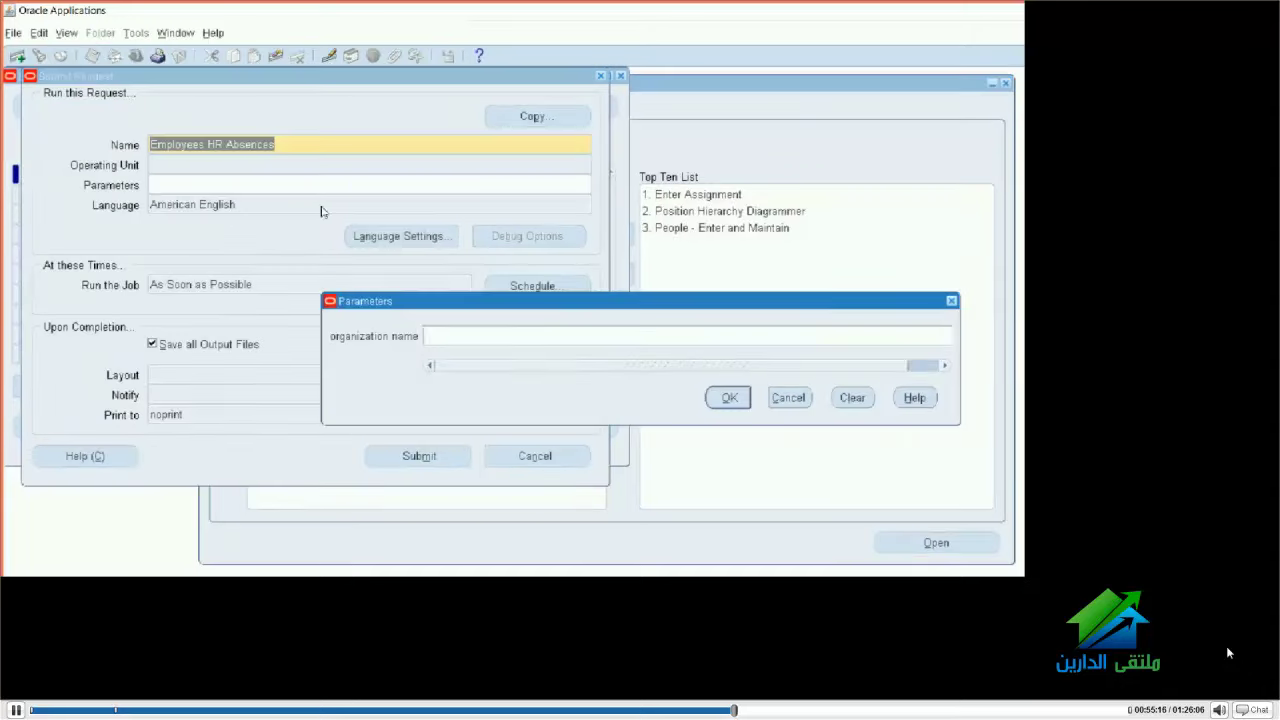
Set the organization name parameter to Training, submit the request and decline submitting another one
key("ctrl+l")
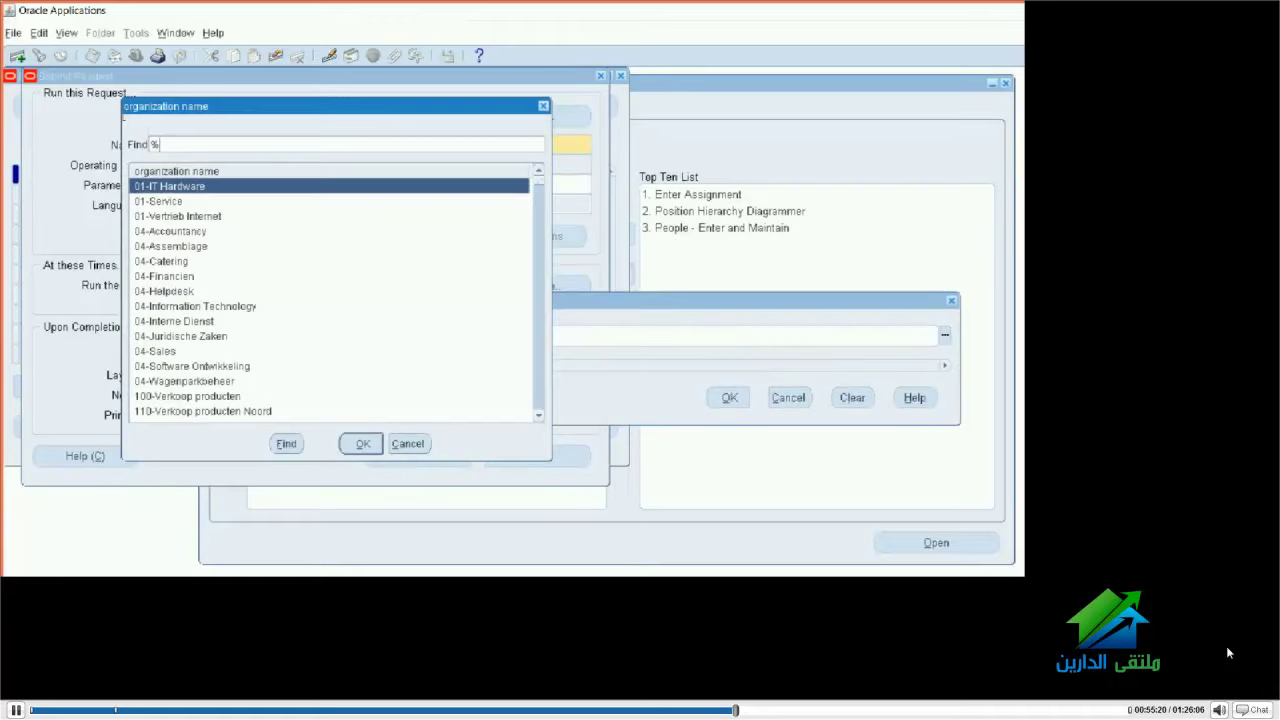
type("tr")
key("Return")
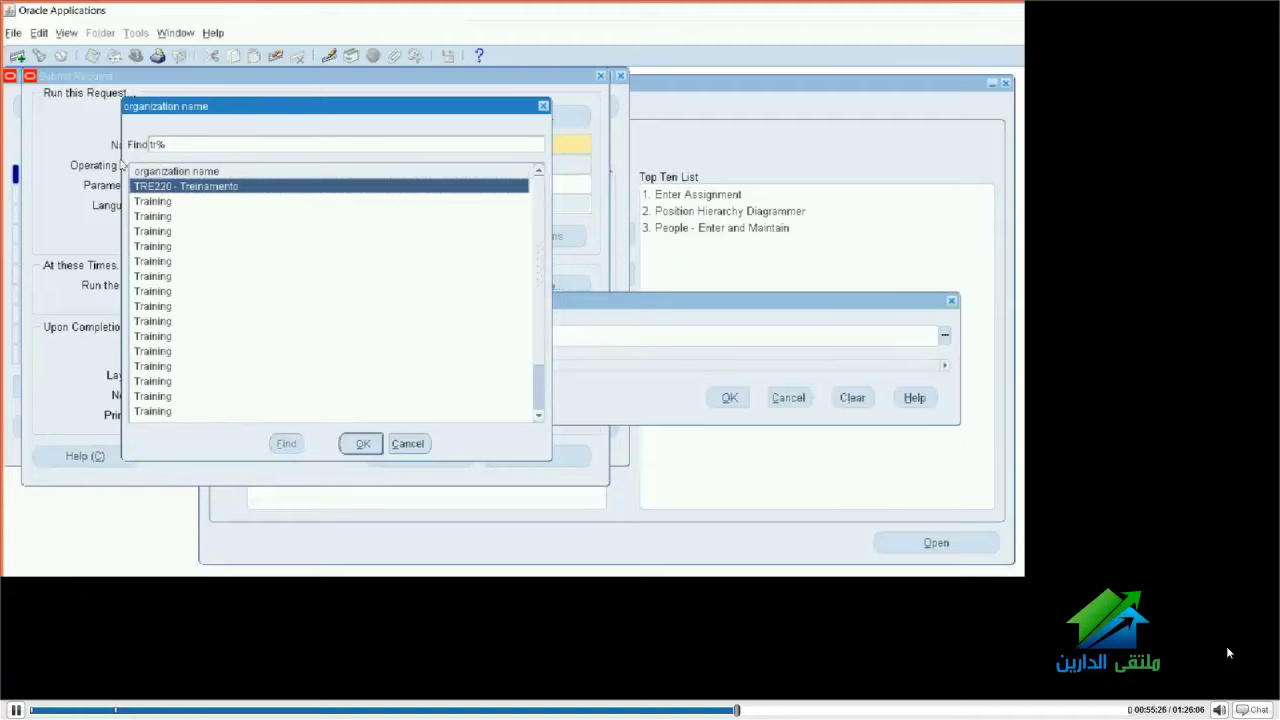
double_click(170, 201)
key("Return")
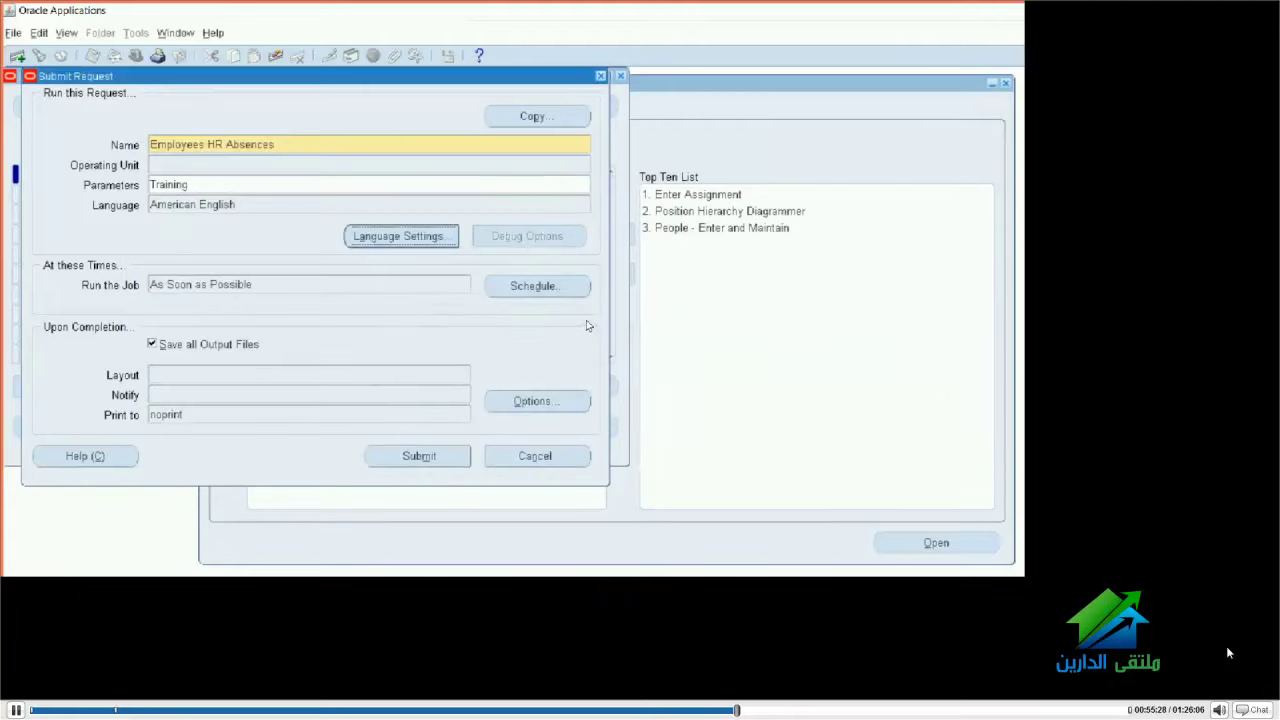
key("alt+m")
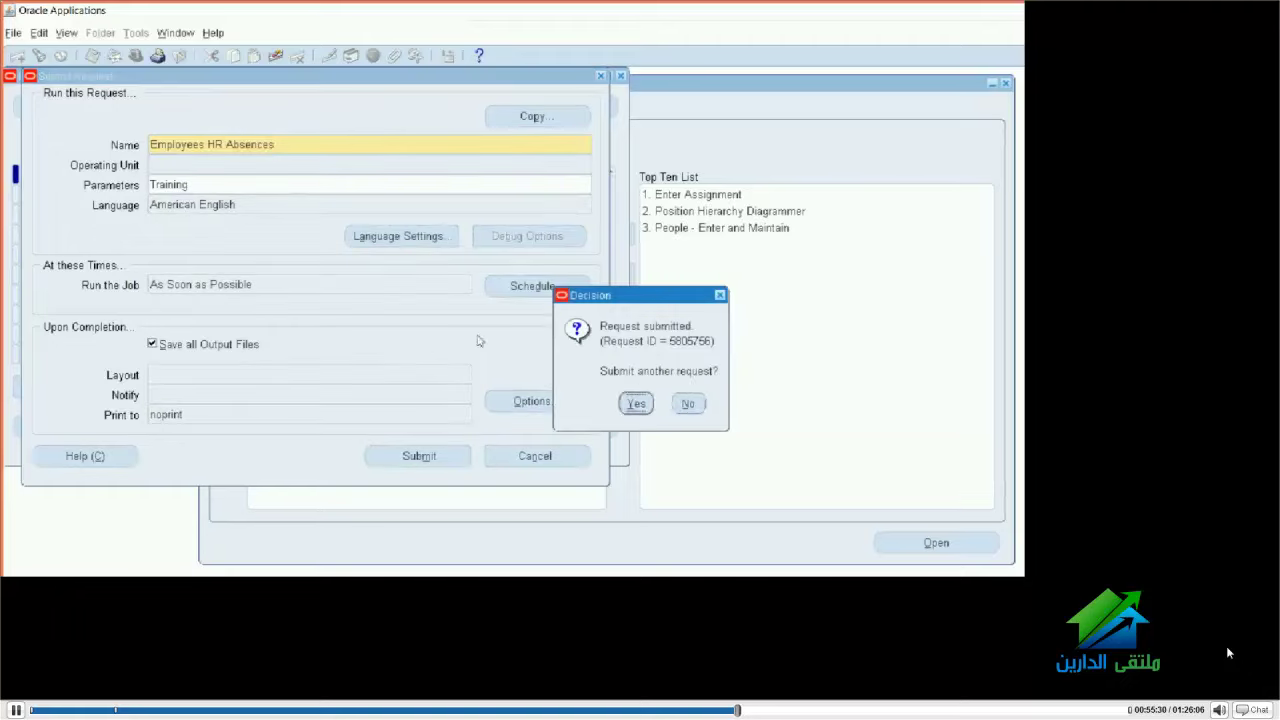
key("alt+n")
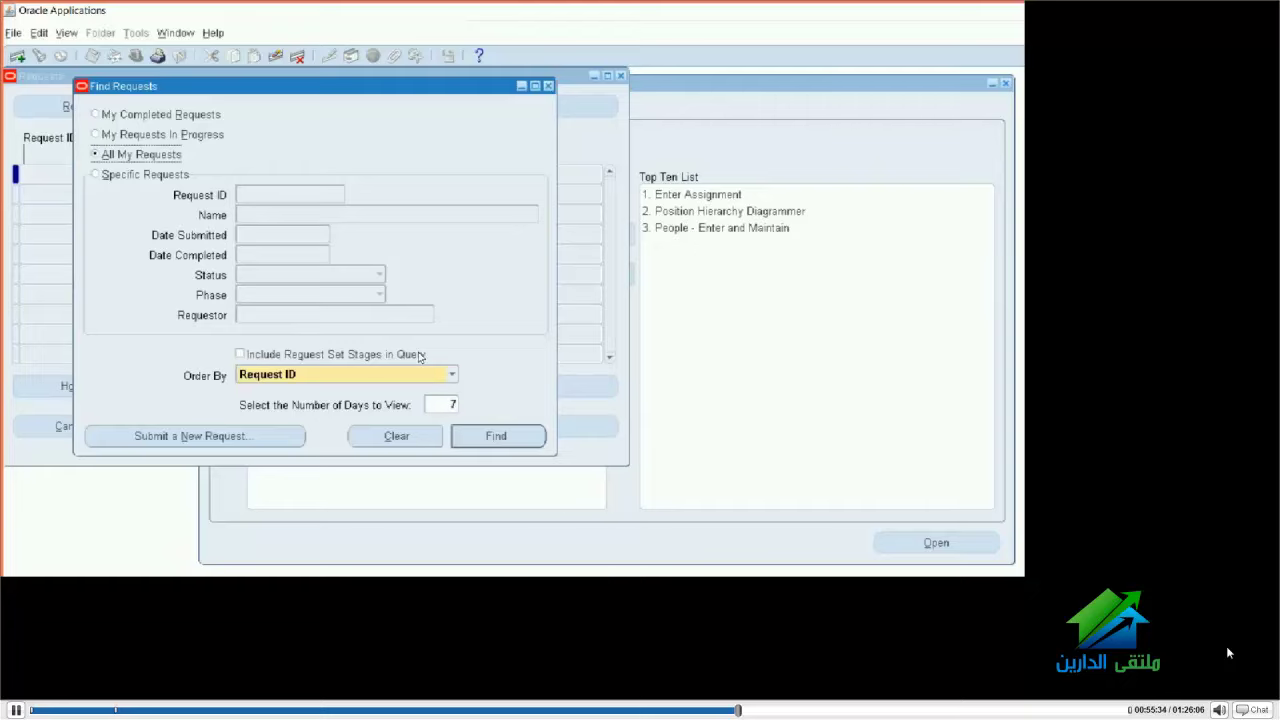
List all requests, open the output of the Employees HR Absences request run for Training, examine its XML and close it
key("Return")
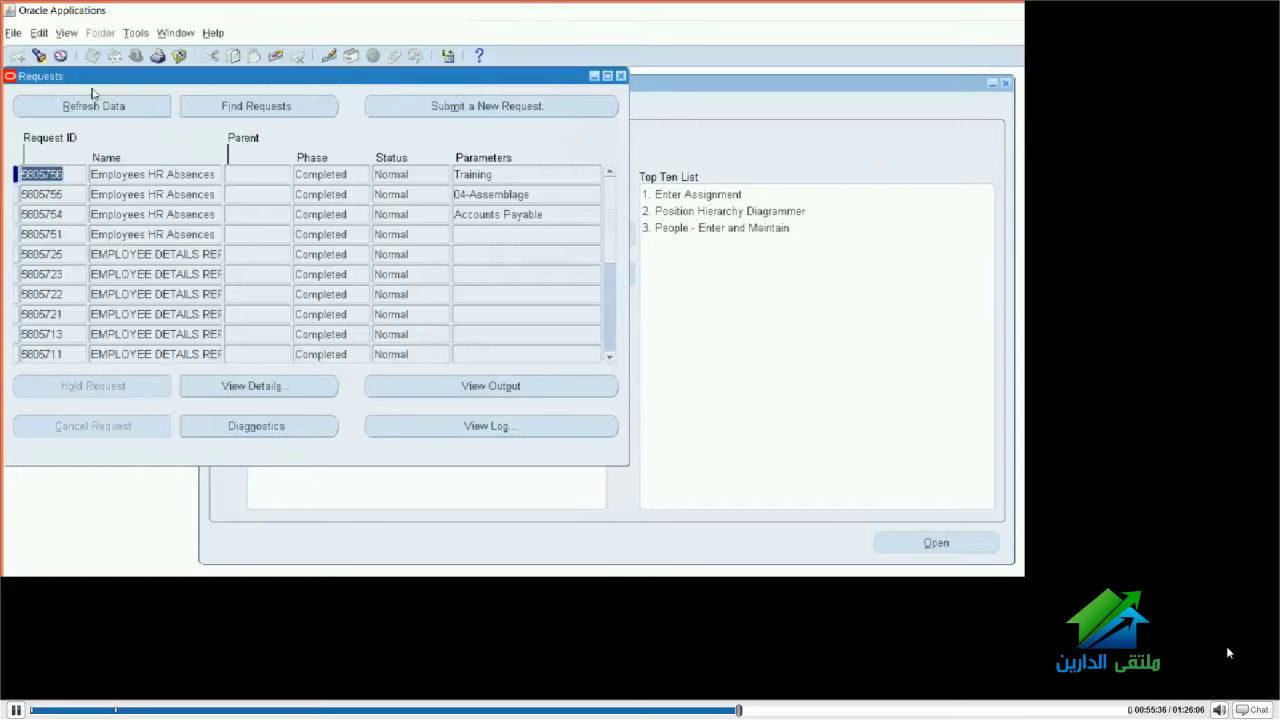
key("alt+p")
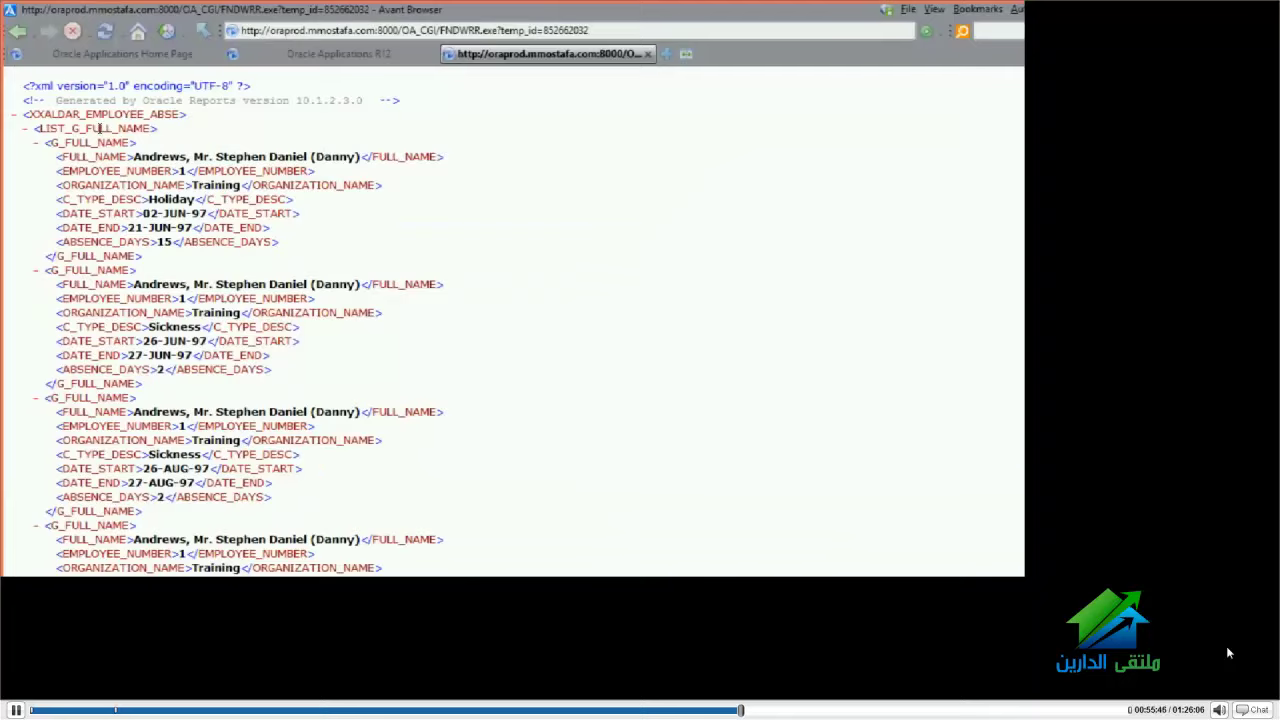
left_click_drag(128, 156, 275, 490)
left_click(36, 397)
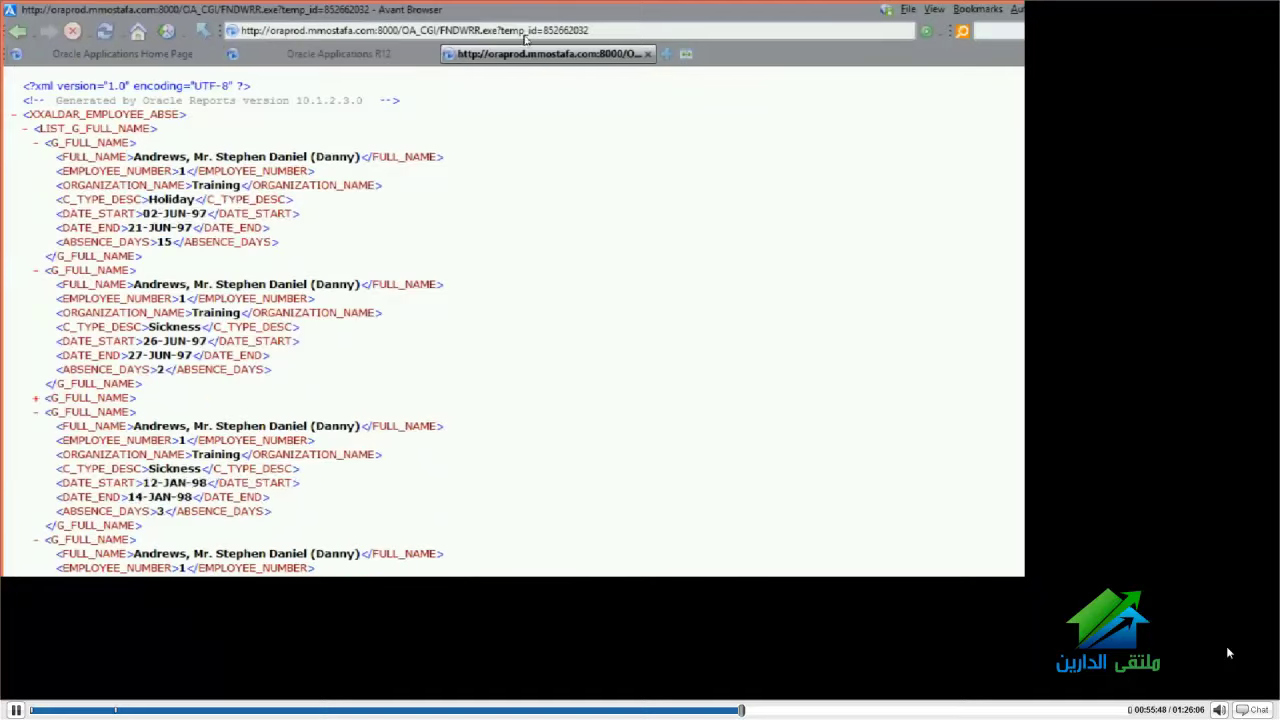
double_click(518, 53)
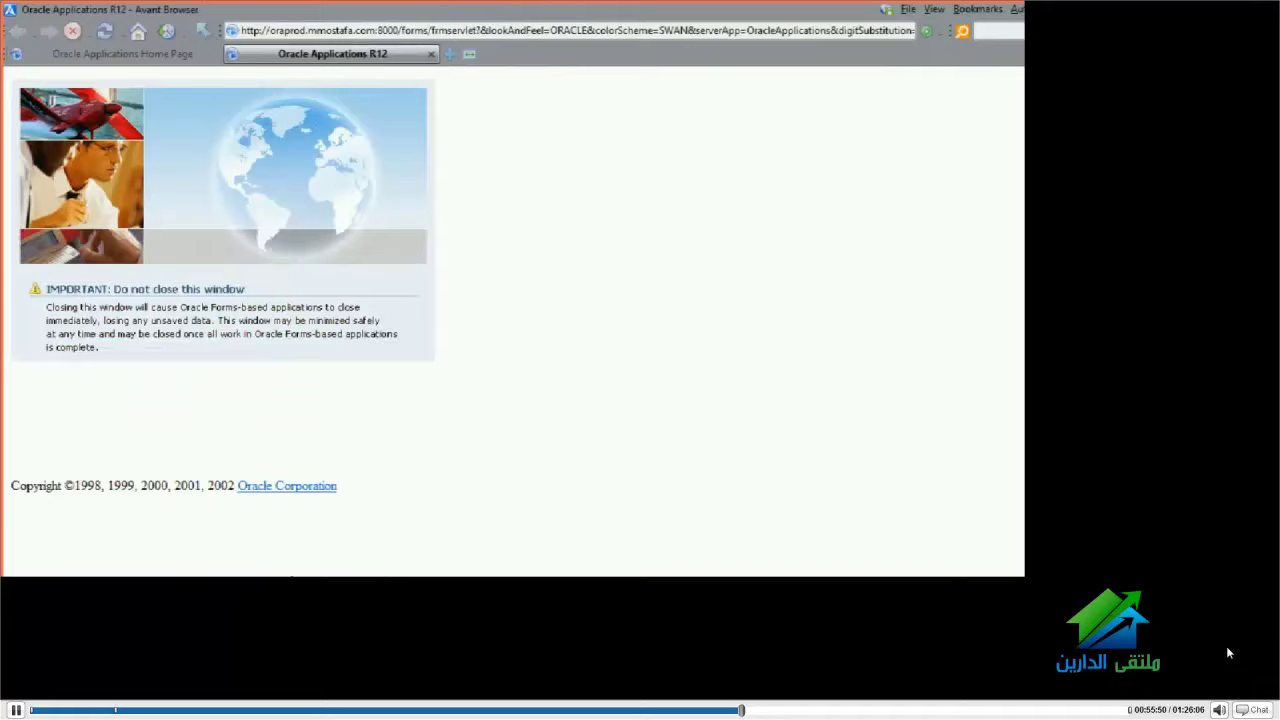
Switch to Reports Builder and start generating the XXALDAR_EMPLOYEE_ABSE report to an XML file
left_click(291, 576)
left_click(107, 137)
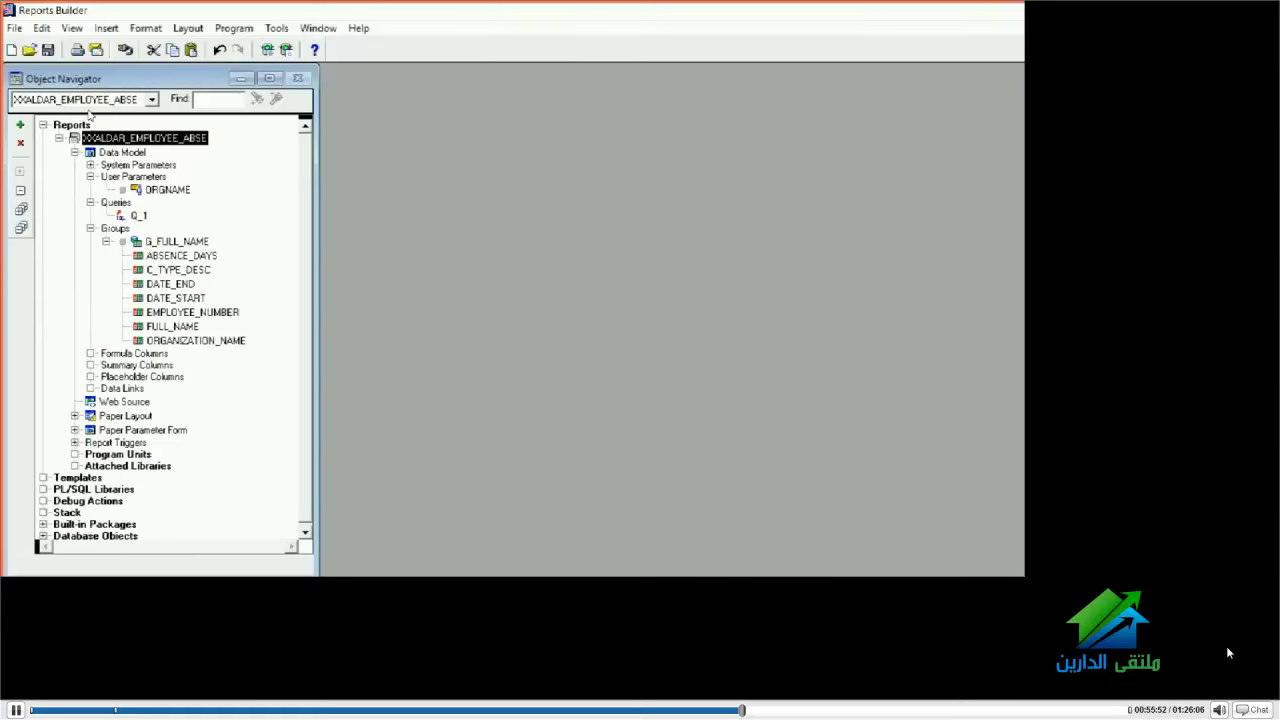
left_click(15, 28)
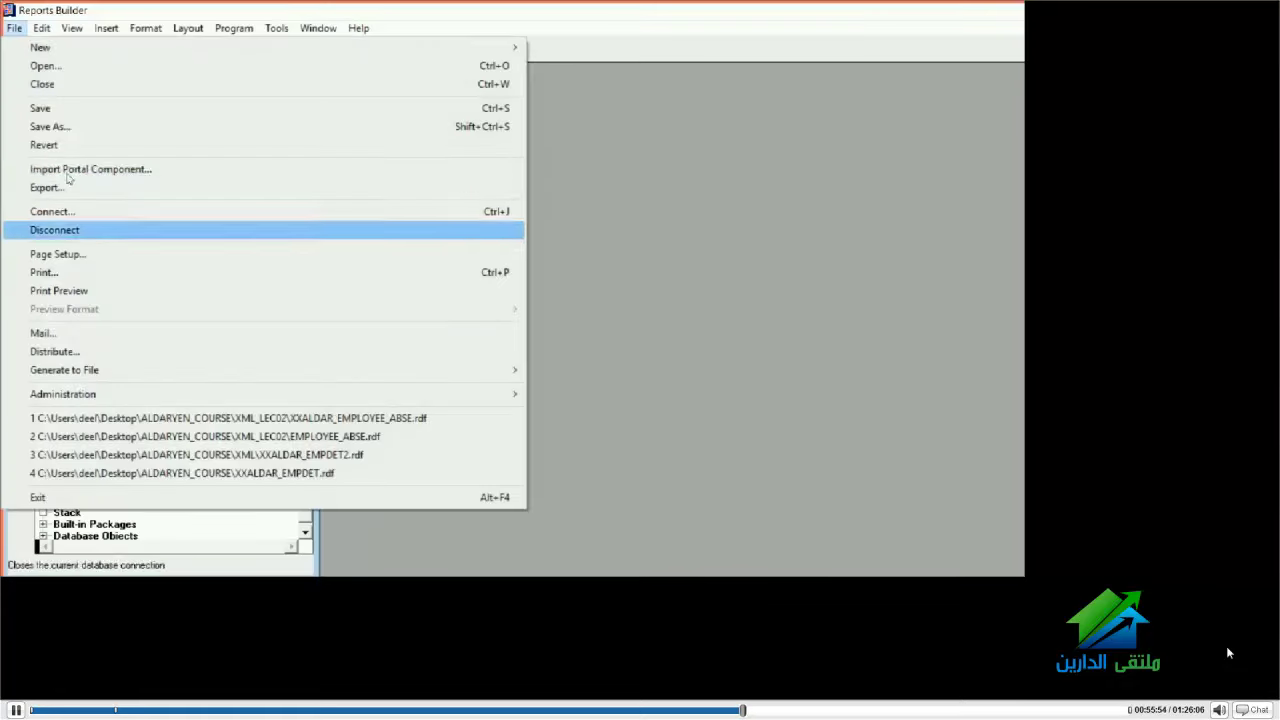
key("Down")
key("Down")
key("Down")
key("Down")
key("Down")
key("Down")
key("Down")
key("Right")
key("Down")
key("Down")
key("Down")
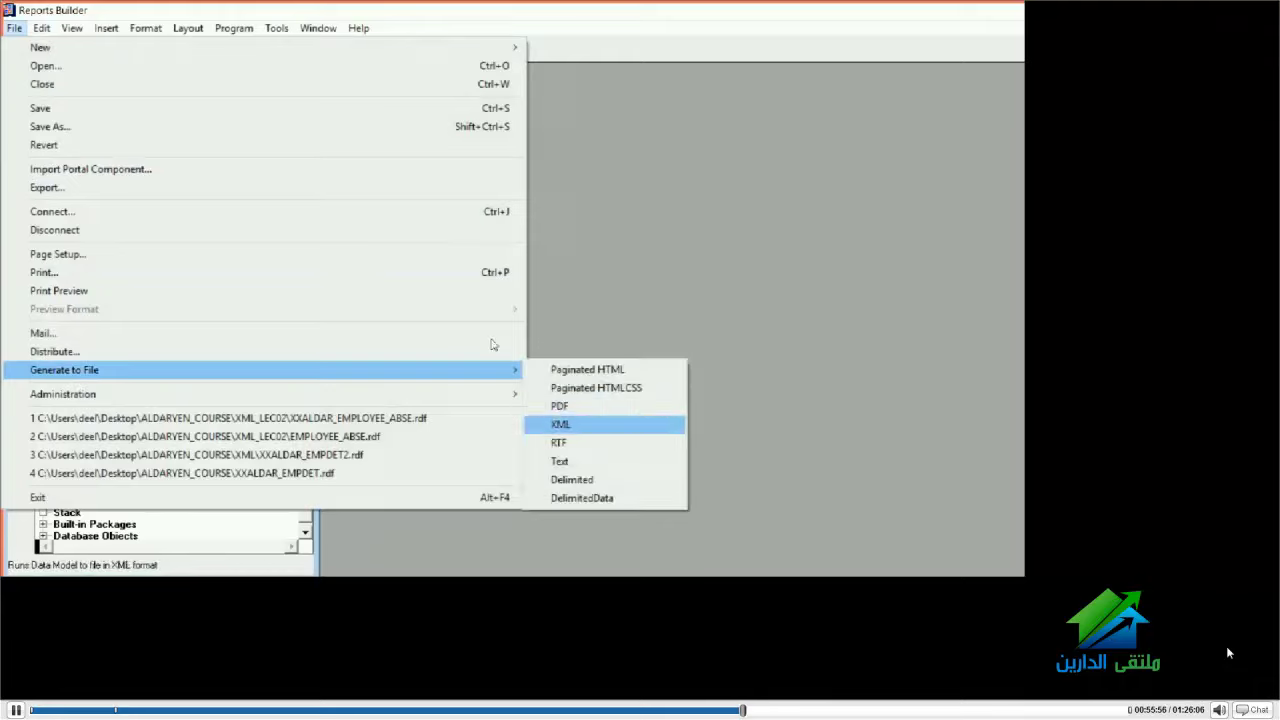
key("Return")
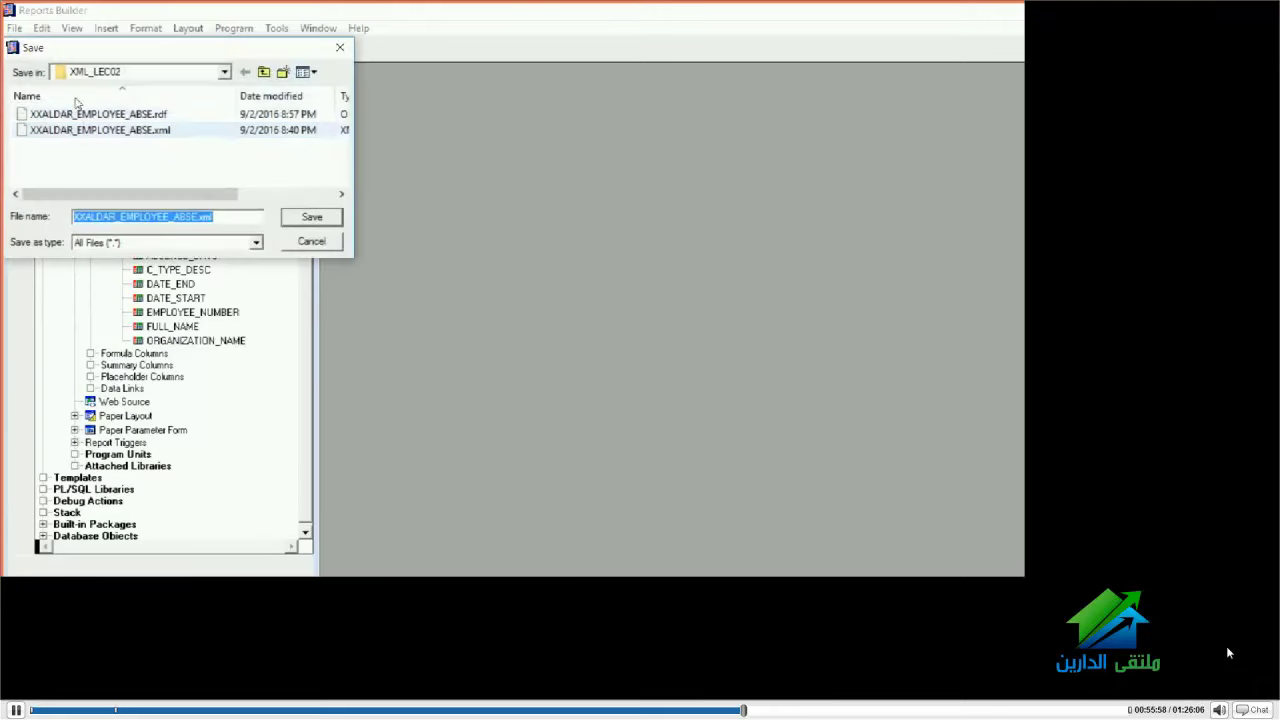
Save the output as XXALDAR_EMPLOYEE_ABSE.xml in the XML_LEC02 folder, replacing the existing file
left_click(82, 110)
double_click(122, 127)
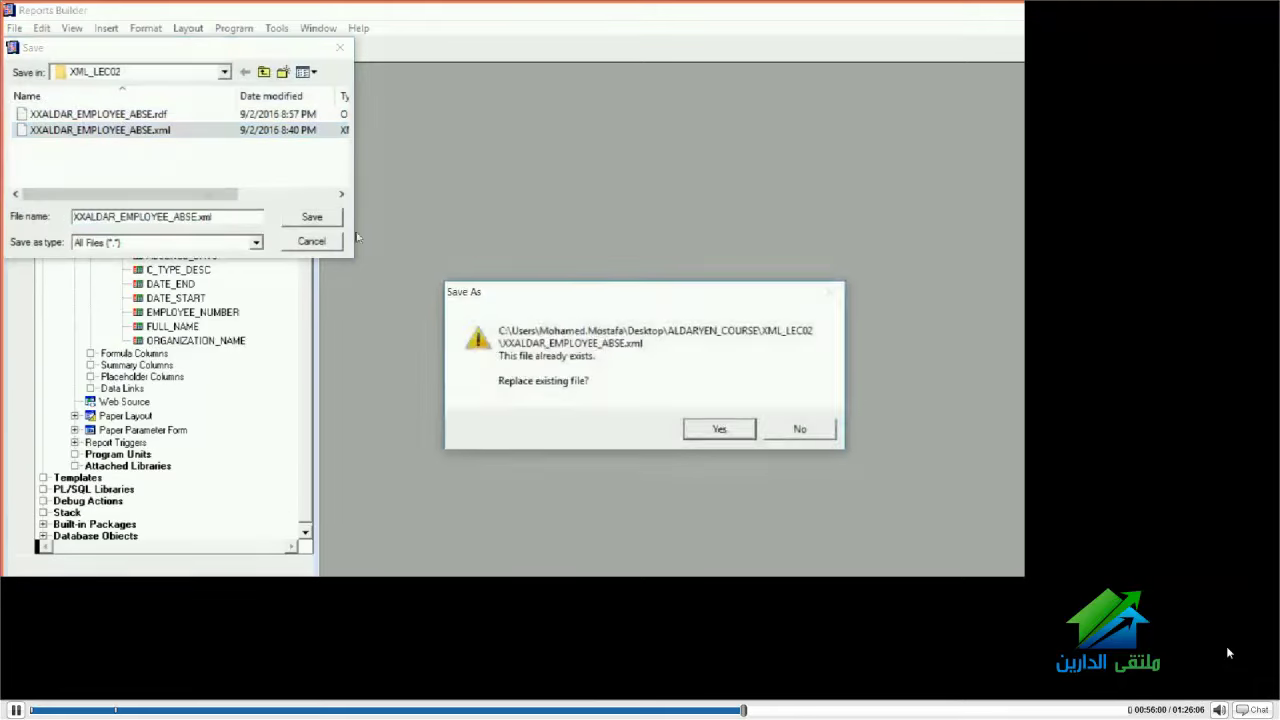
key("Return")
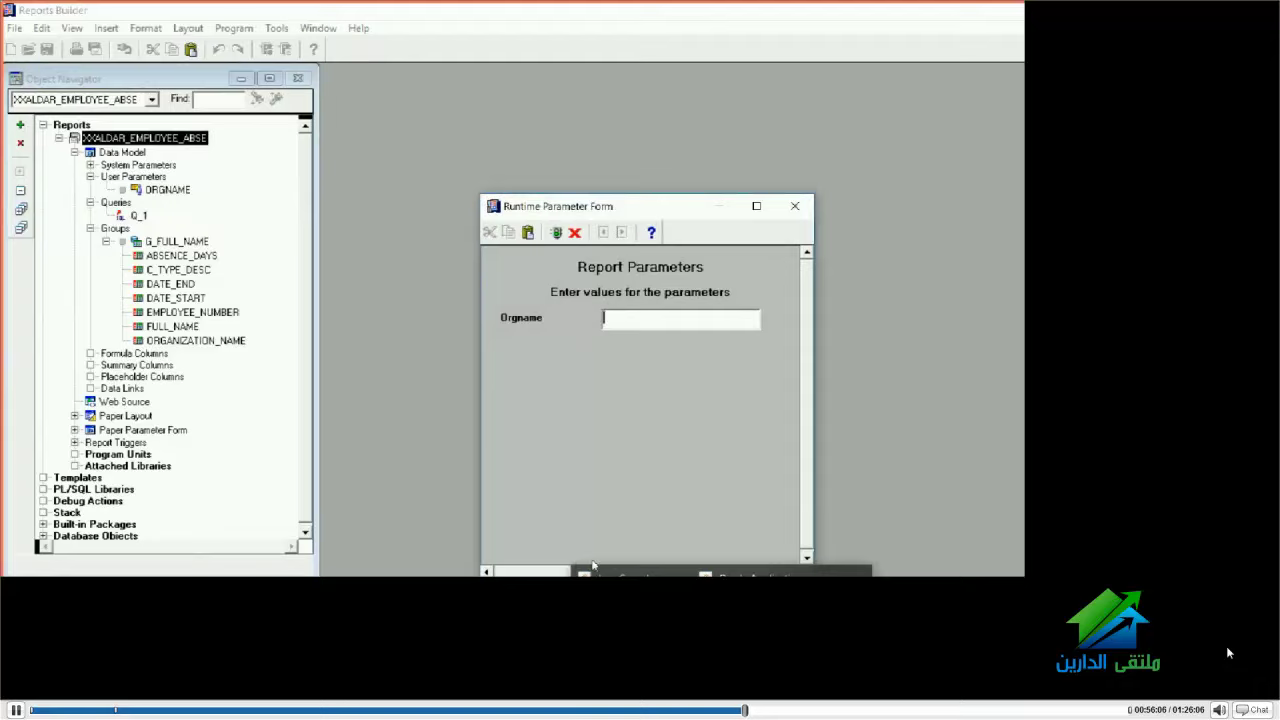
Copy the Training parameter from the completed Oracle request, paste it as the report's Orgname value and run the report
left_click(760, 572)
key("Tab")
key("ctrl+c")
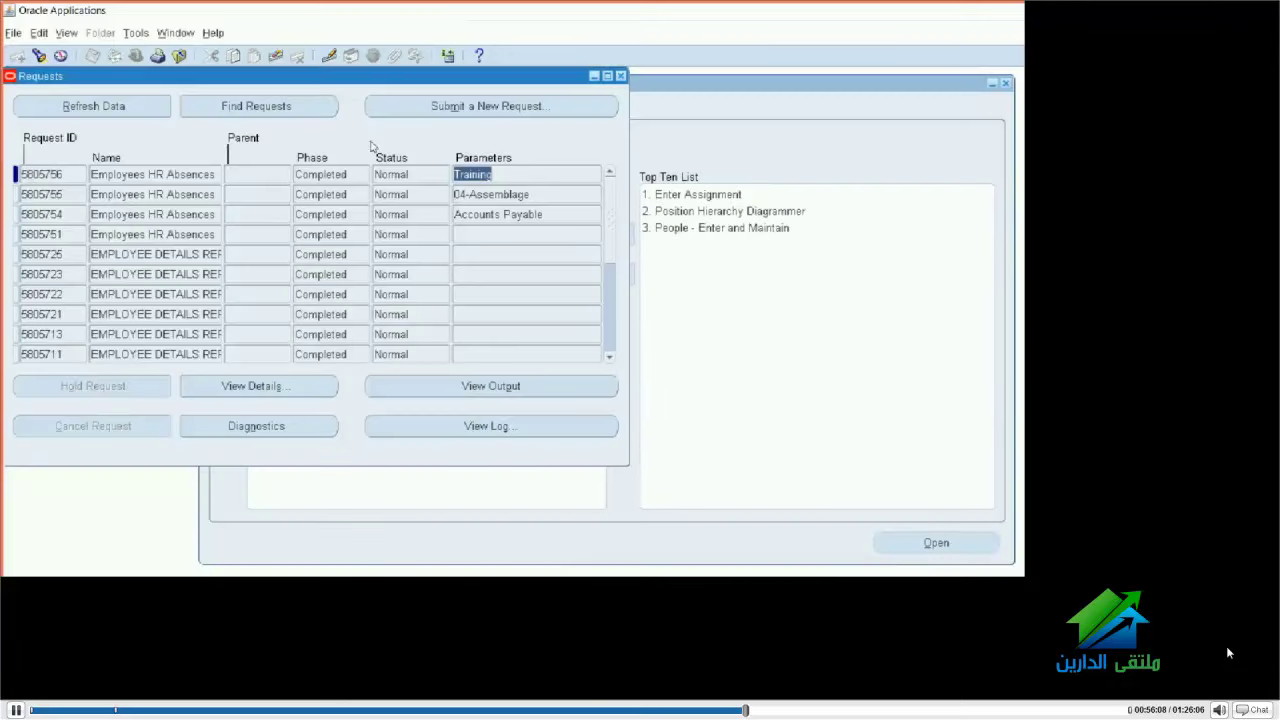
key("alt+Tab")
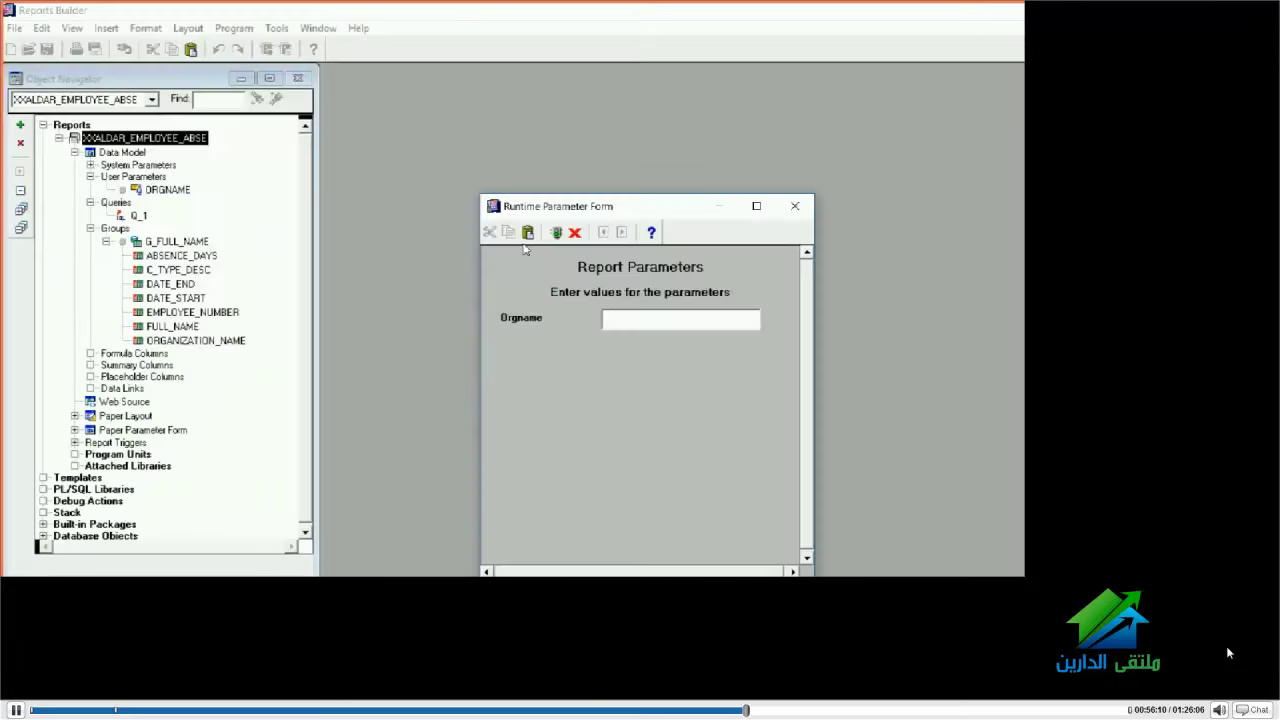
key("ctrl+v")
key("Return")
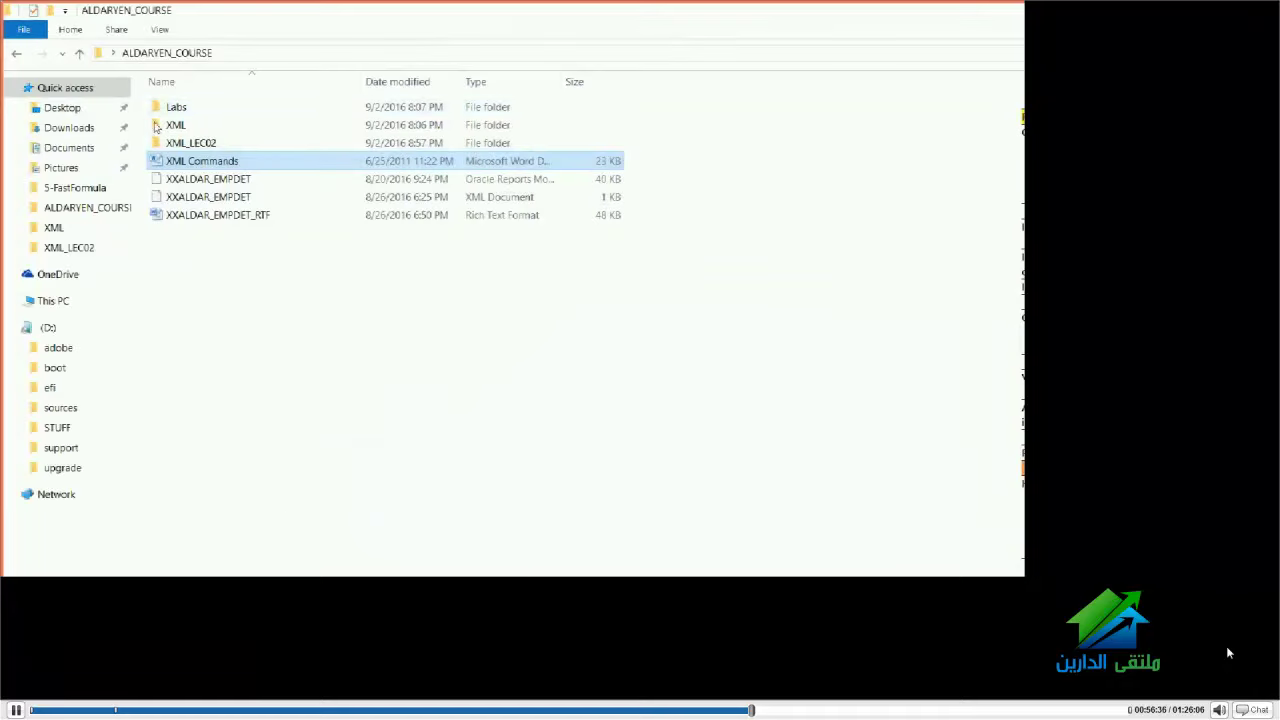
Open the XML_LEC02 folder, widen its columns and check the XXALDAR_EMPLOYEE_ABSE XML document's modification date
left_click(152, 105)
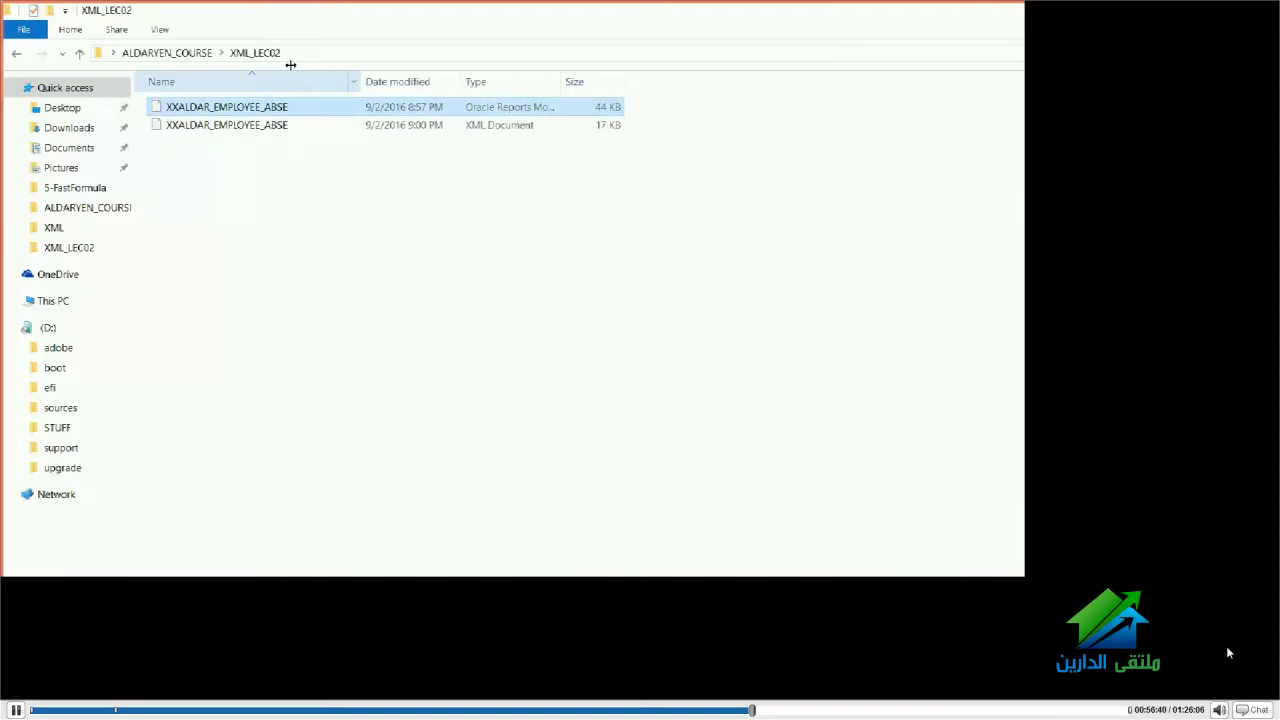
left_click_drag(293, 64, 318, 64)
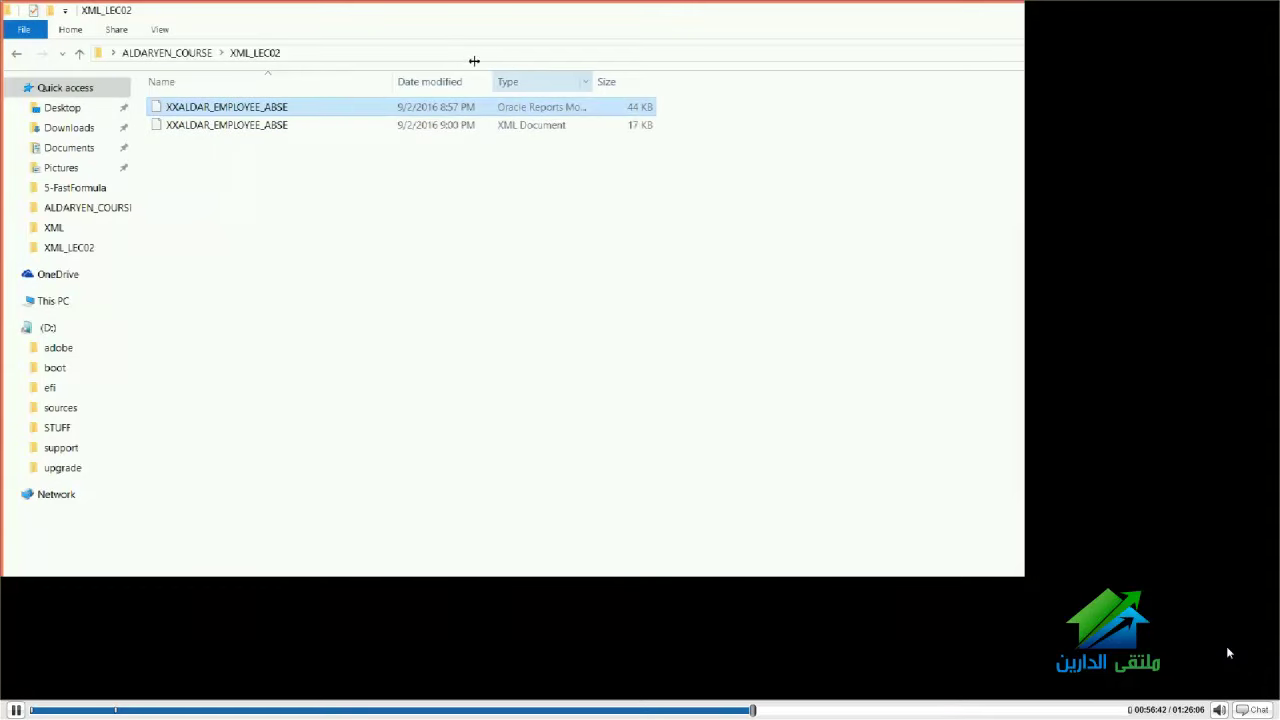
left_click_drag(474, 62, 496, 65)
left_click(451, 122)
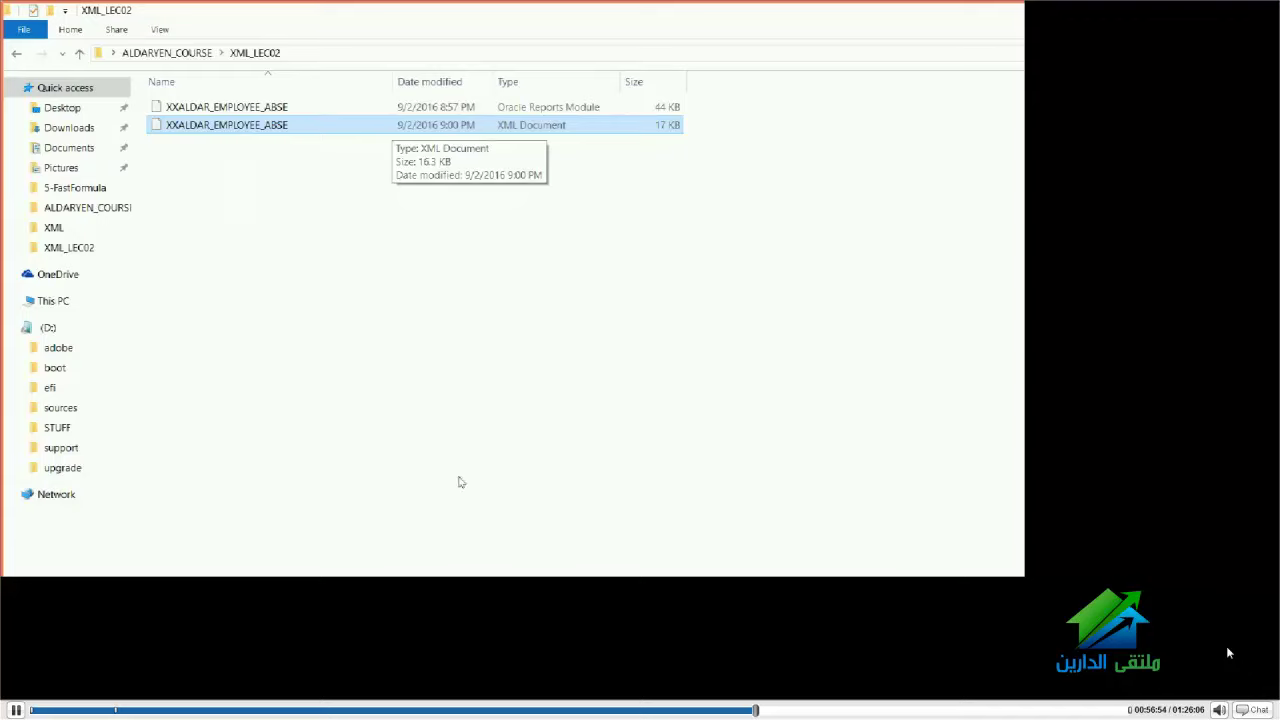
Switch to the XML Commands document in Microsoft Word and create a new blank document from there
mouse_move(579, 567)
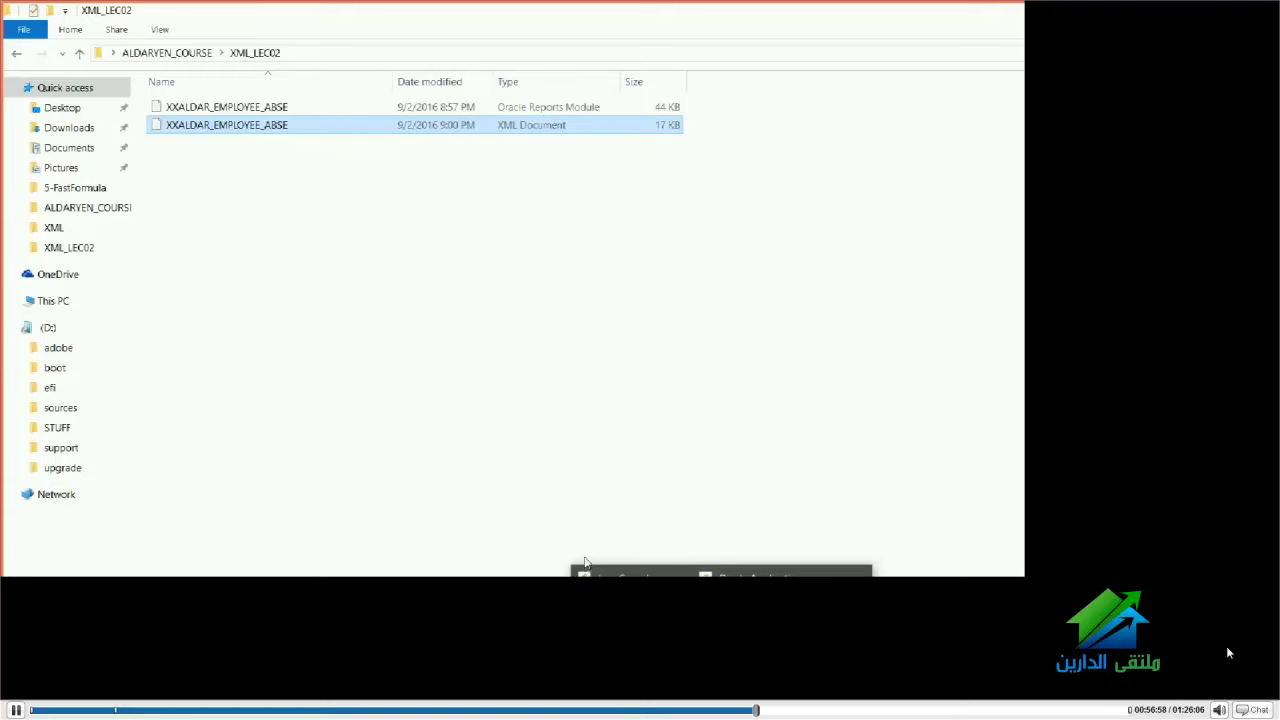
left_click(585, 566)
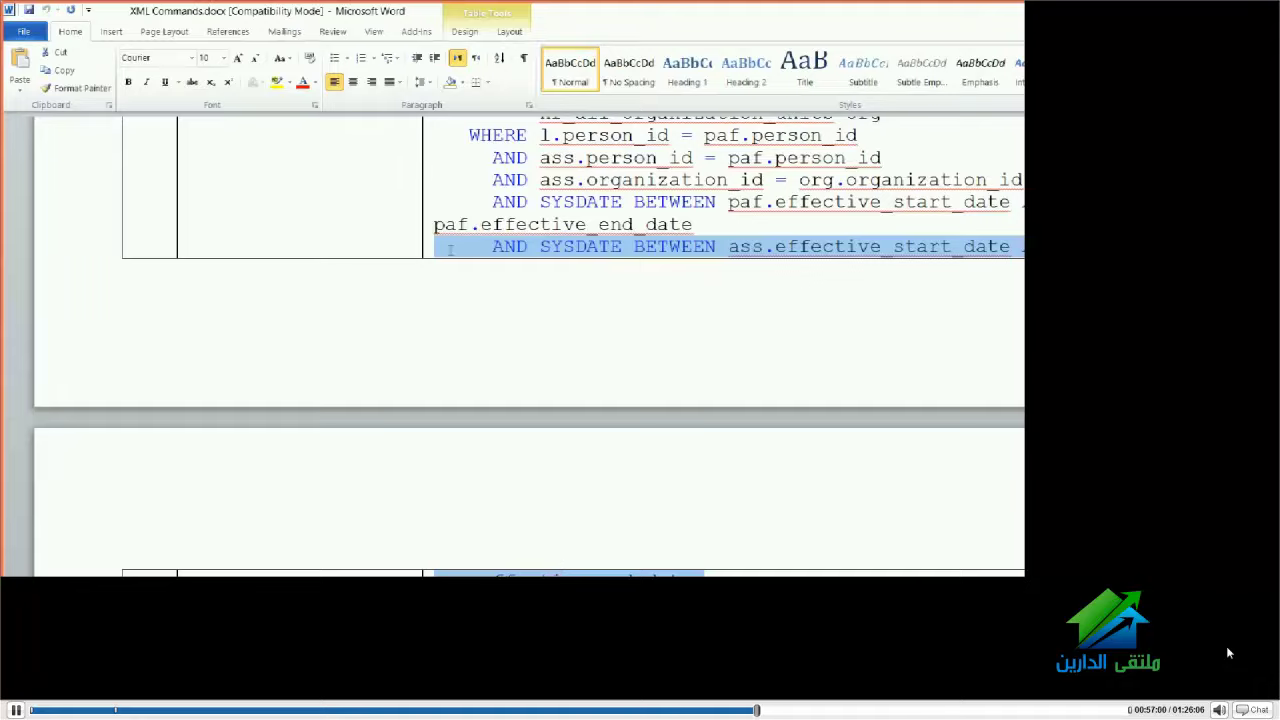
scroll(450, 250, "up", 15)
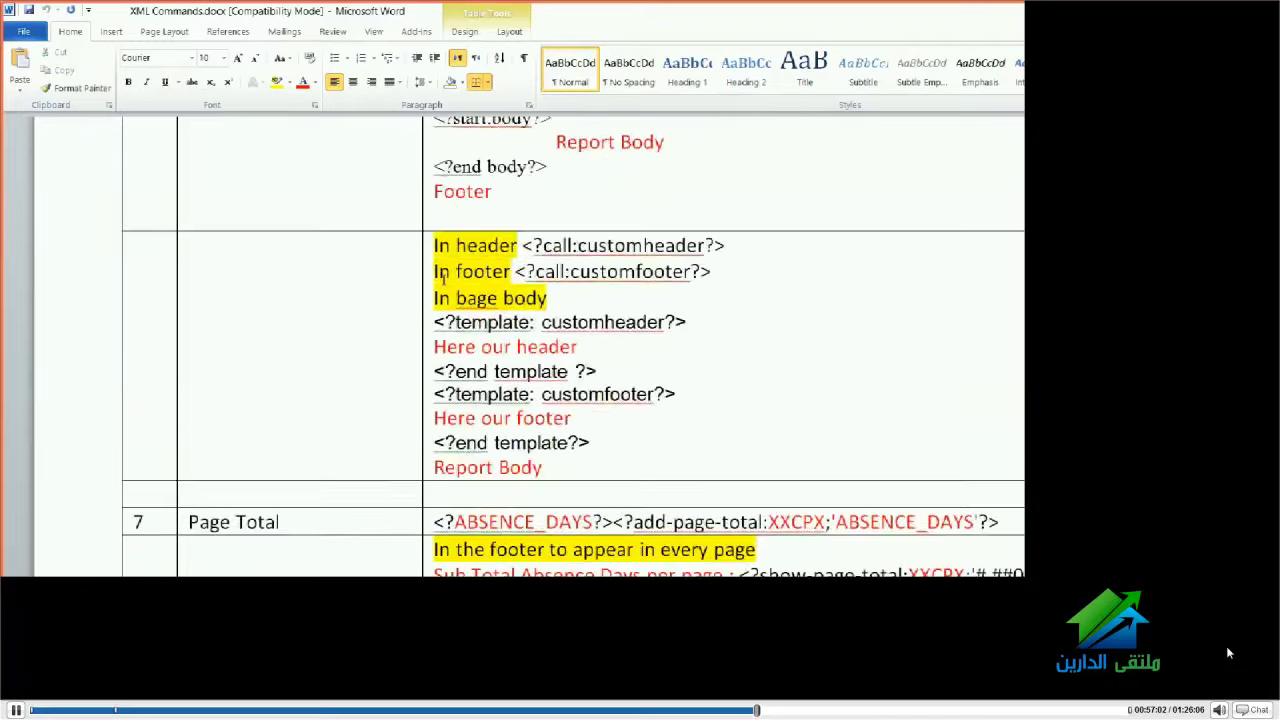
scroll(443, 279, "up", 10)
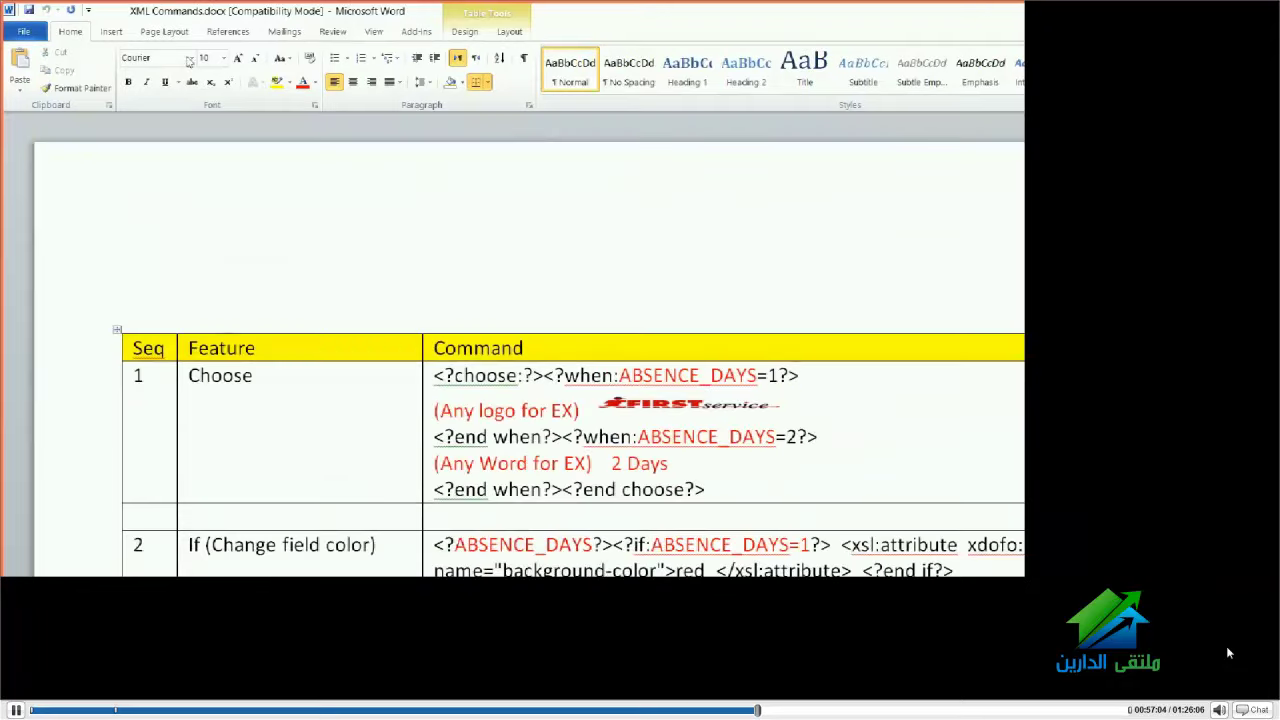
left_click(24, 33)
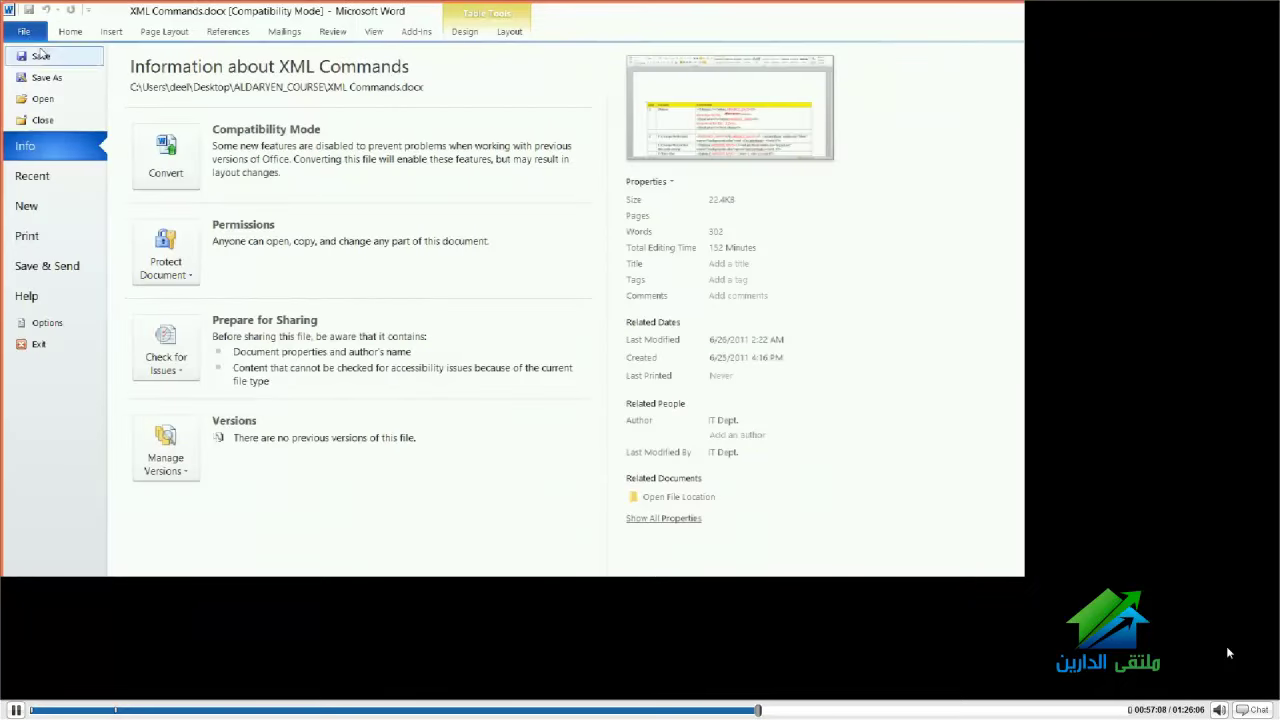
left_click(48, 205)
double_click(132, 130)
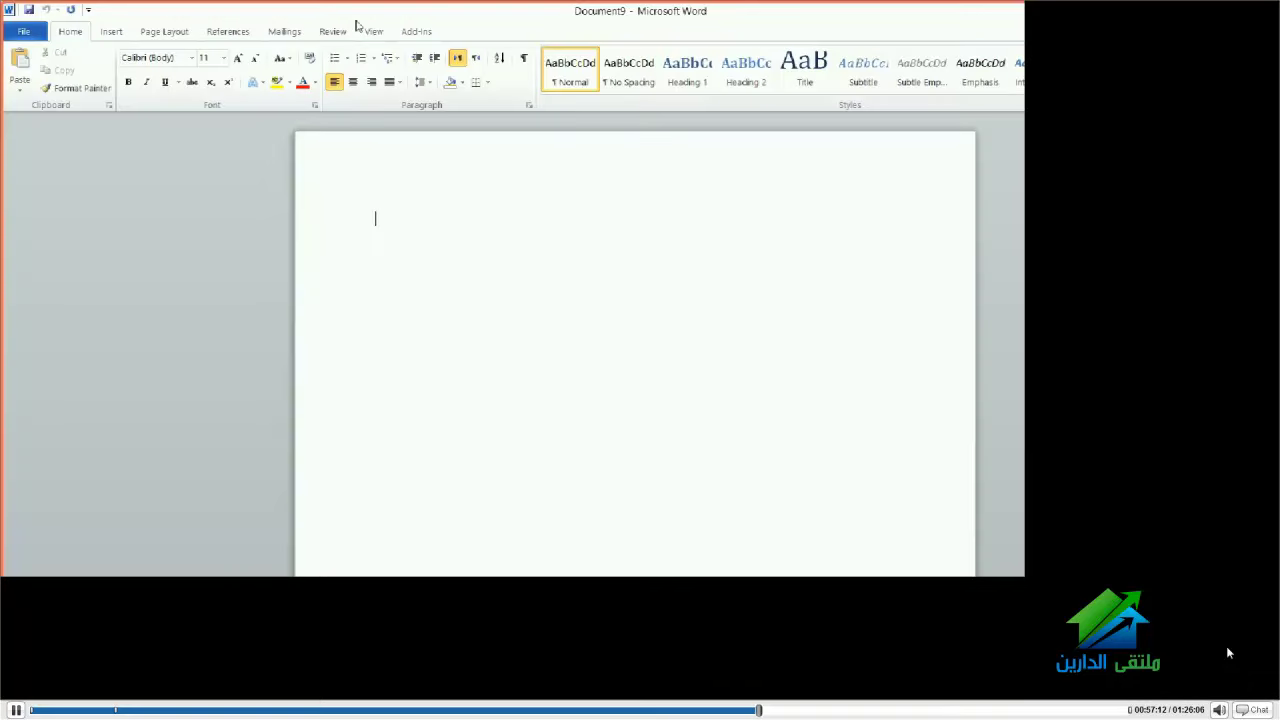
Load the XXALDAR_EMPLOYEE_ABSE XML data from the XML_LEC02 folder into the blank document with BI Publisher
scroll(345, 30, "down", 6)
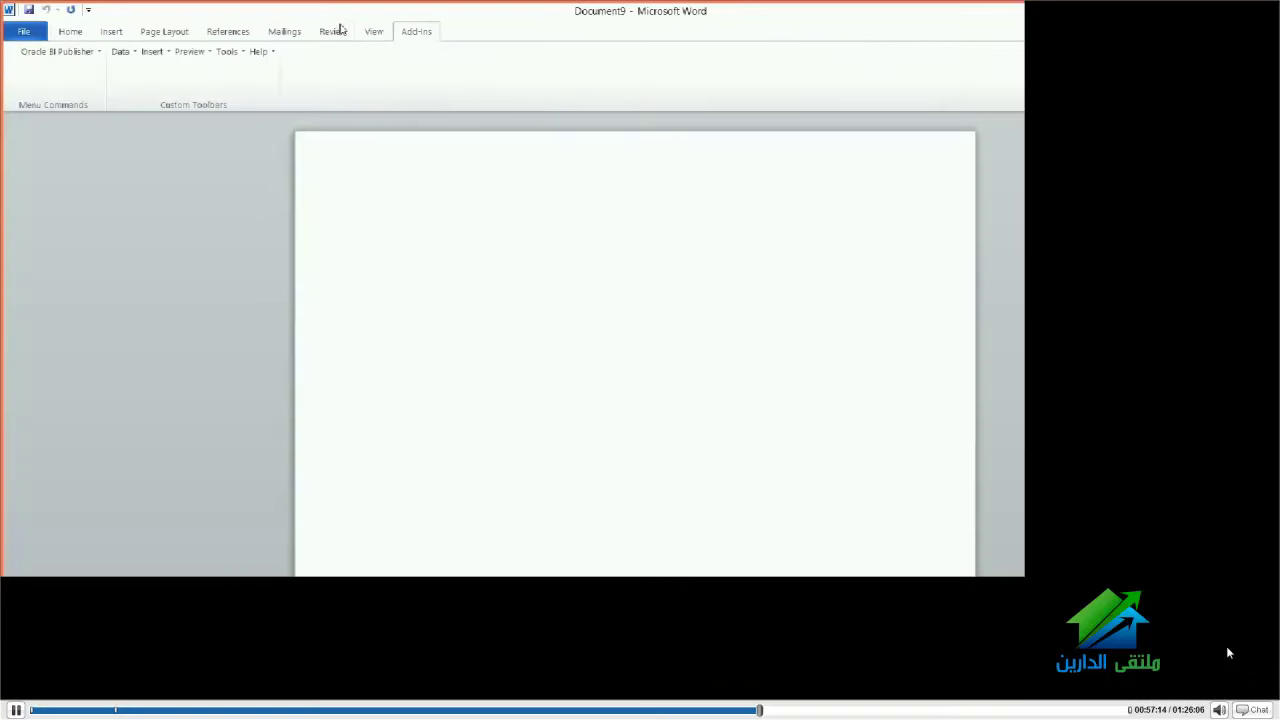
left_click(114, 52)
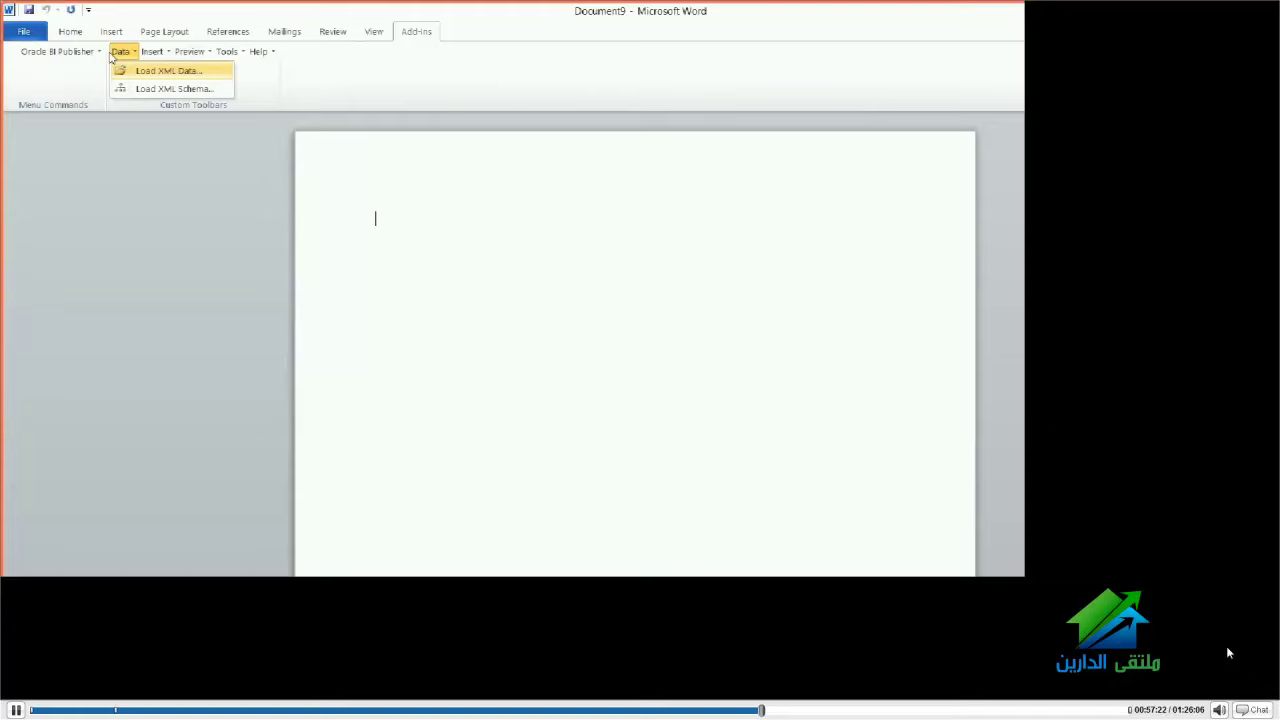
left_click(122, 70)
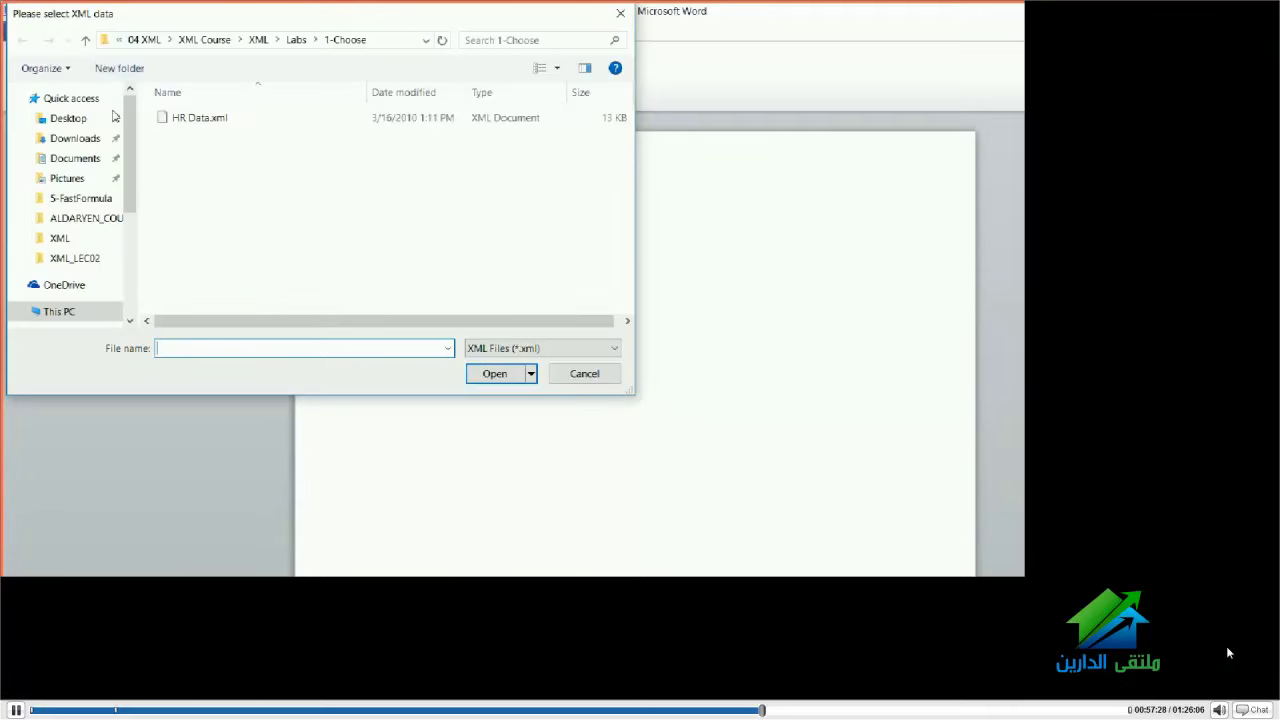
scroll(63, 180, "down", 2)
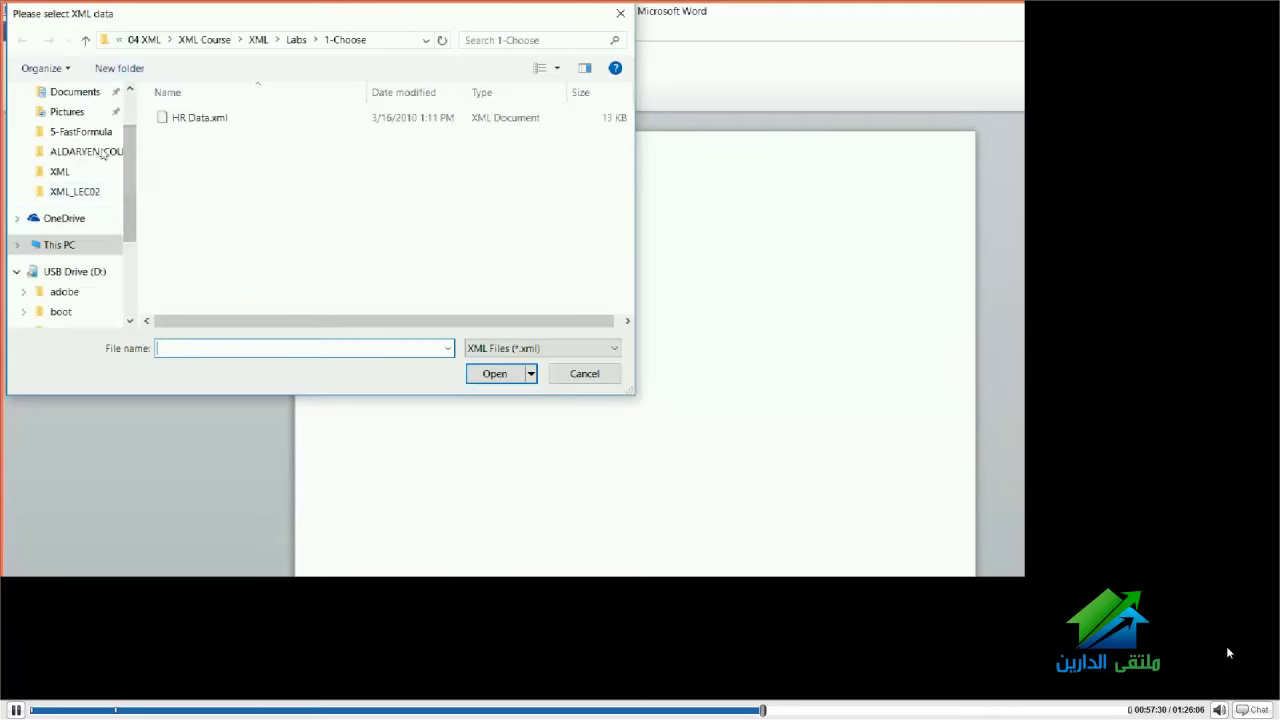
left_click(72, 191)
left_click(160, 117)
key("Return")
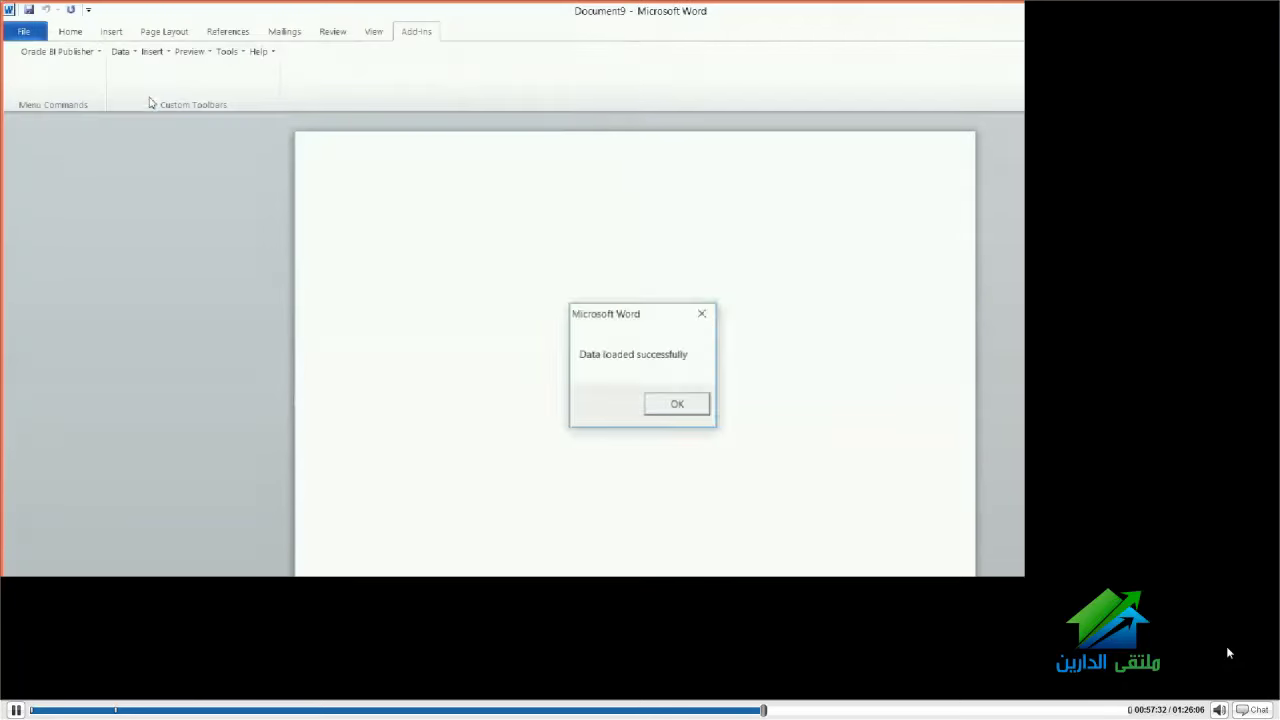
key("Return")
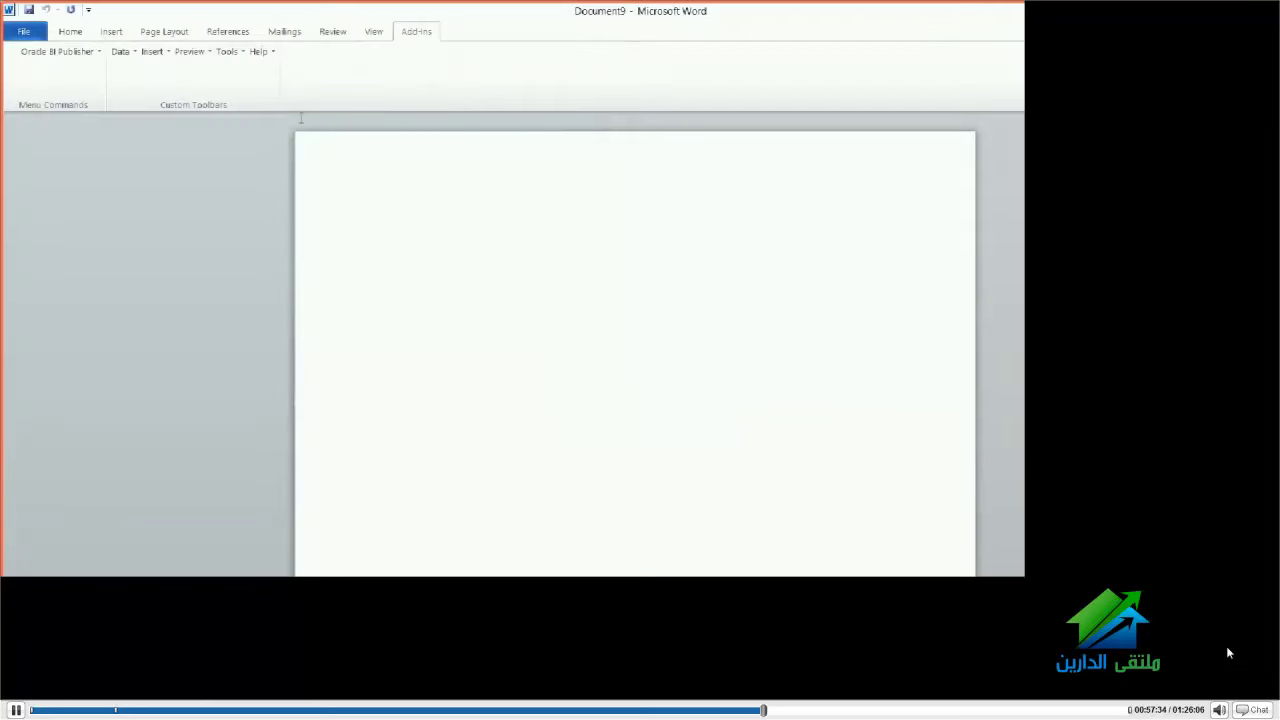
Start the BI Publisher Table Wizard with the Table report format and the XXALDAR_EMPLOYEE_ABSE data set
left_click(152, 51)
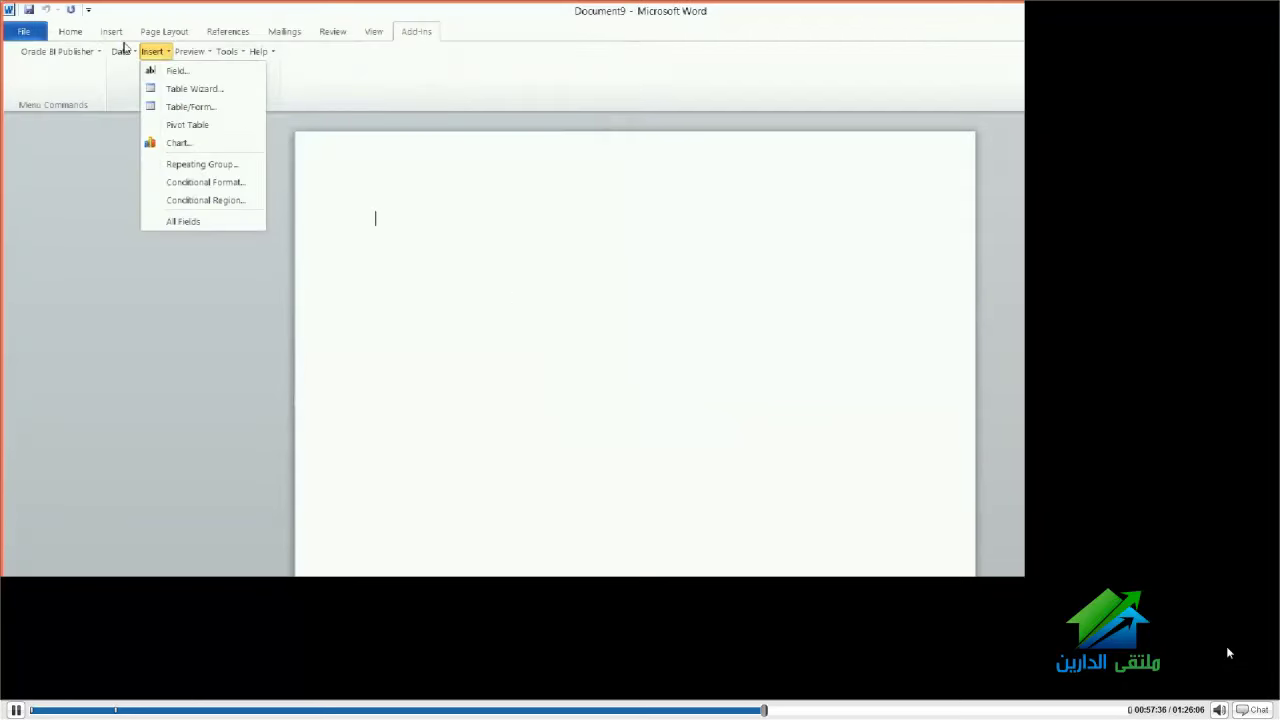
left_click(160, 88)
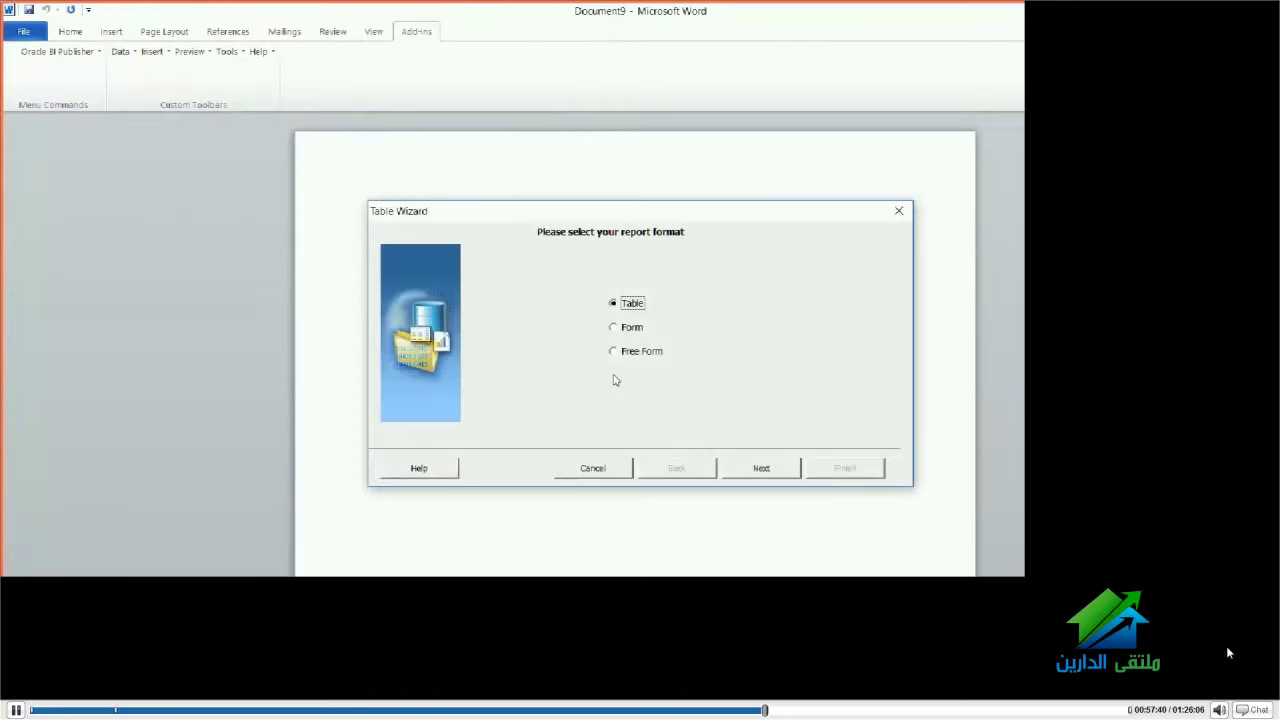
key("Return")
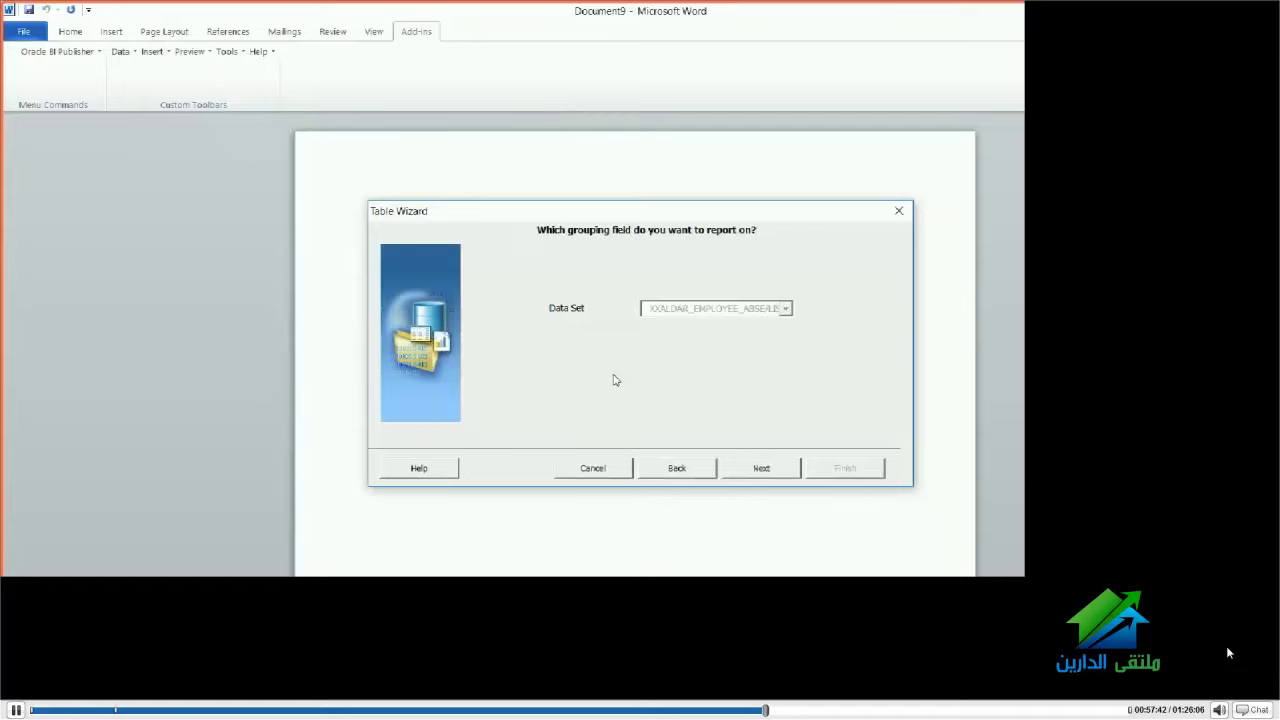
key("Return")
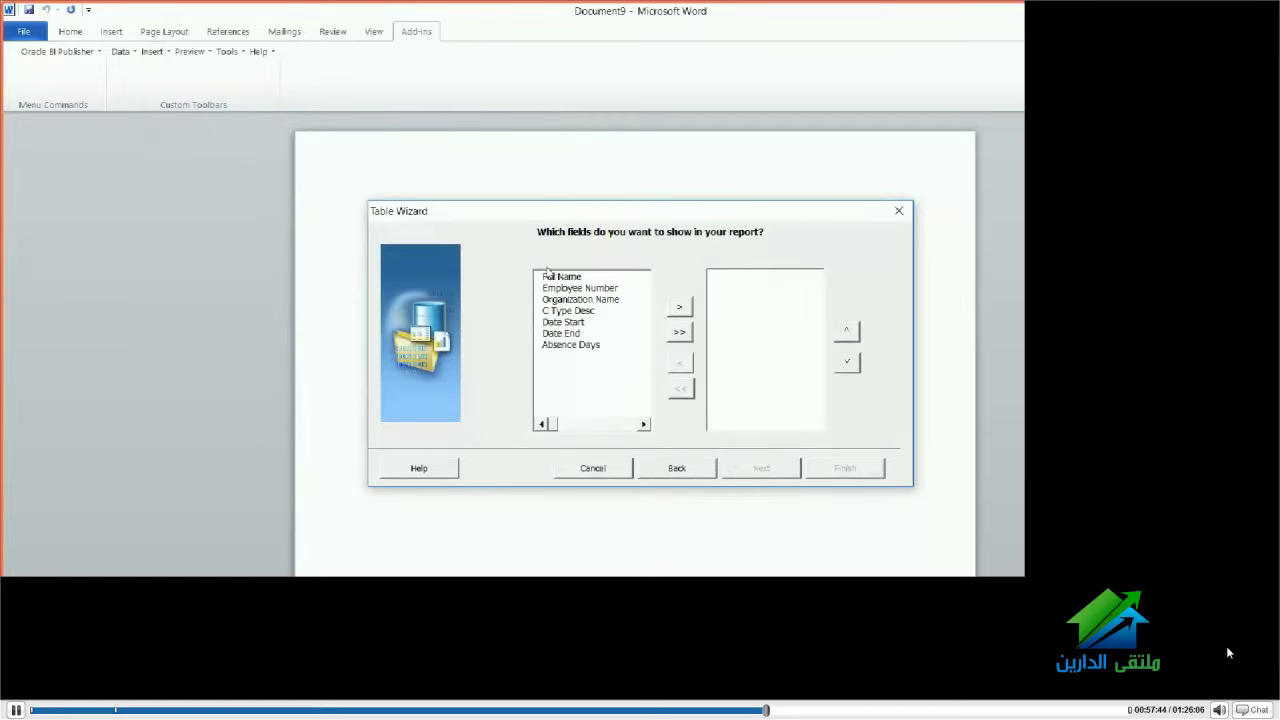
Include all seven fields in the wizard's table, leave grouping, sorting and labels at their defaults, and generate the table
key("Return")
key("Return")
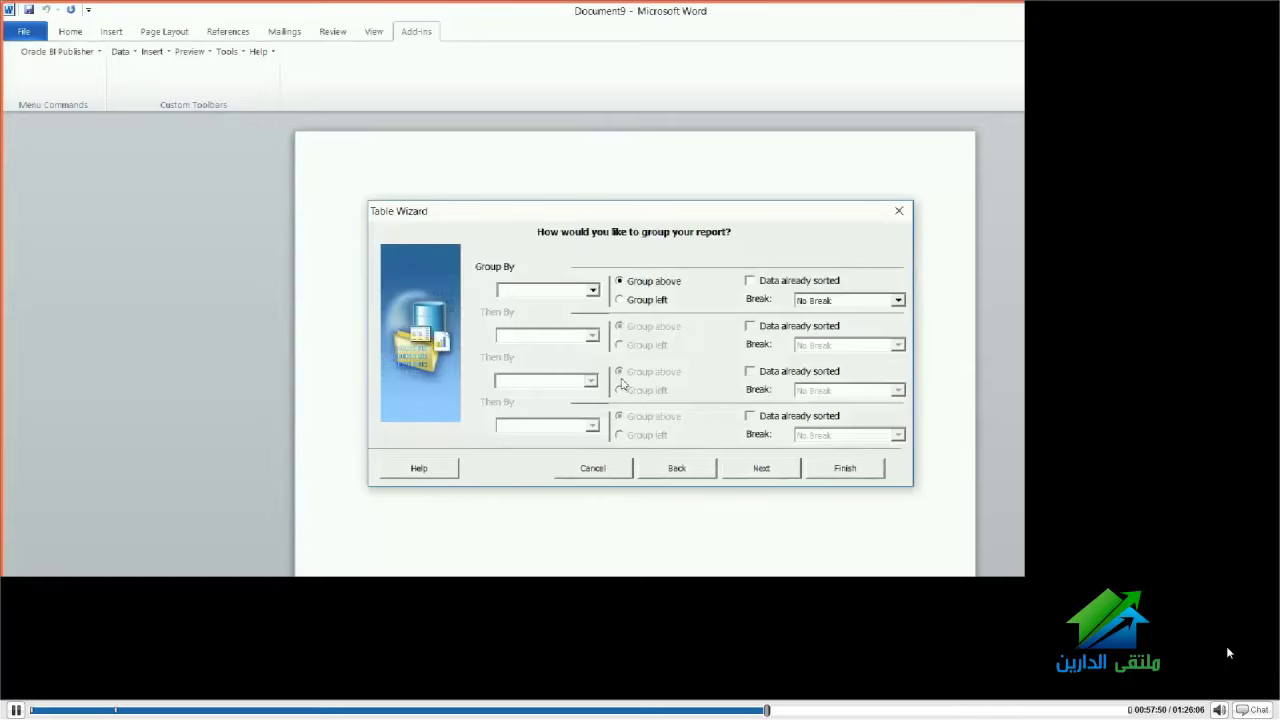
key("Return")
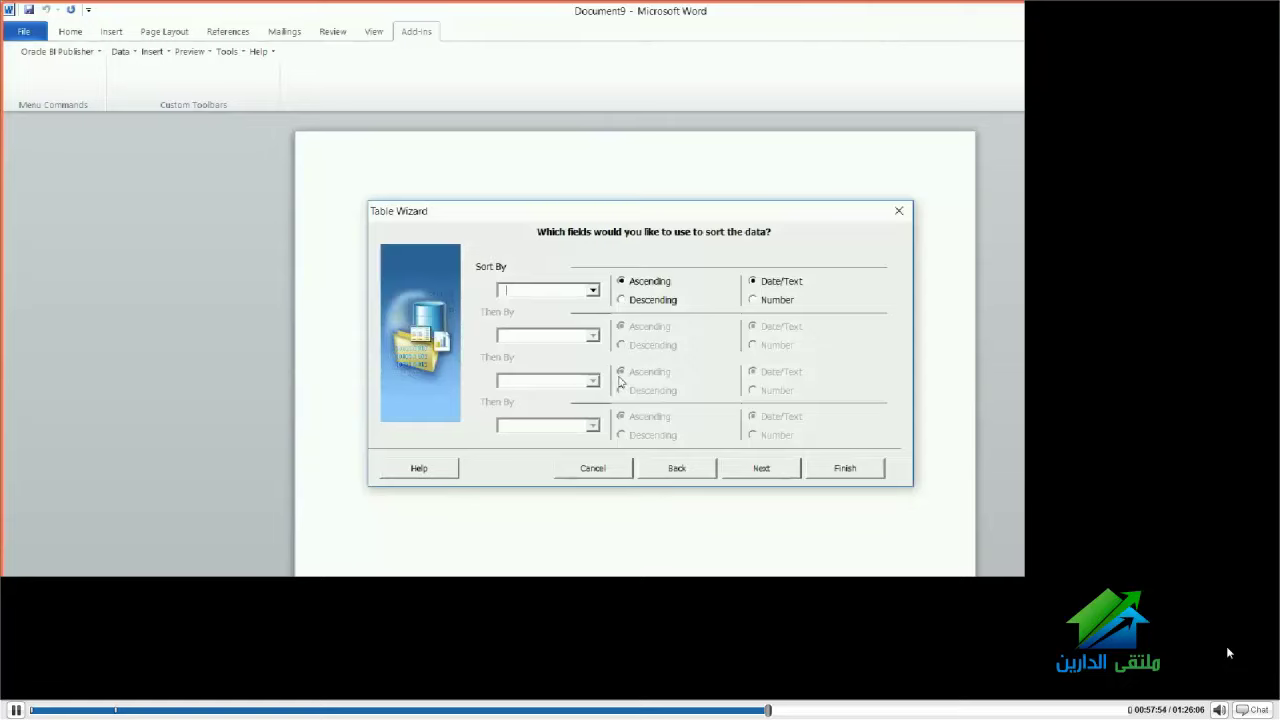
key("Return")
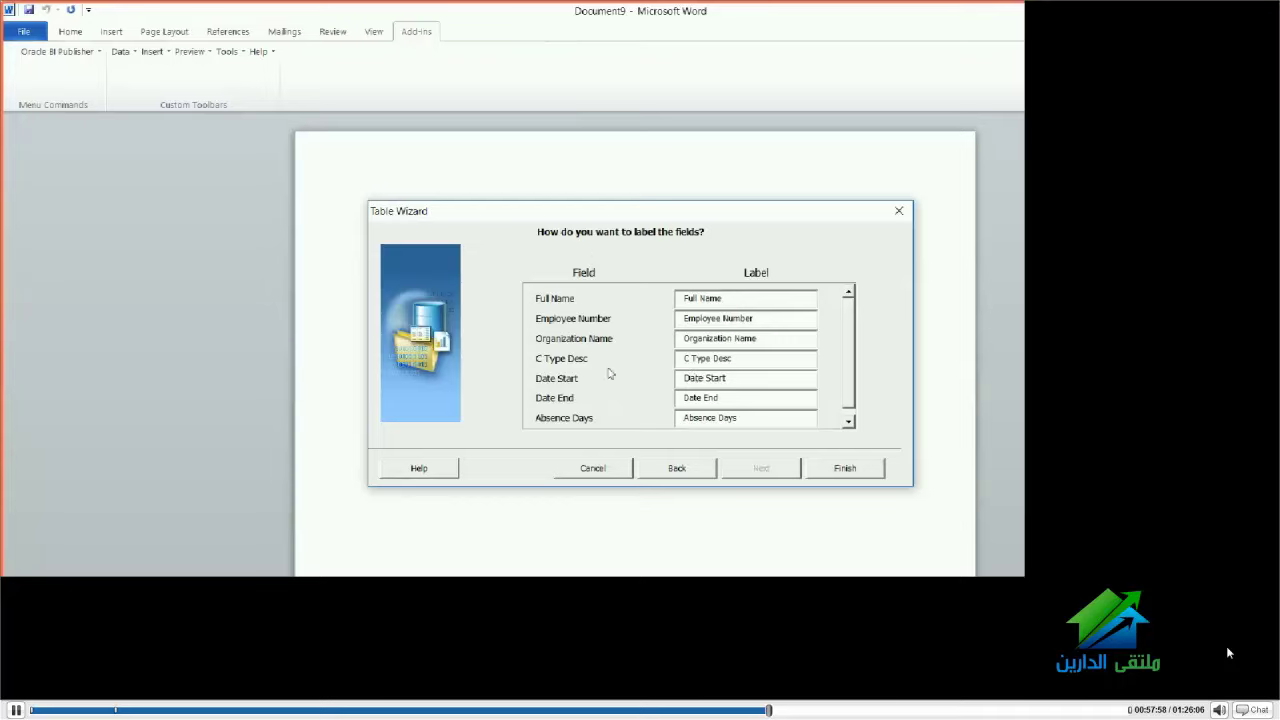
key("Return")
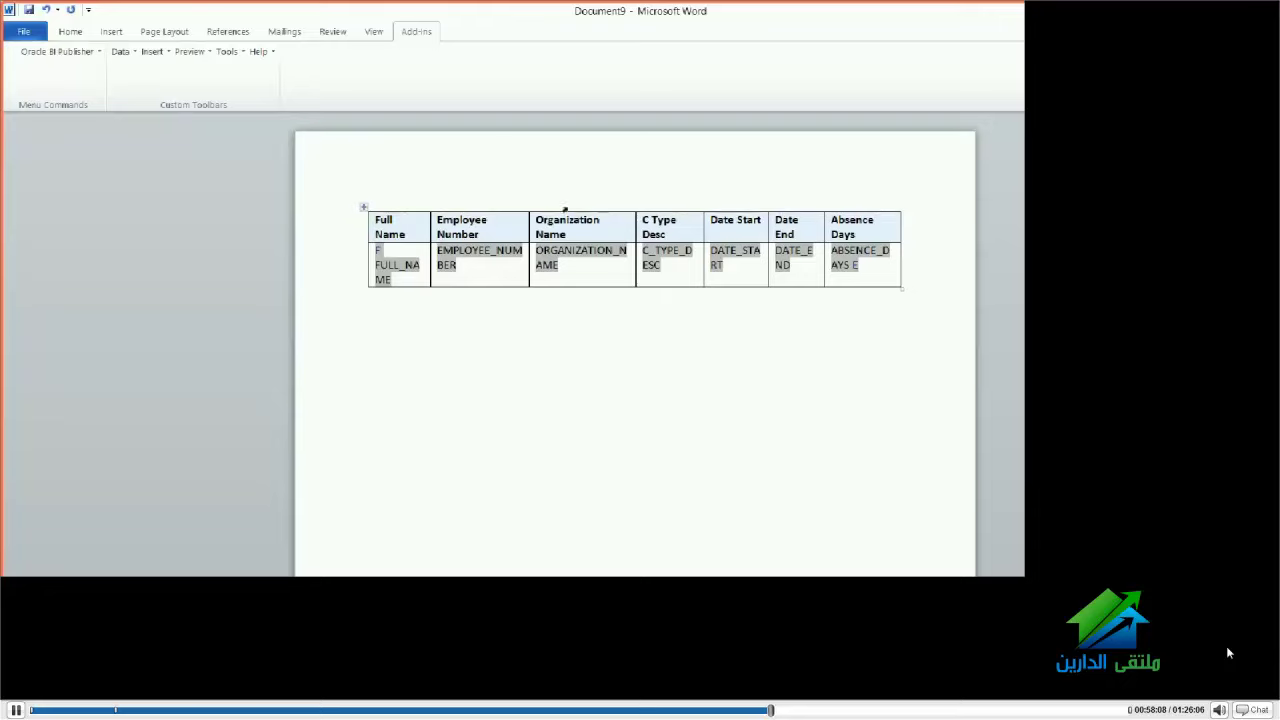
Start saving the new document in Rich Text Format (*.rtf) and choose the XML_LEC02 folder as its location
left_click(180, 51)
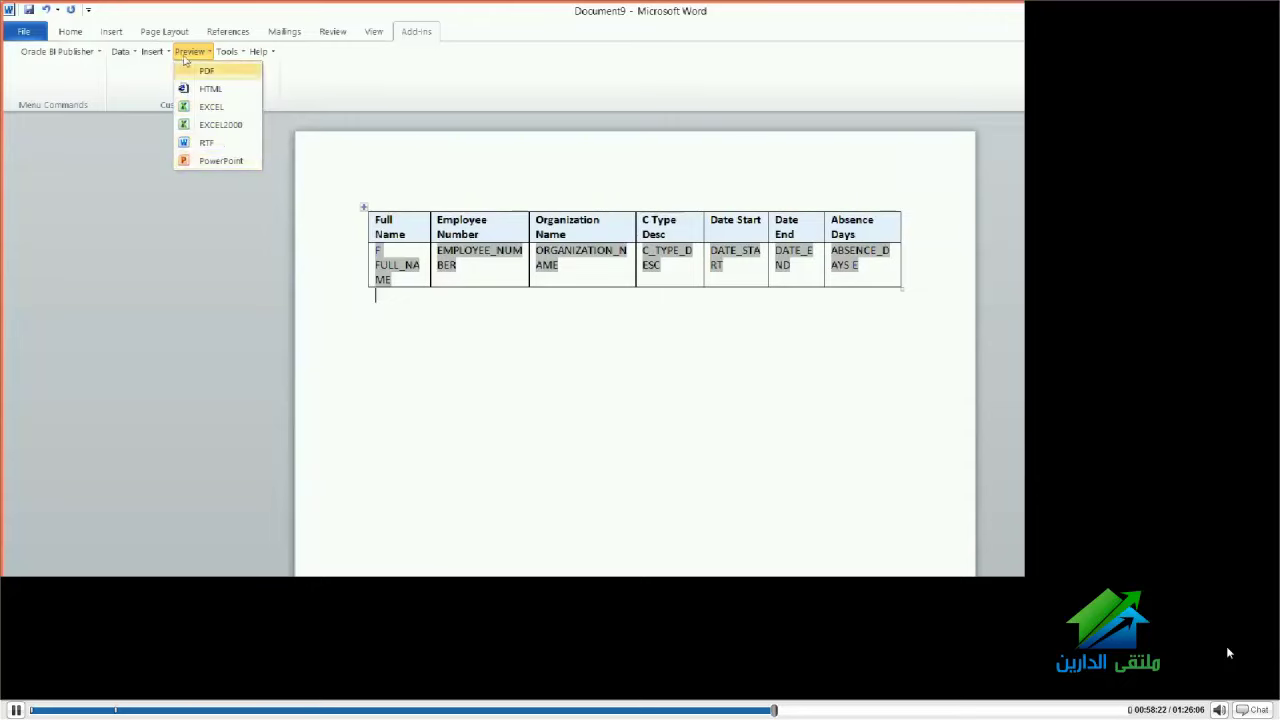
left_click(109, 8)
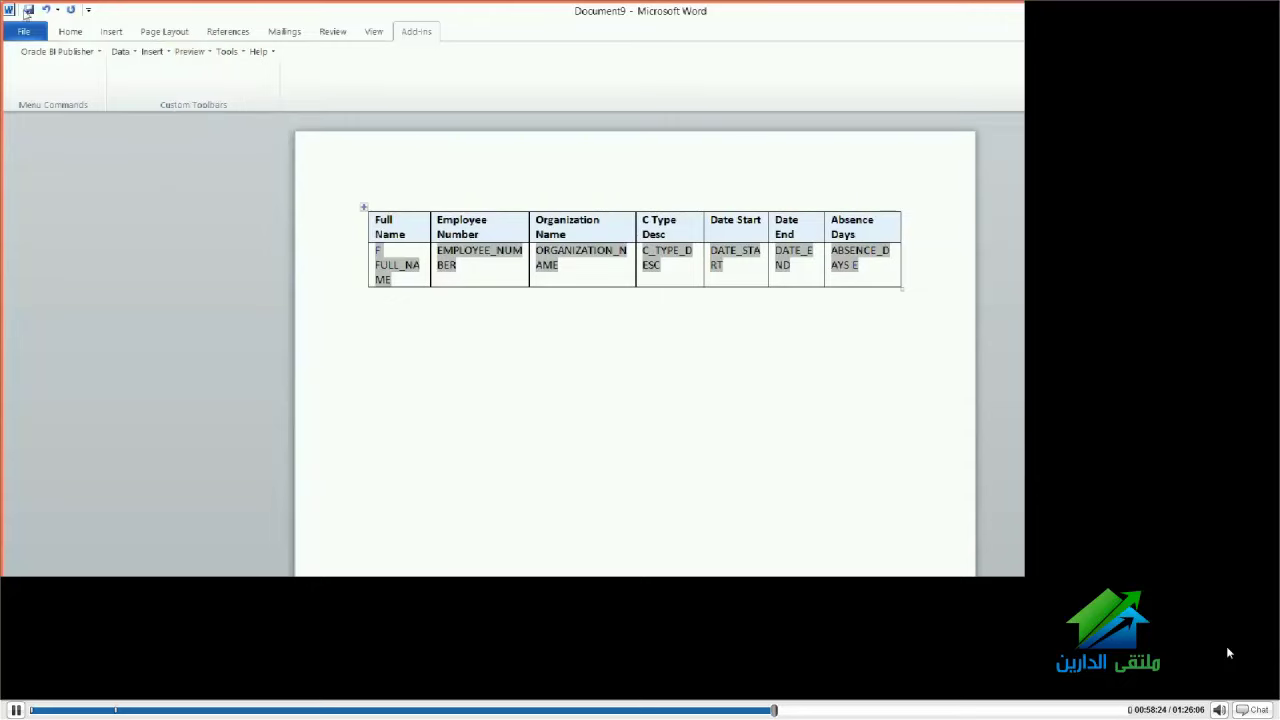
left_click(27, 10)
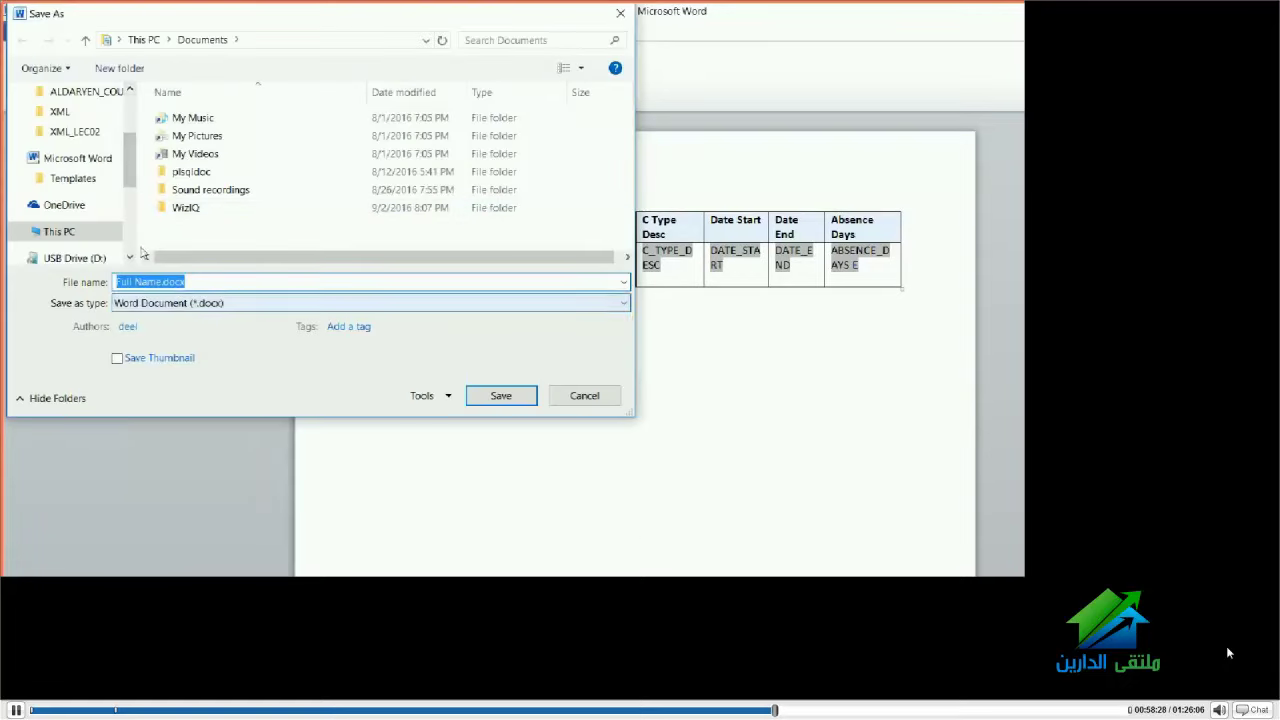
left_click(171, 303)
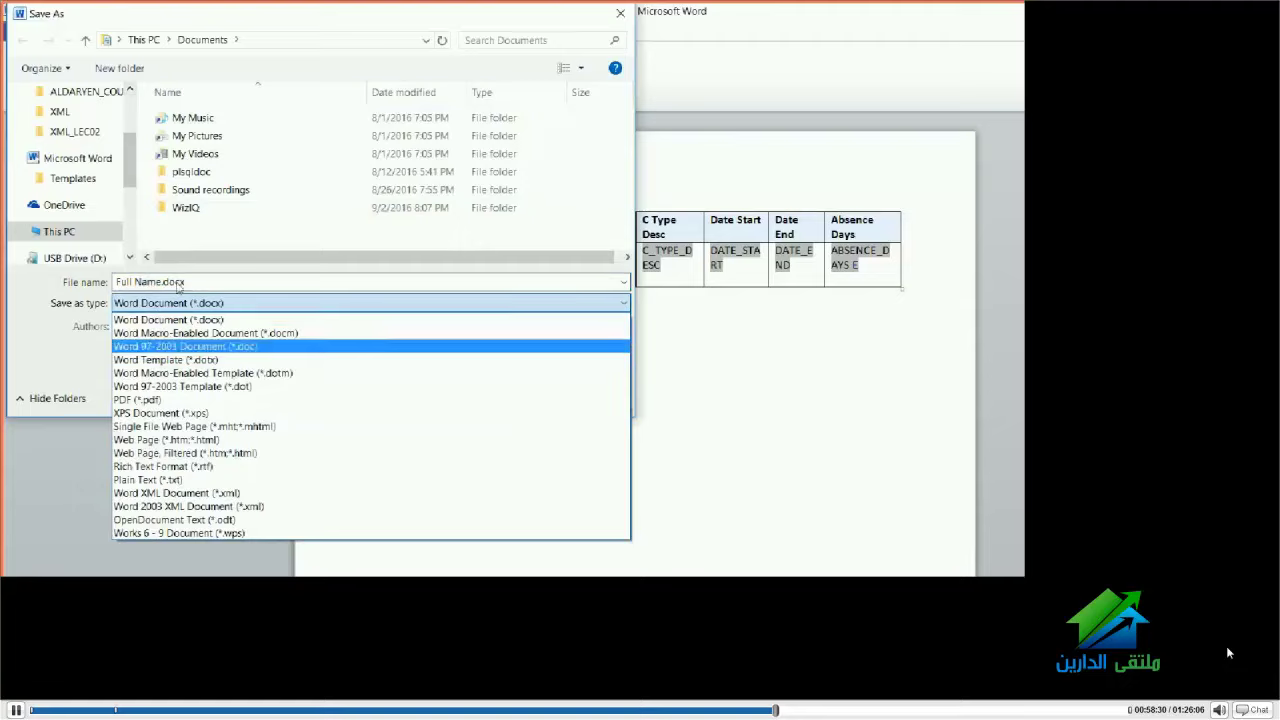
key("Up")
key("Up")
key("Up")
key("Down")
key("Down")
key("Down")
key("Down")
key("Down")
key("Down")
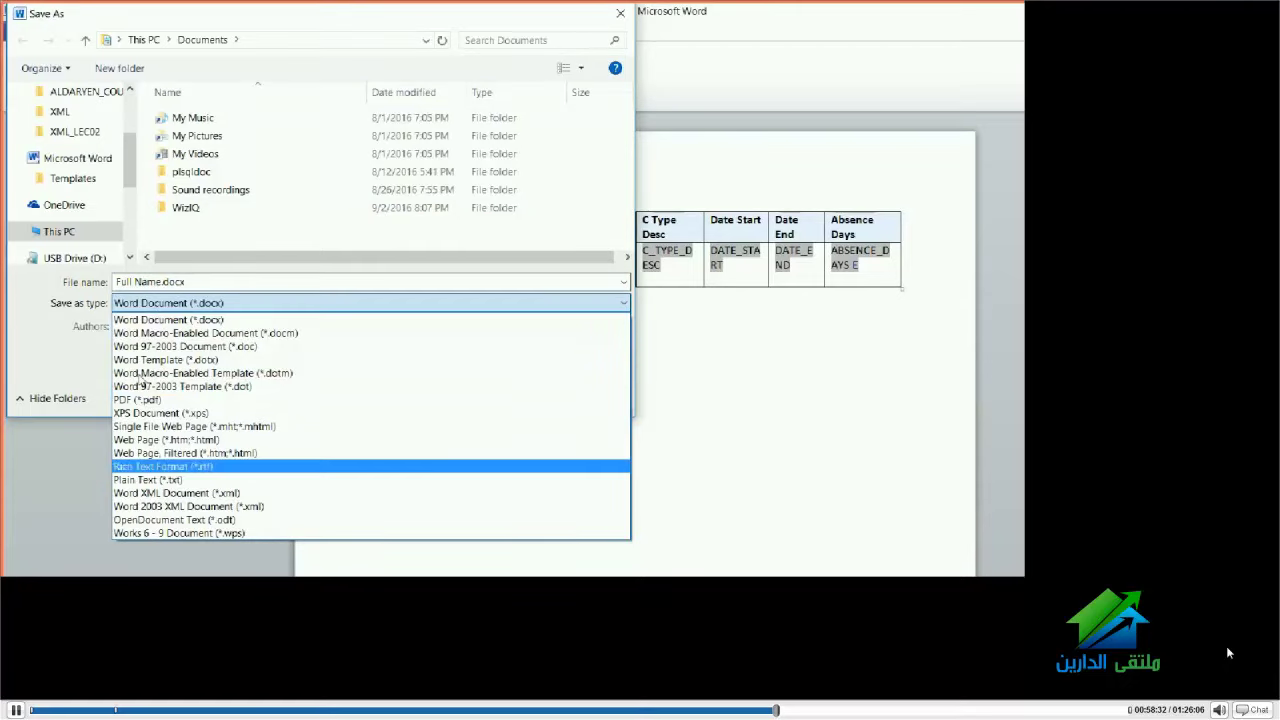
key("Return")
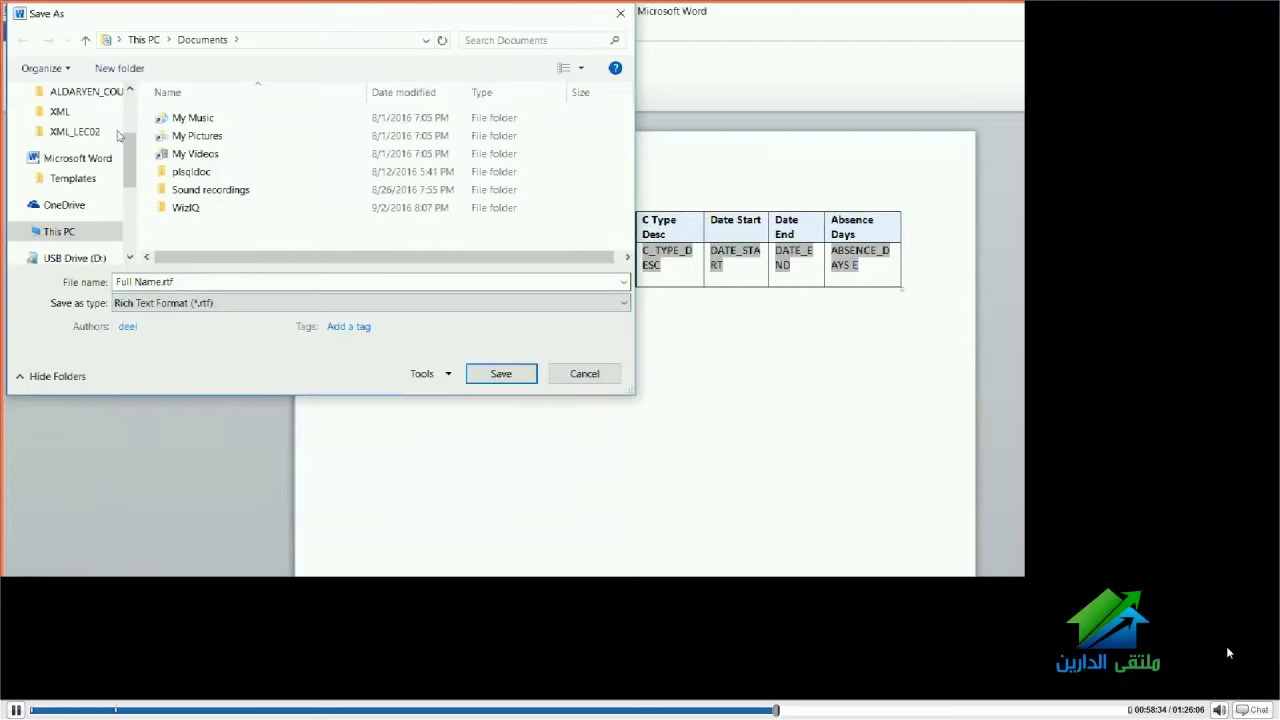
left_click(80, 111)
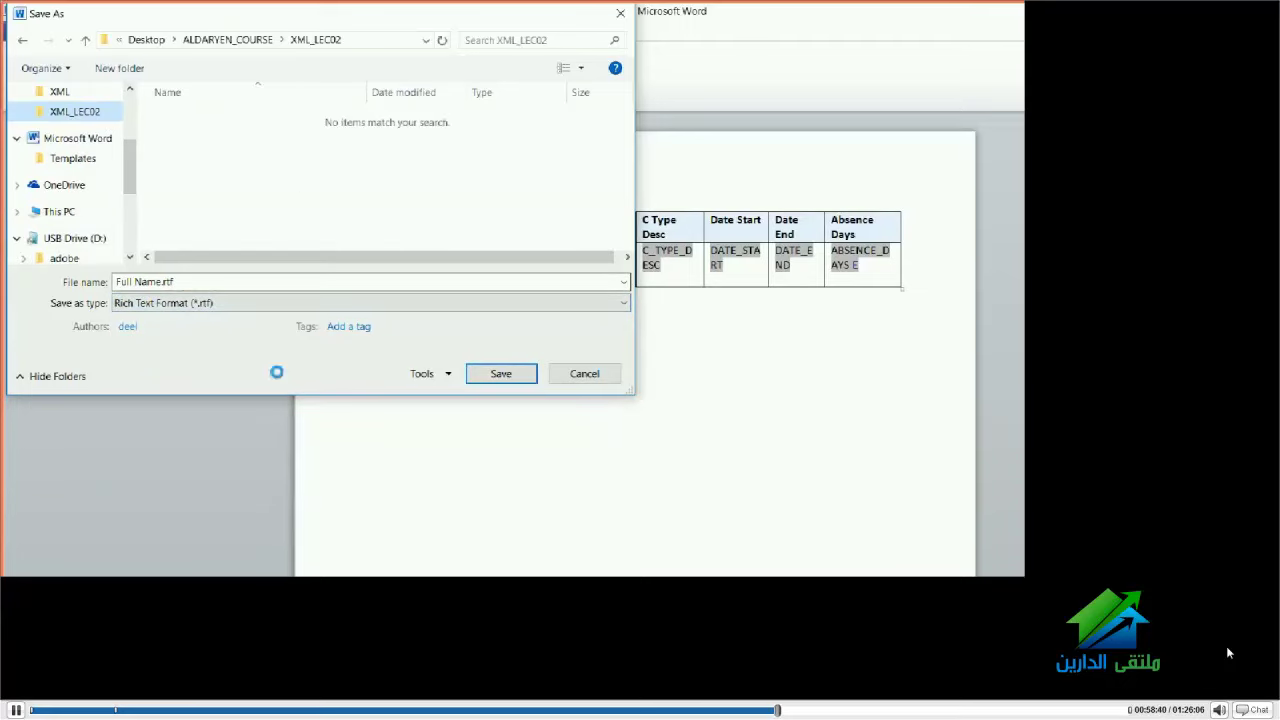
Copy the name XXALDAR_EMPLOYEE_ABSE from the Notepad++ notes and save the Word template under that name
left_click(543, 562)
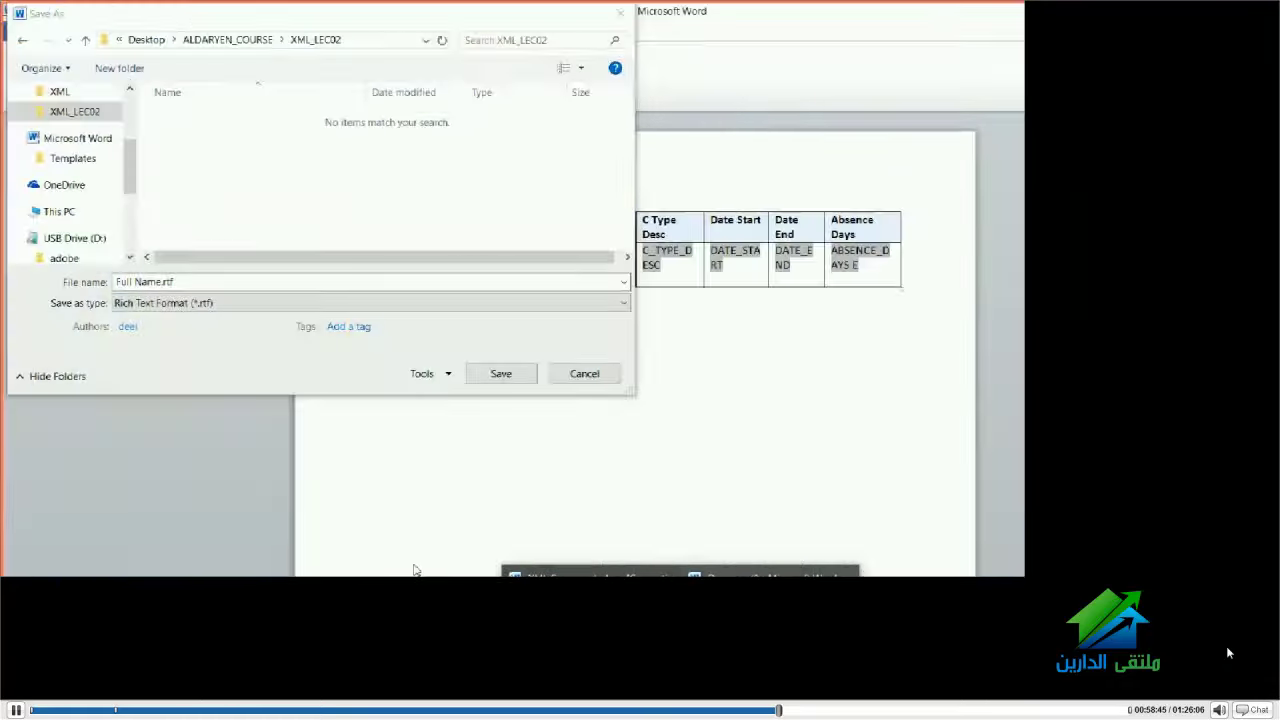
left_click(416, 570)
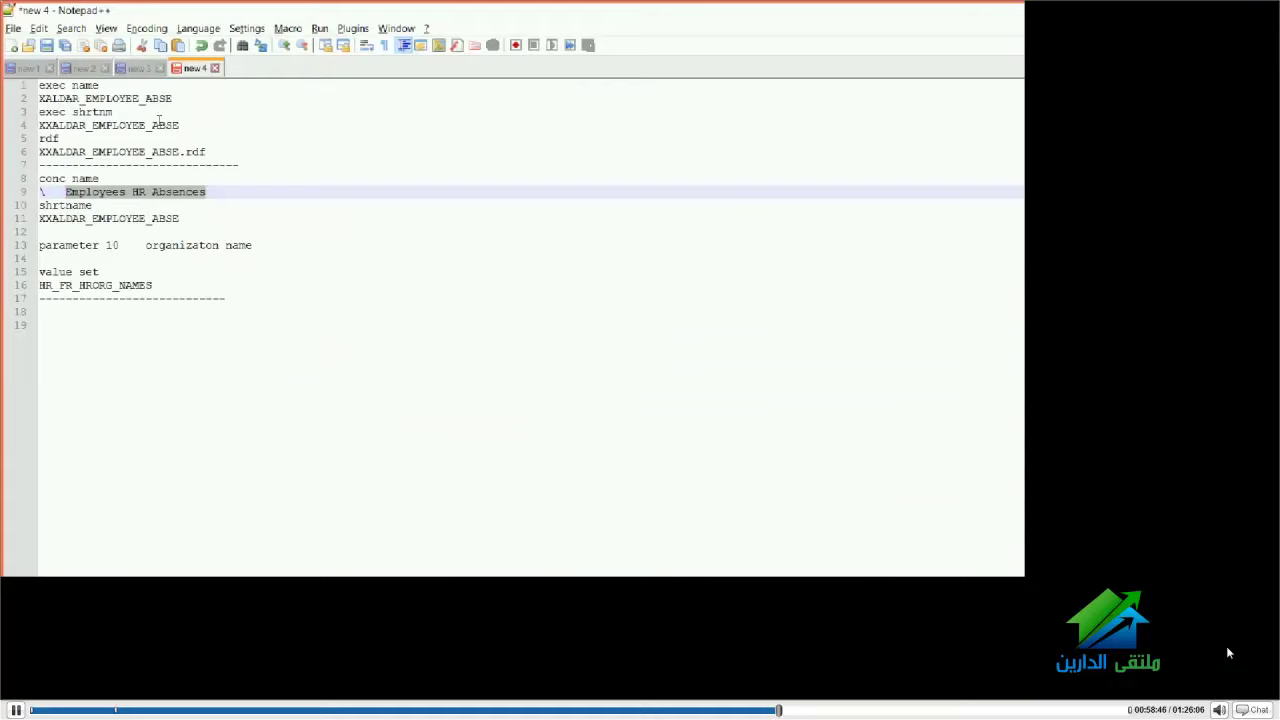
double_click(110, 152)
key("ctrl+c")
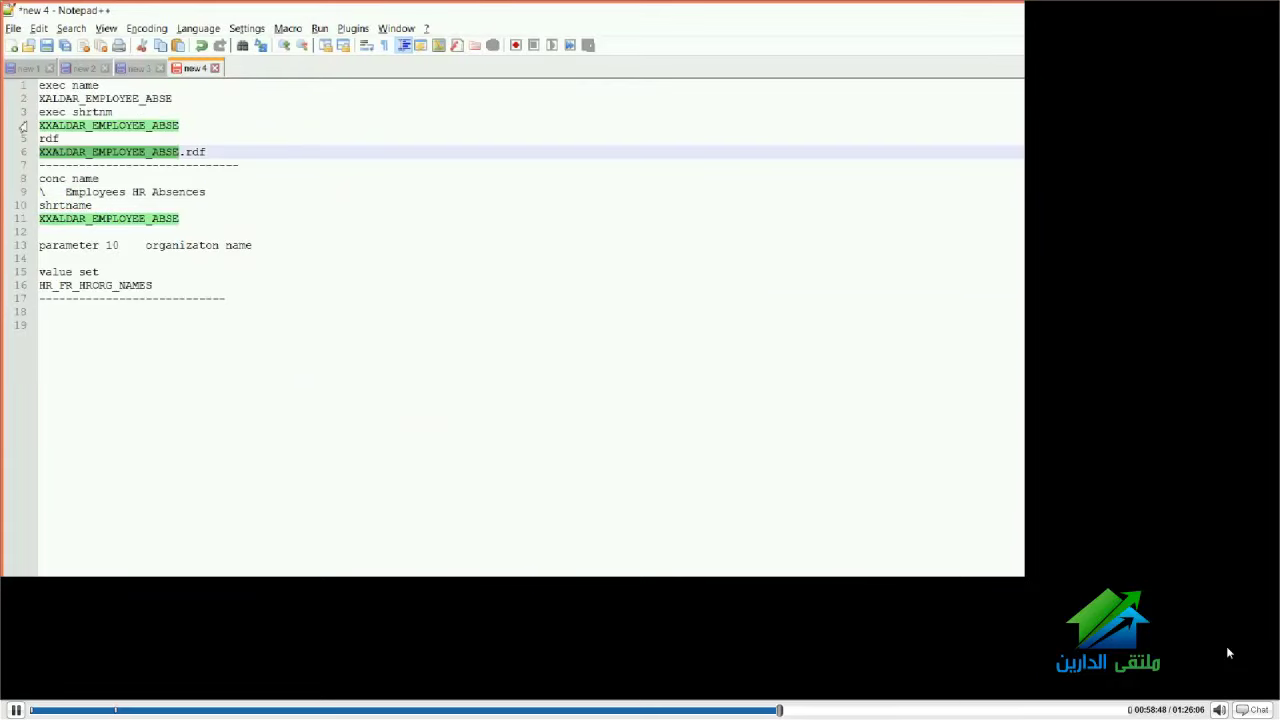
key("alt+Tab")
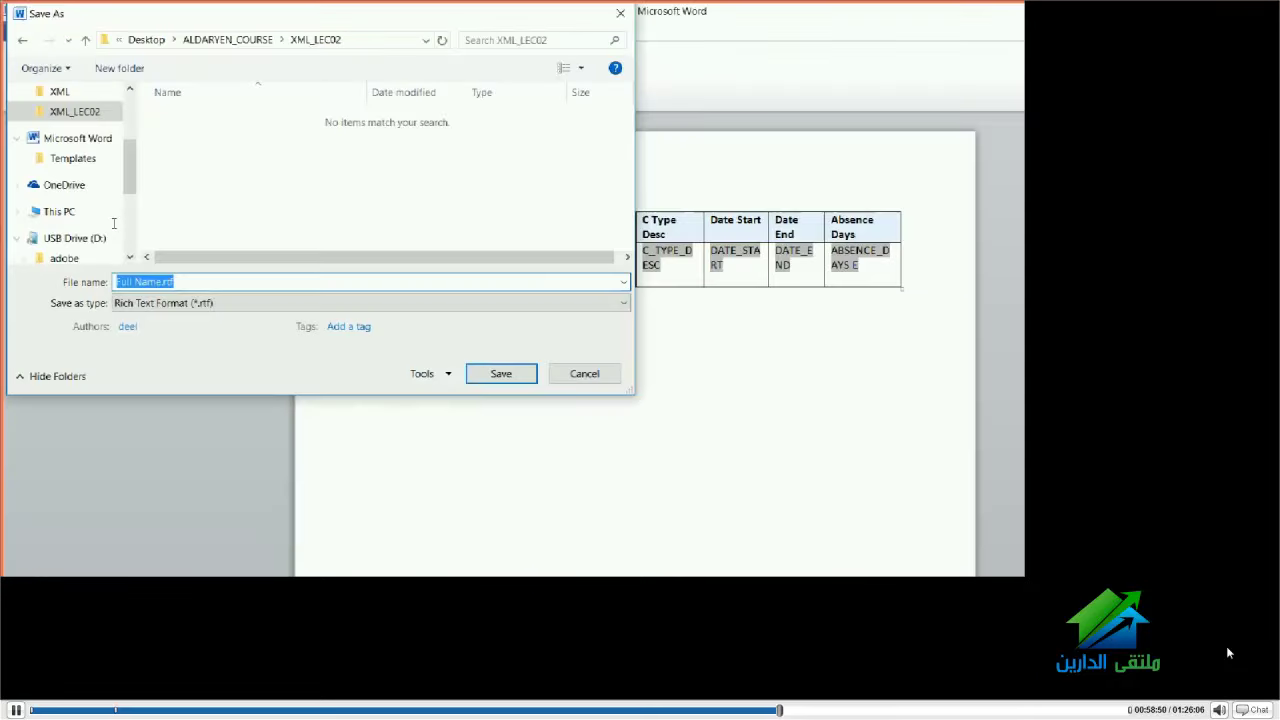
key("ctrl+v")
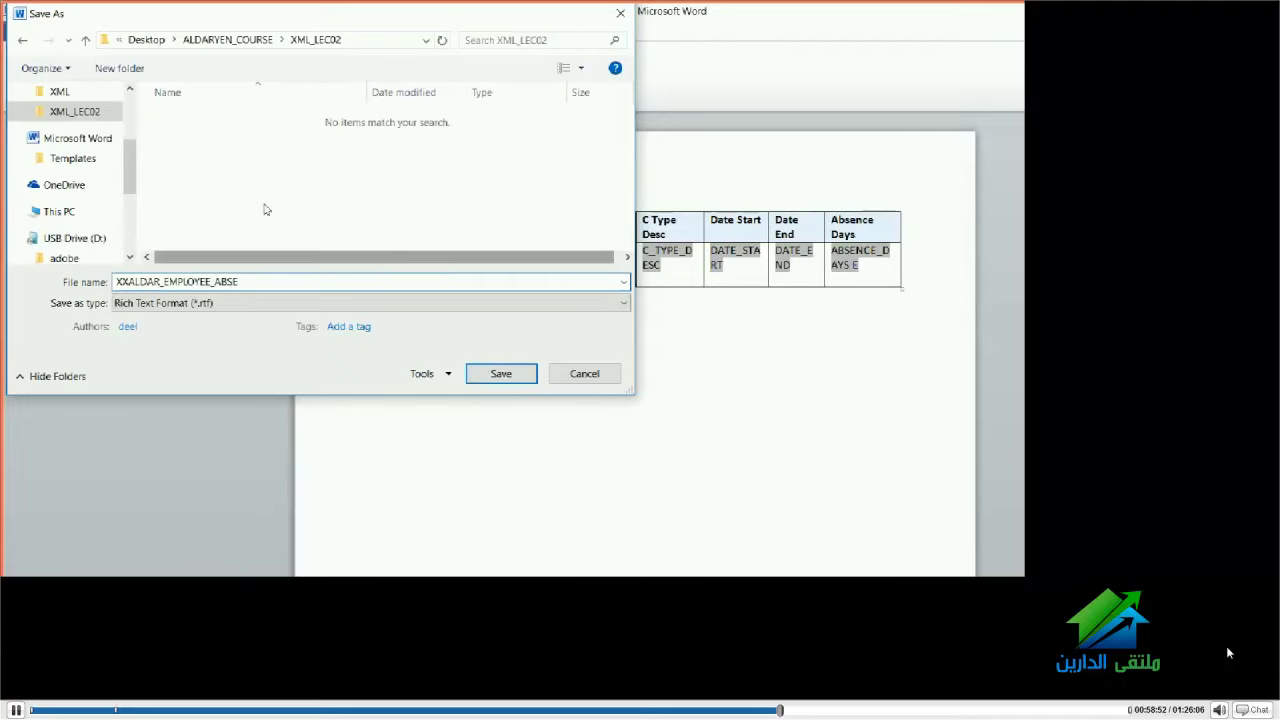
key("Return")
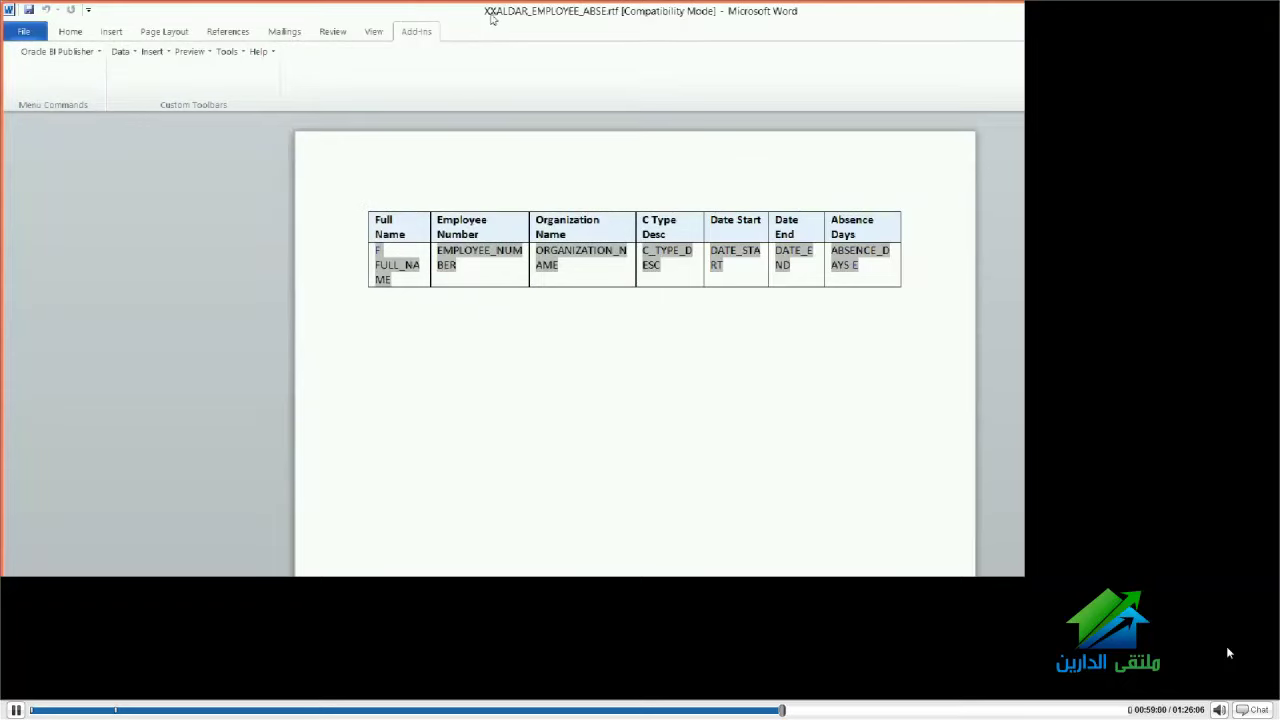
Preview the template as PDF, check the first record's name, employee number, absence type and start date, and close the preview
left_click(189, 51)
key("Escape")
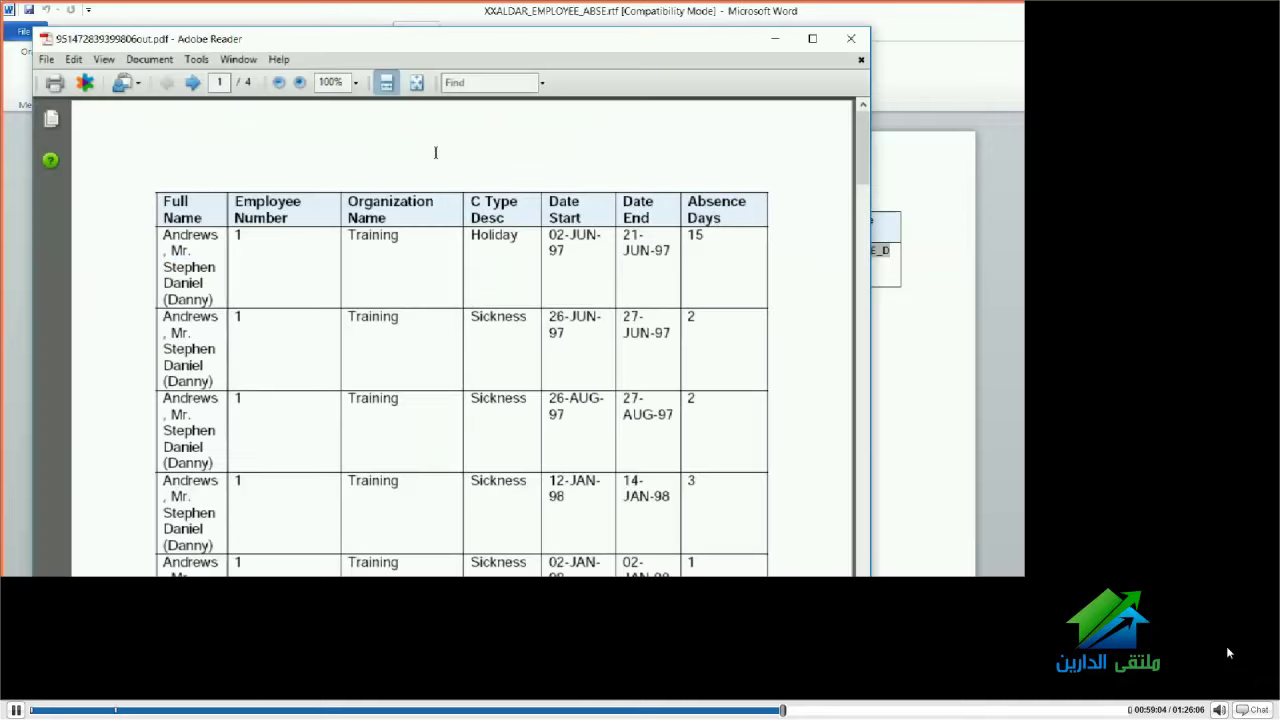
double_click(180, 250)
double_click(238, 234)
double_click(482, 234)
double_click(559, 235)
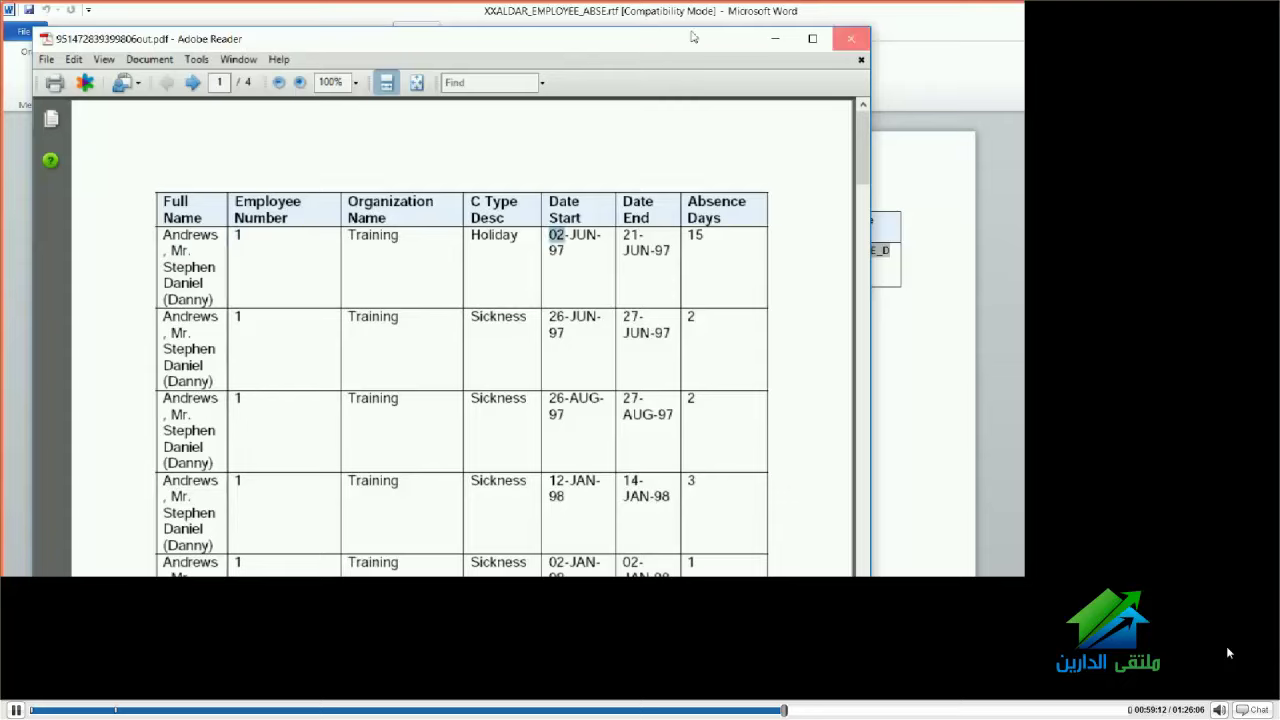
left_click(850, 38)
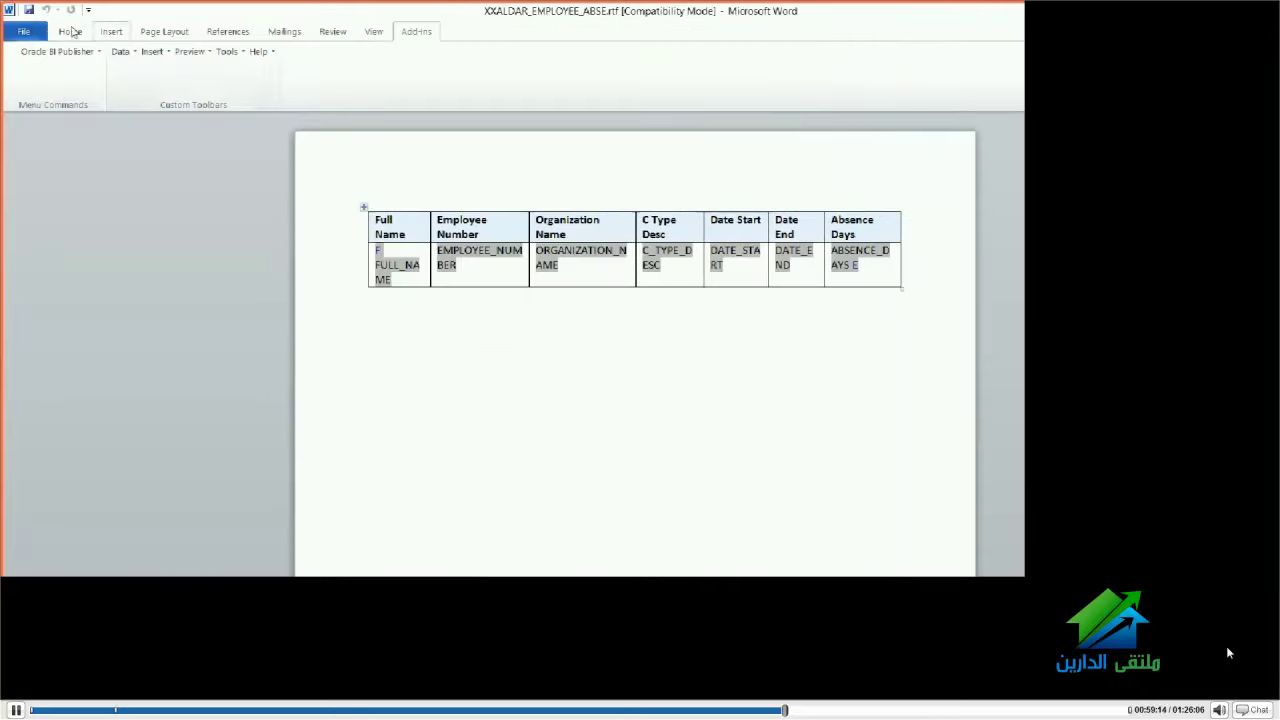
Switch from Word to the Navigator window of Oracle Applications
left_click(969, 18)
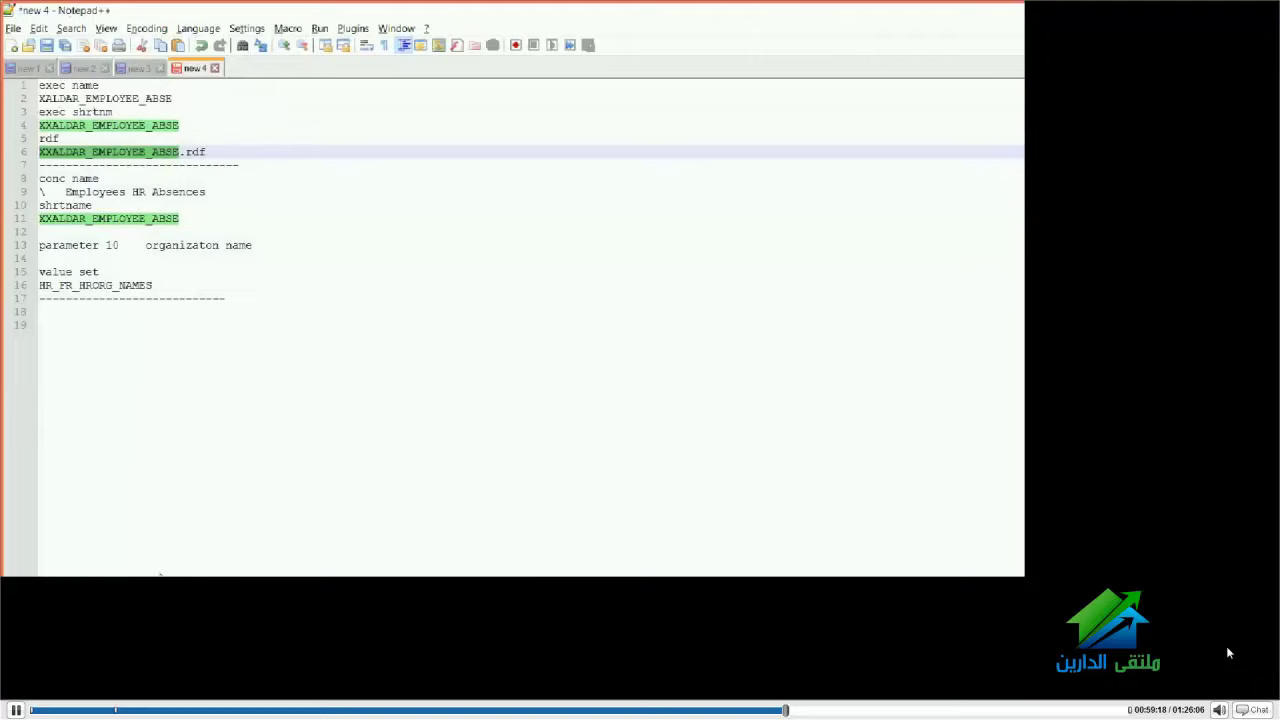
mouse_move(177, 571)
left_click(133, 570)
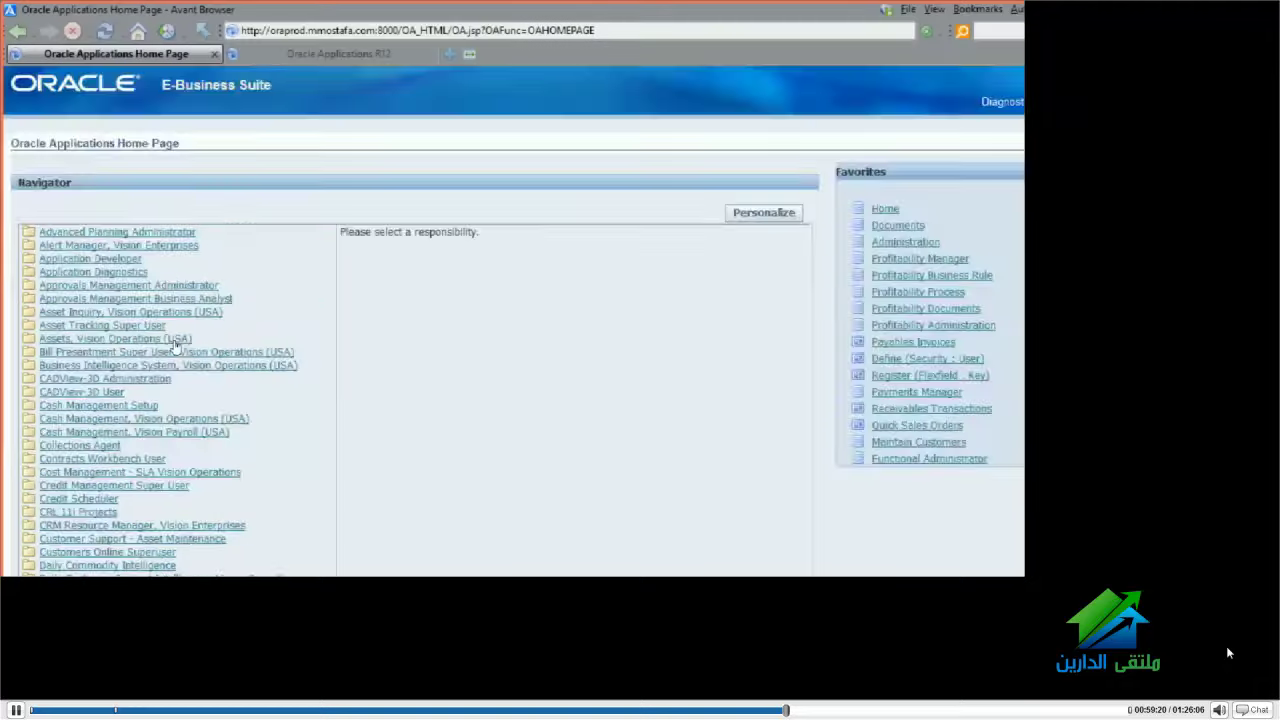
scroll(175, 345, "down", 15)
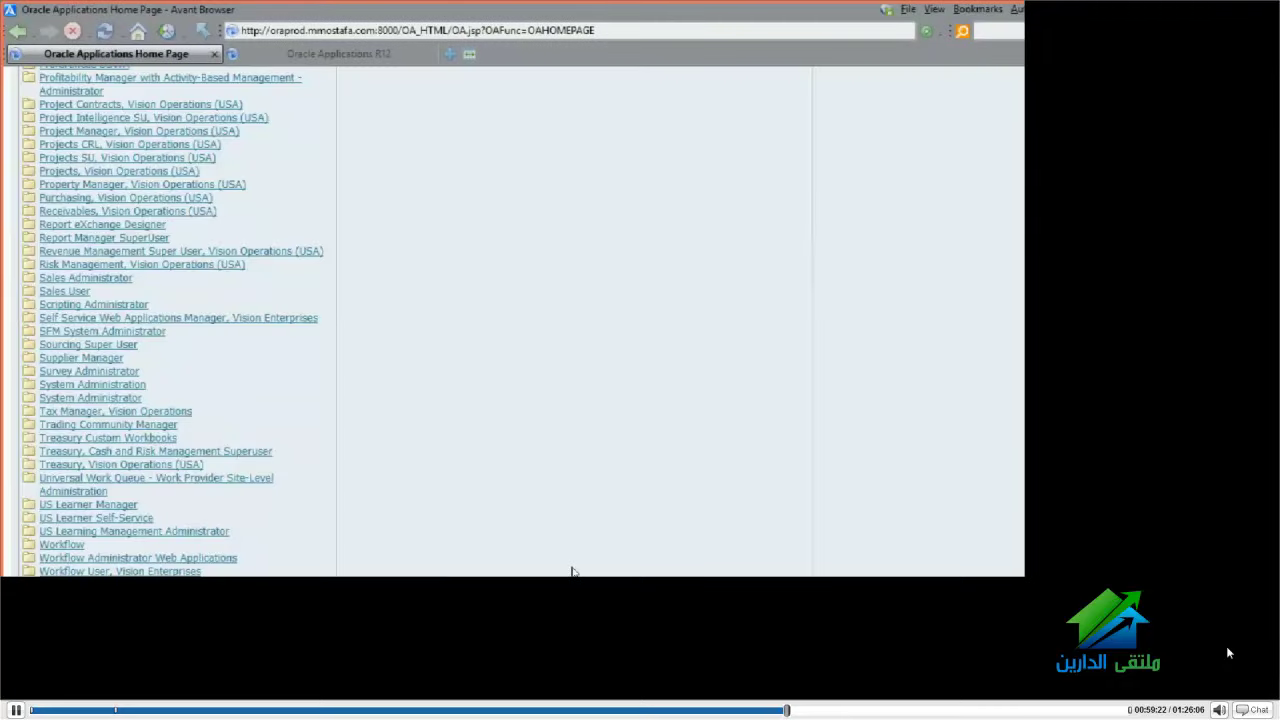
mouse_move(568, 569)
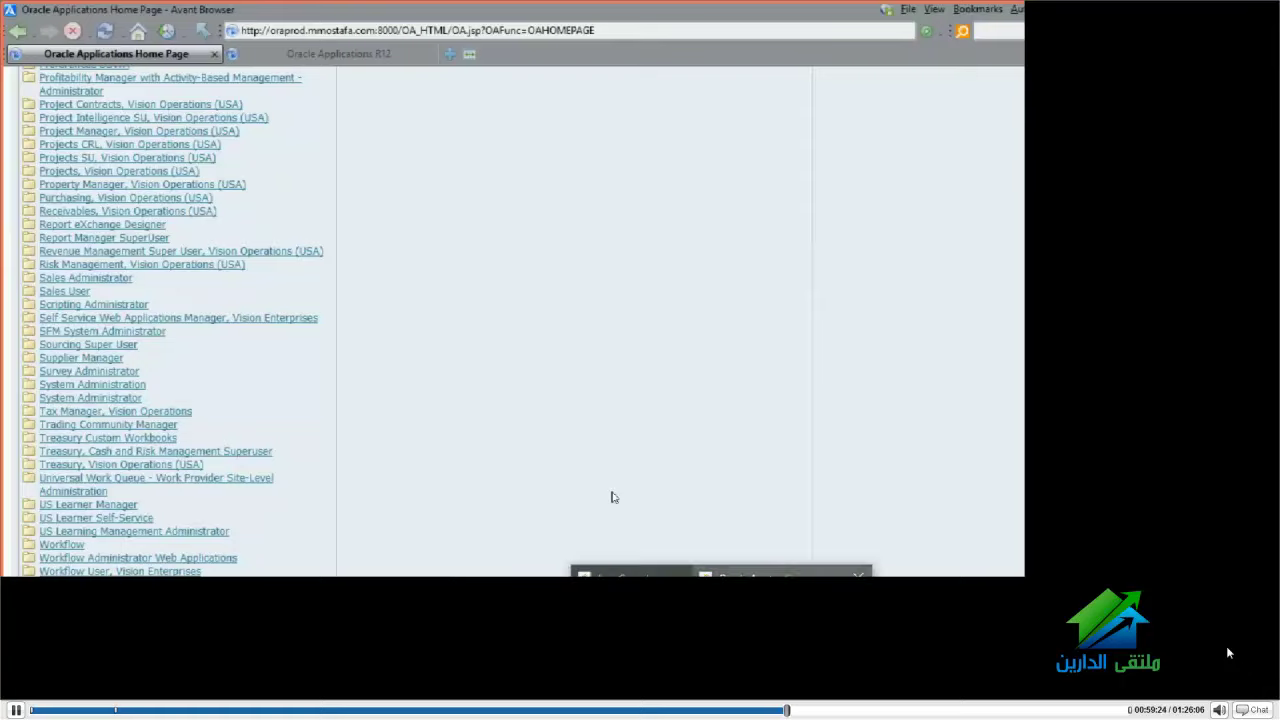
left_click(767, 570)
left_click(620, 76)
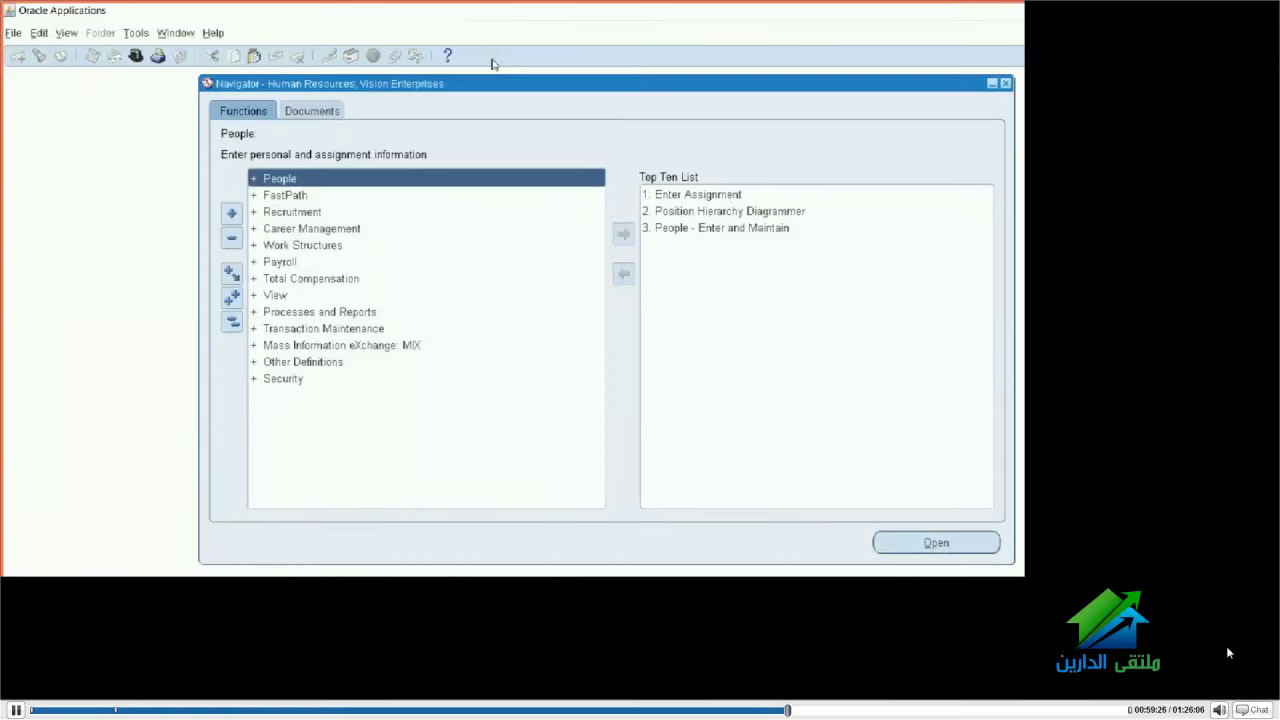
Change the responsibility to XML Publisher Administrator and open its Data Definitions function
key("ctrl+l")
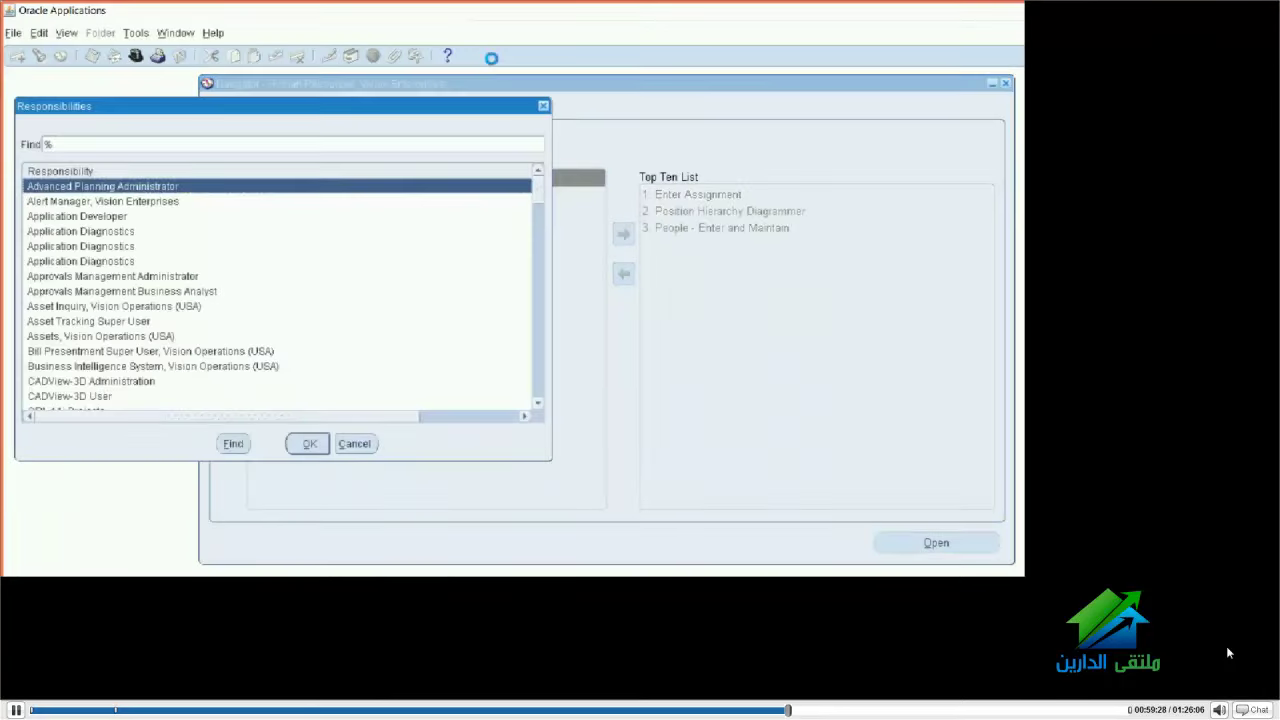
type("xML")
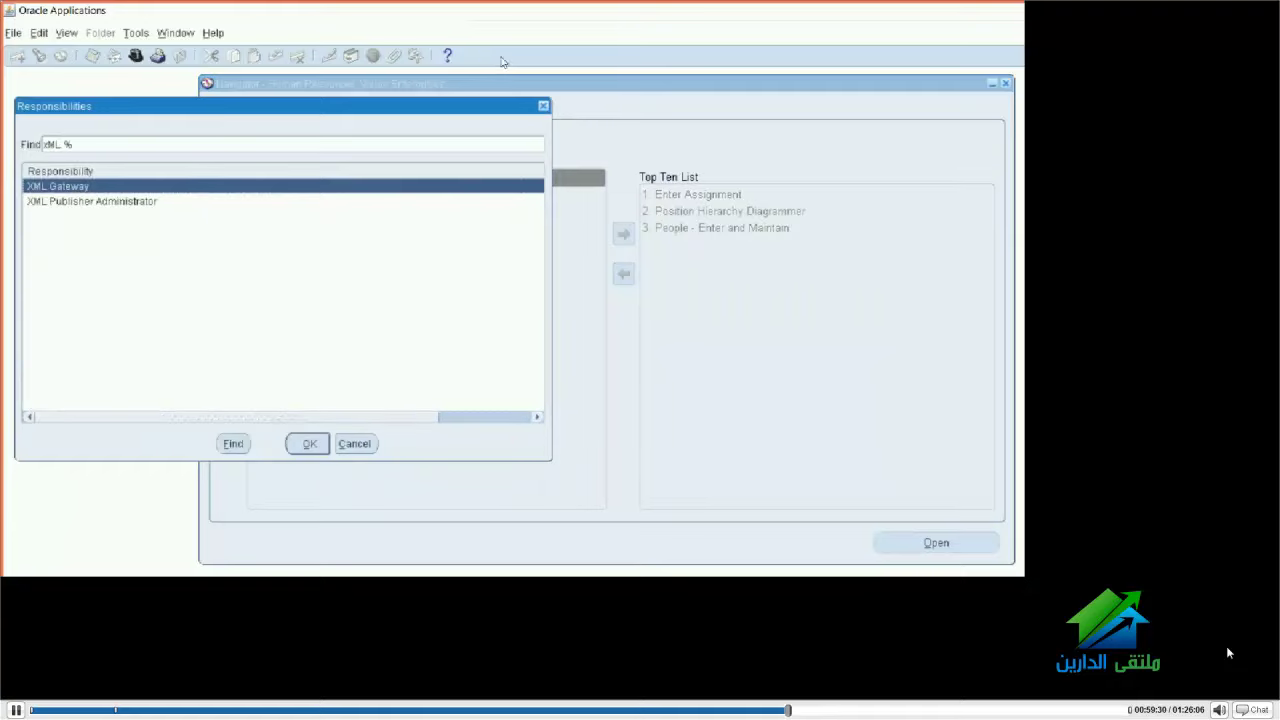
double_click(61, 201)
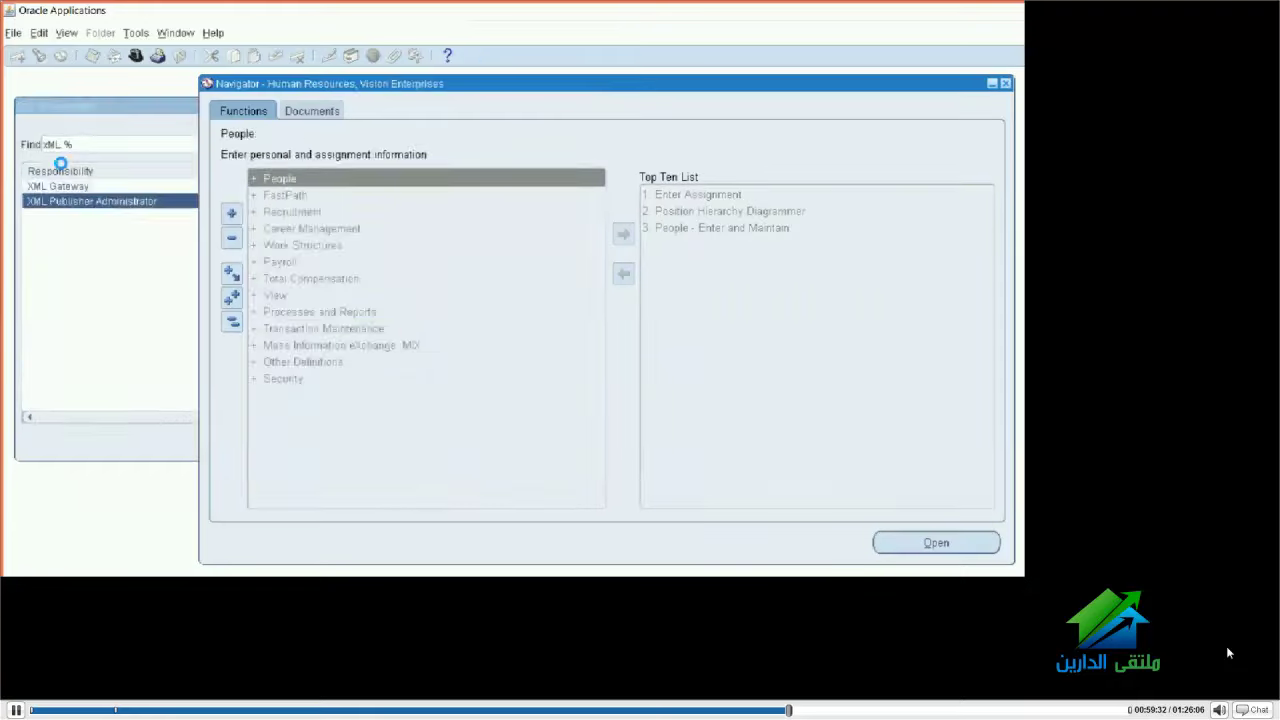
key("Down")
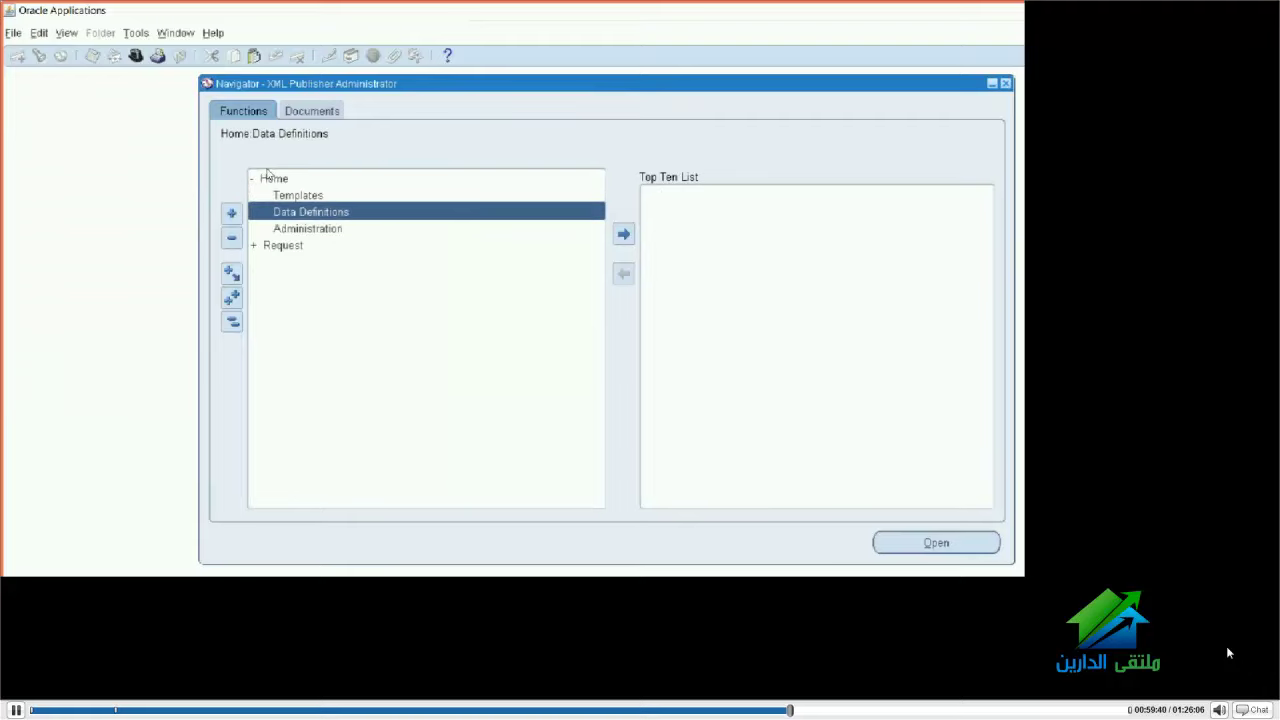
key("Return")
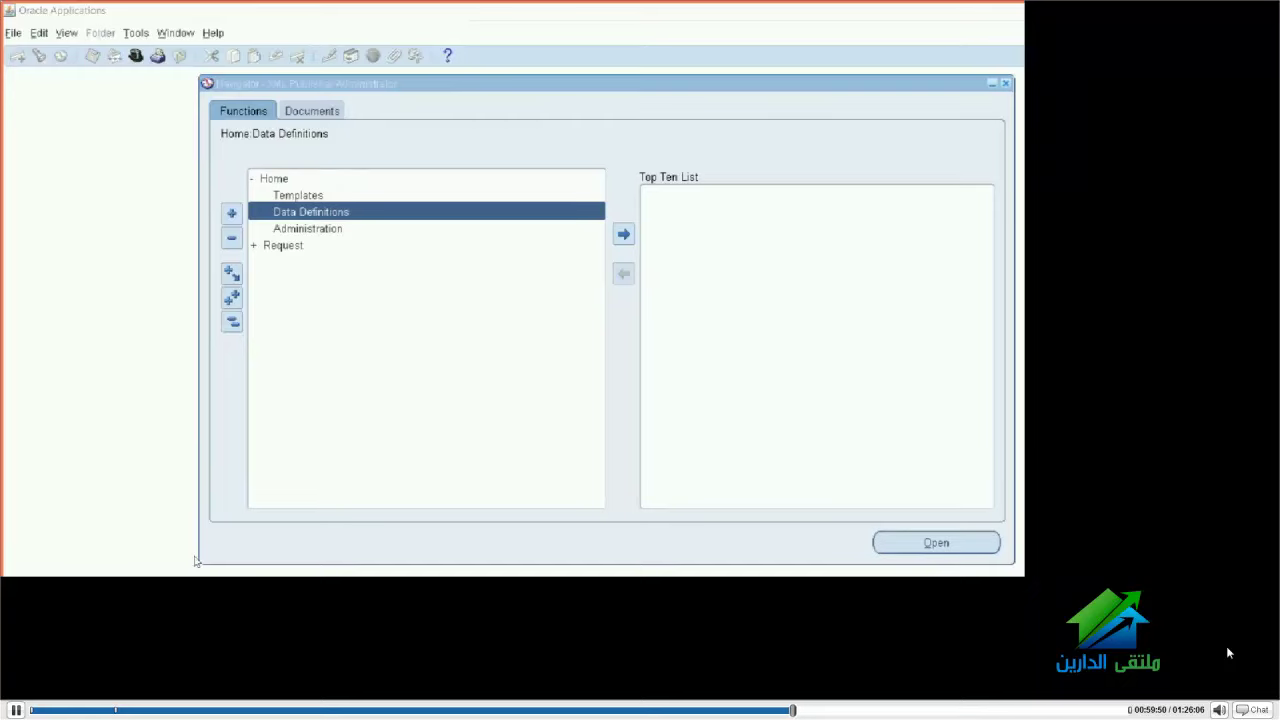
Switch to the Notepad++ notes and copy the concurrent program's short name XXALDAR_EMPLOYEE_ABSE
left_click(406, 571)
left_click(58, 205)
double_click(90, 218)
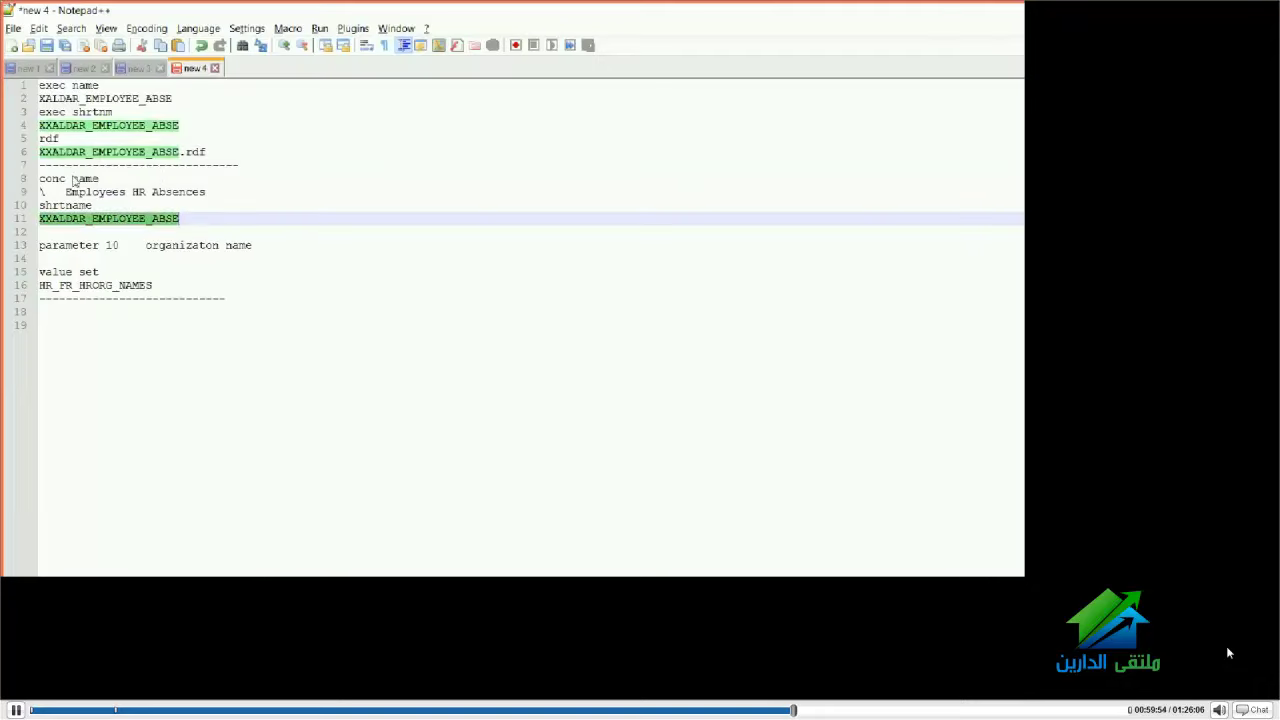
left_click_drag(188, 218, 85, 218)
key("shift+Left")
key("shift+Left")
key("shift+Left")
key("shift+Left")
key("shift+Left")
key("shift+Left")
key("shift+Left")
key("shift+Down")
key("shift+Down")
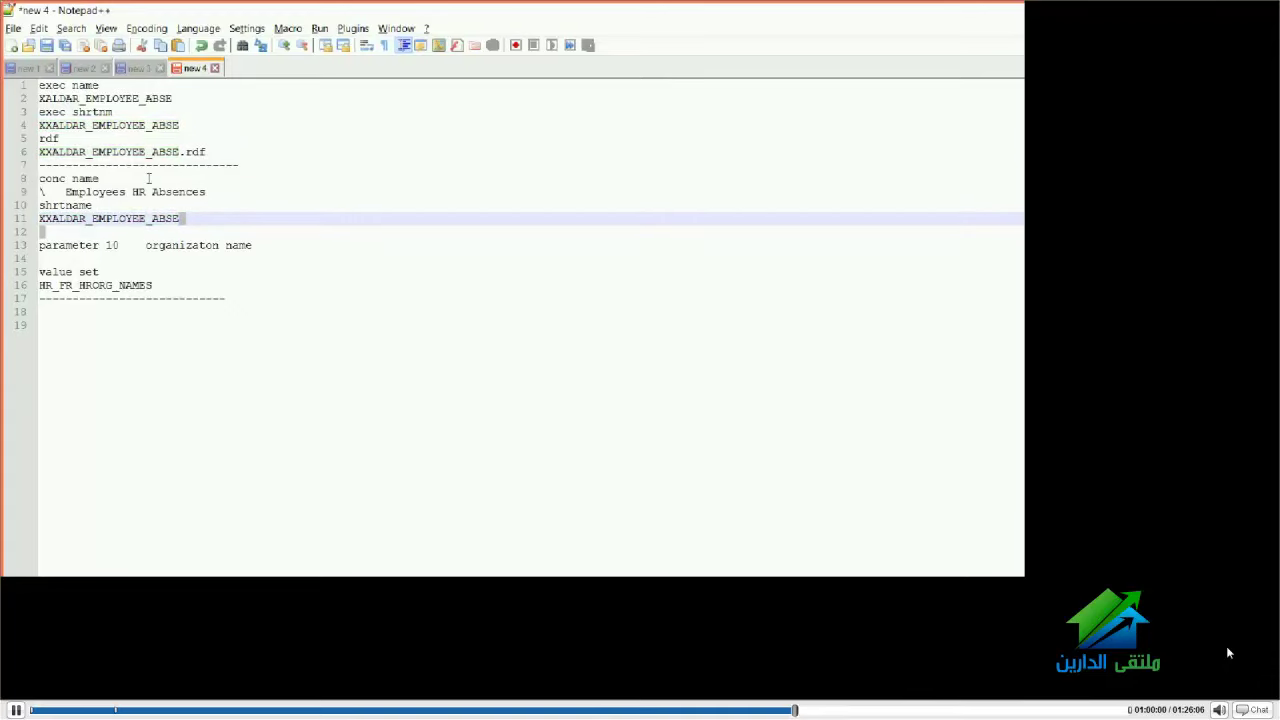
left_click_drag(184, 219, 37, 219)
key("Down")
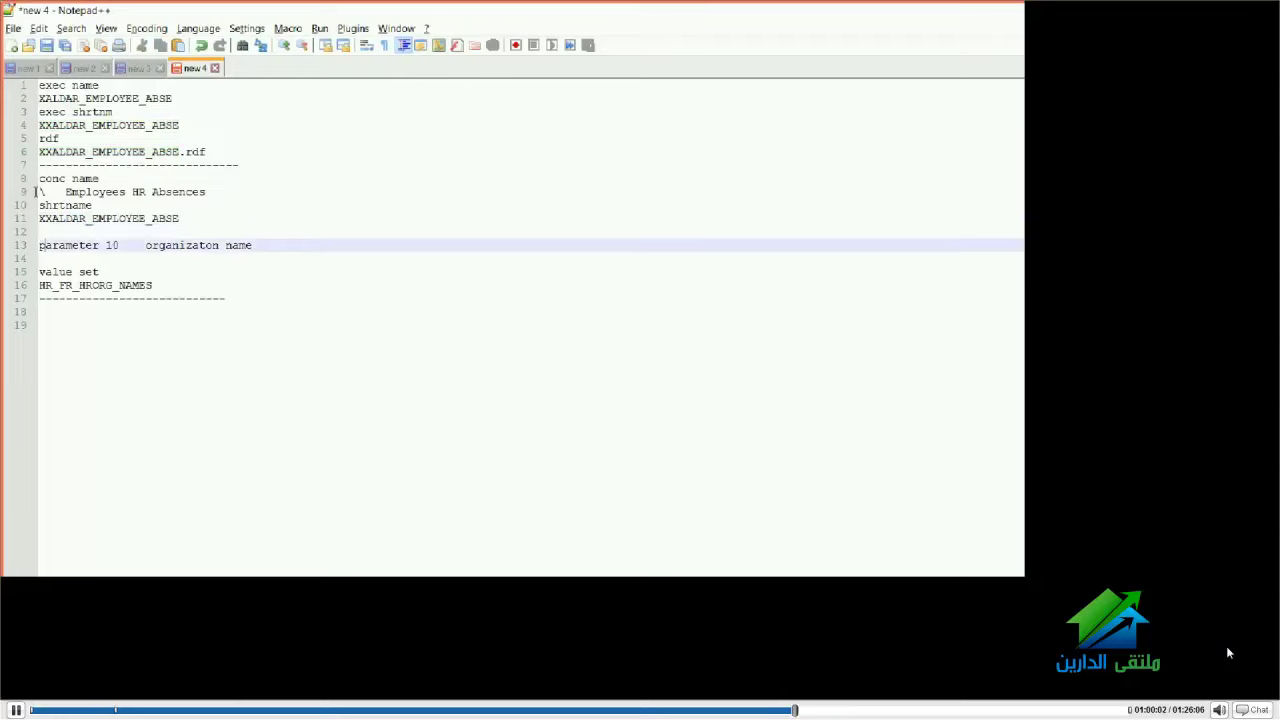
key("Up")
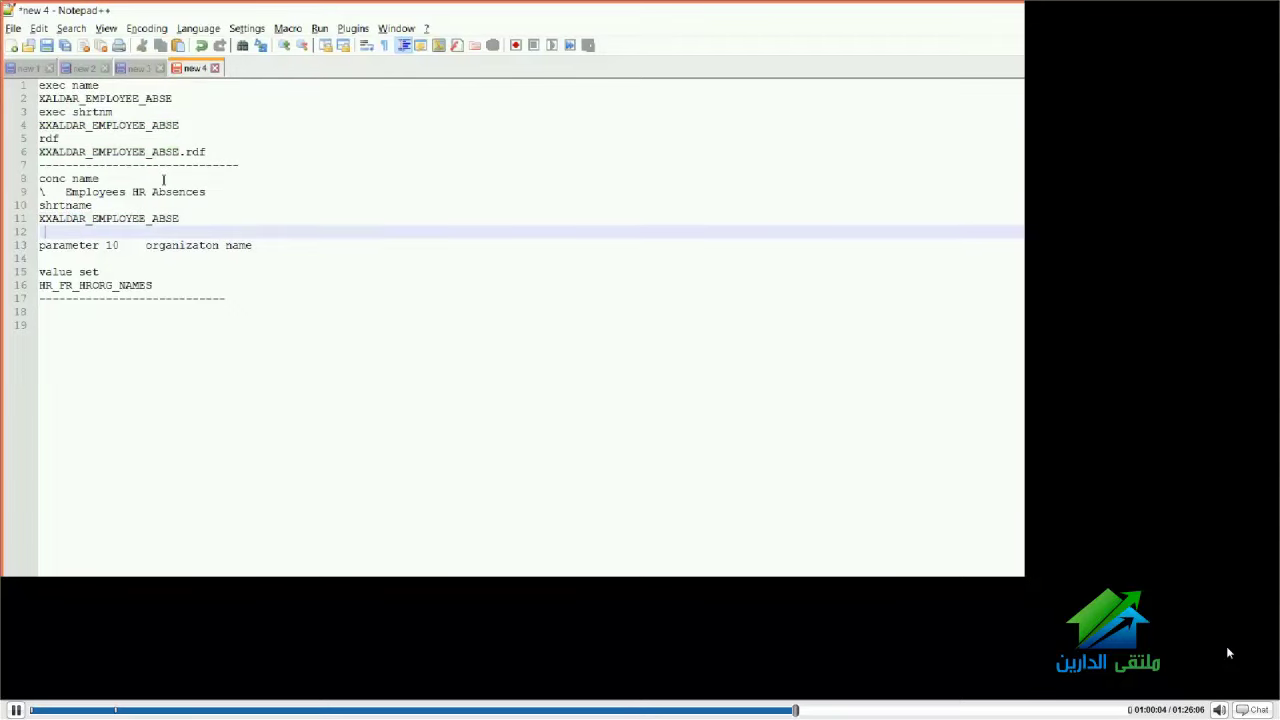
left_click_drag(190, 219, 38, 219)
key("ctrl+c")
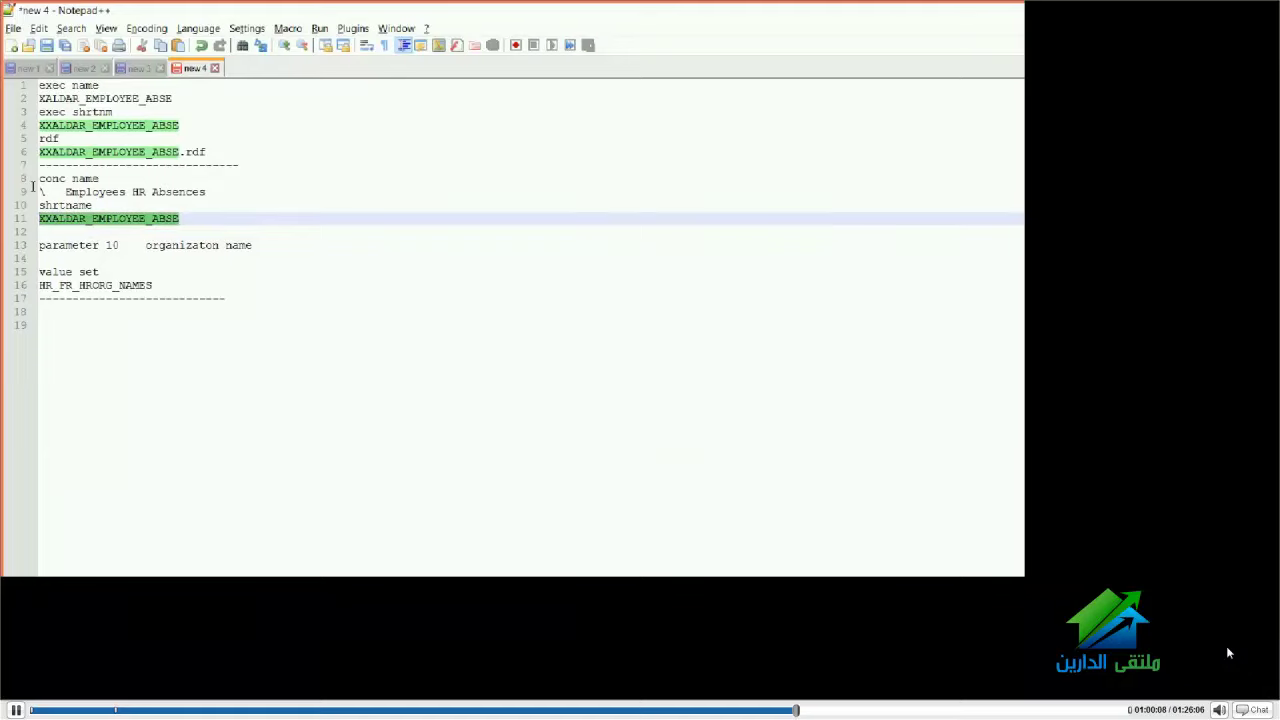
Switch to the browser's Data Definitions page and search for the code XXALDAR_EMPLOYEE_ABSE
key("alt+Tab")
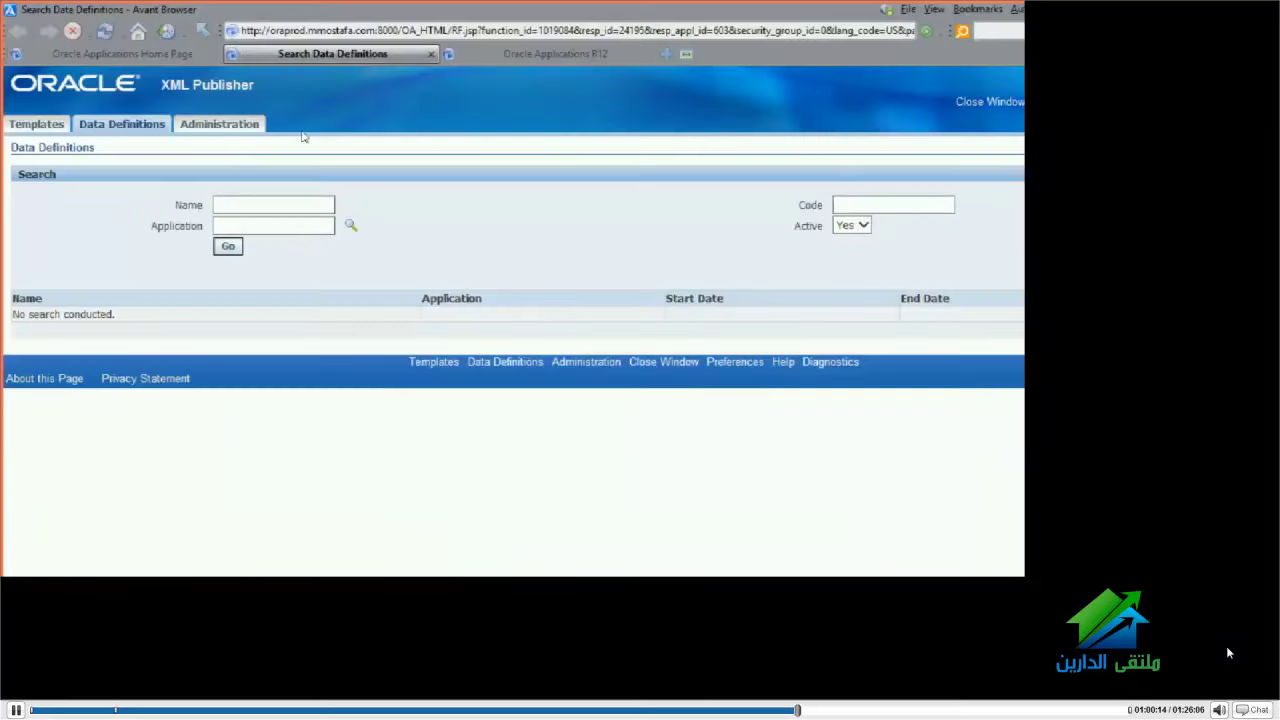
key("Tab")
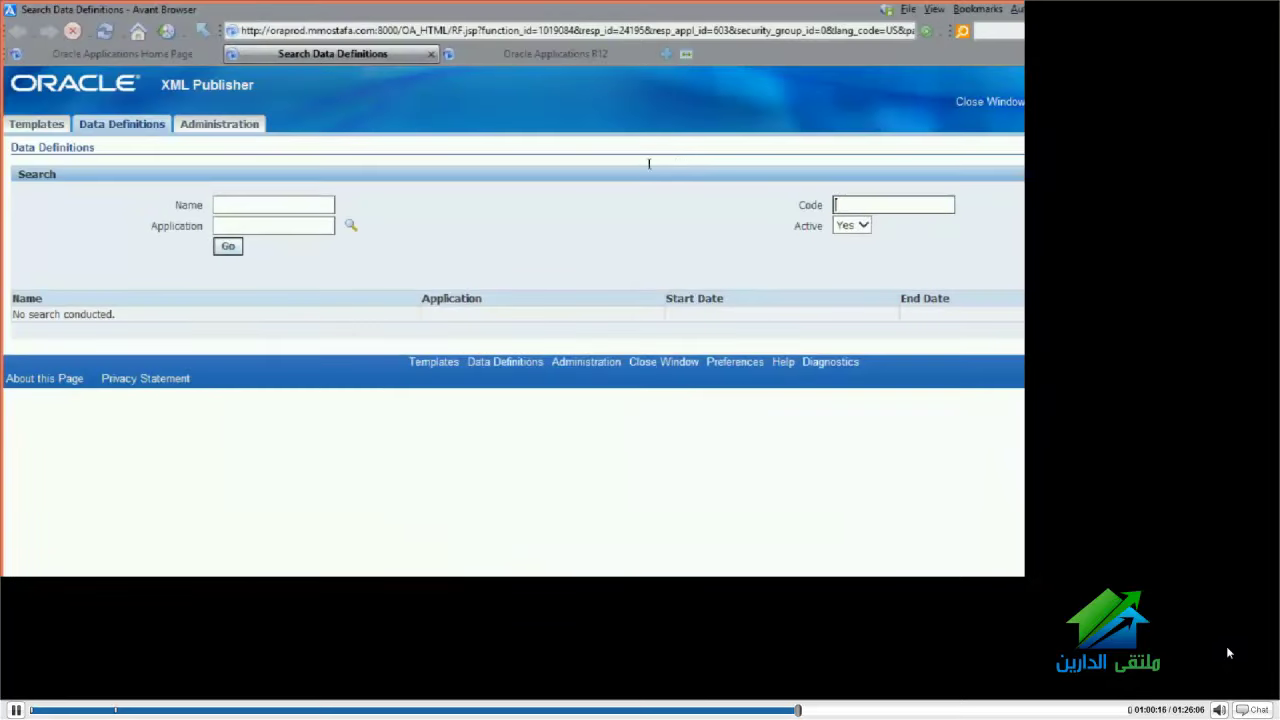
key("ctrl+v")
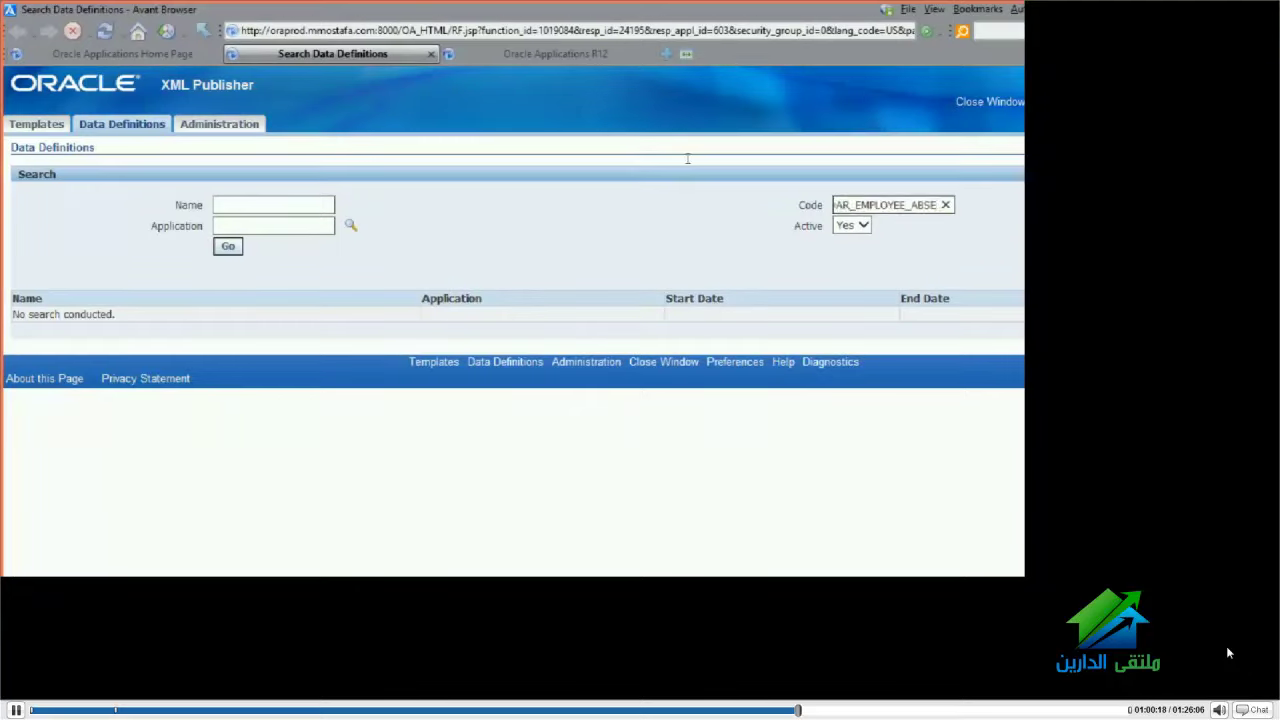
key("Return")
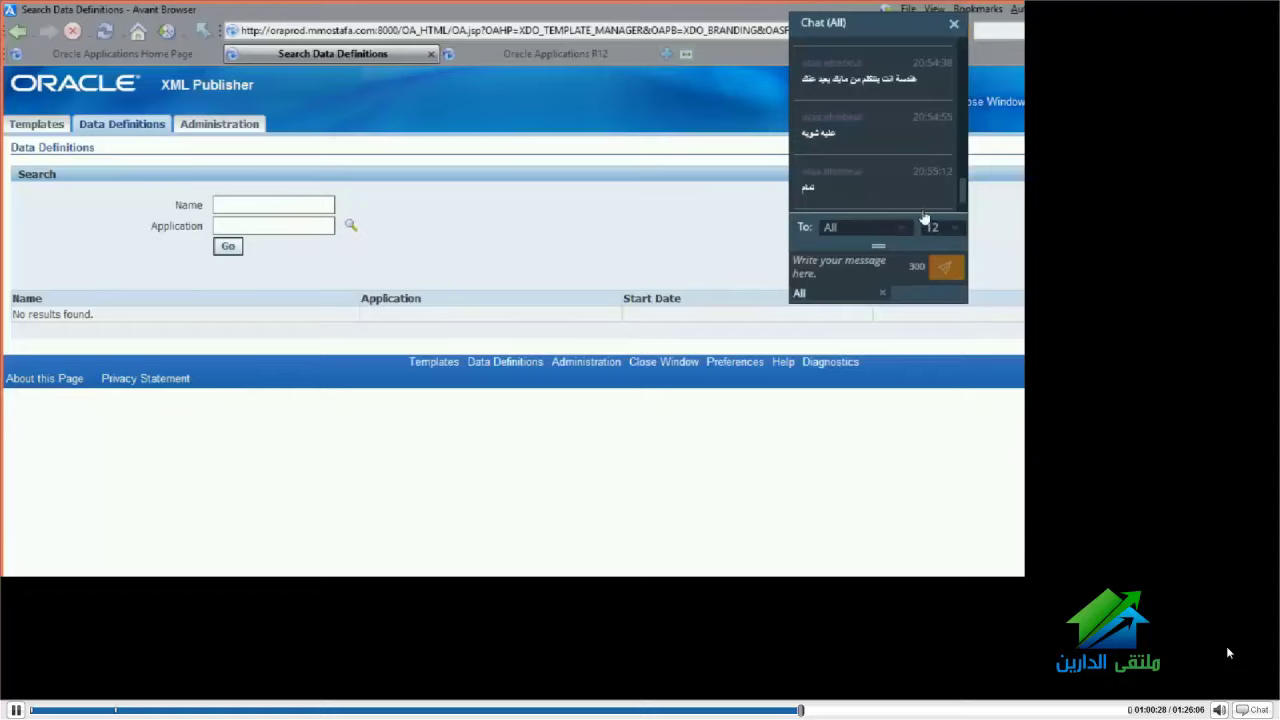
Start a new data definition and enter XXALDAR_EMPLOYEE_ABSE as both its code and name
left_click(885, 226)
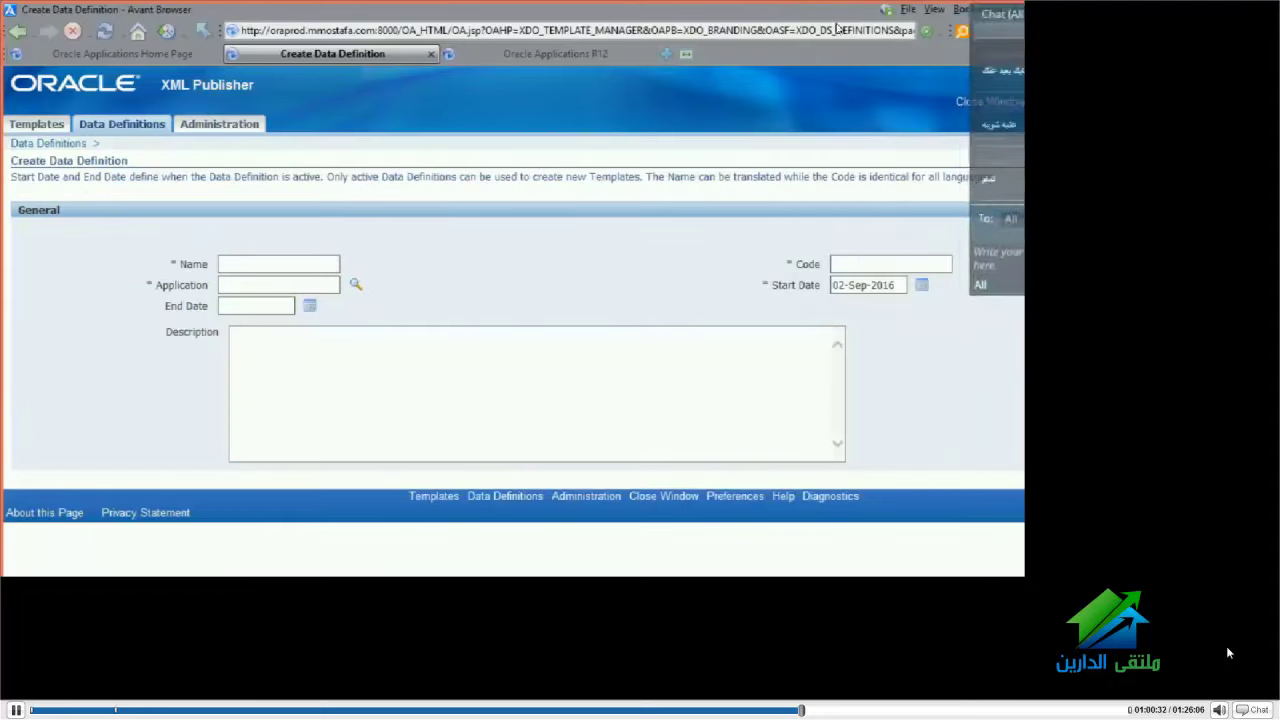
key("Tab")
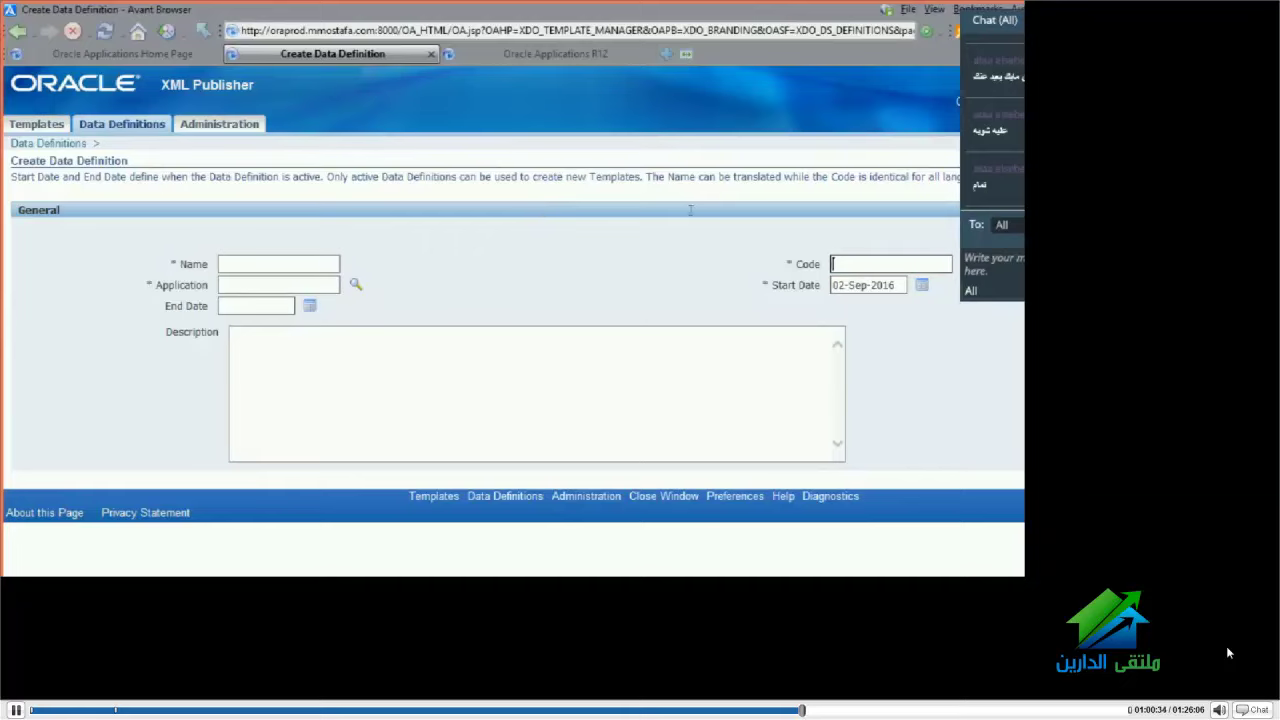
key("ctrl+v")
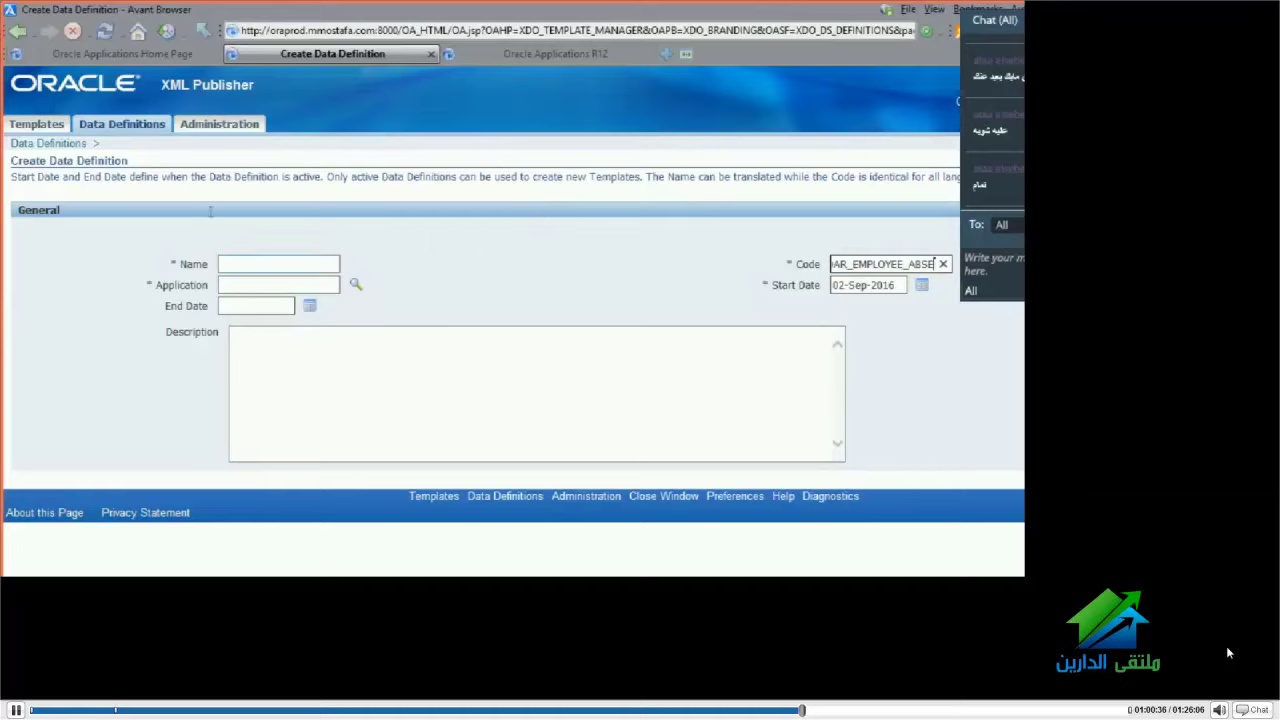
key("shift+Tab")
key("ctrl+v")
key("Tab")
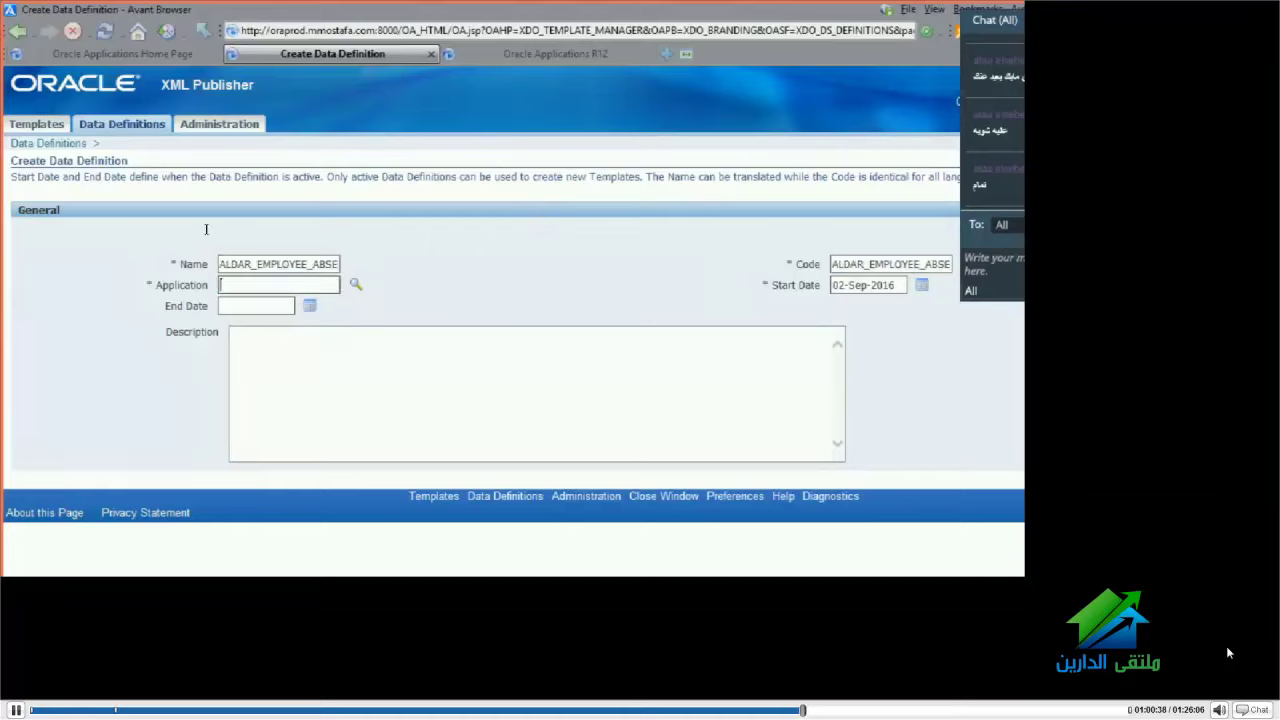
Choose Human Resources as the data definition's application and save the definition
key("ctrl+v")
key("ctrl+a")
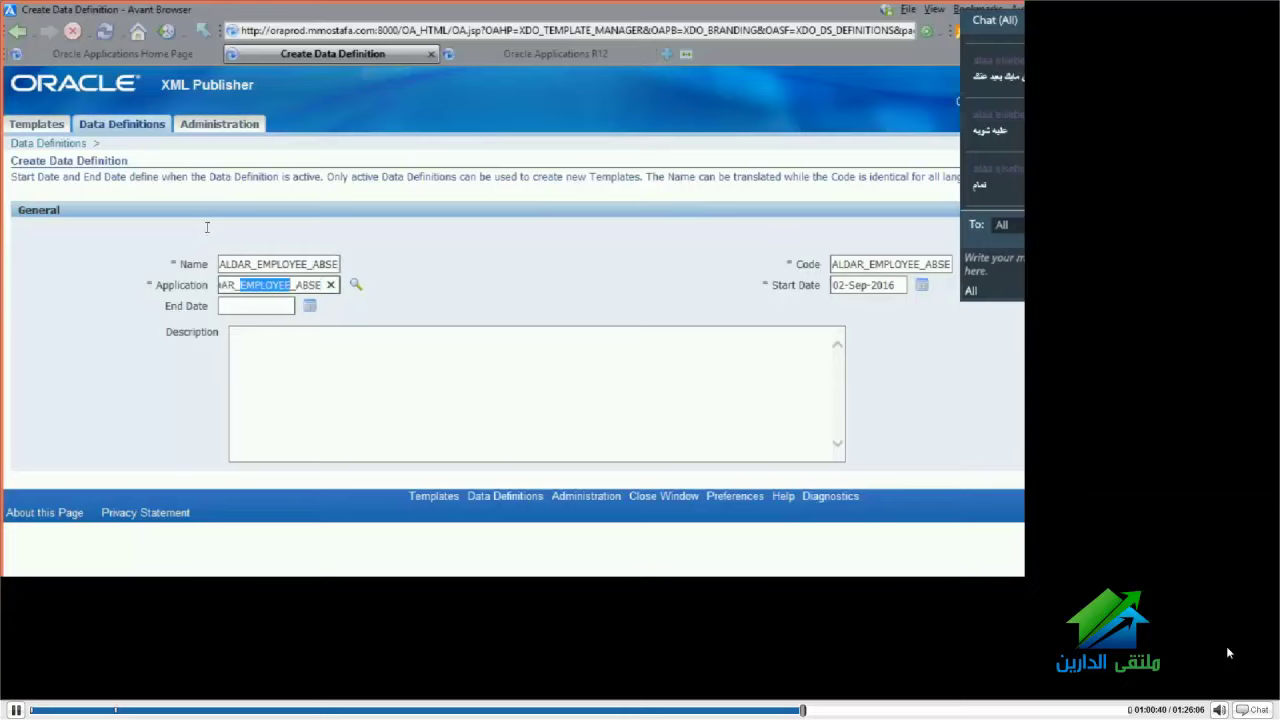
type("HUMAN")
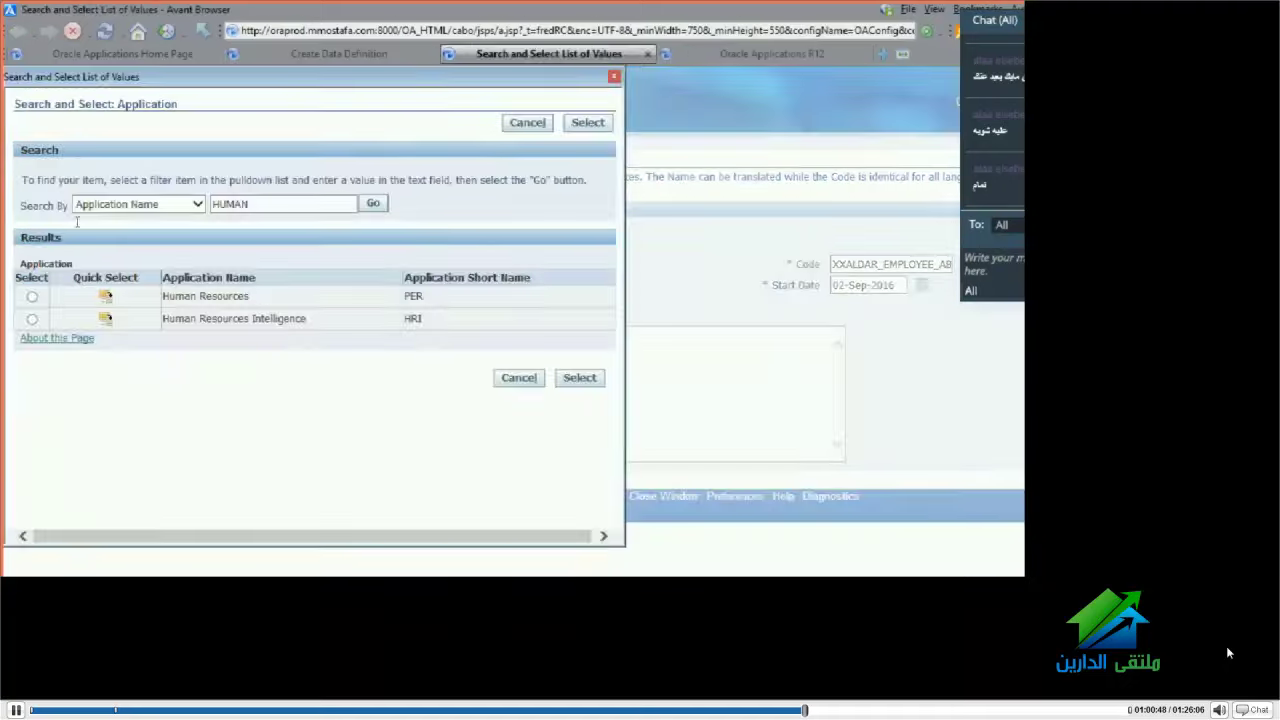
left_click(106, 295)
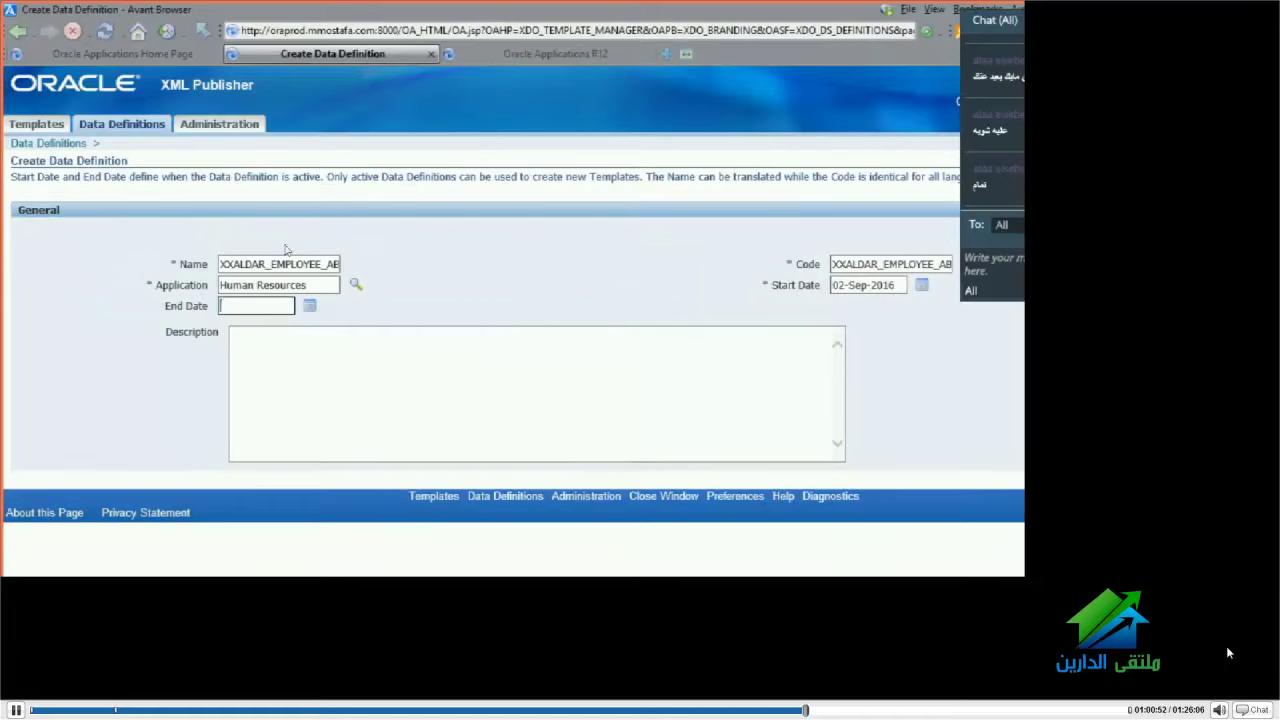
left_click_drag(831, 28, 817, 259)
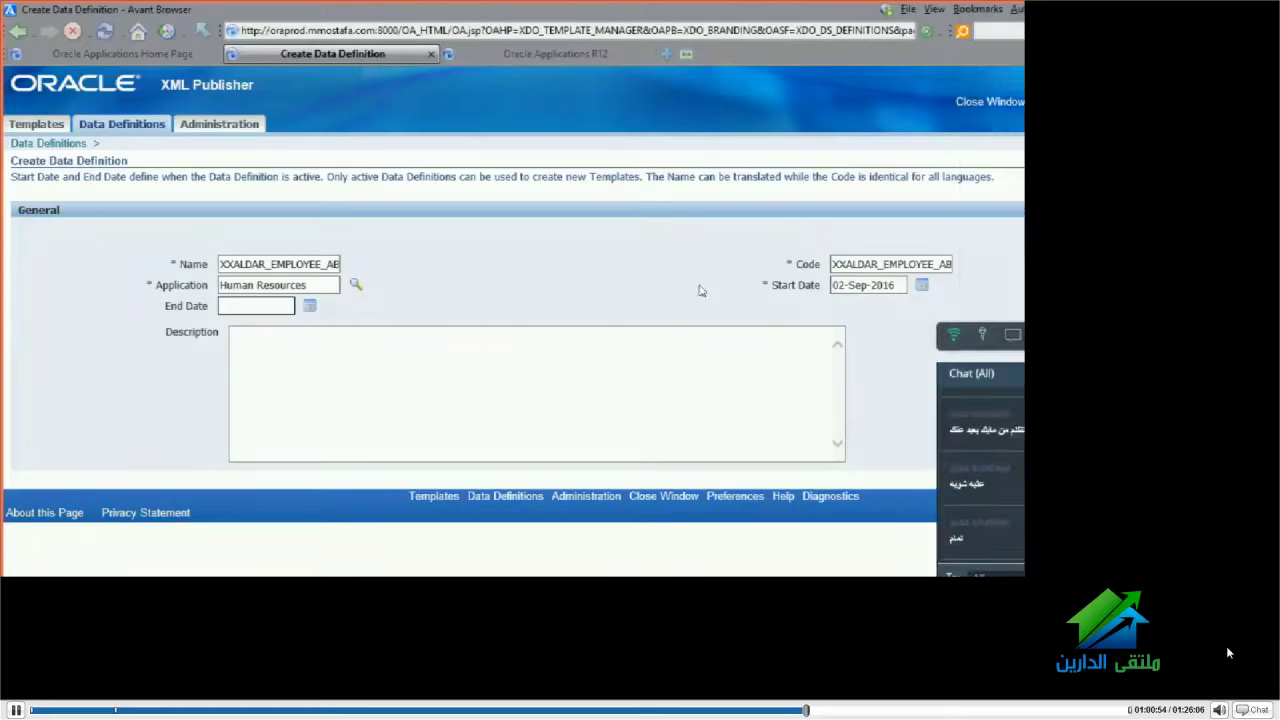
left_click(447, 332)
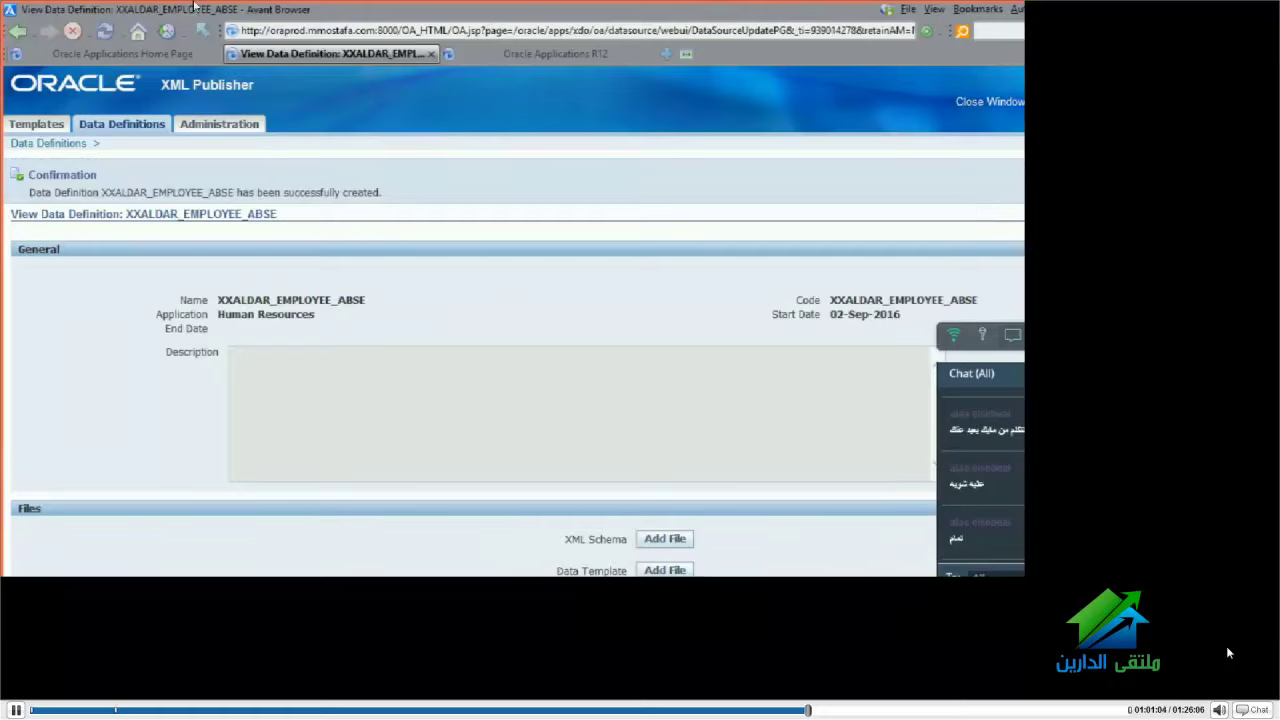
Open the template search and look for a template with the code XXALDAR_EMPLOYEE_ABSE
left_click(38, 106)
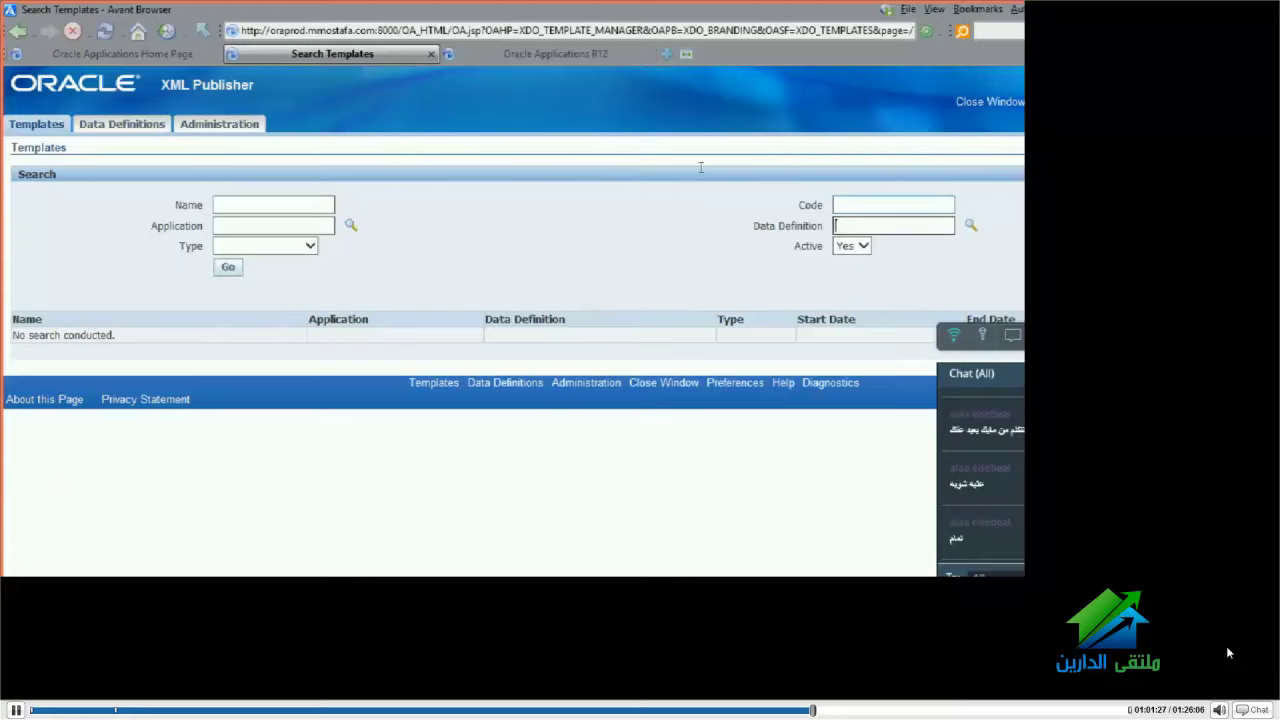
key("shift+Tab")
type("AJAR_EMPLOYEE_INFO")
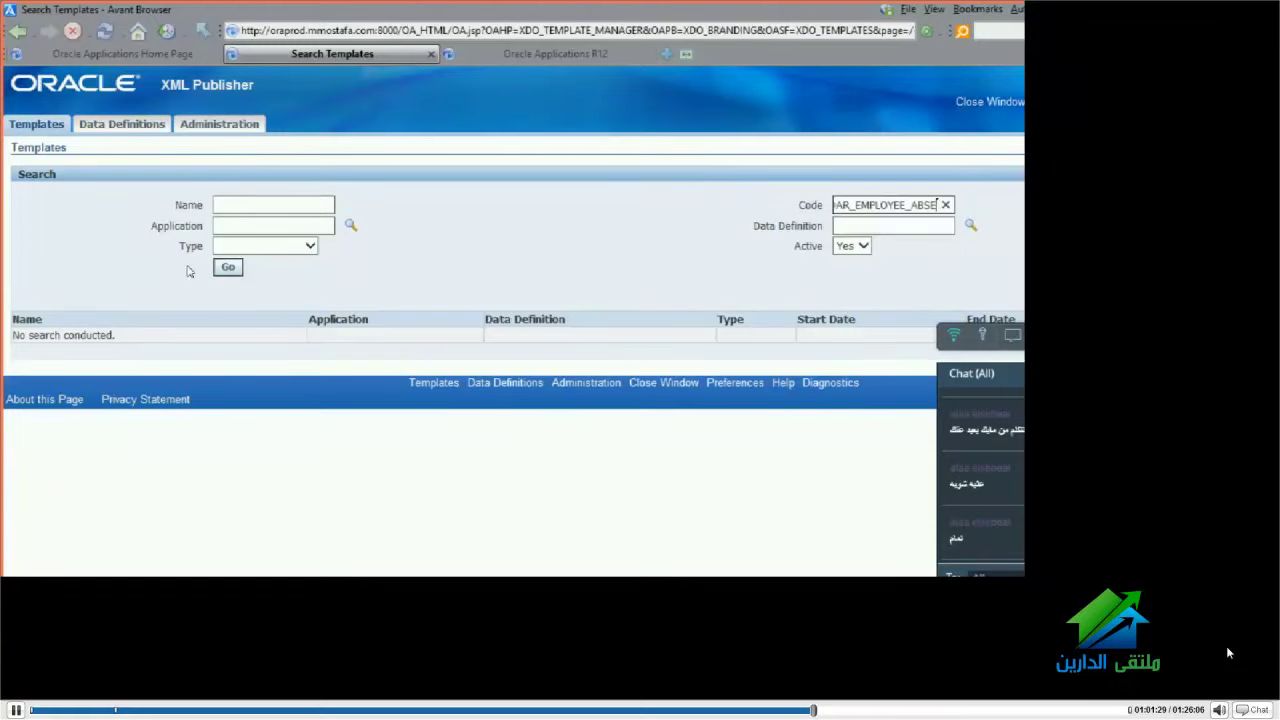
key("Return")
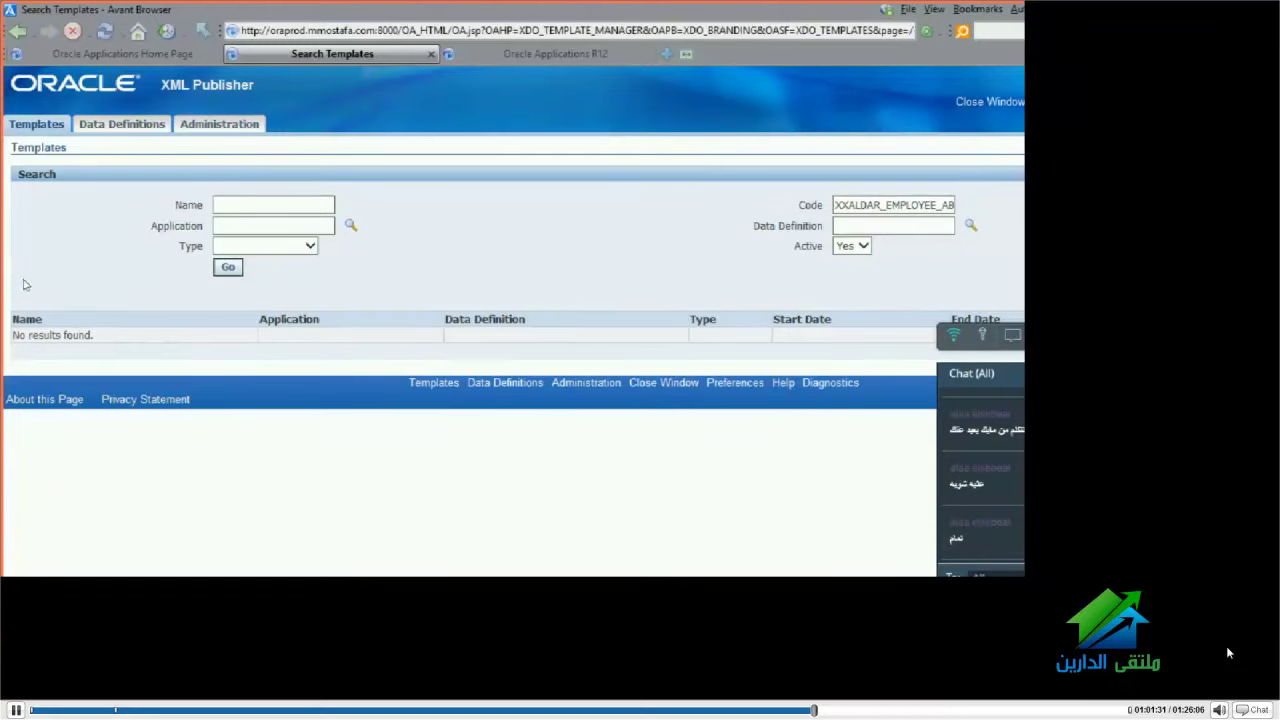
Start a new template with XXALDAR_EMPLOYEE_ABSE as its code and data definition, and Human Resources as its application
left_click(958, 229)
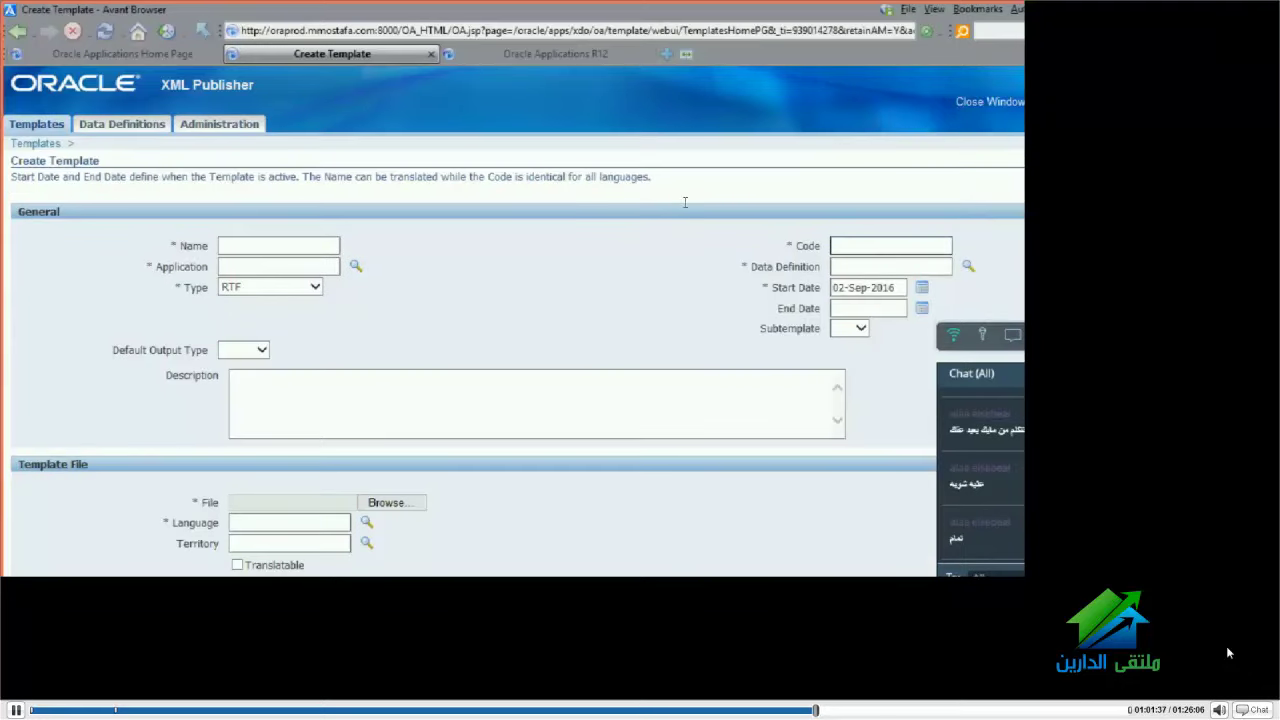
key("ctrl+v")
key("Tab")
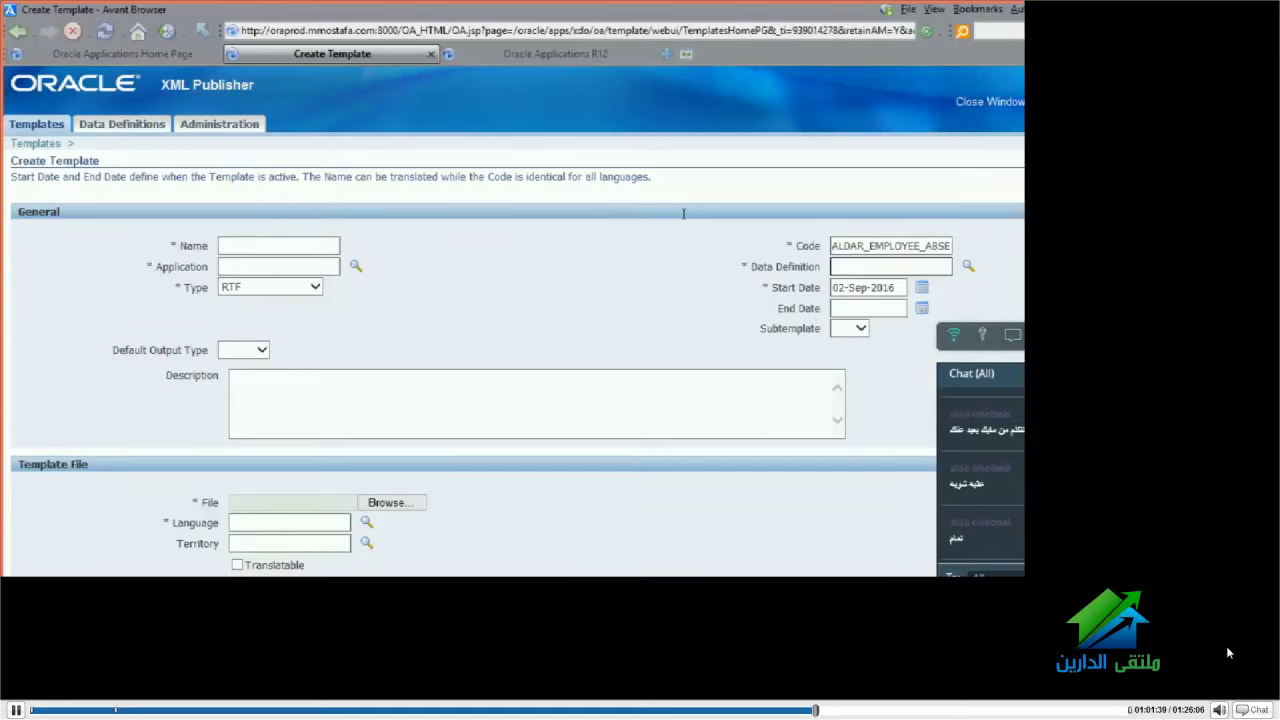
key("ctrl+v")
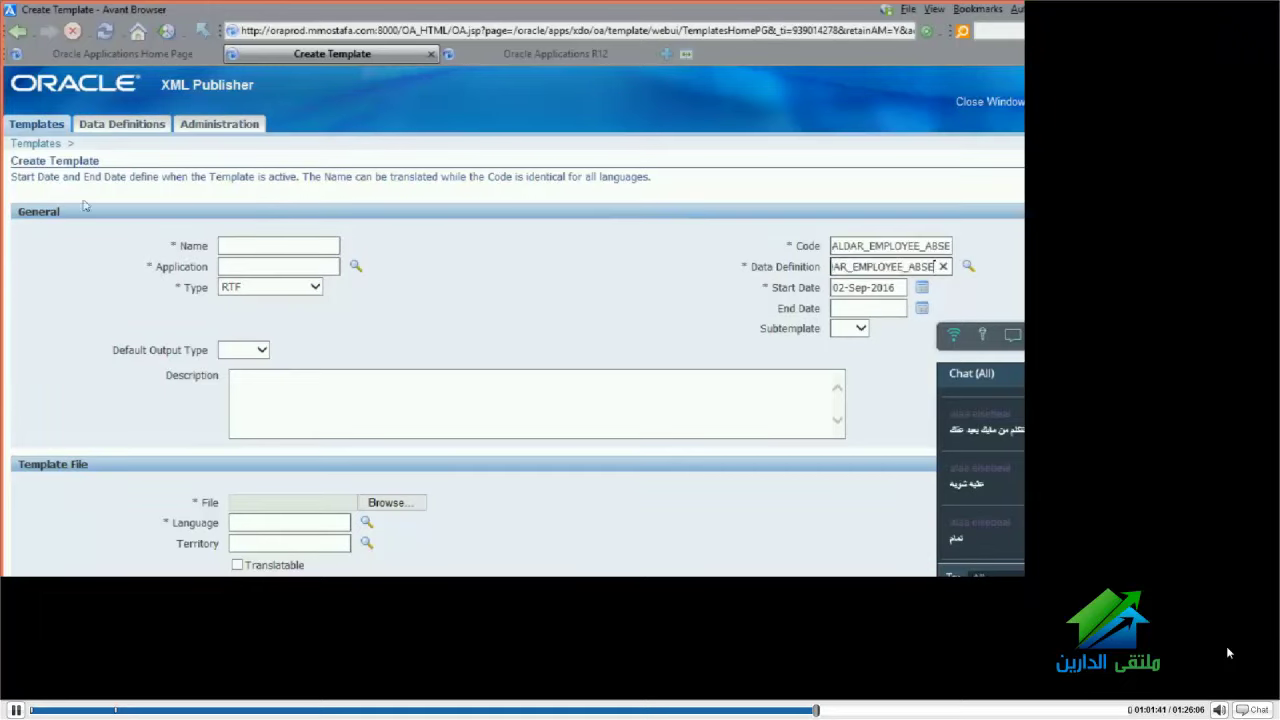
left_click(278, 266)
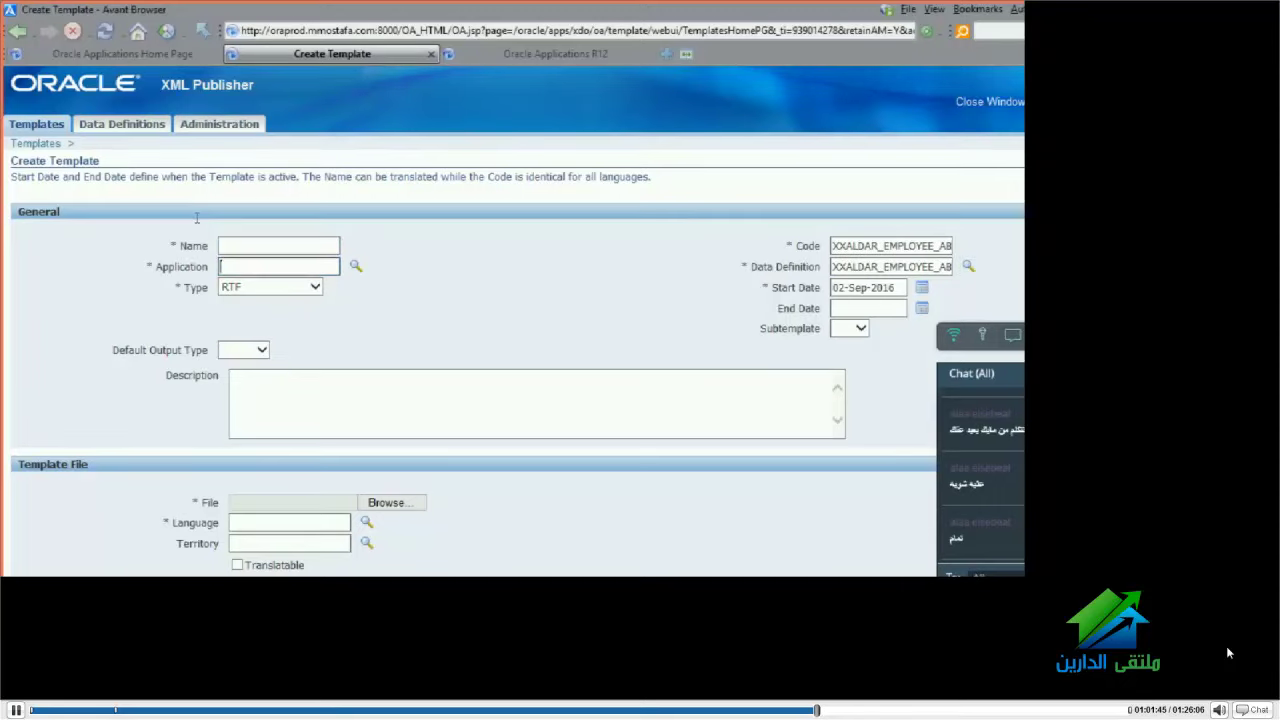
type("Human Resources")
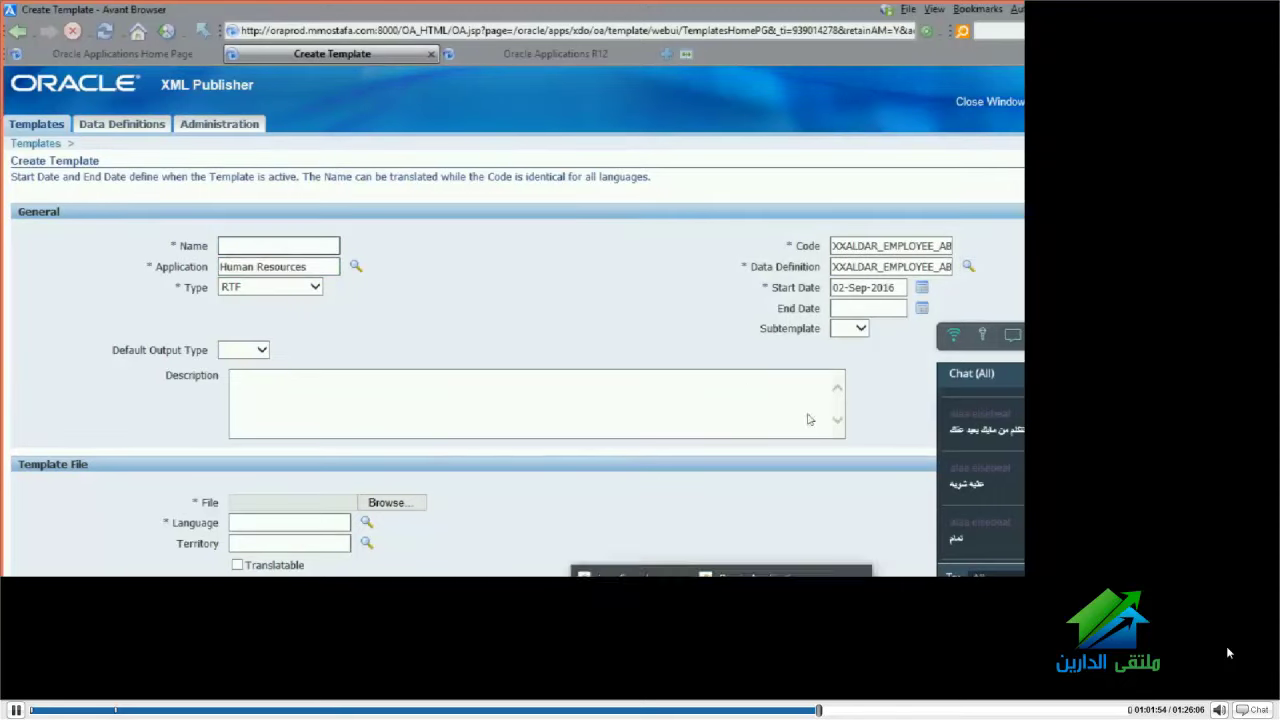
key("shift+Tab")
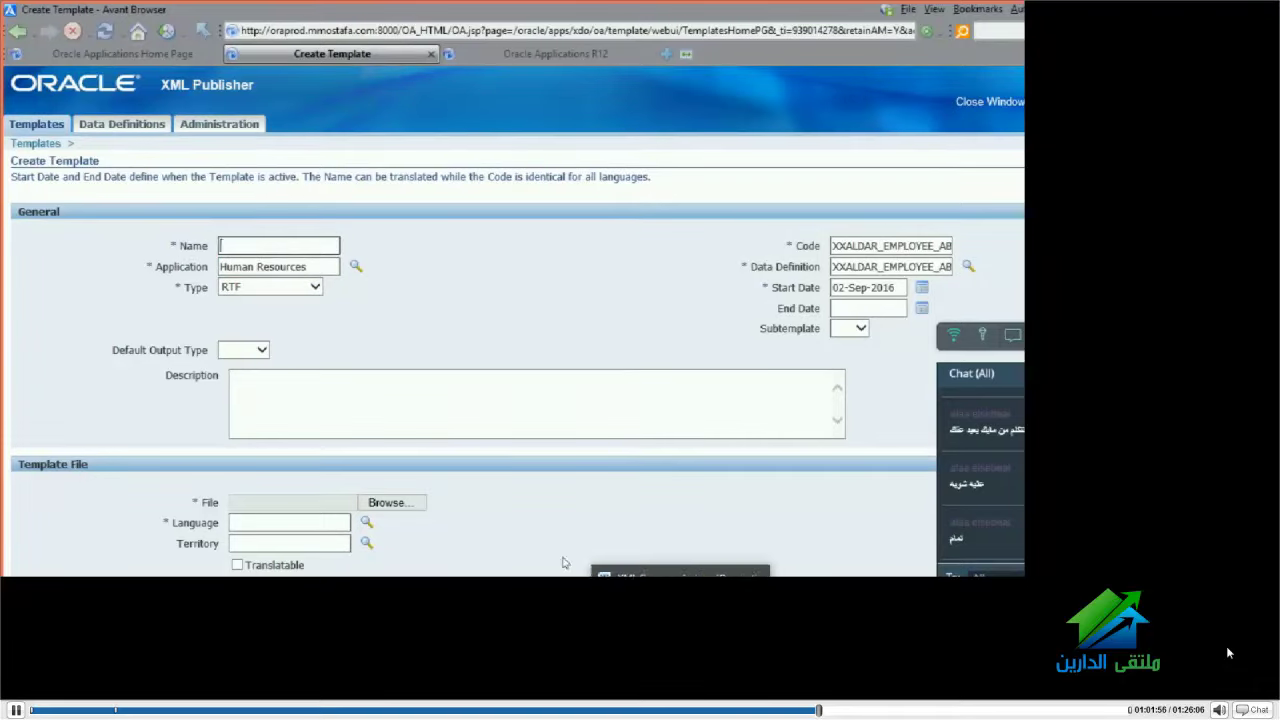
mouse_move(568, 563)
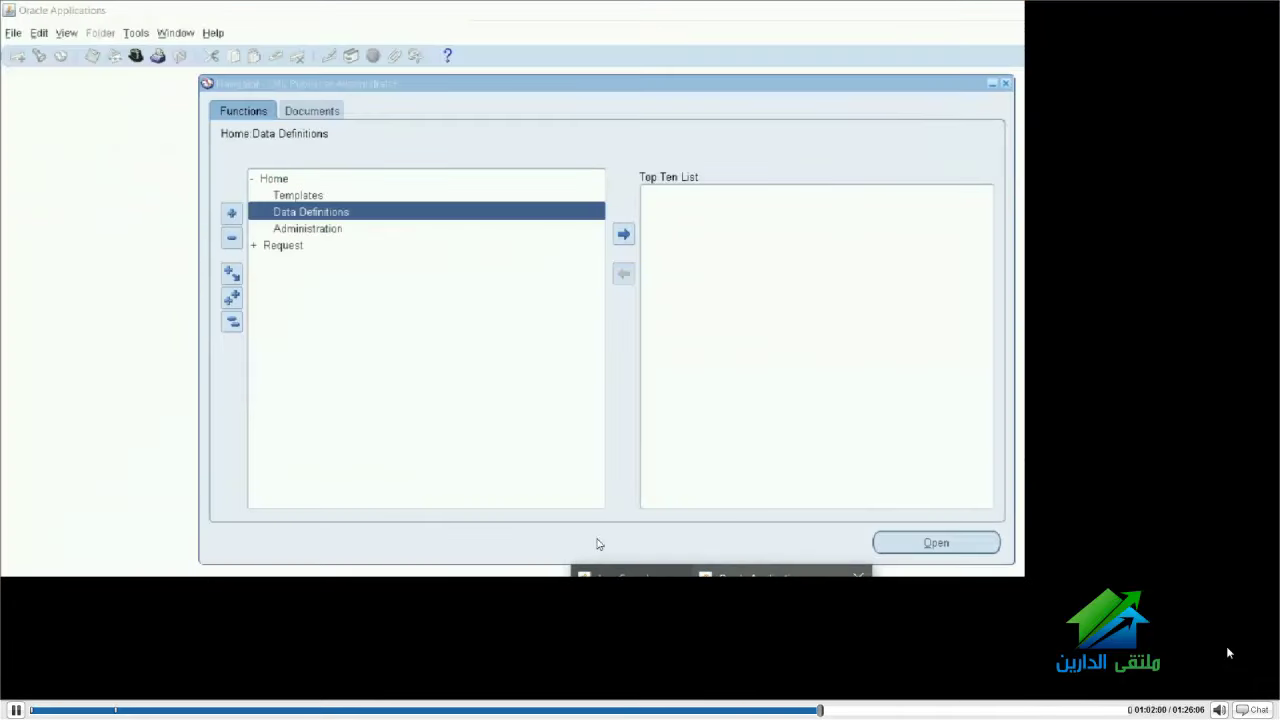
left_click(645, 572)
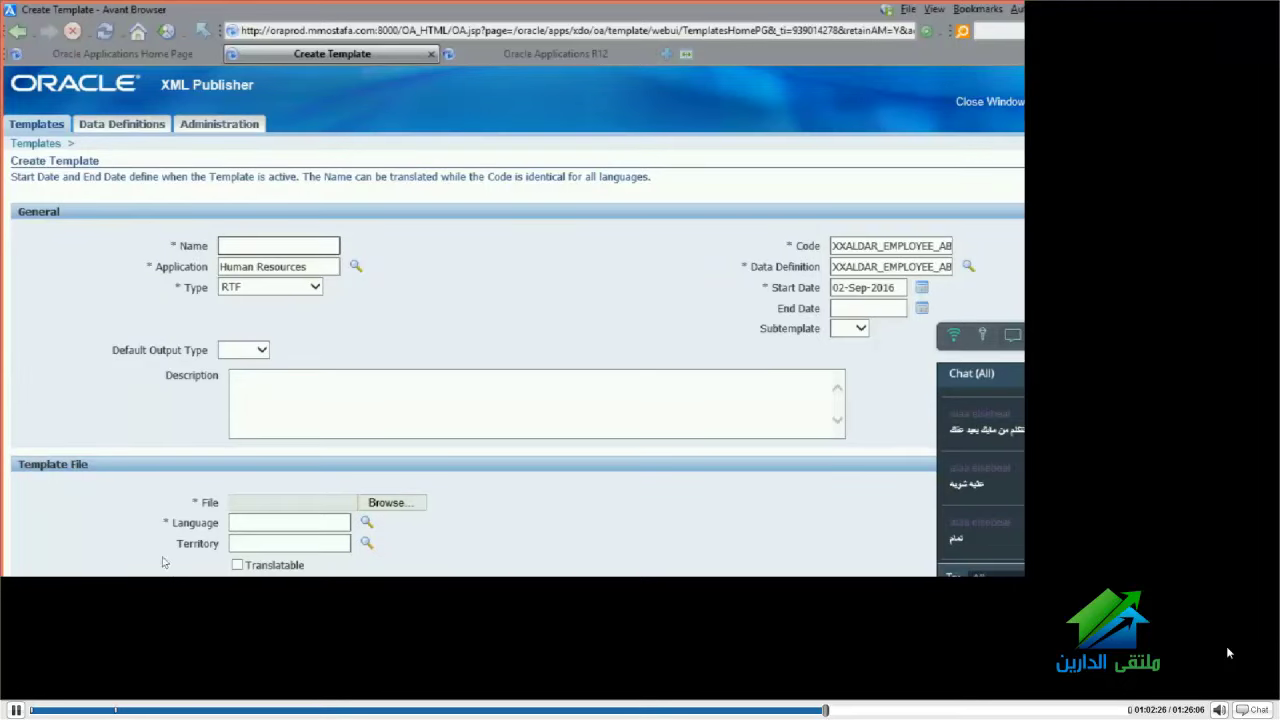
key("alt+Tab")
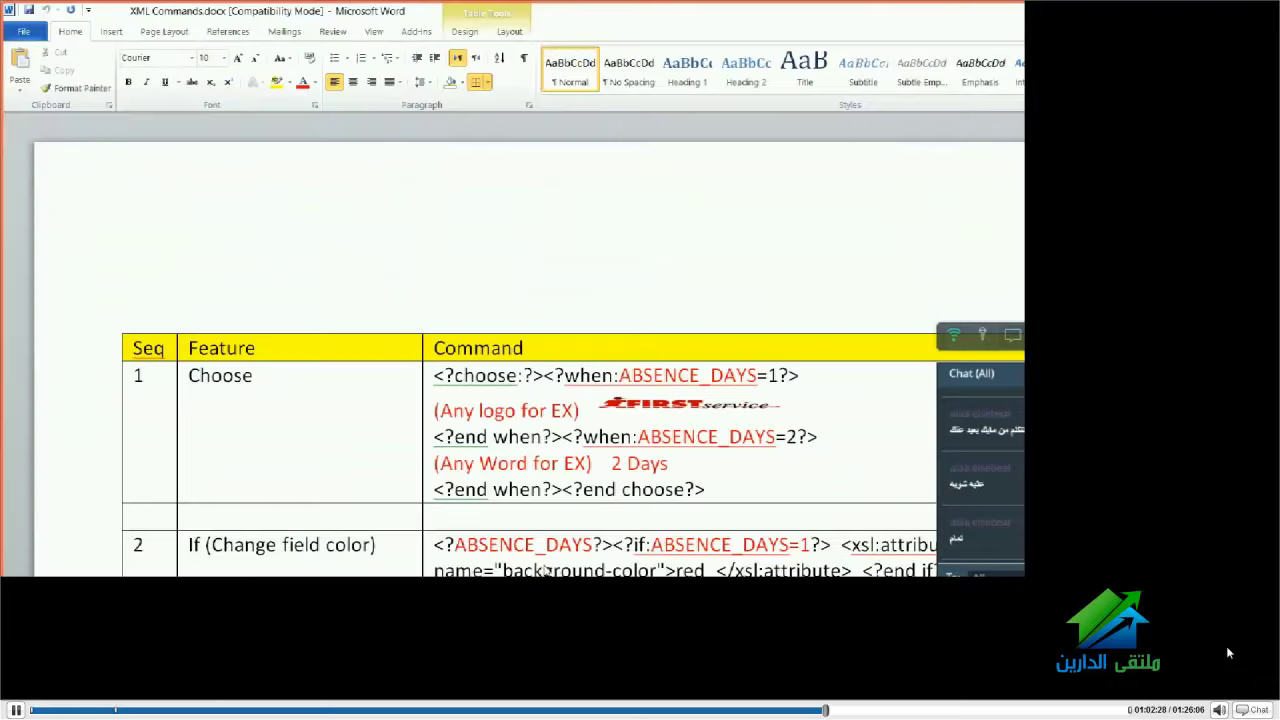
key("alt+Tab")
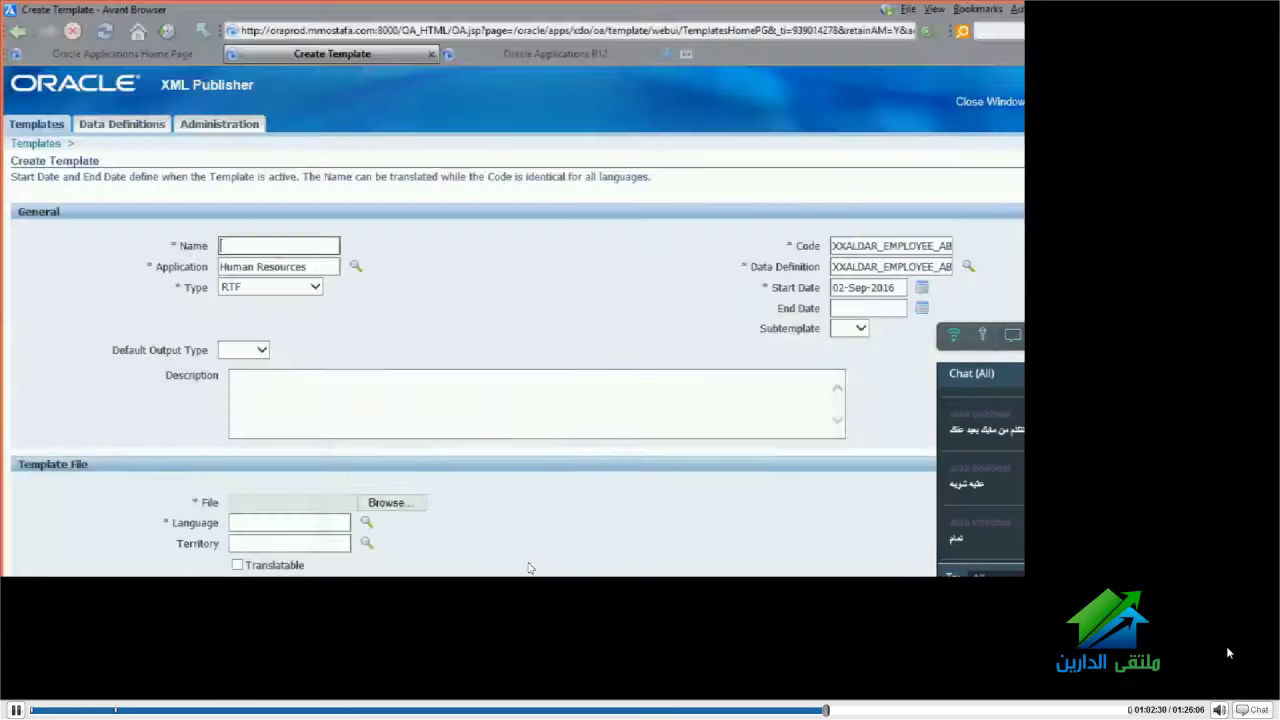
Switch to the Oracle Applications requests and save the Employees HR Absences output as Employees_HR_Absences_020916.xls in the XML_LEC02 folder
key("alt+Tab")
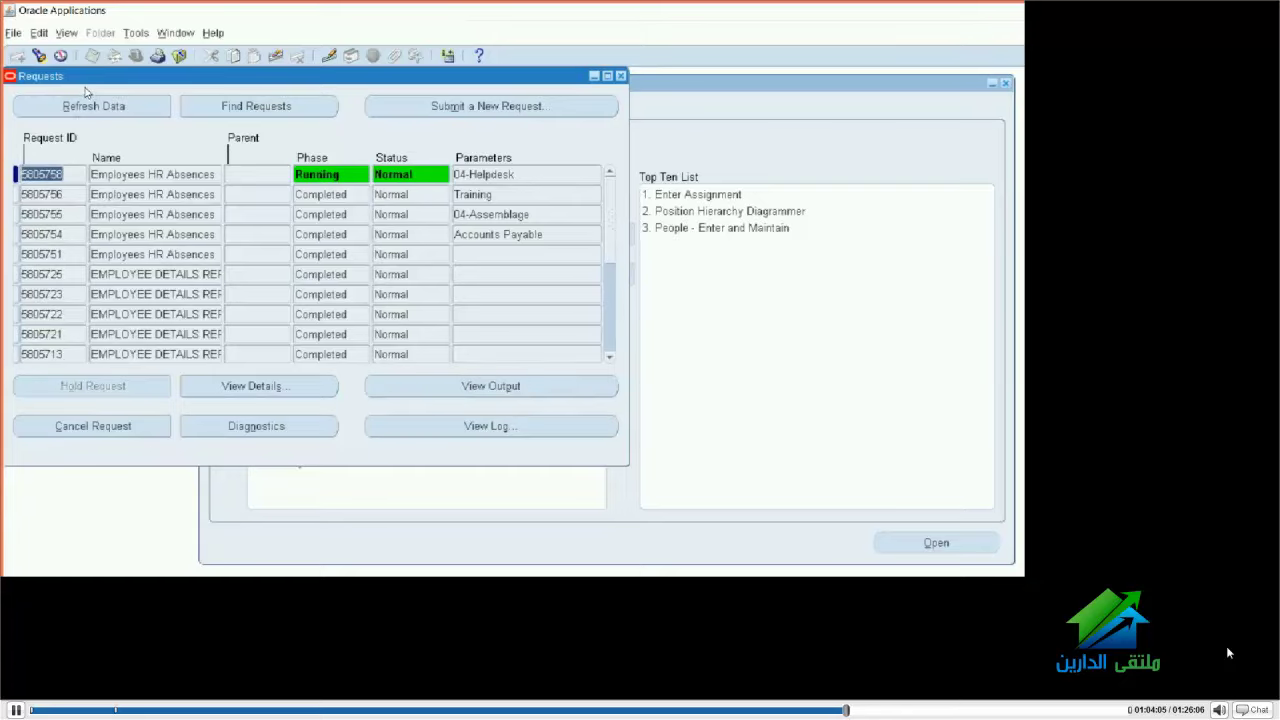
left_click(187, 571)
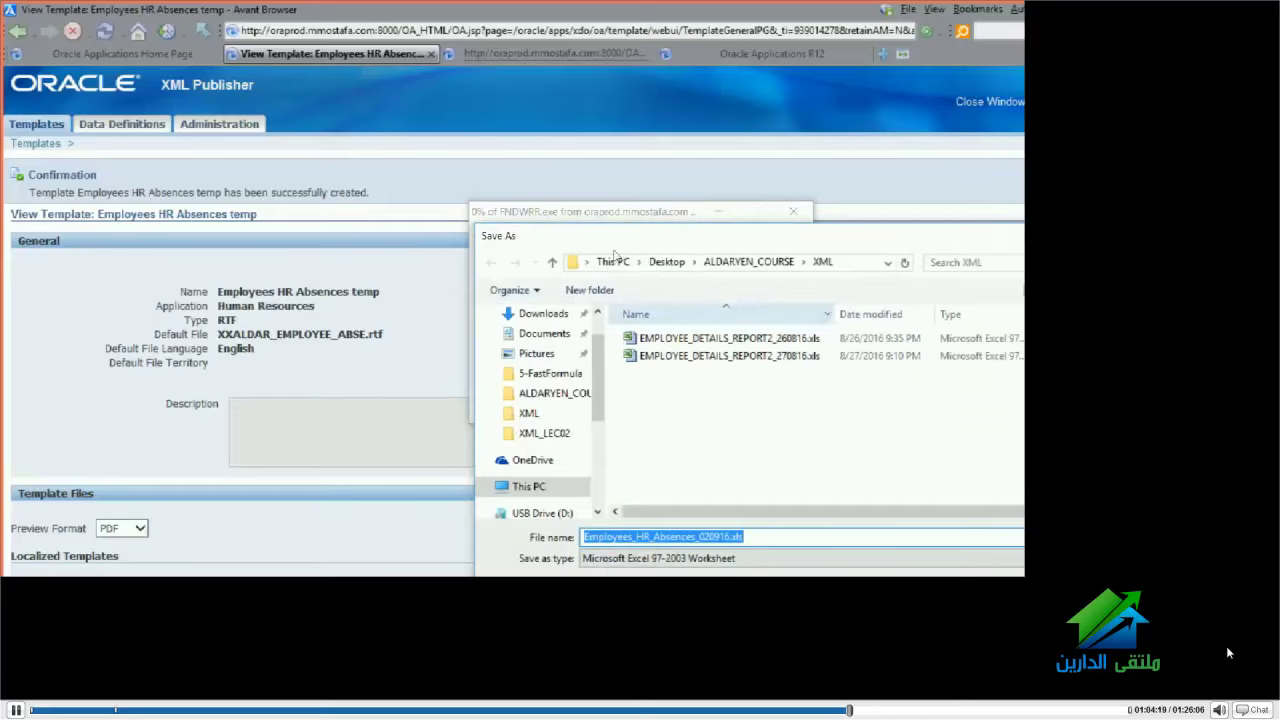
left_click(749, 262)
double_click(665, 373)
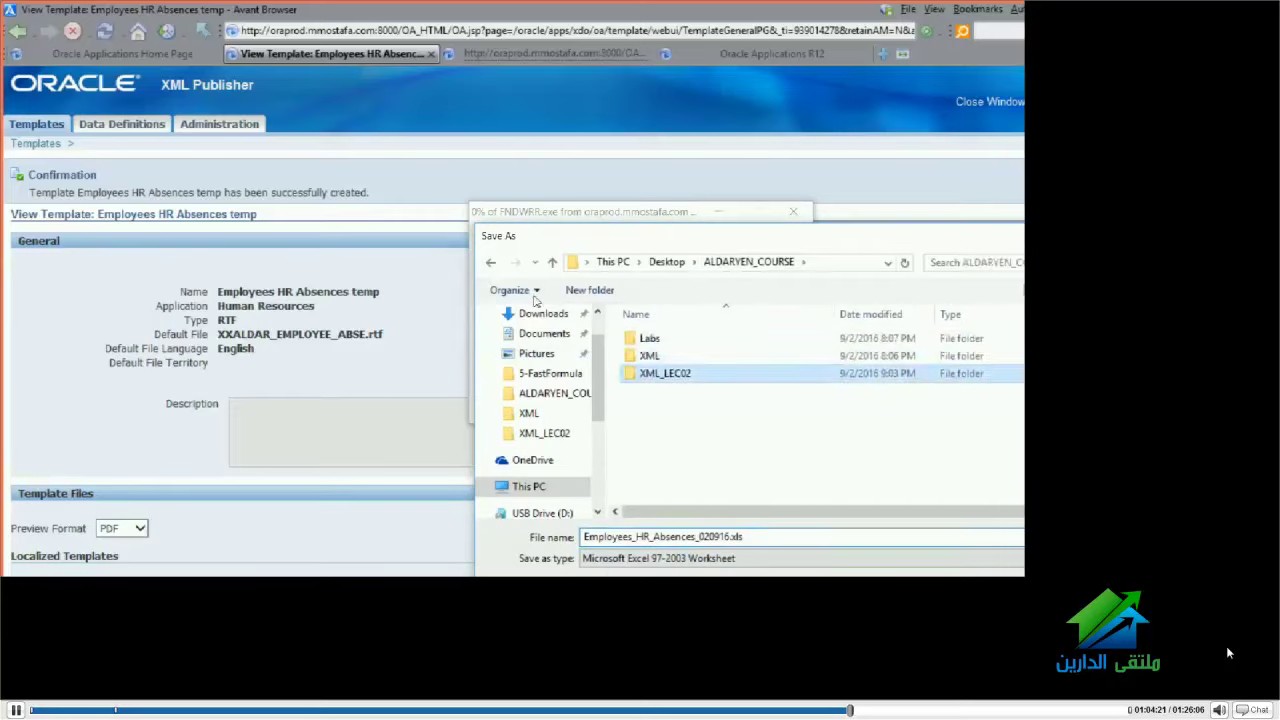
key("Return")
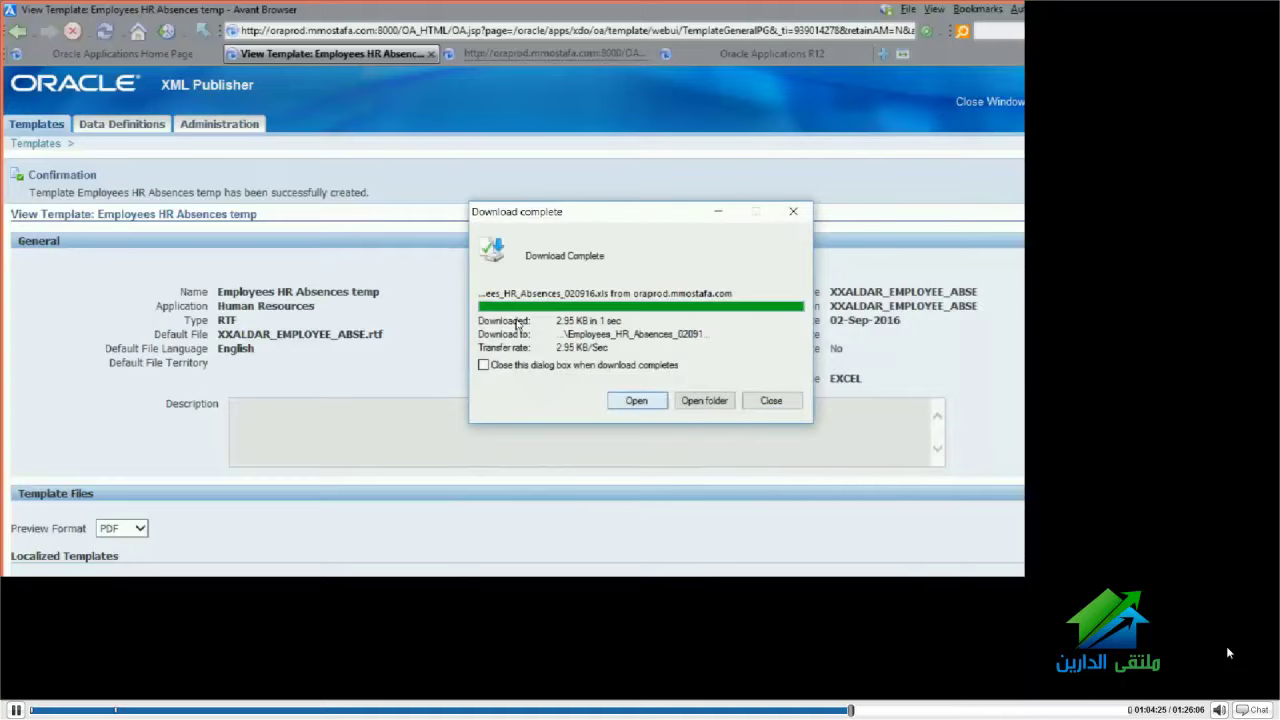
Open the downloaded Employees_HR_Absences_020916.xls in Excel and examine the report's columns and data rows
left_click(636, 400)
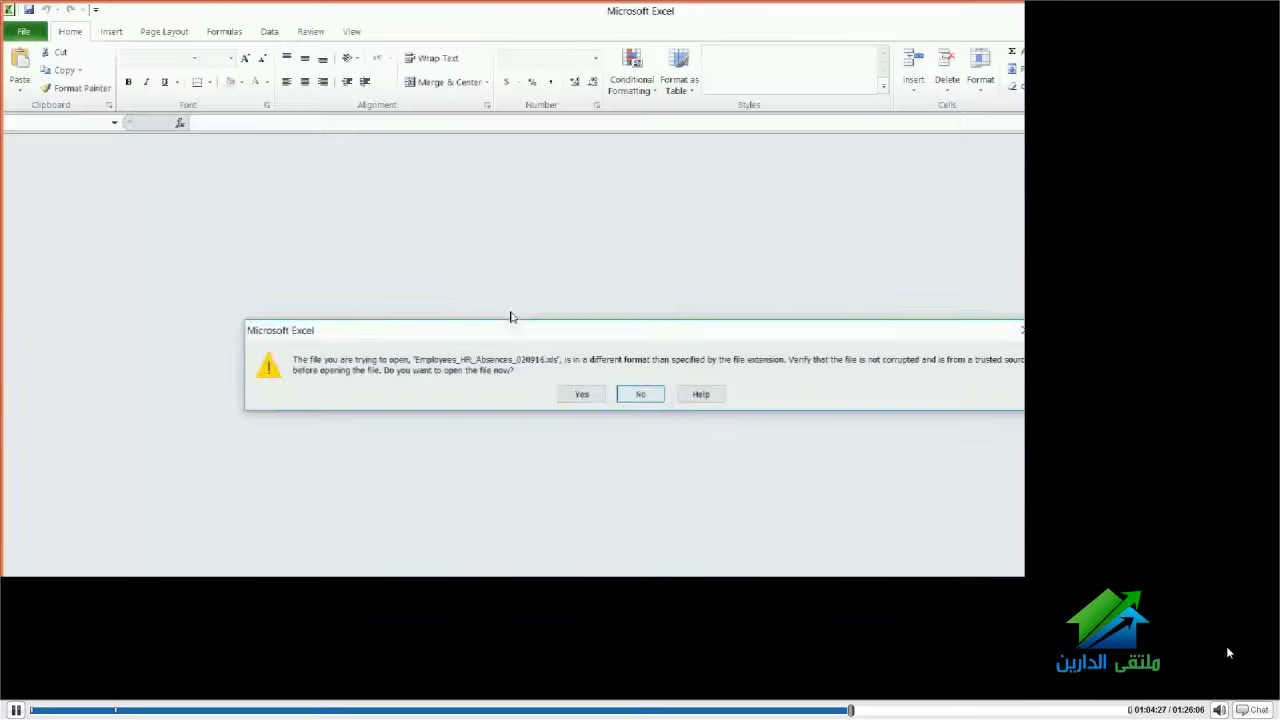
key("Return")
left_click_drag(192, 284, 192, 349)
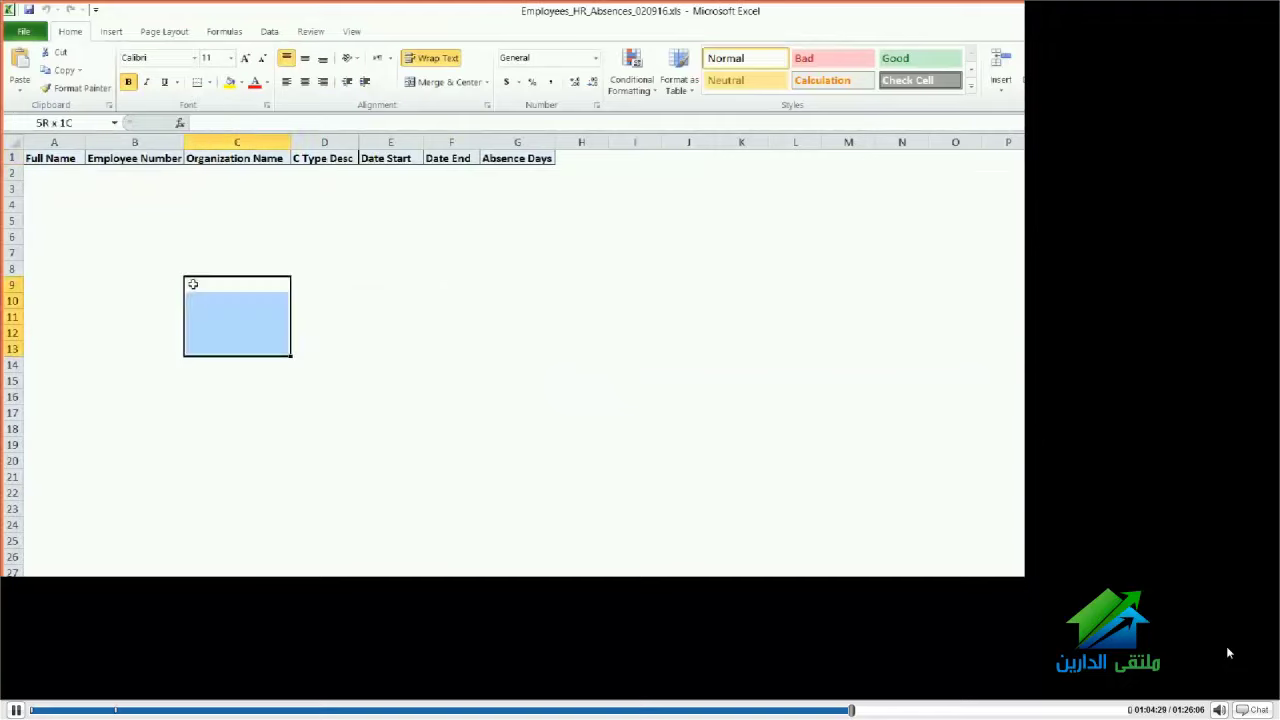
left_click(390, 204)
left_click(517, 173)
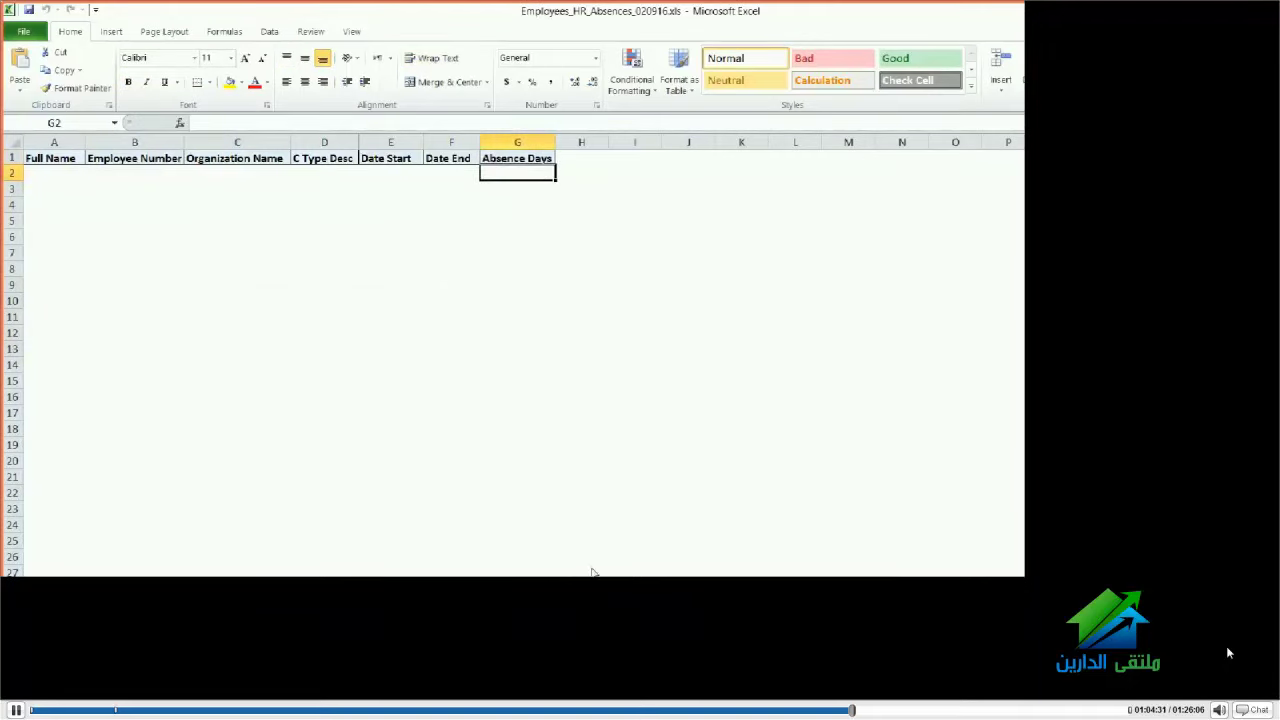
Switch back to the Requests window of Oracle Applications and refresh the list of requests
left_click(586, 572)
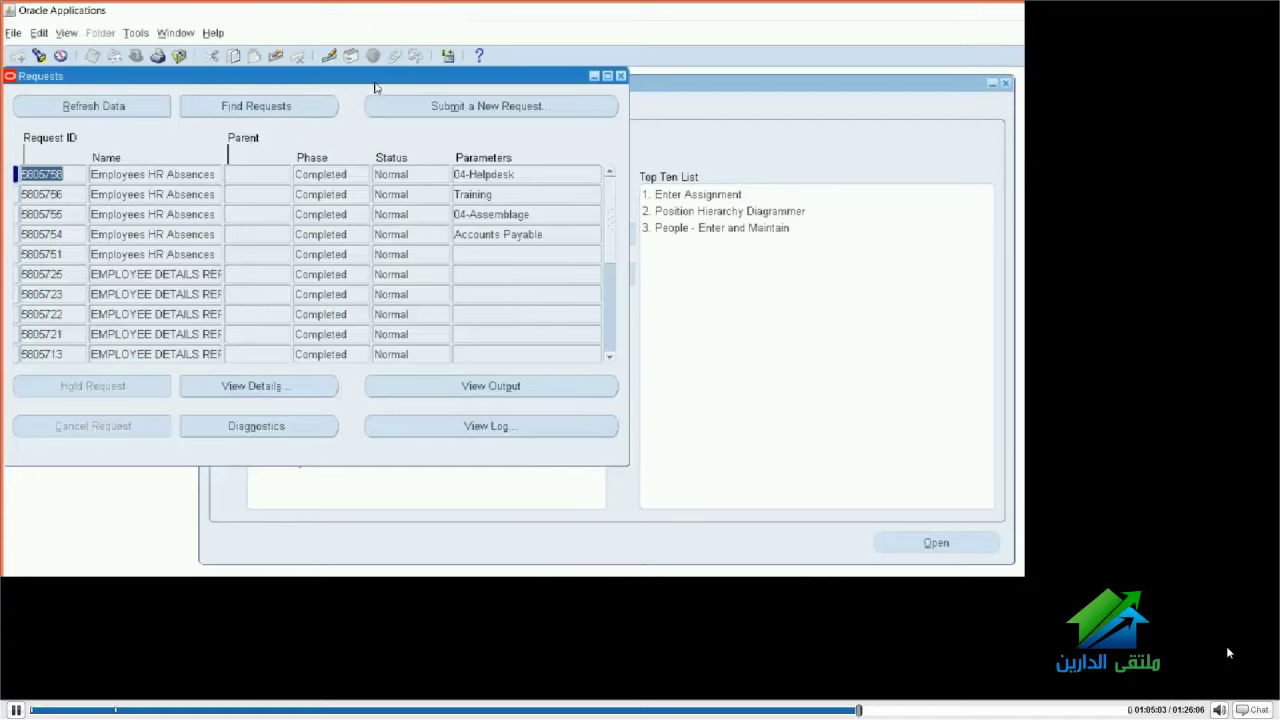
left_click(87, 92)
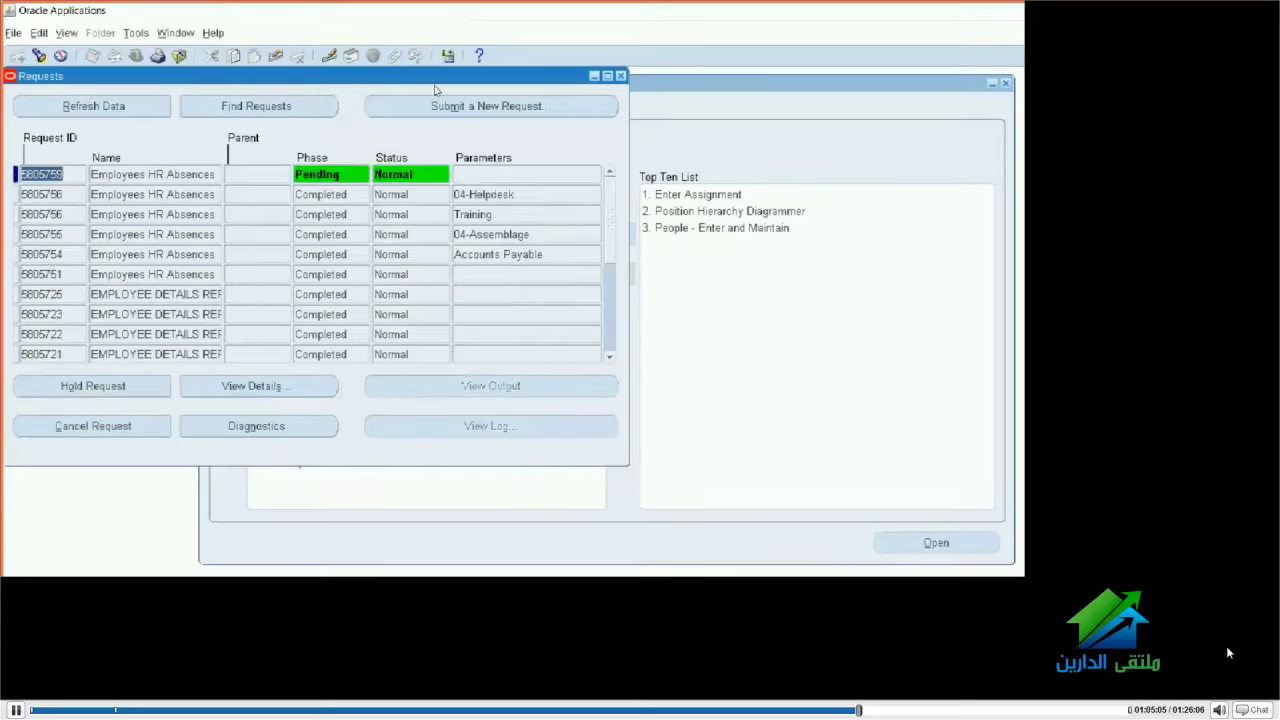
Start a new single request for the Employees HR Absences program
left_click(434, 90)
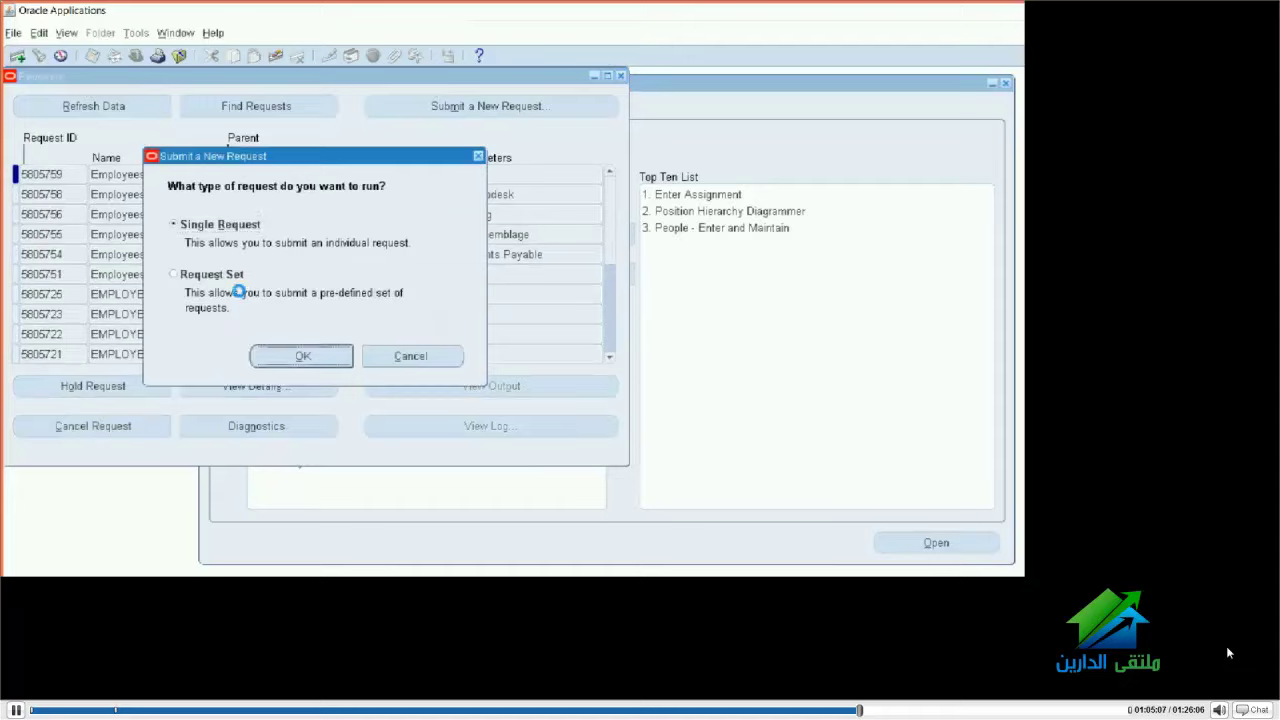
key("Return")
type("Employees HR Absences")
key("Tab")
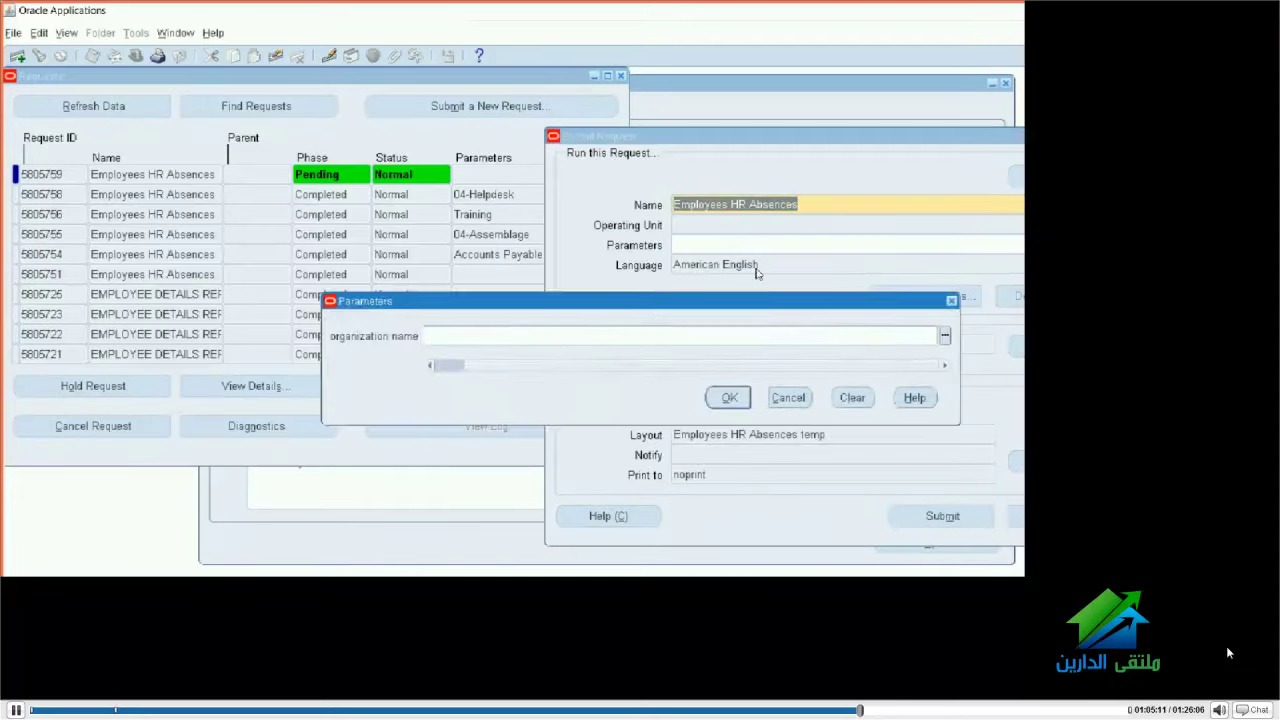
Set the organization name parameter to Training and submit the request without submitting another one
key("ctrl+l")
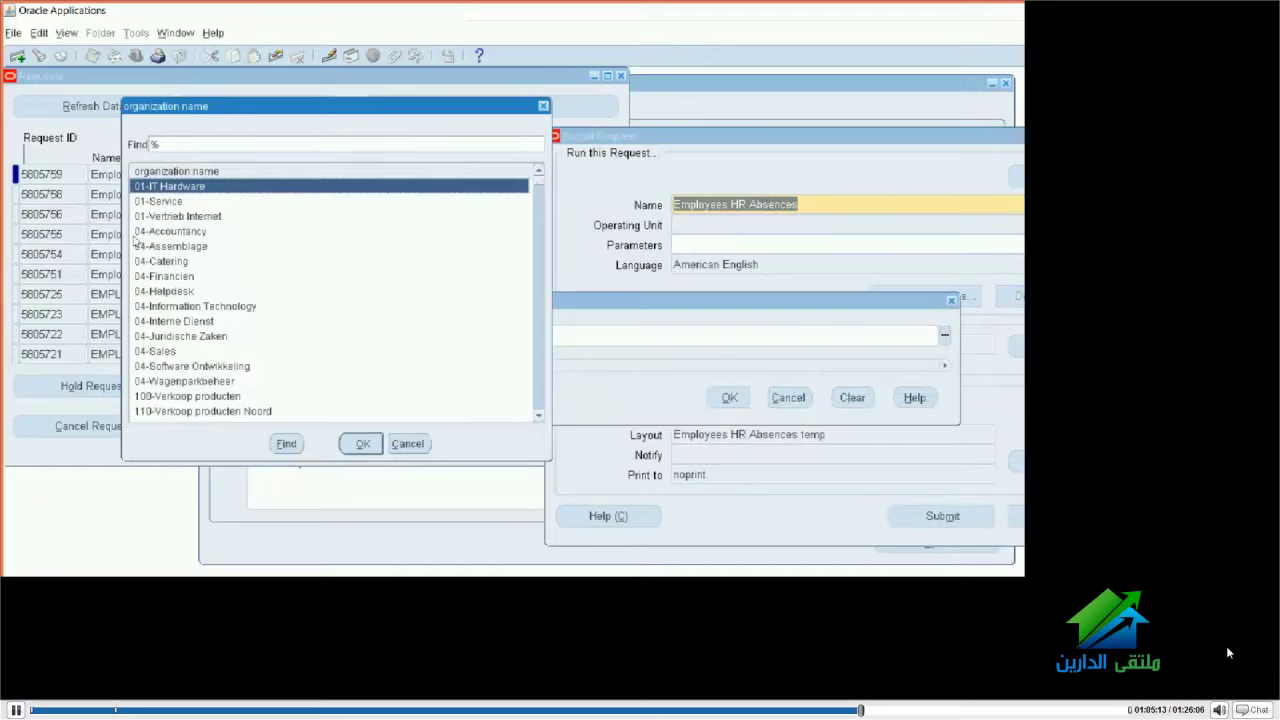
scroll(150, 280, "down", 15)
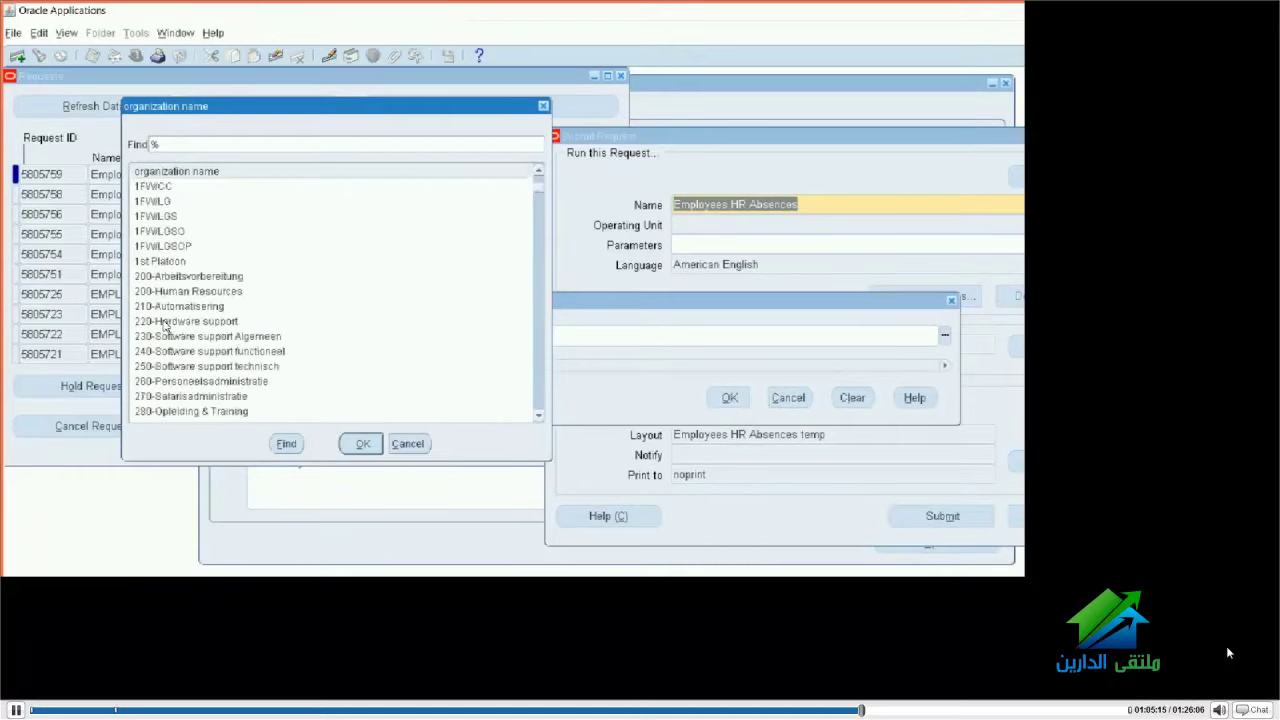
scroll(165, 326, "down", 4)
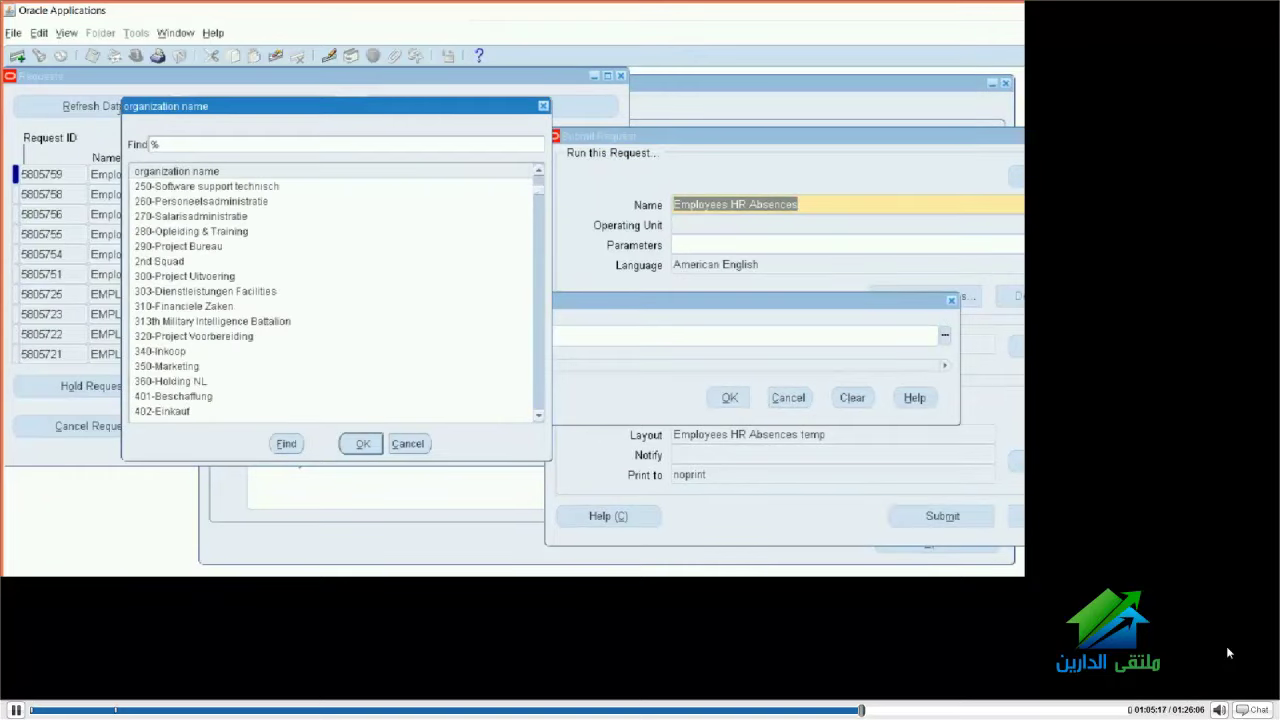
type("Trainin")
key("Return")
key("Return")
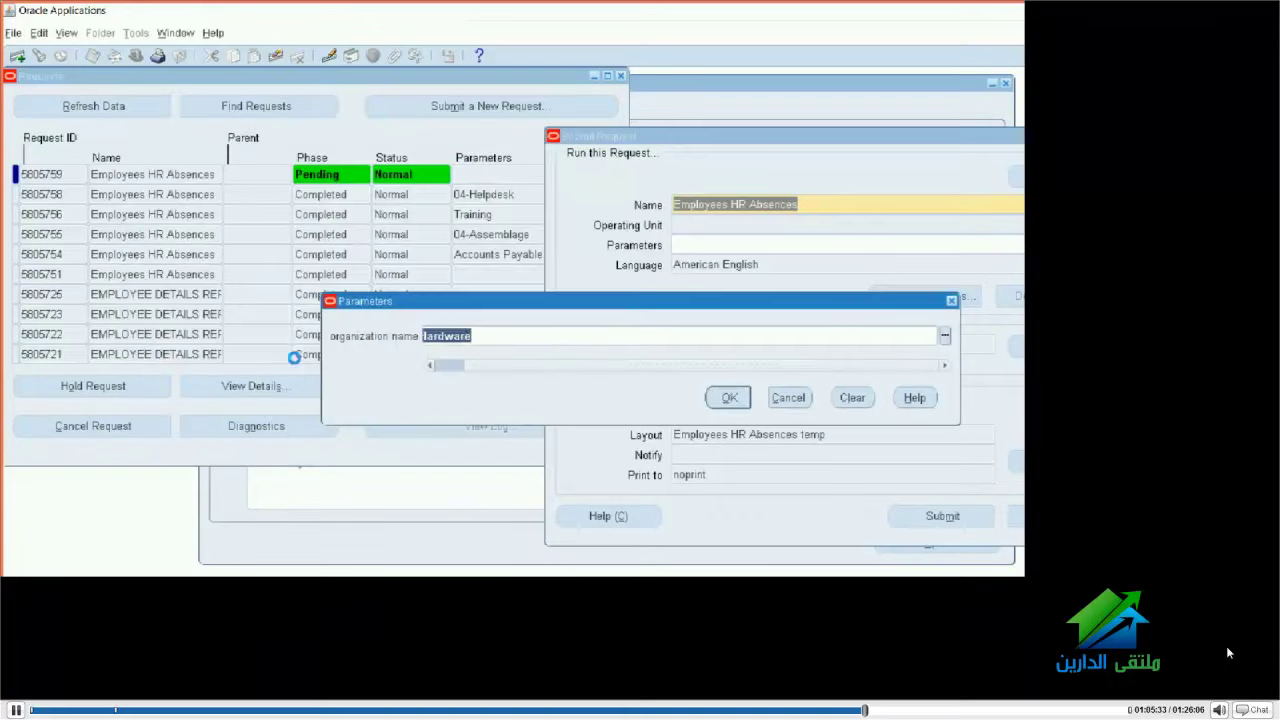
key("Tab")
key("Return")
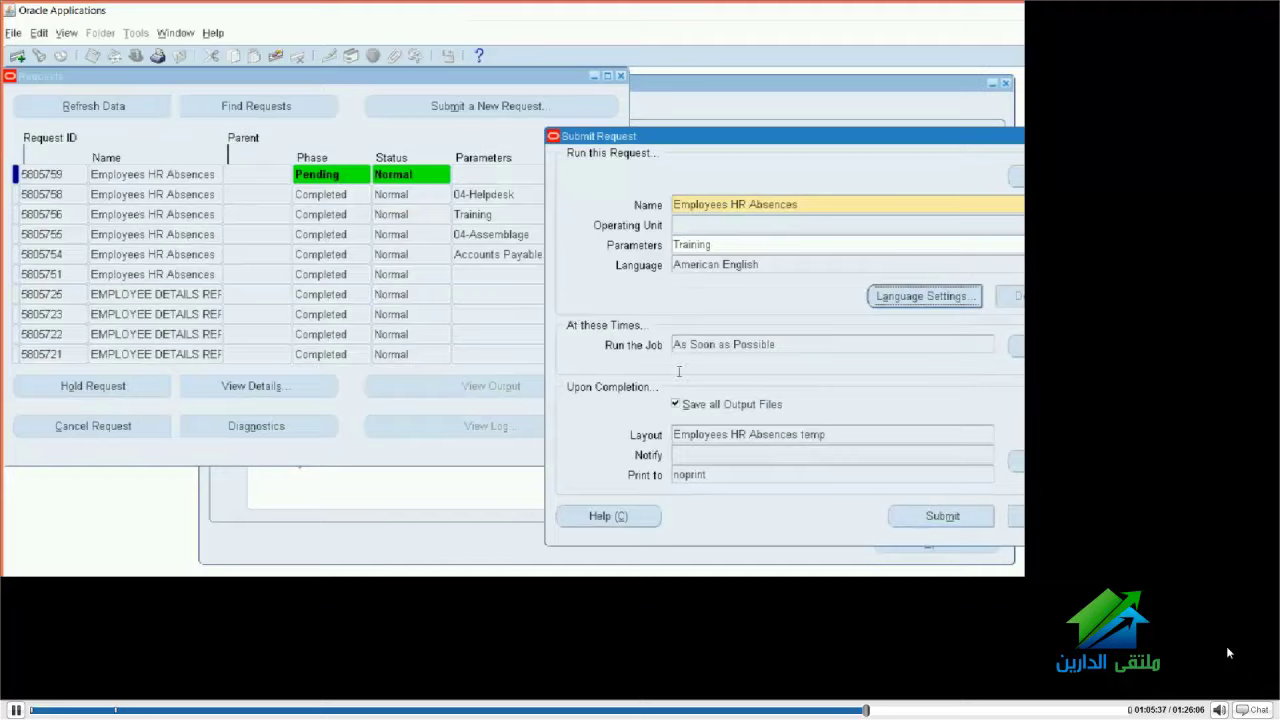
key("alt+m")
key("alt+n")
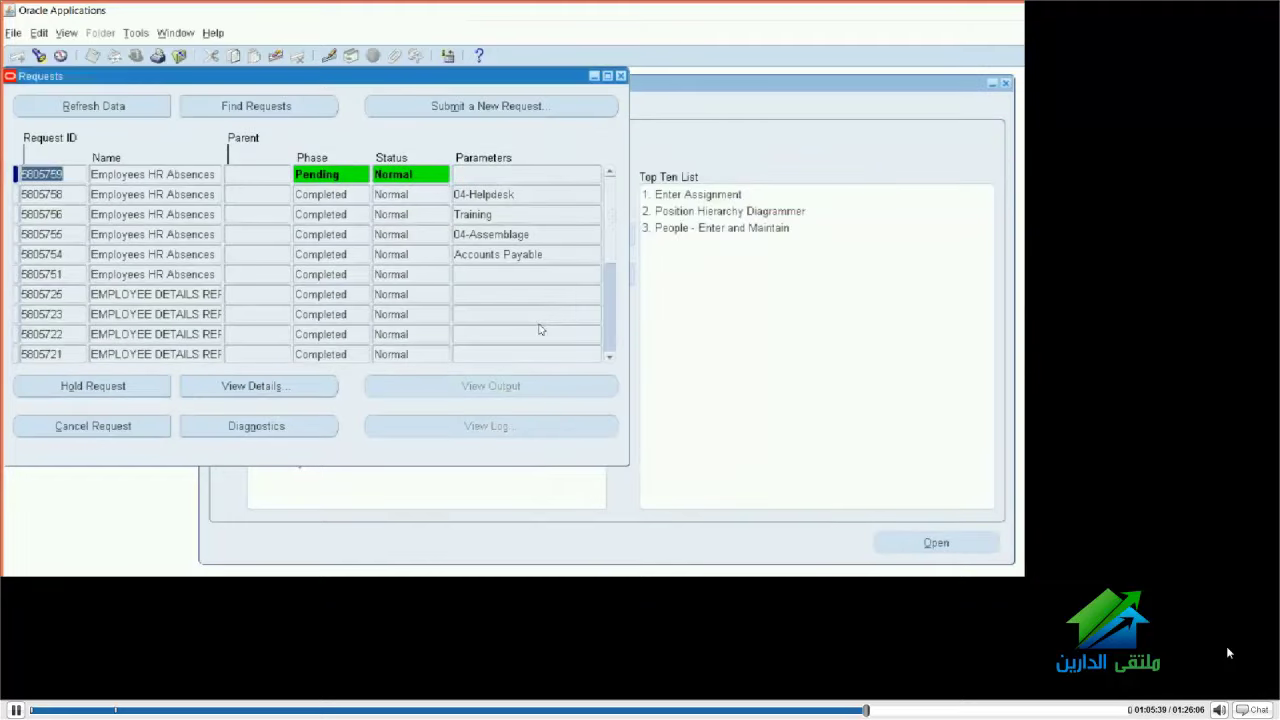
Refresh the requests list repeatedly to follow the progress of the newly submitted Training request
left_click(94, 100)
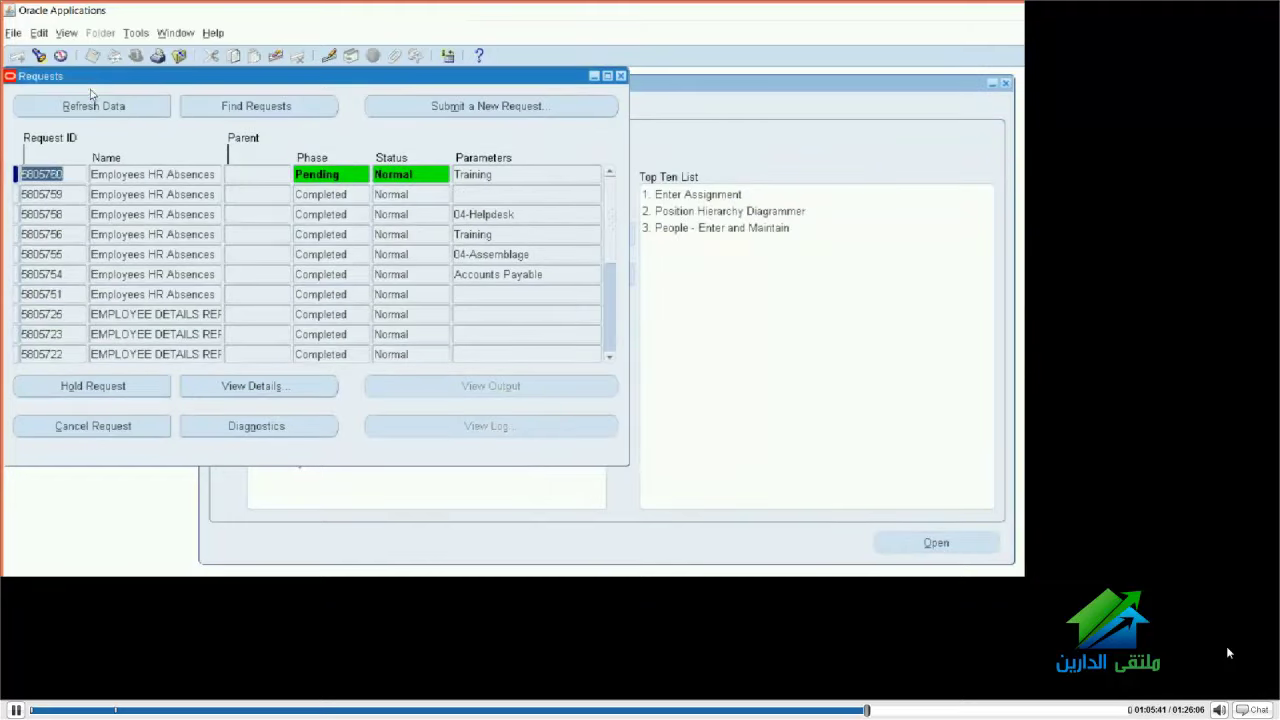
left_click(90, 90)
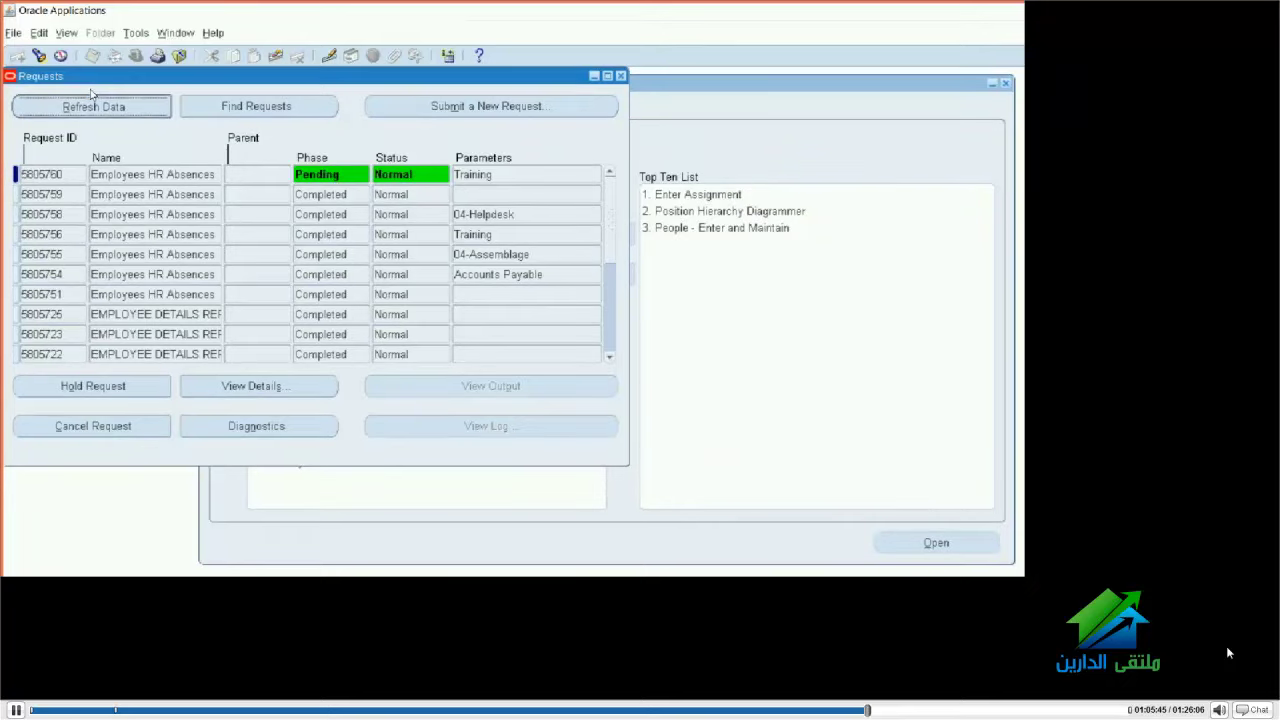
left_click(90, 89)
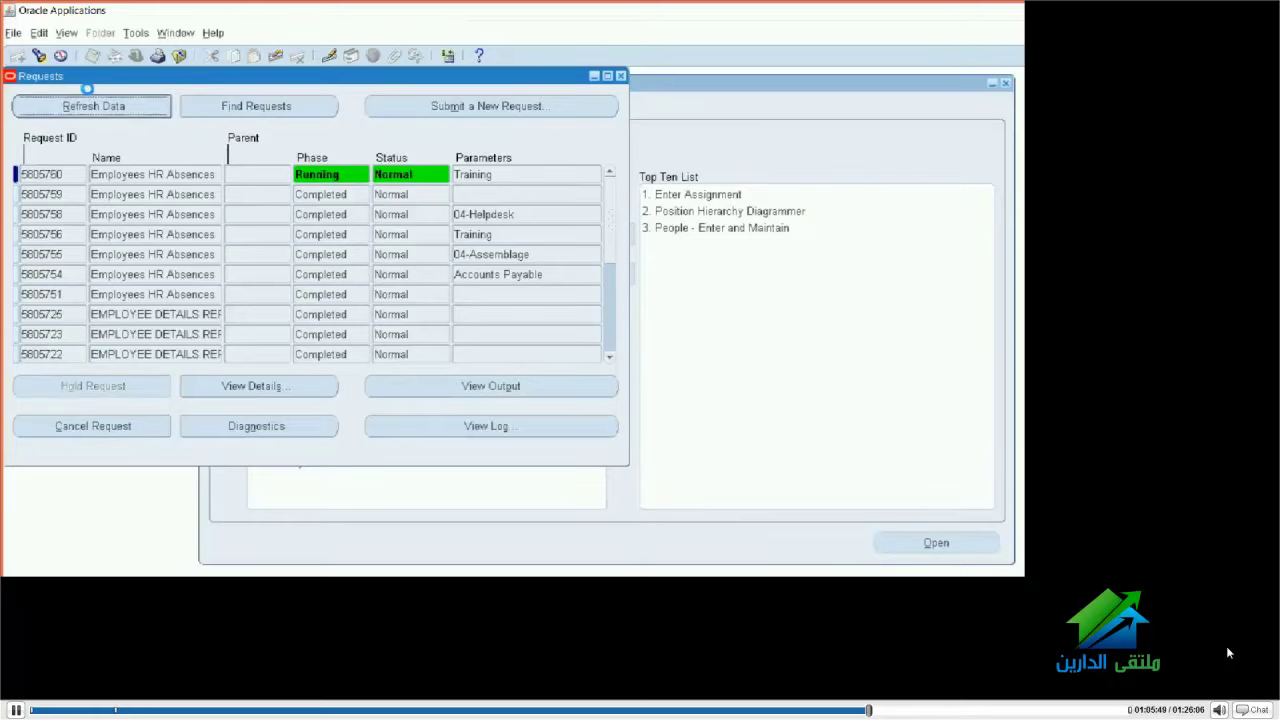
left_click(87, 89)
View the Training request's output and save it as Employees_HR_Absences_020916.xls in the XML_LEC02 folder, replacing the existing file and retrying the blocked copy
left_click(430, 386)
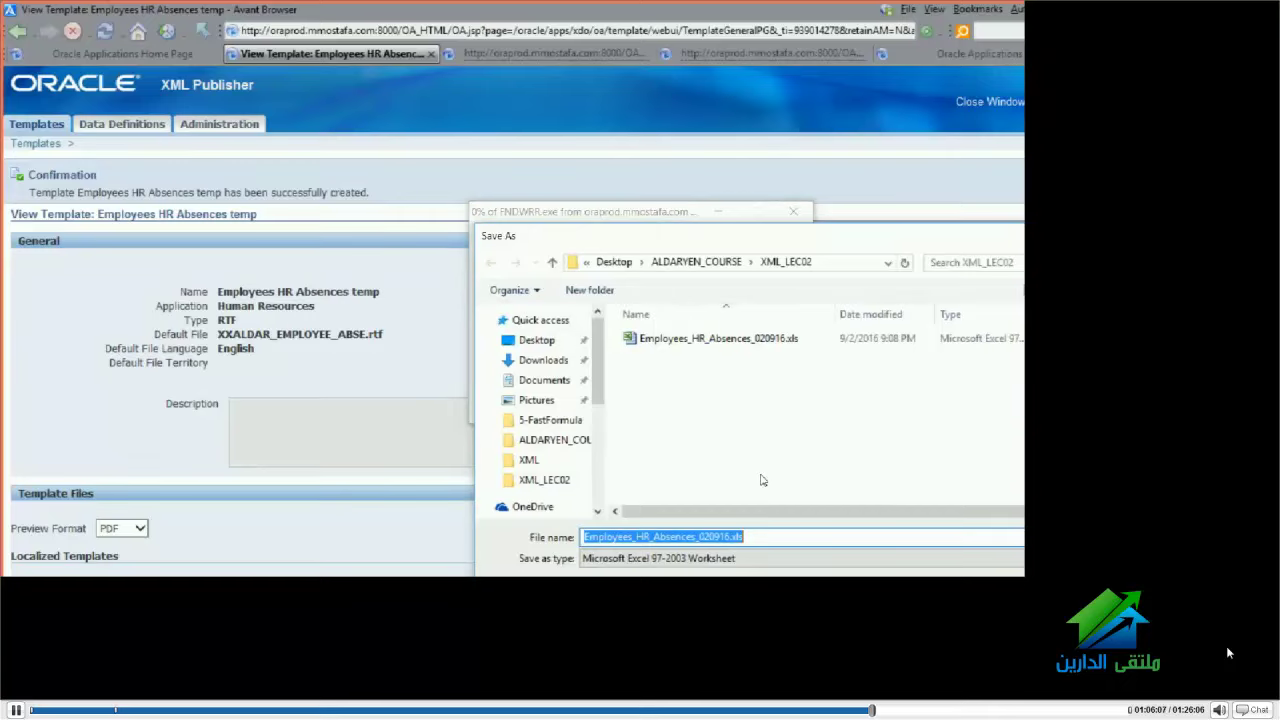
key("Return")
key("y")
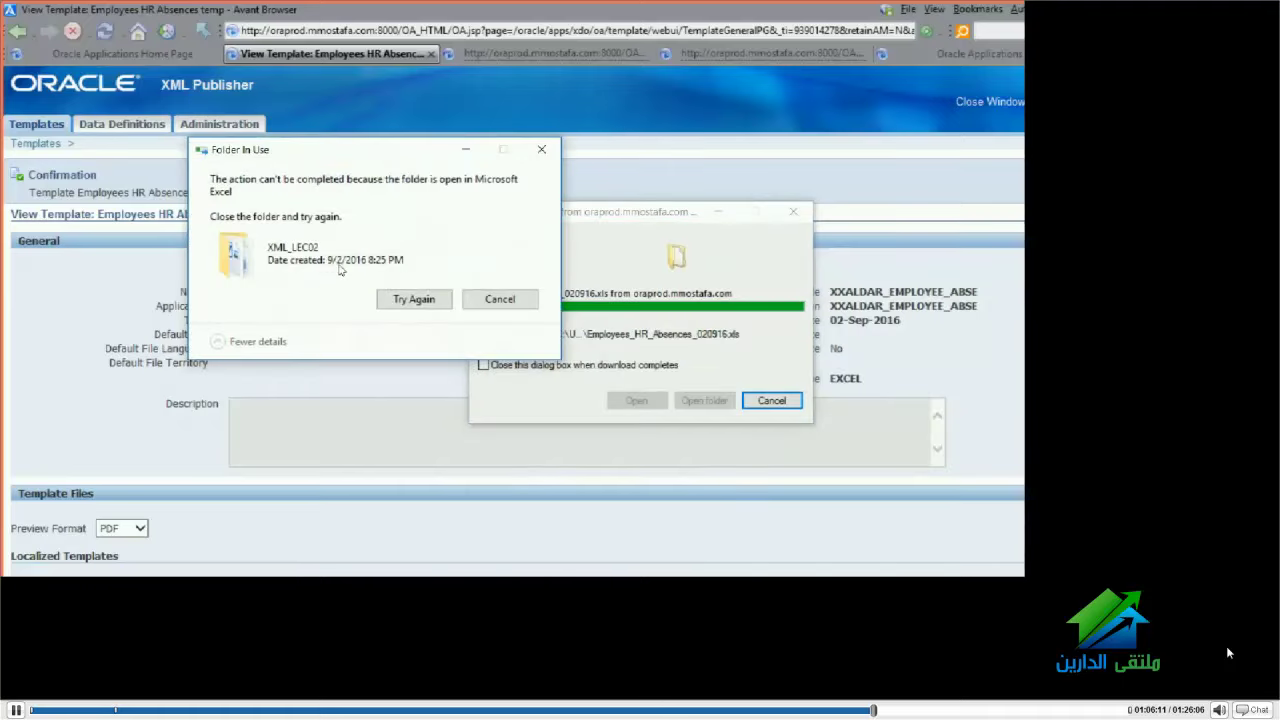
key("Return")
right_click(762, 575)
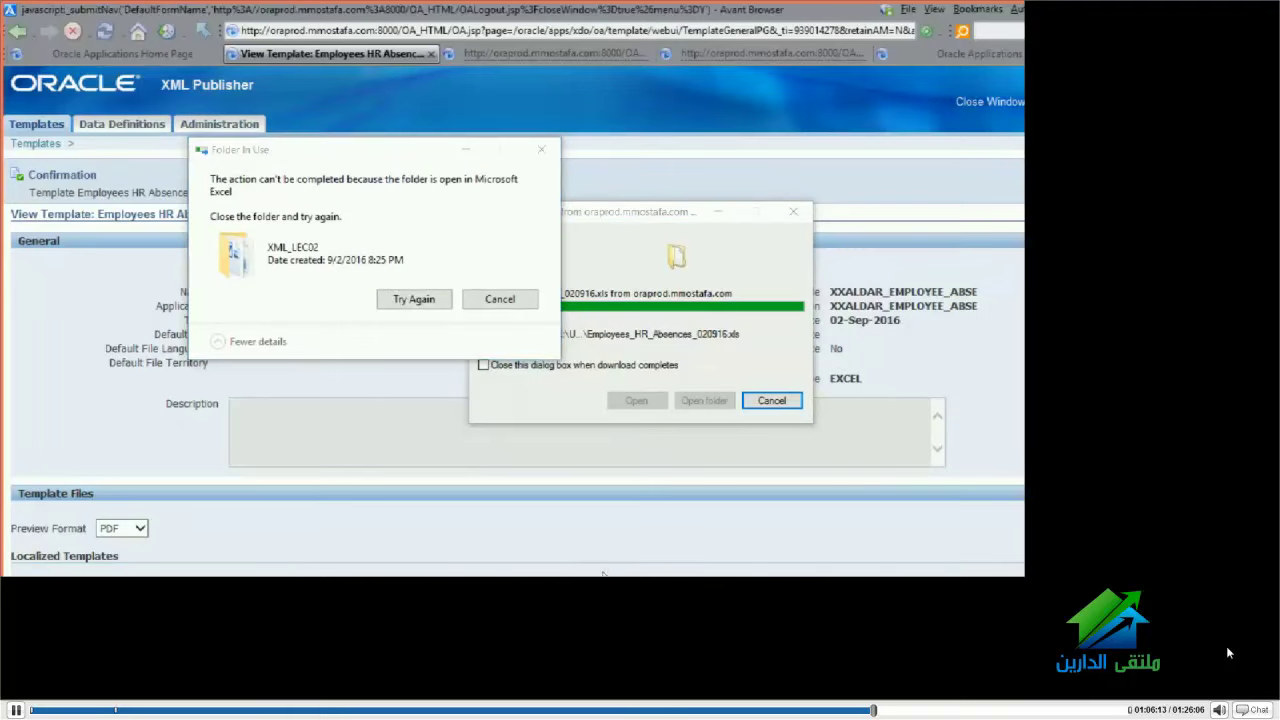
left_click(578, 533)
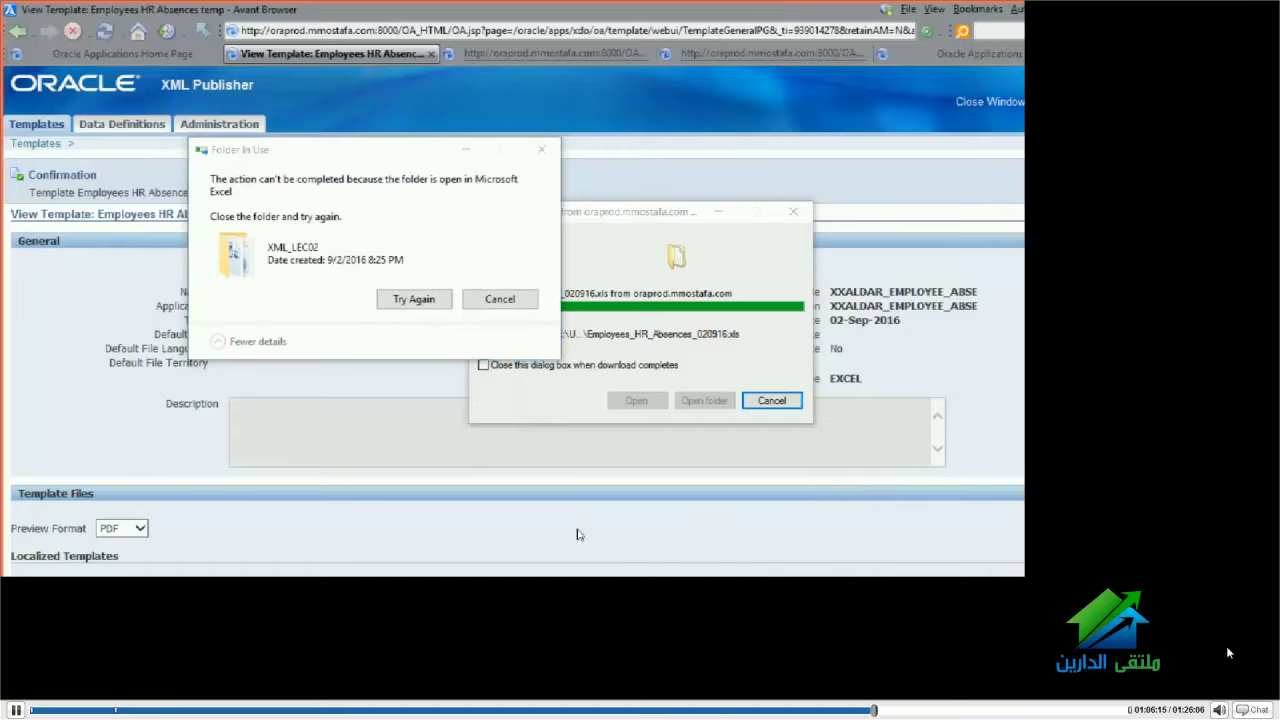
left_click(414, 299)
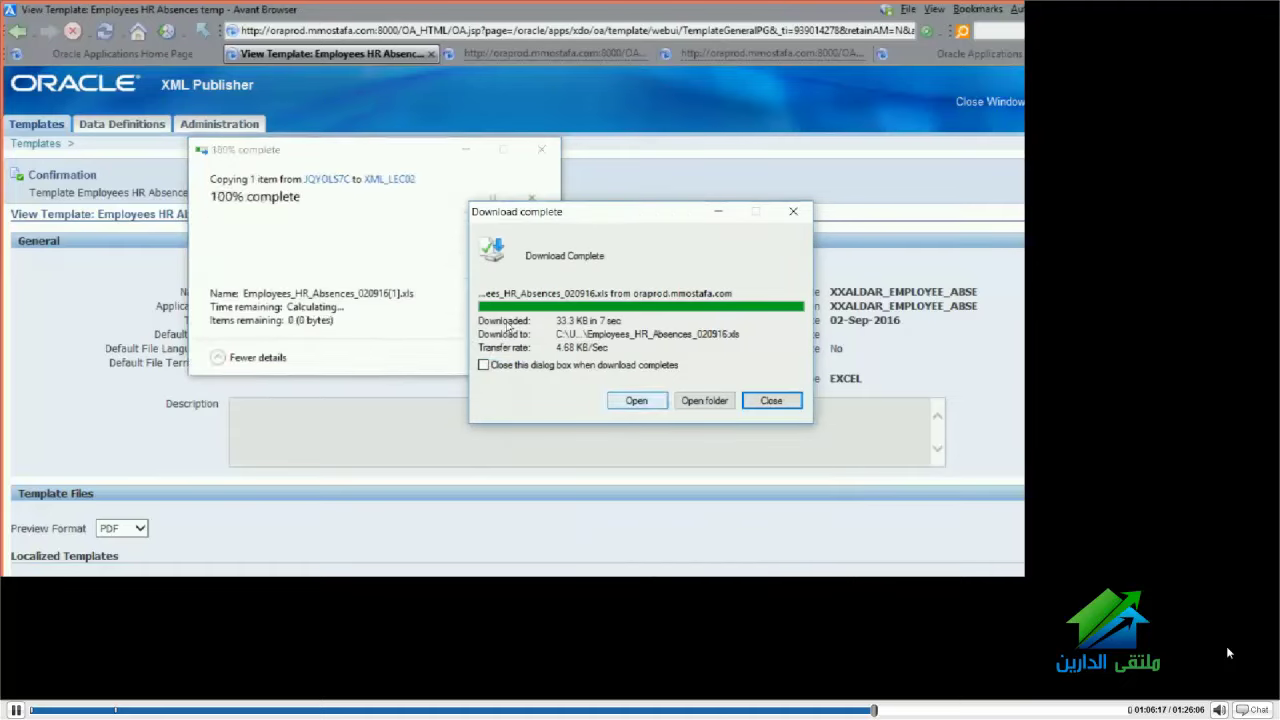
Close the finished download and open Employees_HR_Absences_020916 from the XML_LEC02 folder in Excel, accepting the file format mismatch
left_click(771, 400)
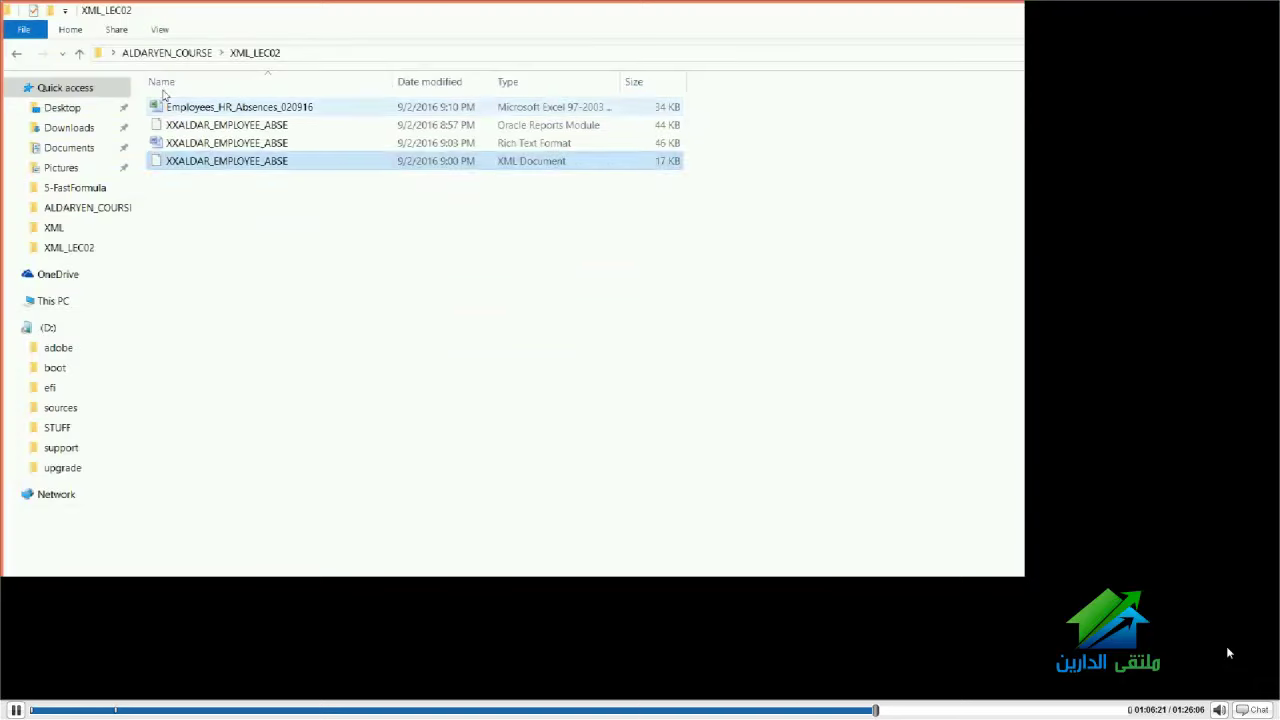
double_click(165, 108)
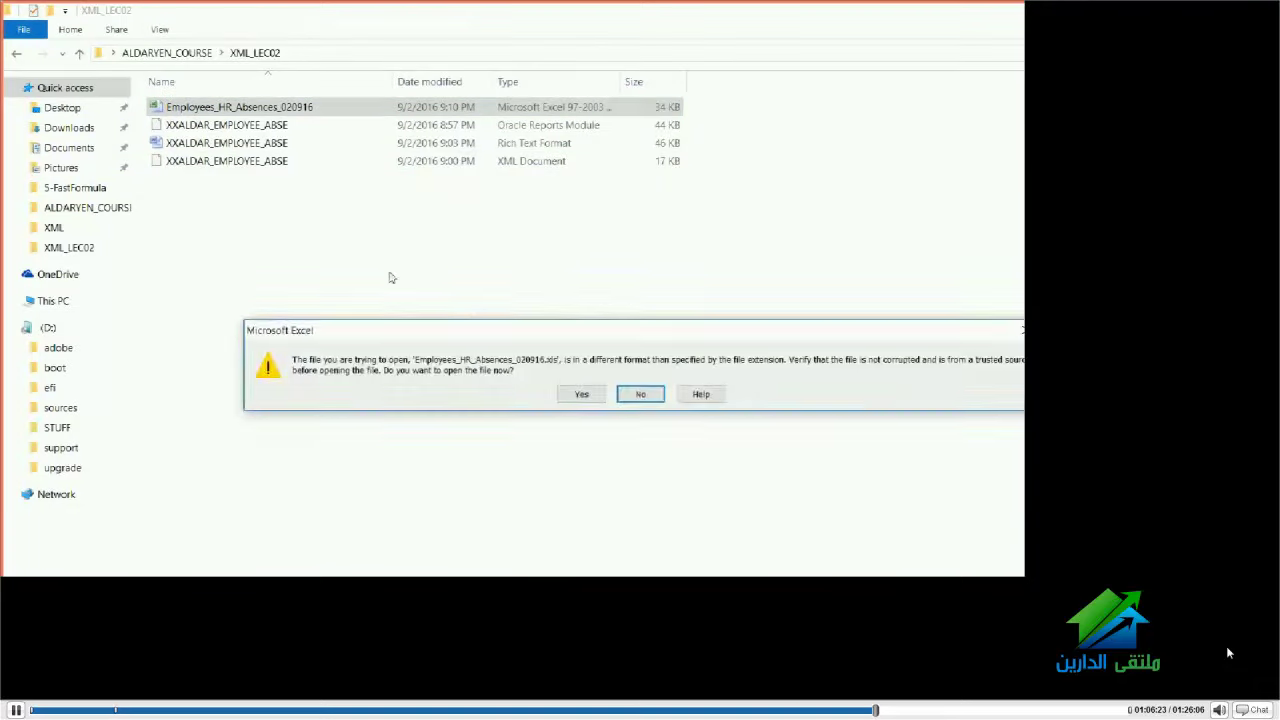
left_click(580, 394)
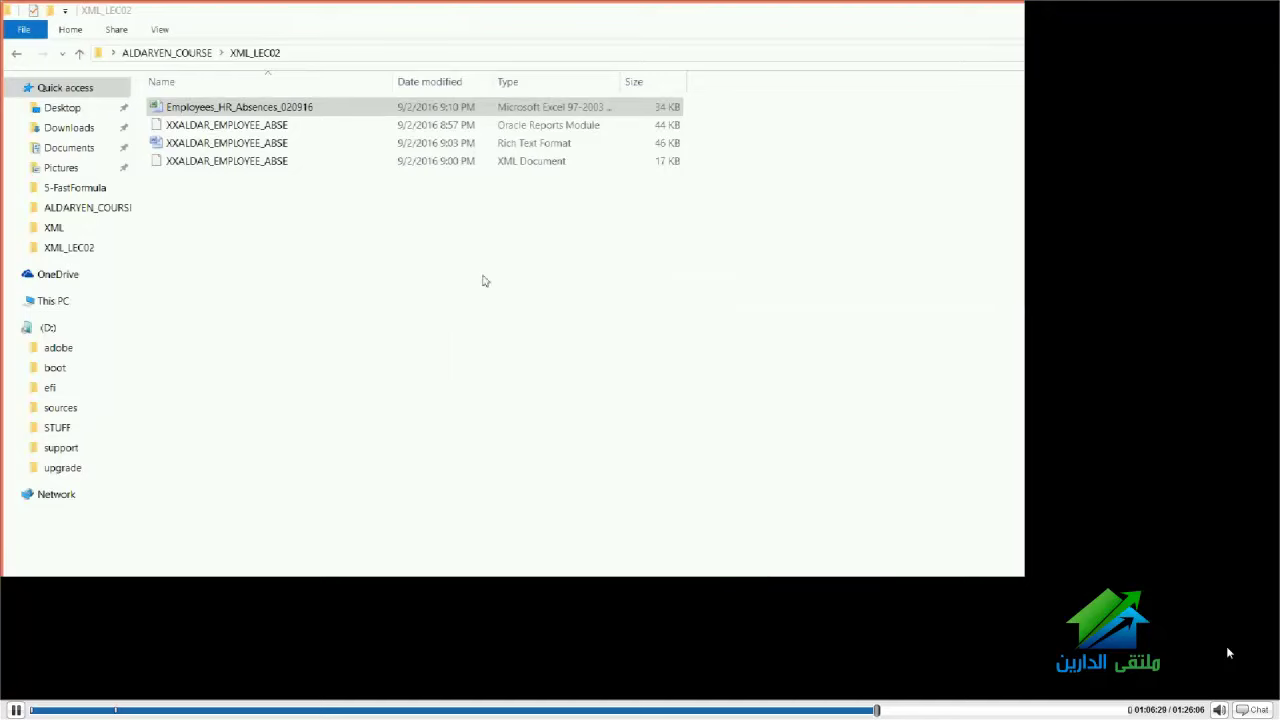
Open the properties of Employees_HR_Absences_020916.xls and start changing the program that opens it
right_click(212, 107)
left_click(255, 537)
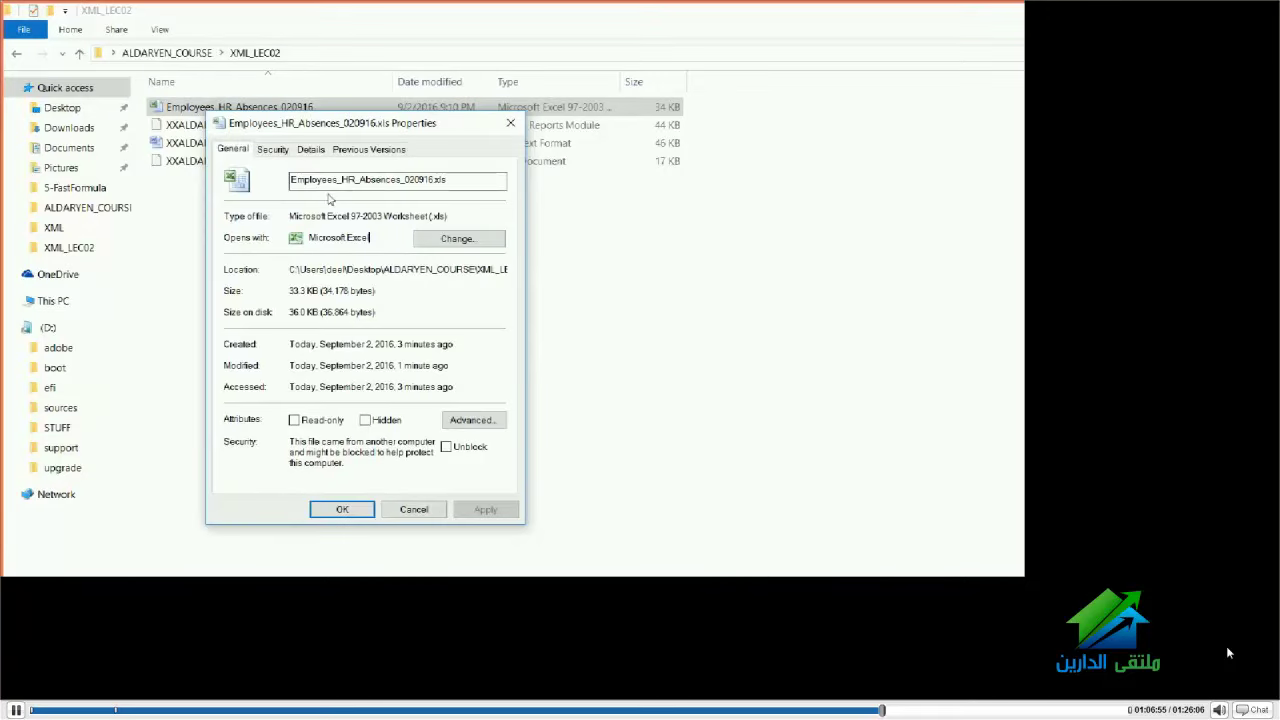
key("Tab")
key("Return")
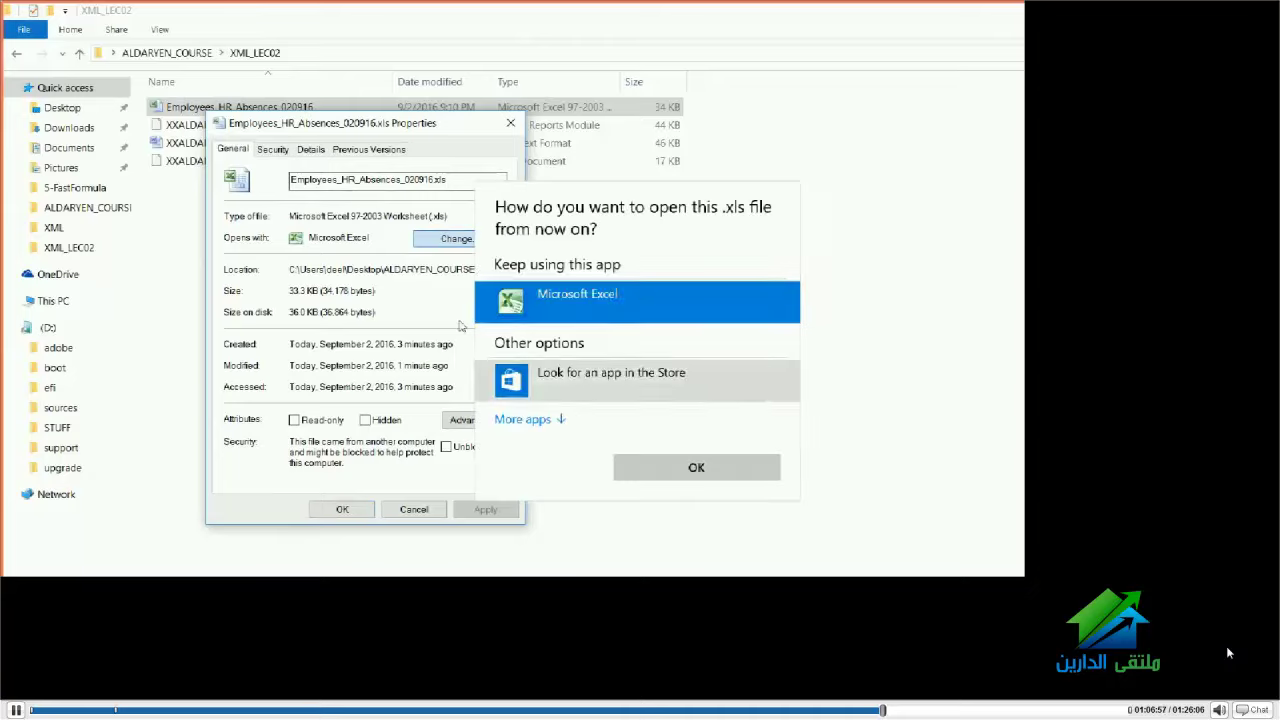
Expand the list of apps for .xls files and choose to look for another app on this PC
key("Down")
key("Down")
key("Return")
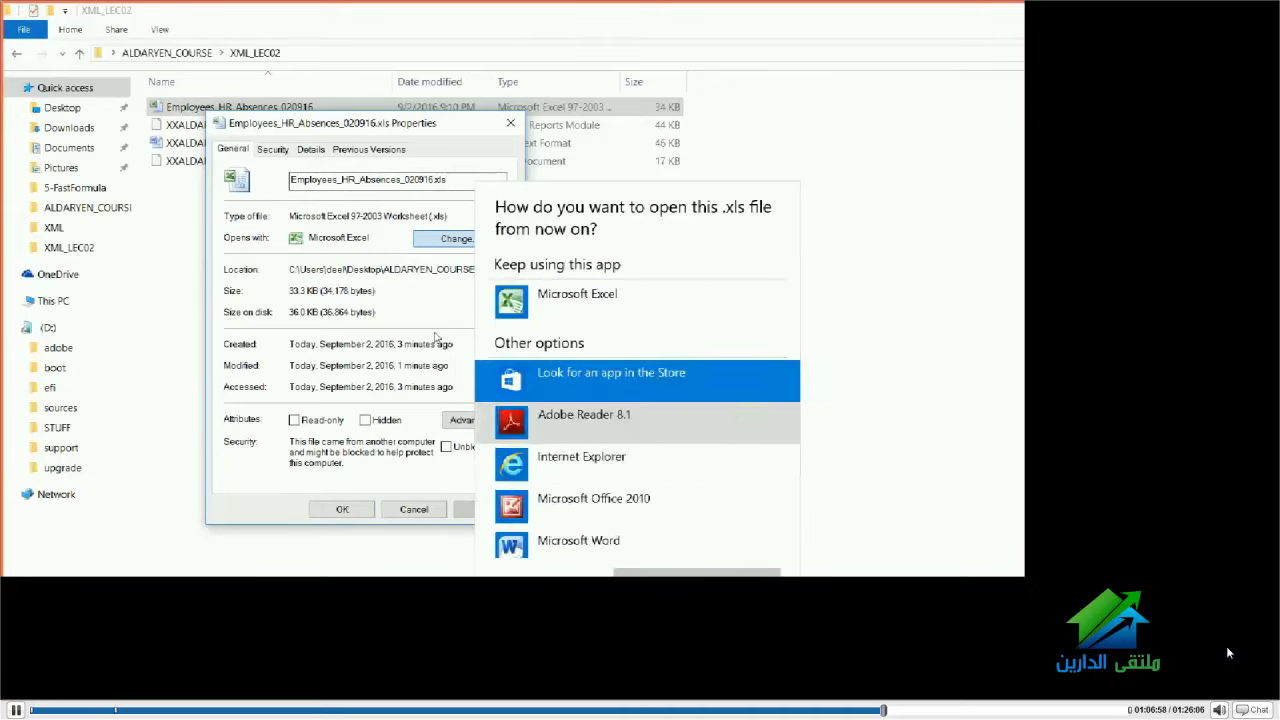
key("Down")
key("Down")
key("Down")
key("Down")
key("Down")
key("Down")
key("Down")
key("Down")
key("Down")
key("Down")
key("Down")
key("Down")
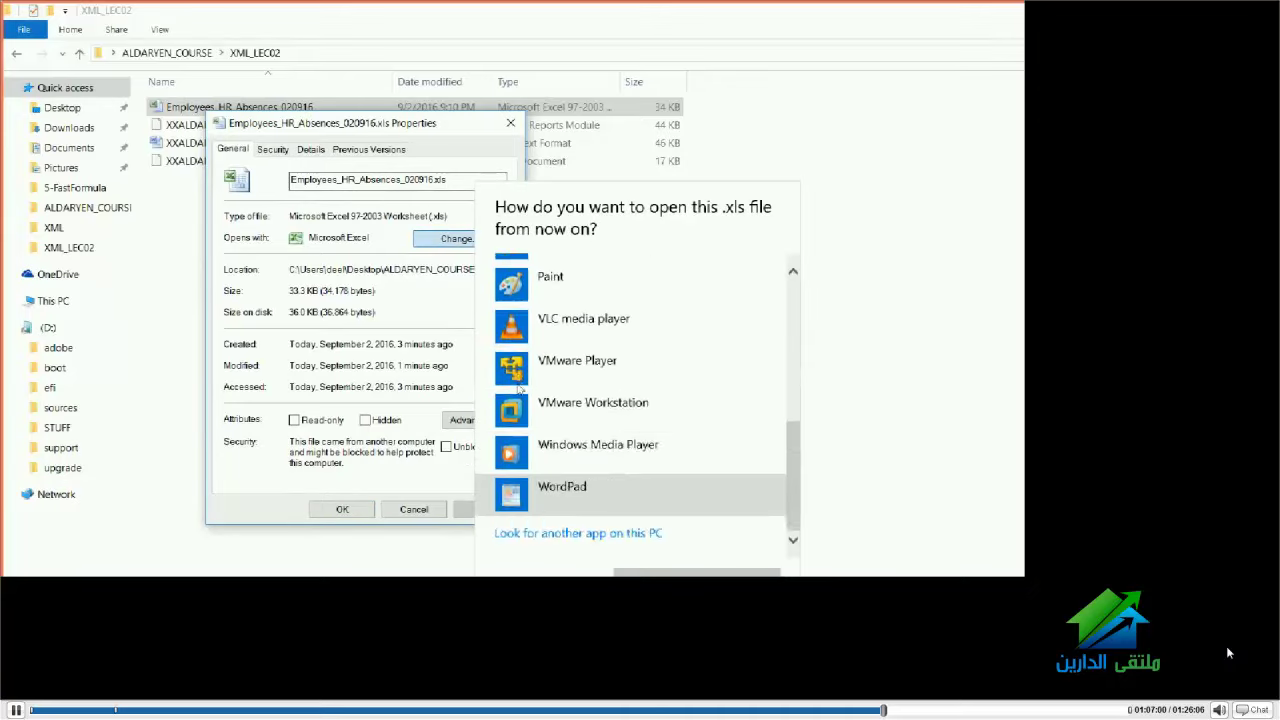
key("Return")
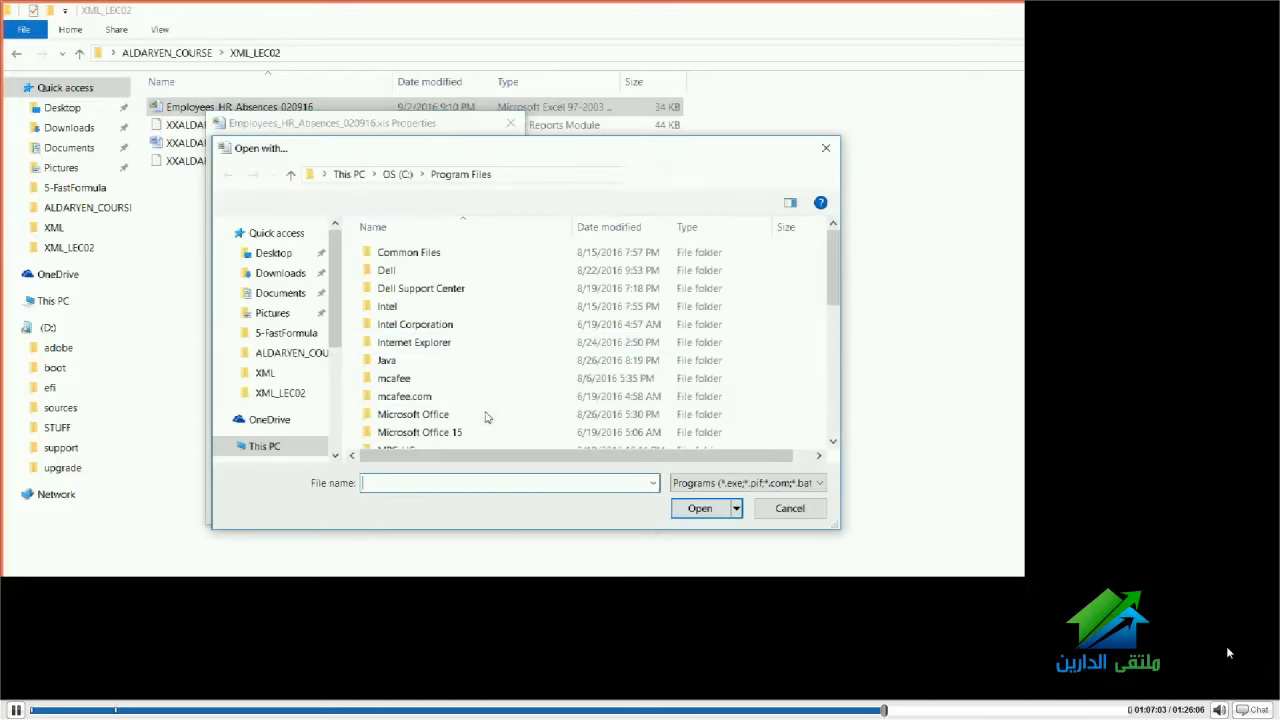
Look for the Excel program in the Microsoft Office\Office14 folder under Program Files and return to Program Files
scroll(404, 348, "down", 1)
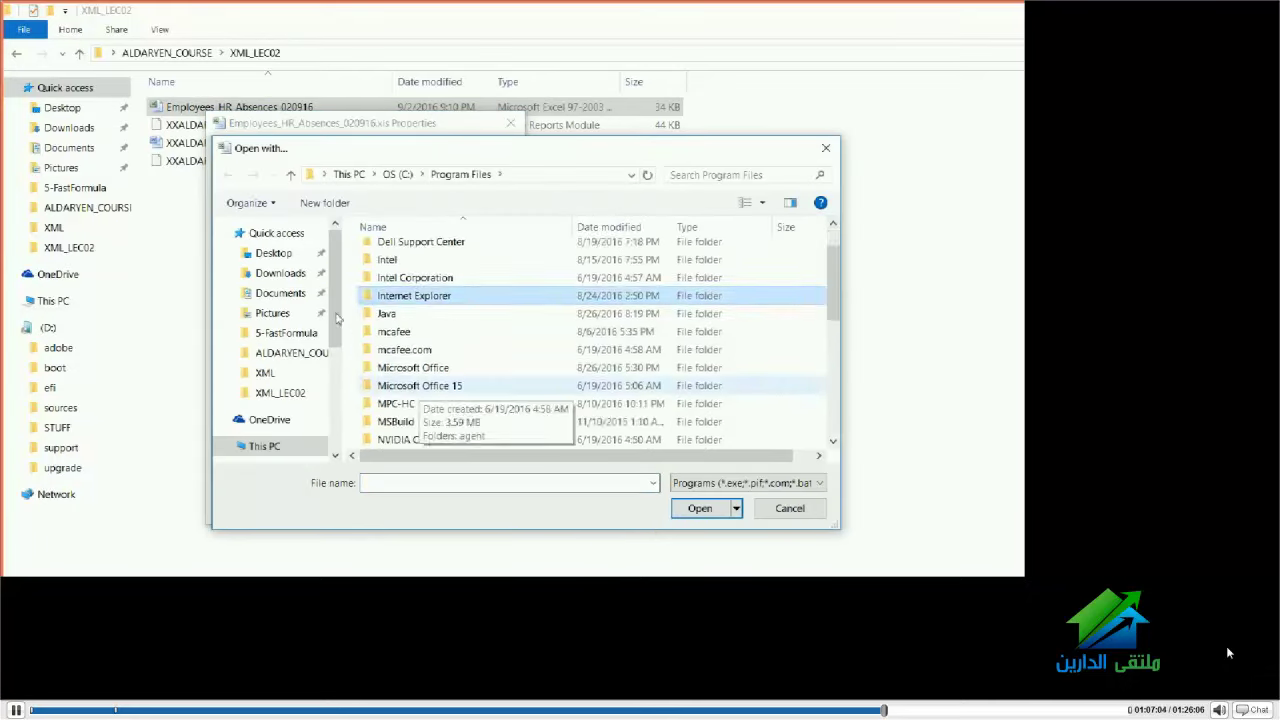
double_click(412, 370)
key("Down")
key("Return")
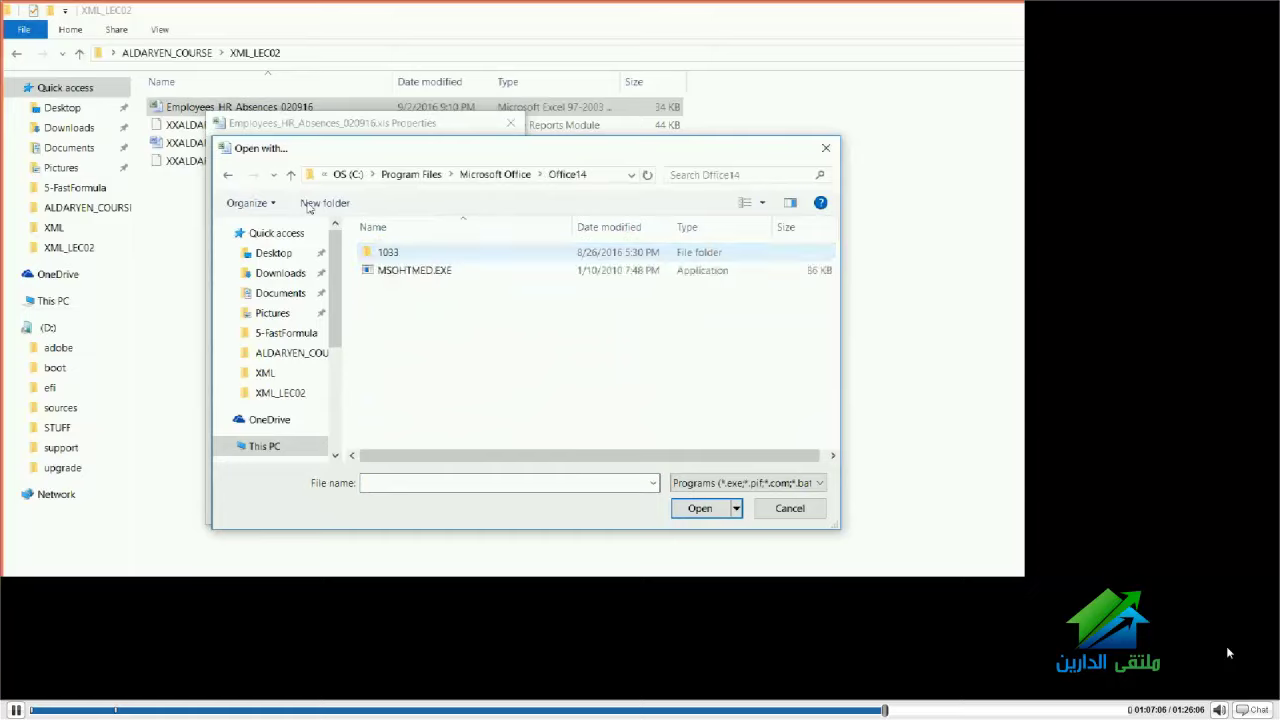
key("BackSpace")
key("BackSpace")
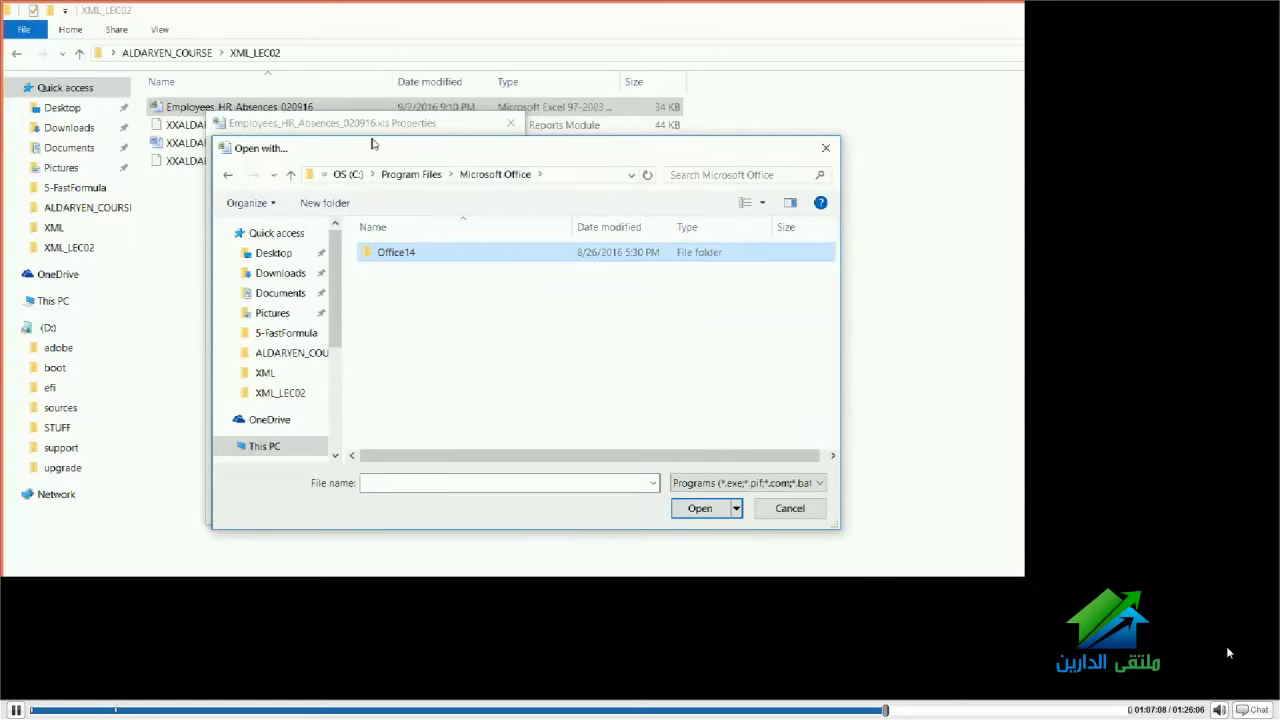
Look for the Excel program in the Microsoft Office 15\ClientX64 folder and go back up one folder
scroll(368, 272, "down", 2)
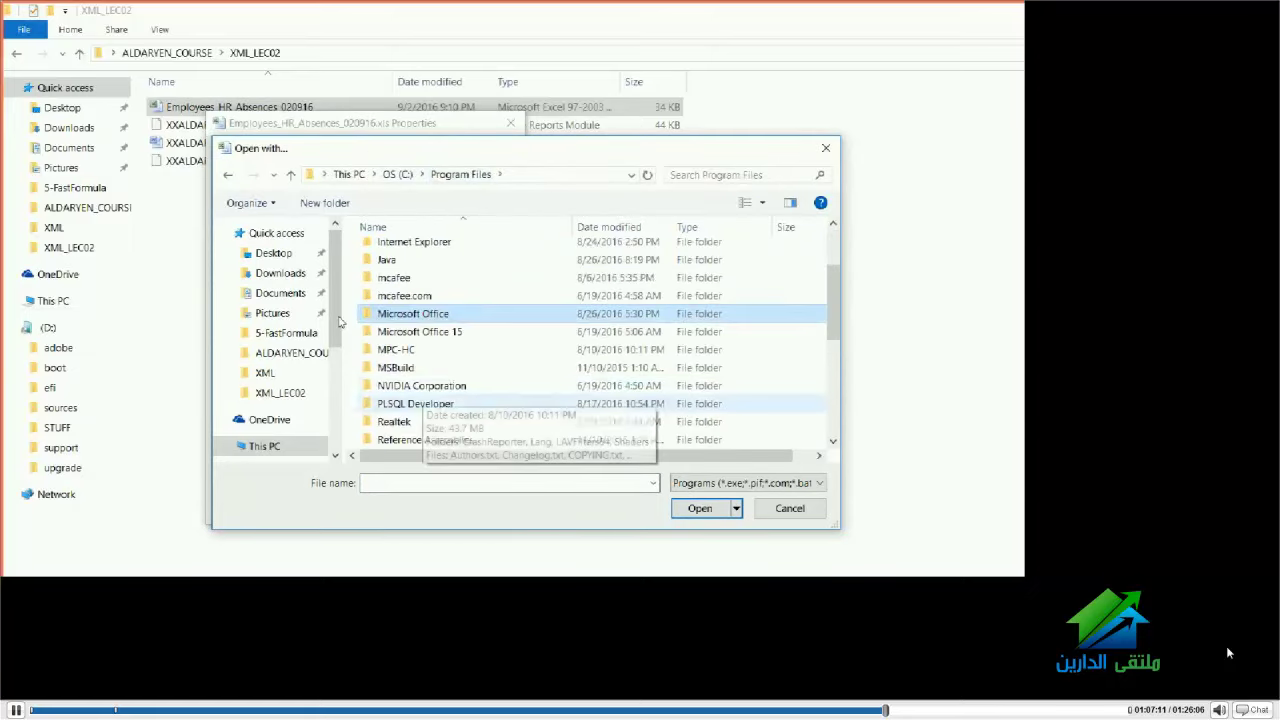
key("Down")
key("Return")
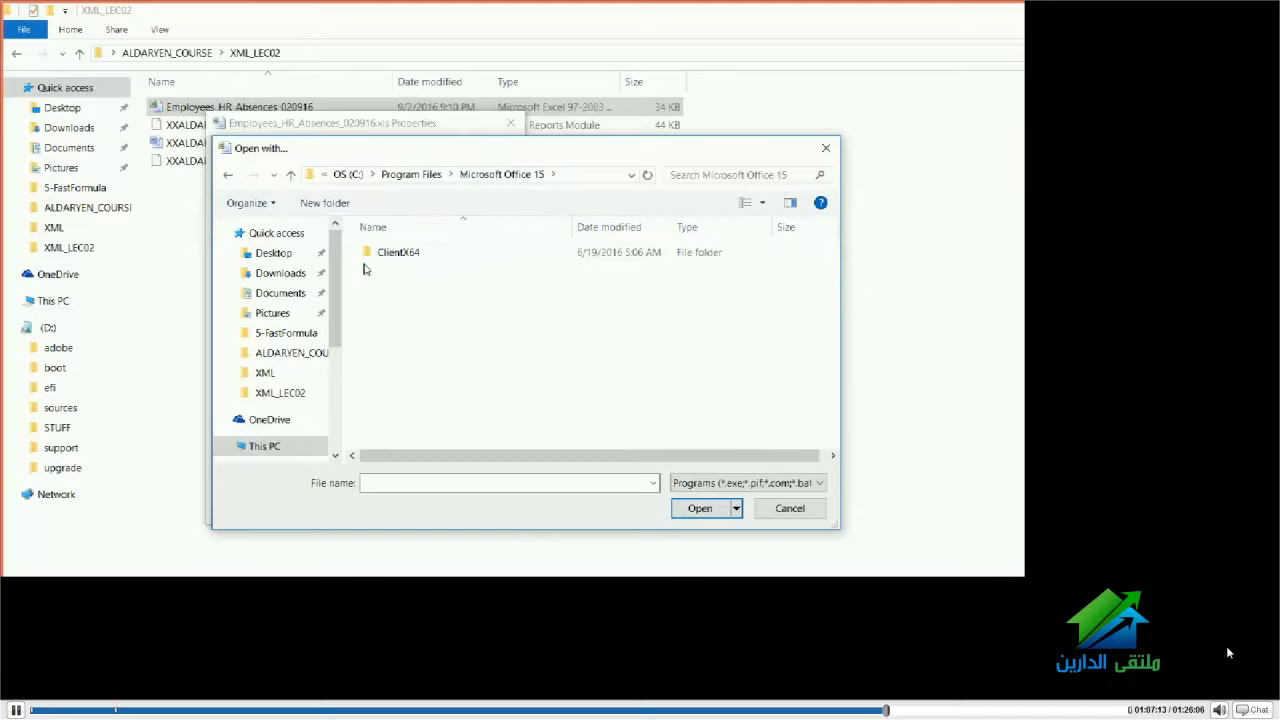
key("Return")
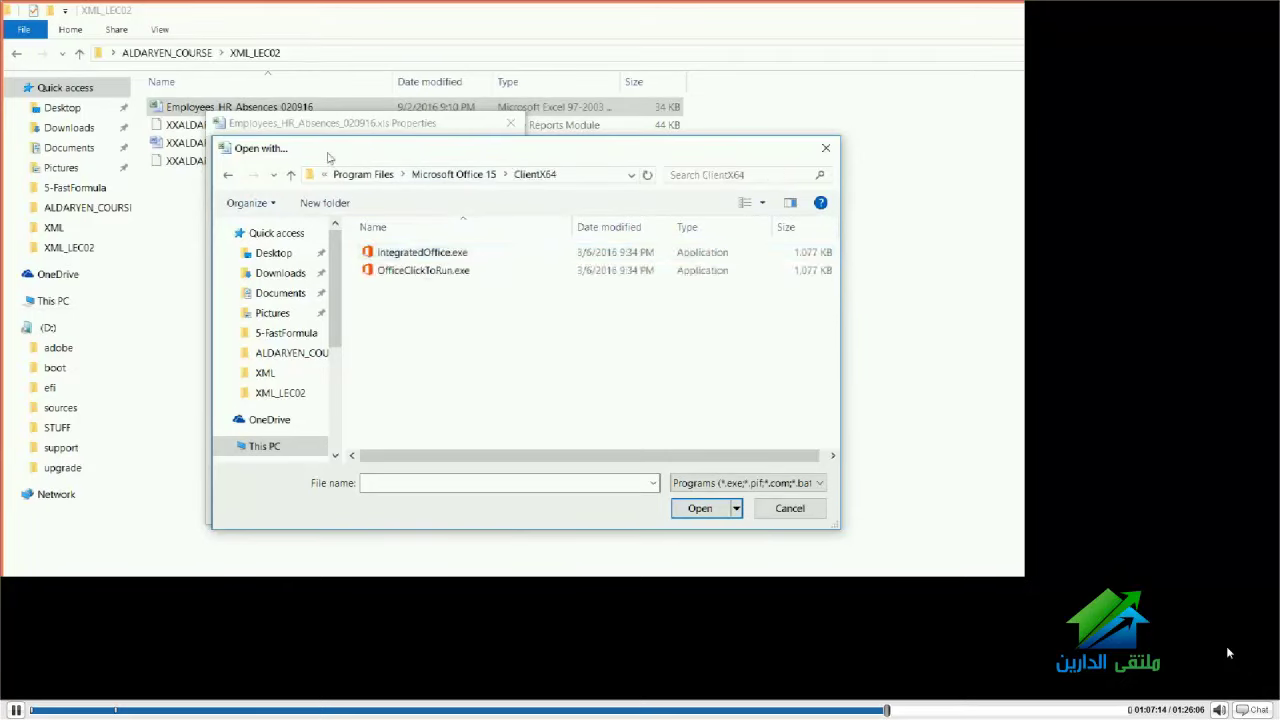
key("BackSpace")
Search Windows for Microsoft Excel 2010 and open the file location of its shortcut
left_click(47, 571)
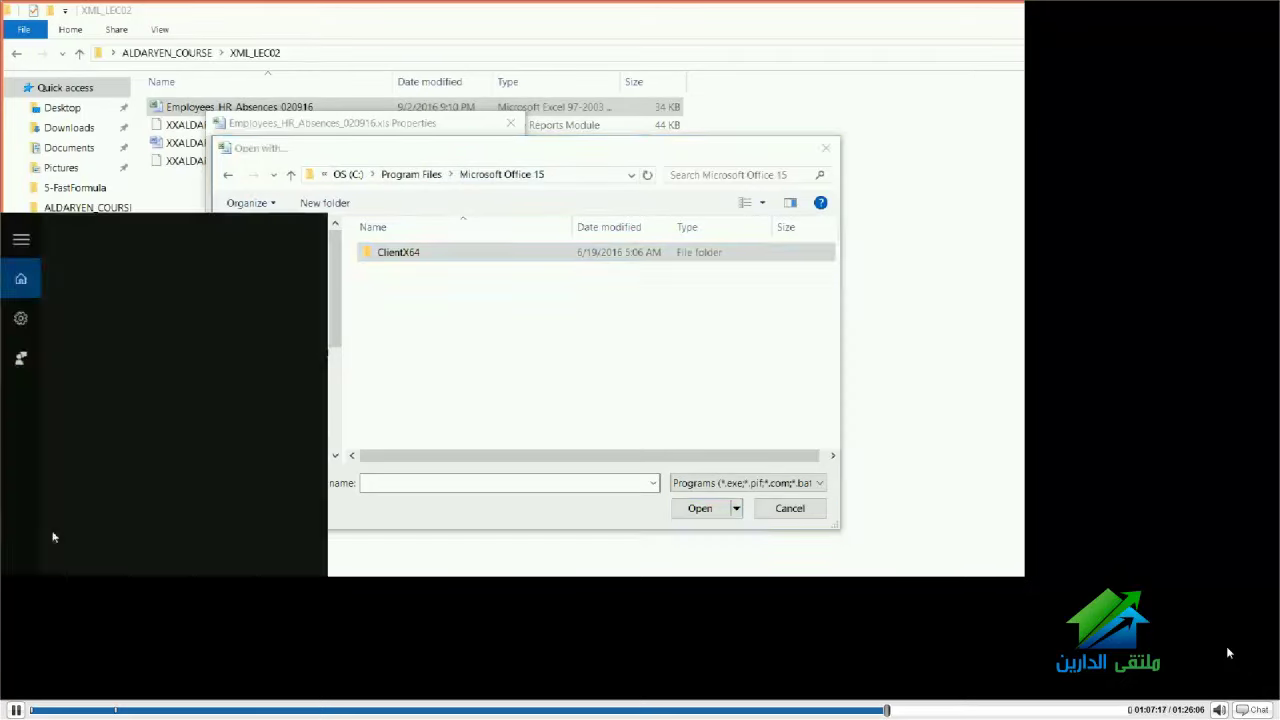
type("e")
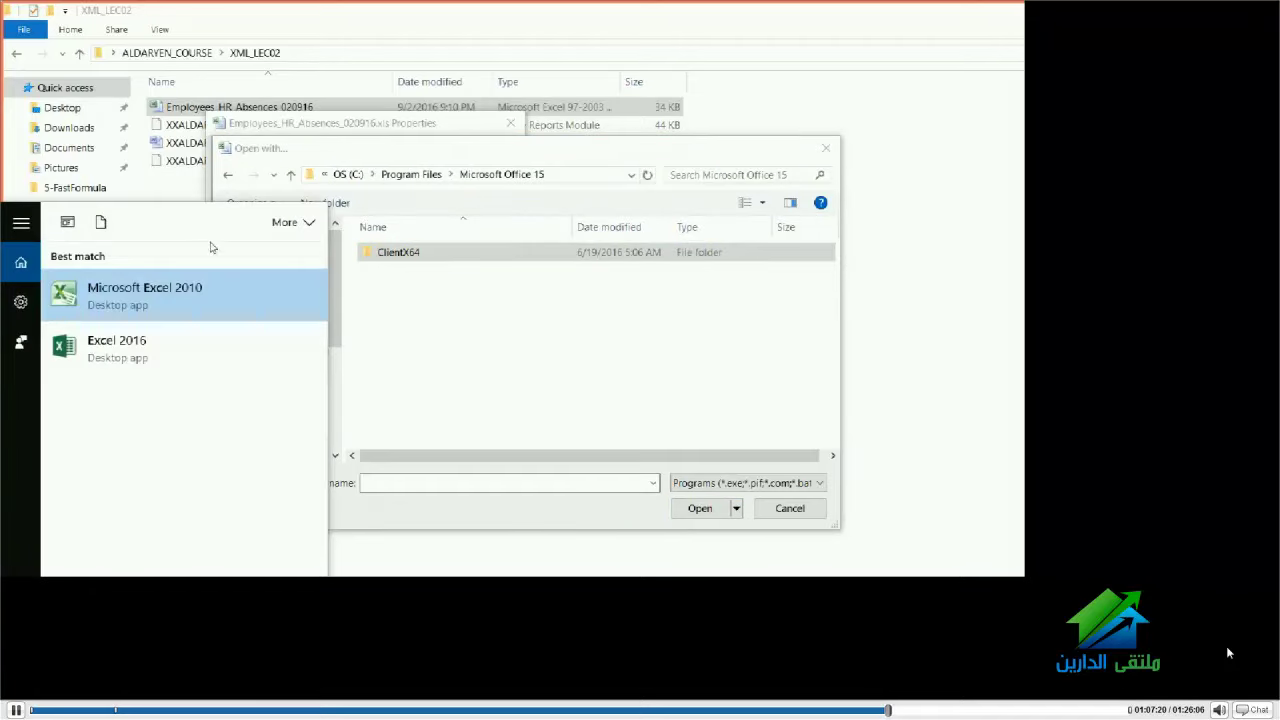
key("shift+F10")
key("Up")
key("Up")
key("Up")
key("Up")
key("Up")
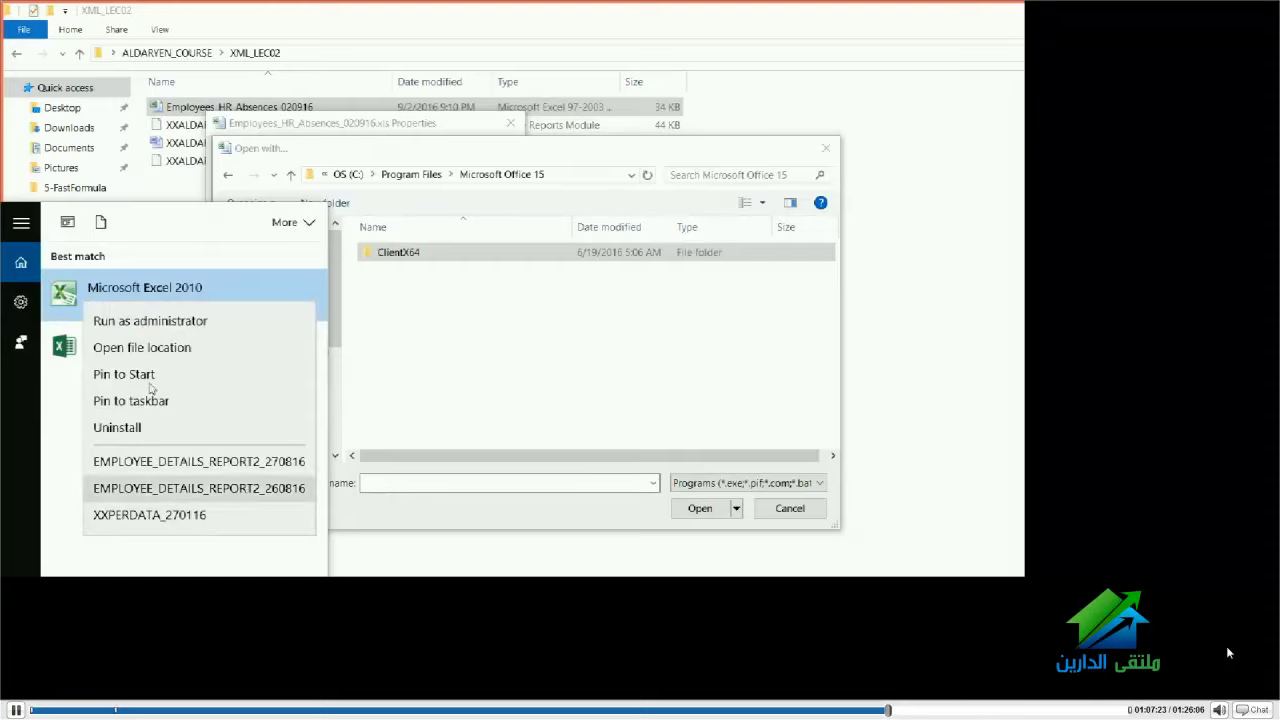
key("Up")
key("Up")
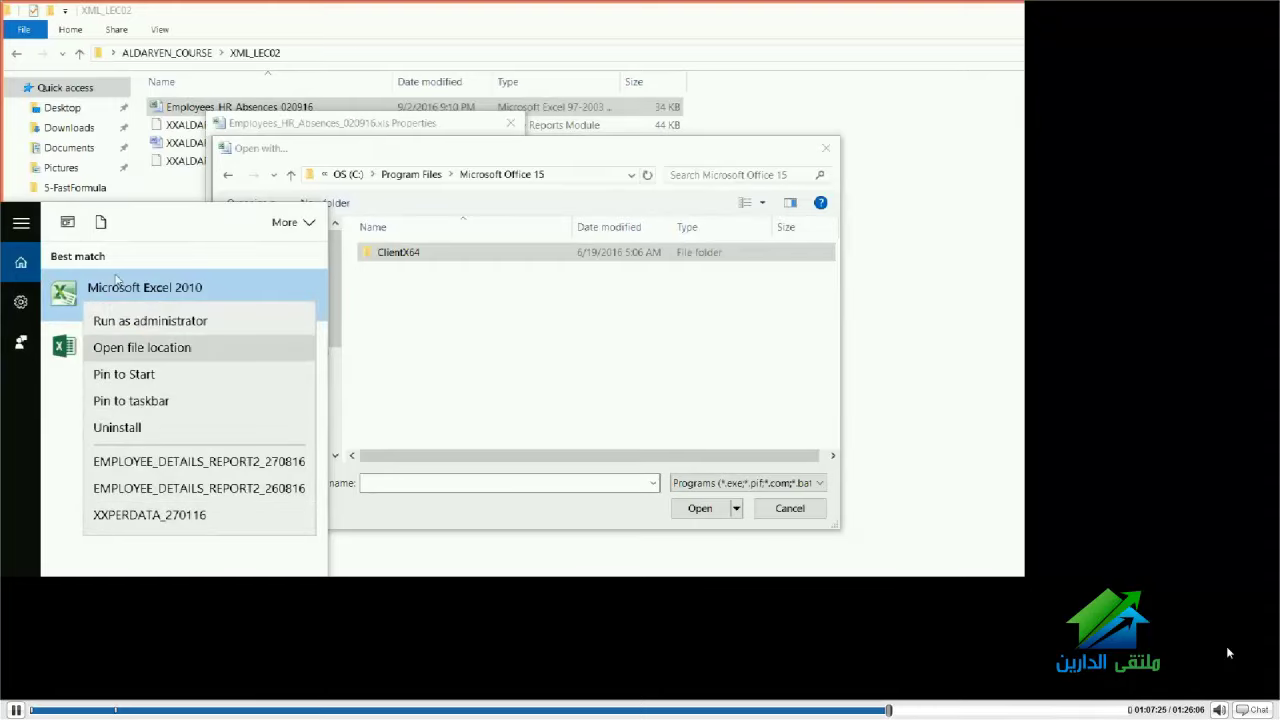
key("Return")
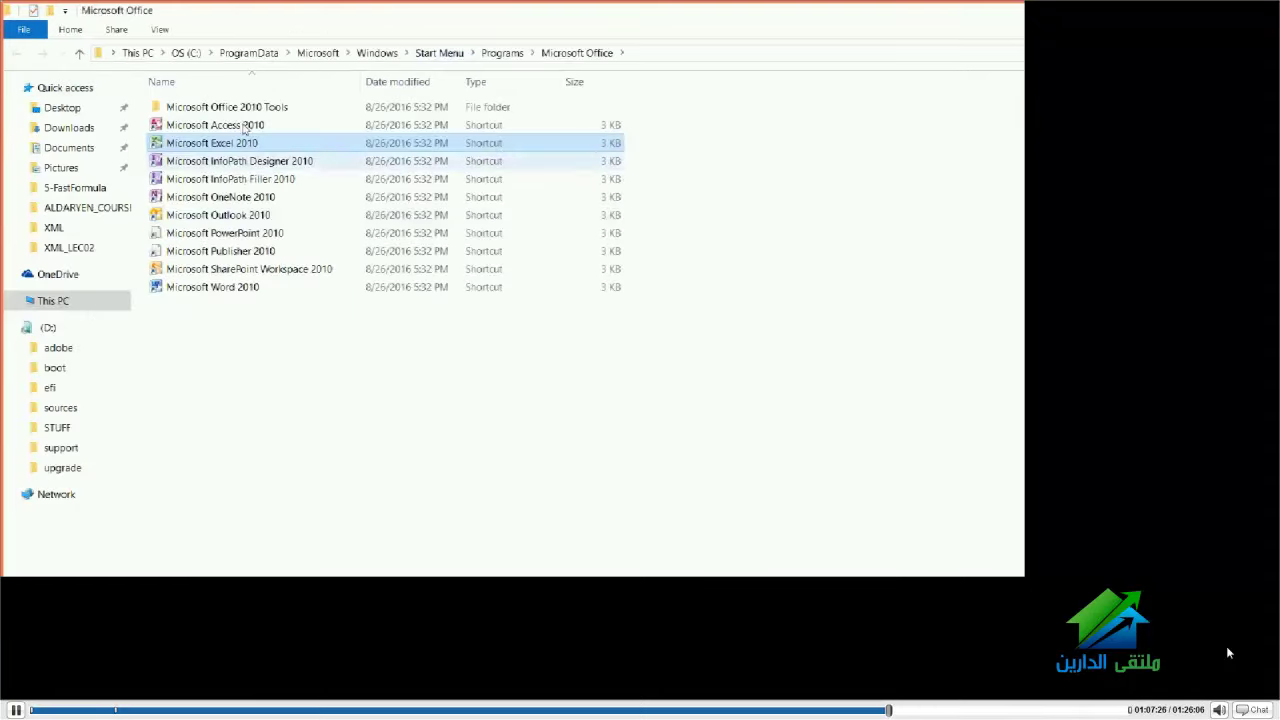
Check the folder path and the General and Shortcut properties of the Microsoft Excel 2010 shortcut, and close the properties
left_click(585, 42)
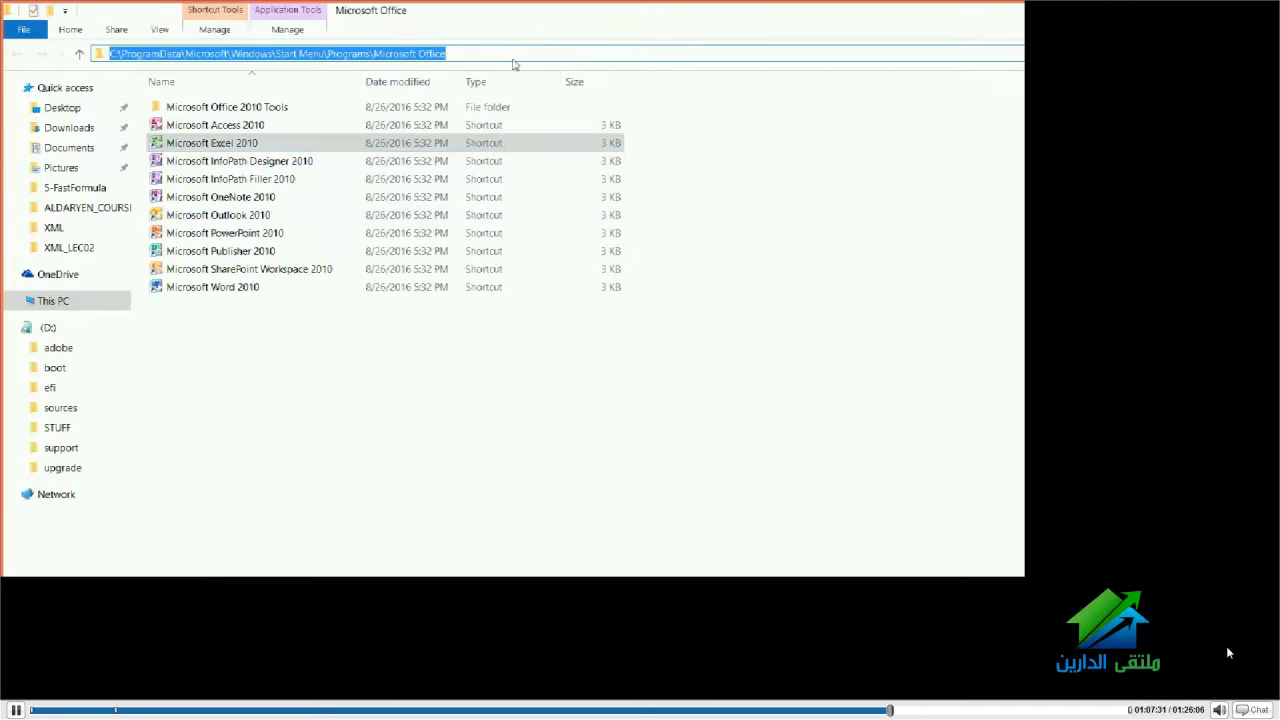
double_click(167, 141)
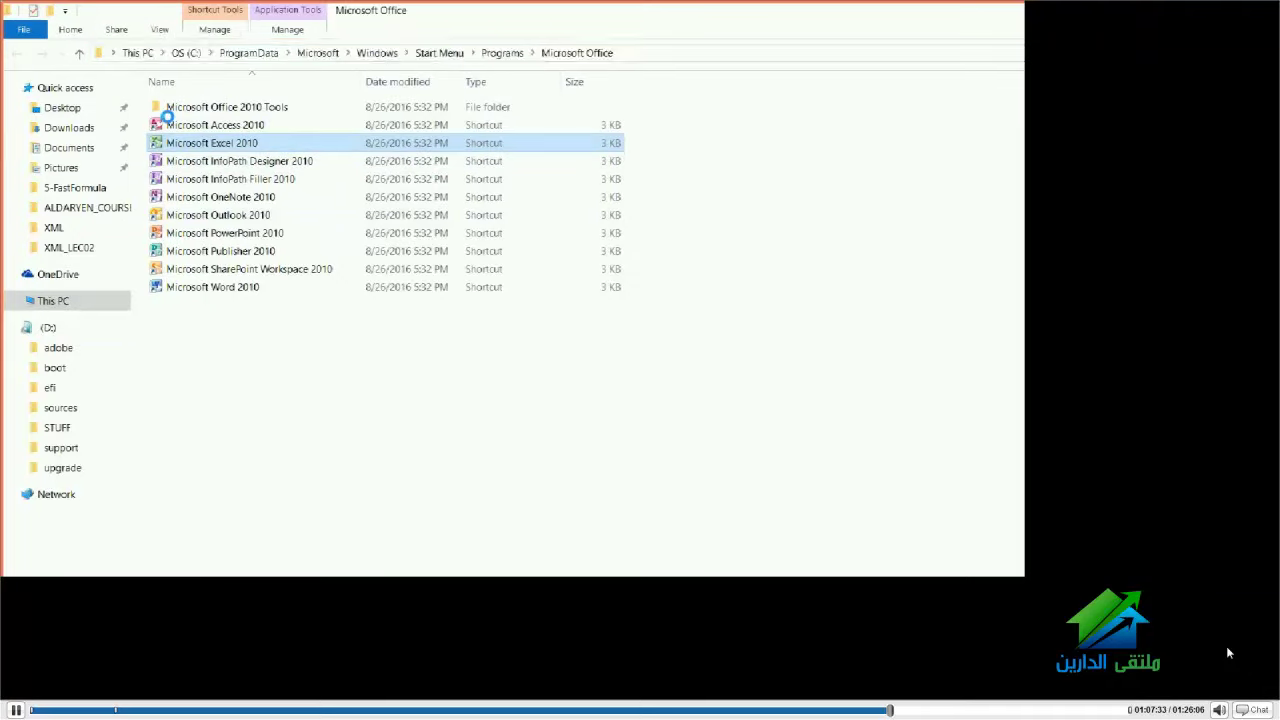
right_click(211, 145)
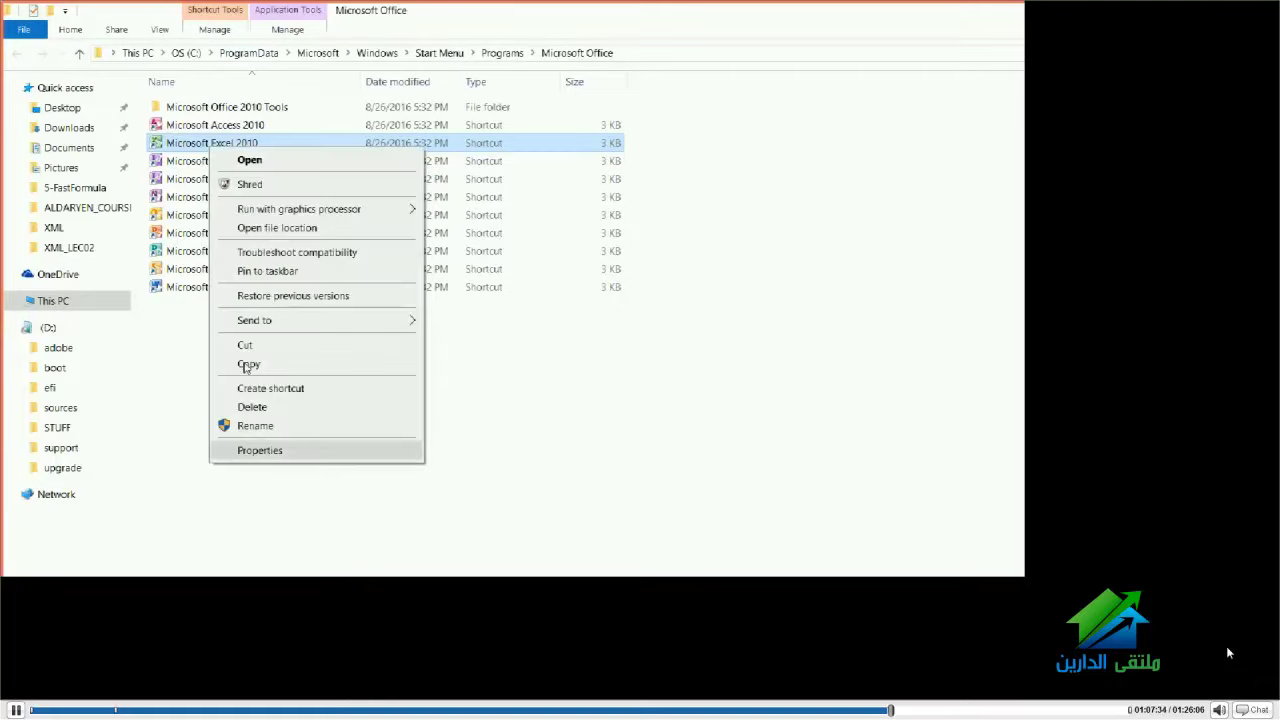
key("Return")
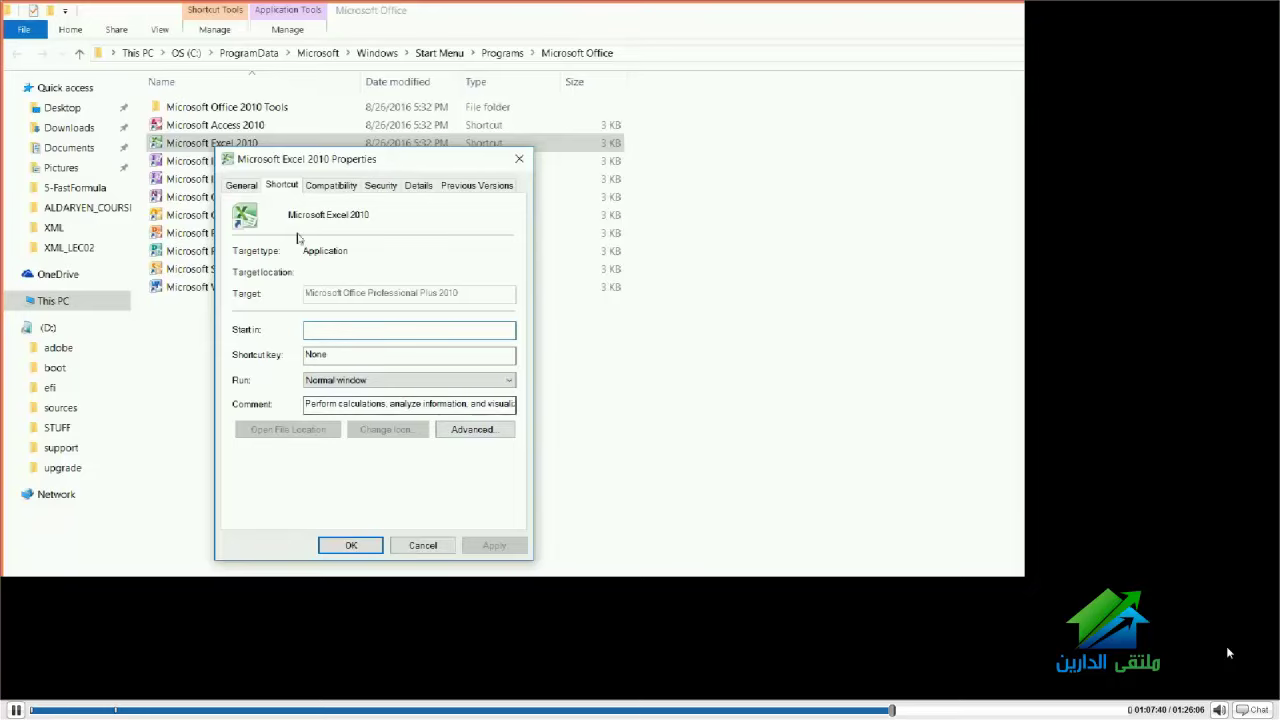
left_click(241, 185)
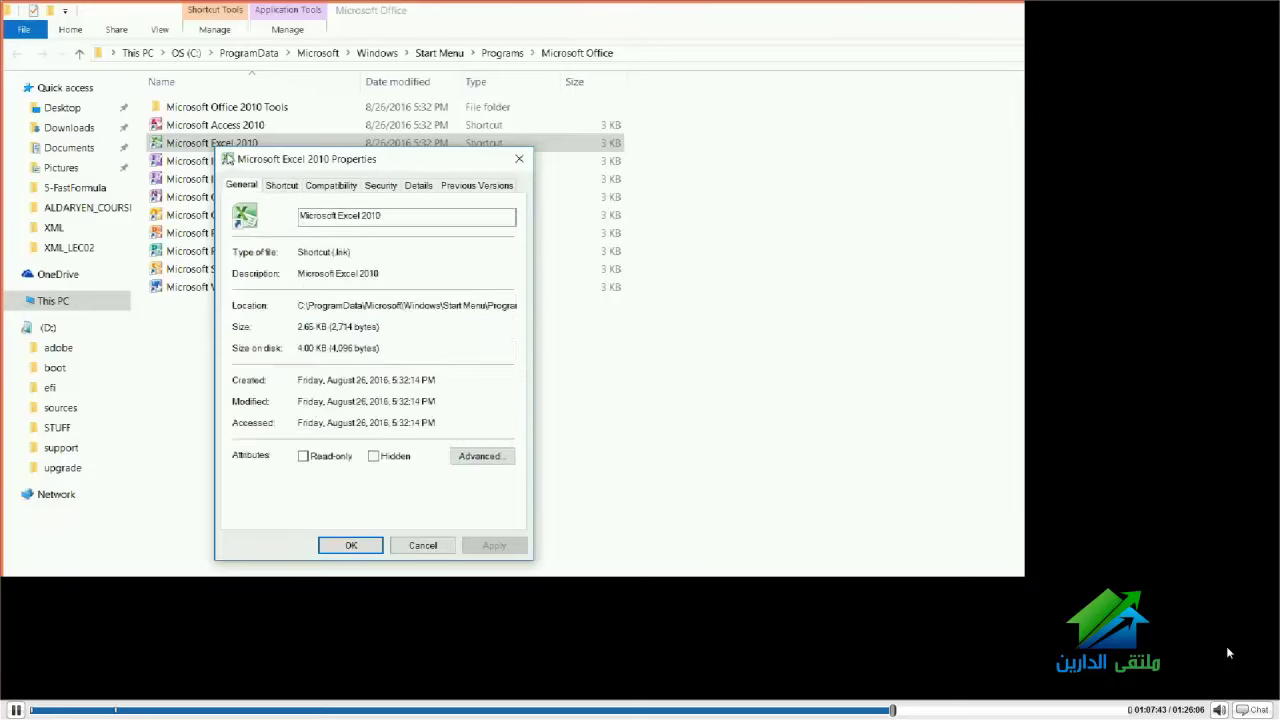
key("ctrl+Tab")
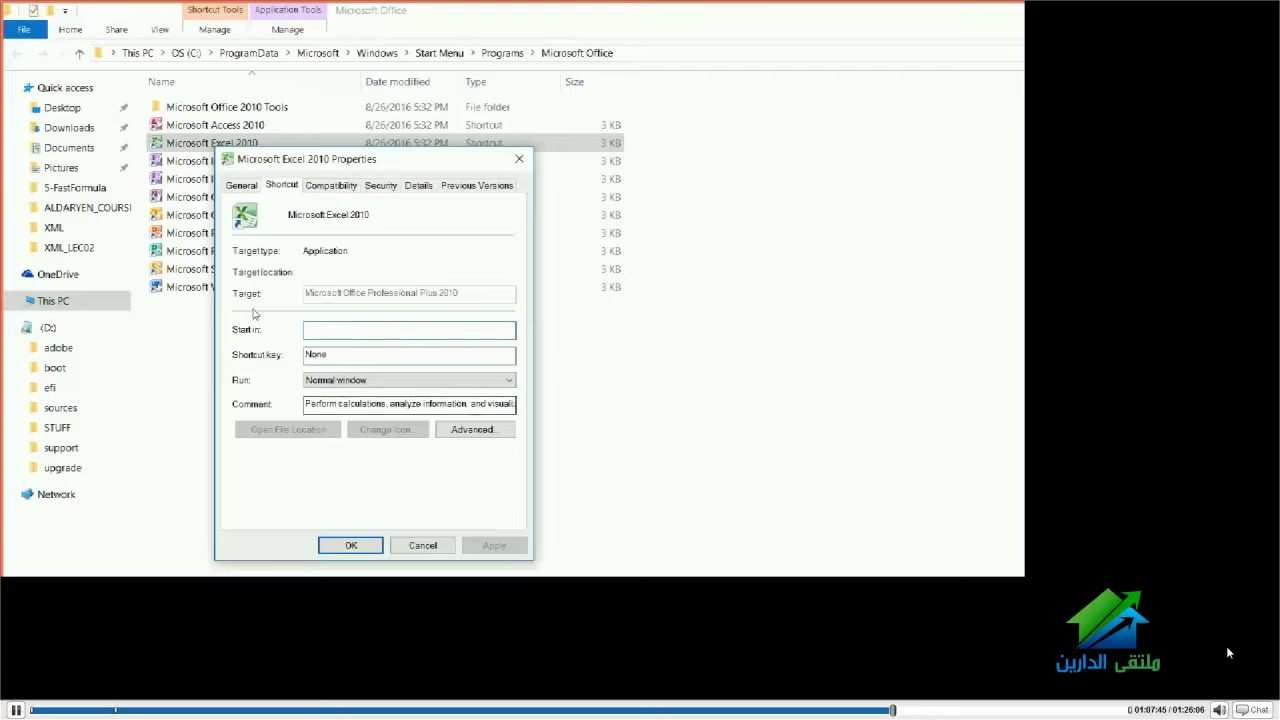
key("Tab")
key("Tab")
key("Tab")
key("Tab")
key("Tab")
key("Tab")
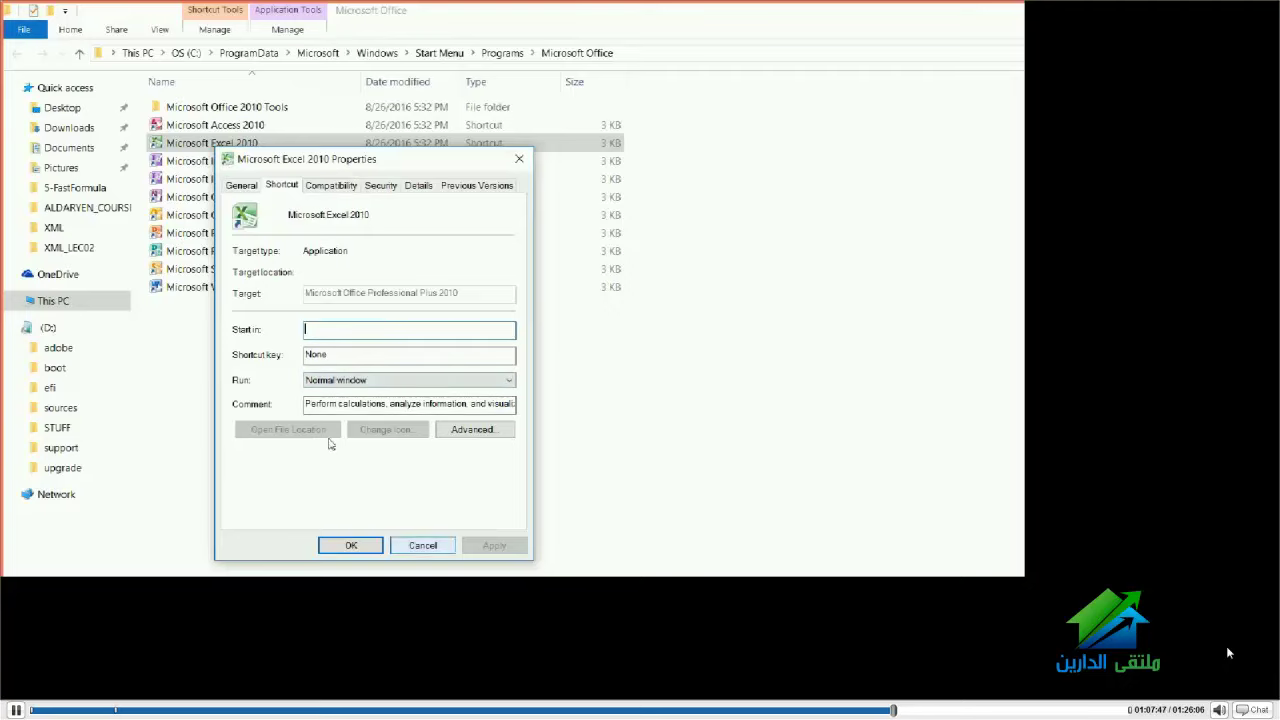
key("Escape")
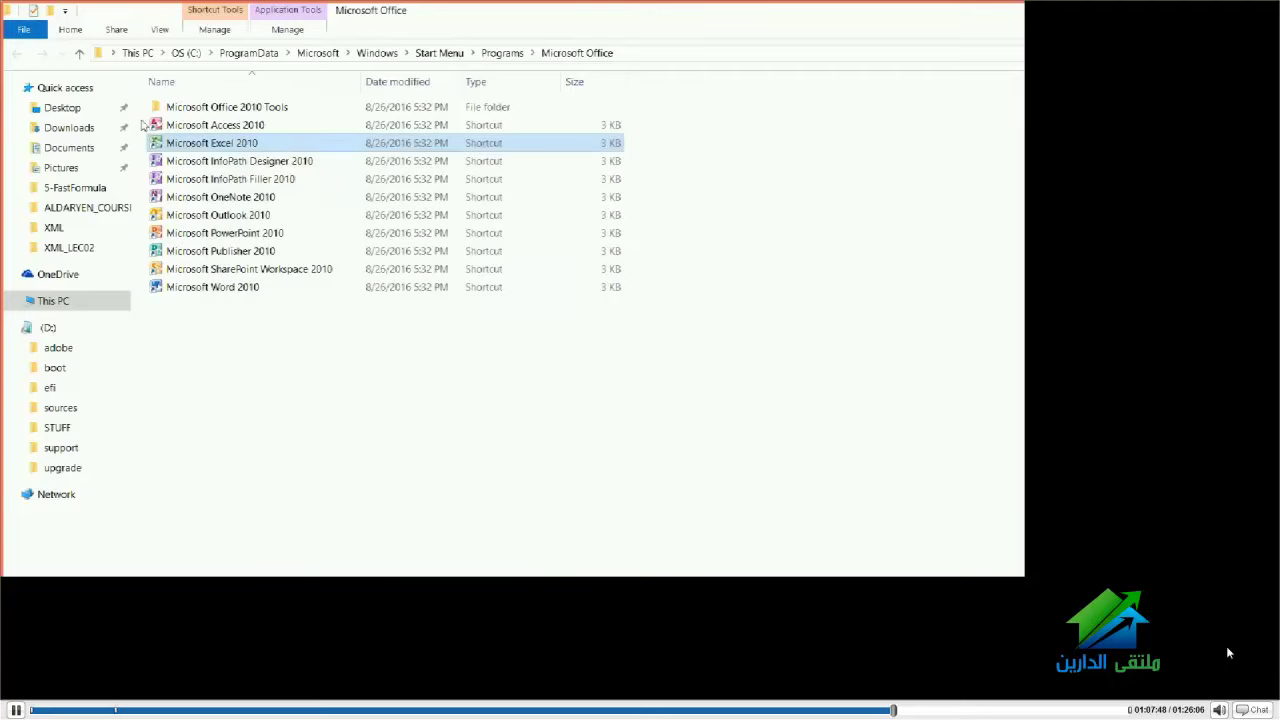
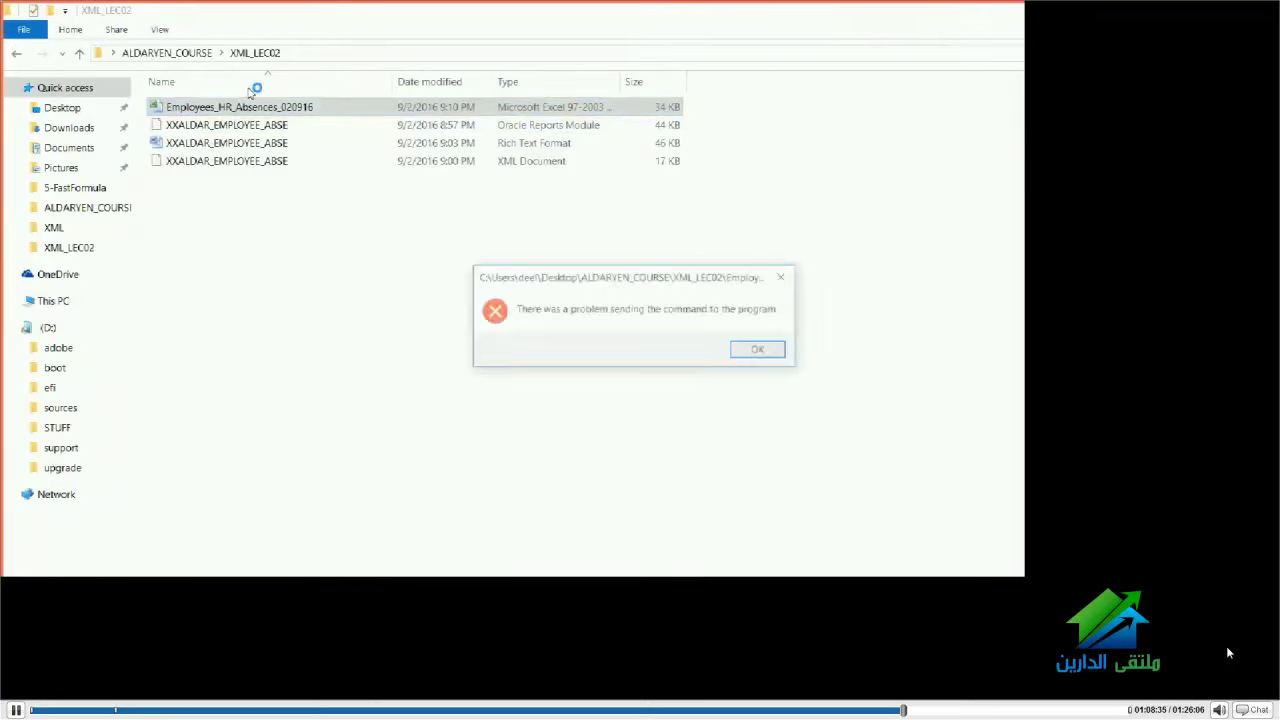
Open the properties of Employees_HR_Absences_020916.xls, change its default program and choose to look for another app on this PC
right_click(209, 110)
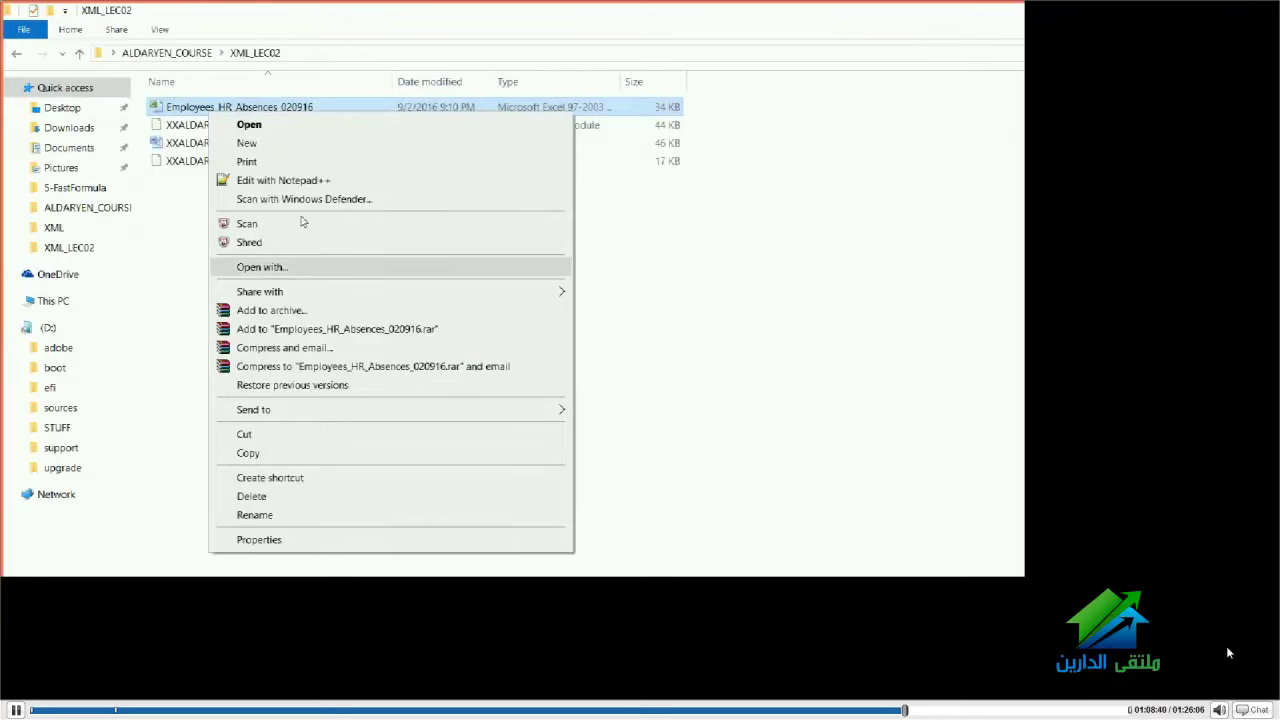
left_click(262, 539)
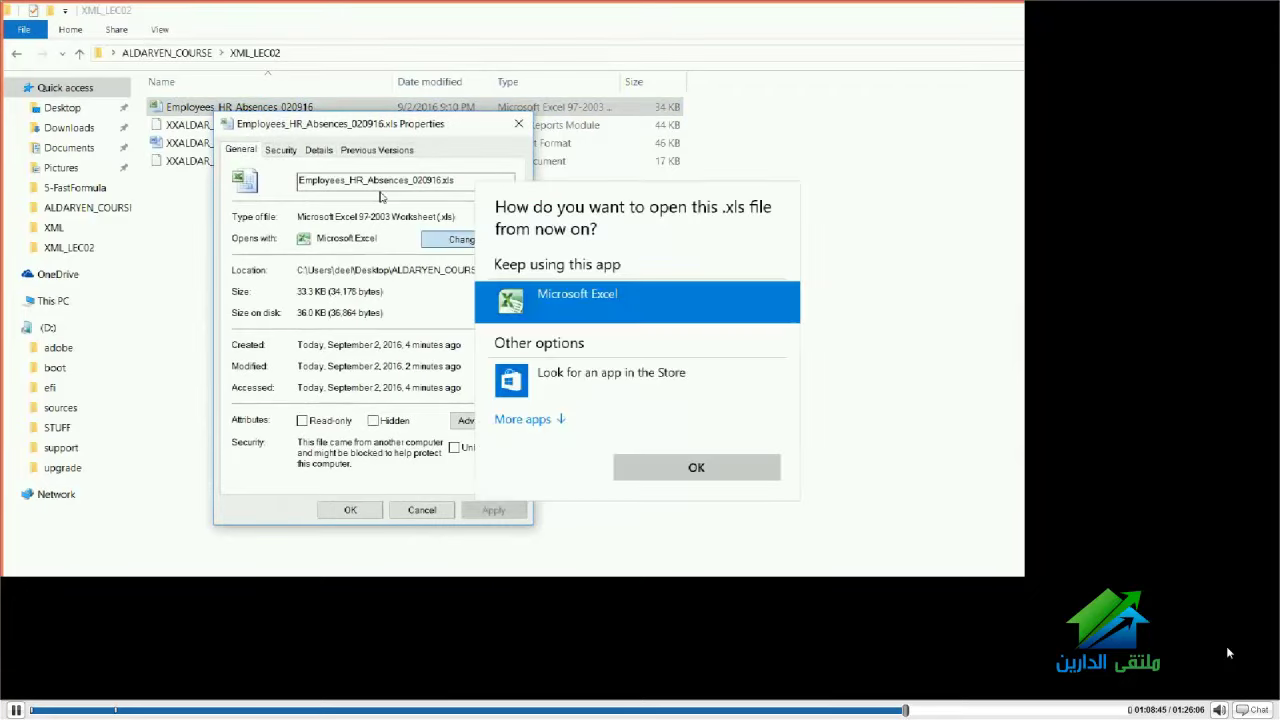
left_click(549, 419)
scroll(561, 427, "down", 5)
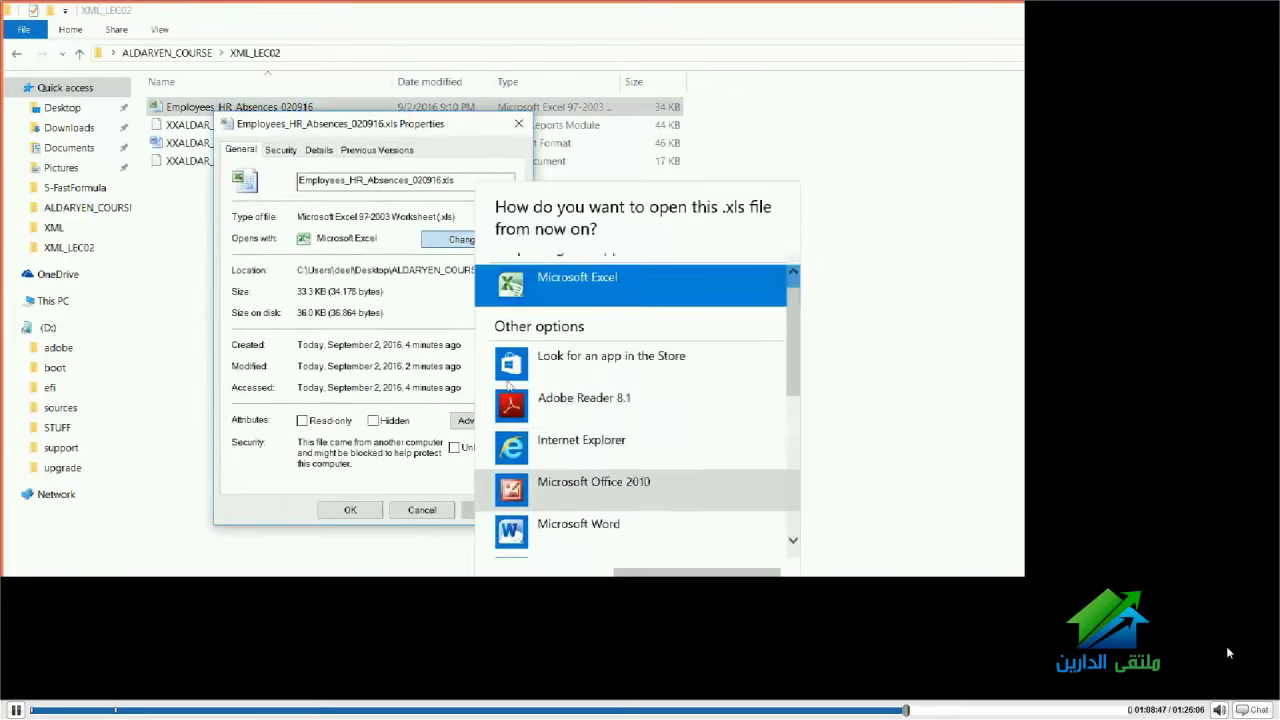
key("Down")
key("Return")
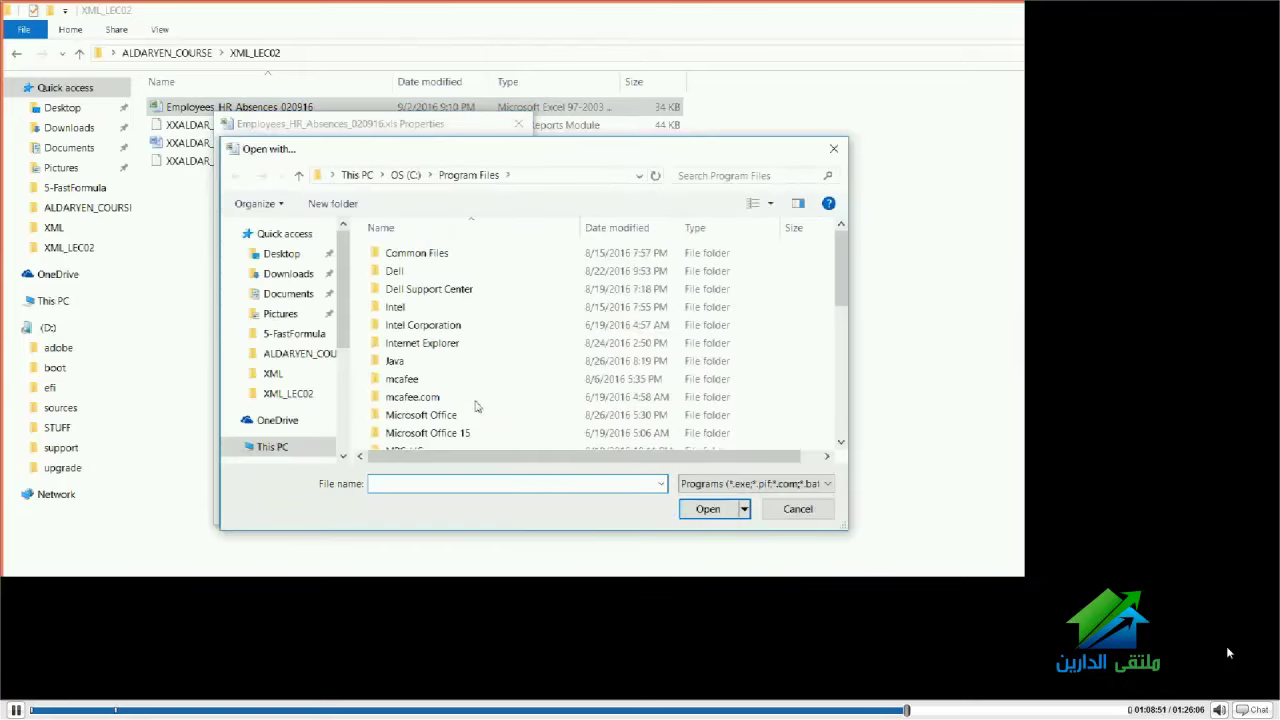
Look for the Excel program in Program Files\Microsoft Office\Office14 and its 1033 folder, and return to This PC
scroll(483, 415, "down", 2)
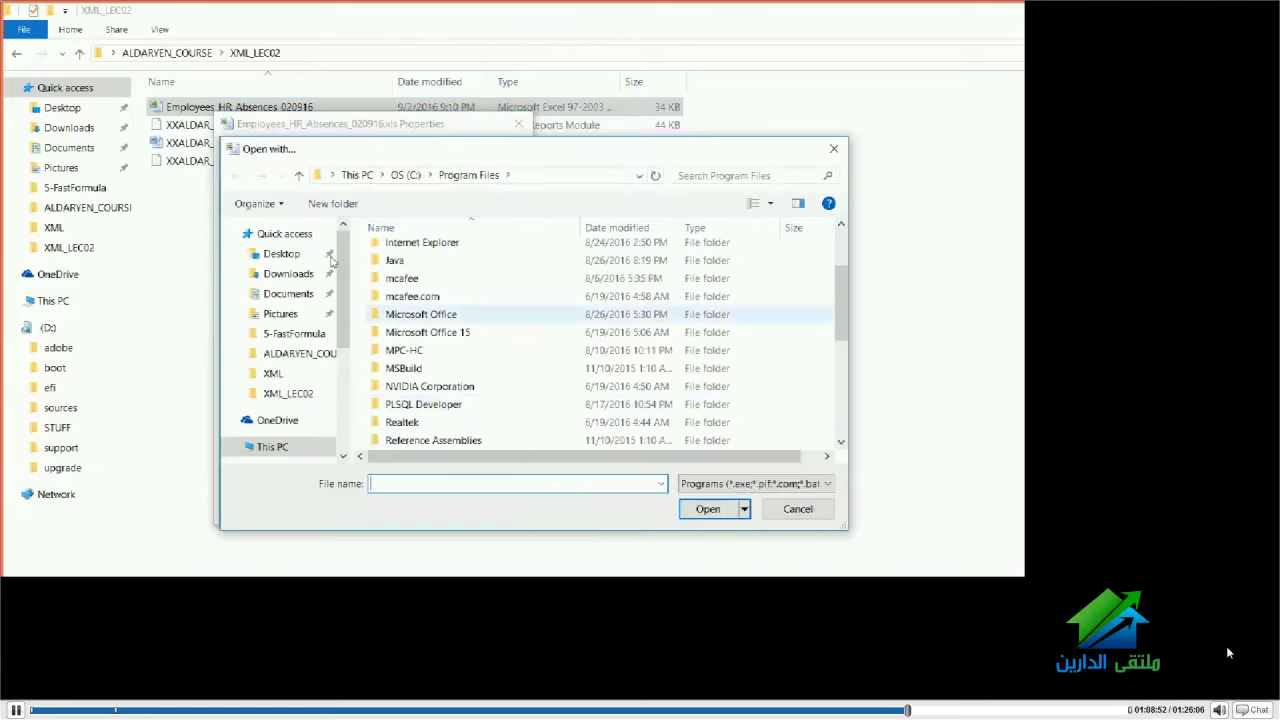
key("Return")
key("Down")
key("Return")
key("Down")
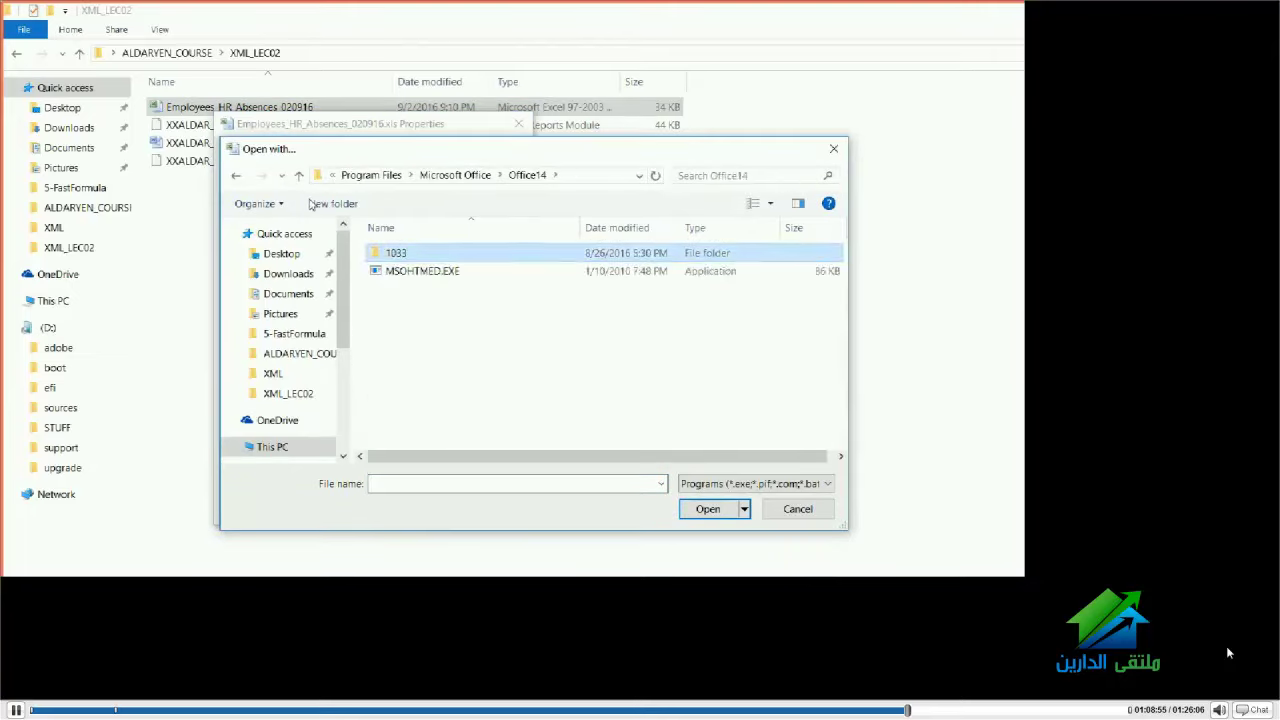
double_click(390, 253)
double_click(371, 176)
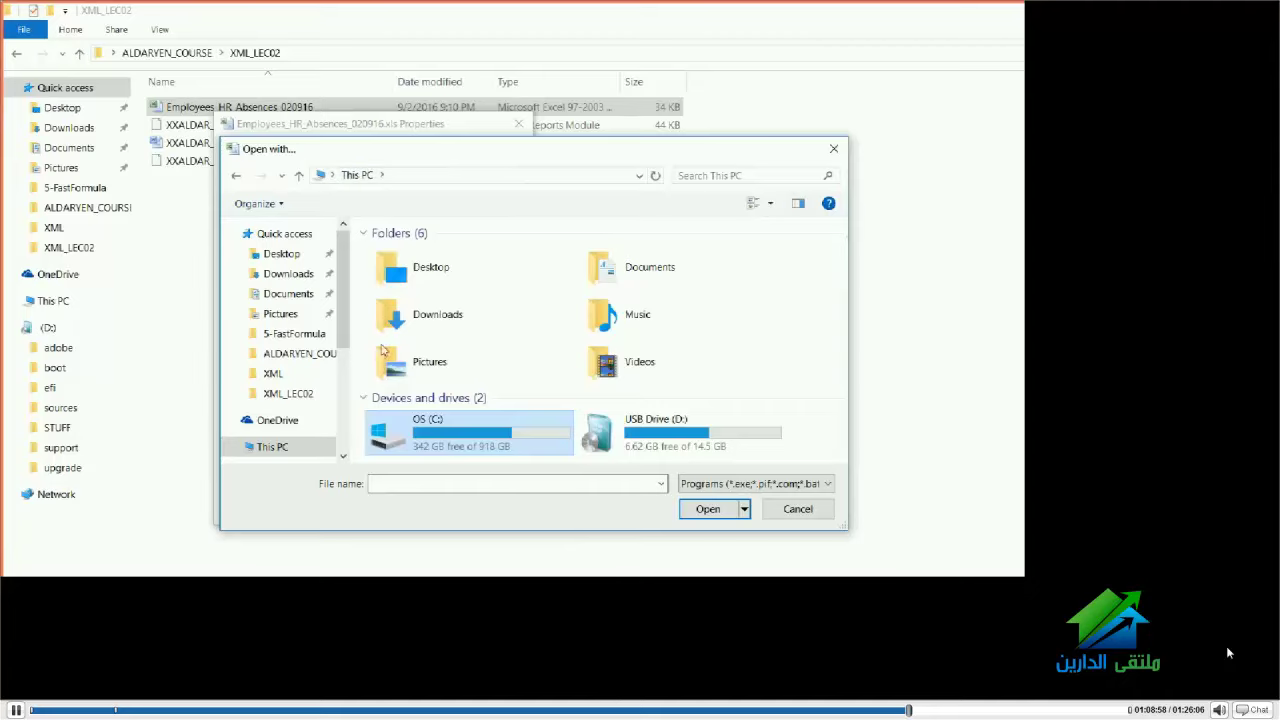
Browse to the Program Files (x86) folder on drive C
key("Return")
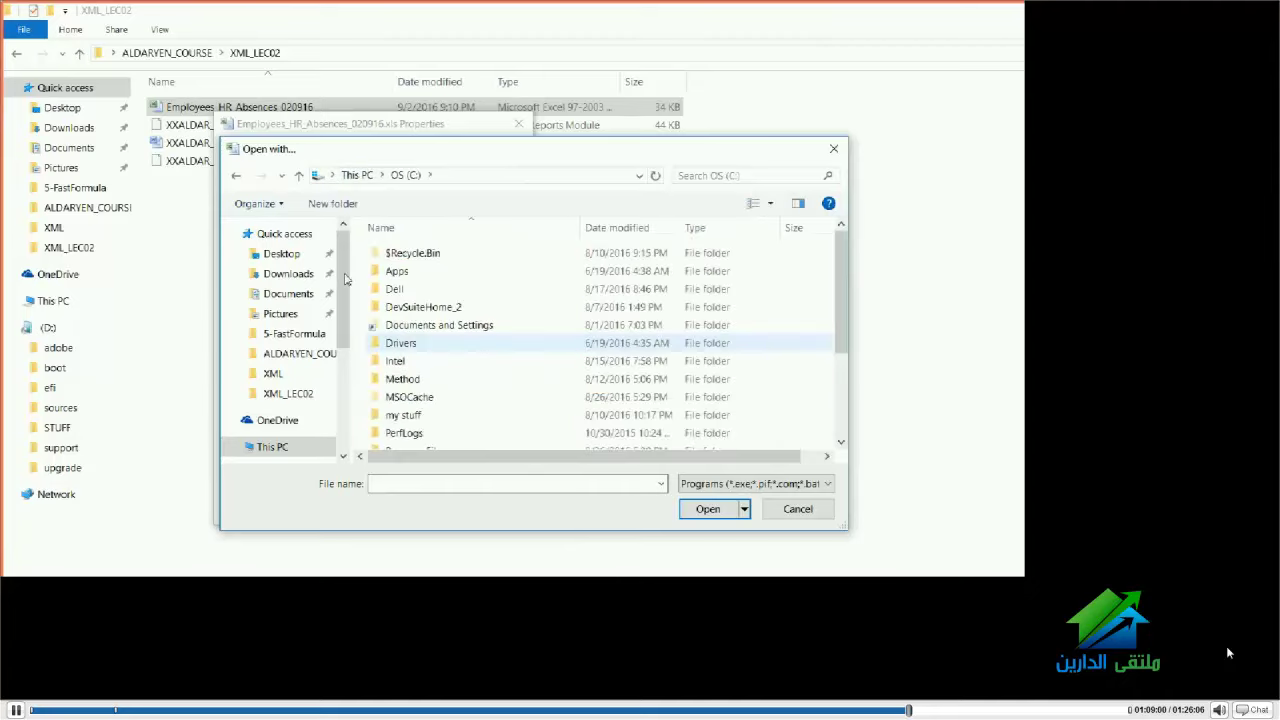
key("Down")
key("Down")
key("Down")
key("Down")
key("Down")
key("Down")
key("Down")
key("Return")
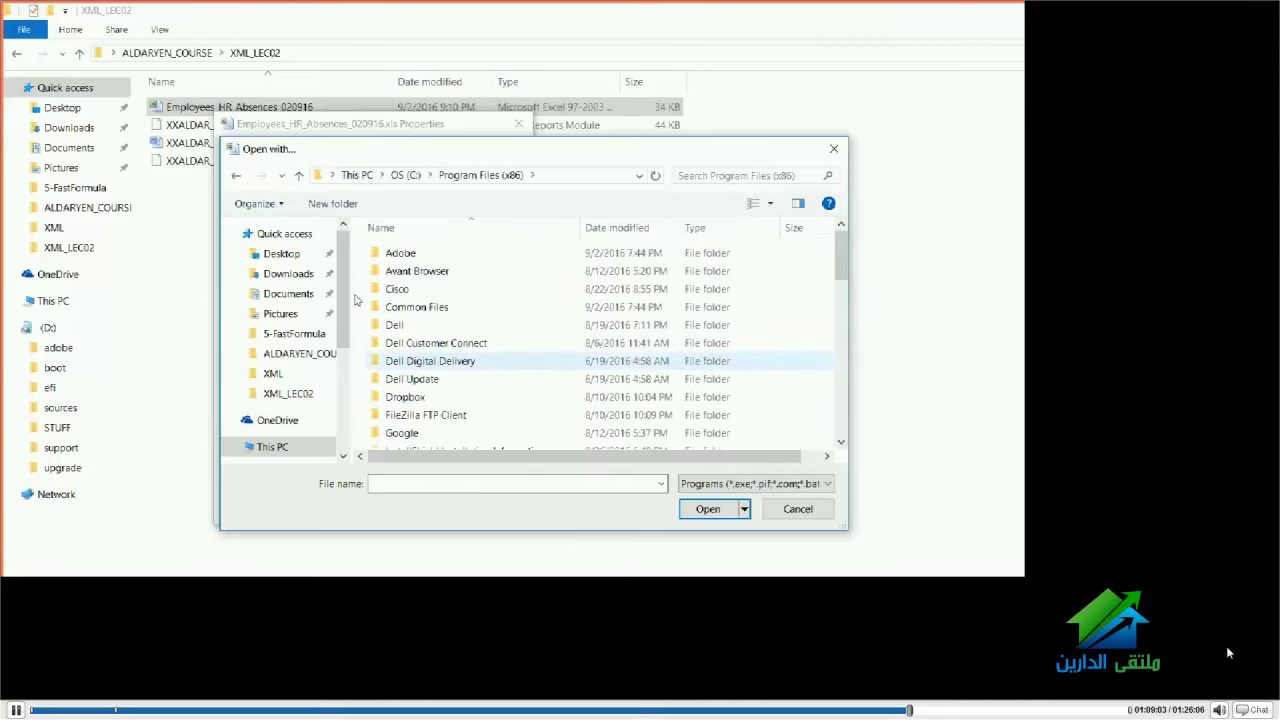
Open the Office14 folder inside Microsoft Office under Program Files (x86)
key("Down")
key("Down")
key("Down")
key("Down")
key("Down")
key("Down")
key("Down")
key("Down")
key("Down")
key("Down")
key("Down")
key("Down")
key("Down")
key("Down")
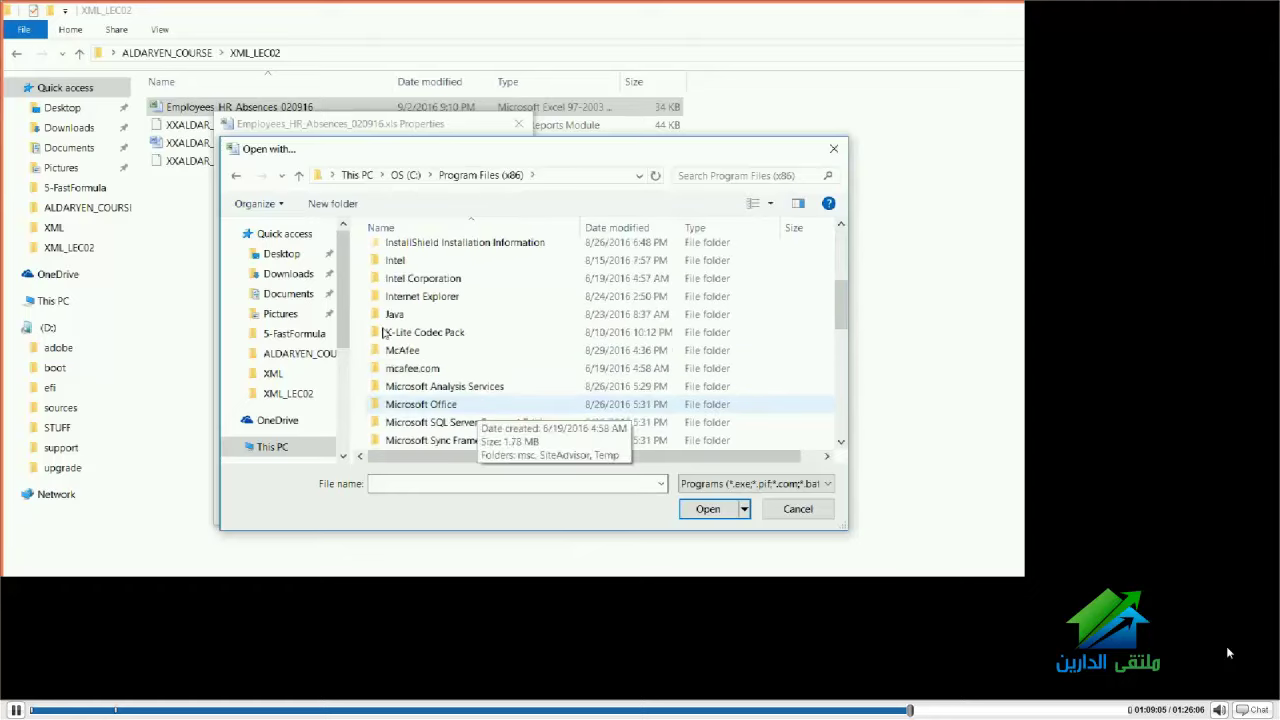
double_click(478, 404)
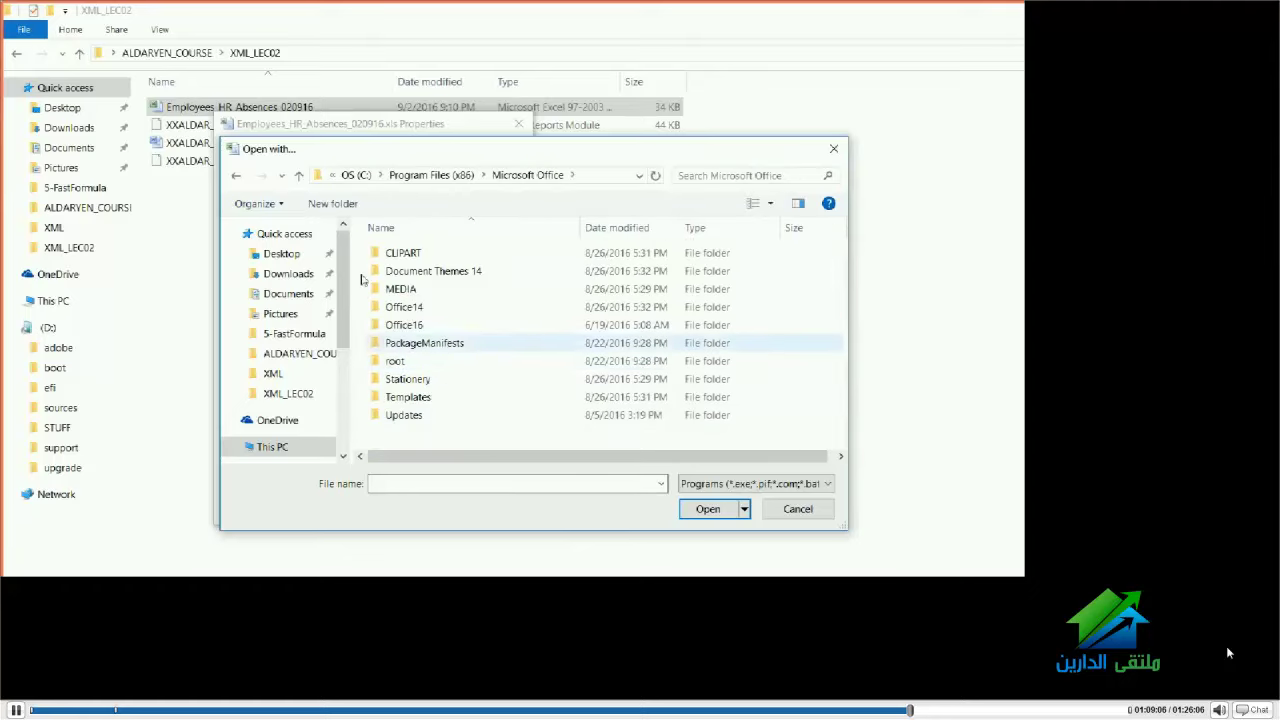
key("Down")
key("Down")
key("Down")
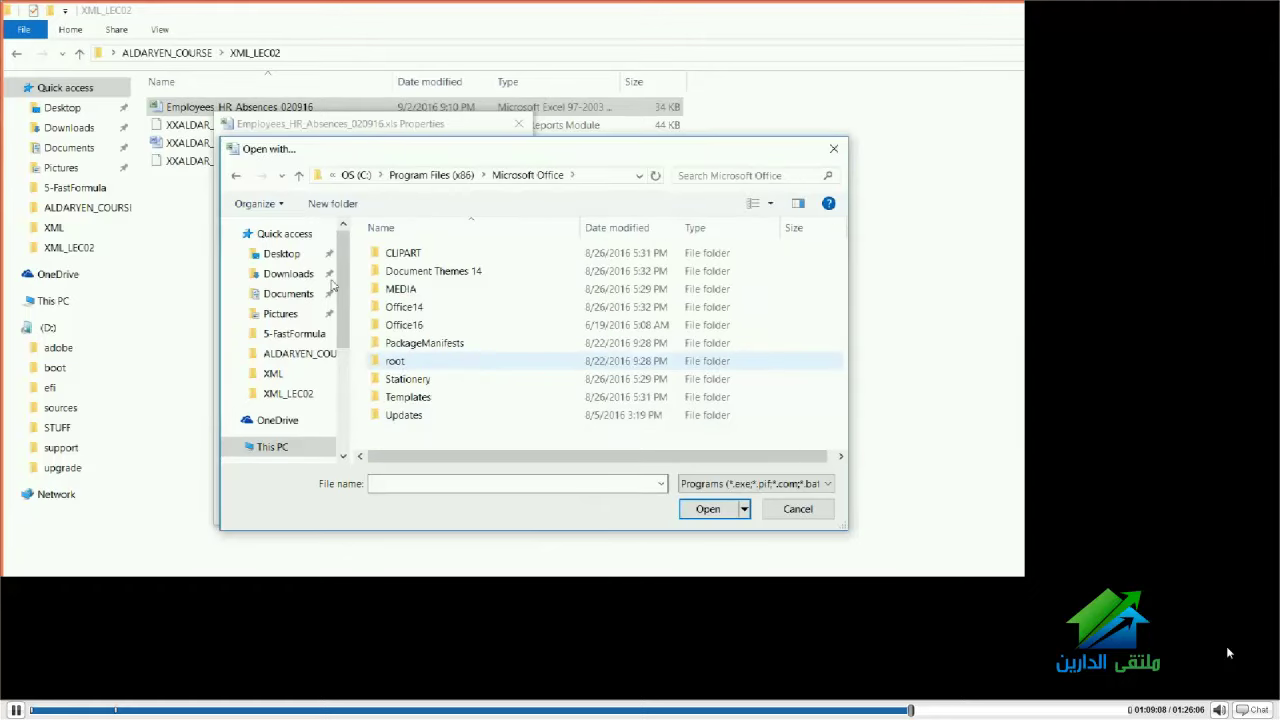
key("Up")
key("Up")
key("Up")
key("Return")
Choose EXCEL.EXE from the Office14 folder as the program for .xls files and close the file's properties
key("Down")
key("Down")
key("Down")
key("Down")
key("Down")
key("Down")
key("Down")
key("Down")
key("Down")
key("Down")
key("Down")
key("Down")
key("Down")
key("Down")
key("Down")
key("Down")
key("Down")
key("Down")
key("Down")
key("Down")
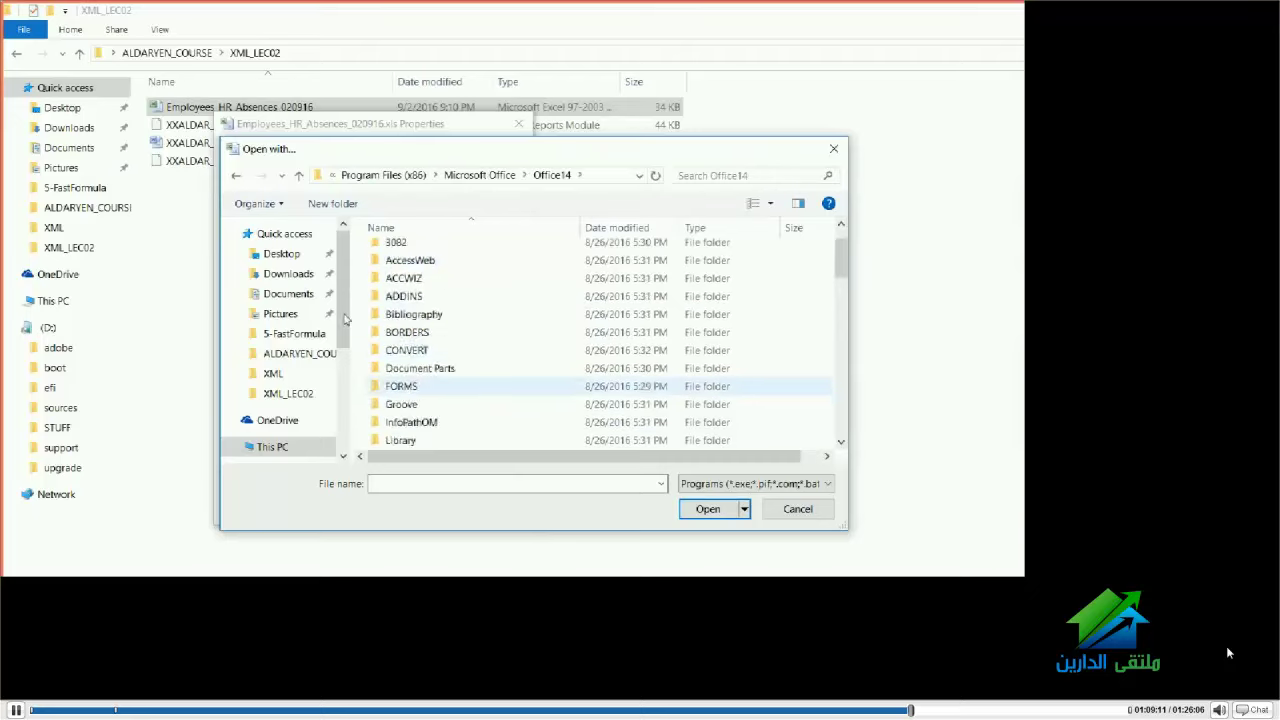
key("Up")
key("Up")
key("Up")
key("Up")
key("Up")
key("Up")
key("Up")
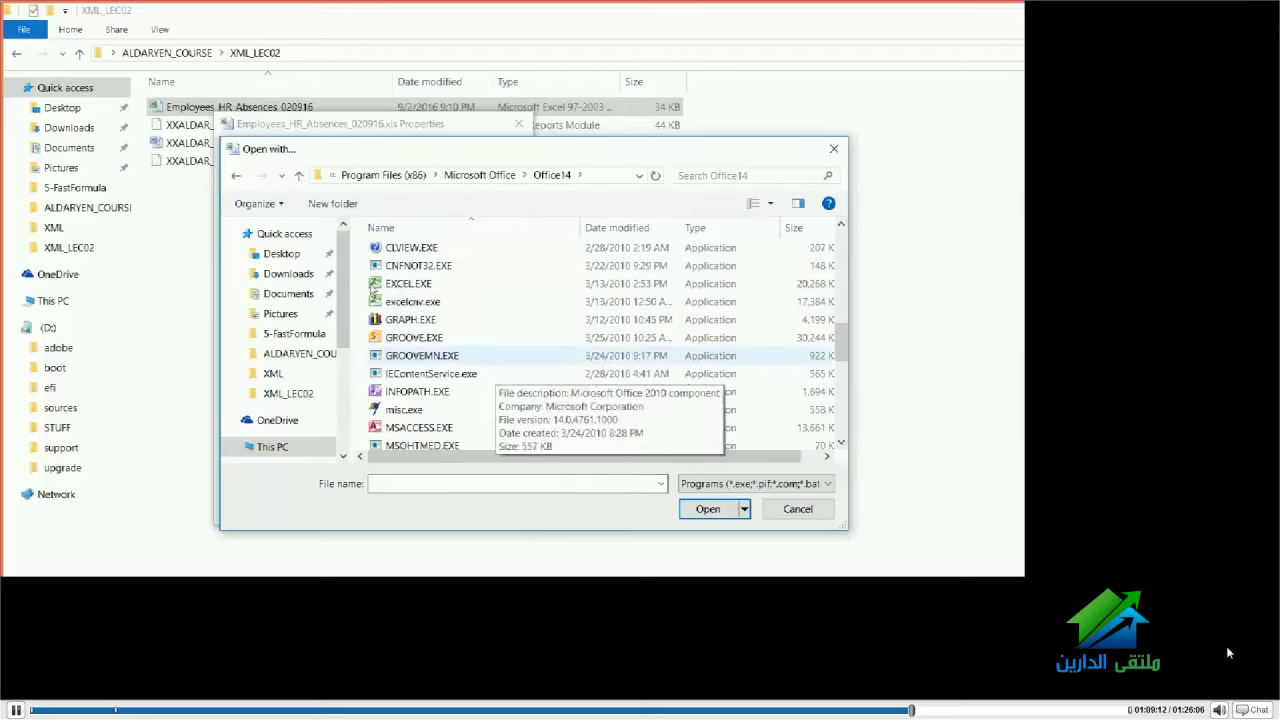
key("Down")
key("Return")
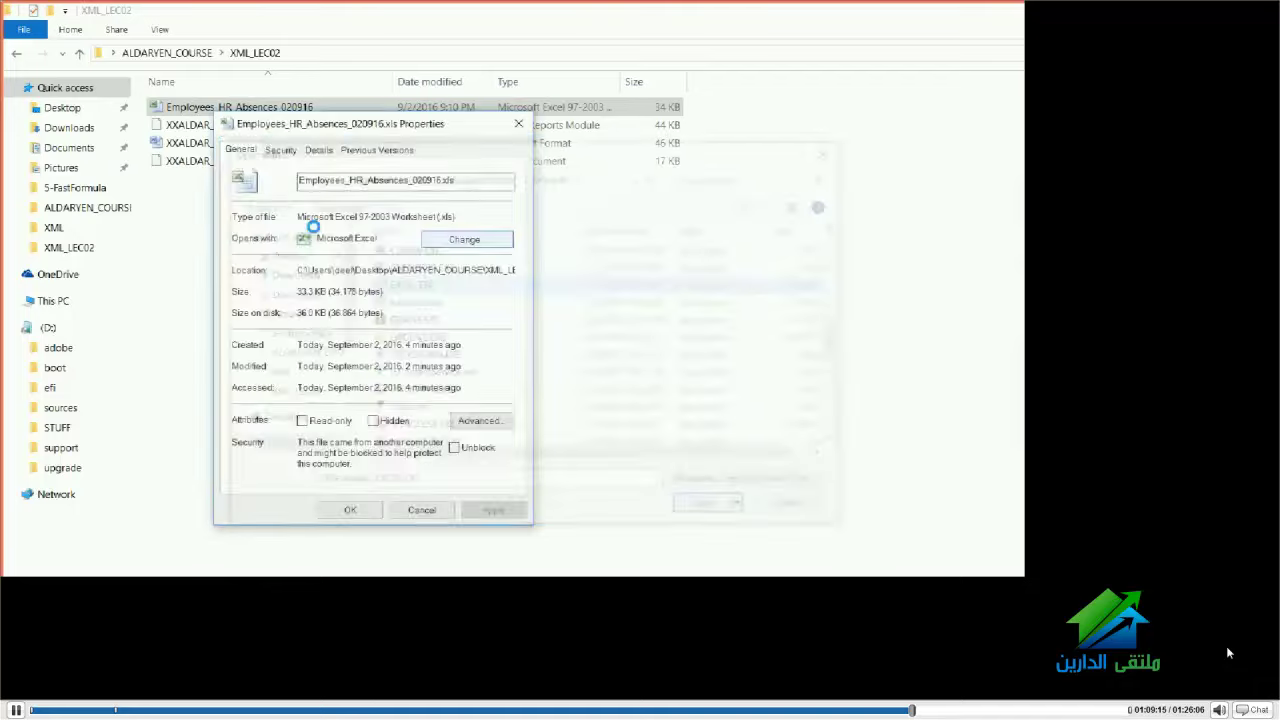
key("Escape")
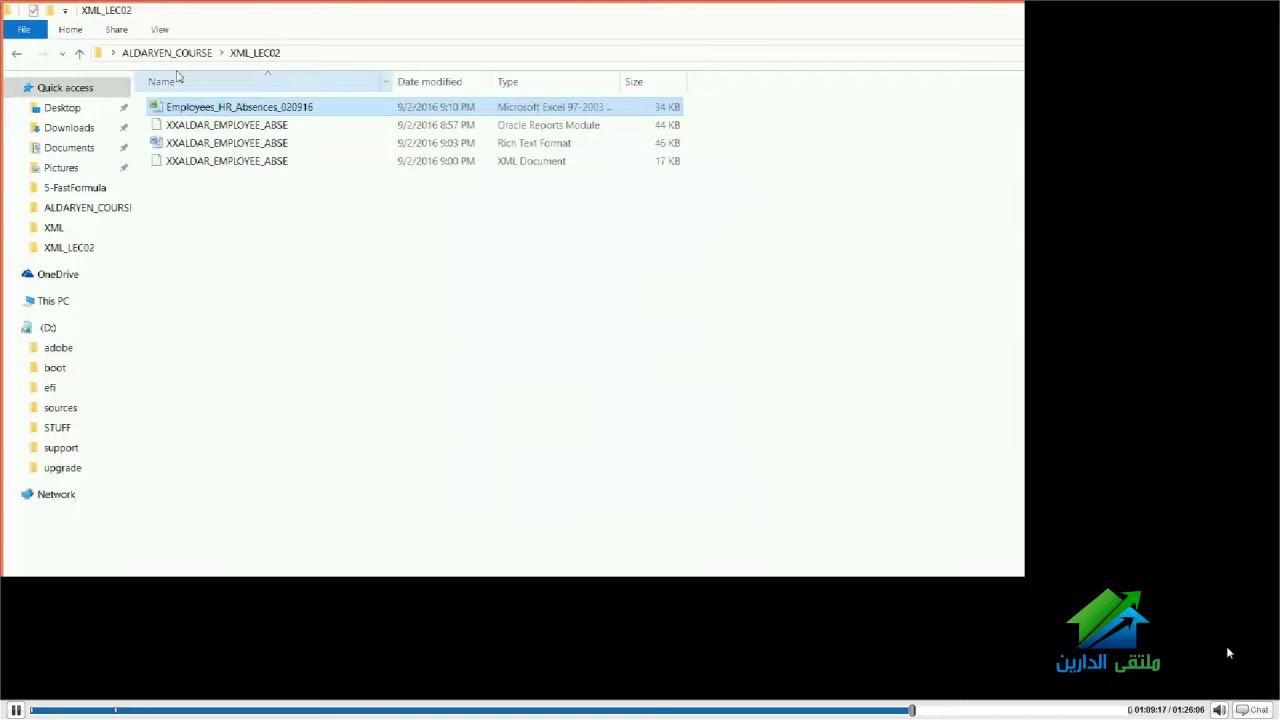
Open Employees_HR_Absences_020916.xls in Excel, agreeing to open it despite the file format mismatch
double_click(175, 101)
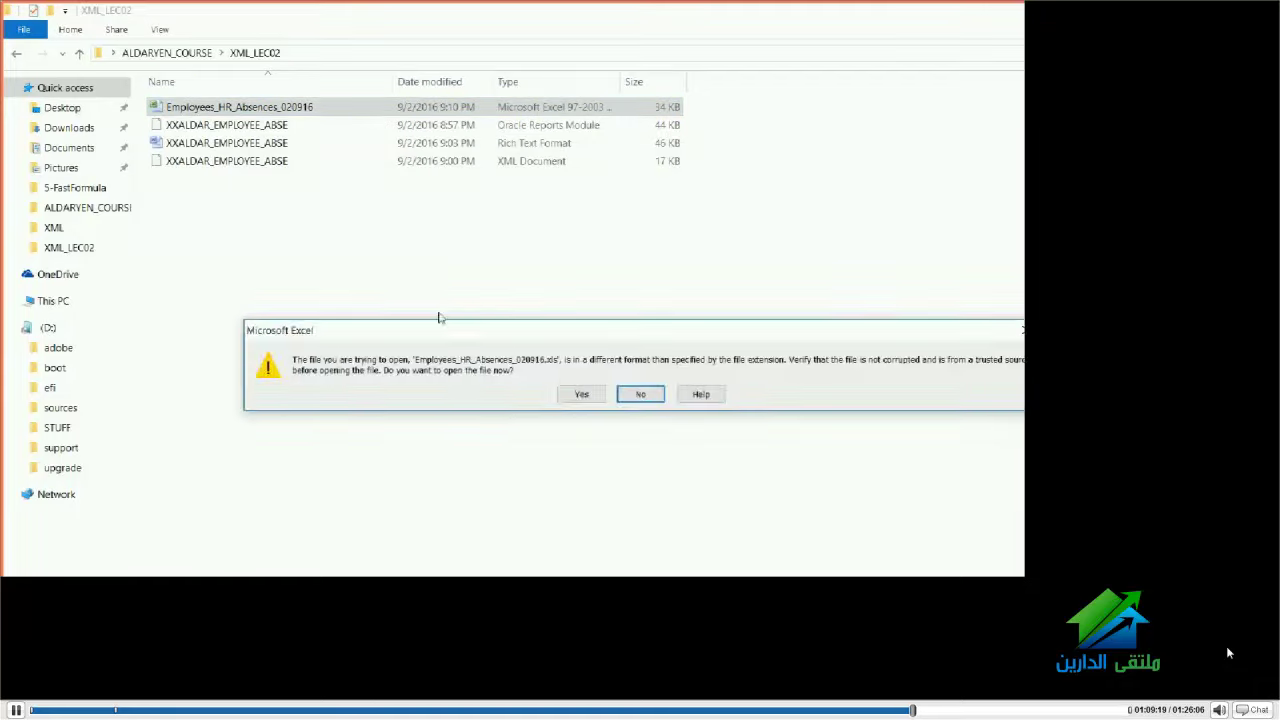
key("Return")
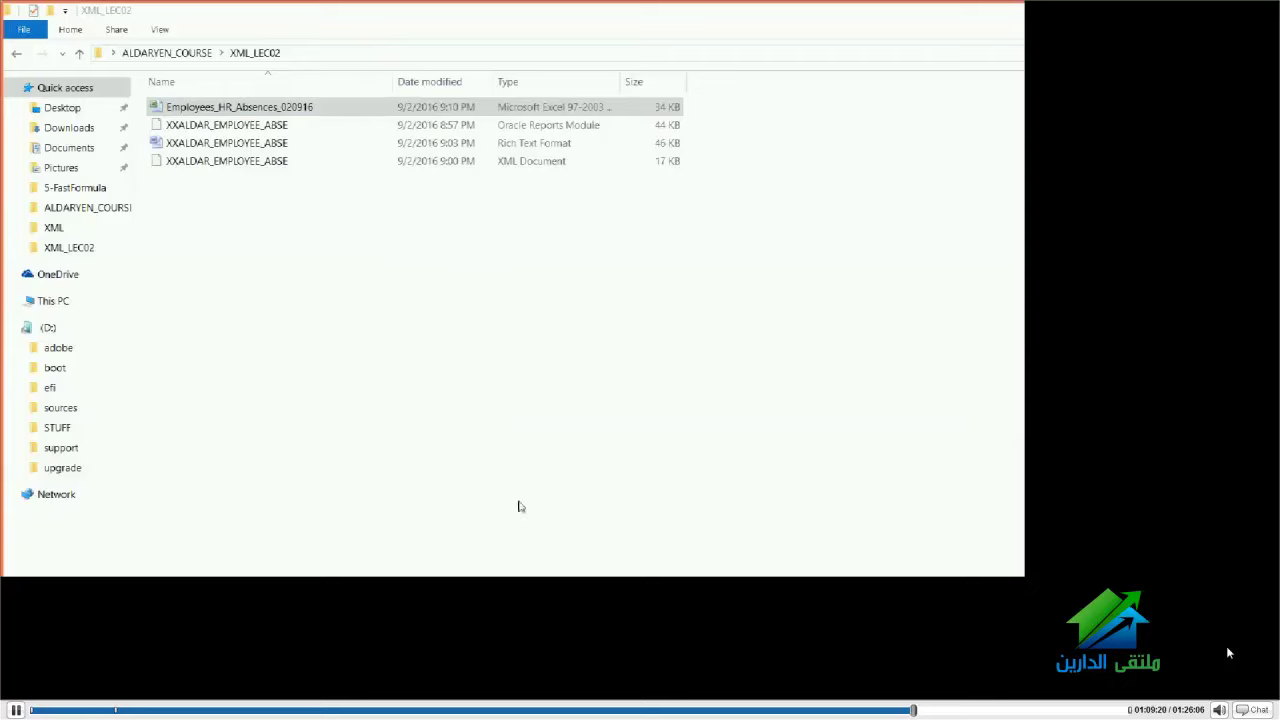
left_click(138, 93)
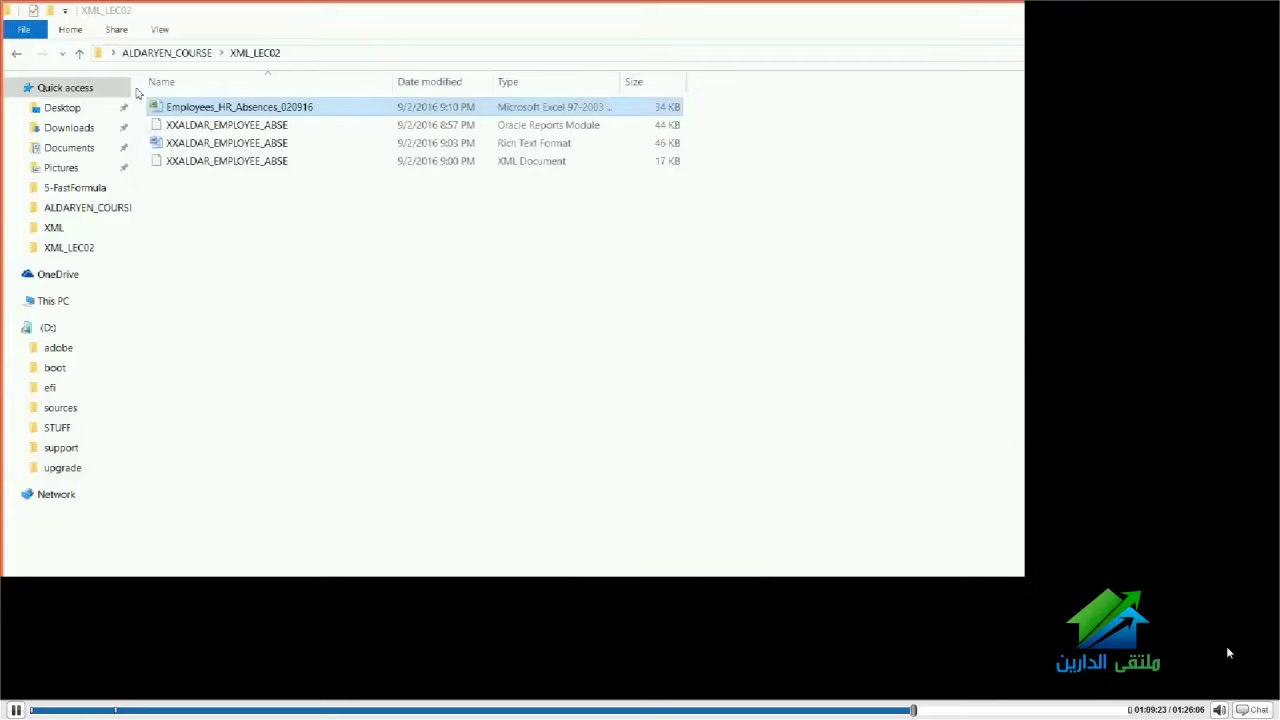
key("Return")
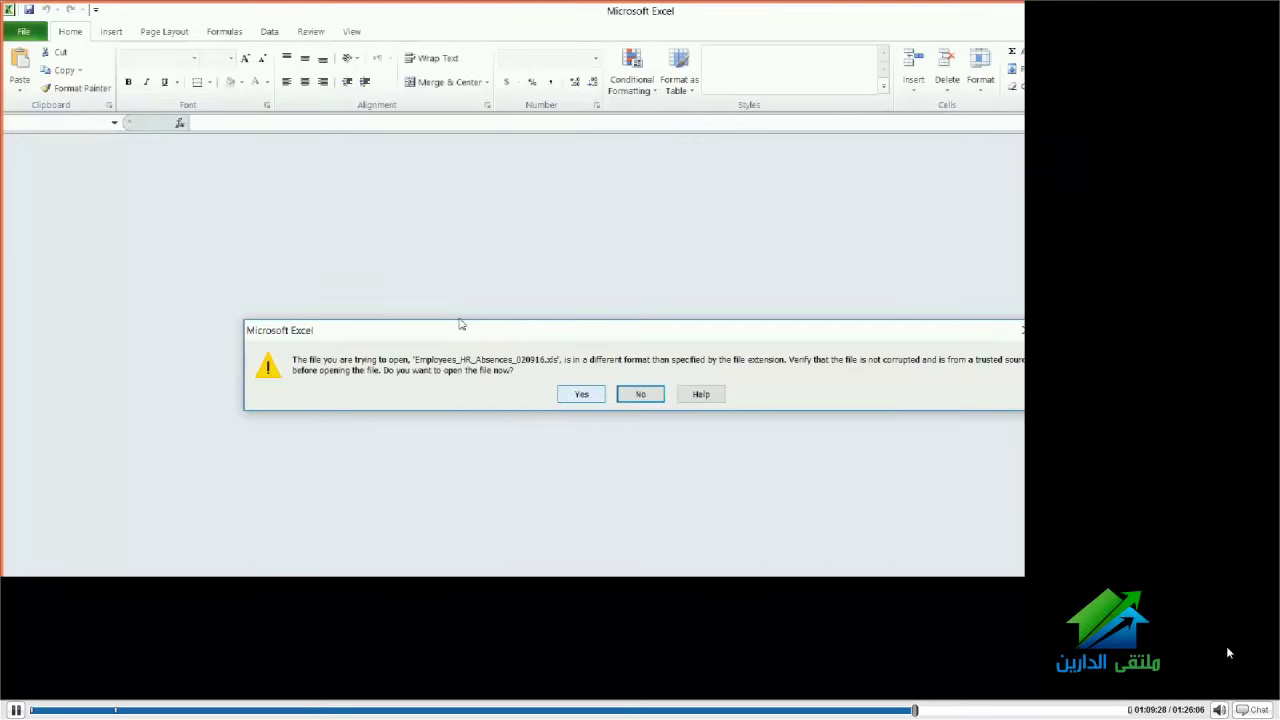
key("Return")
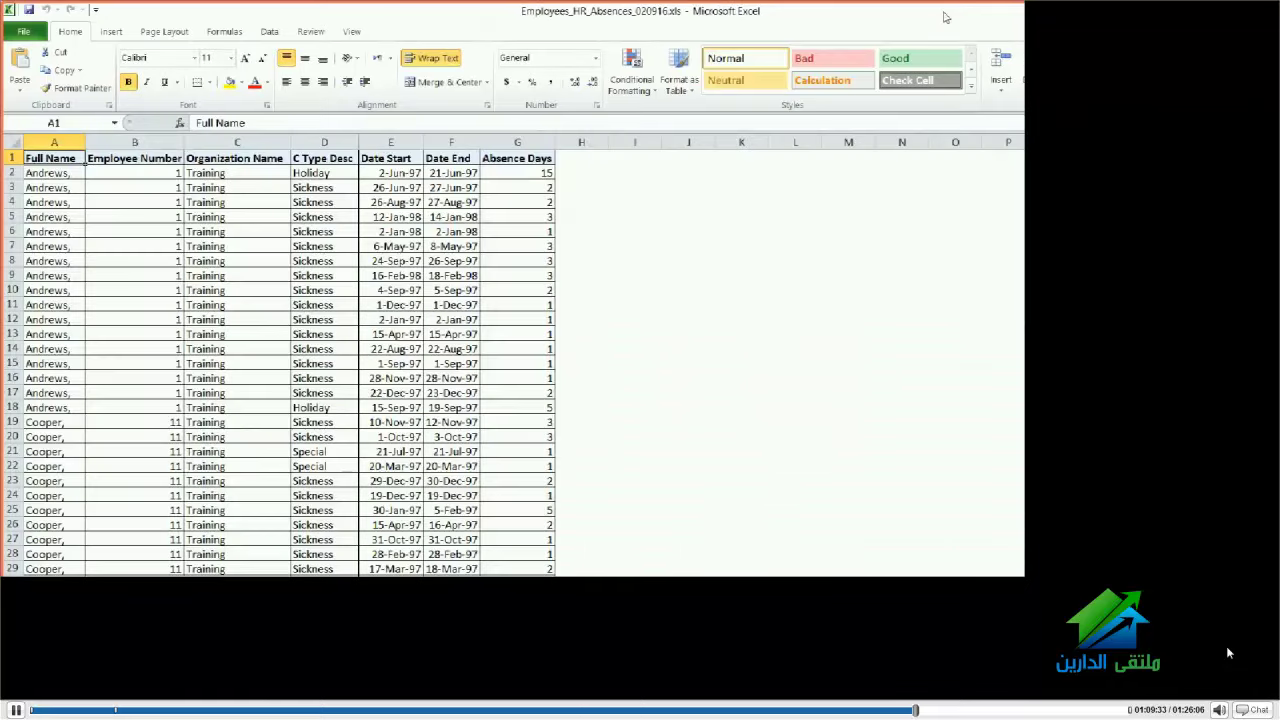
Close the Employees_HR_Absences_020916.xls workbook and open the XXALDAR_EMPLOYEE_ABSE rich text template in Word
left_click(560, 575)
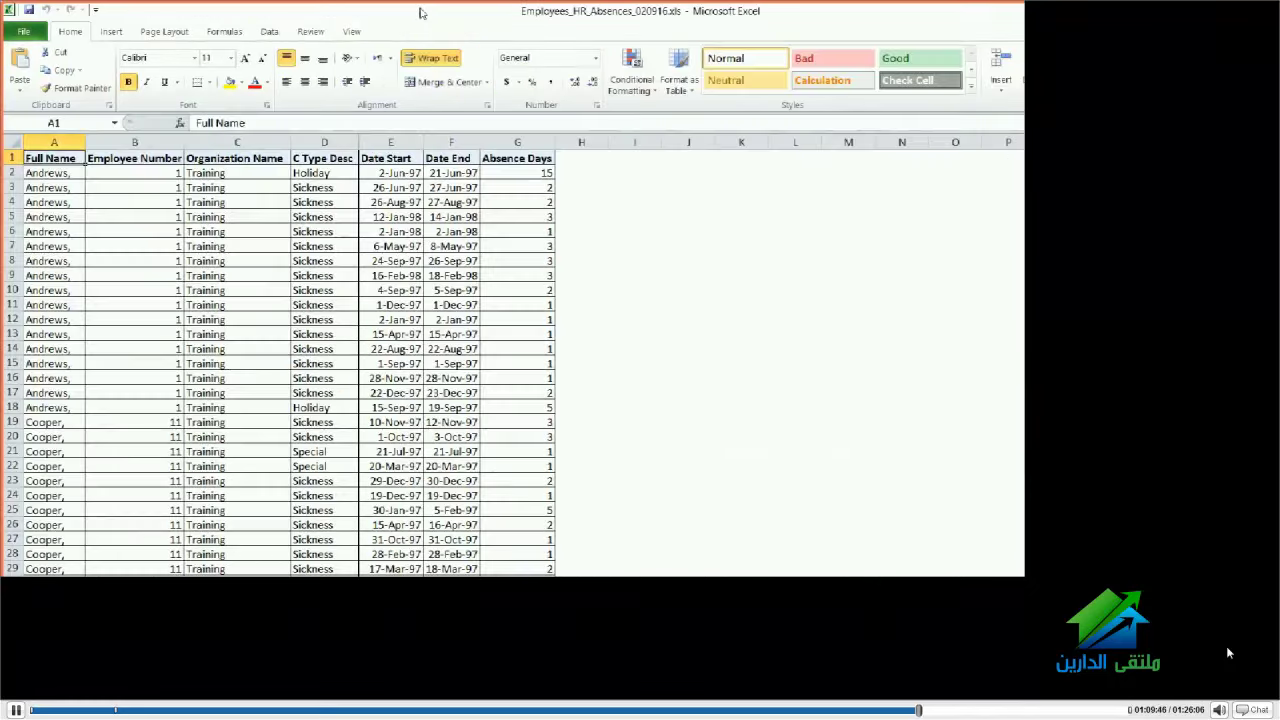
left_click(1017, 9)
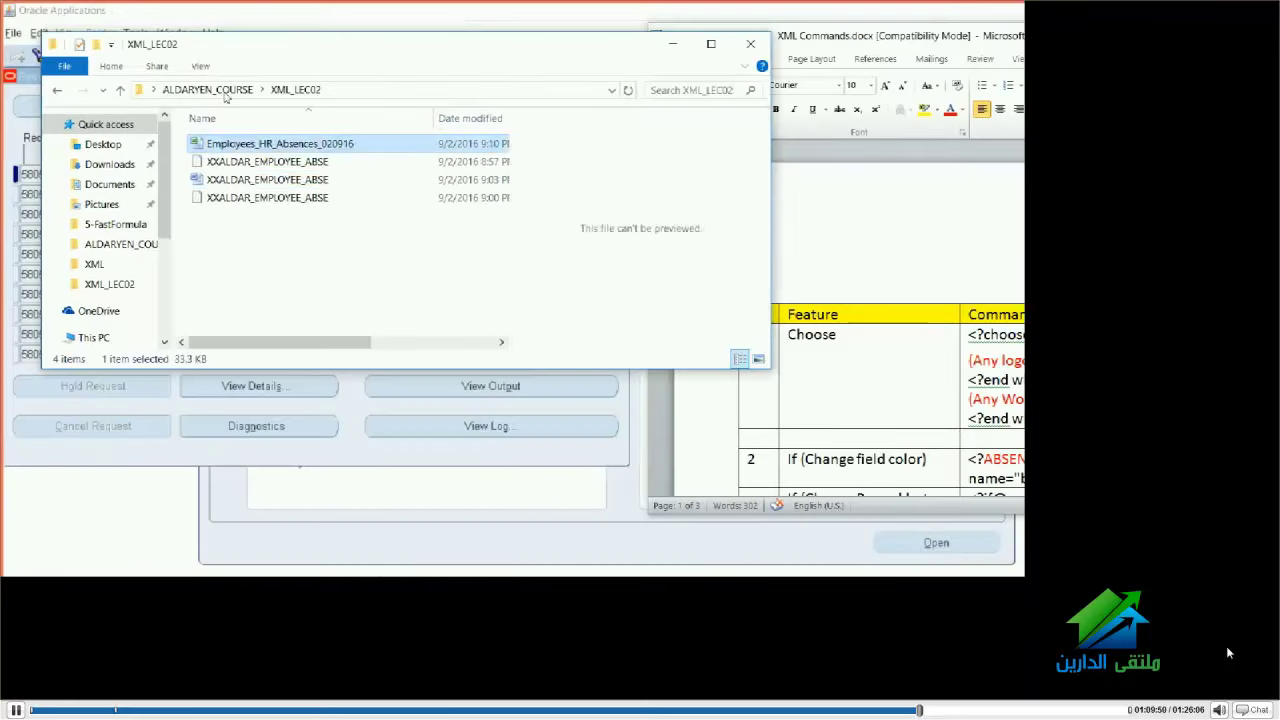
left_click(210, 179)
key("Return")
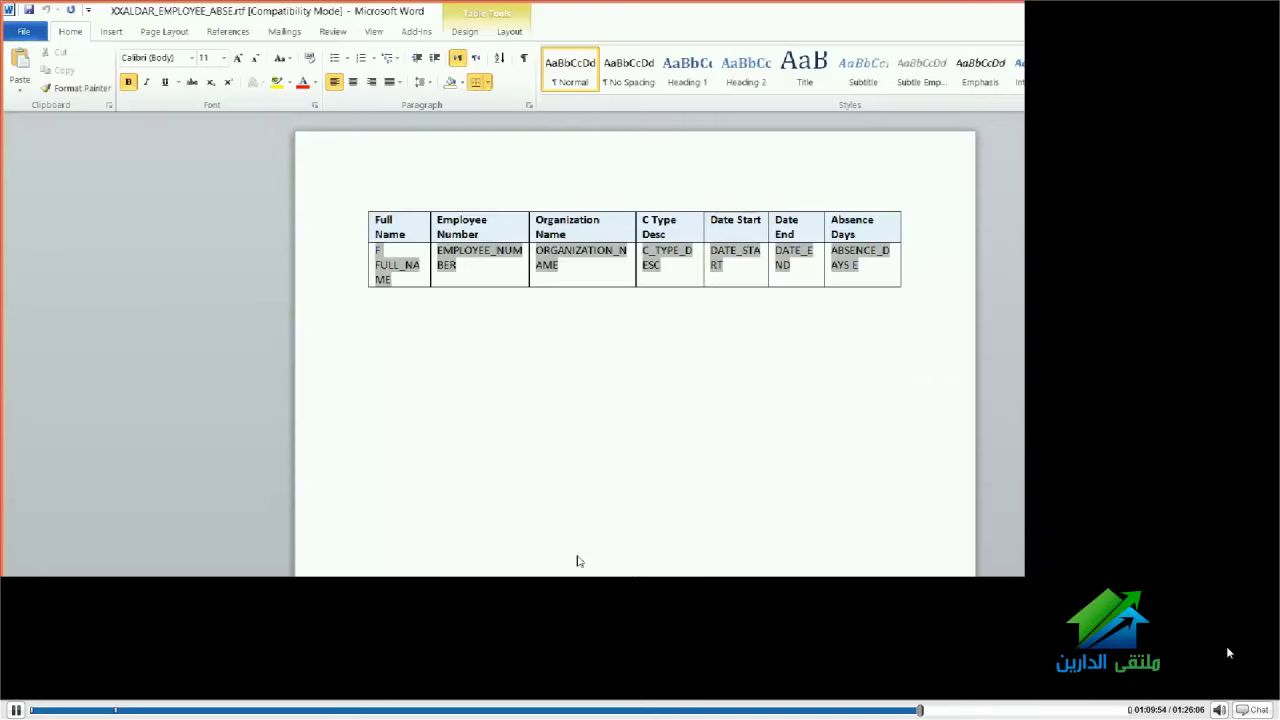
Switch to XML Commands.docx, maximize its window and select the whole command line <?choose:?><?when:ABSENCE_DAYS=1?>
left_click(545, 567)
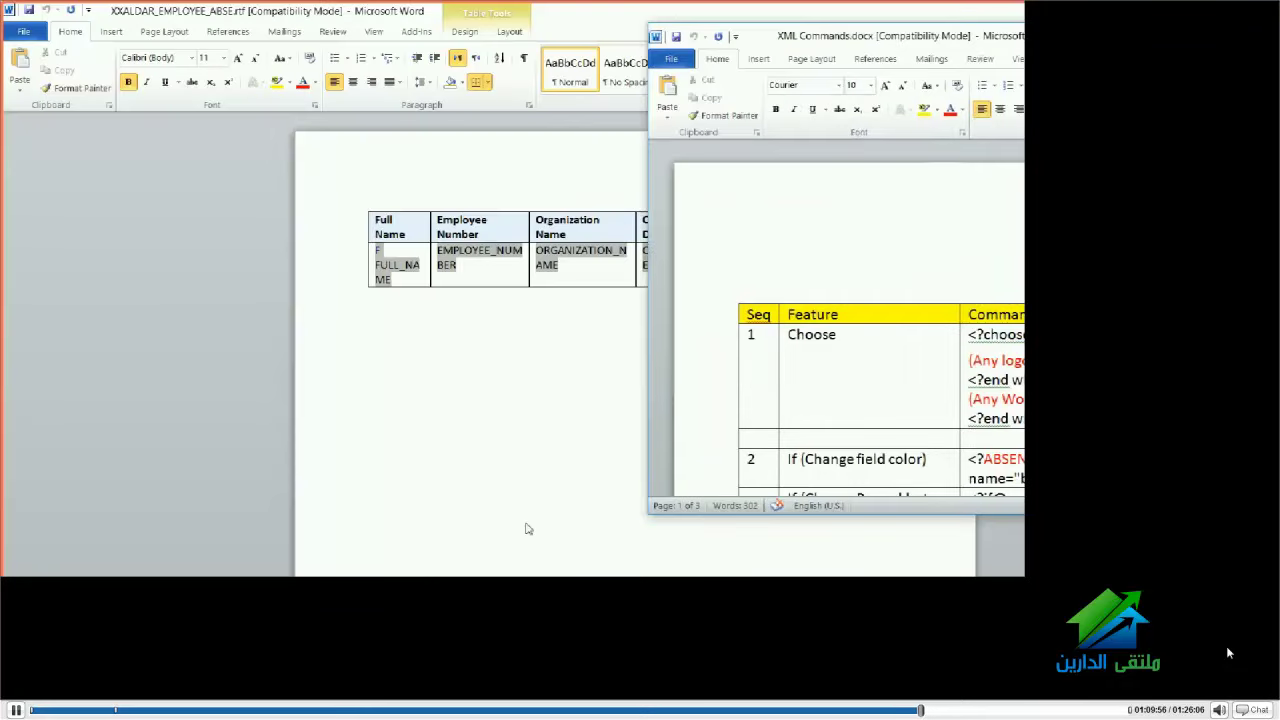
double_click(809, 38)
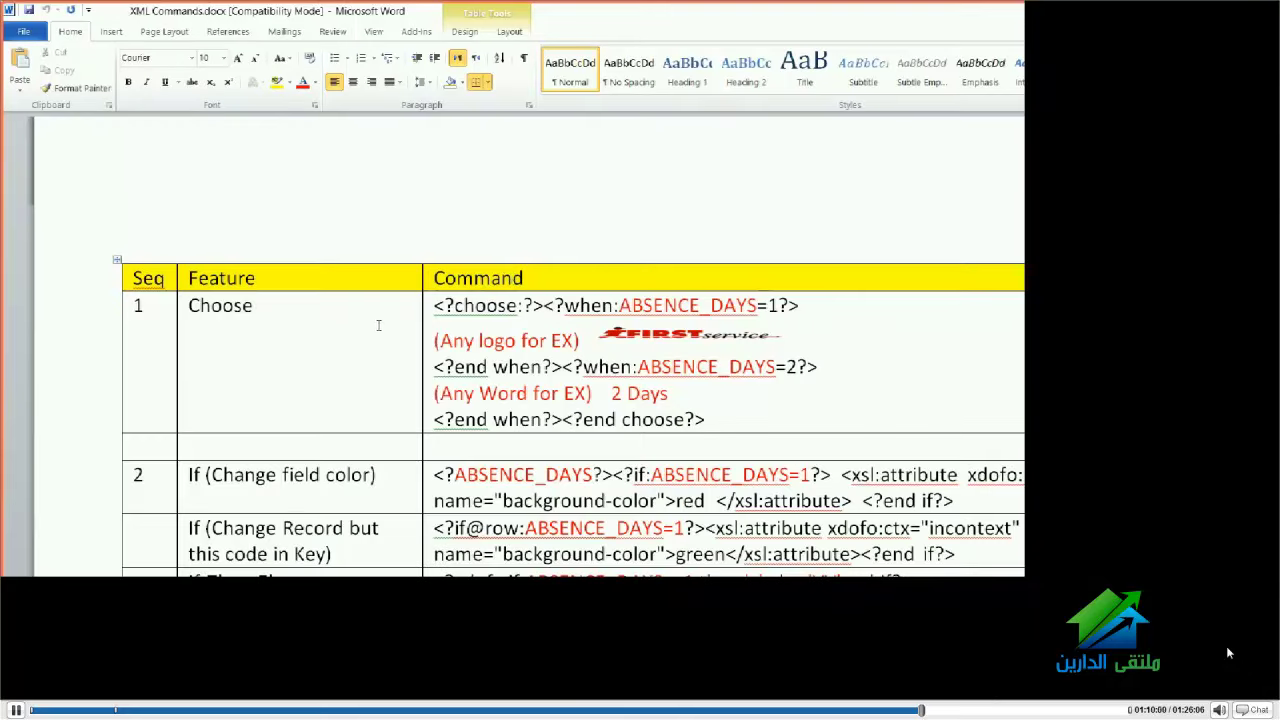
left_click(635, 336)
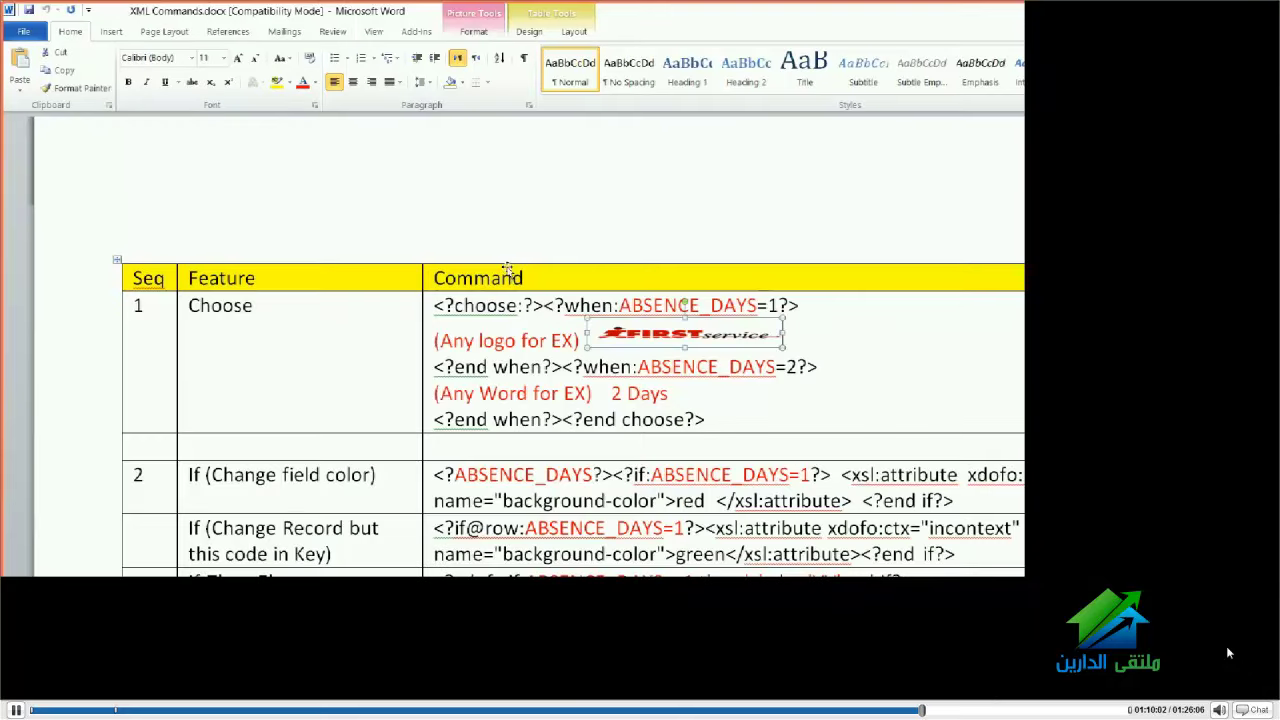
key("Up")
key("shift+Home")
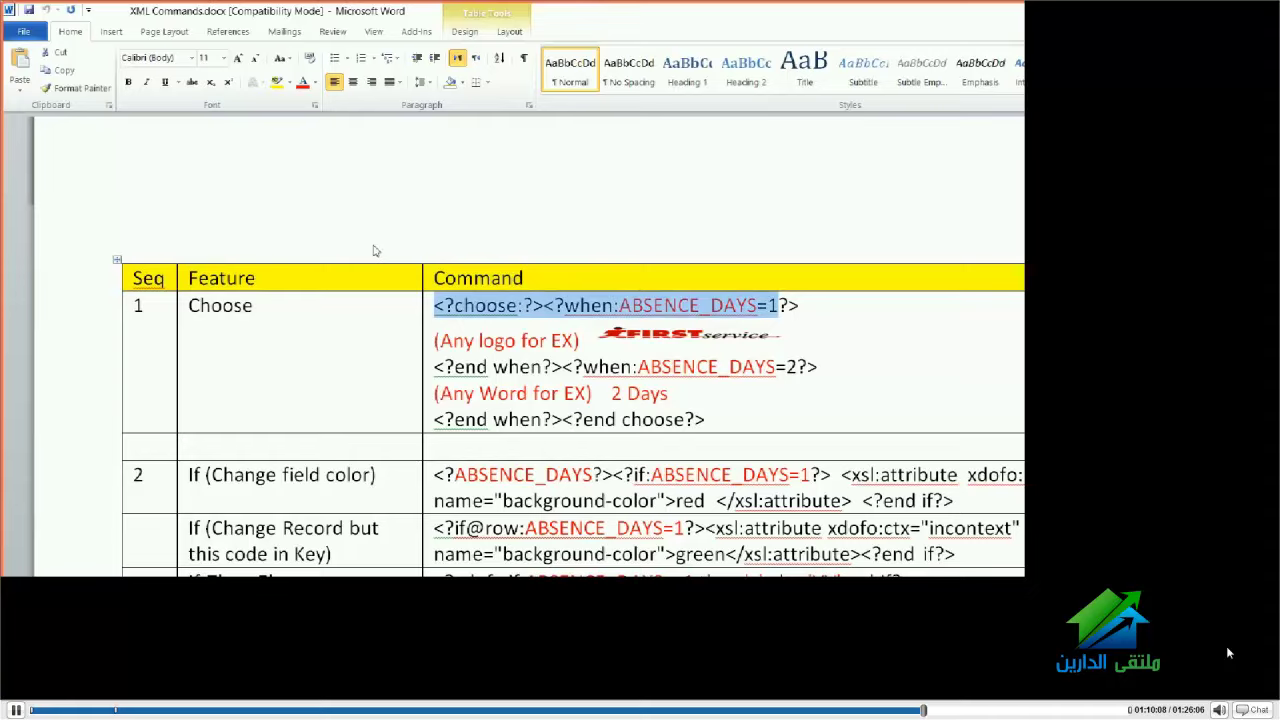
key("End")
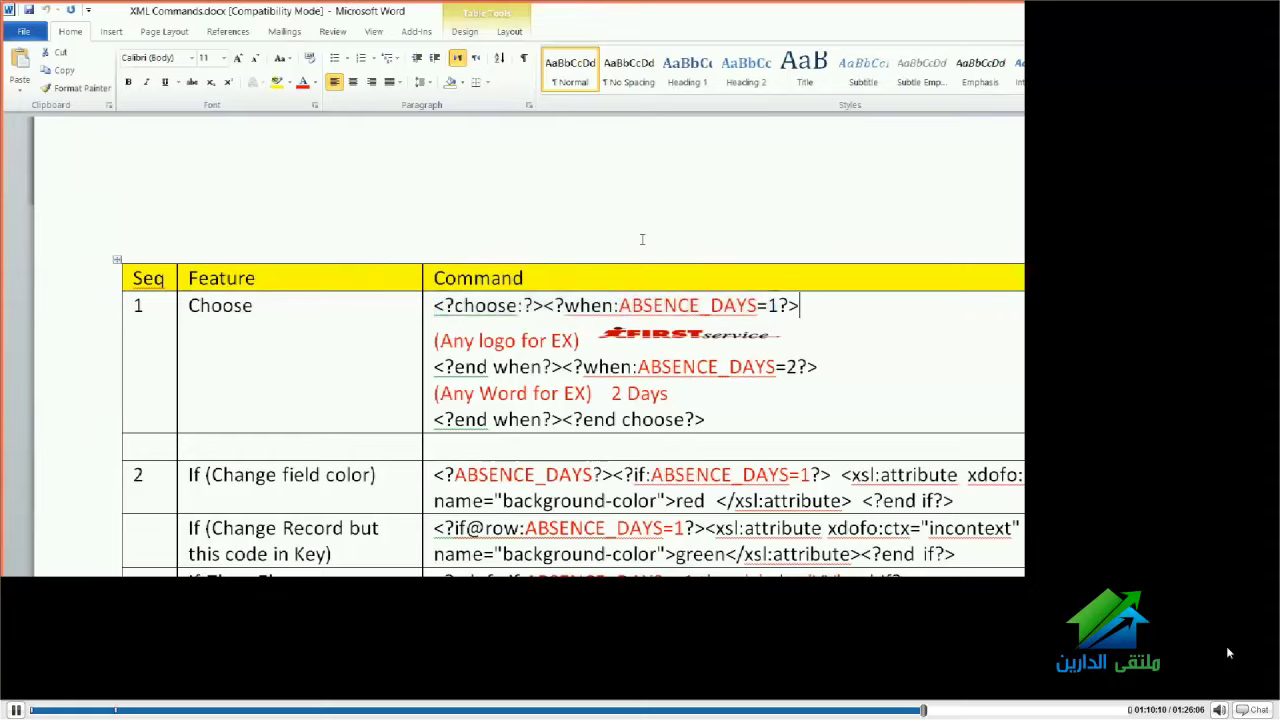
left_click_drag(642, 239, 351, 245)
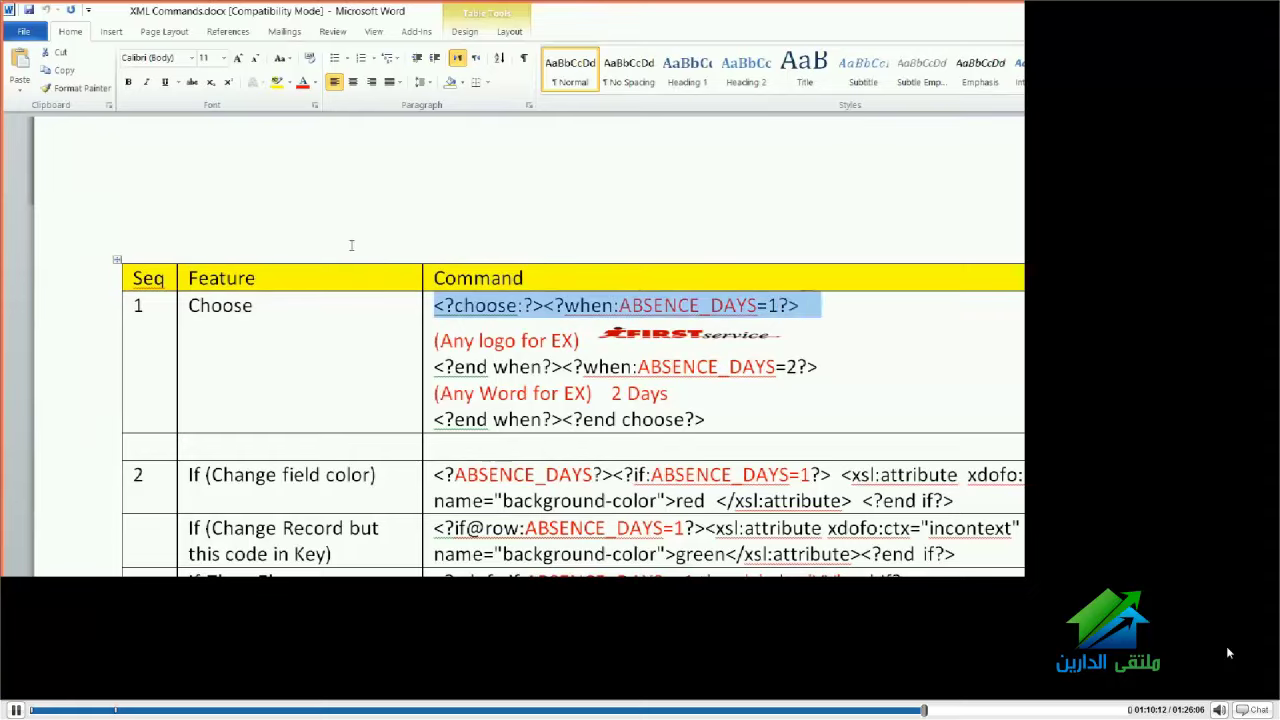